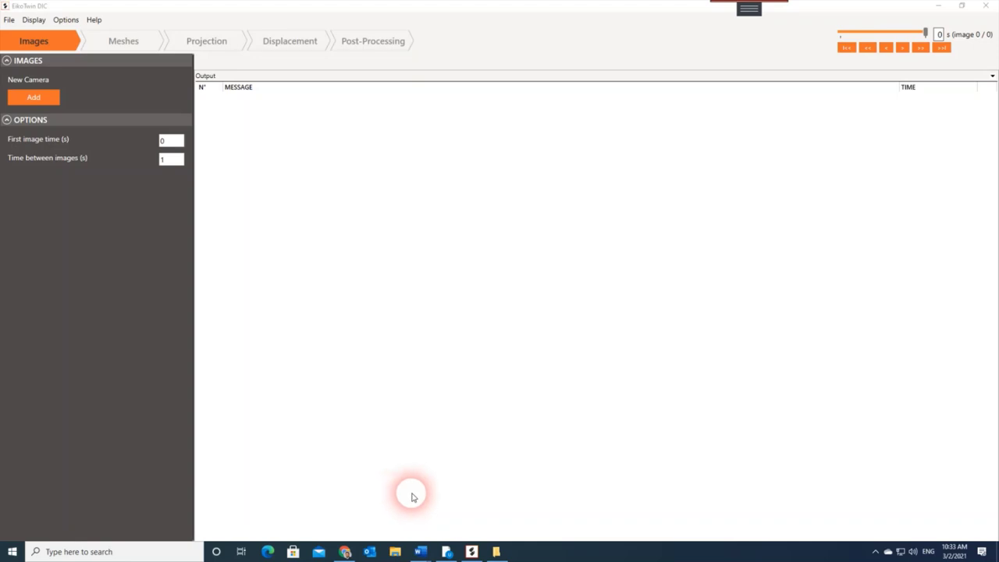
# Step: Switch to File Explorer showing the Test project folder
pyautogui.click(496, 552)
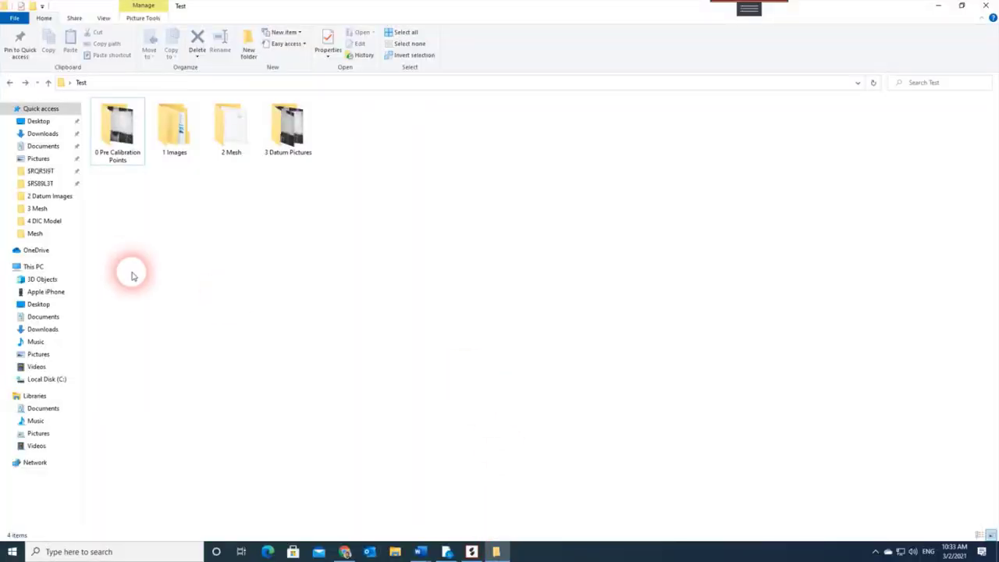
# Step: Browse the Camera1-1 and Camera2-1 image folders inside 1 Images
pyautogui.doubleClick(172, 145)
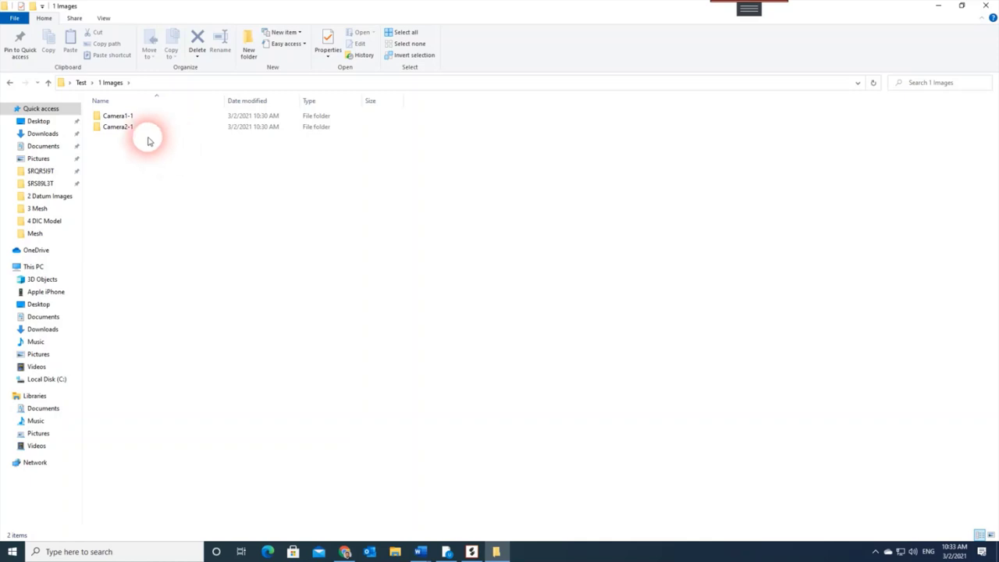
pyautogui.doubleClick(125, 116)
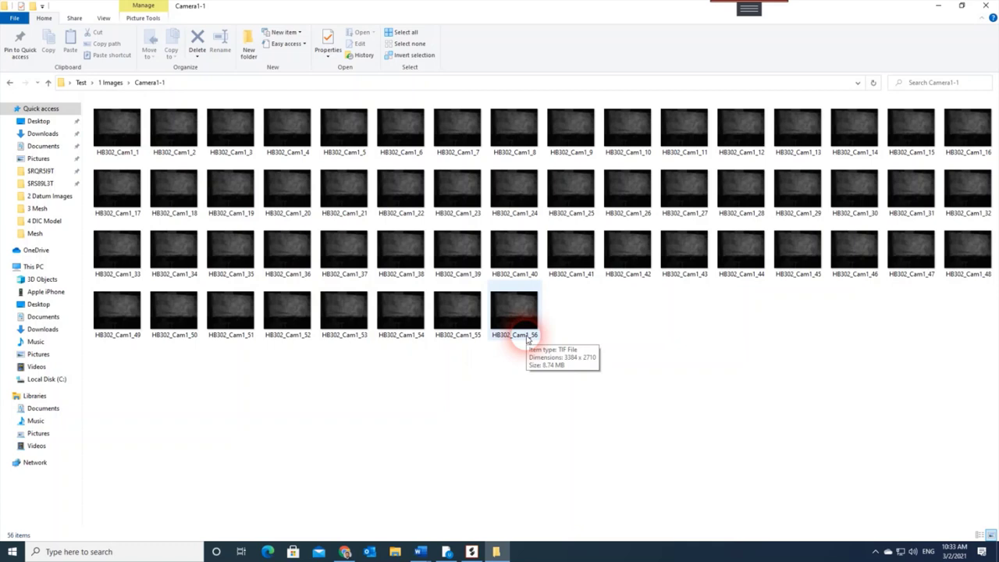
pyautogui.click(110, 82)
pyautogui.doubleClick(117, 126)
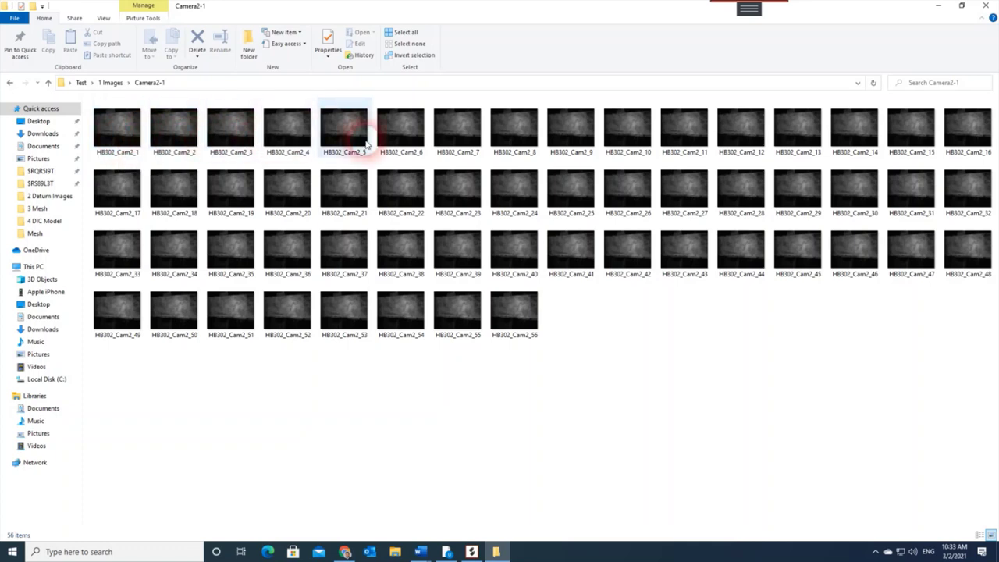
pyautogui.click(110, 83)
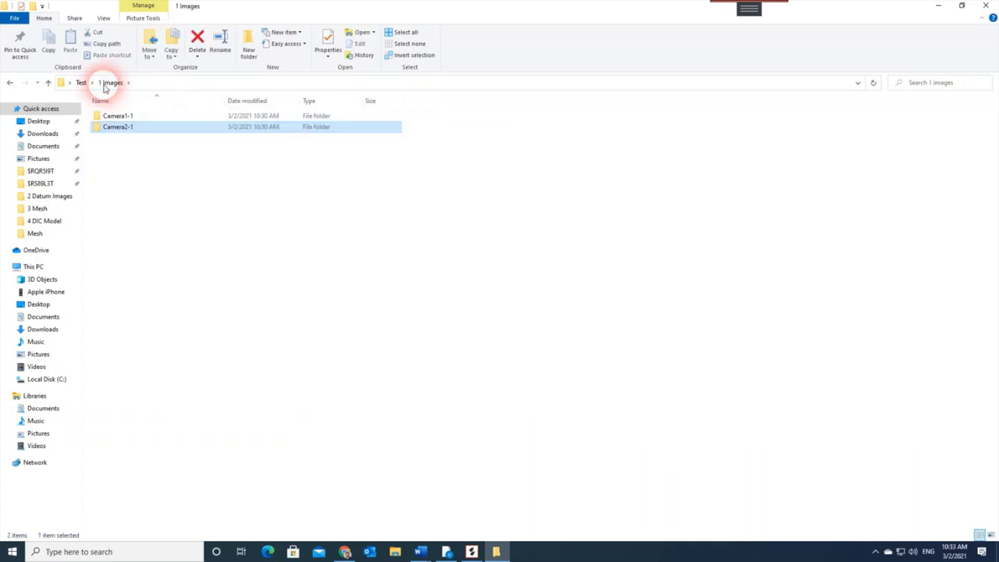
# Step: Check that 2 Mesh holds 20x20_Fine_Mesh.inp, then return to EikoTwin DIC
pyautogui.click(81, 83)
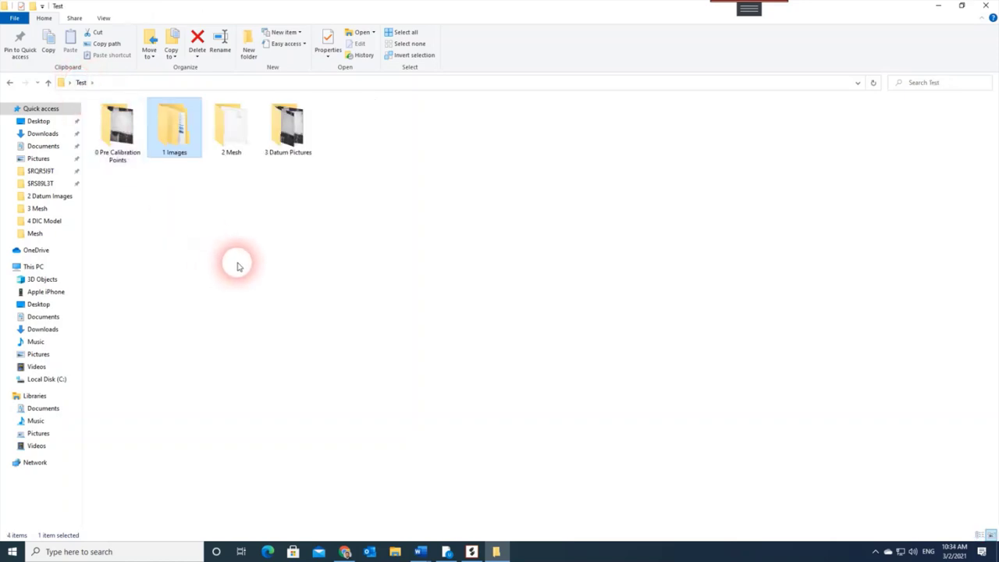
pyautogui.doubleClick(228, 131)
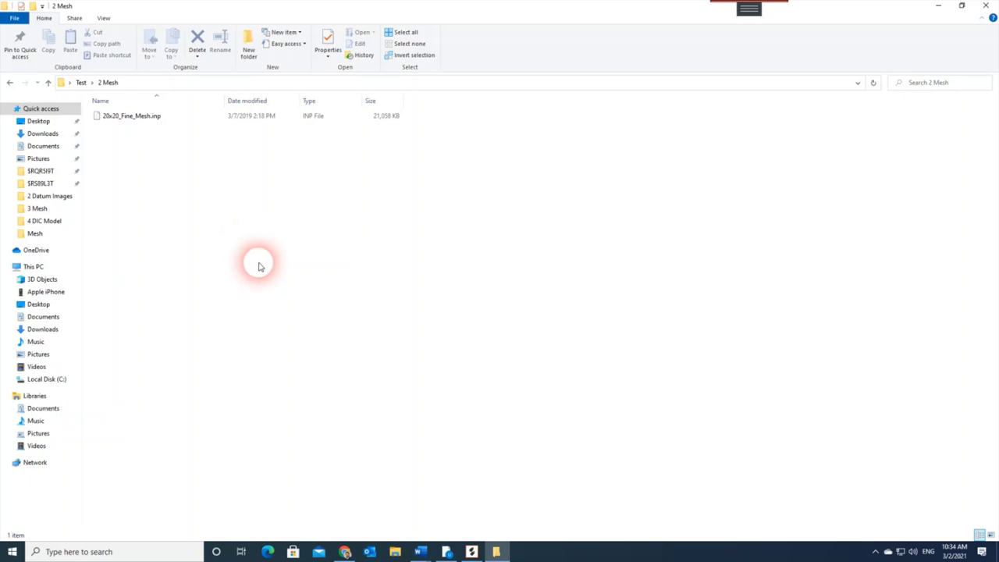
pyautogui.click(81, 83)
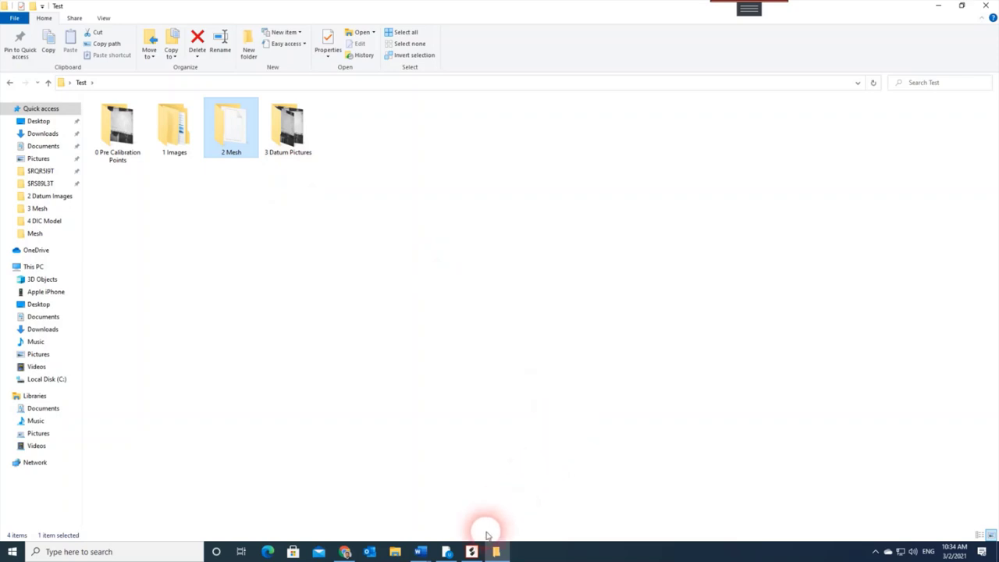
pyautogui.click(471, 551)
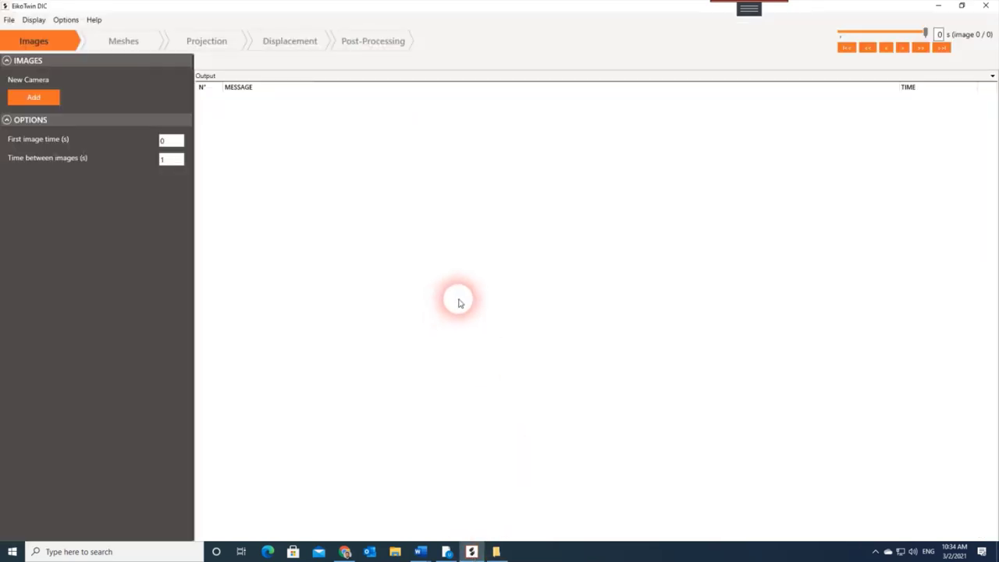
# Step: Add Test\1 Images\Camera1-1 as camera 1 with 56 images
pyautogui.click(28, 44)
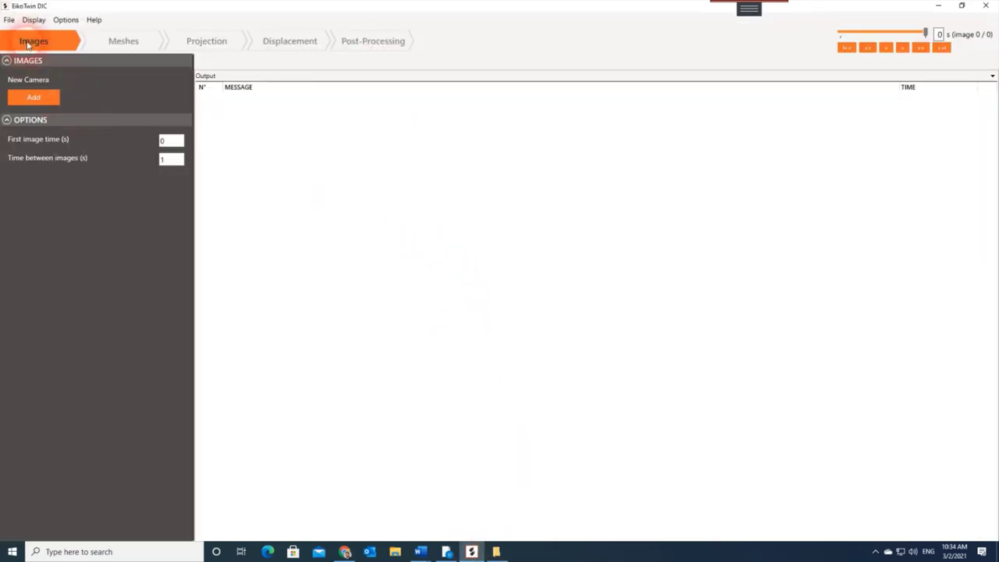
pyautogui.click(48, 44)
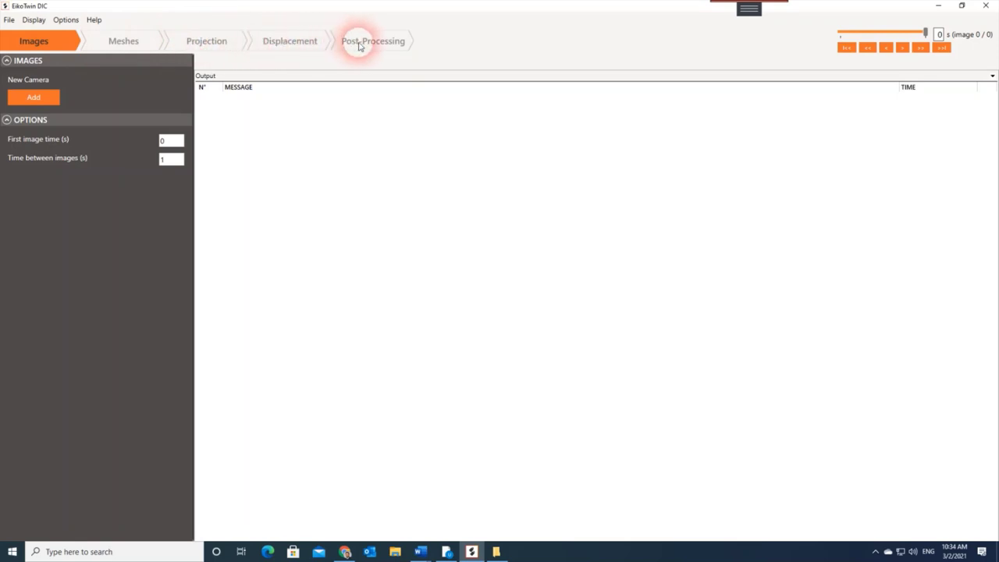
pyautogui.click(32, 98)
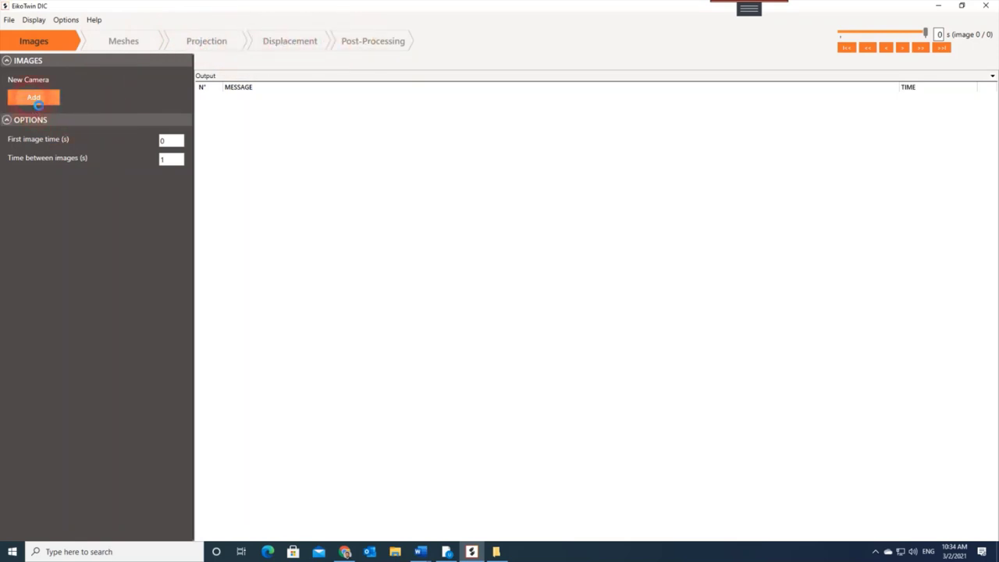
pyautogui.scroll(-4, 441, 276)
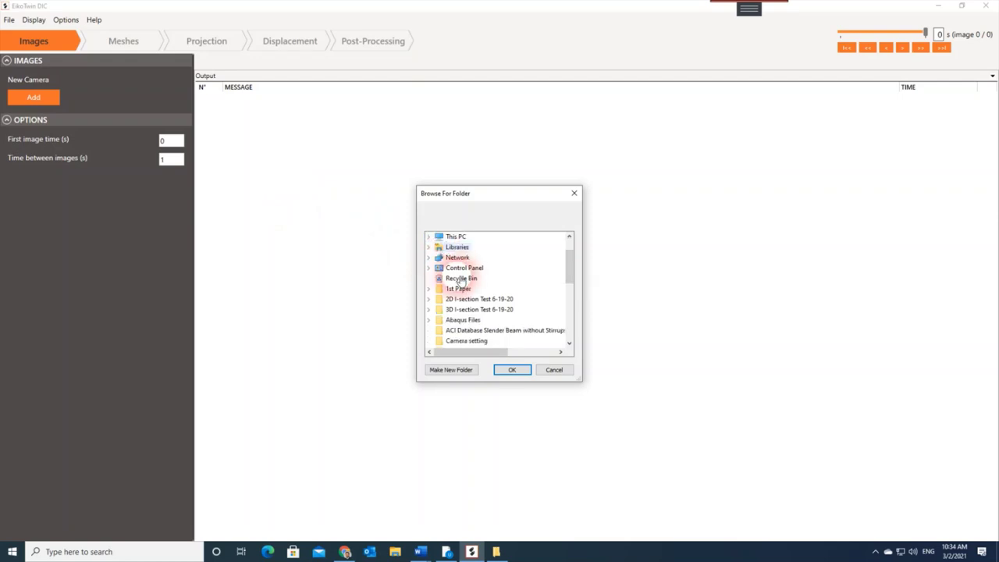
pyautogui.scroll(-4, 457, 289)
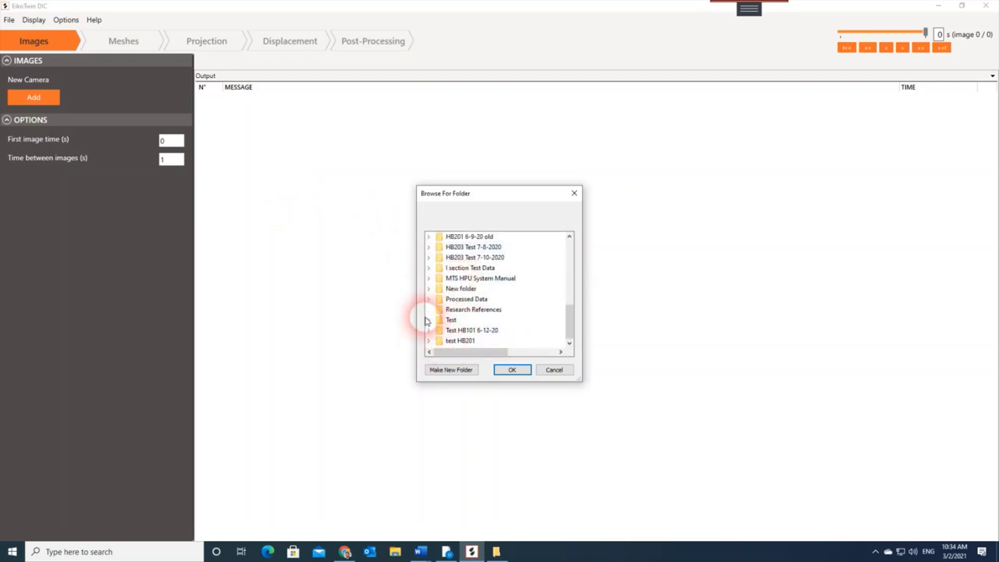
pyautogui.click(428, 300)
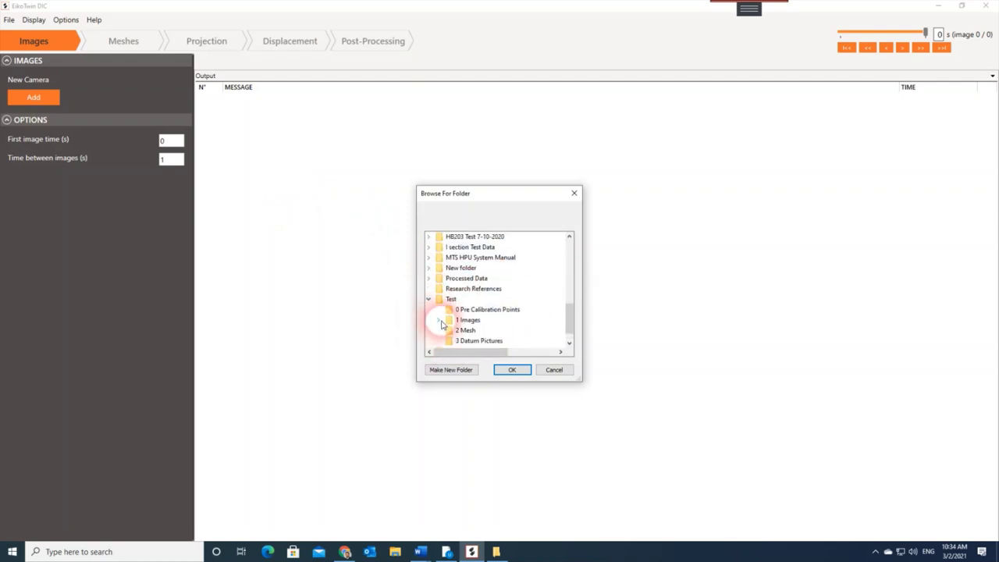
pyautogui.click(438, 320)
pyautogui.click(474, 330)
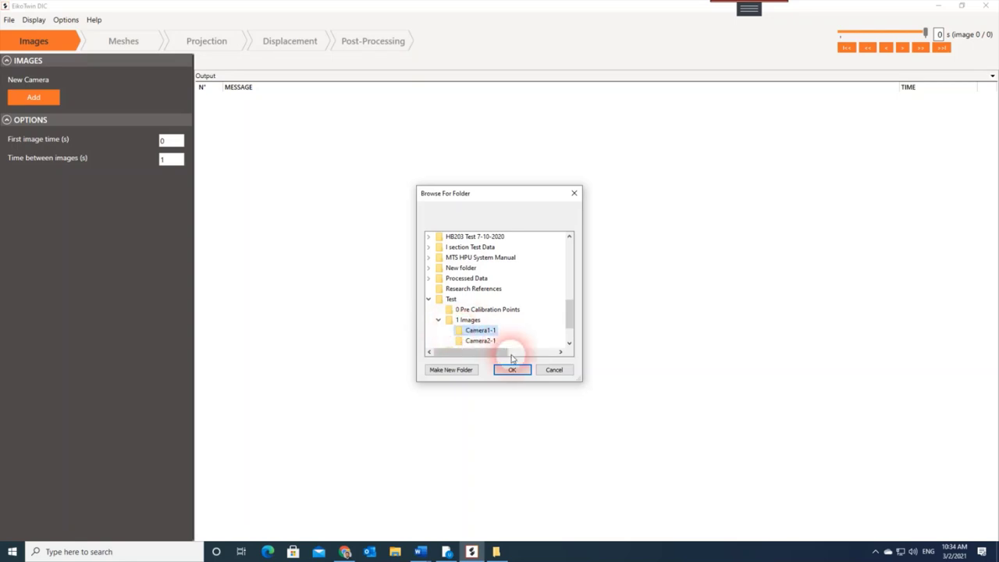
pyautogui.click(512, 369)
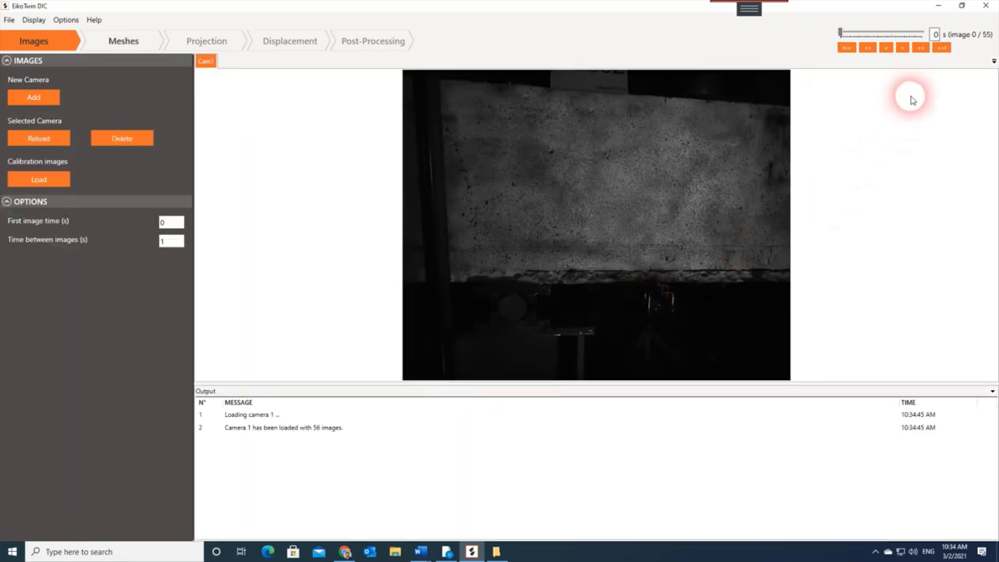
# Step: Step through the speckle image sequence up to image 53 of 55
pyautogui.click(936, 35)
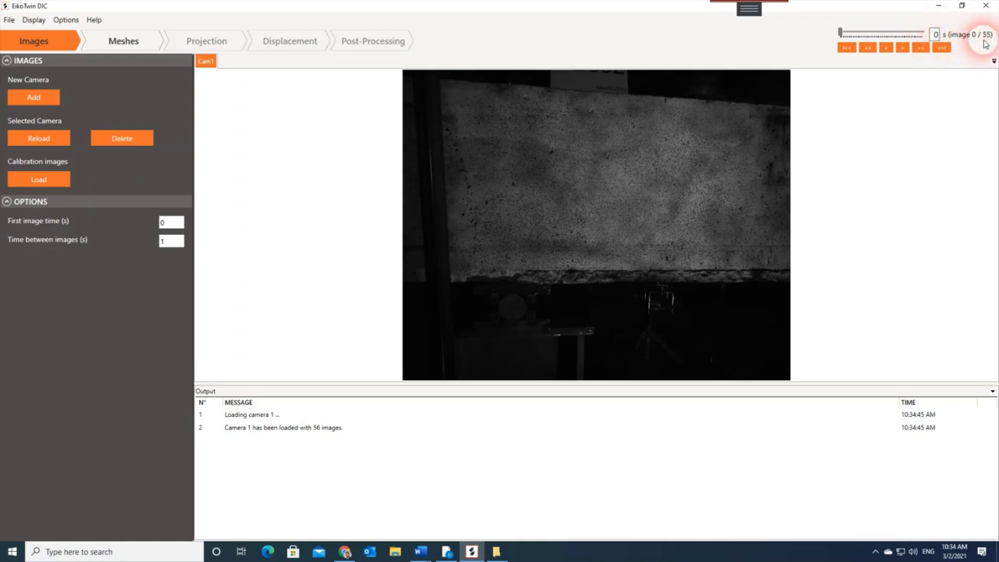
pyautogui.click(902, 48)
pyautogui.click(902, 48)
pyautogui.click(902, 48)
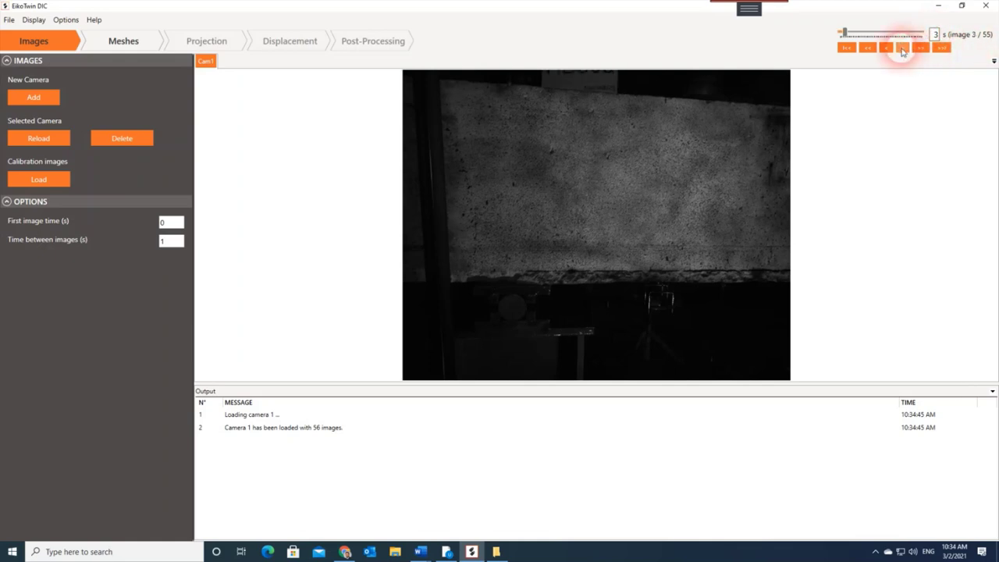
pyautogui.click(902, 48)
pyautogui.click(902, 48)
pyautogui.click(902, 48)
pyautogui.click(902, 49)
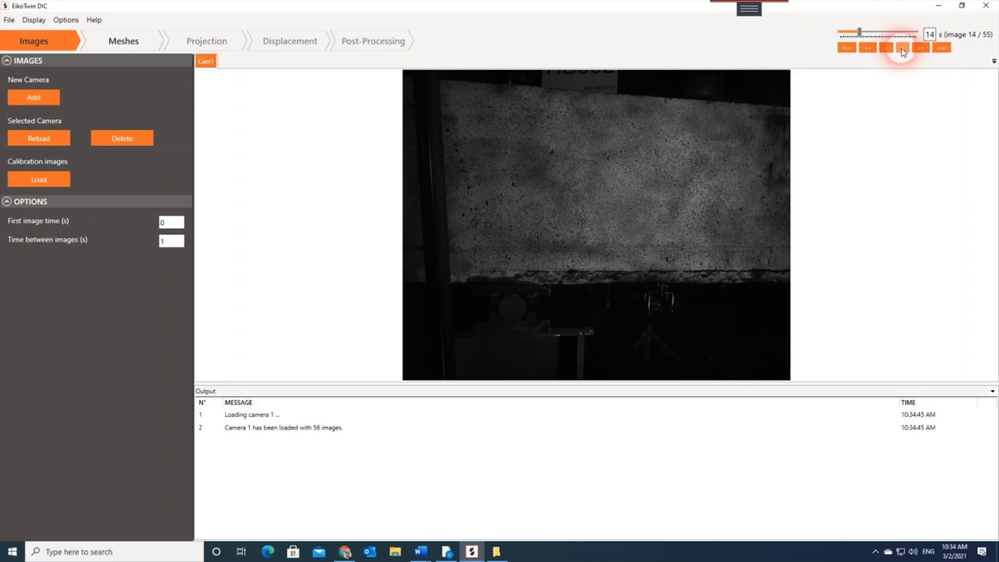
pyautogui.click(901, 48)
pyautogui.click(902, 48)
pyautogui.click(902, 49)
pyautogui.click(902, 49)
pyautogui.click(902, 48)
pyautogui.click(902, 48)
pyautogui.click(901, 49)
pyautogui.click(902, 48)
pyautogui.click(901, 49)
pyautogui.click(902, 48)
pyautogui.click(902, 48)
pyautogui.click(902, 49)
pyautogui.click(902, 48)
pyautogui.click(902, 49)
pyautogui.click(902, 48)
pyautogui.click(902, 48)
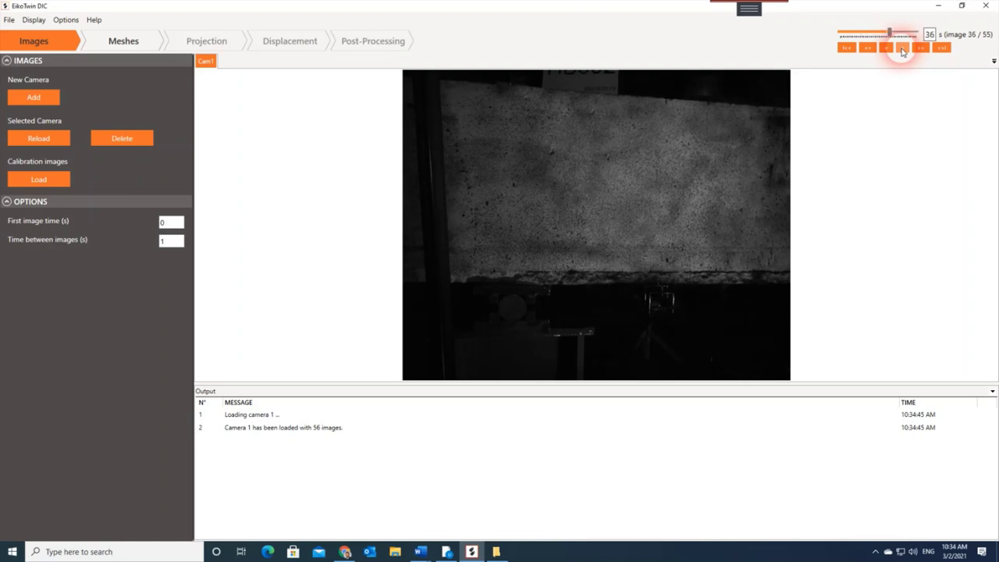
pyautogui.click(902, 48)
pyautogui.click(902, 48)
pyautogui.click(902, 48)
pyautogui.click(902, 48)
pyautogui.click(902, 48)
pyautogui.click(902, 48)
pyautogui.click(902, 48)
pyautogui.click(902, 48)
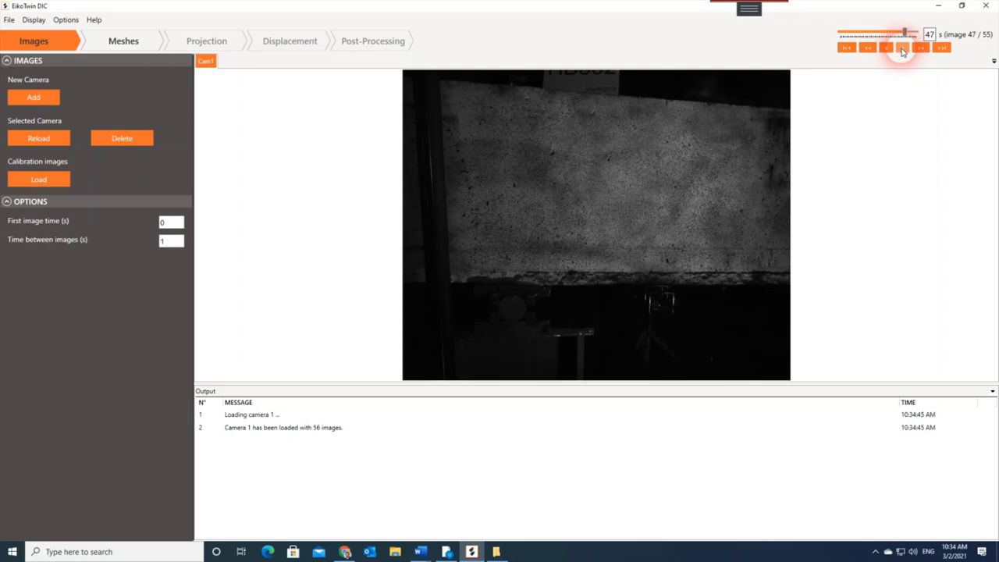
pyautogui.click(901, 48)
pyautogui.click(902, 48)
pyautogui.click(901, 49)
pyautogui.click(901, 48)
pyautogui.click(901, 48)
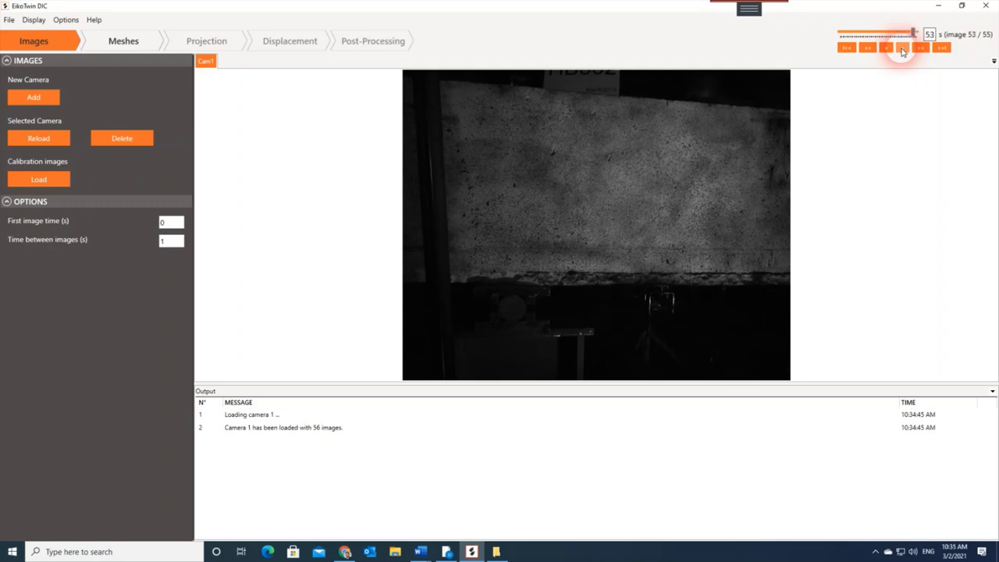
pyautogui.click(678, 221)
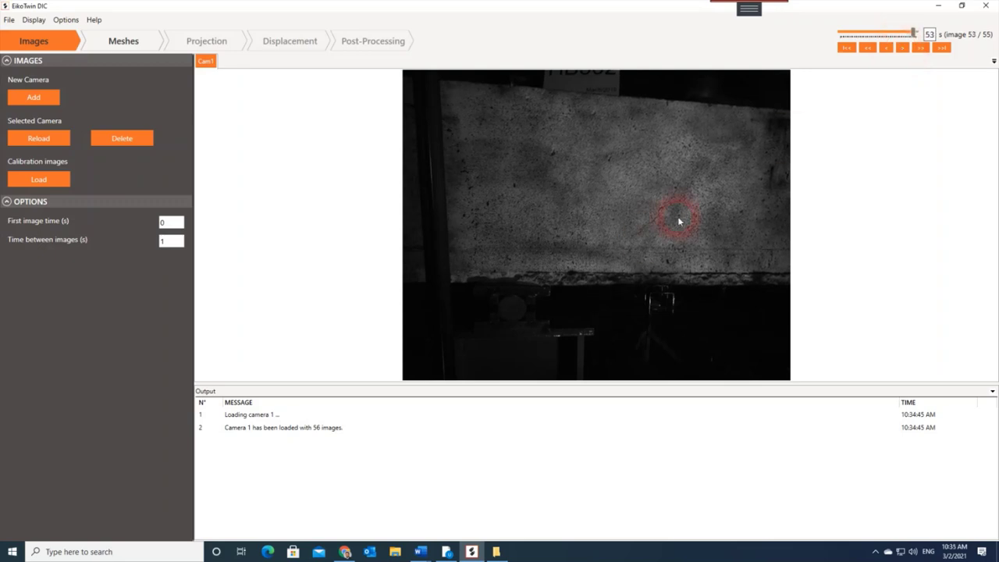
pyautogui.click(902, 48)
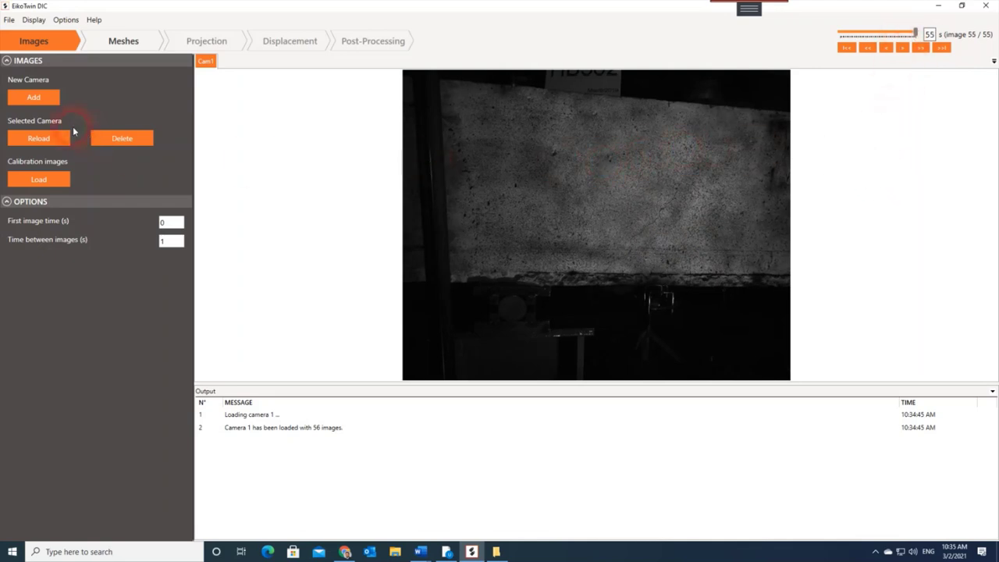
# Step: Add the Camera2-1 folder as camera 2 with 56 images
pyautogui.click(32, 97)
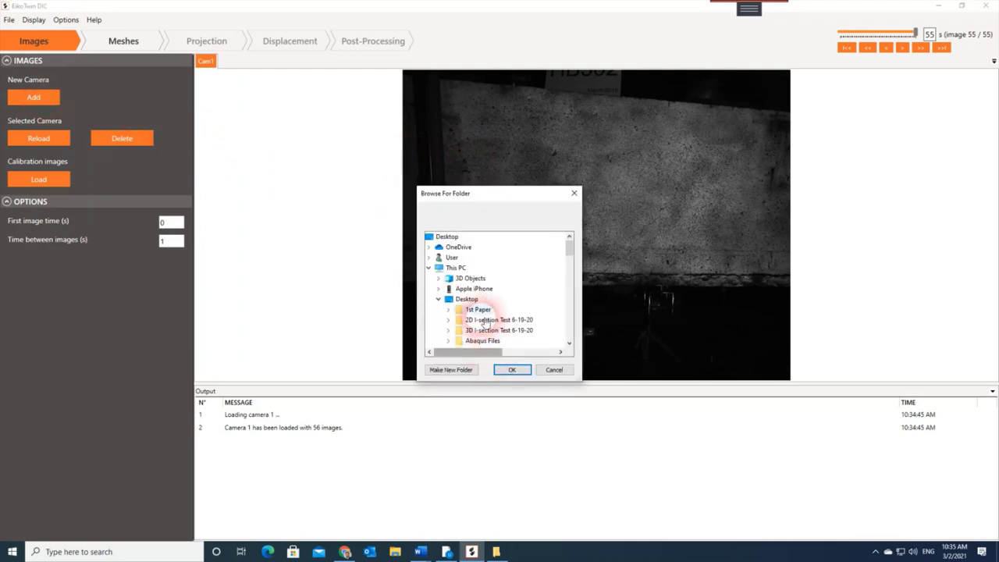
pyautogui.scroll(-10, 484, 321)
pyautogui.scroll(2, 487, 274)
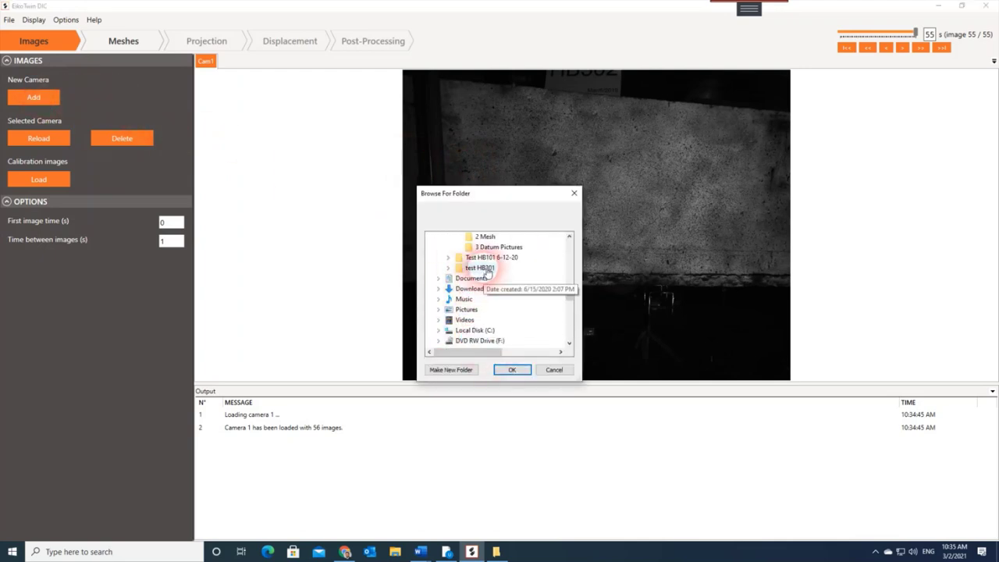
pyautogui.scroll(1, 487, 269)
pyautogui.click(500, 258)
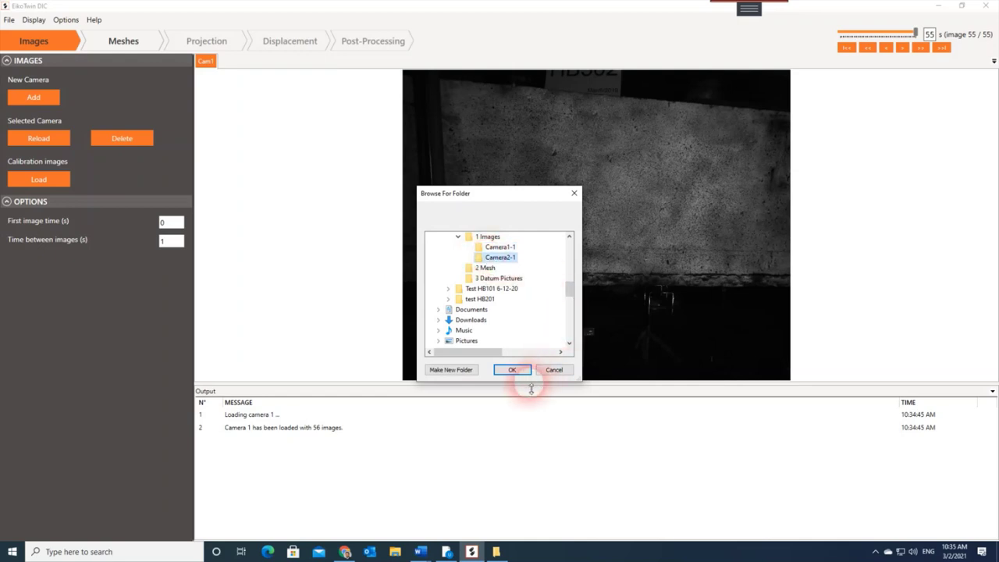
pyautogui.click(515, 369)
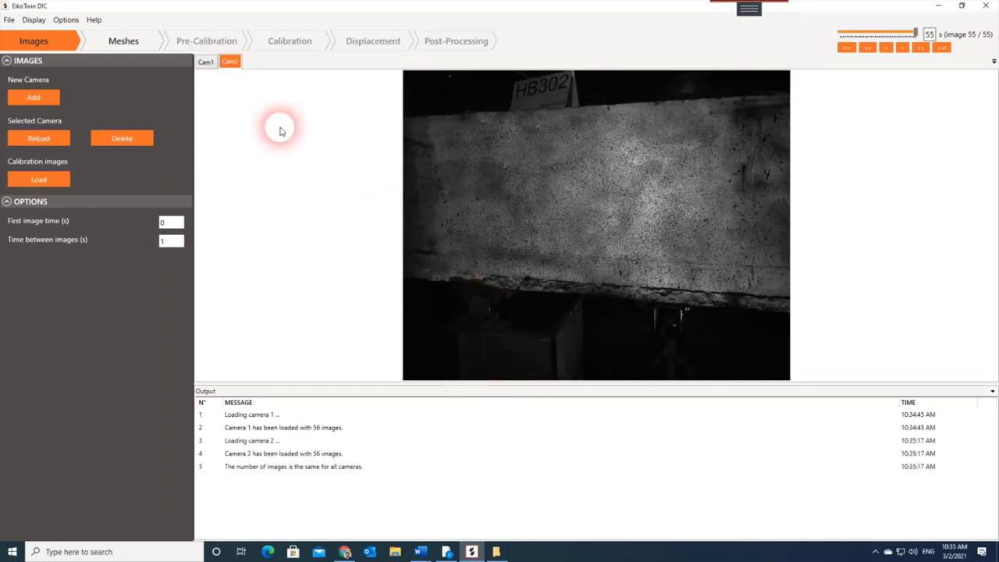
# Step: Compare the Cam1 and Cam2 images, ending on Cam1
pyautogui.click(205, 62)
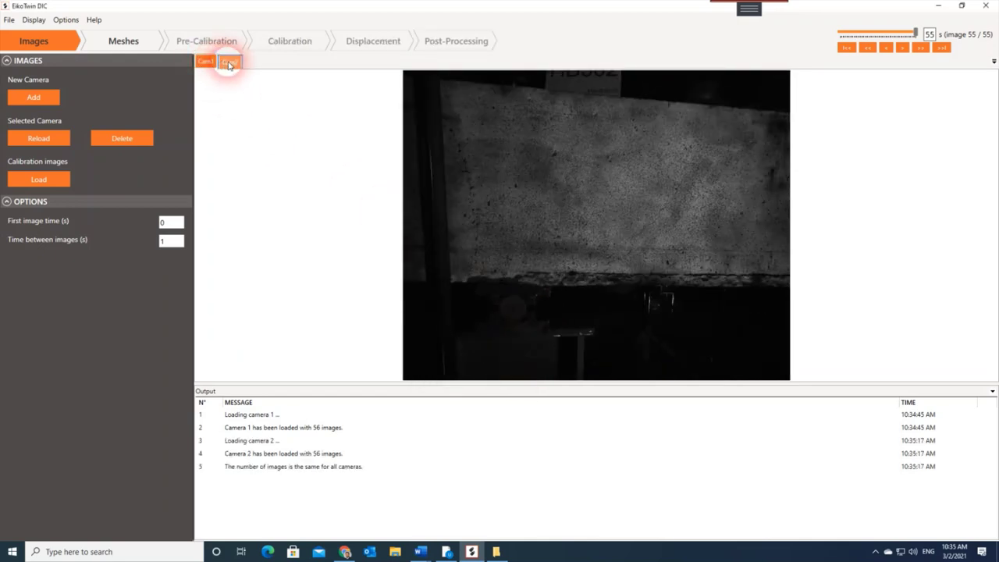
pyautogui.click(229, 62)
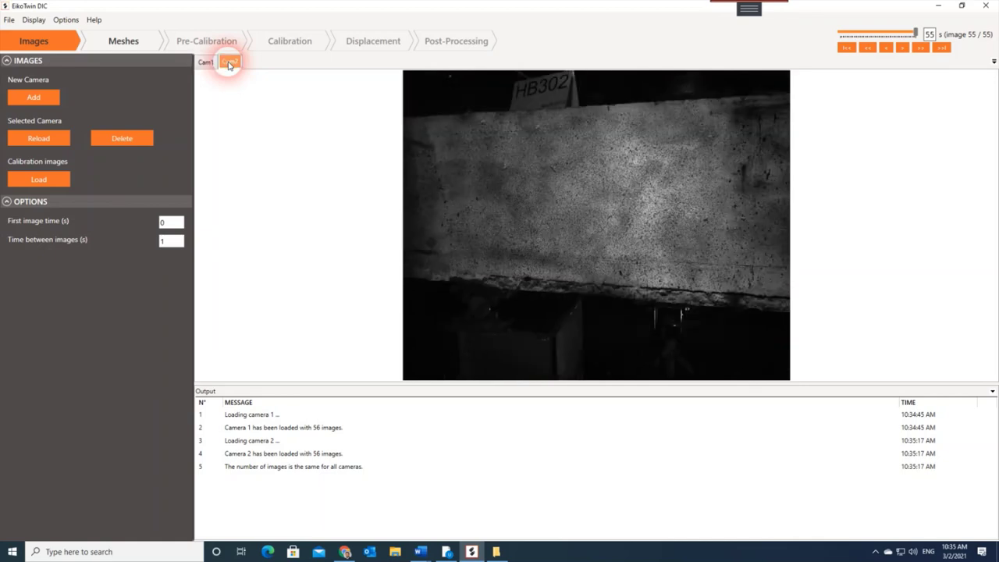
pyautogui.click(207, 61)
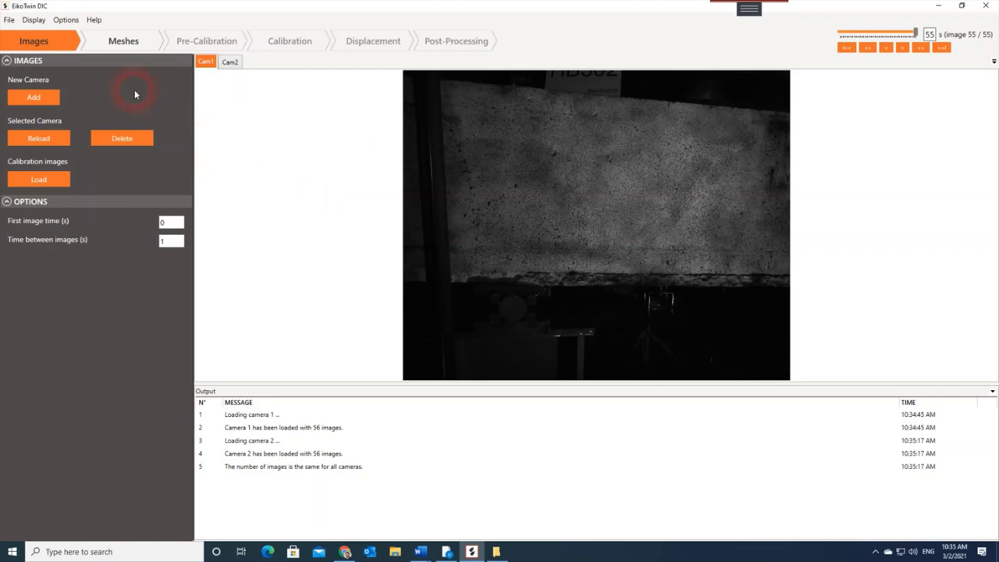
# Step: On the Meshes step, set the mesh unit to inches
pyautogui.click(120, 43)
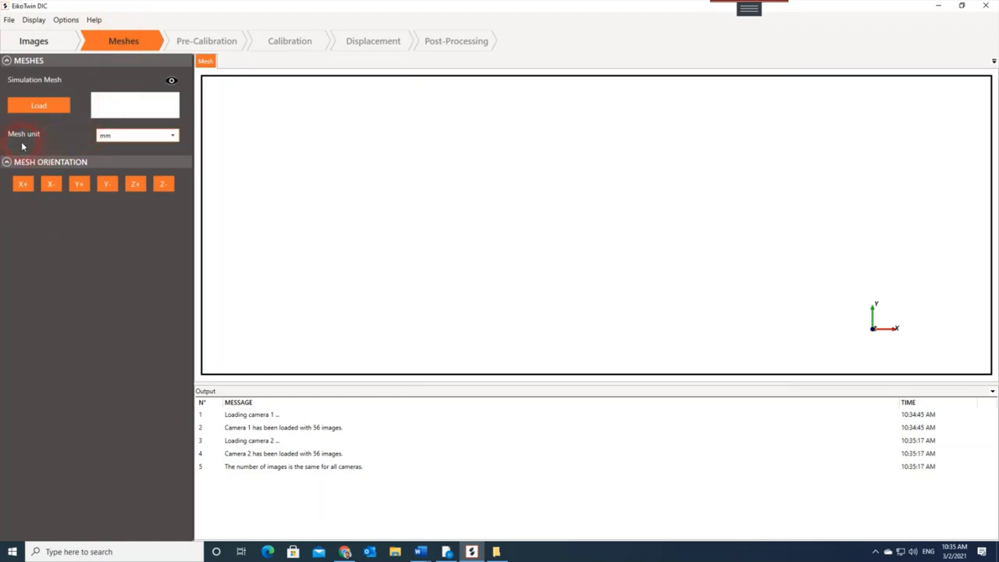
pyautogui.click(117, 137)
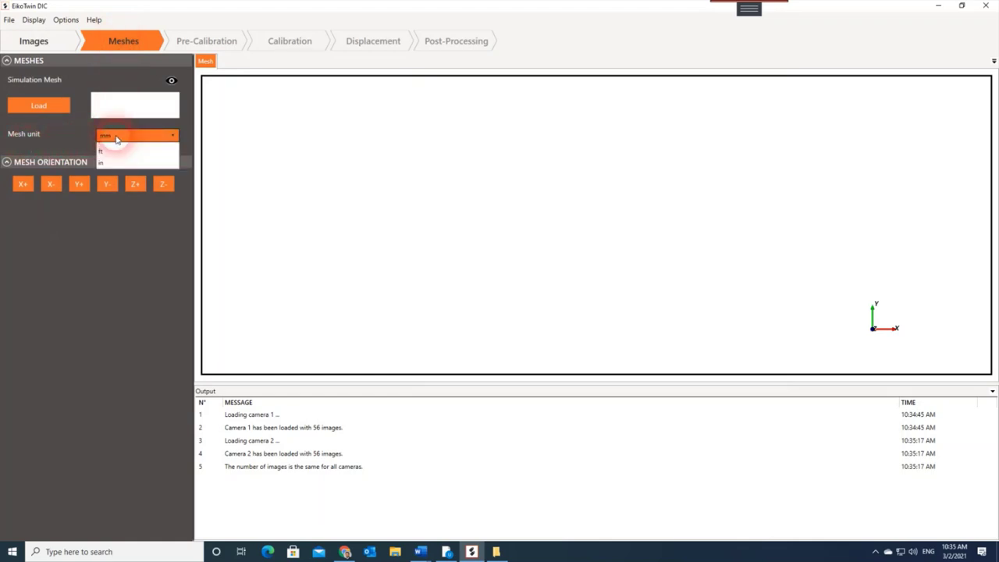
pyautogui.click(109, 207)
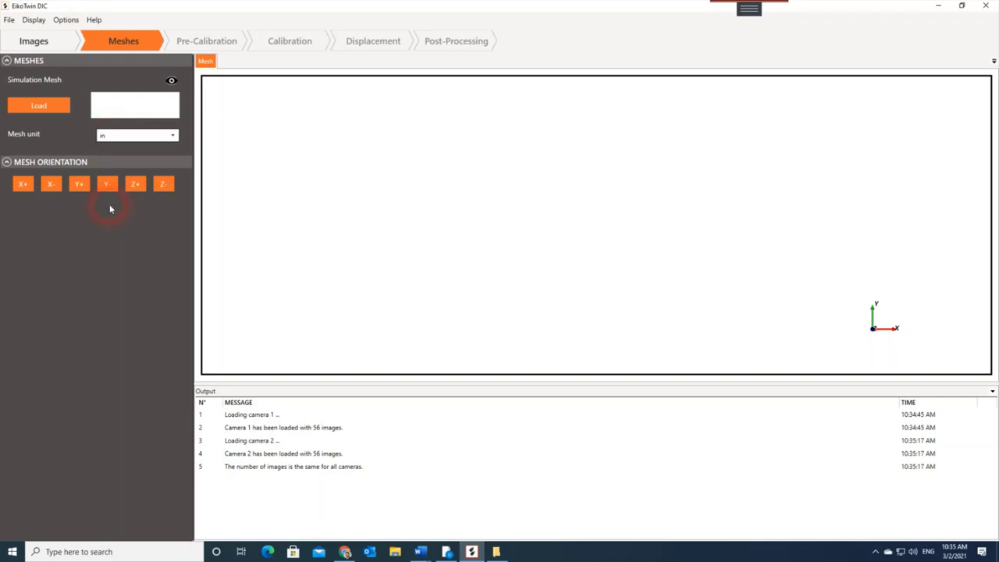
# Step: Load Desktop\Test\2 Mesh\20x20_Fine_Mesh.inp as the simulation mesh
pyautogui.click(43, 108)
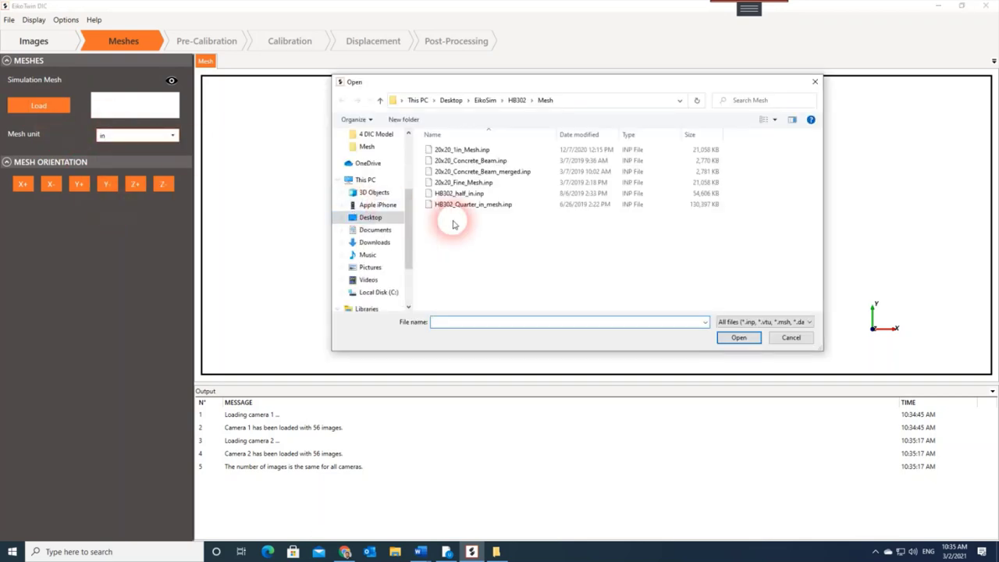
pyautogui.click(416, 100)
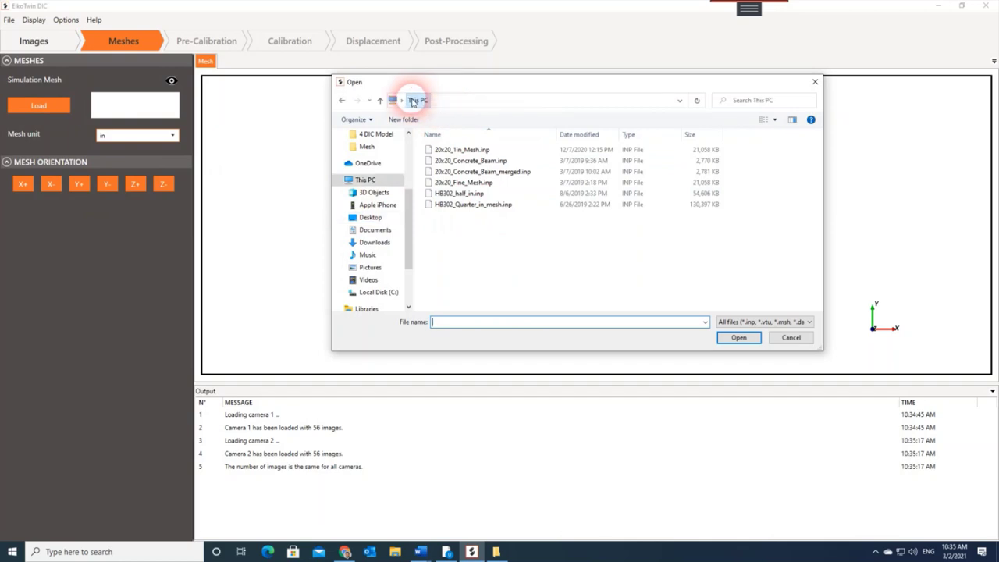
pyautogui.click(360, 217)
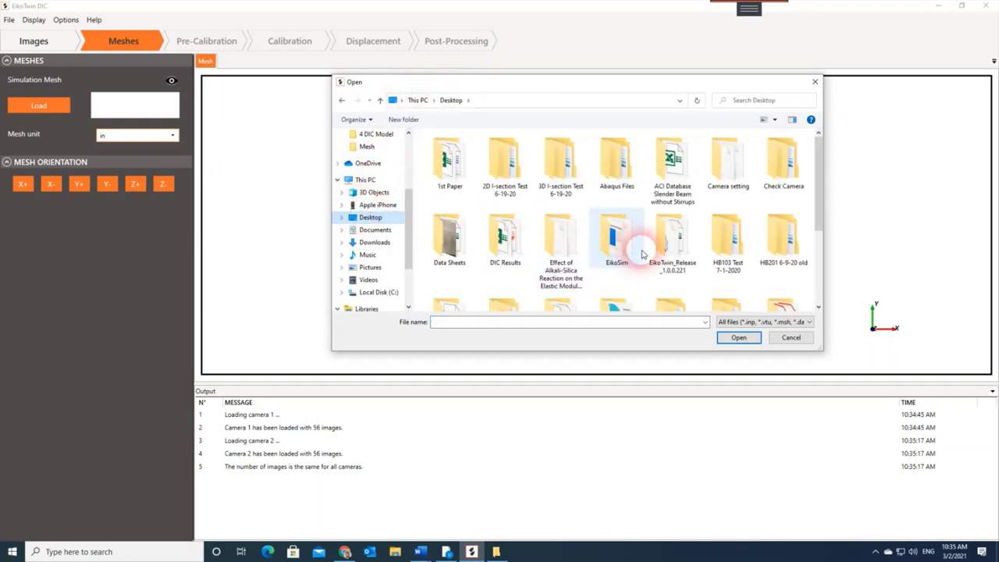
pyautogui.scroll(-1, 656, 261)
pyautogui.scroll(-1, 655, 261)
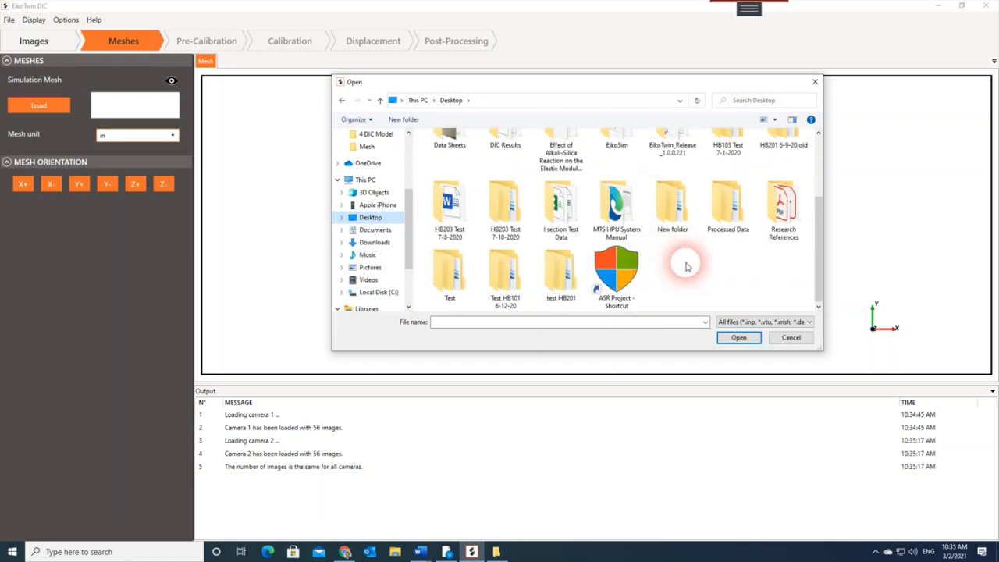
pyautogui.doubleClick(459, 261)
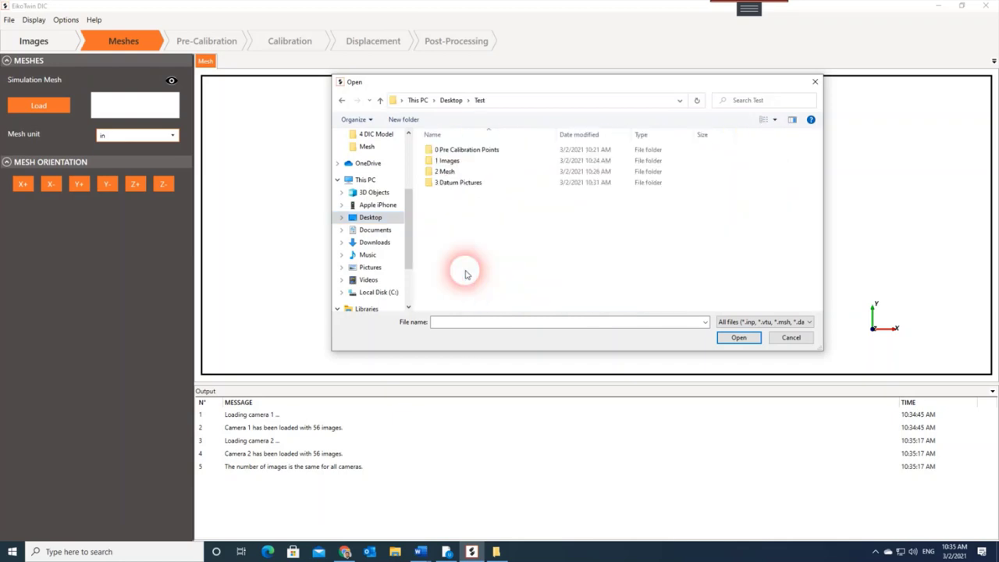
pyautogui.doubleClick(446, 172)
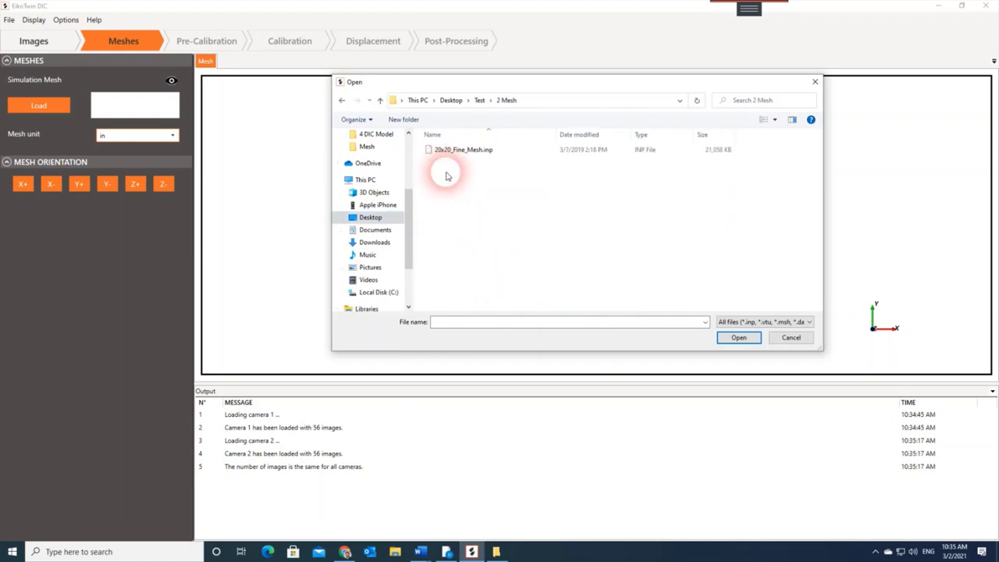
pyautogui.click(452, 149)
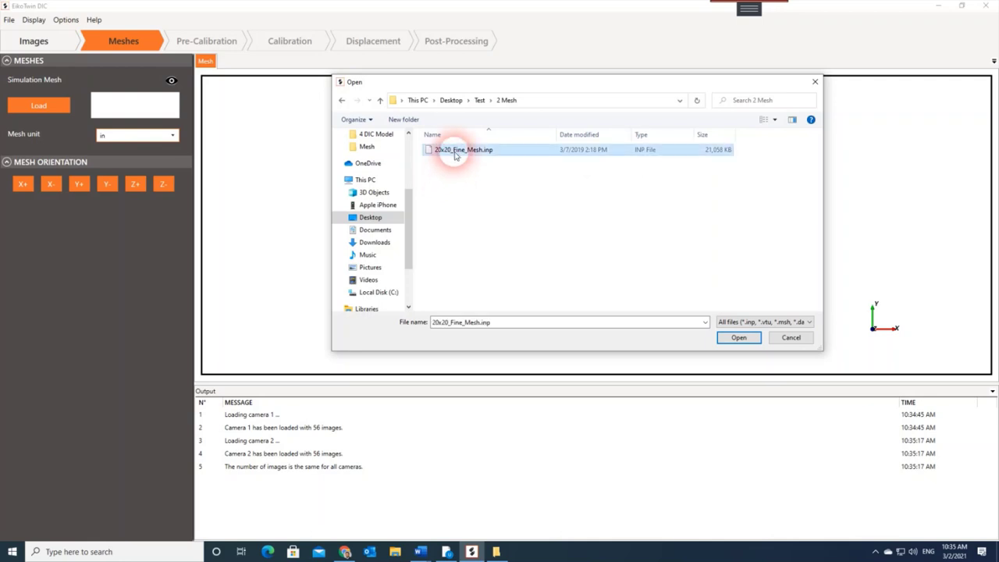
pyautogui.click(735, 337)
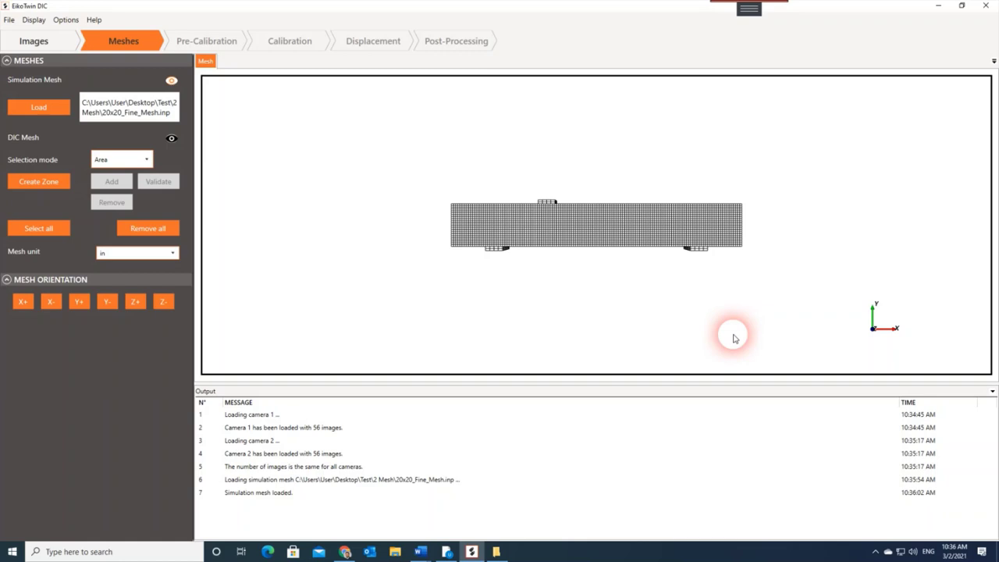
pyautogui.scroll(2, 602, 244)
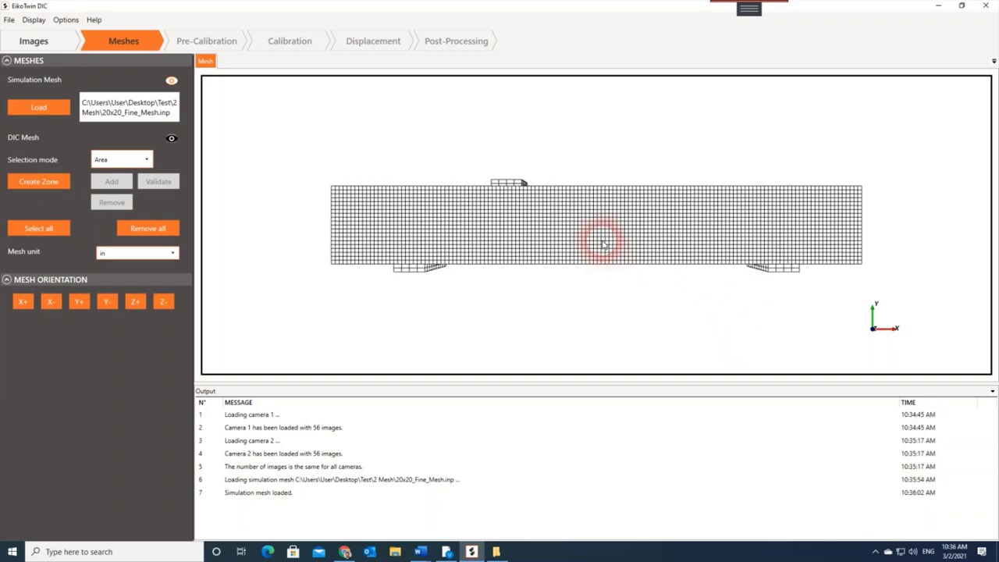
pyautogui.scroll(1, 602, 244)
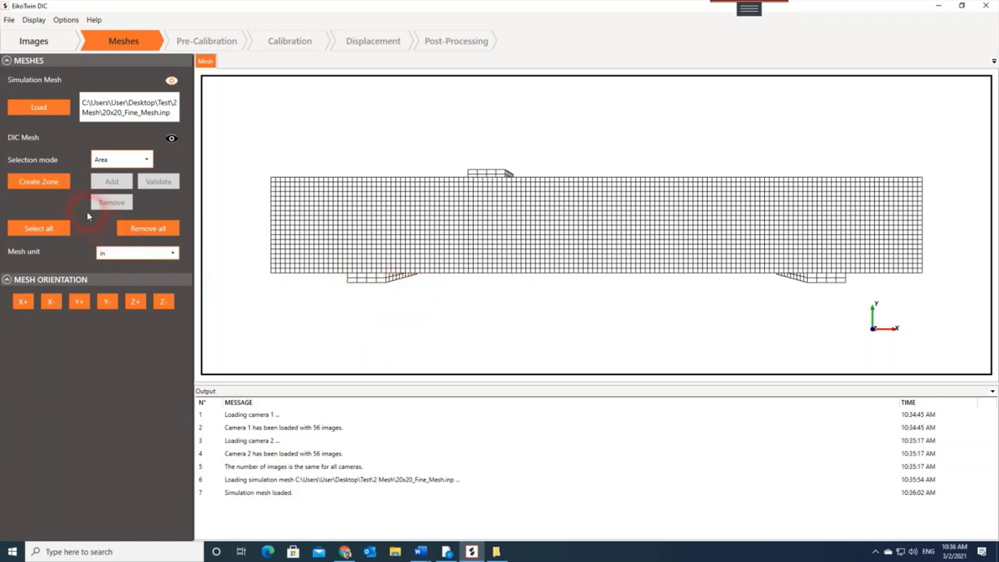
# Step: Draw a zone rectangle spanning the beam's left-centre region, top to bottom
pyautogui.click(36, 181)
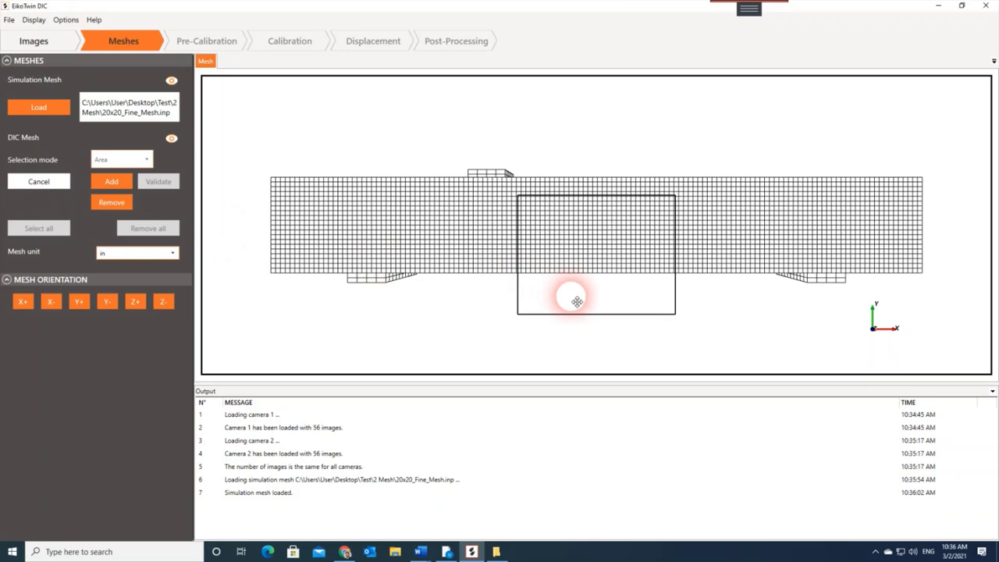
pyautogui.moveTo(576, 301); pyautogui.dragTo(404, 278)
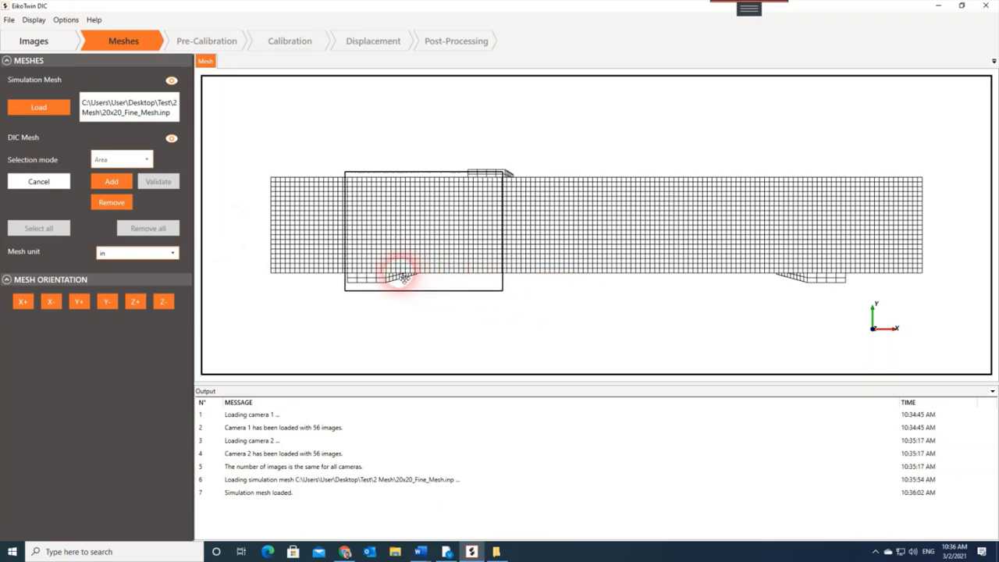
pyautogui.scroll(3, 401, 265)
pyautogui.moveTo(562, 261); pyautogui.dragTo(667, 265, button='middle')
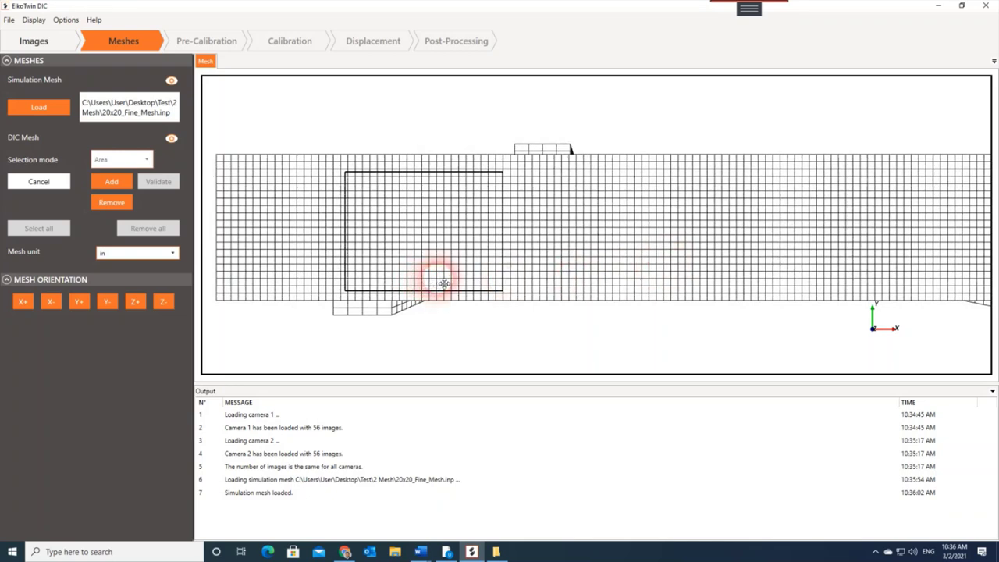
pyautogui.moveTo(443, 283); pyautogui.dragTo(429, 297)
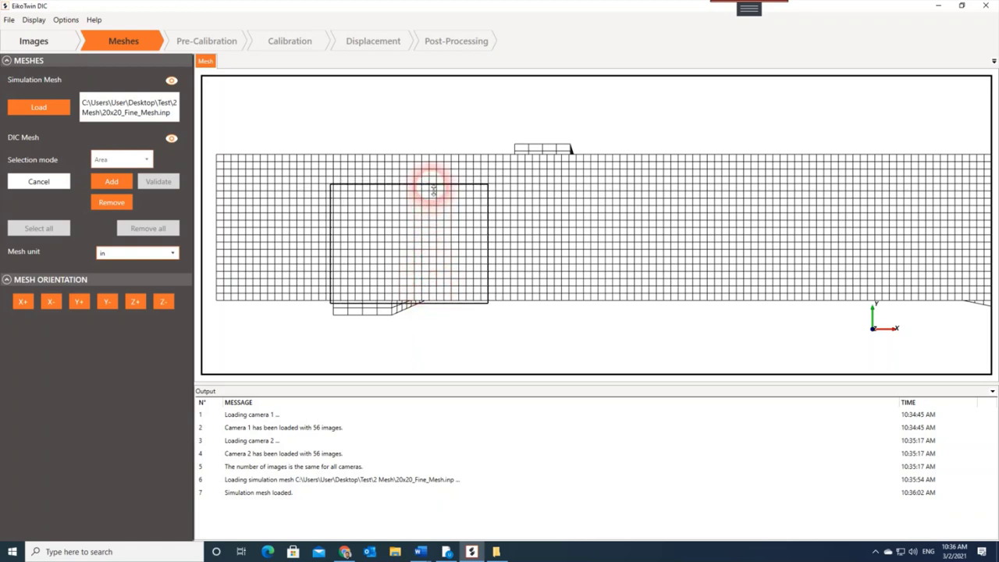
pyautogui.moveTo(433, 188); pyautogui.dragTo(433, 158)
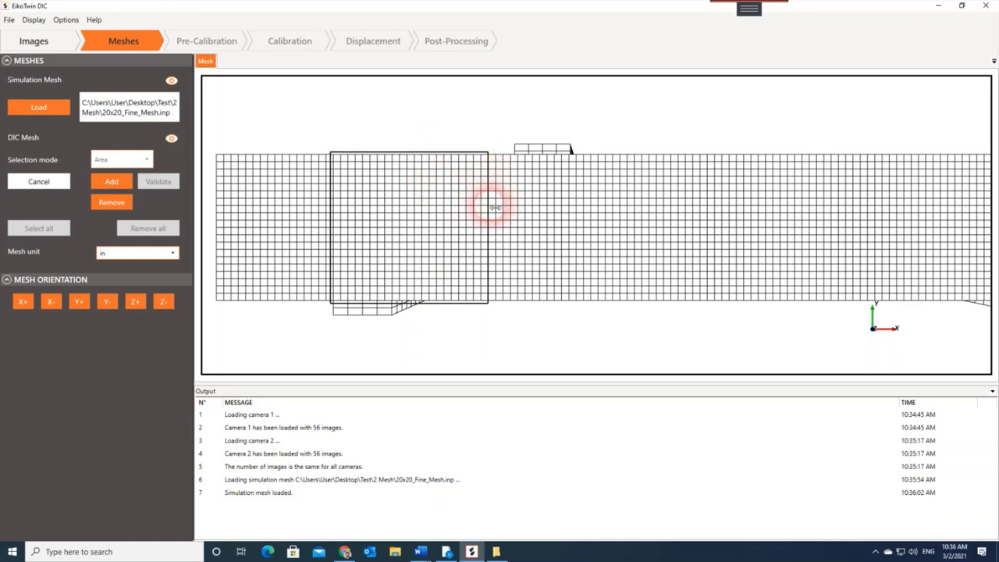
pyautogui.moveTo(495, 206); pyautogui.dragTo(567, 207)
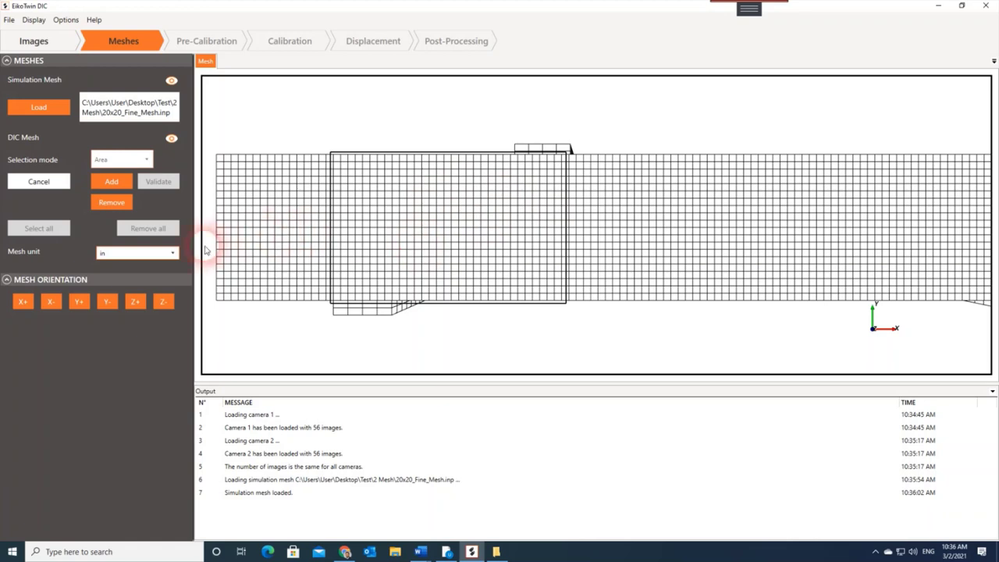
# Step: Add the enclosed elements to the zone and validate it as the DIC mesh
pyautogui.click(111, 183)
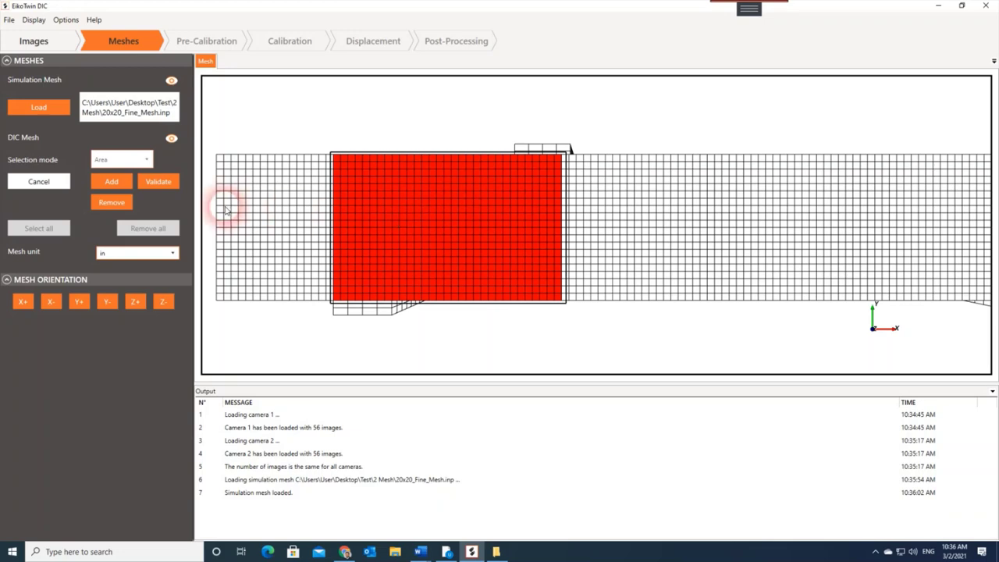
pyautogui.click(156, 182)
pyautogui.click(416, 232)
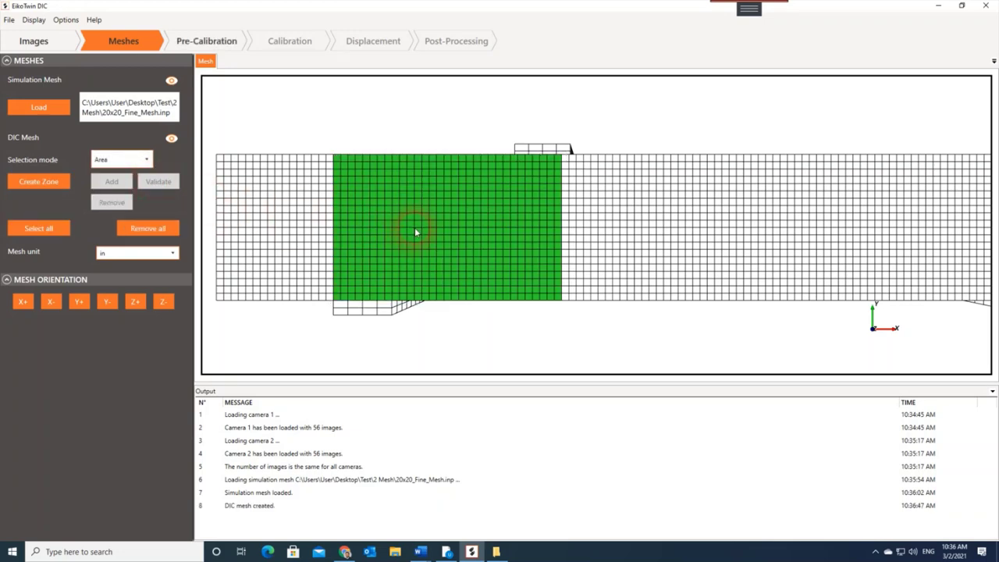
# Step: Inspect the green DIC mesh zone up close, then go to the Pre-Calibration step
pyautogui.moveTo(408, 224); pyautogui.dragTo(564, 205)
pyautogui.scroll(2, 579, 247)
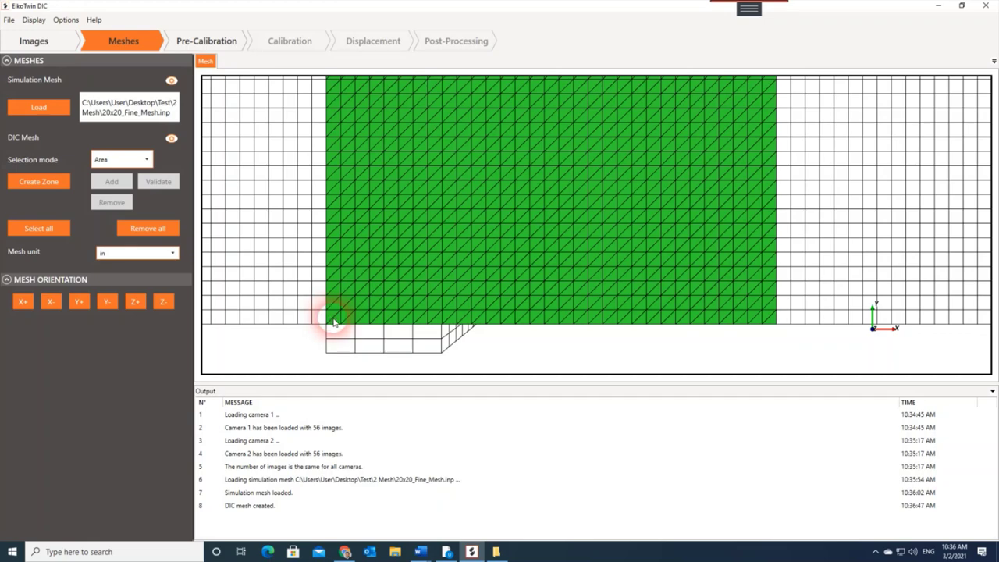
pyautogui.scroll(3, 332, 320)
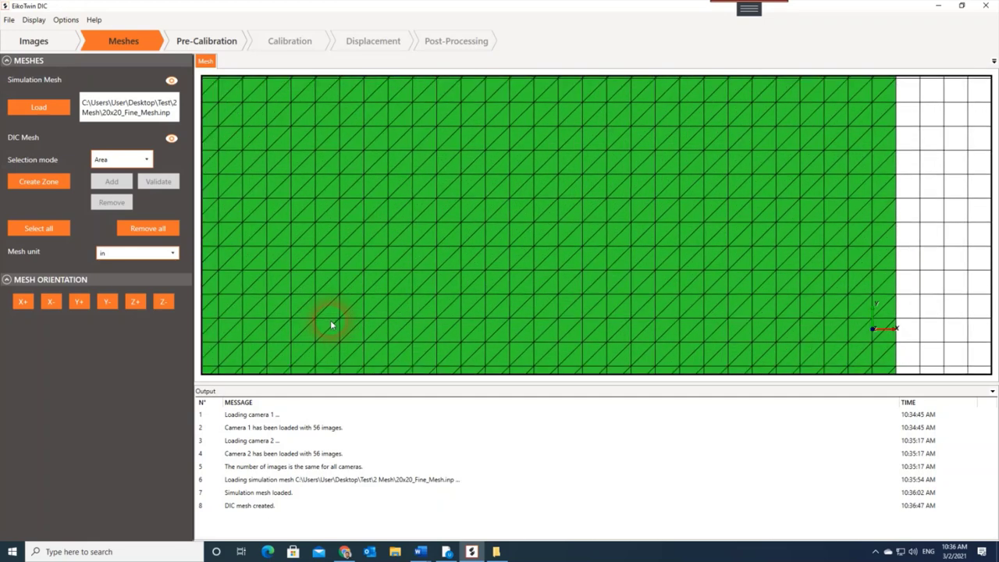
pyautogui.moveTo(330, 319); pyautogui.dragTo(459, 234)
pyautogui.scroll(-5, 422, 265)
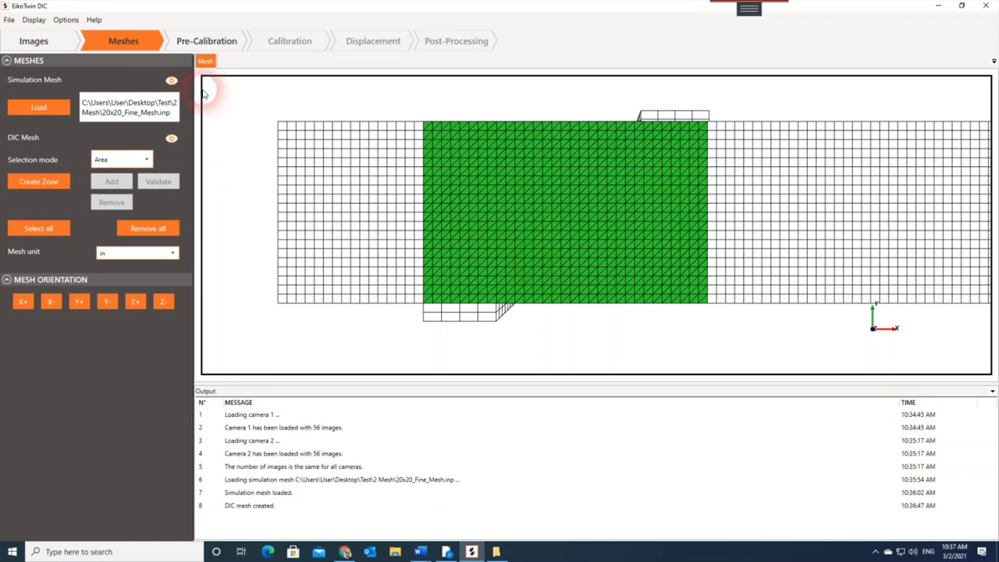
pyautogui.click(196, 40)
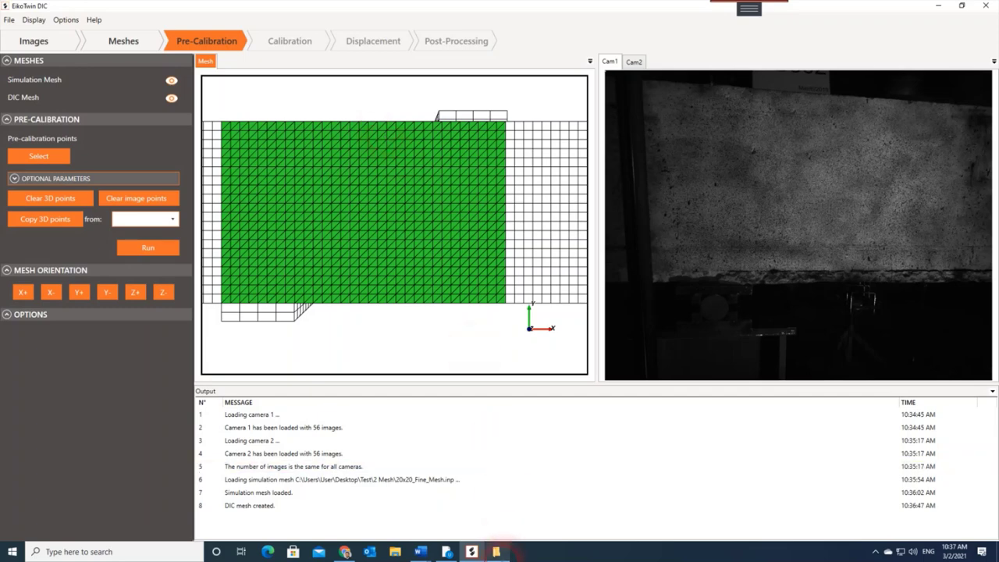
pyautogui.click(493, 552)
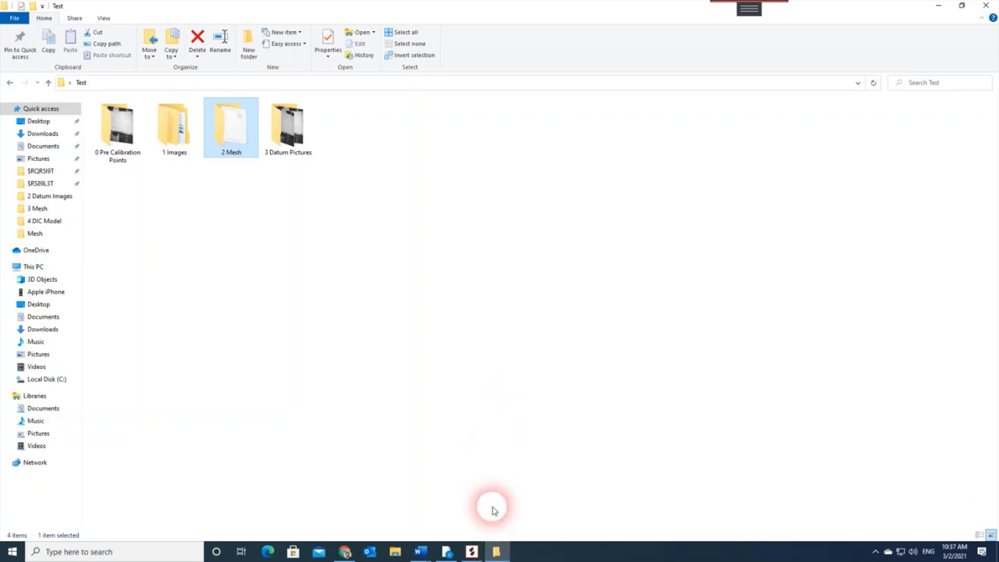
pyautogui.click(497, 552)
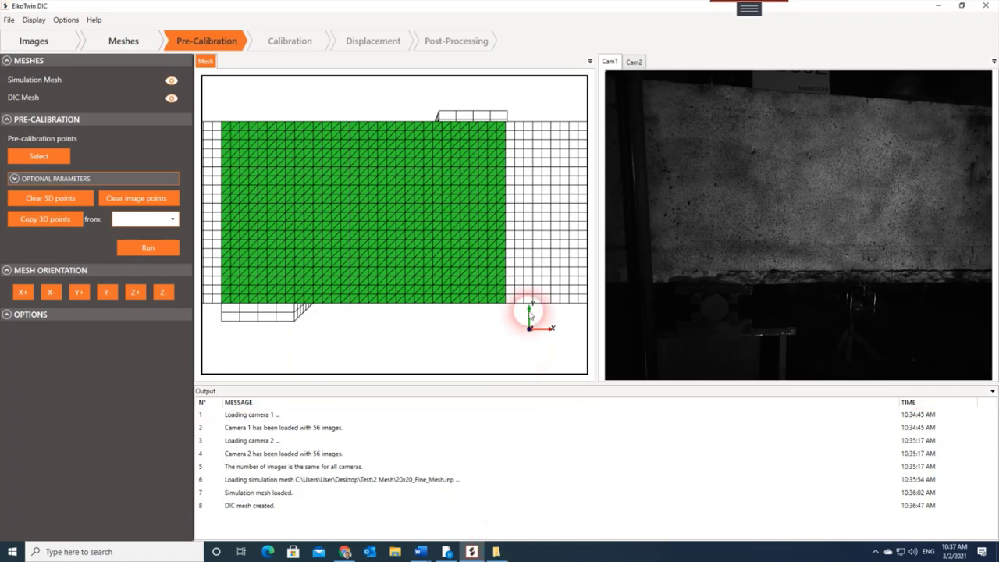
pyautogui.click(871, 204)
pyautogui.click(820, 228)
pyautogui.click(857, 241)
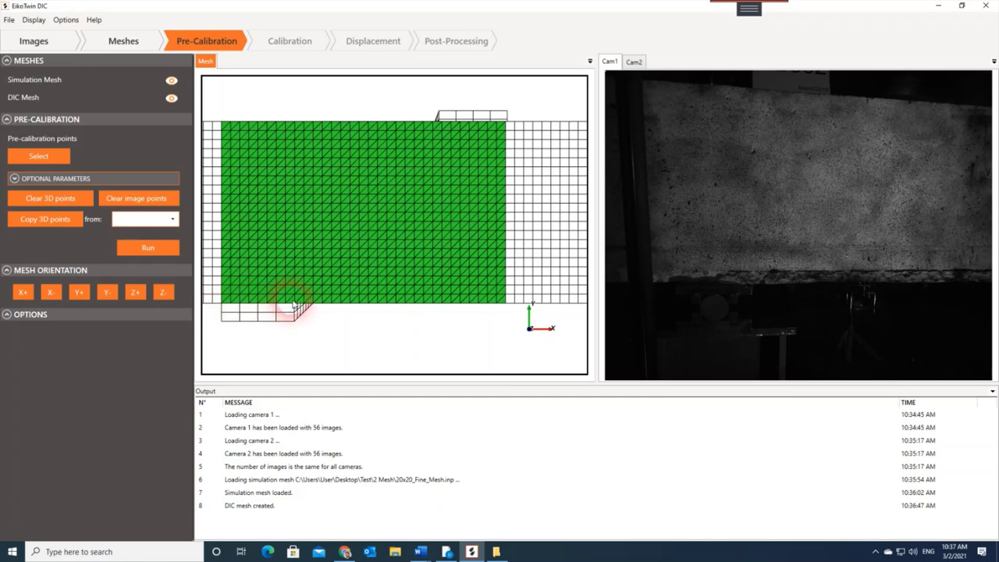
pyautogui.click(500, 551)
pyautogui.doubleClick(124, 132)
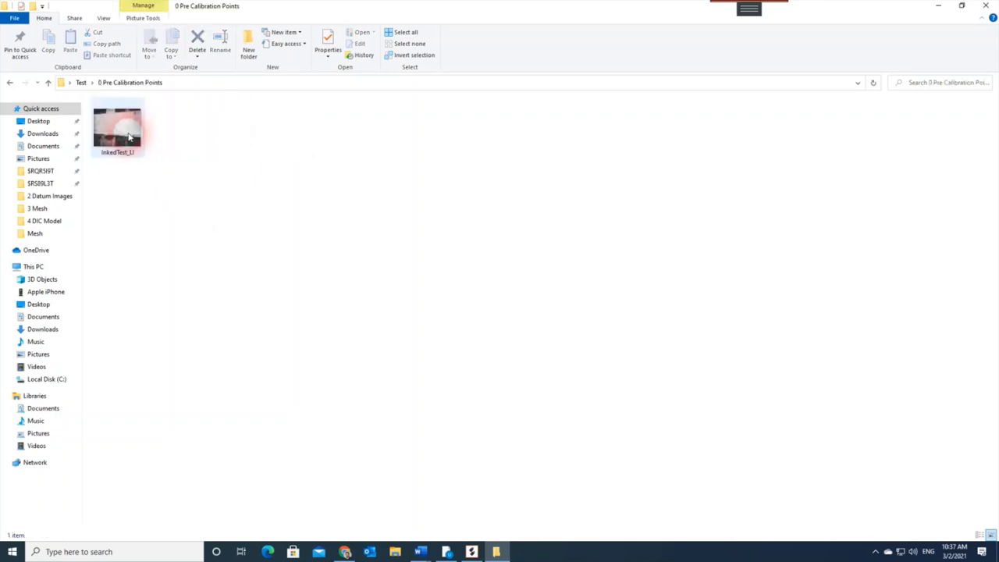
pyautogui.doubleClick(117, 129)
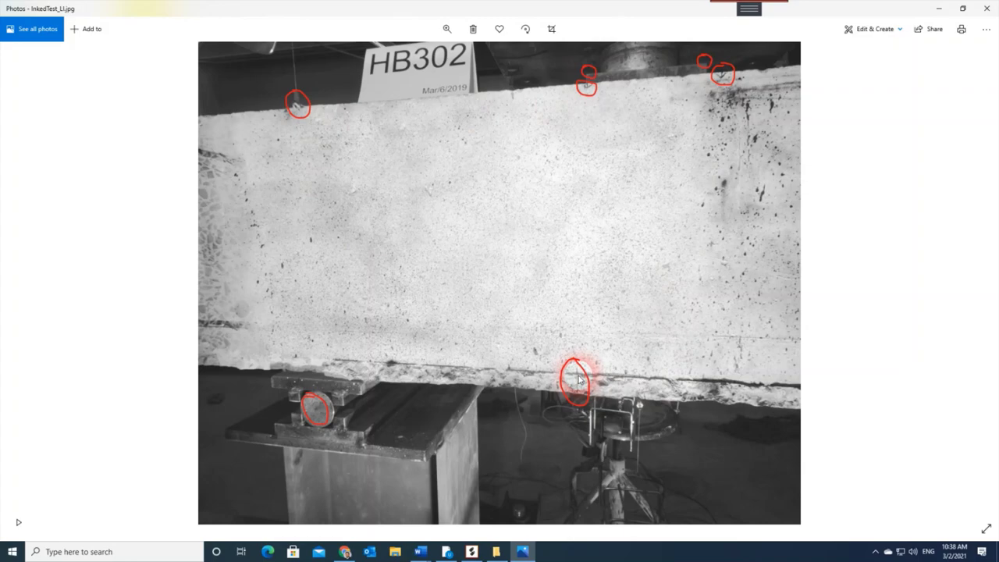
pyautogui.click(472, 552)
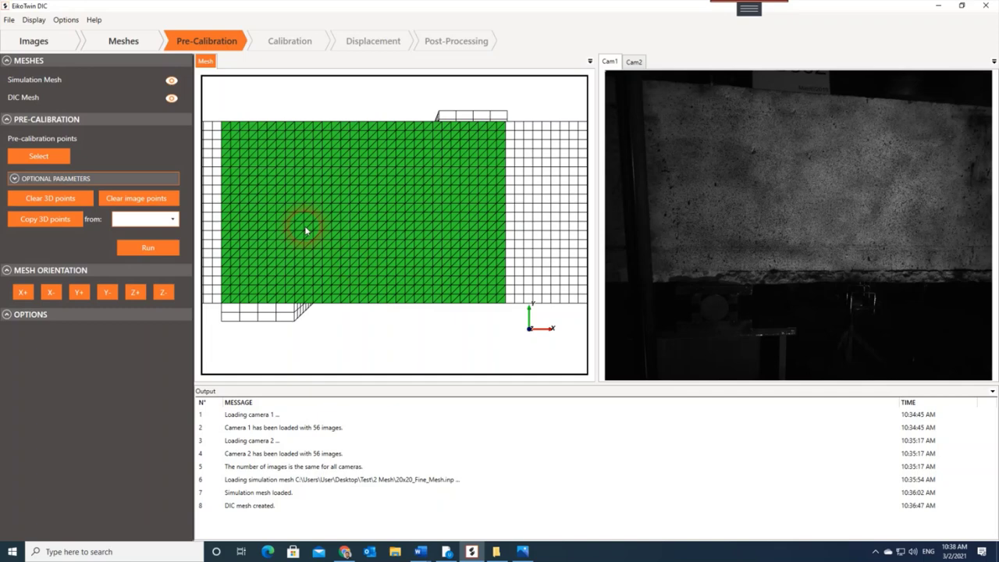
# Step: Start and end pre-calibration point picking without selecting any points
pyautogui.click(22, 156)
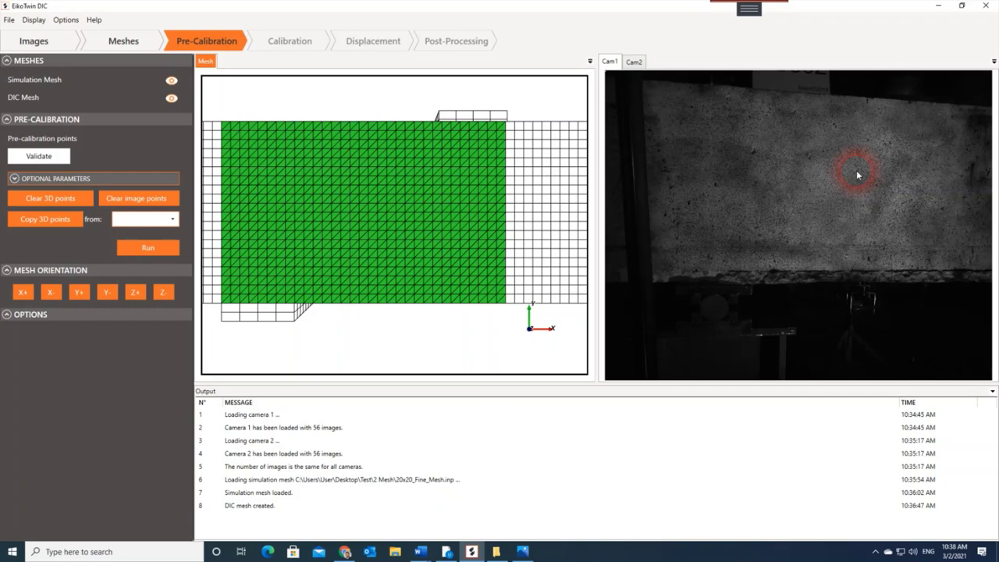
pyautogui.click(37, 156)
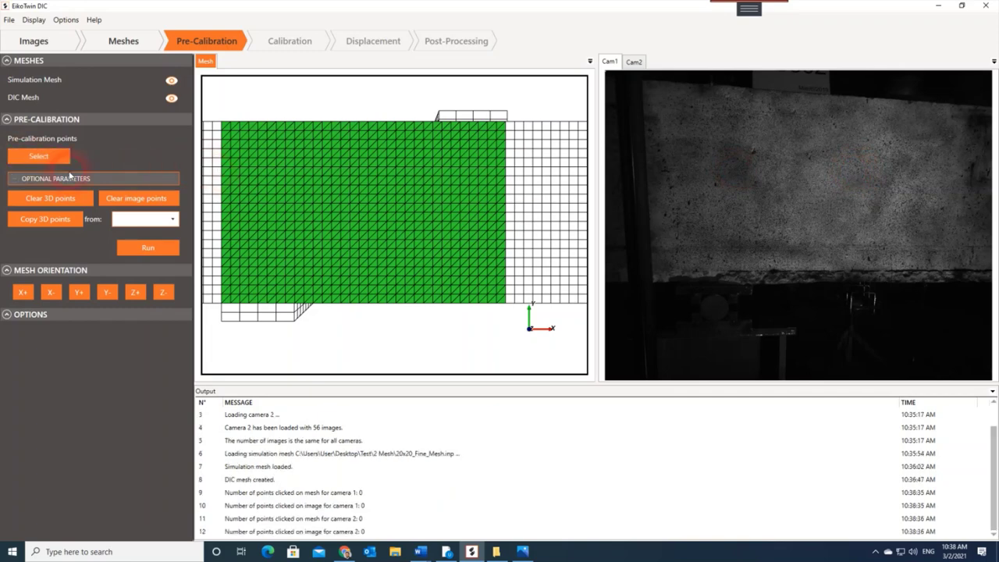
# Step: Preview HB302_Cam1_datum from Test\3 Datum Pictures, then return to EikoTwin DIC
pyautogui.click(496, 551)
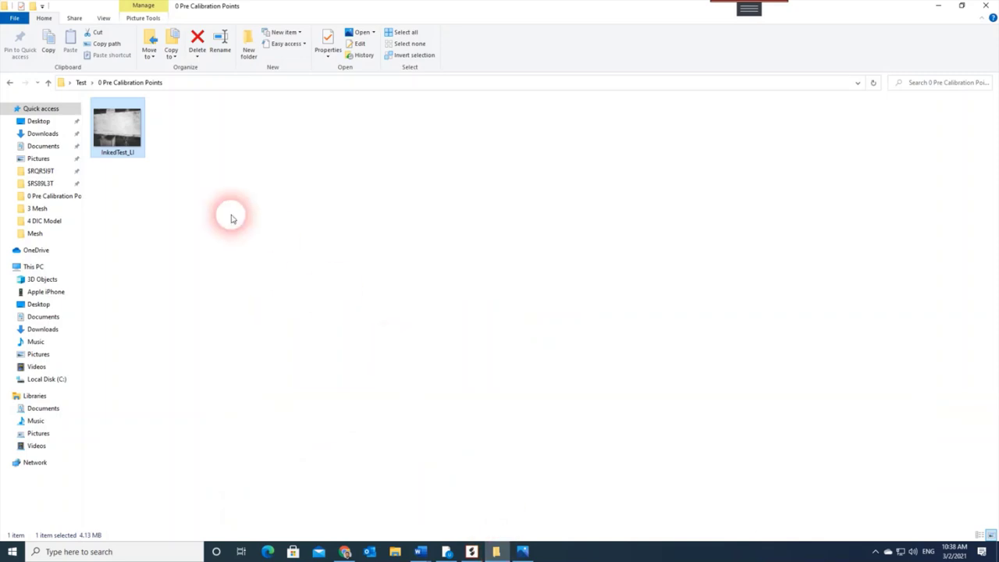
pyautogui.click(81, 82)
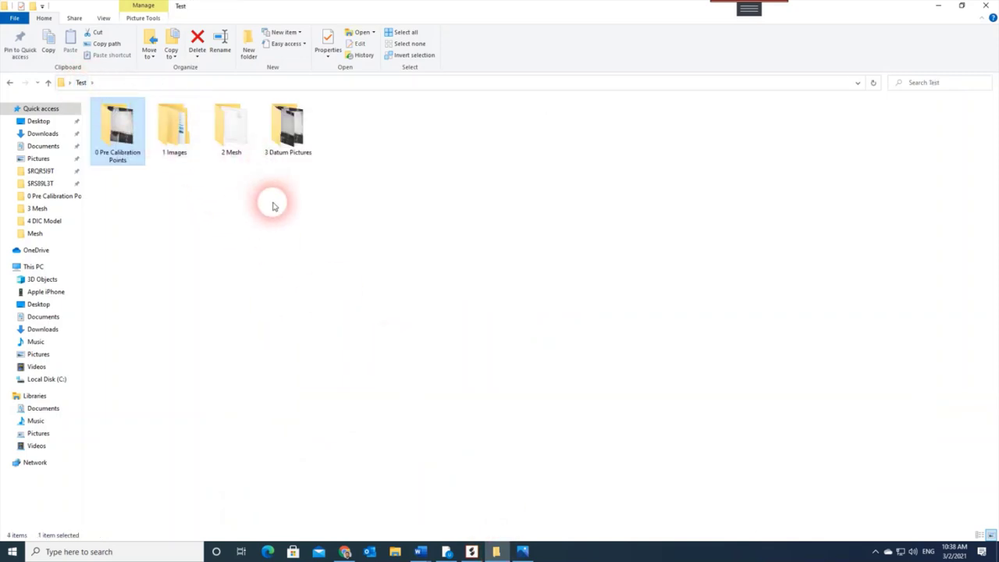
pyautogui.doubleClick(285, 139)
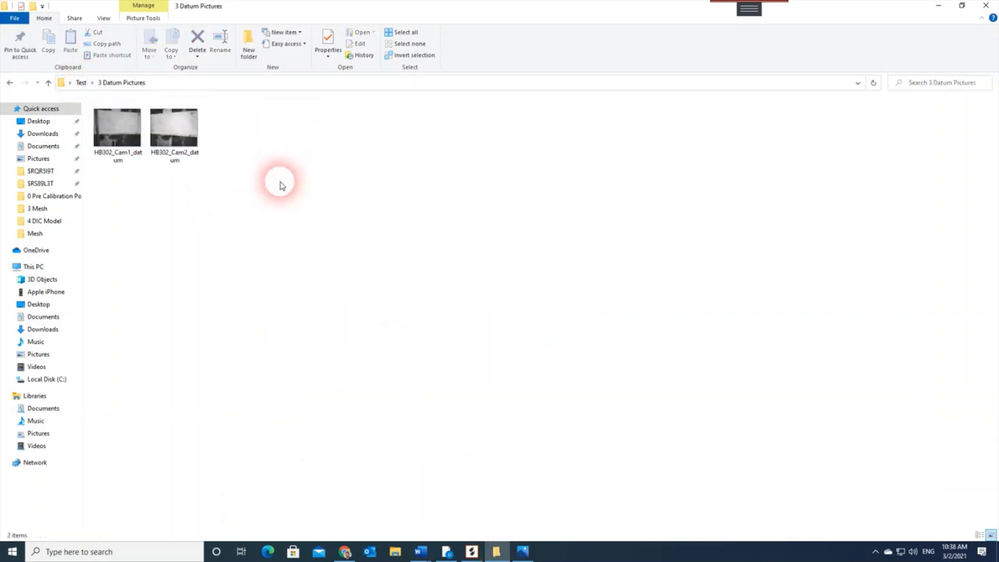
pyautogui.doubleClick(141, 163)
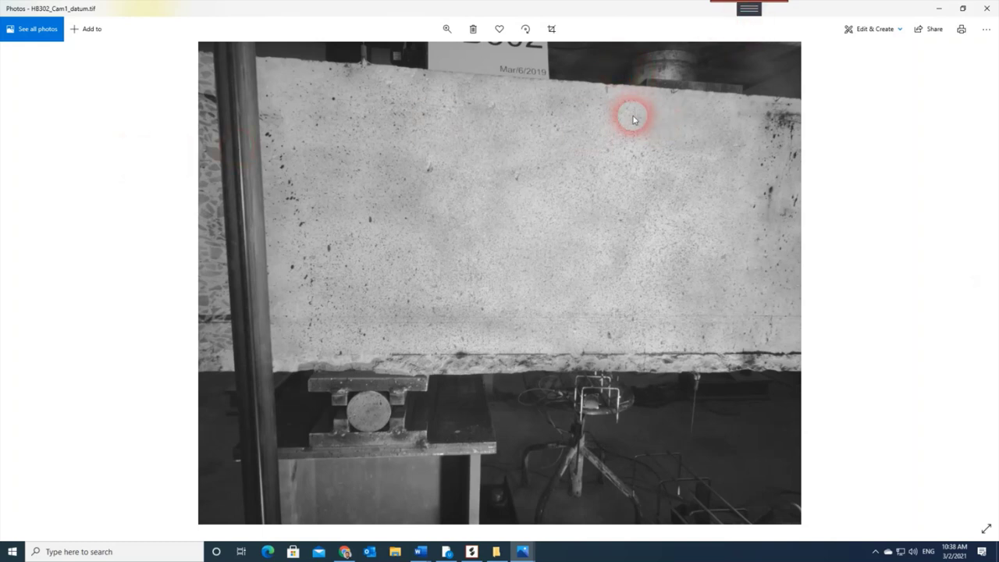
pyautogui.click(942, 11)
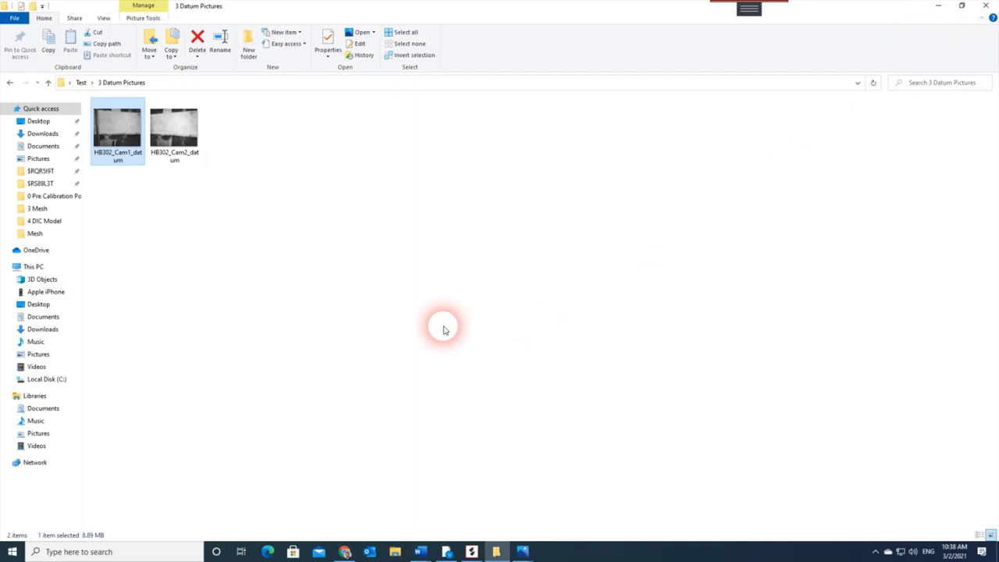
pyautogui.click(471, 551)
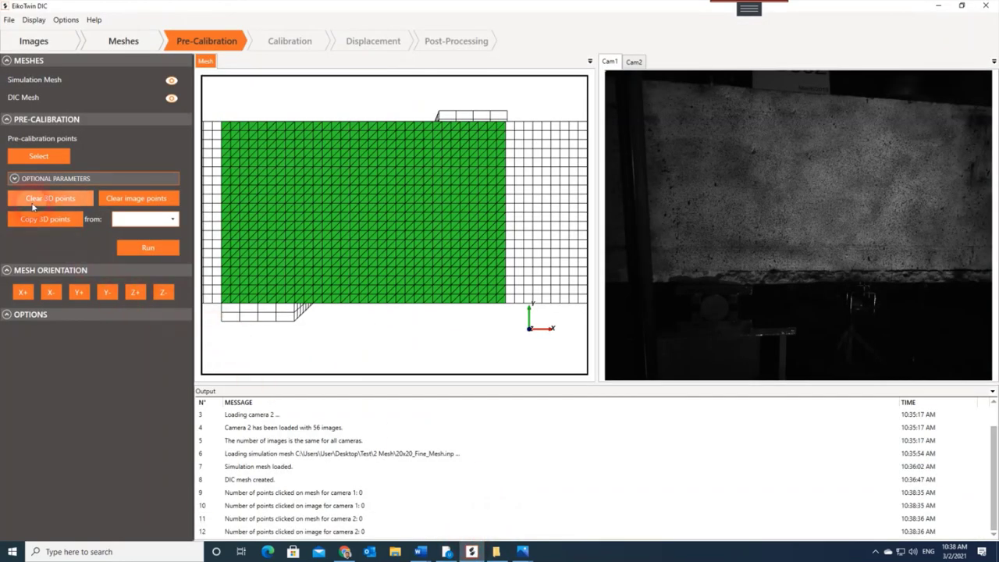
# Step: Reload camera 1's datum image with HB302_Cam1_datum.tif from 3 Datum Pictures
pyautogui.click(11, 179)
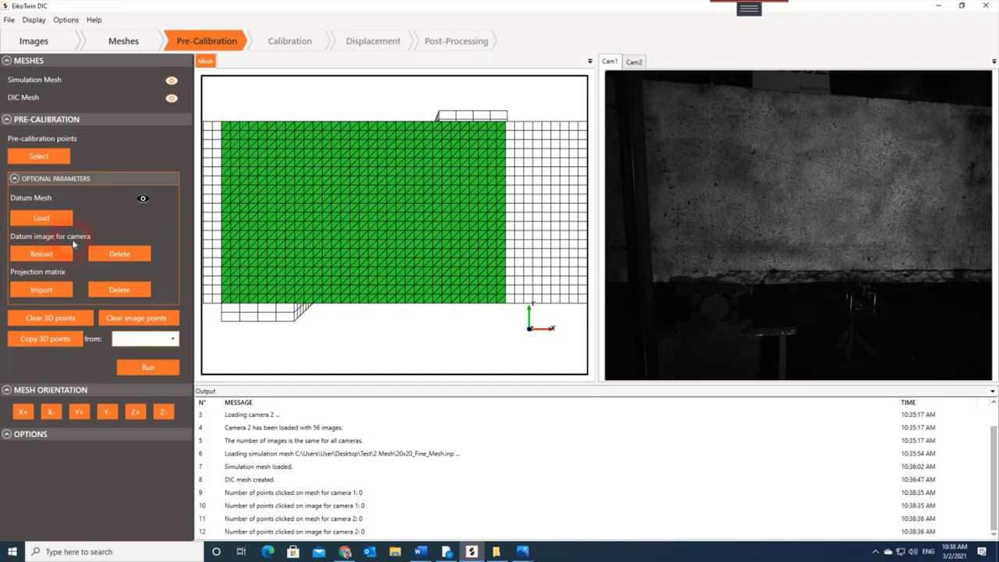
pyautogui.click(45, 255)
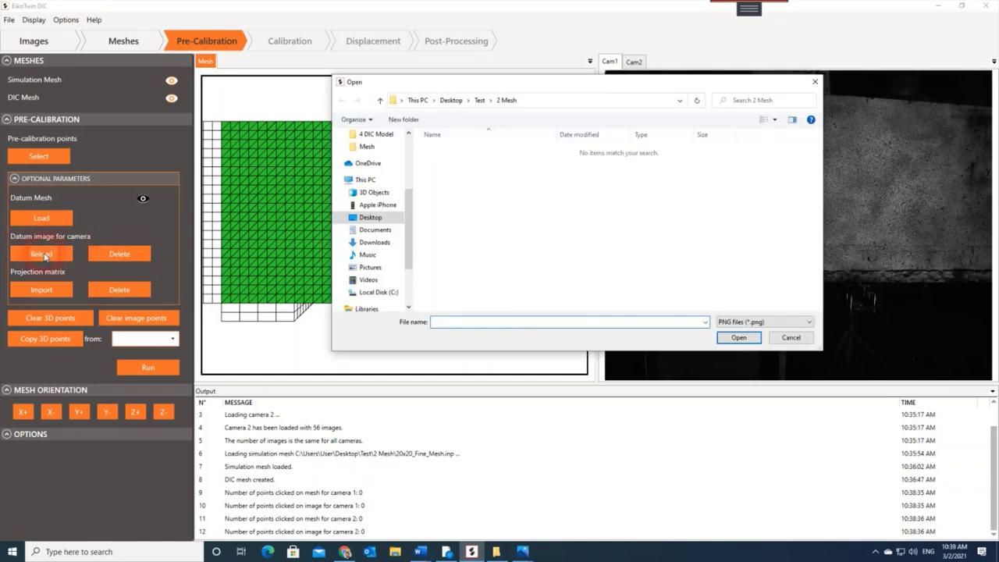
pyautogui.click(479, 100)
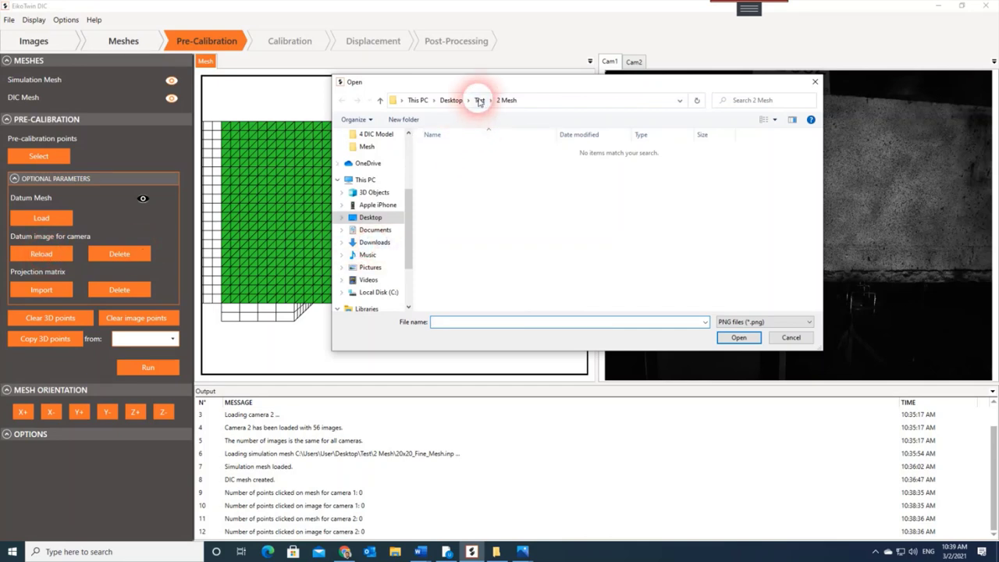
pyautogui.click(447, 162)
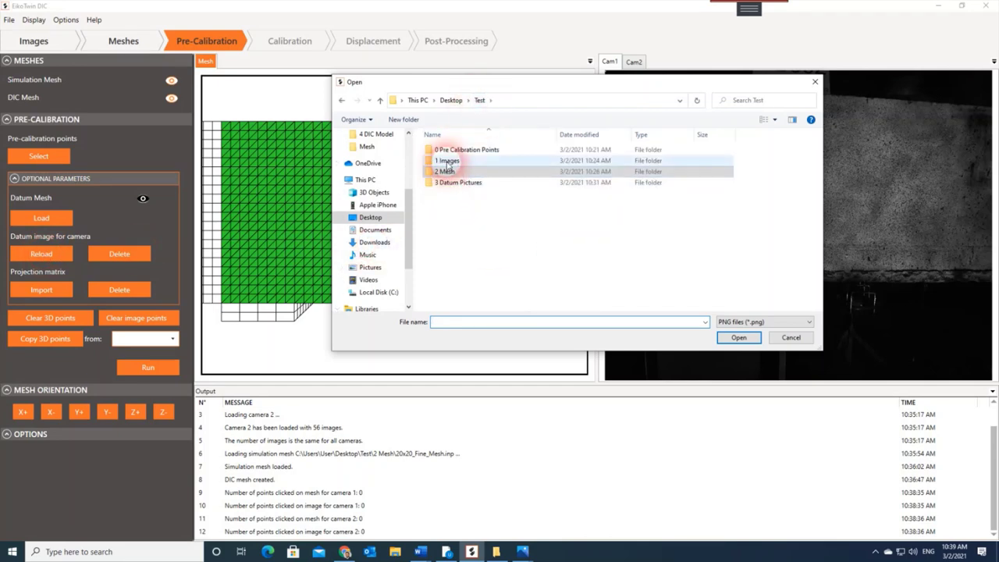
pyautogui.click(449, 184)
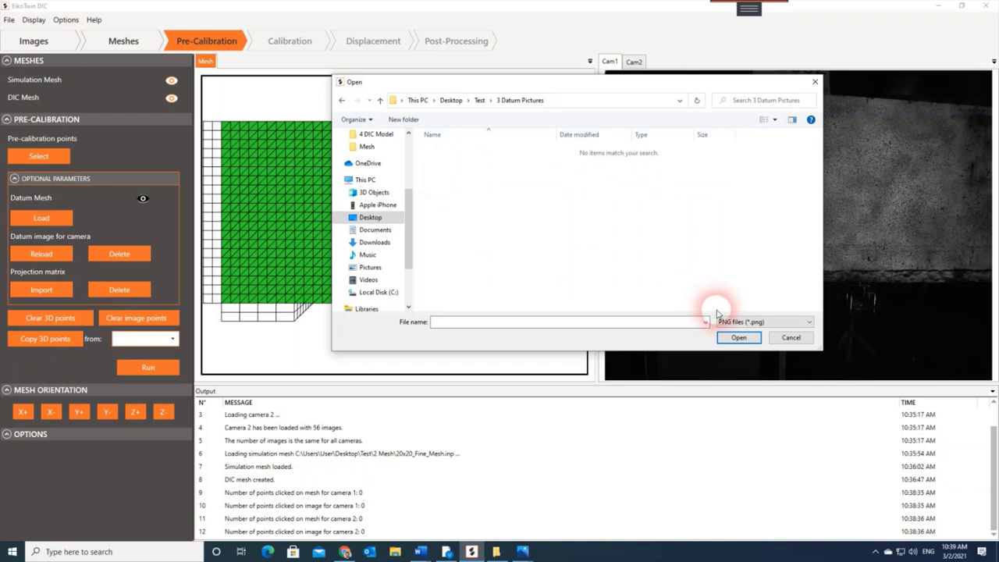
pyautogui.click(750, 322)
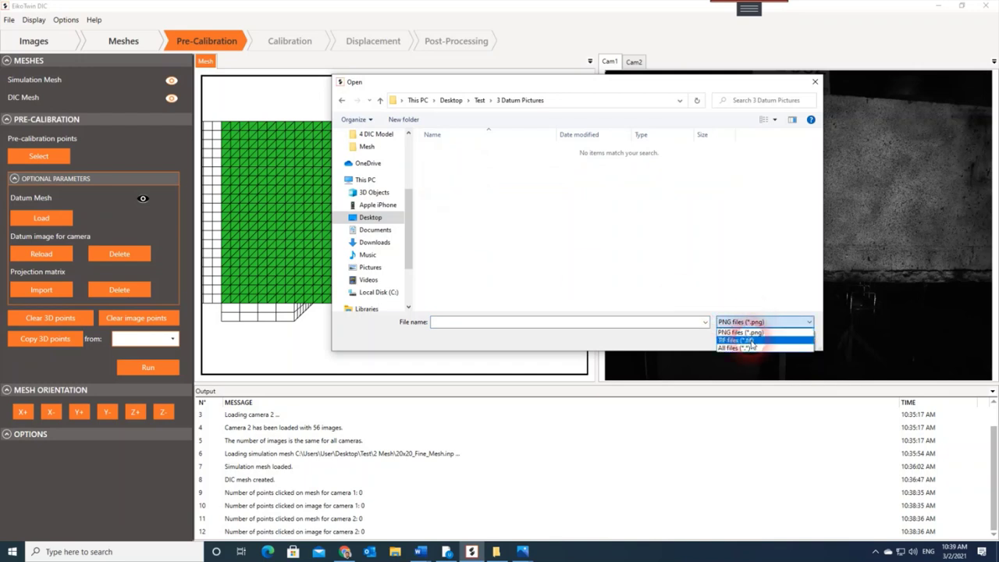
pyautogui.click(751, 340)
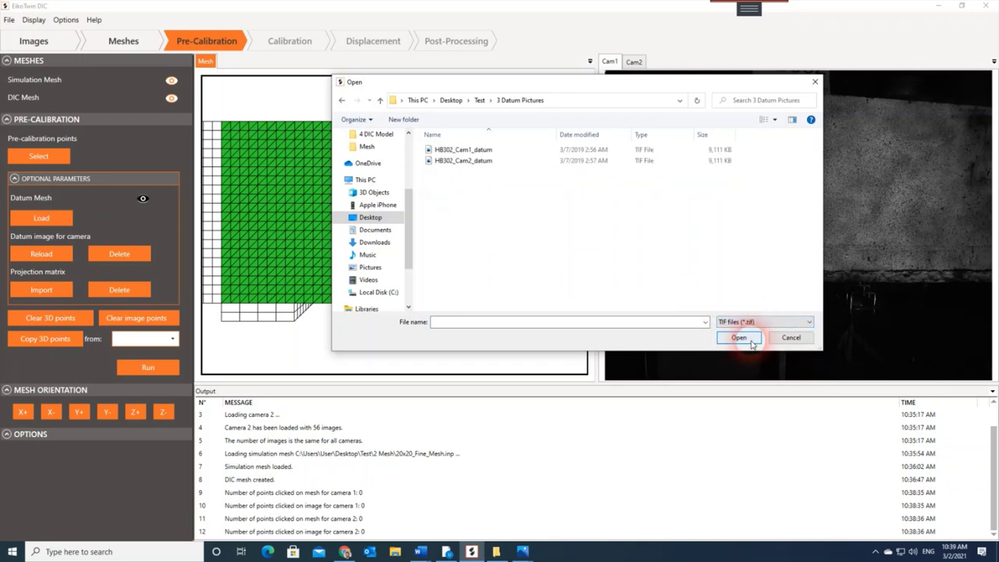
pyautogui.click(464, 149)
pyautogui.click(833, 353)
pyautogui.click(738, 338)
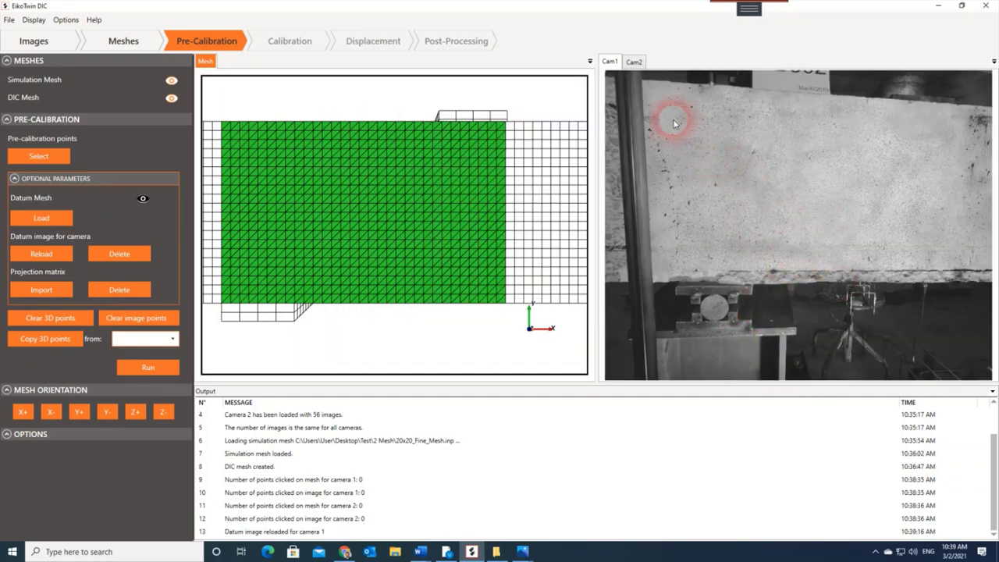
# Step: Reload camera 2's datum image with HB302_Cam2_datum.tif, ending on the Cam1 view
pyautogui.click(634, 62)
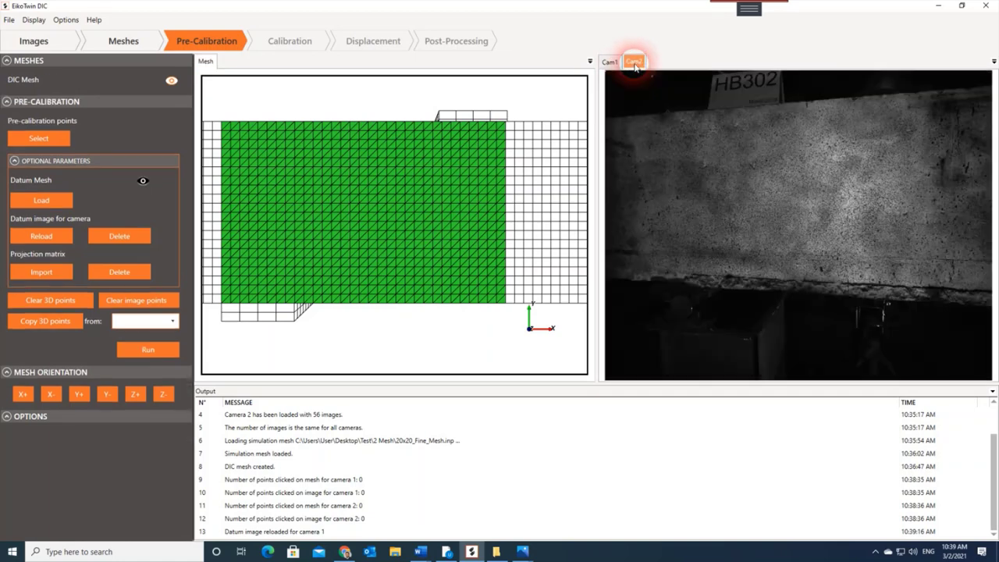
pyautogui.click(27, 237)
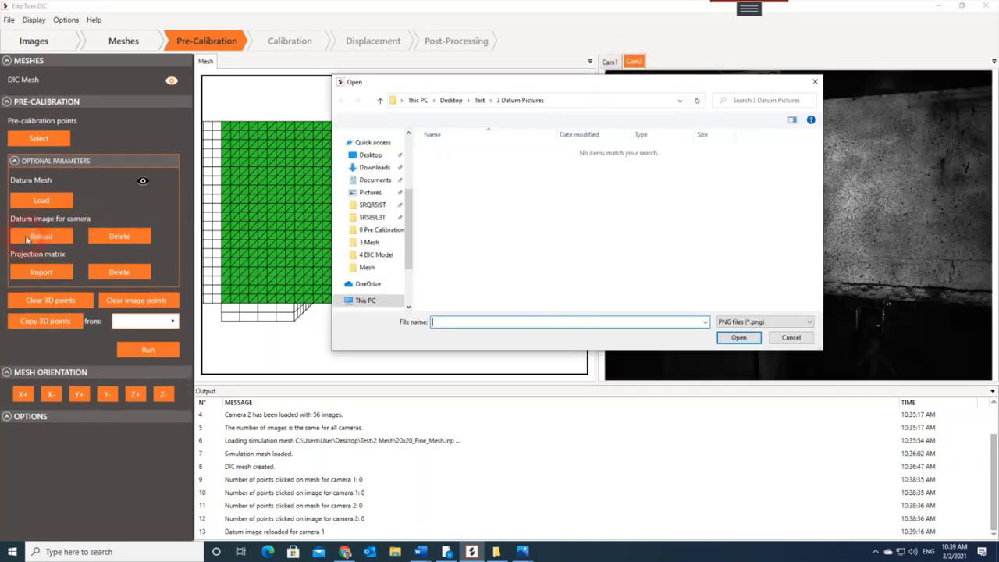
pyautogui.click(753, 321)
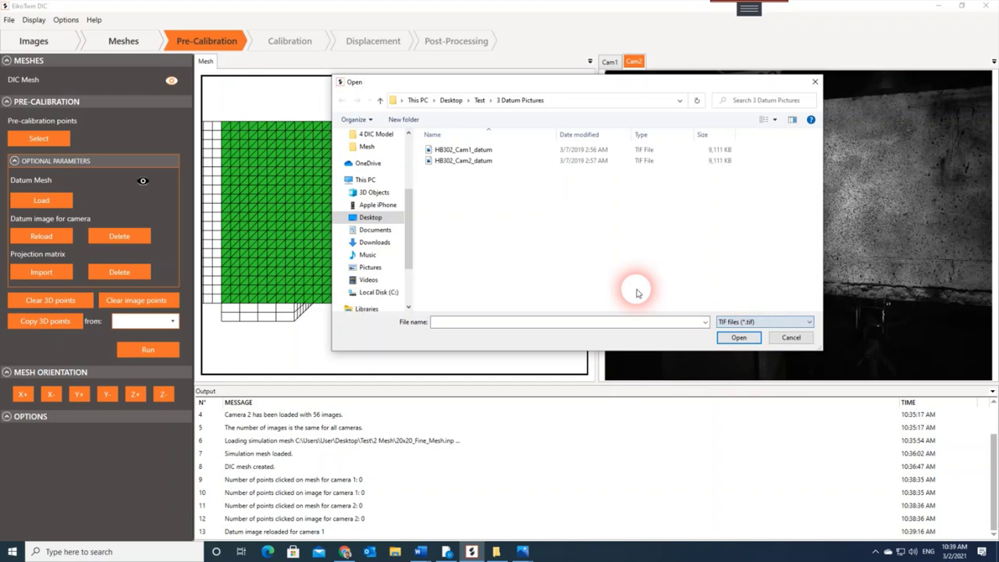
pyautogui.click(463, 160)
pyautogui.click(741, 339)
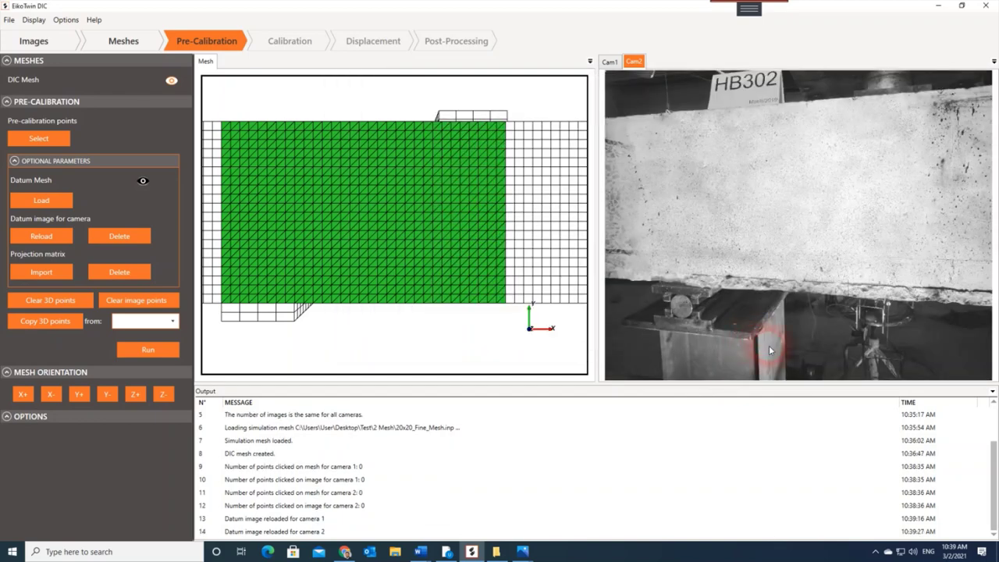
pyautogui.click(607, 63)
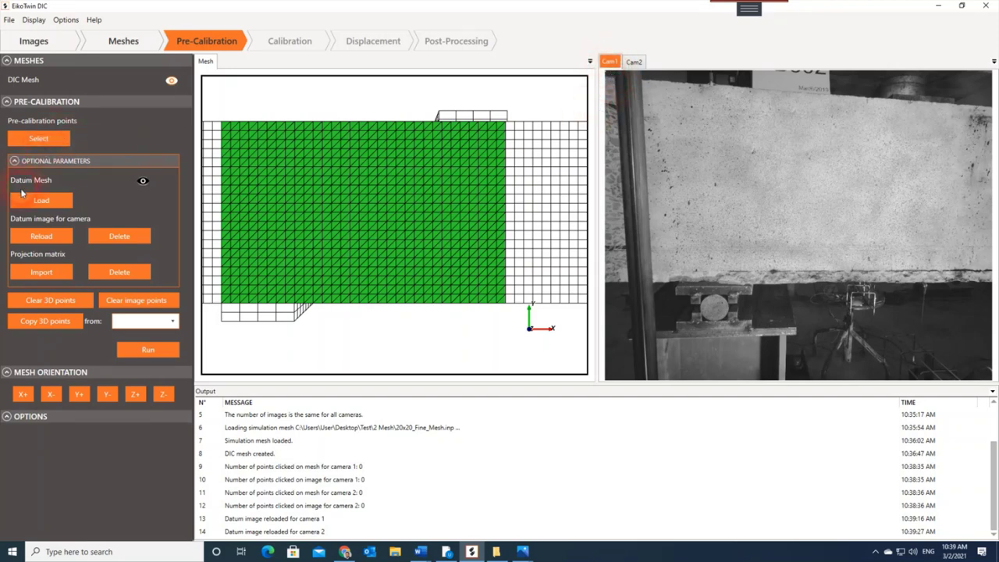
# Step: Start pre-calibration picking and place Cam1 points 1 and 2 on the roller and rod tip
pyautogui.click(31, 139)
pyautogui.click(697, 339)
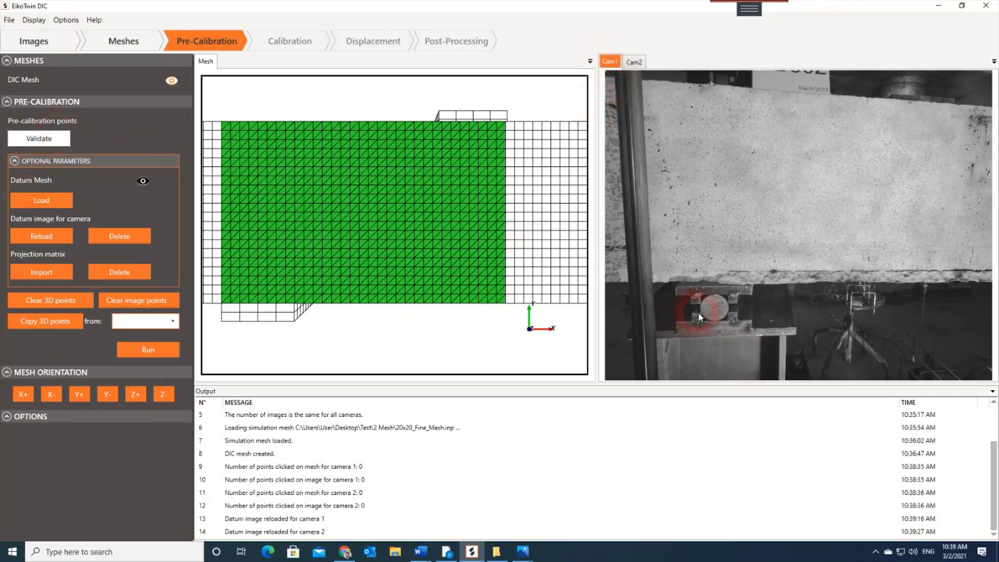
pyautogui.scroll(5, 711, 312)
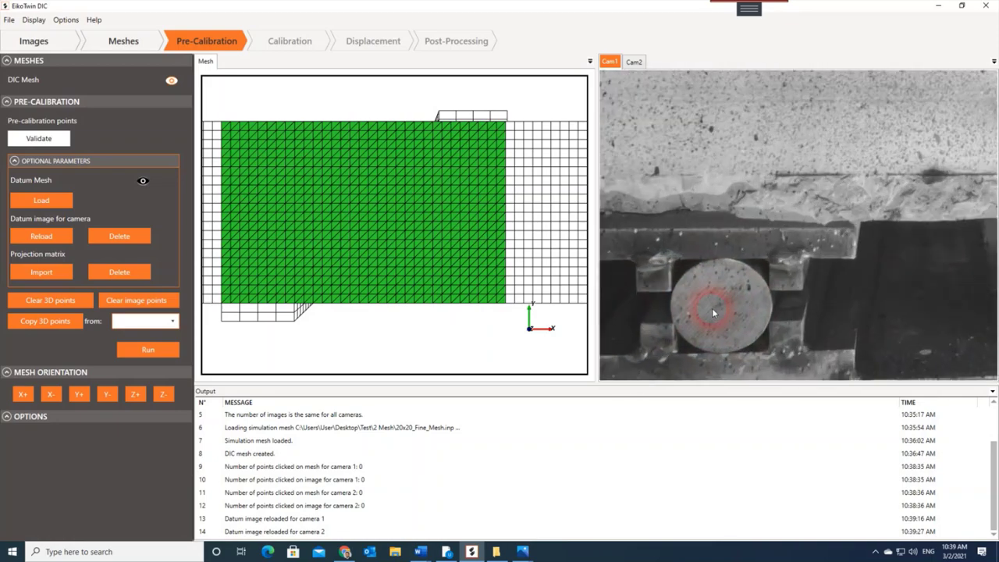
pyautogui.click(720, 311)
pyautogui.scroll(-5, 761, 333)
pyautogui.scroll(3, 736, 312)
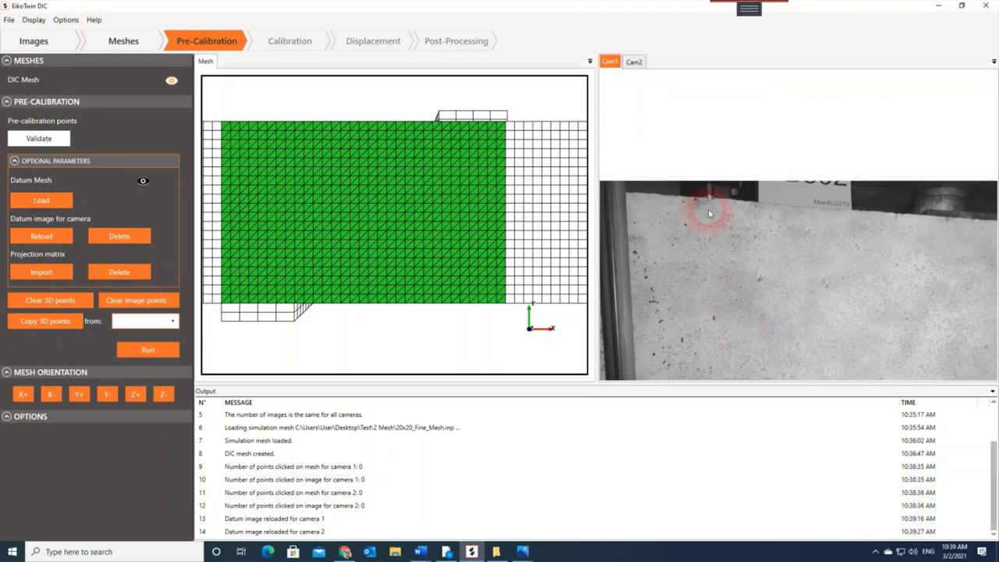
pyautogui.scroll(3, 702, 195)
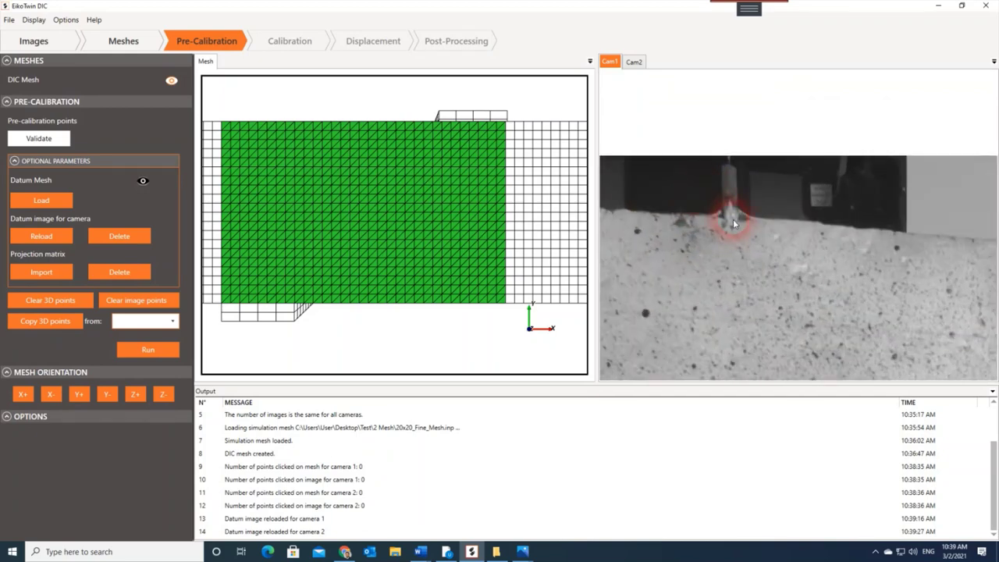
pyautogui.scroll(2, 733, 221)
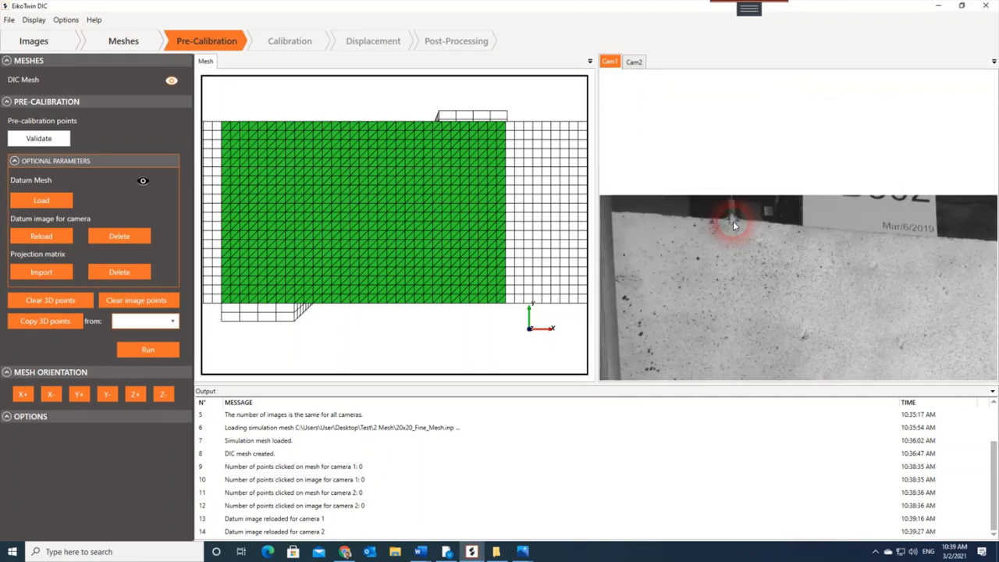
pyautogui.scroll(-2, 733, 221)
pyautogui.scroll(2, 732, 220)
pyautogui.scroll(1, 733, 221)
pyautogui.scroll(-2, 733, 220)
pyautogui.moveTo(772, 289); pyautogui.dragTo(702, 200)
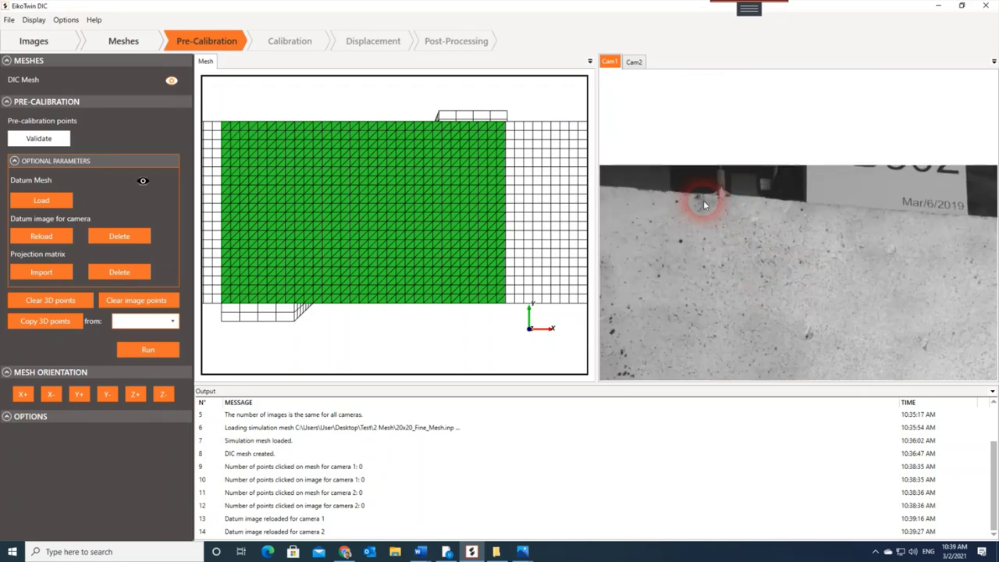
pyautogui.scroll(2, 724, 205)
pyautogui.click(743, 187)
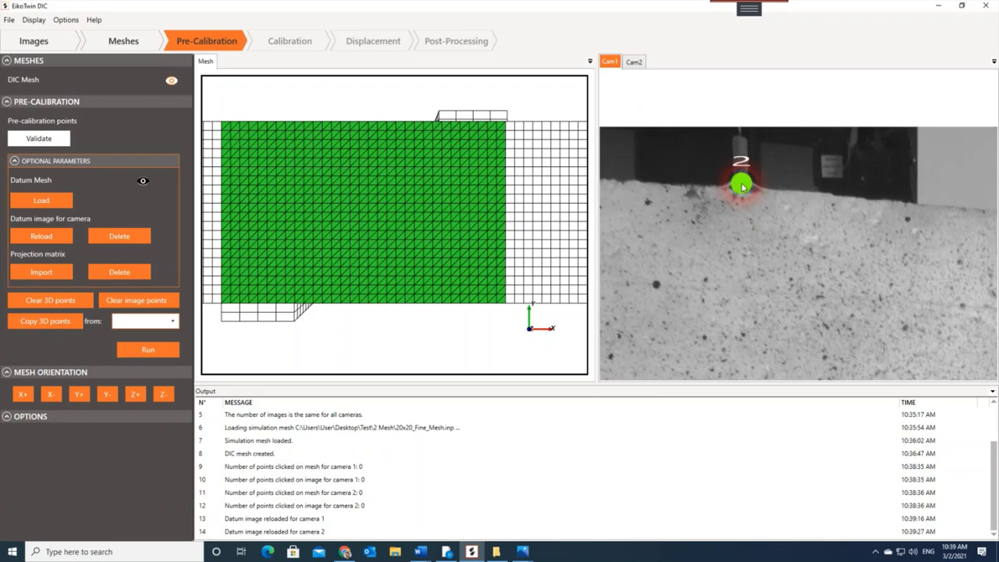
# Step: Place Cam1 calibration points 3, 4 and 5 along the specimen's edge and top edge
pyautogui.scroll(-2, 785, 245)
pyautogui.moveTo(785, 245); pyautogui.dragTo(813, 260)
pyautogui.scroll(3, 814, 260)
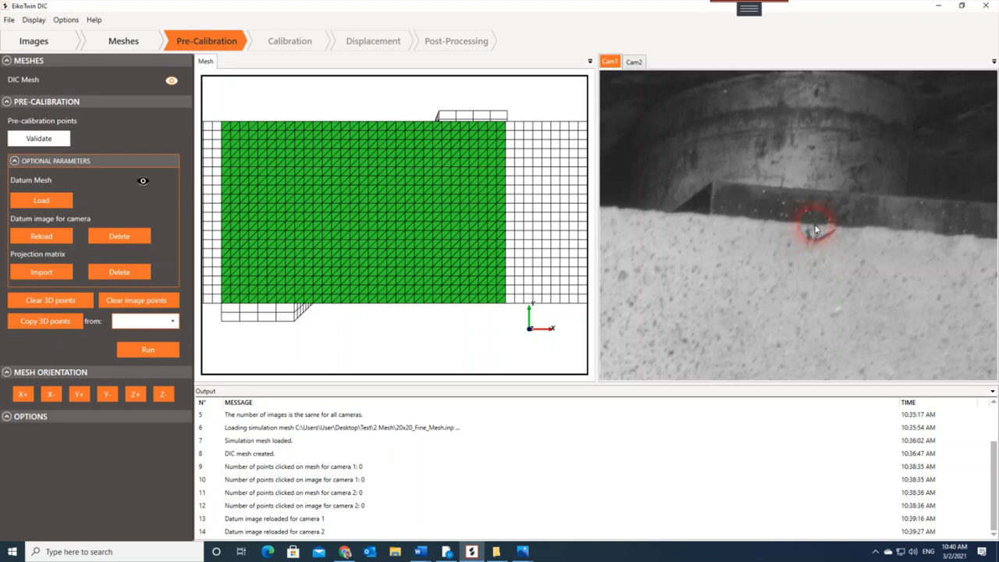
pyautogui.click(814, 228)
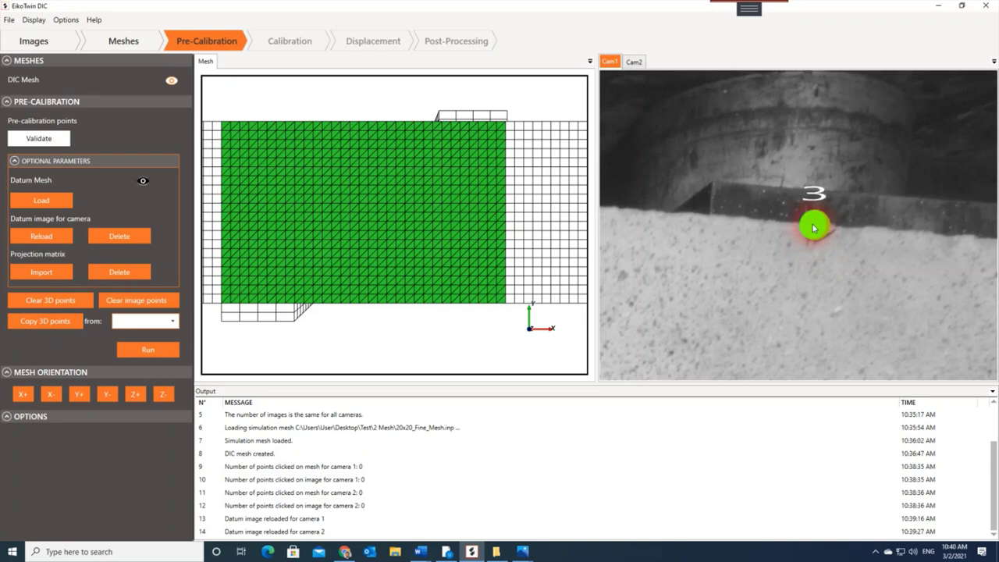
pyautogui.click(712, 187)
pyautogui.moveTo(887, 292); pyautogui.dragTo(751, 305)
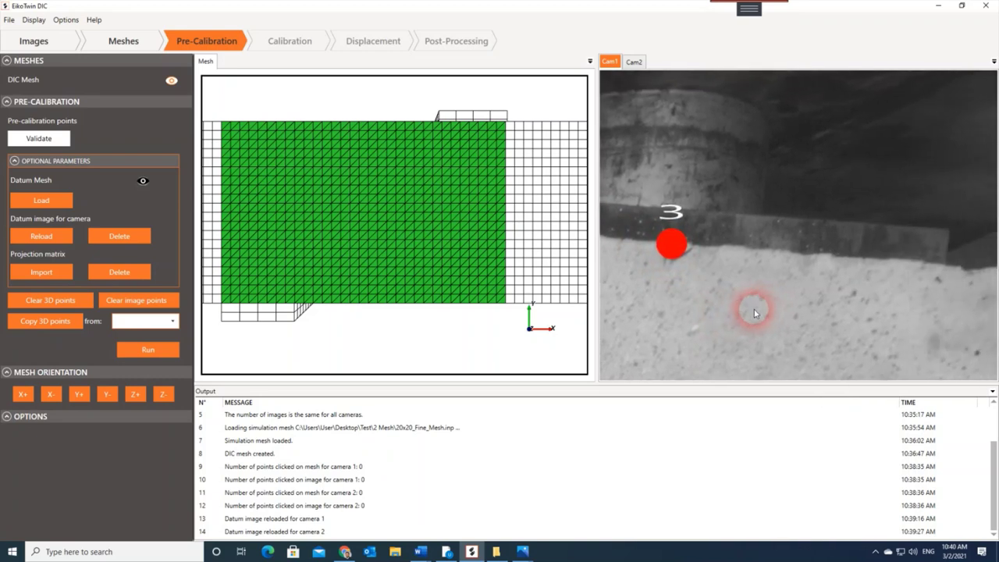
pyautogui.click(944, 232)
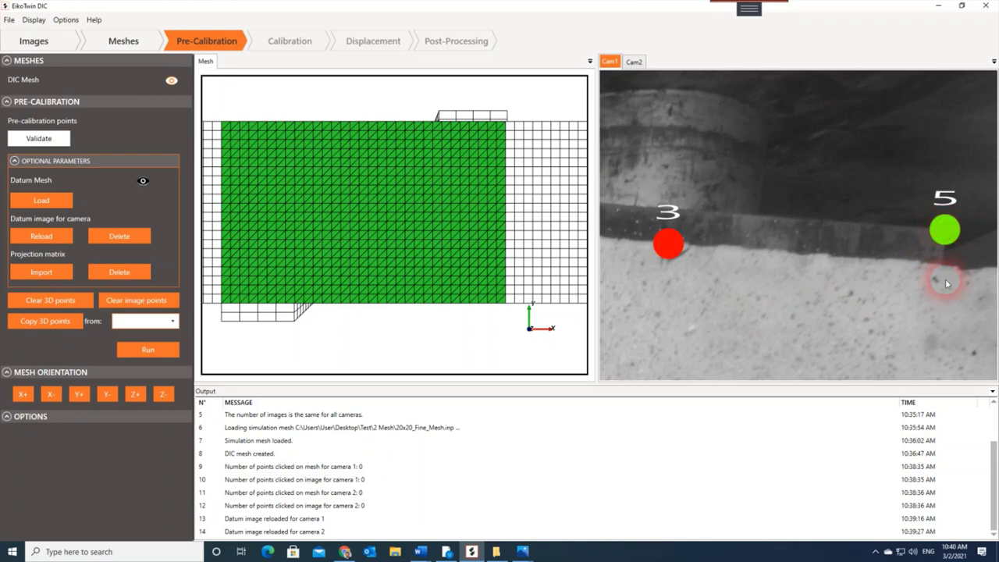
# Step: Place point 6 on the specimen edge and the final point on its lower edge, then reframe
pyautogui.scroll(-1, 945, 281)
pyautogui.moveTo(947, 286); pyautogui.dragTo(850, 290)
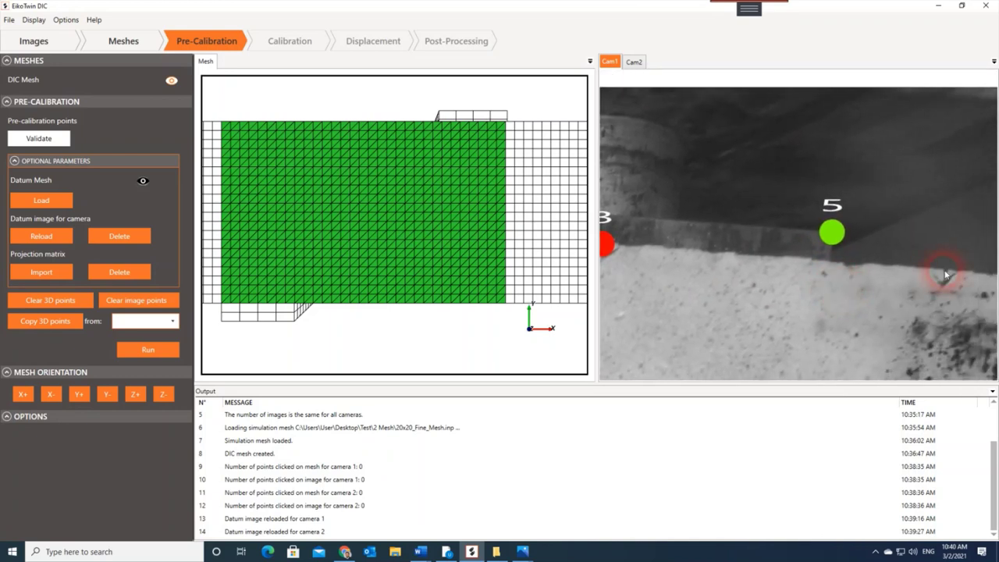
pyautogui.click(879, 271)
pyautogui.scroll(-3, 863, 290)
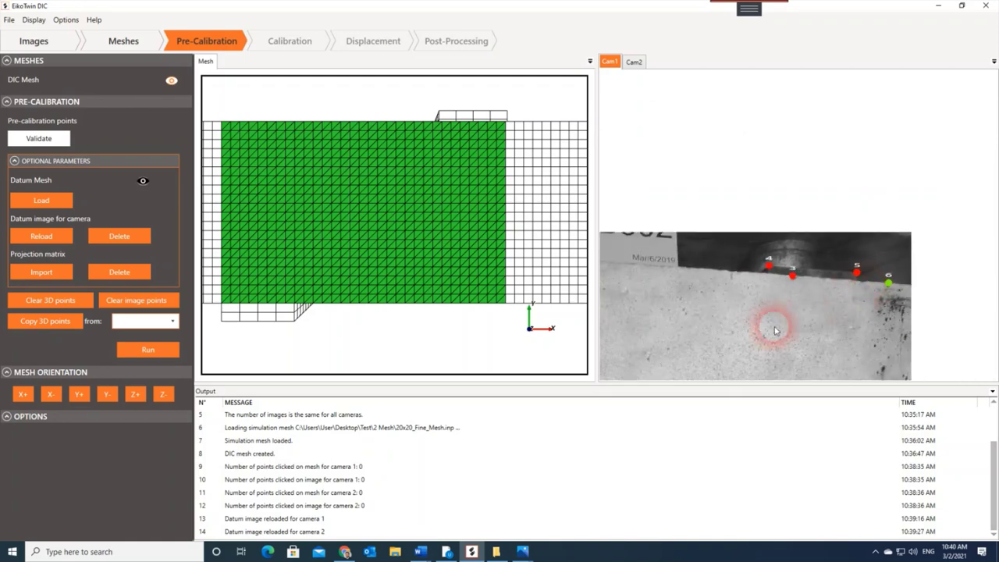
pyautogui.moveTo(771, 325); pyautogui.dragTo(742, 278)
pyautogui.scroll(2, 819, 223)
pyautogui.scroll(1, 741, 279)
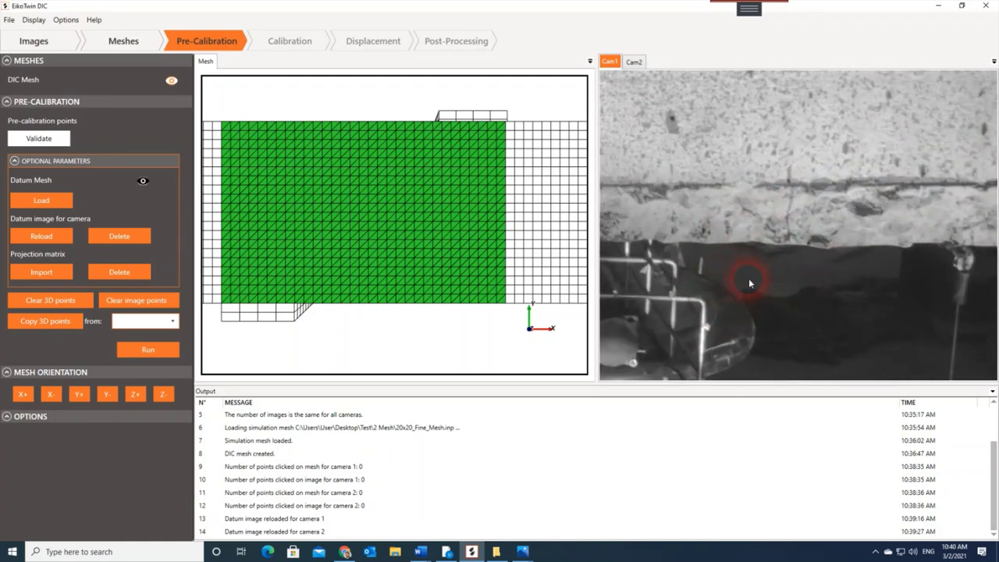
pyautogui.click(788, 245)
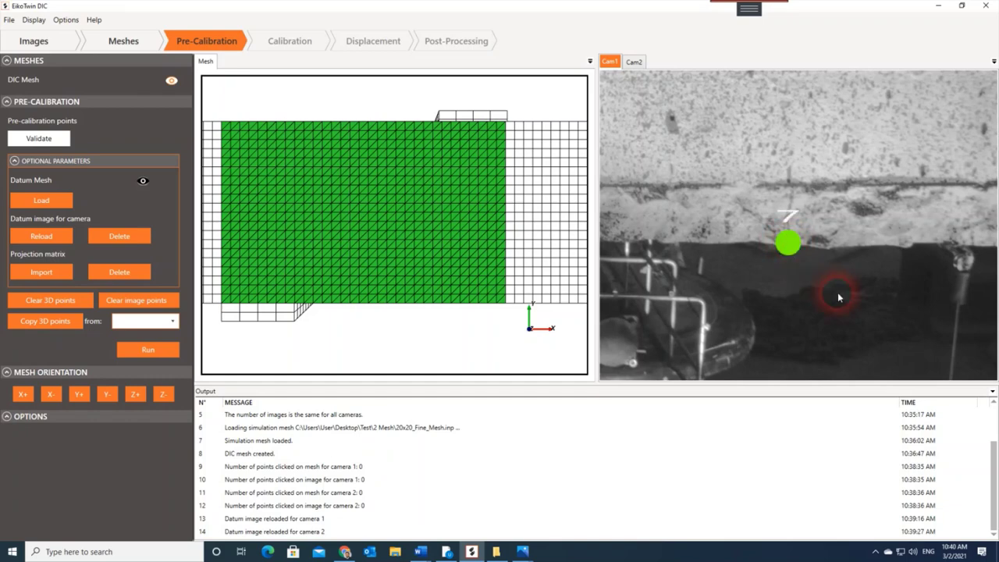
pyautogui.scroll(-3, 832, 293)
pyautogui.moveTo(788, 231); pyautogui.dragTo(829, 232)
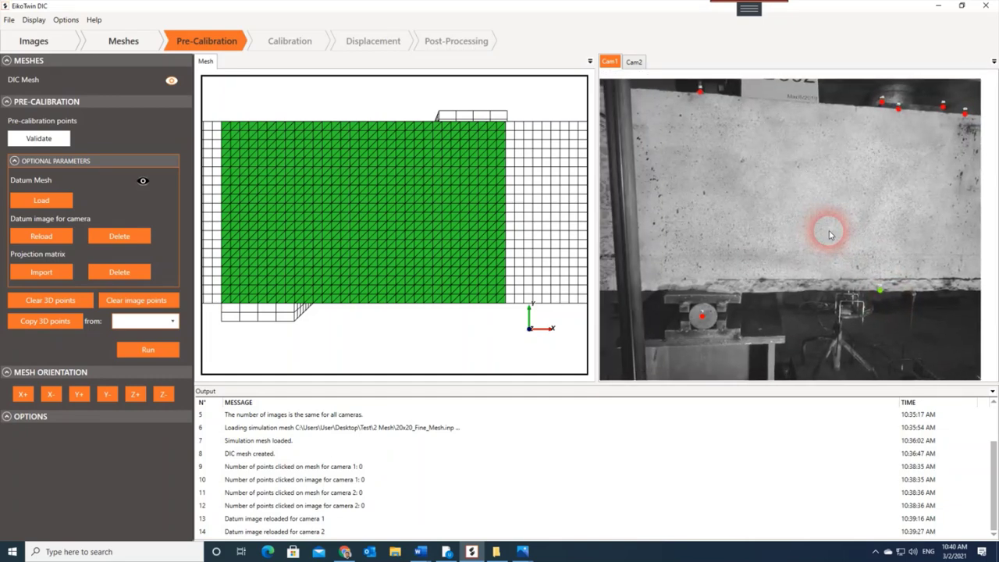
pyautogui.moveTo(829, 234); pyautogui.dragTo(835, 233)
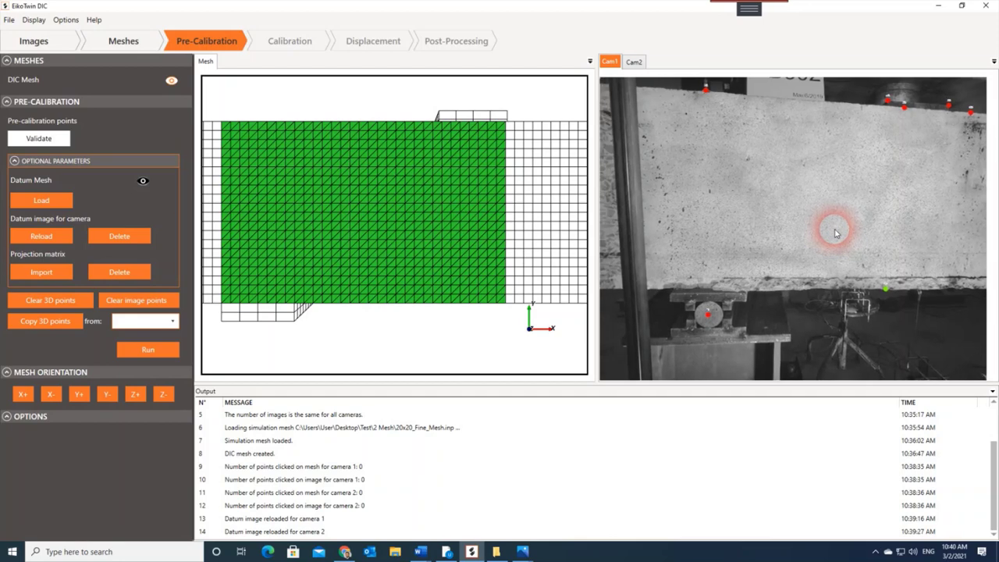
# Step: Mark mesh point 1 at the support's bottom node, refining it to Y -2.5 and Z 20.25
pyautogui.scroll(-3, 437, 312)
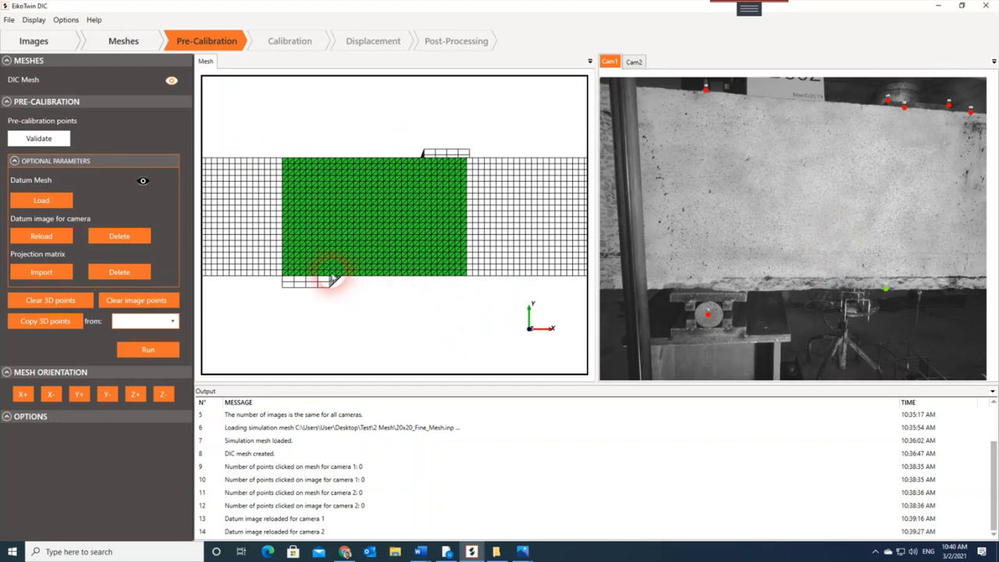
pyautogui.moveTo(330, 280); pyautogui.dragTo(421, 277)
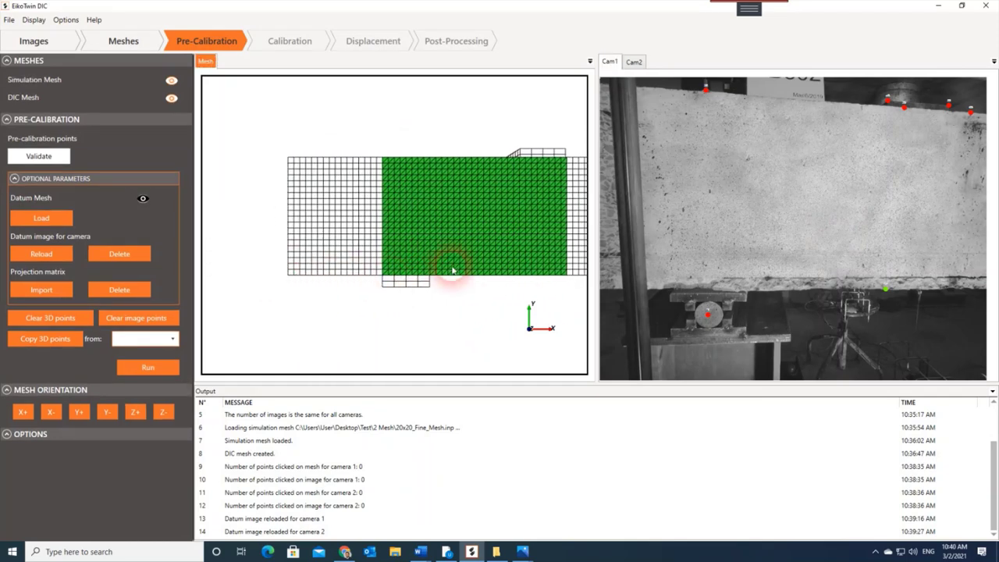
pyautogui.moveTo(453, 275); pyautogui.dragTo(390, 279)
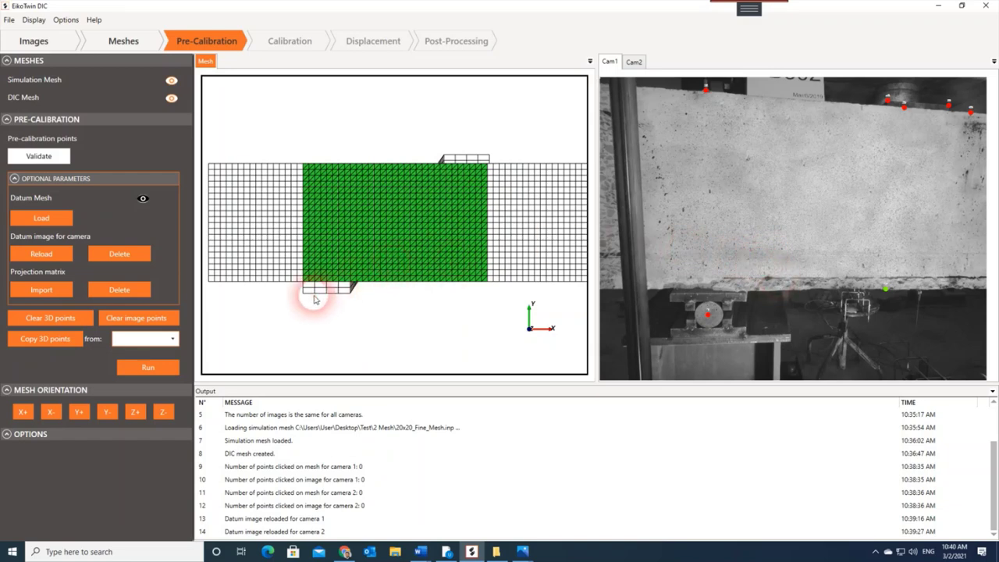
pyautogui.scroll(4, 327, 295)
pyautogui.scroll(4, 396, 283)
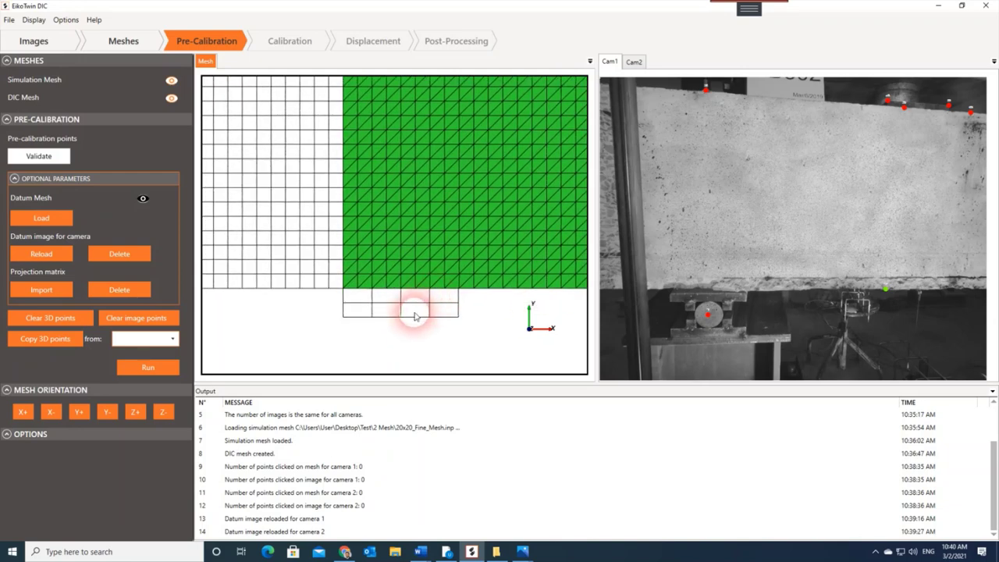
pyautogui.click(401, 315)
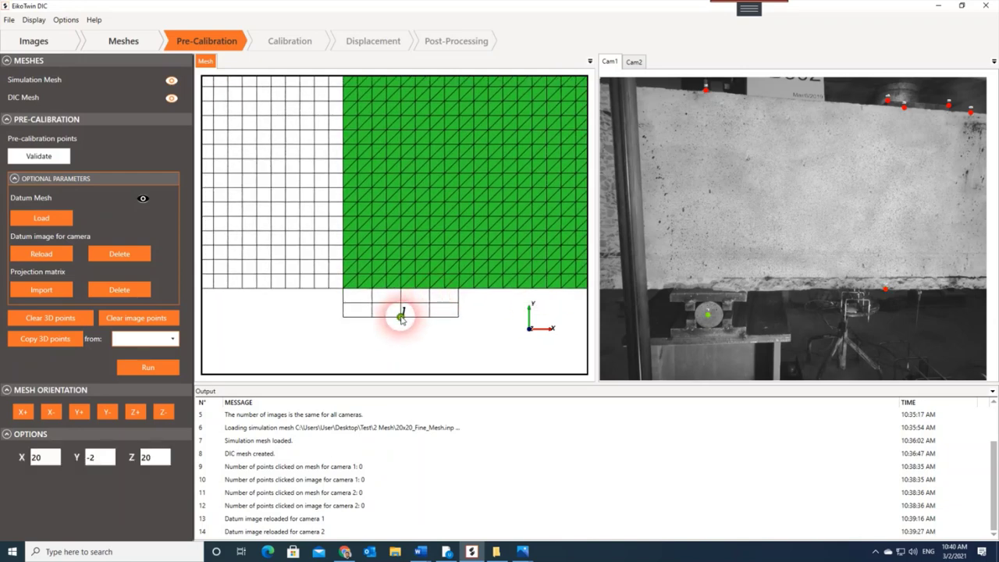
pyautogui.click(55, 461)
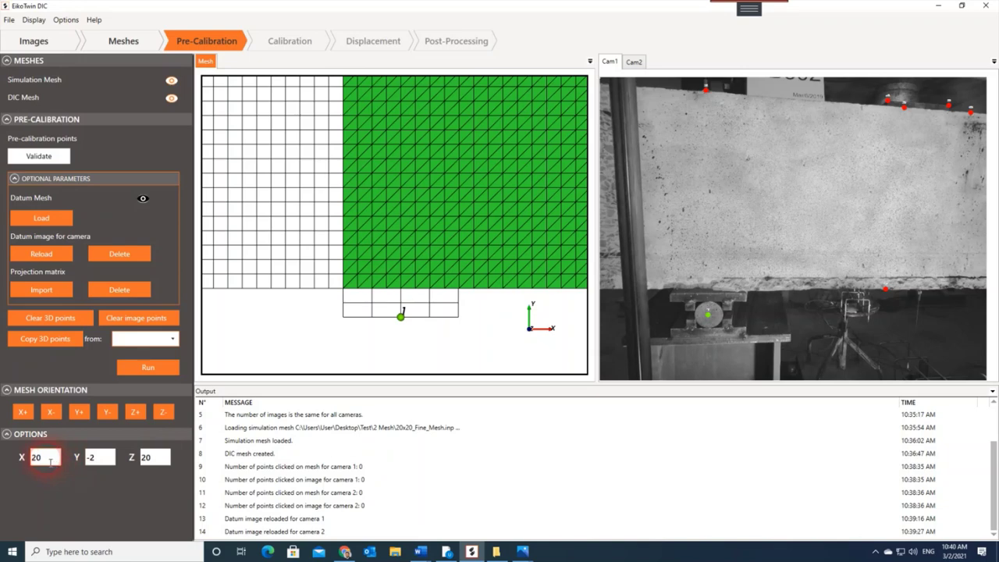
pyautogui.click(99, 462)
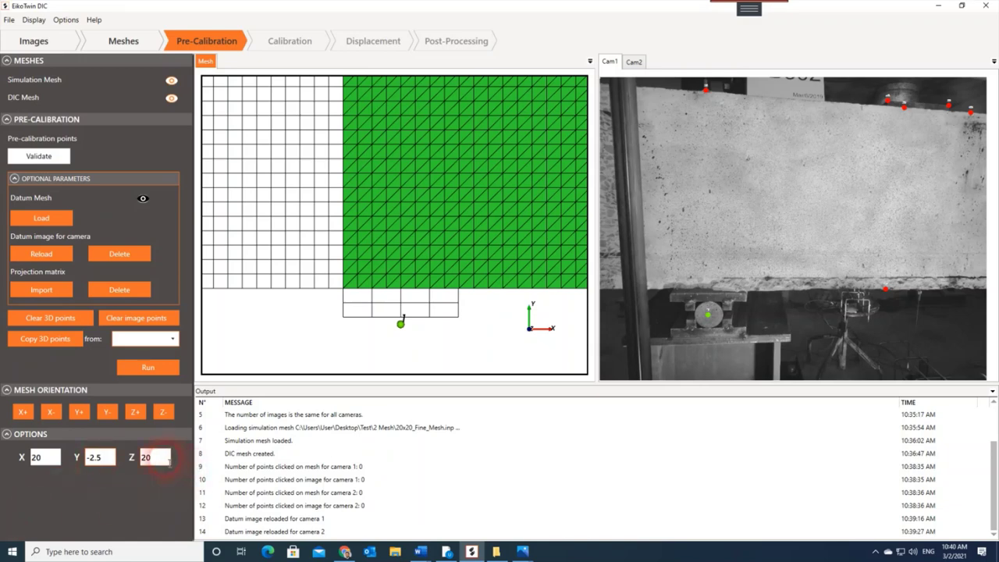
pyautogui.click(160, 458)
# Step: Rotate the mesh and mark points 2–4 on its top edge and the loading block
pyautogui.moveTo(448, 203); pyautogui.dragTo(440, 249)
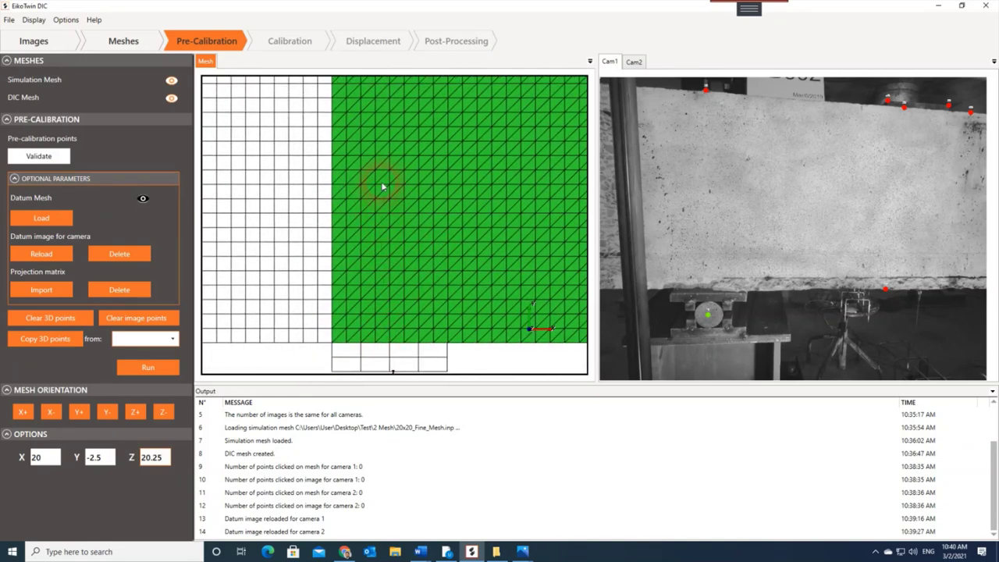
pyautogui.moveTo(387, 126); pyautogui.dragTo(392, 173)
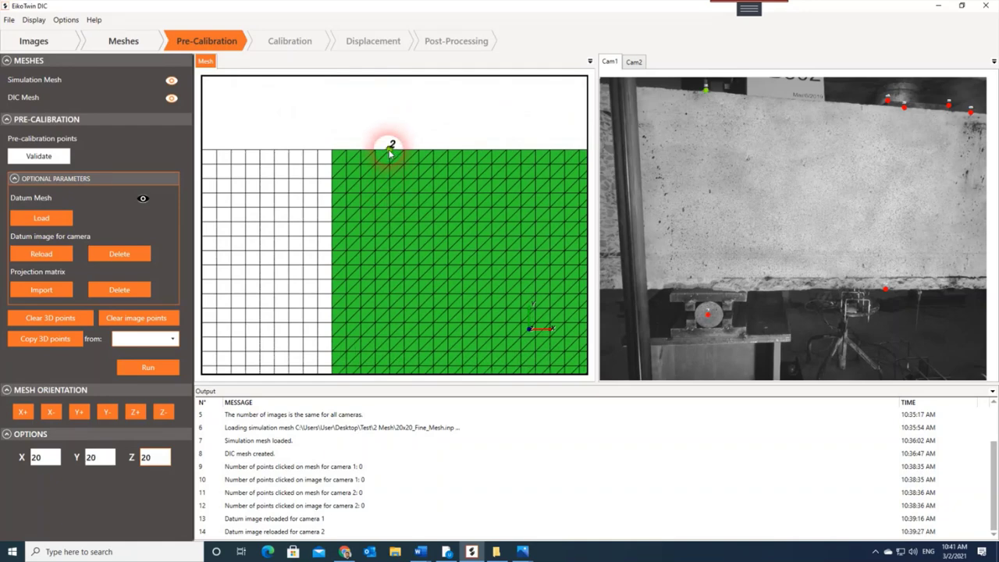
pyautogui.moveTo(523, 216); pyautogui.dragTo(375, 328)
pyautogui.click(345, 303)
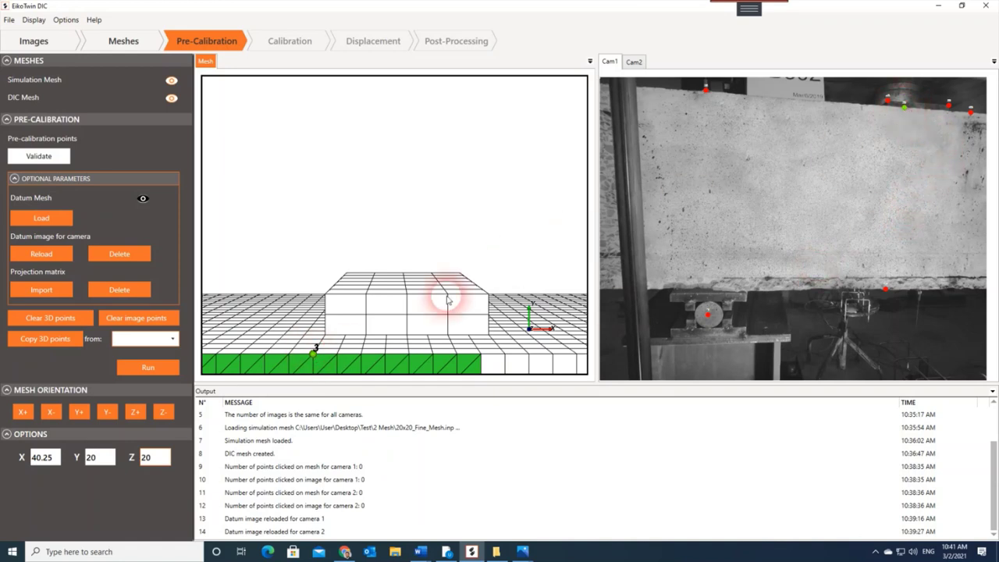
pyautogui.click(327, 294)
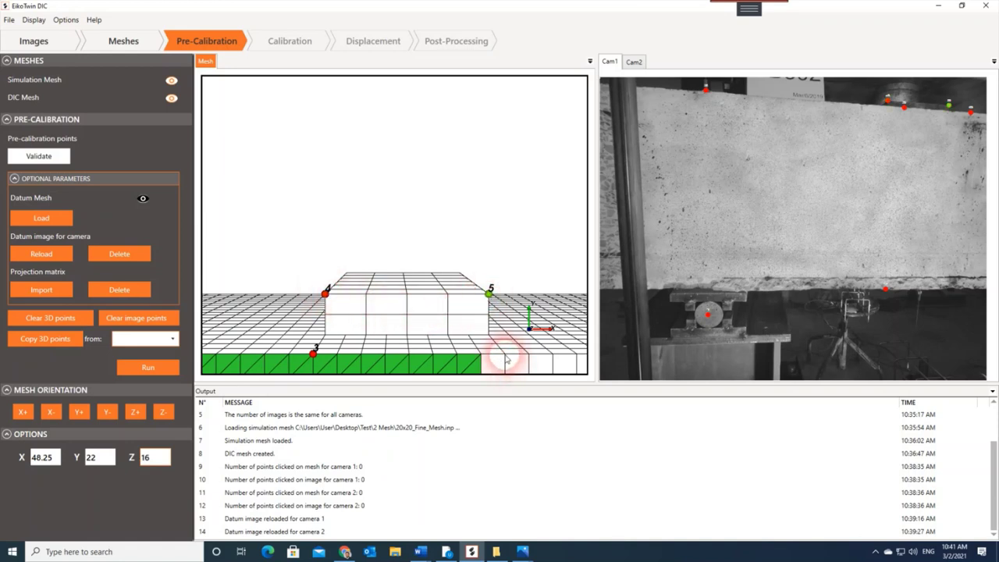
# Step: Rotate the mesh back to a face-on view and bring up the Cam2 image
pyautogui.moveTo(357, 368); pyautogui.dragTo(431, 204)
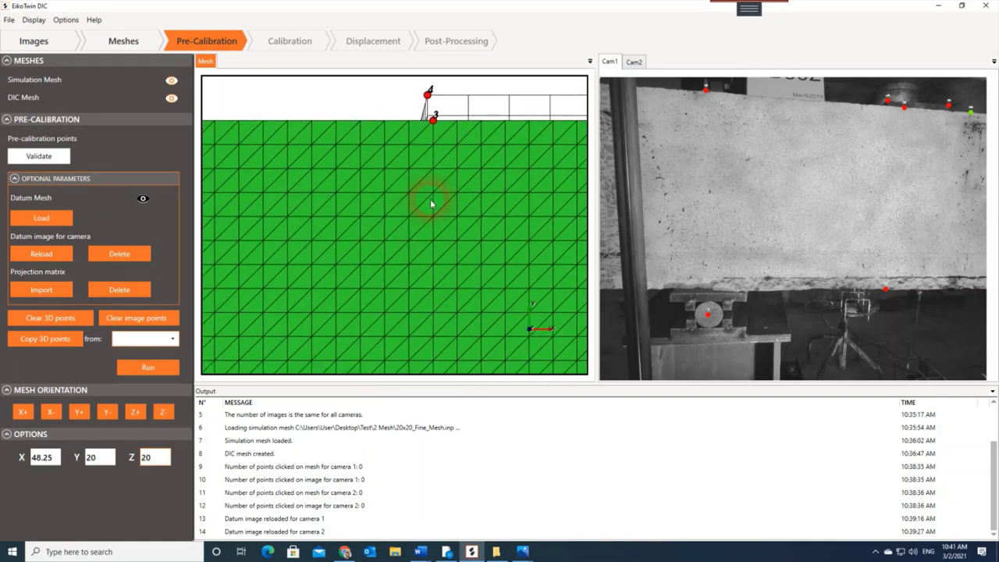
pyautogui.moveTo(437, 302); pyautogui.dragTo(477, 228)
pyautogui.moveTo(836, 242); pyautogui.dragTo(756, 215)
pyautogui.click(633, 63)
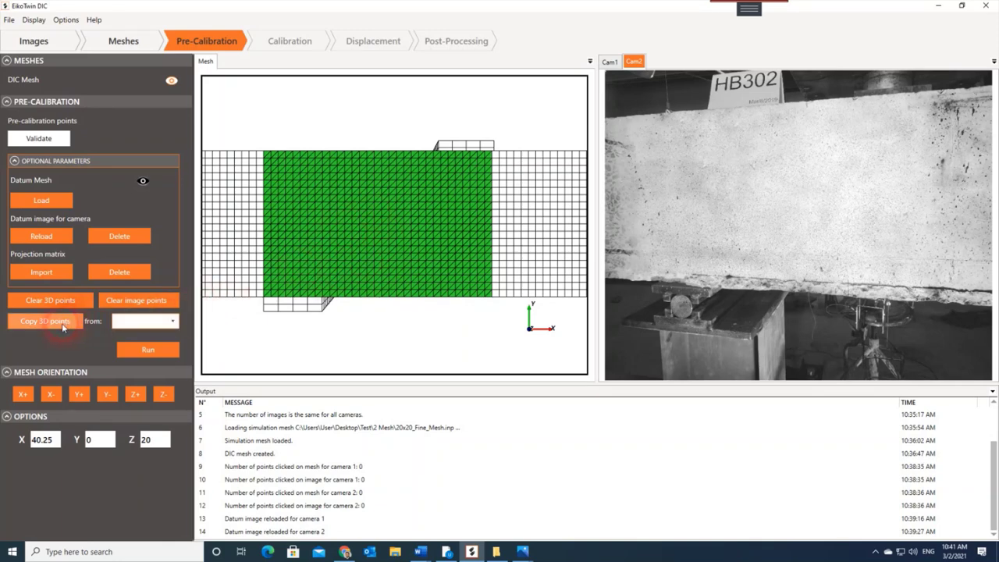
# Step: Copy the seven 3D mesh points to Cam2 with Cam1 chosen as the source
pyautogui.click(135, 324)
pyautogui.click(131, 335)
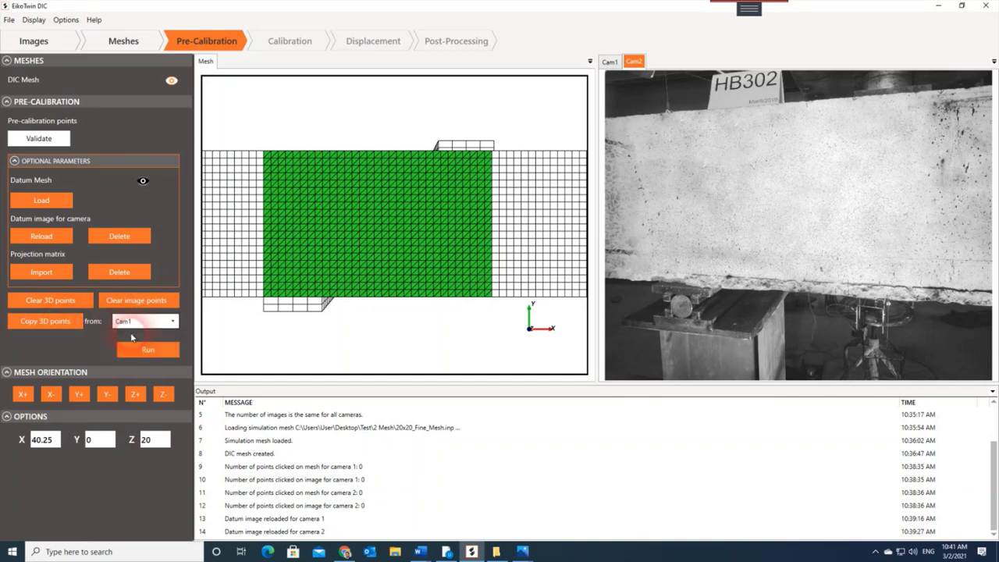
pyautogui.click(65, 326)
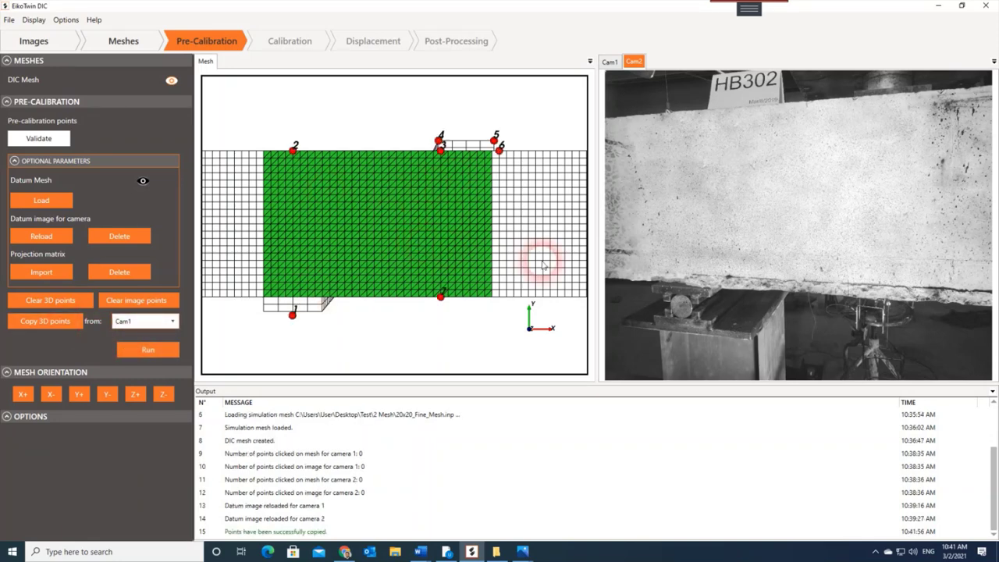
# Step: Mark Cam2 points 1–4 at the round support, top cable attachment and beam edge
pyautogui.scroll(6, 672, 316)
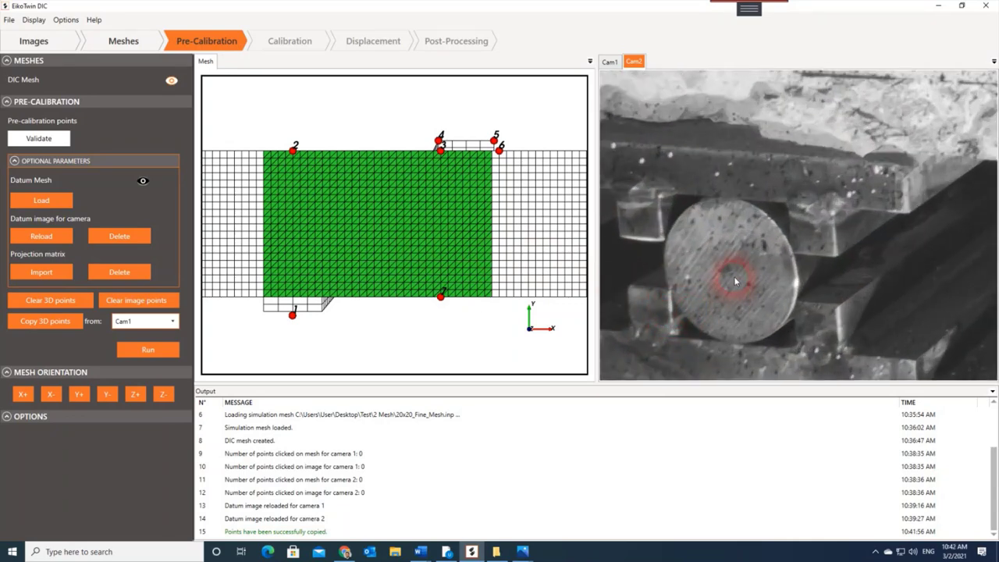
pyautogui.click(725, 268)
pyautogui.scroll(-4, 764, 305)
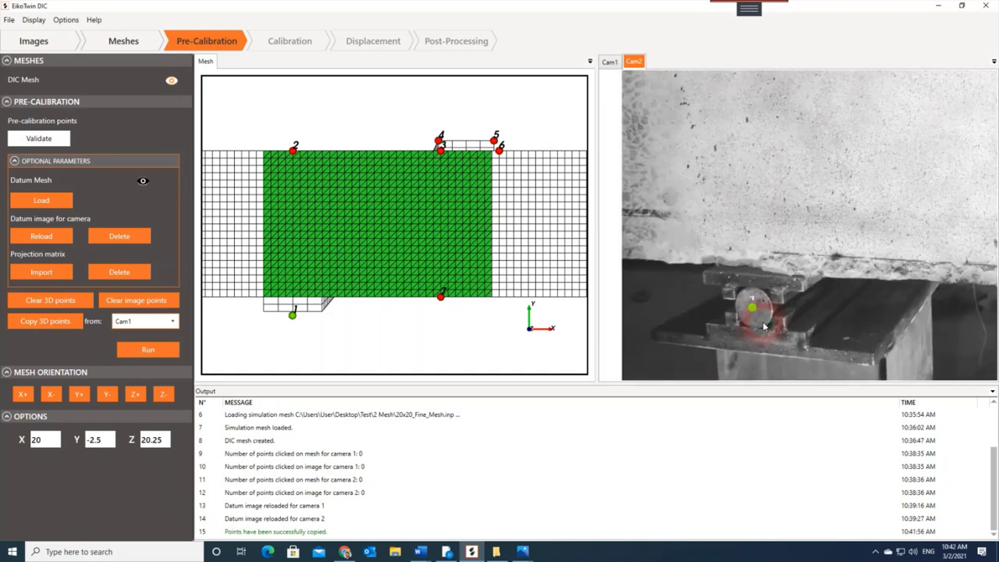
pyautogui.scroll(5, 737, 187)
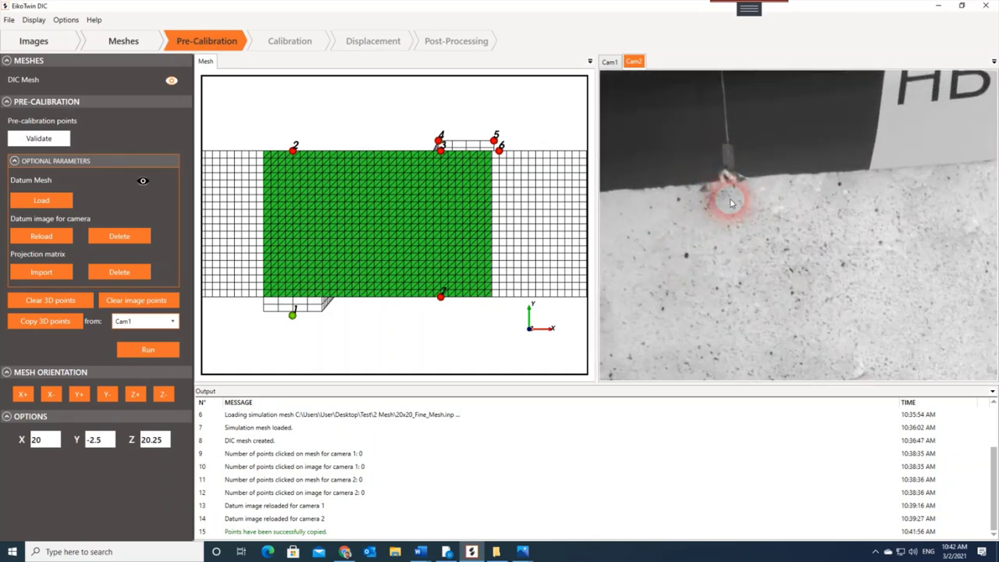
pyautogui.click(736, 164)
pyautogui.scroll(-4, 760, 250)
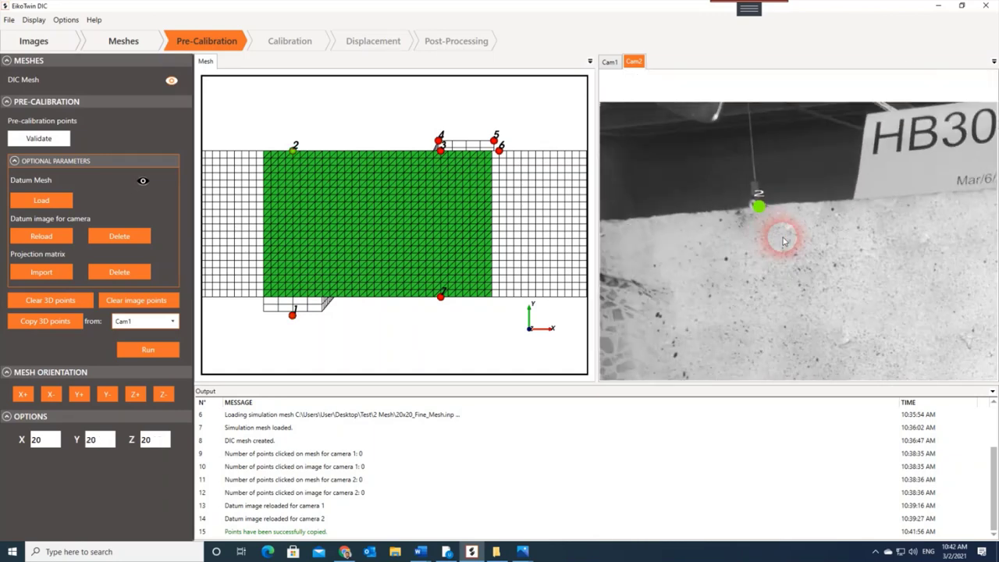
pyautogui.scroll(3, 814, 274)
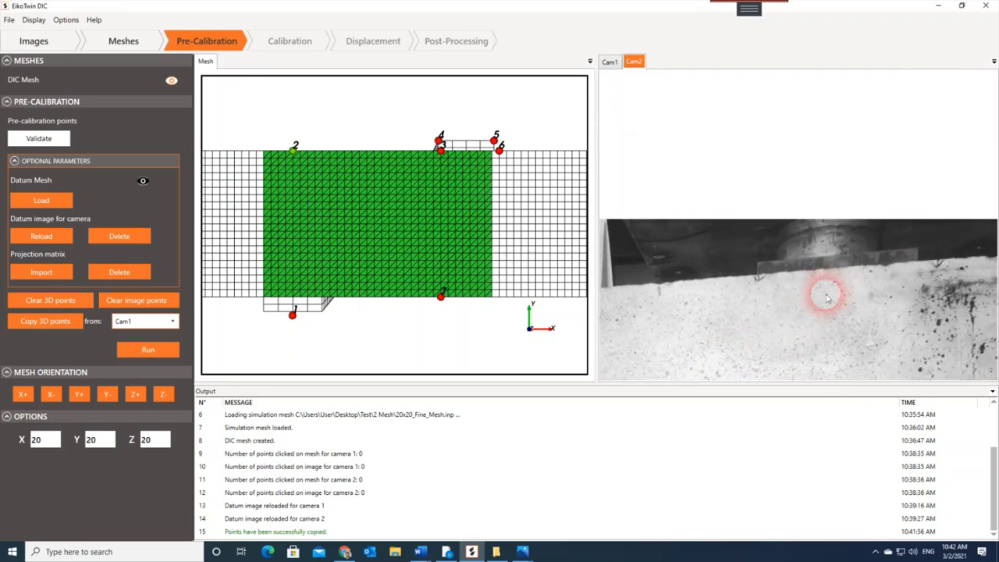
pyautogui.scroll(3, 790, 286)
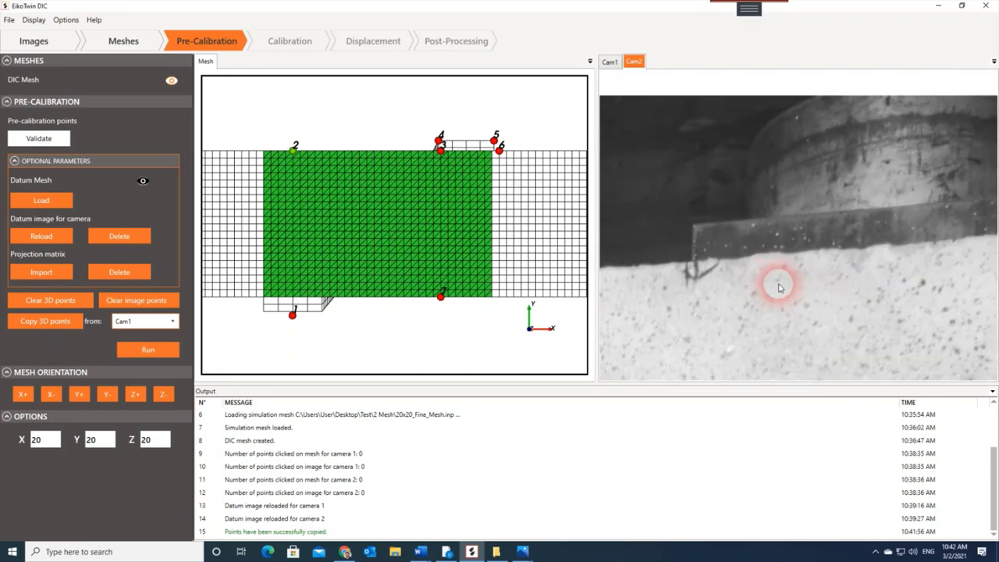
pyautogui.click(695, 264)
pyautogui.click(695, 229)
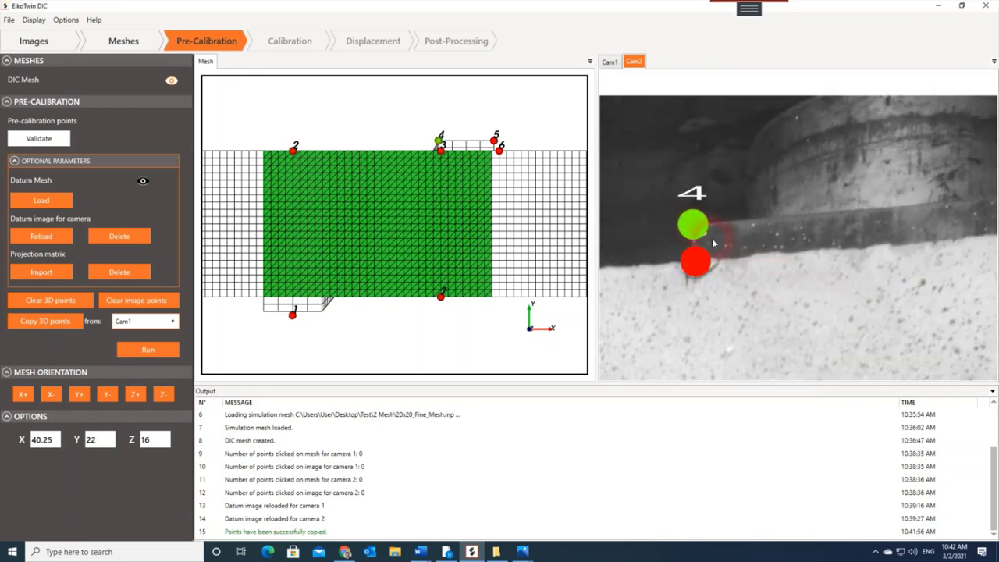
# Step: Mark Cam2 points 5–7 and run the pre-calibration, giving RMS deviations 4.83 and 3.56 pixels
pyautogui.scroll(-2, 880, 306)
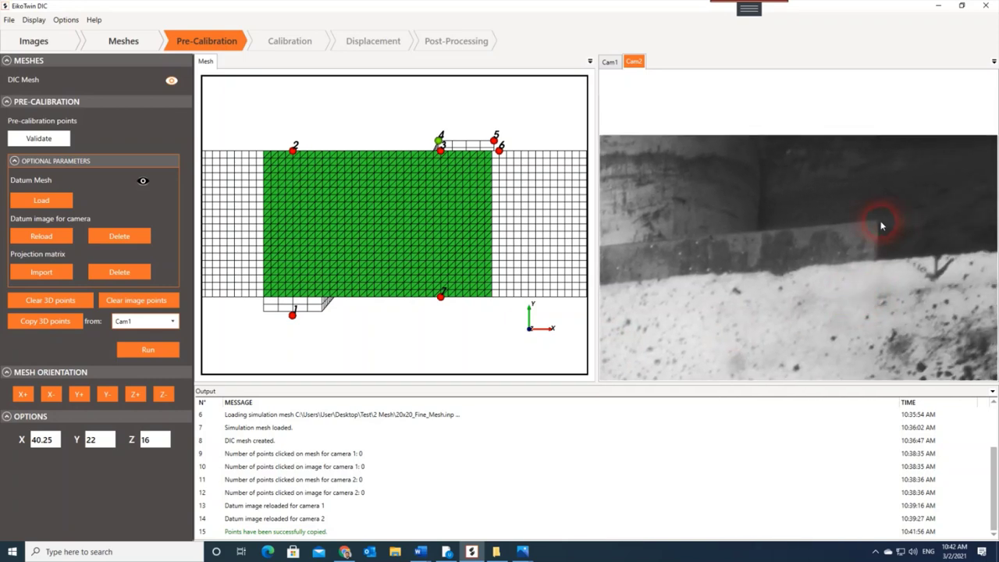
pyautogui.click(877, 222)
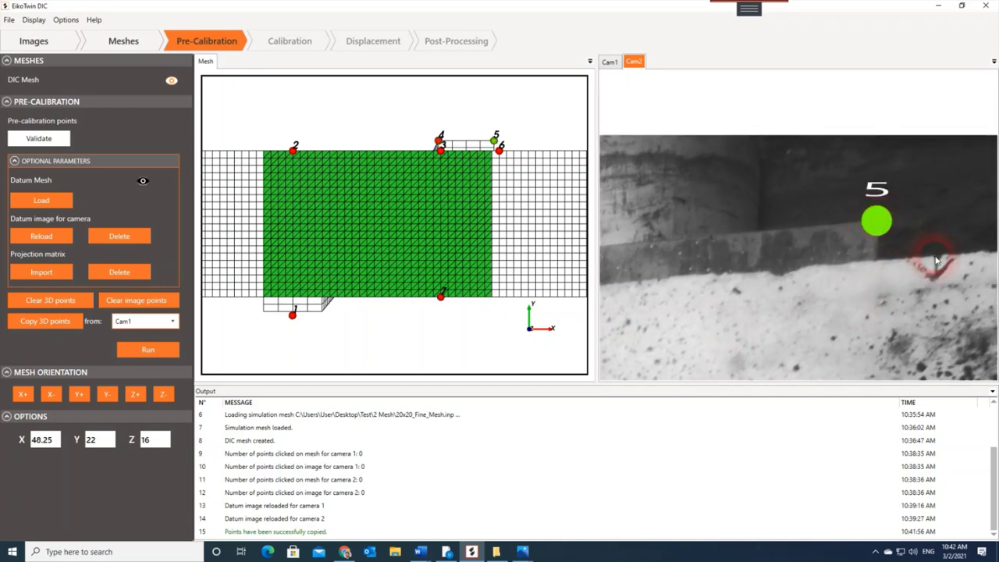
pyautogui.click(936, 260)
pyautogui.scroll(-3, 856, 286)
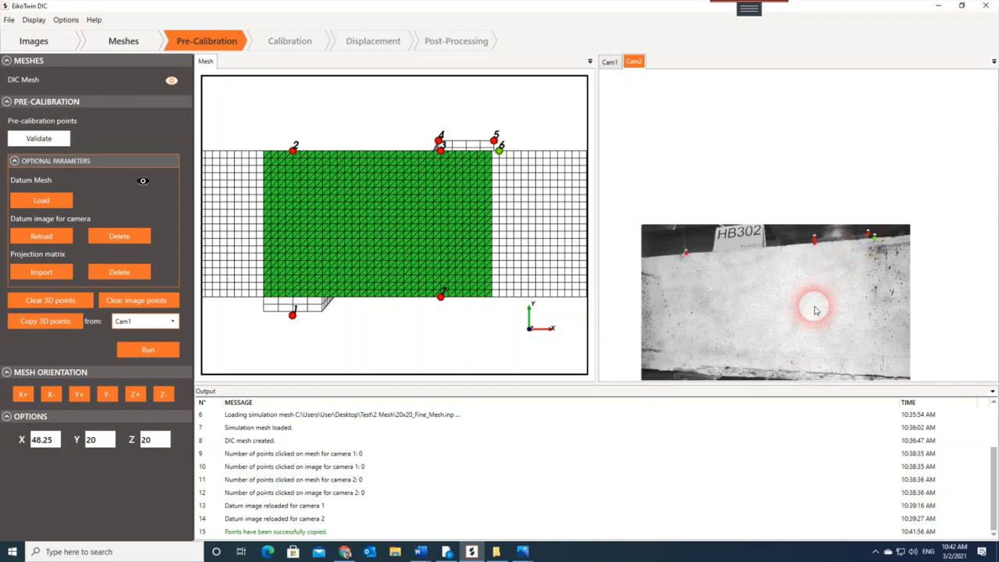
pyautogui.scroll(5, 813, 310)
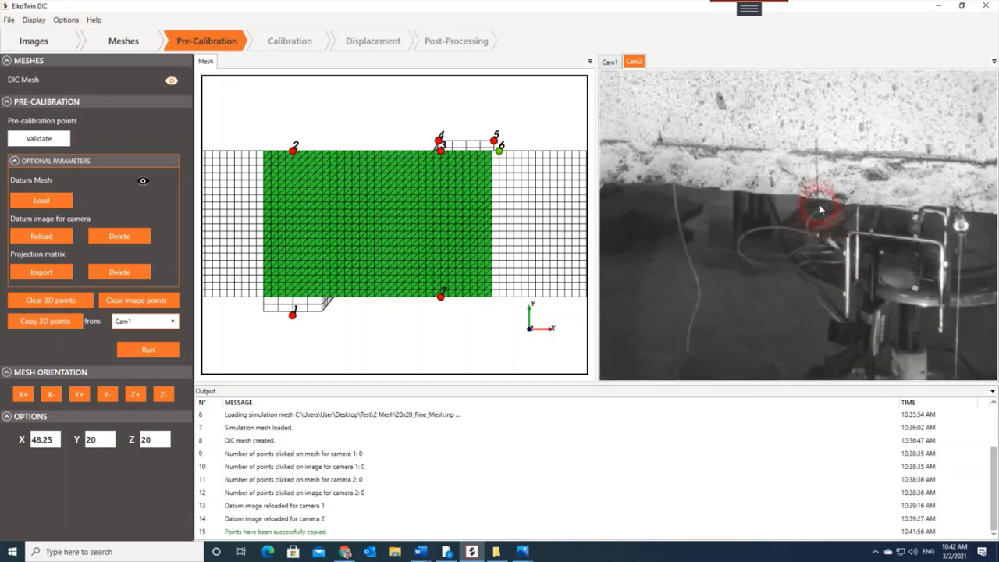
pyautogui.click(818, 201)
pyautogui.scroll(-5, 820, 199)
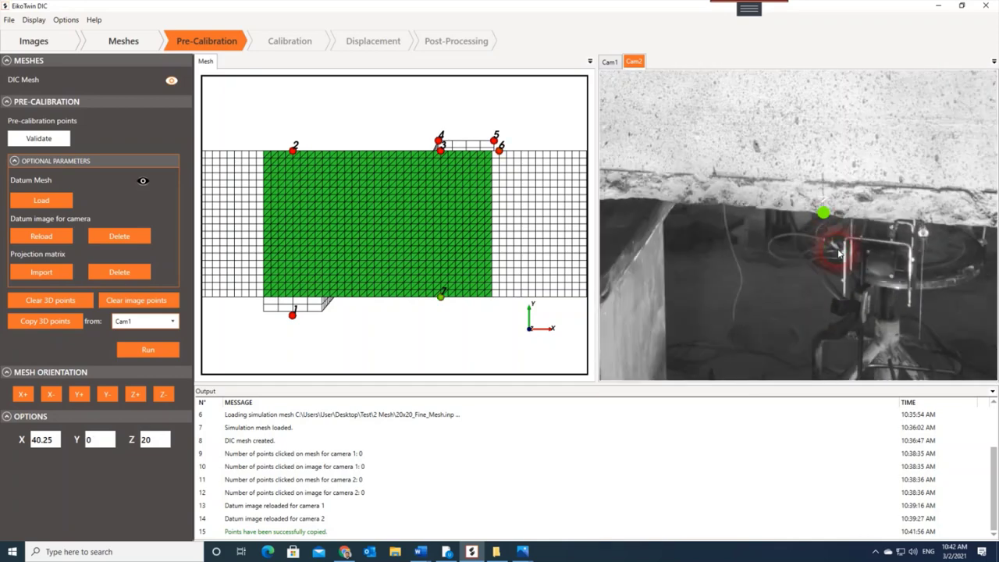
pyautogui.scroll(2, 821, 217)
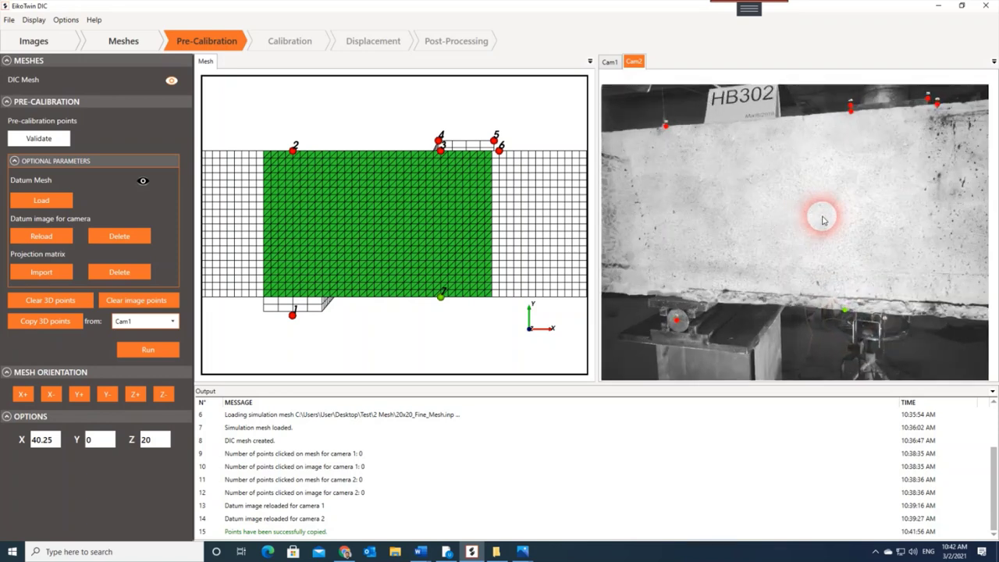
pyautogui.scroll(-1, 822, 220)
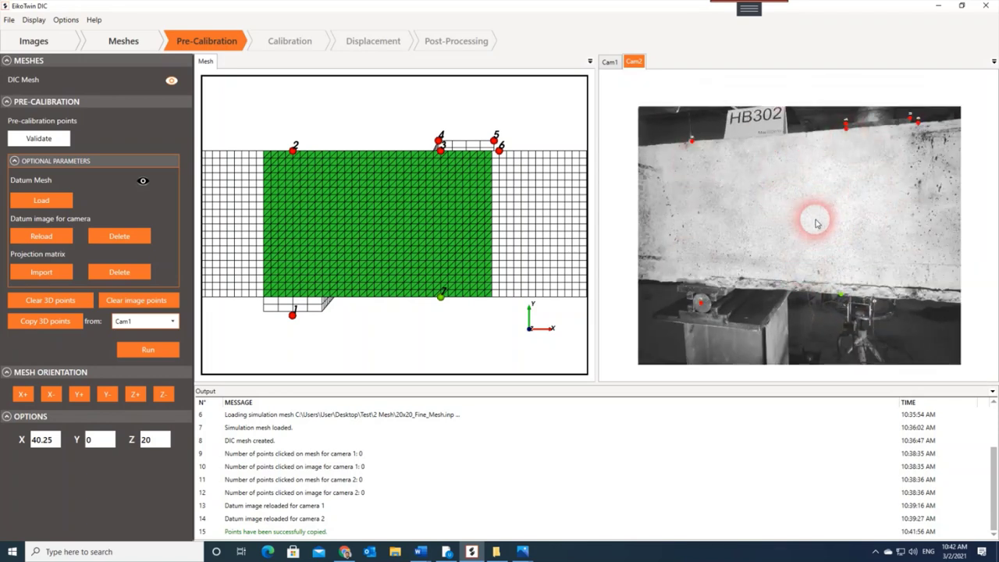
pyautogui.click(148, 351)
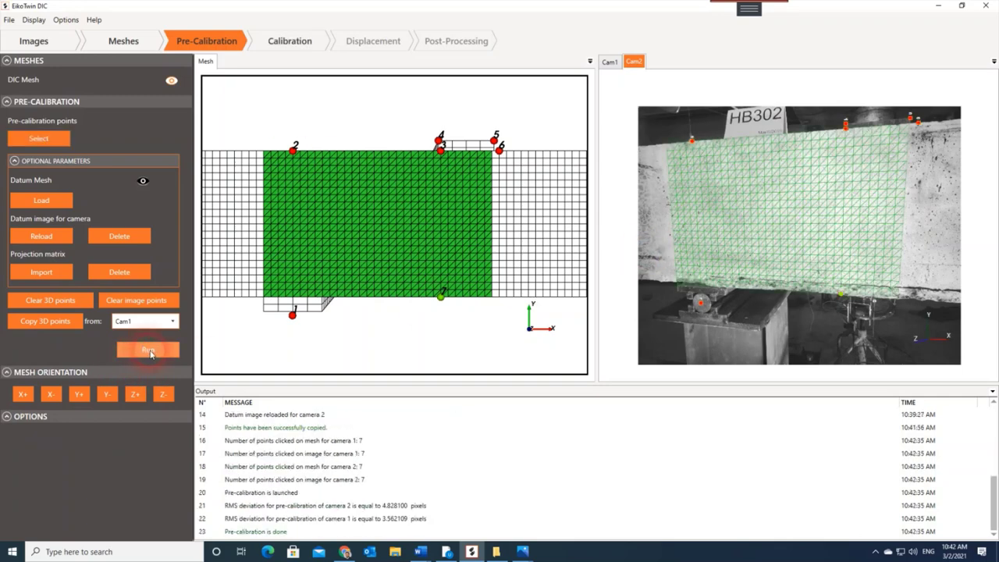
# Step: Zoom in to inspect the pre-calibrated mesh overlay on the Cam2 image
pyautogui.click(417, 191)
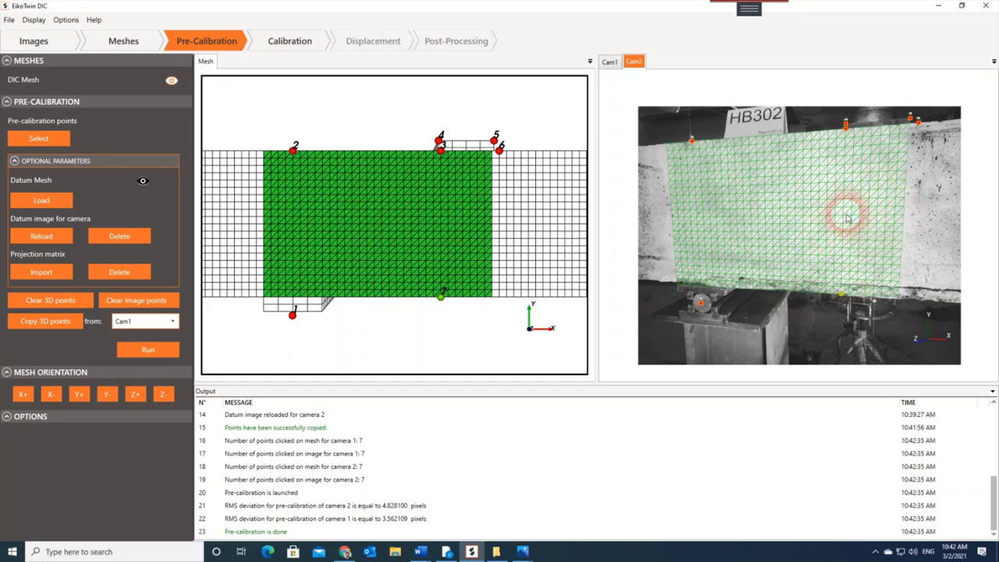
pyautogui.scroll(5, 691, 326)
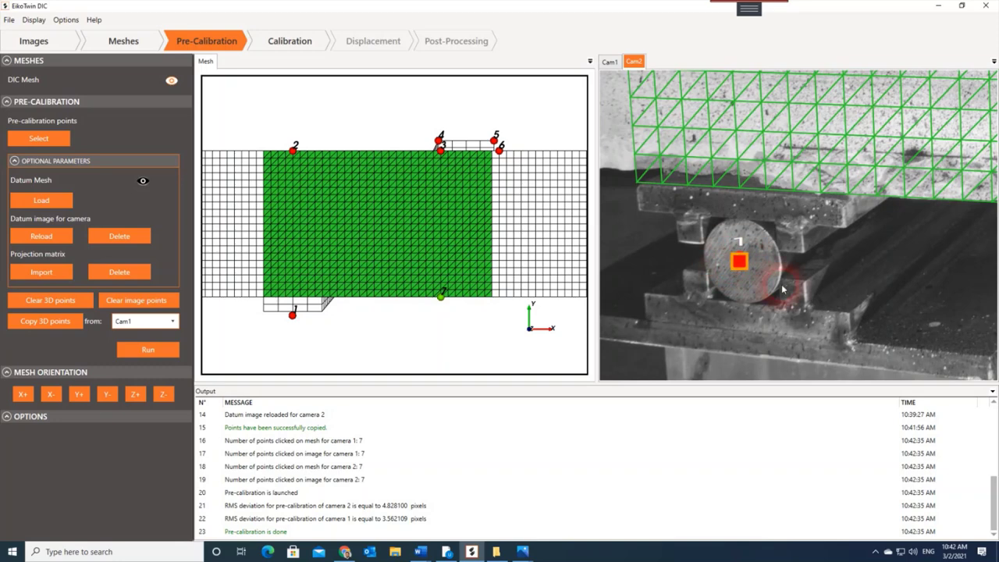
pyautogui.scroll(-2, 780, 290)
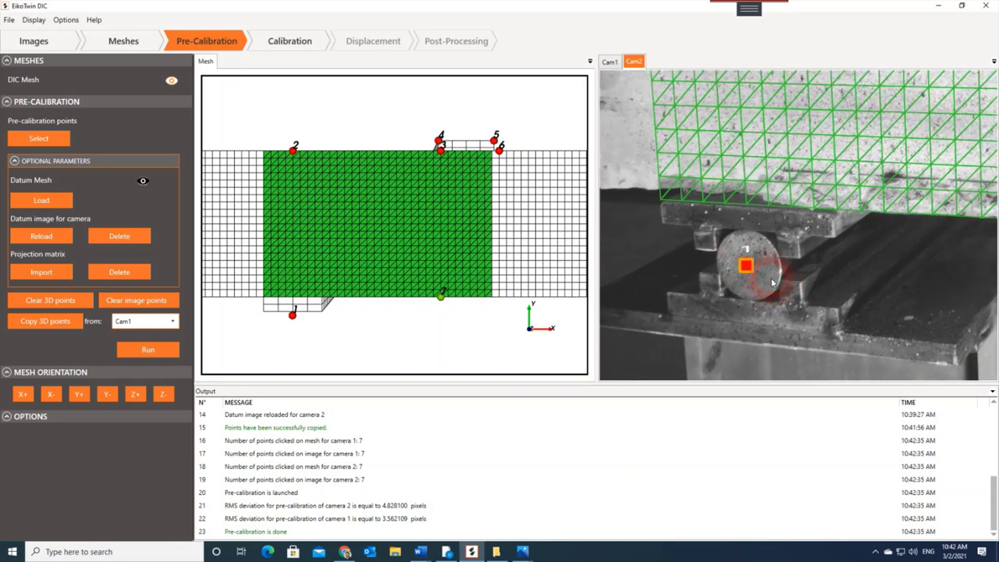
pyautogui.scroll(-5, 802, 273)
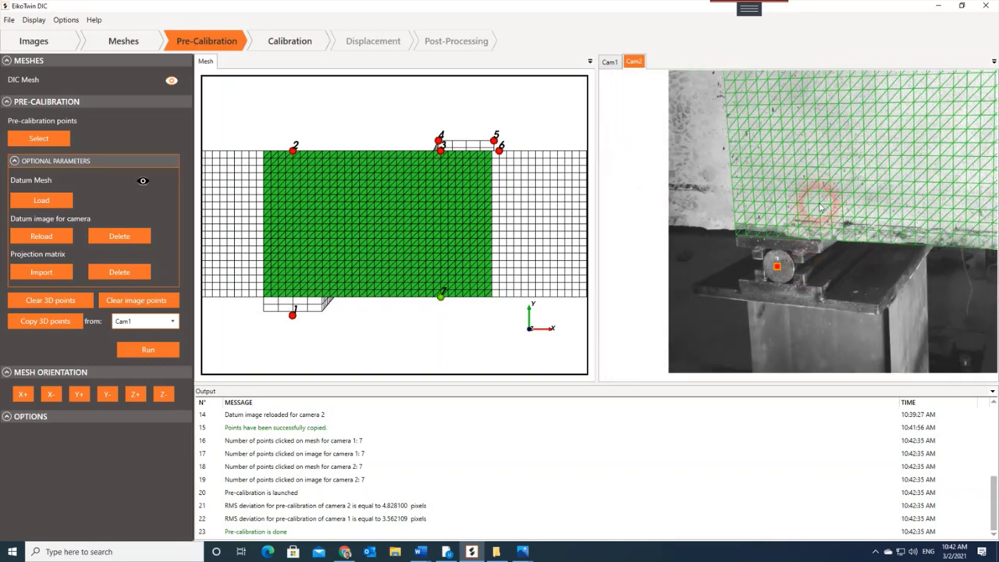
pyautogui.scroll(-3, 779, 238)
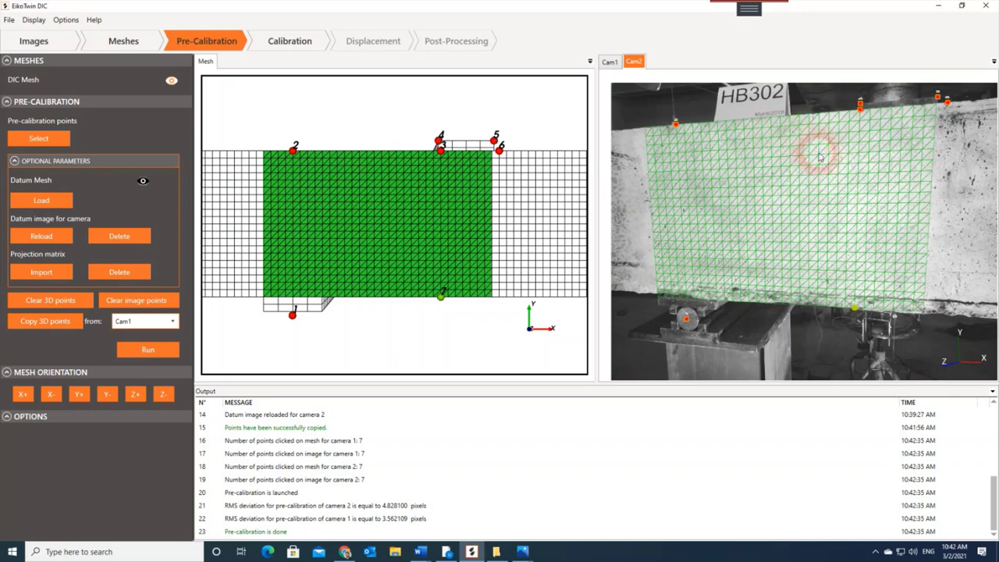
# Step: Inspect the mesh overlay on the Cam1 image, then move on to the Calibration step
pyautogui.click(608, 61)
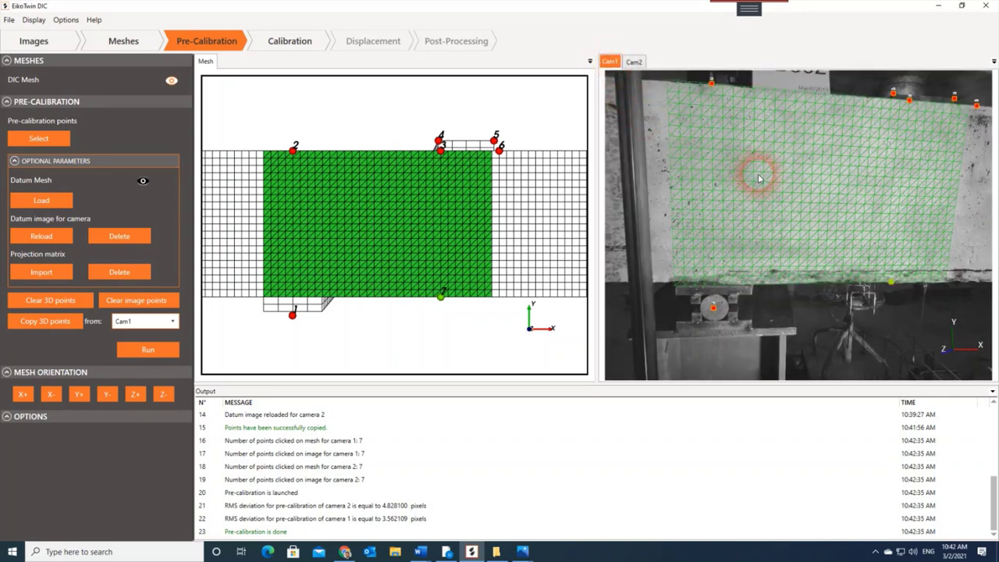
pyautogui.scroll(5, 718, 201)
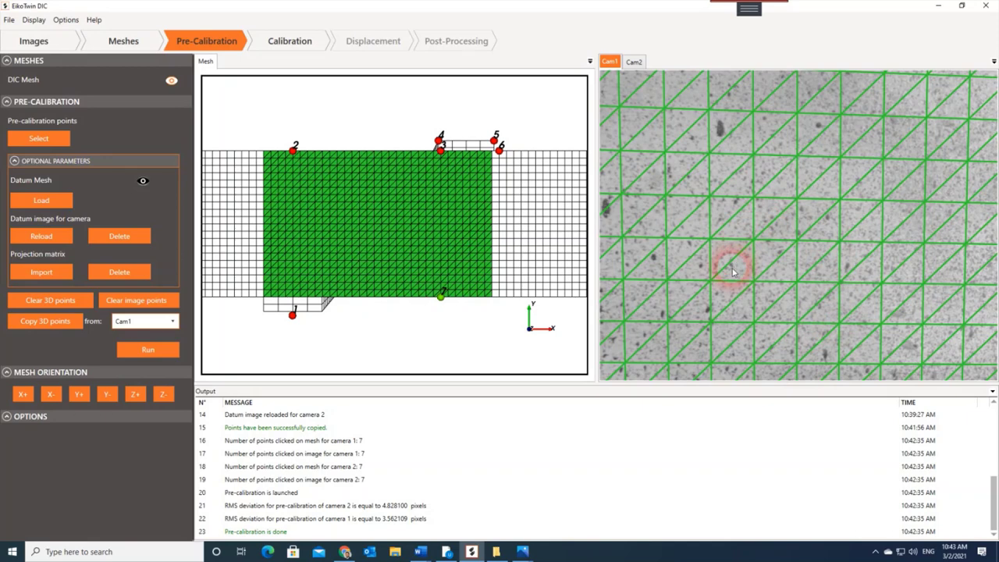
pyautogui.scroll(-5, 730, 267)
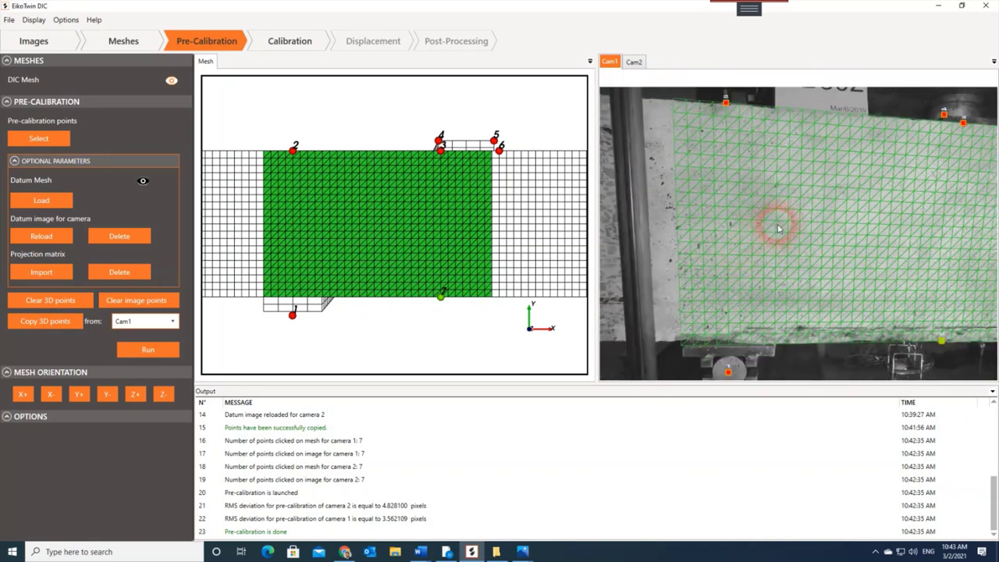
pyautogui.scroll(-3, 779, 228)
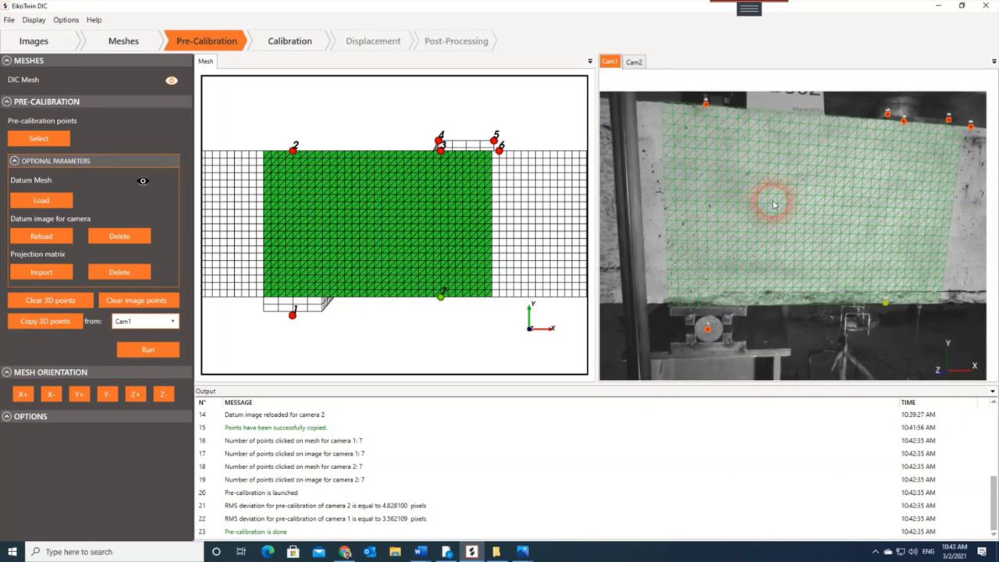
pyautogui.scroll(-2, 775, 199)
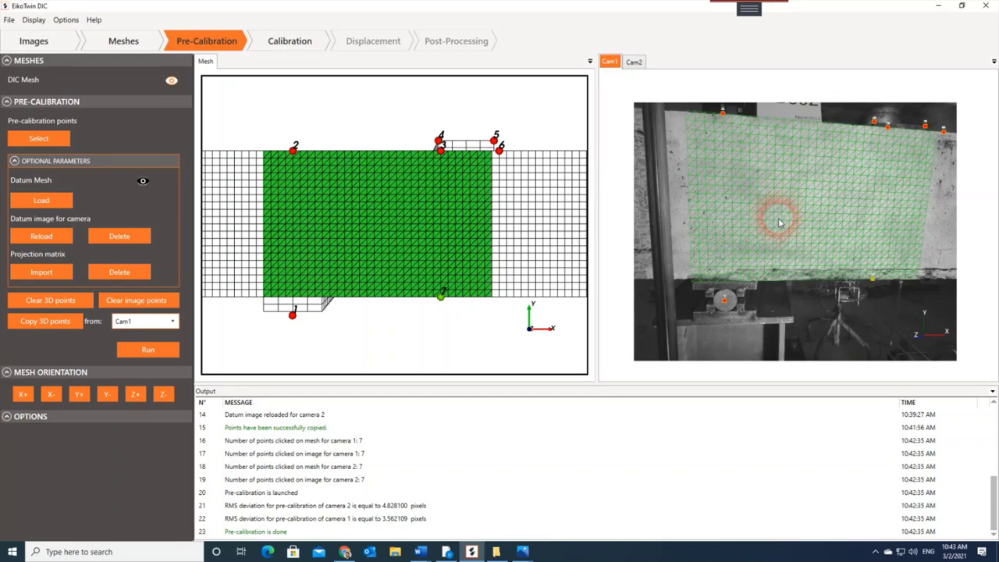
pyautogui.click(290, 42)
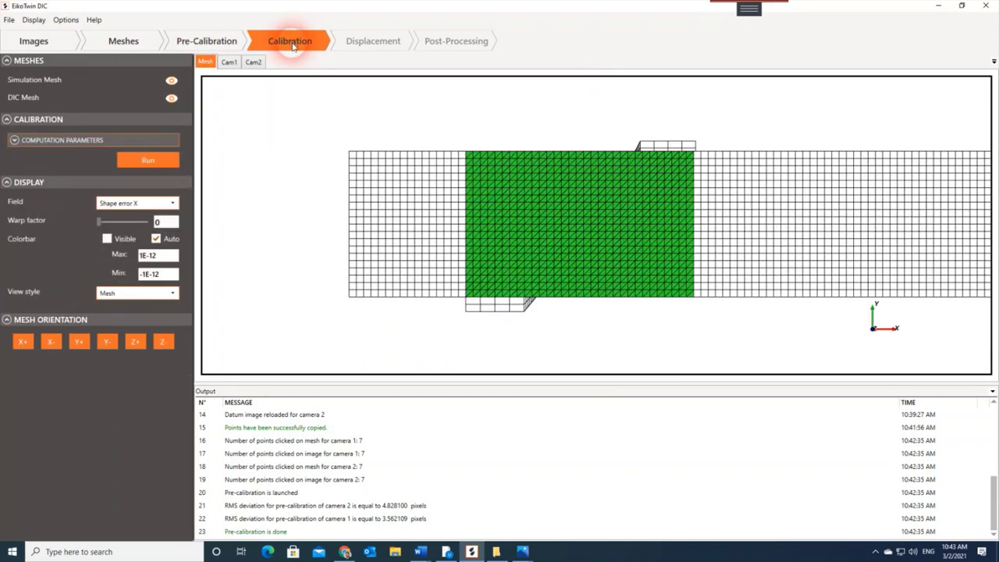
# Step: Change calibration max iterations from 50 to 100, set regularization length 1, and run calibration
pyautogui.click(13, 141)
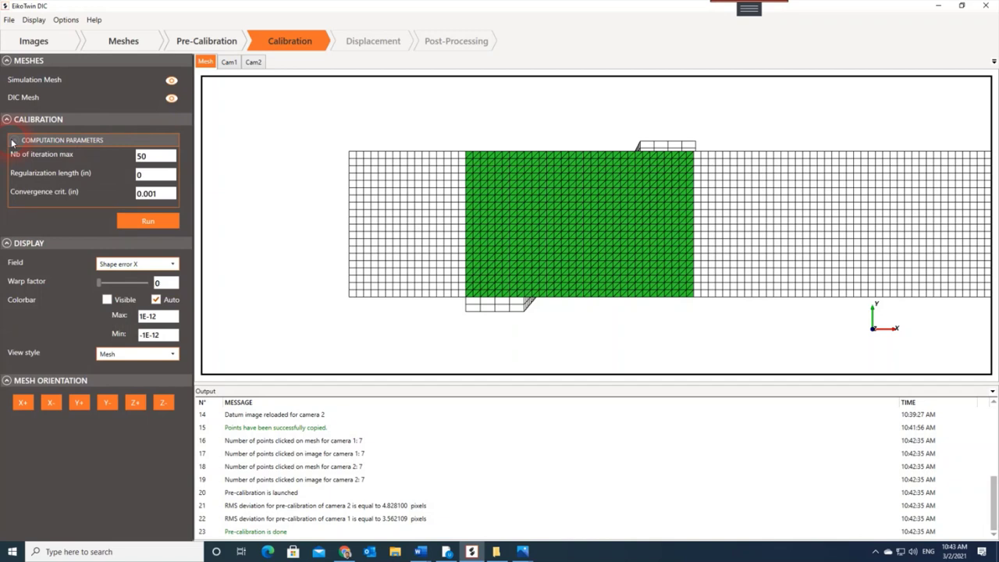
pyautogui.click(141, 202)
pyautogui.click(153, 161)
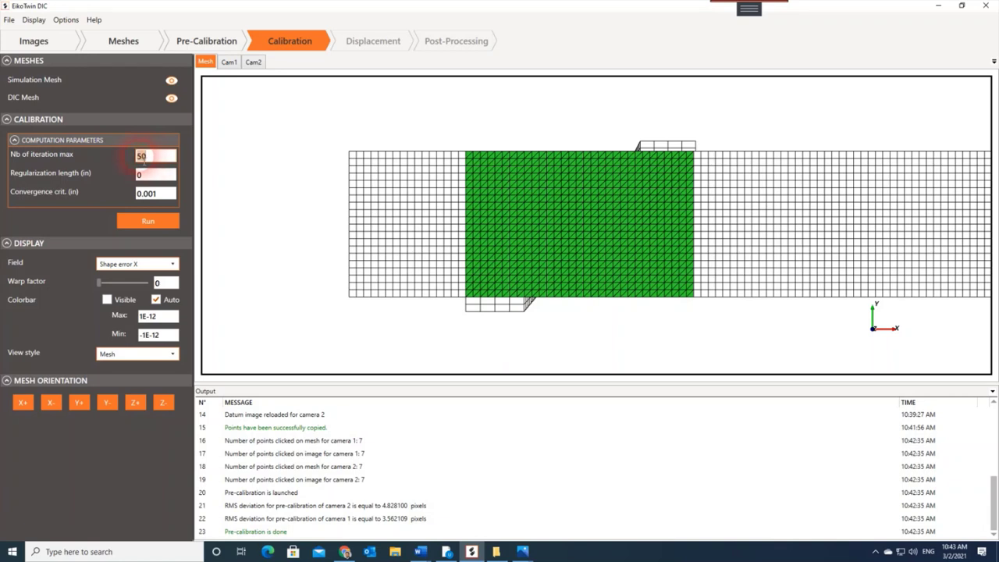
pyautogui.press('BackSpace')
pyautogui.press('BackSpace')
pyautogui.write('100')
pyautogui.click(147, 161)
pyautogui.click(71, 178)
pyautogui.click(51, 175)
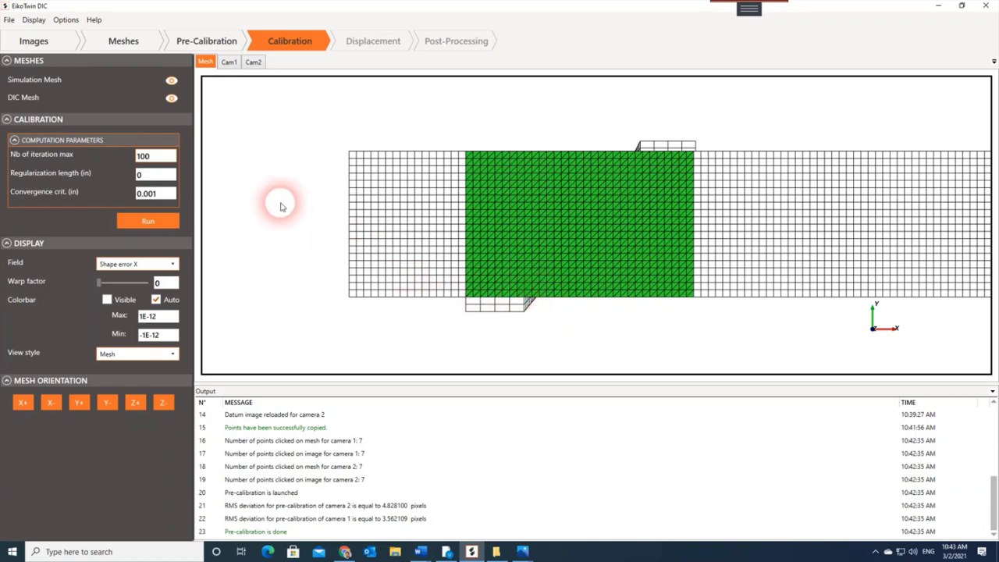
pyautogui.click(157, 175)
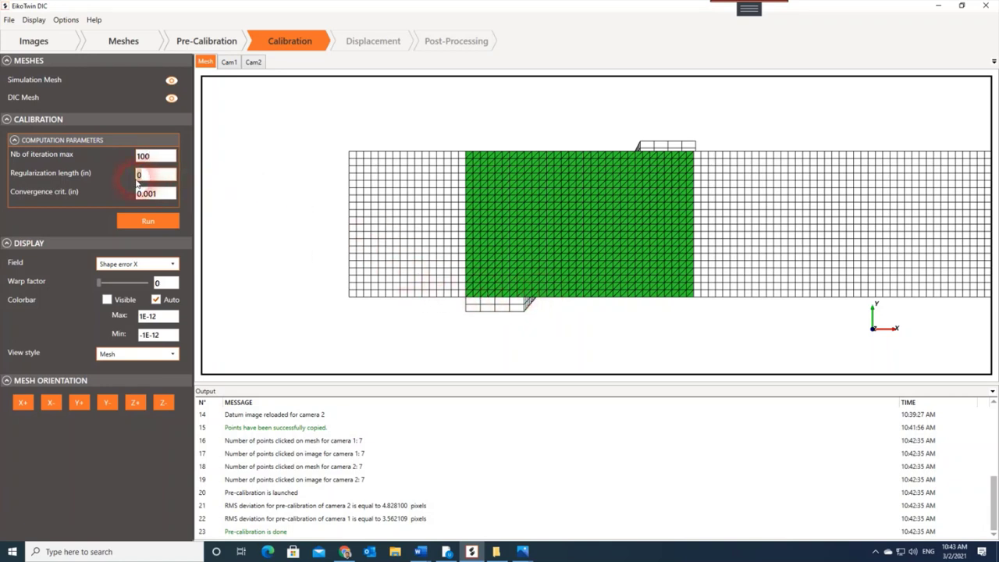
pyautogui.write('1')
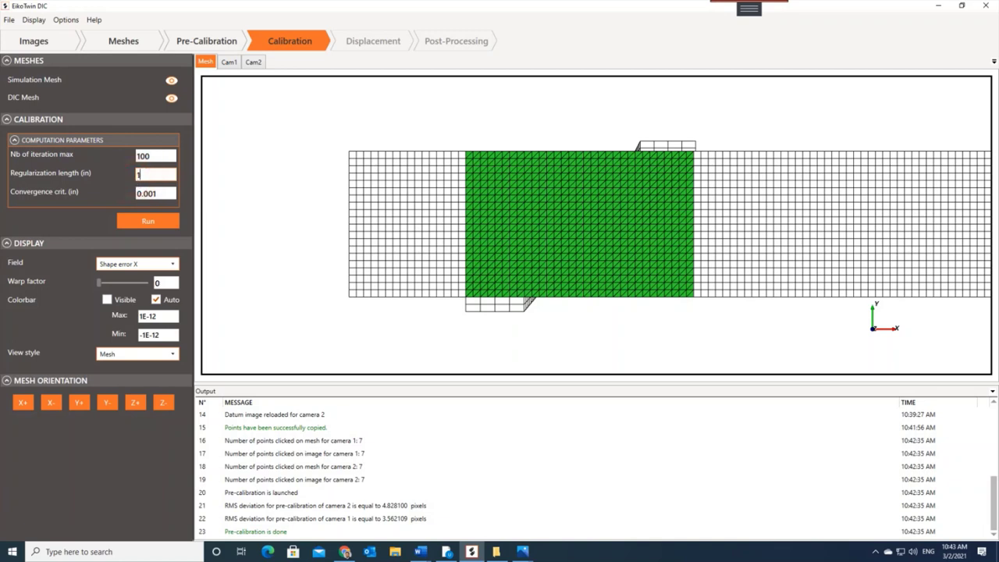
pyautogui.click(149, 194)
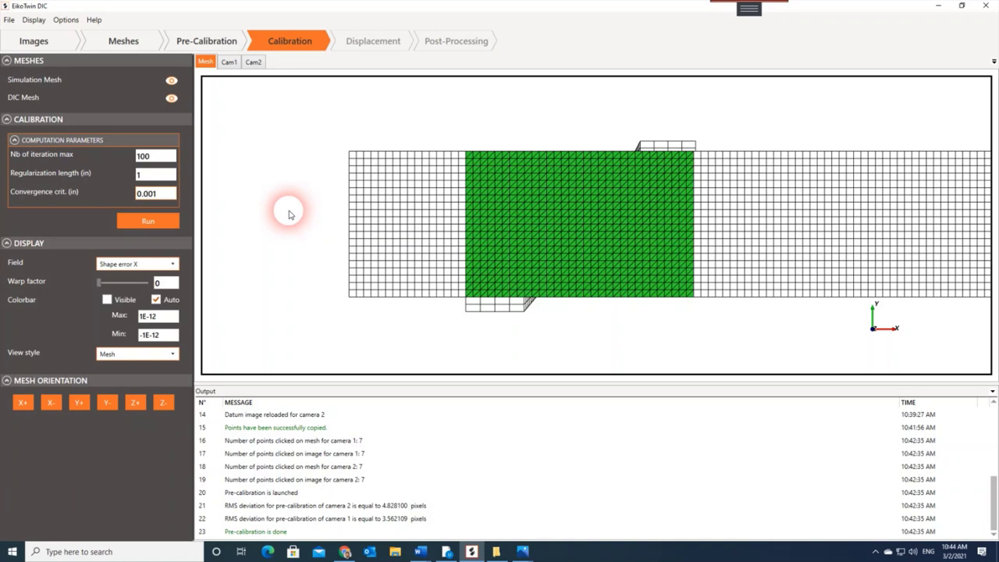
pyautogui.click(162, 223)
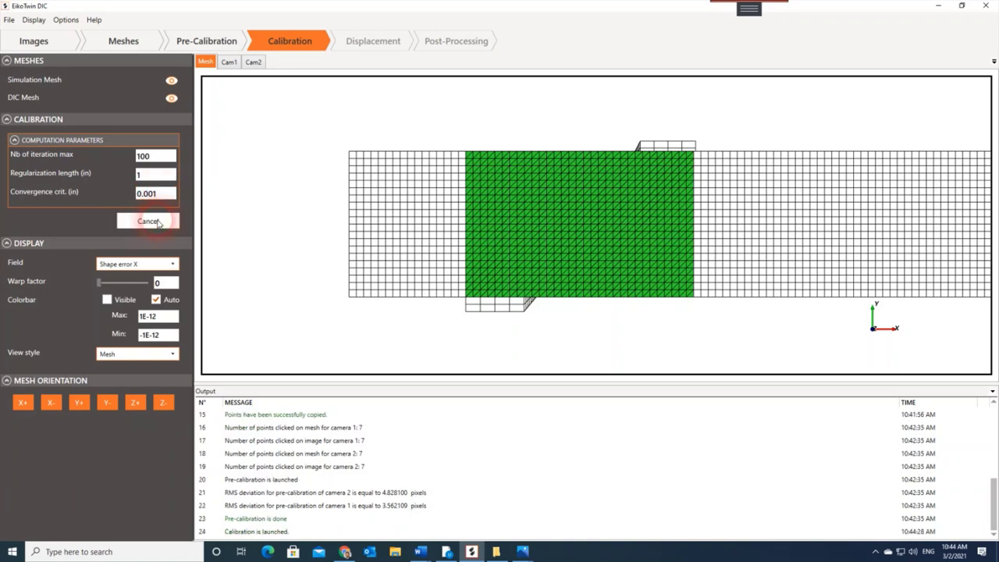
# Step: Check the converged calibration (14 iterations, 6.099387 % residual) on Cam1, Cam2 and the mesh
pyautogui.click(258, 488)
pyautogui.click(289, 336)
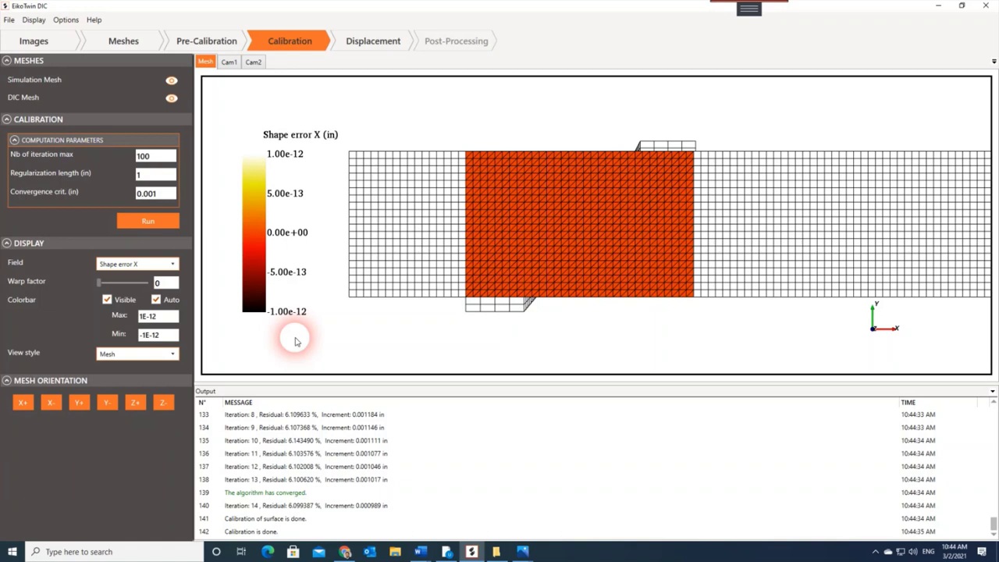
pyautogui.click(297, 465)
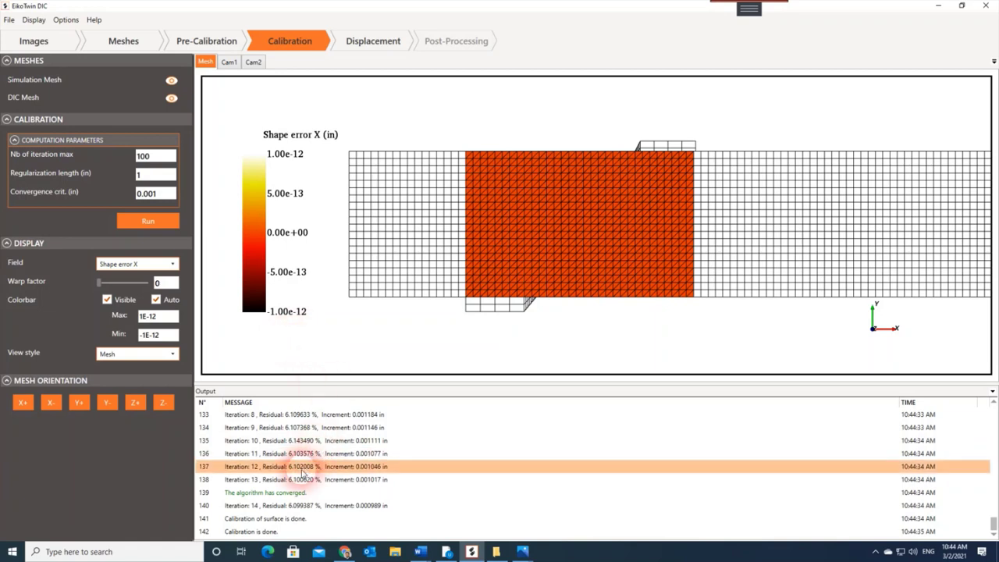
pyautogui.click(294, 506)
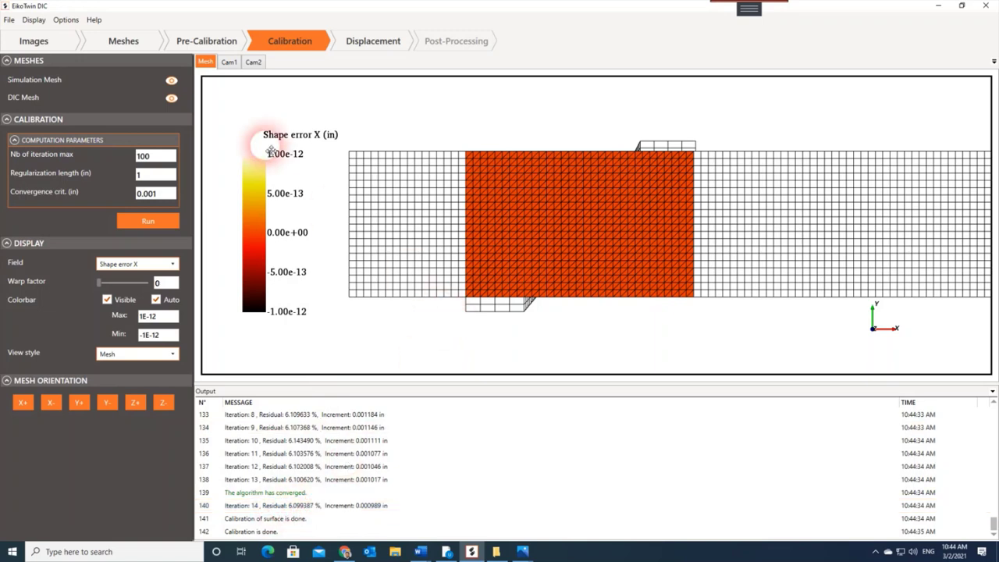
pyautogui.click(229, 62)
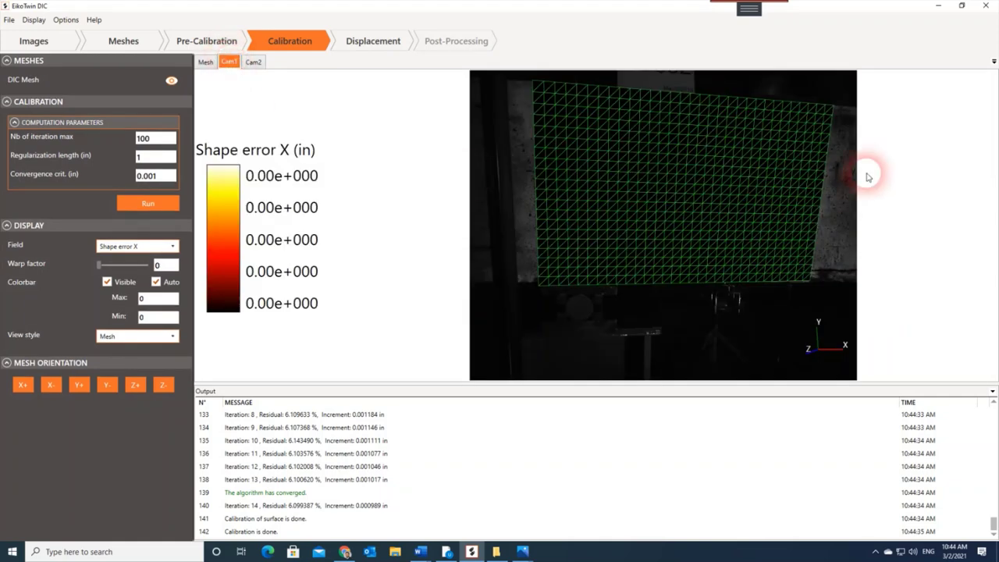
pyautogui.click(255, 61)
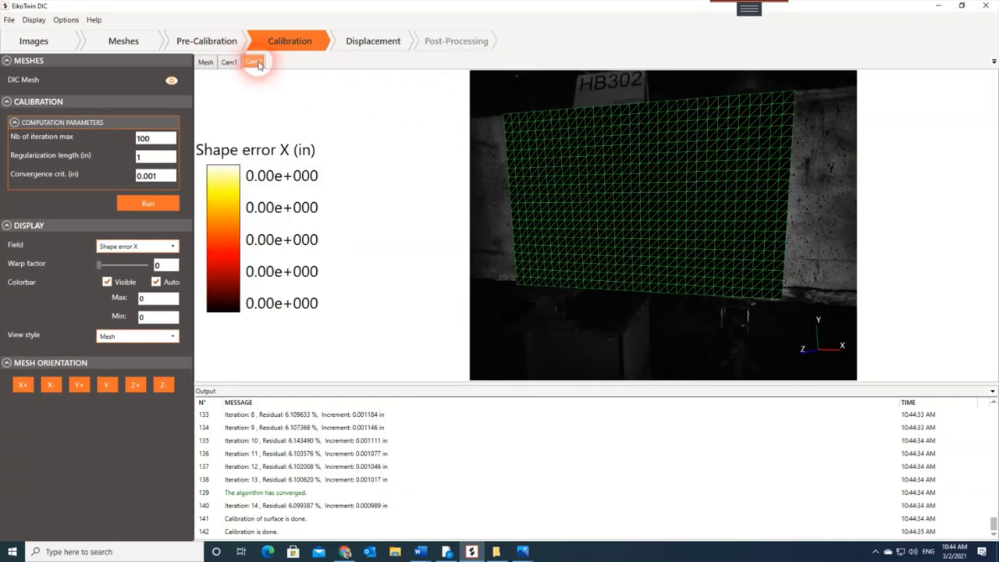
pyautogui.click(207, 62)
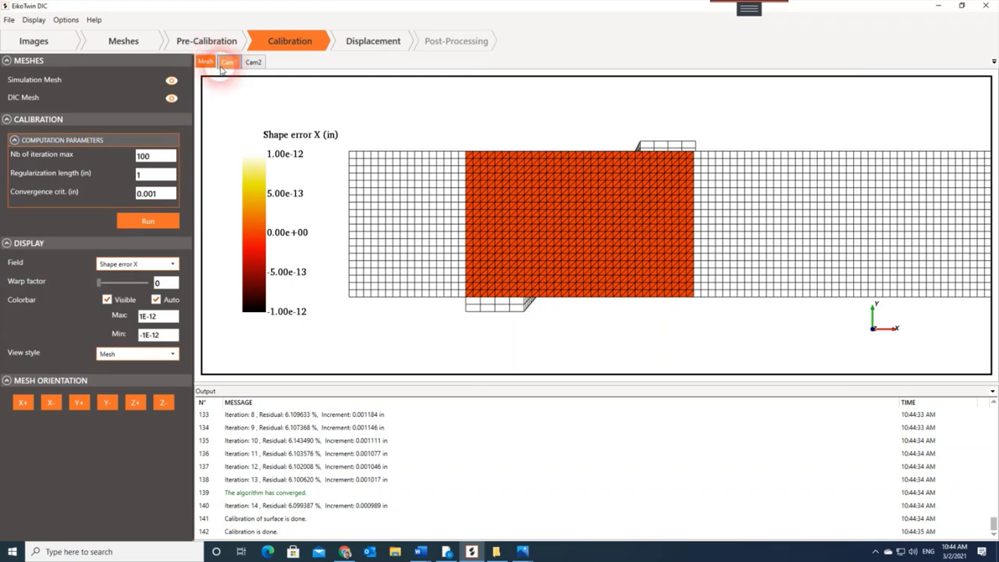
# Step: In the Displacement step, set max iterations 100 and regularization length 1, and run images 1–55
pyautogui.click(367, 42)
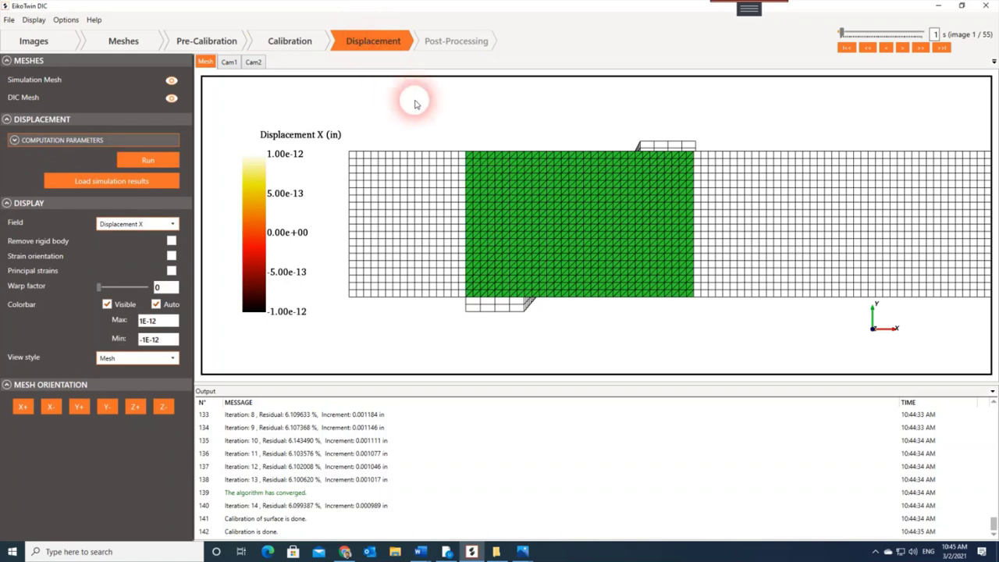
pyautogui.click(14, 141)
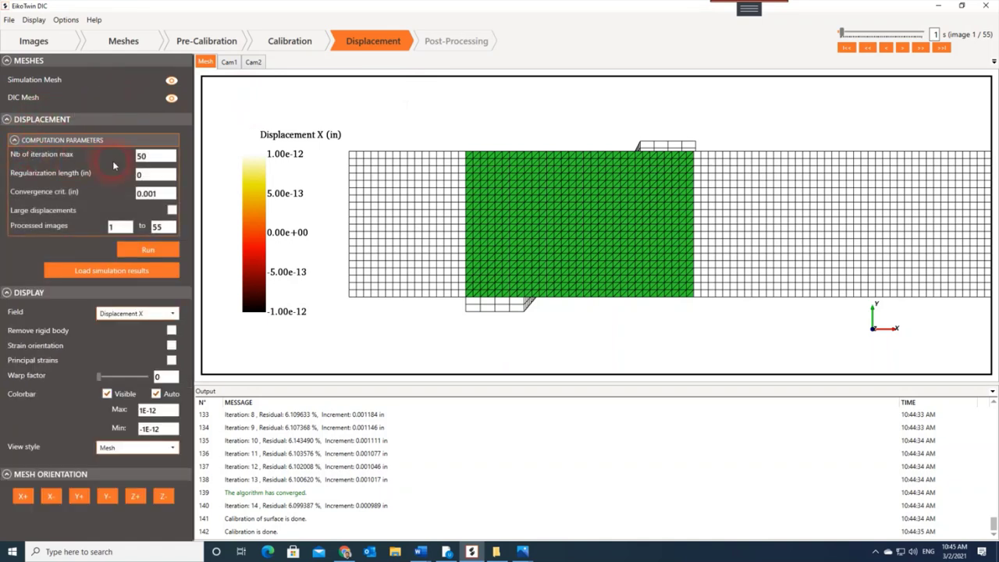
pyautogui.moveTo(152, 158); pyautogui.dragTo(131, 160)
pyautogui.write('100')
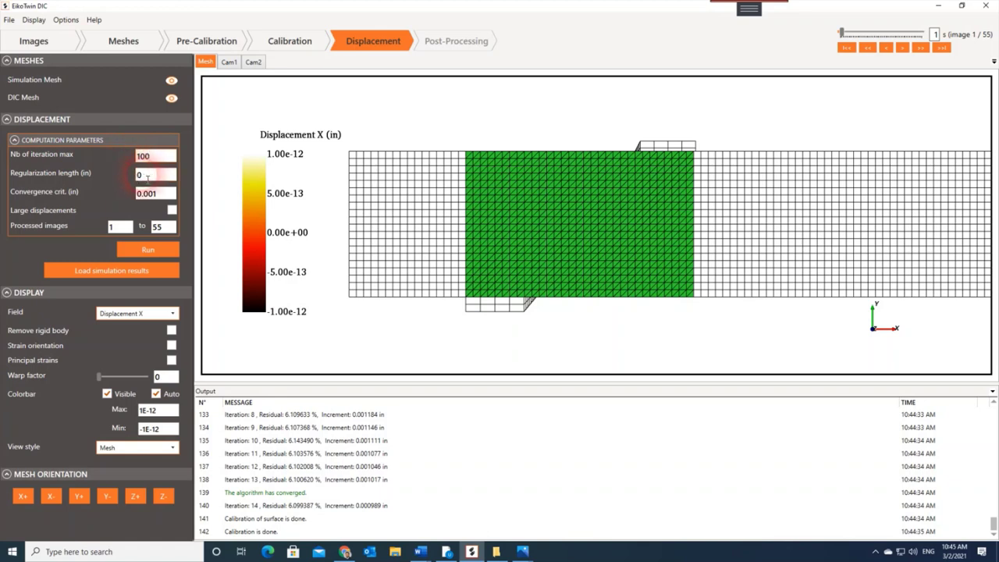
pyautogui.moveTo(148, 178); pyautogui.dragTo(136, 178)
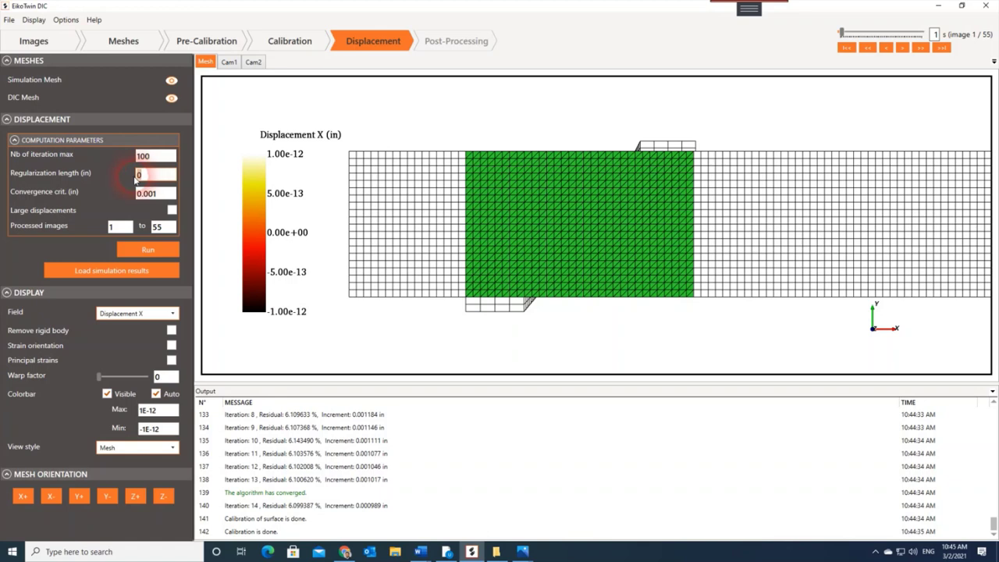
pyautogui.write('1')
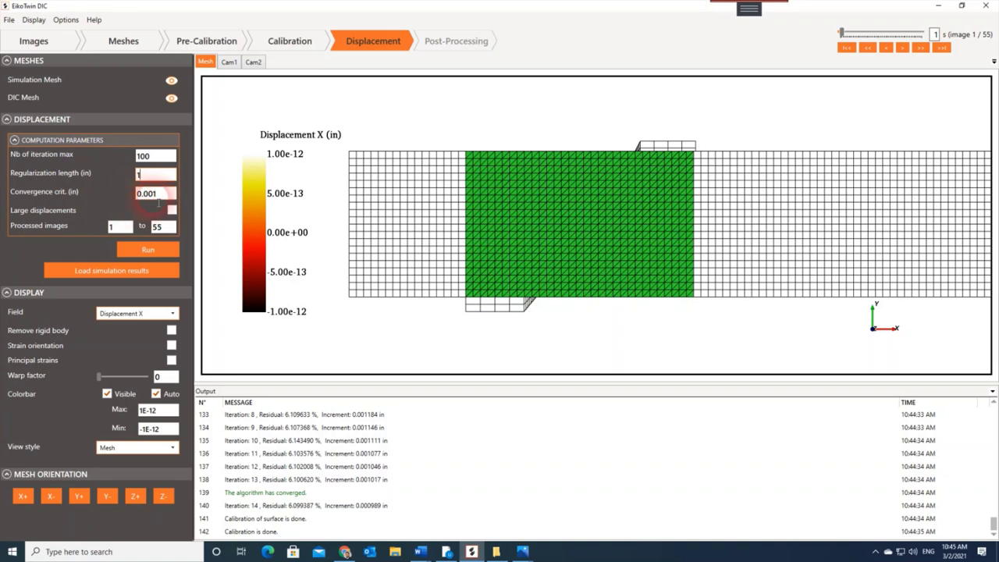
pyautogui.click(156, 251)
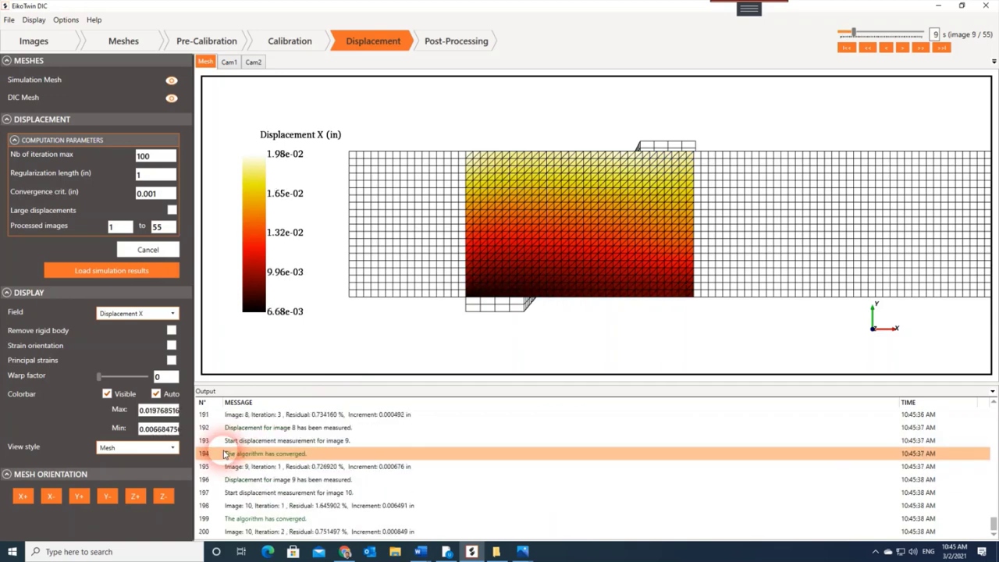
# Step: Open the Display panel's Field list while the displacement run reaches image 37
pyautogui.click(335, 355)
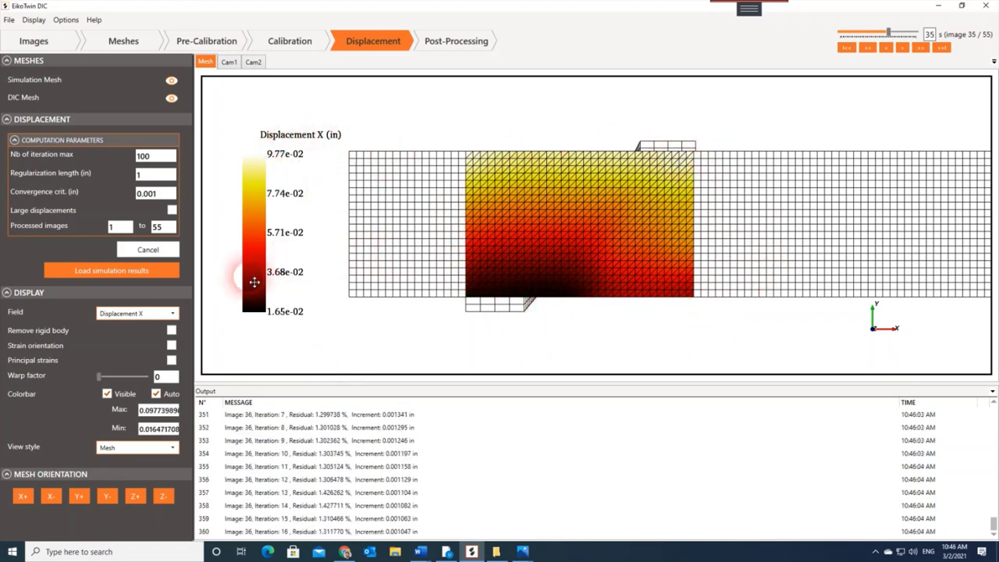
pyautogui.click(172, 313)
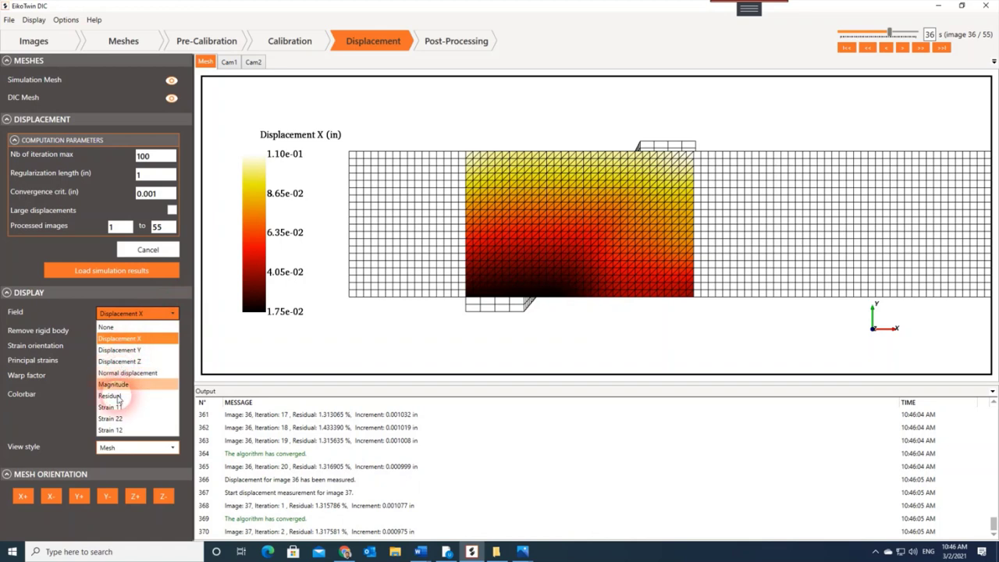
# Step: Choose Residual (%) from the Field list to plot it on the mesh
pyautogui.click(115, 395)
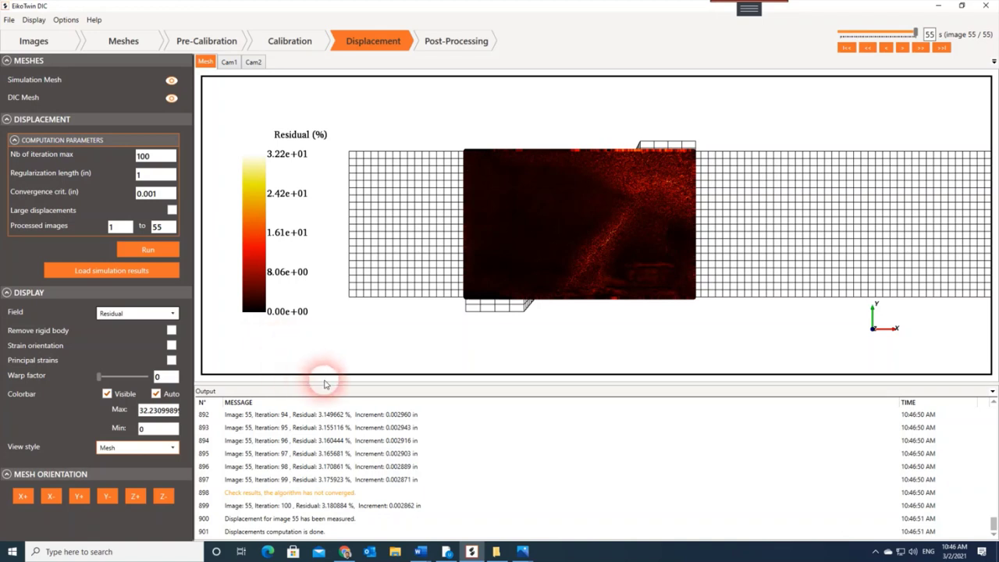
# Step: Review the late iteration residuals logged for image 55, back to iteration 94
pyautogui.click(269, 412)
pyautogui.click(288, 427)
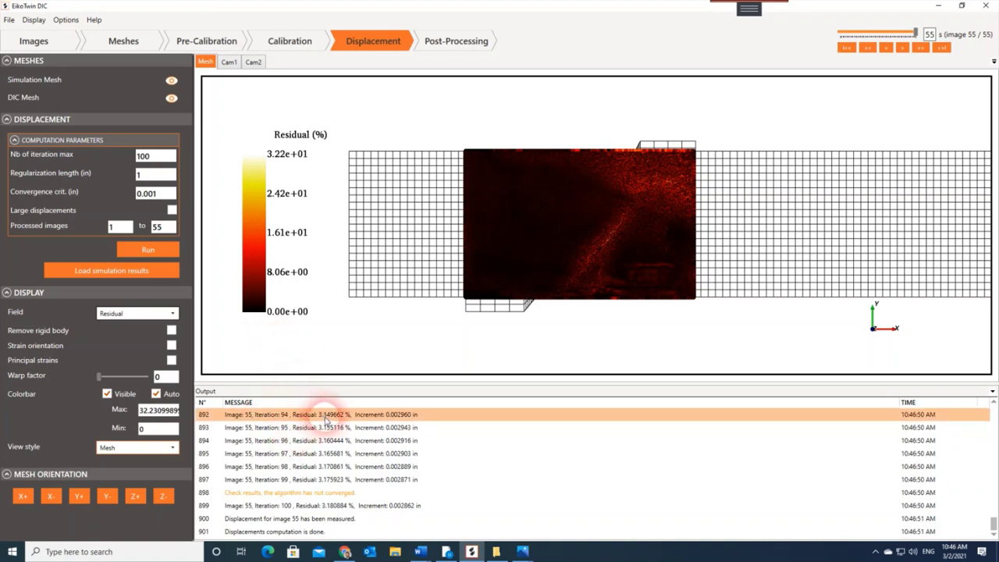
pyautogui.click(320, 440)
pyautogui.click(333, 453)
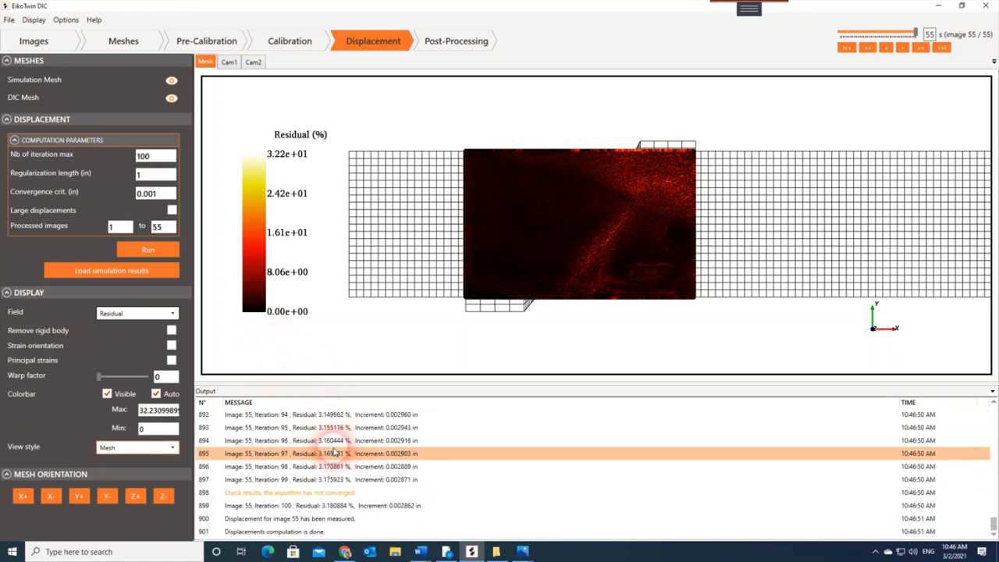
pyautogui.scroll(1, 336, 456)
pyautogui.click(339, 455)
pyautogui.scroll(8, 553, 468)
# Step: Scroll back through the Output log to earlier images' entries
pyautogui.click(553, 466)
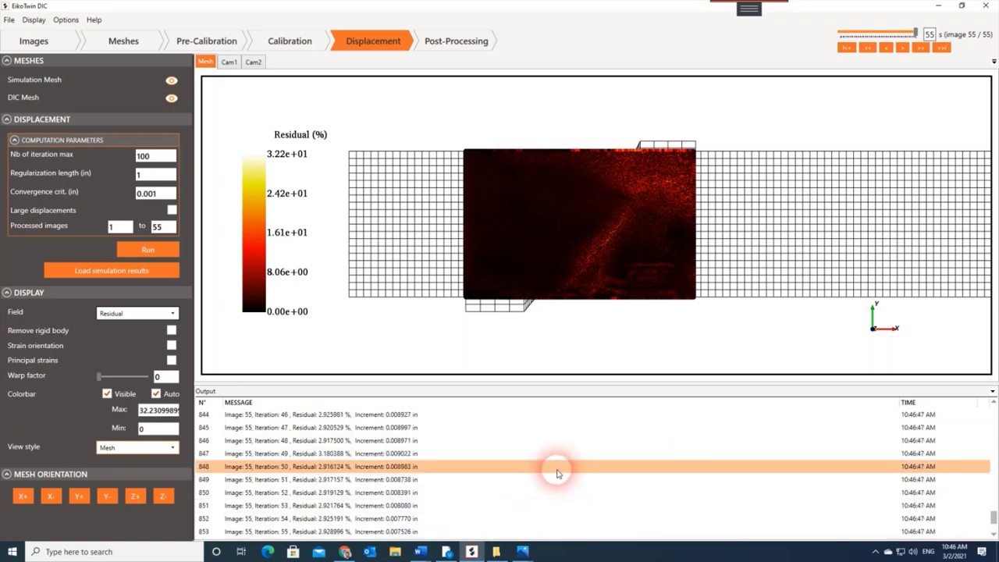
pyautogui.scroll(20, 553, 468)
pyautogui.click(557, 468)
pyautogui.click(958, 474)
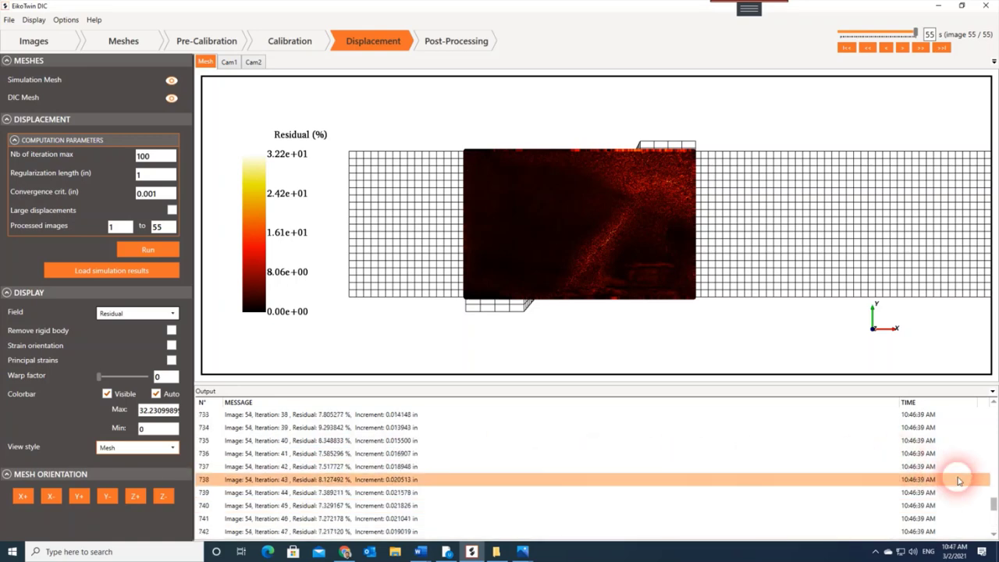
pyautogui.scroll(17, 981, 469)
pyautogui.scroll(20, 993, 466)
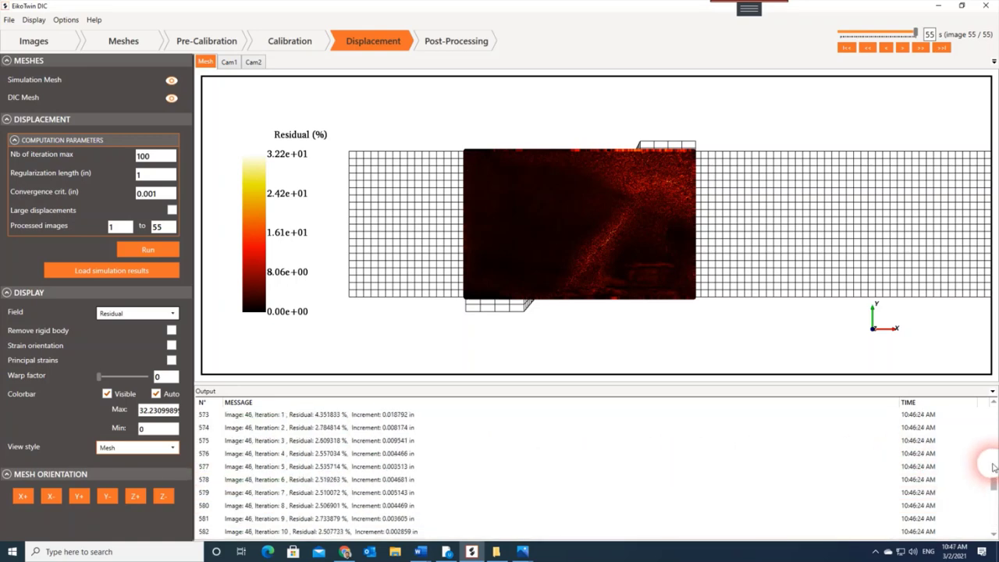
pyautogui.moveTo(992, 466); pyautogui.dragTo(993, 443)
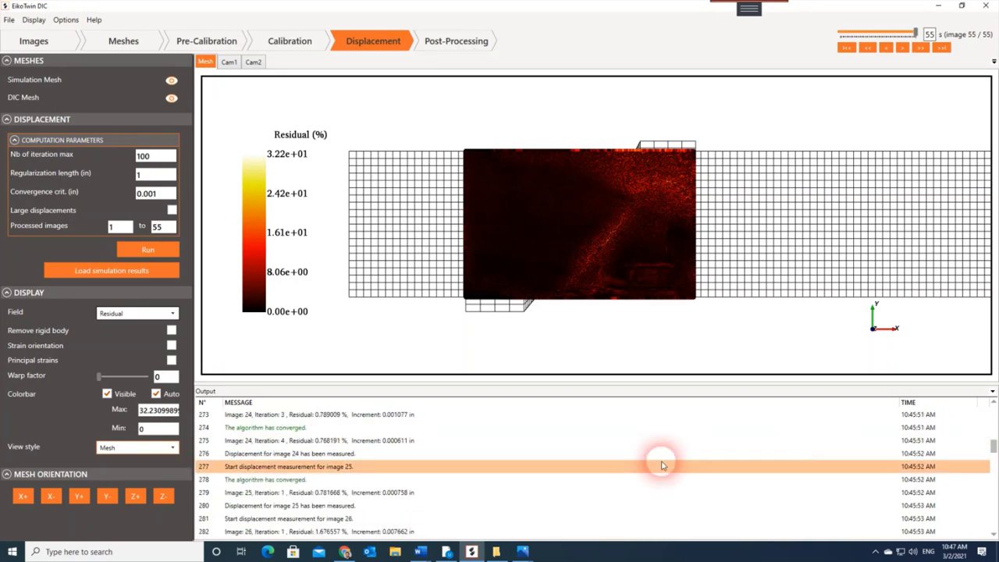
pyautogui.scroll(20, 657, 461)
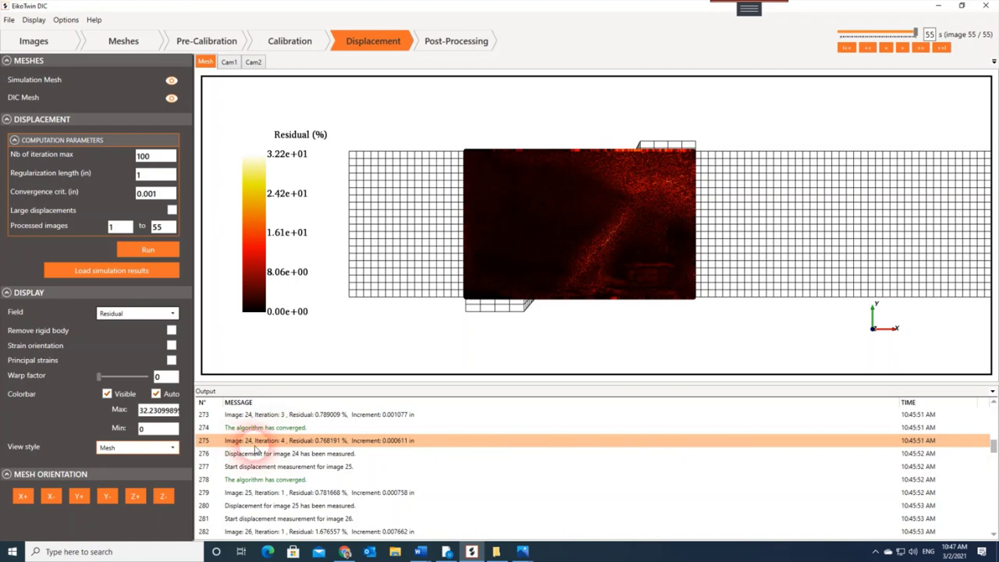
# Step: Check the measured and converged messages for images 24 to 29 and the convergence criterion
pyautogui.click(261, 455)
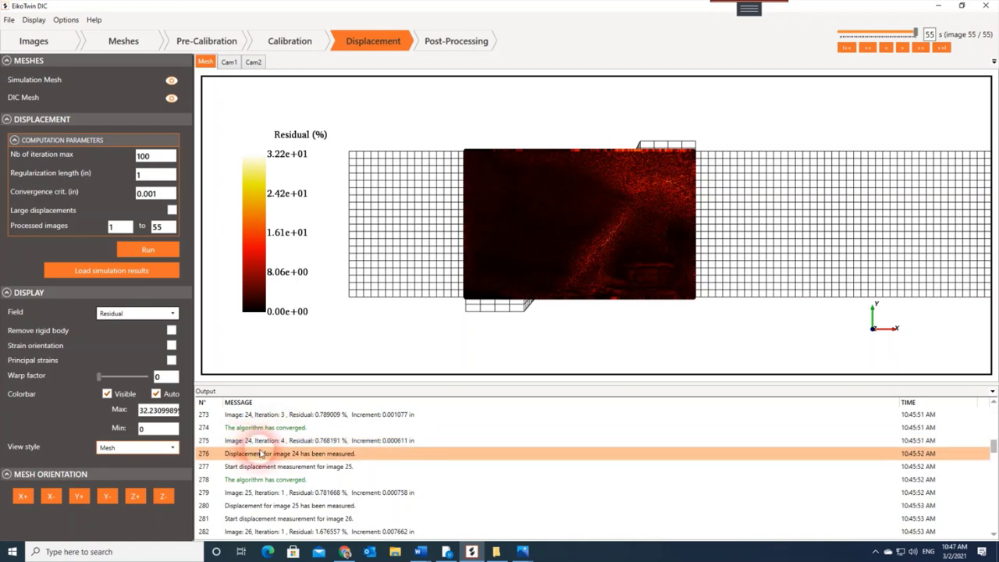
pyautogui.click(266, 479)
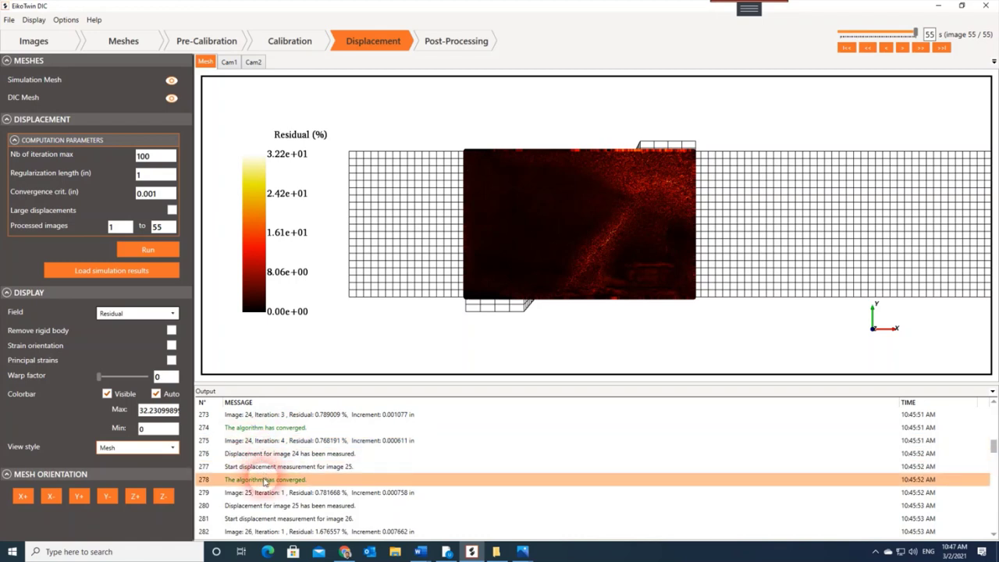
pyautogui.scroll(-1, 271, 484)
pyautogui.scroll(-1, 271, 484)
pyautogui.click(273, 466)
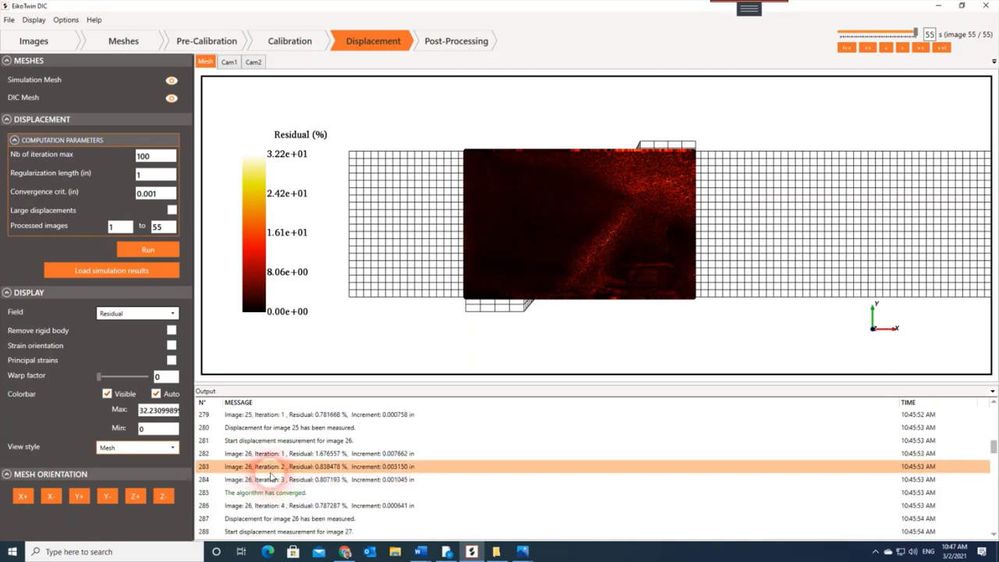
pyautogui.click(268, 456)
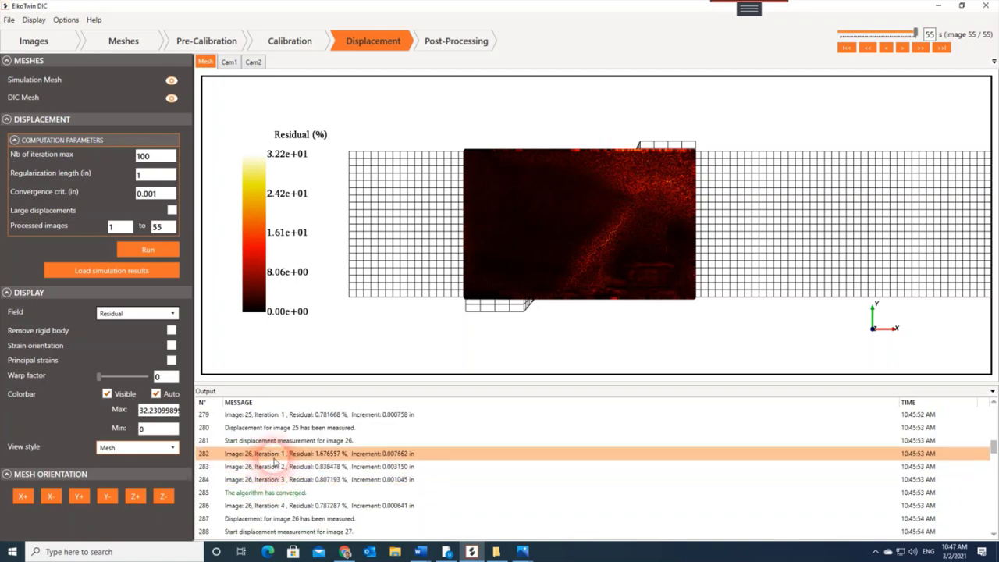
pyautogui.click(277, 479)
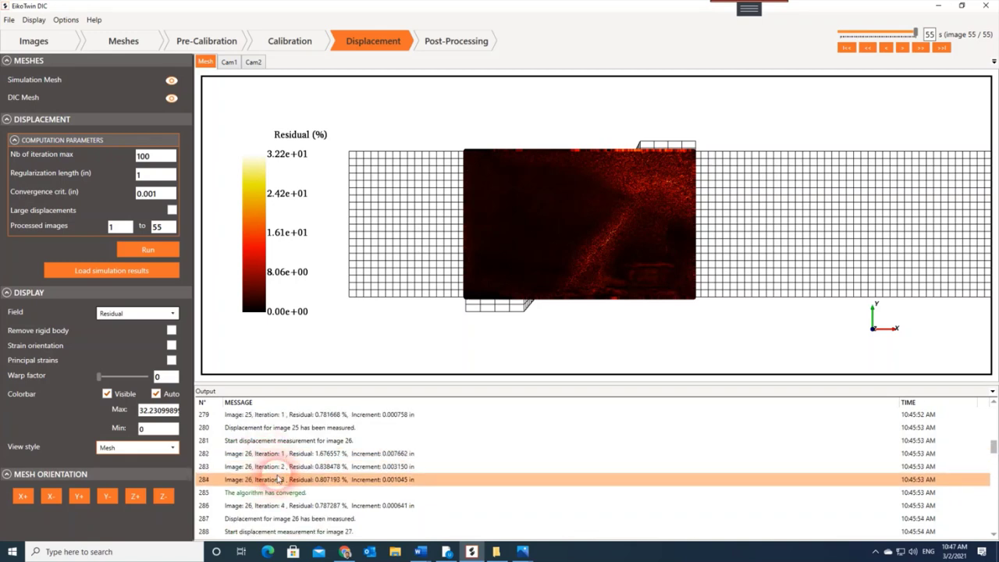
pyautogui.scroll(-3, 278, 479)
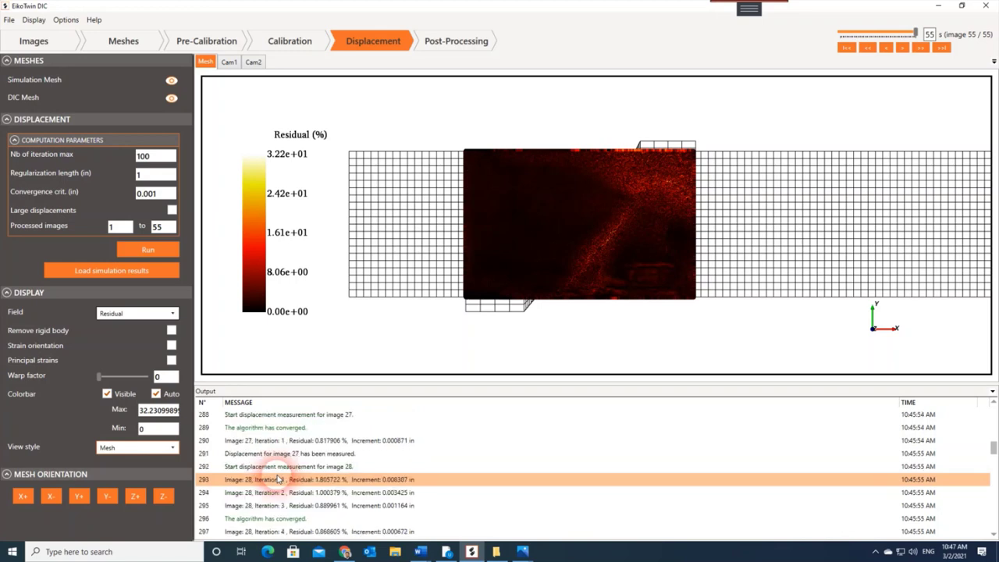
pyautogui.scroll(-2, 277, 479)
pyautogui.click(281, 494)
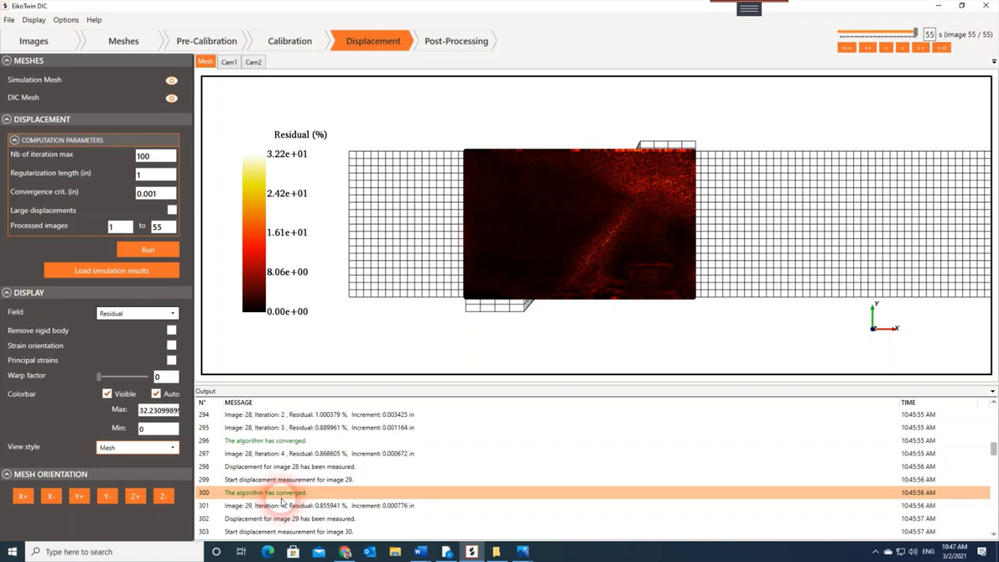
pyautogui.click(78, 199)
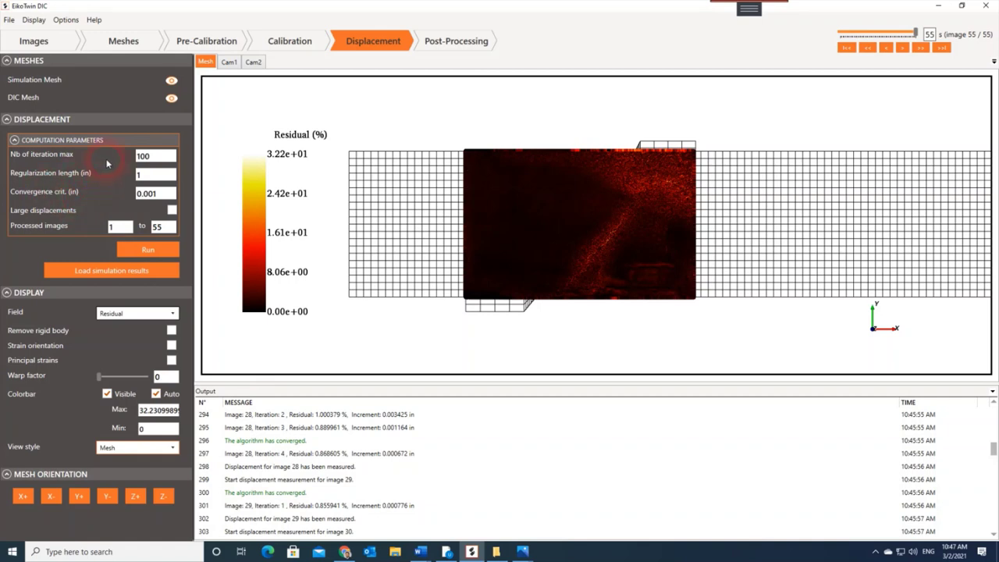
# Step: Inspect image 38's iteration residuals and its not-converged warning
pyautogui.scroll(-10, 366, 445)
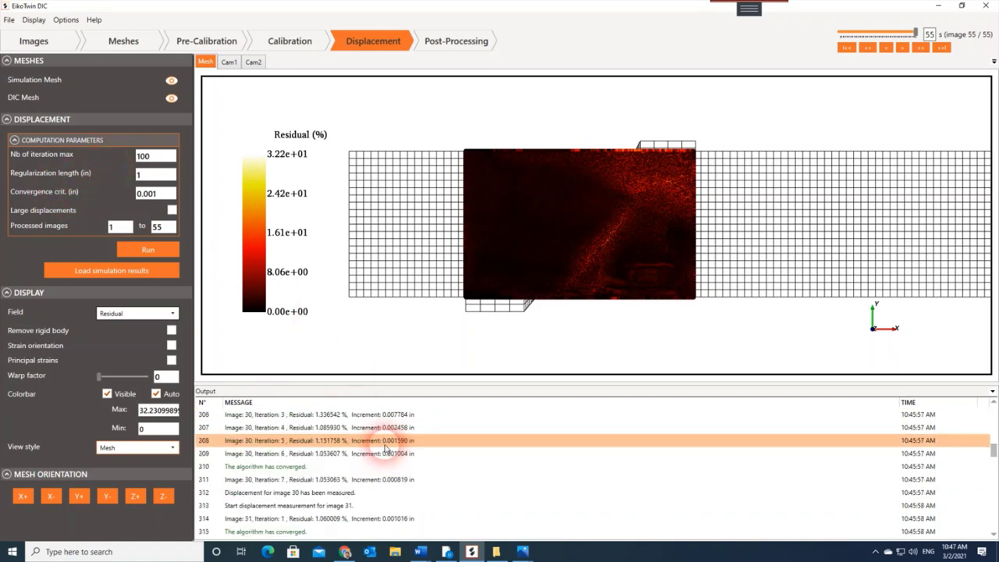
pyautogui.scroll(-9, 385, 448)
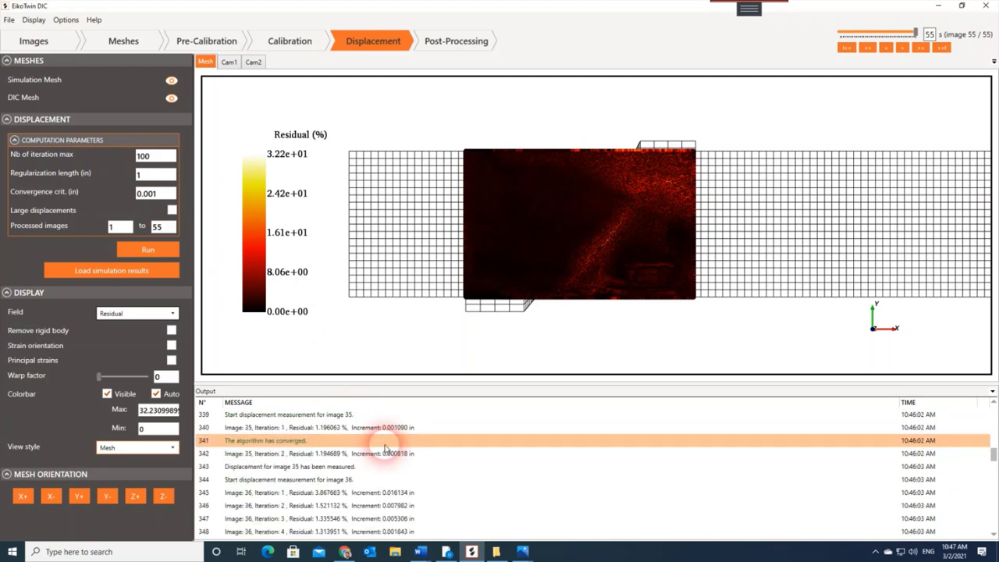
pyautogui.scroll(-6, 384, 448)
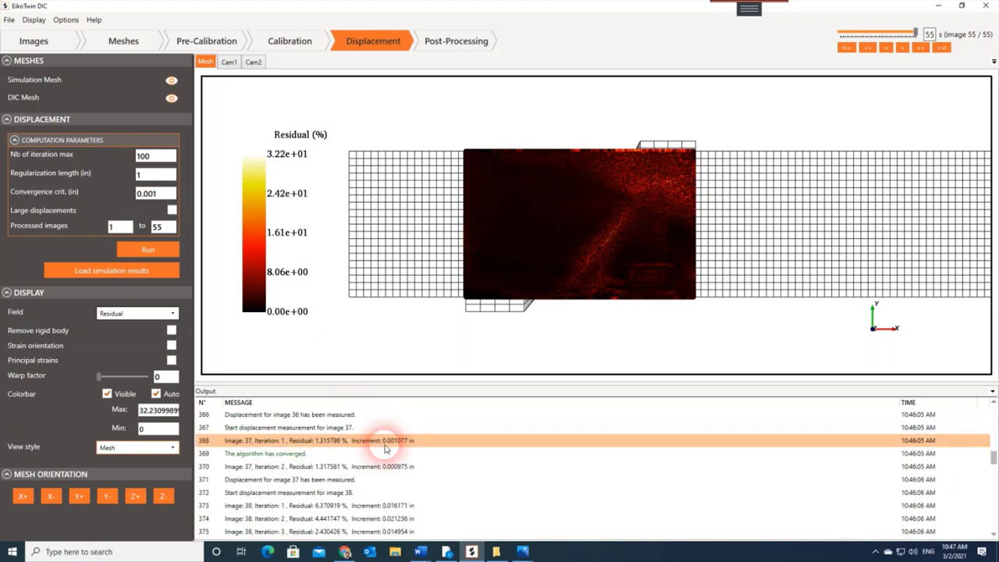
pyautogui.scroll(-6, 385, 448)
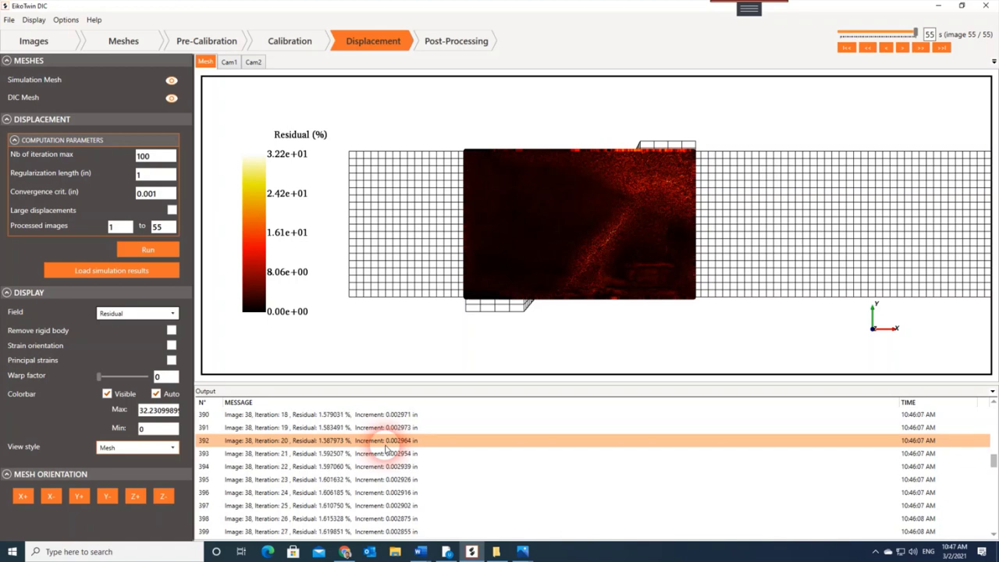
pyautogui.scroll(8, 385, 447)
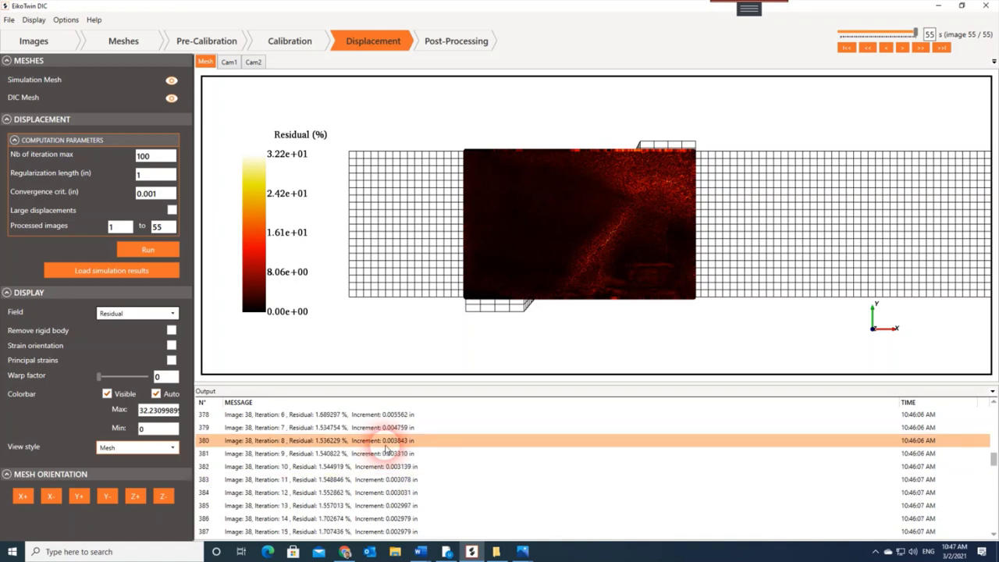
pyautogui.scroll(-1, 384, 448)
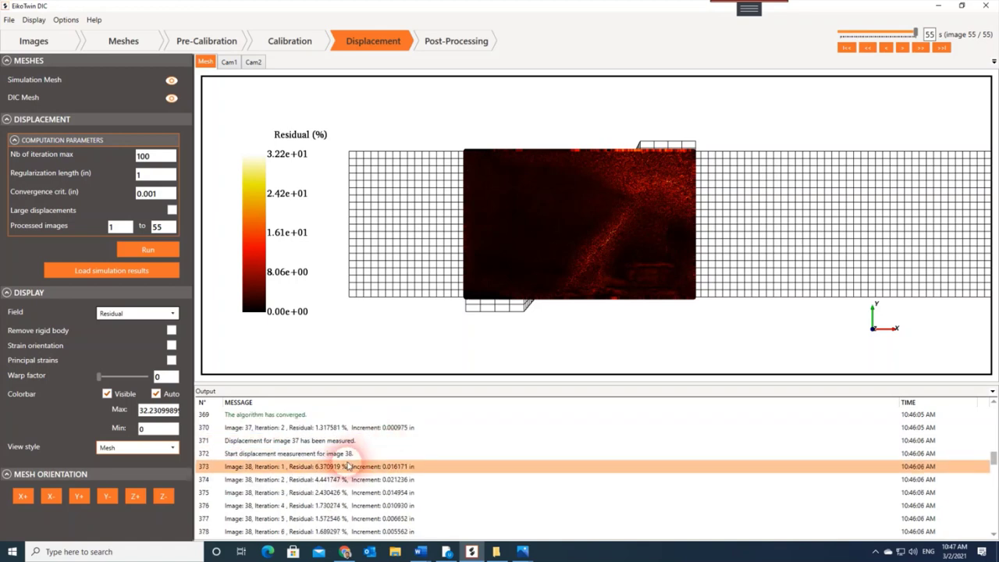
pyautogui.click(408, 479)
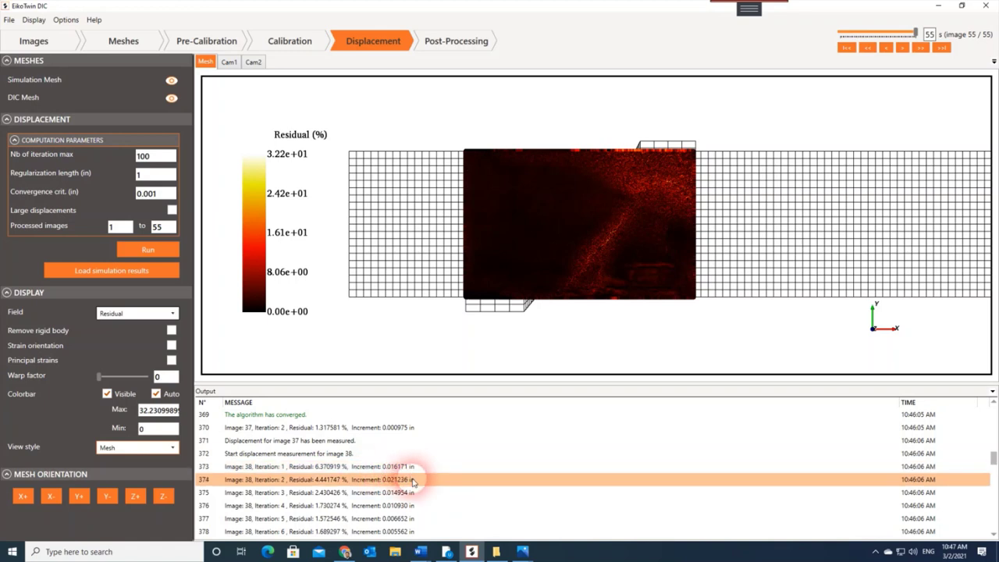
pyautogui.scroll(-1, 412, 486)
pyautogui.click(407, 492)
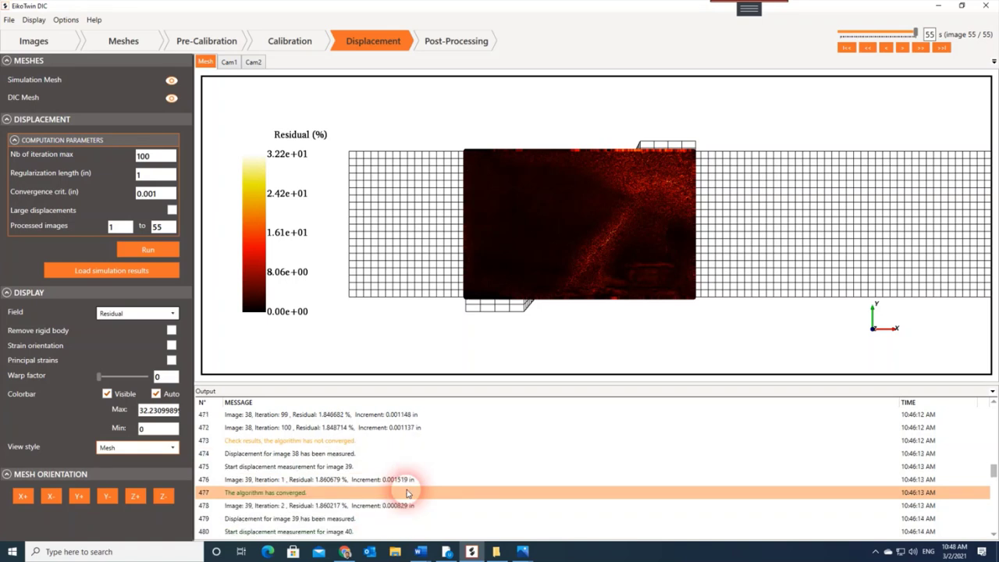
pyautogui.scroll(1, 407, 493)
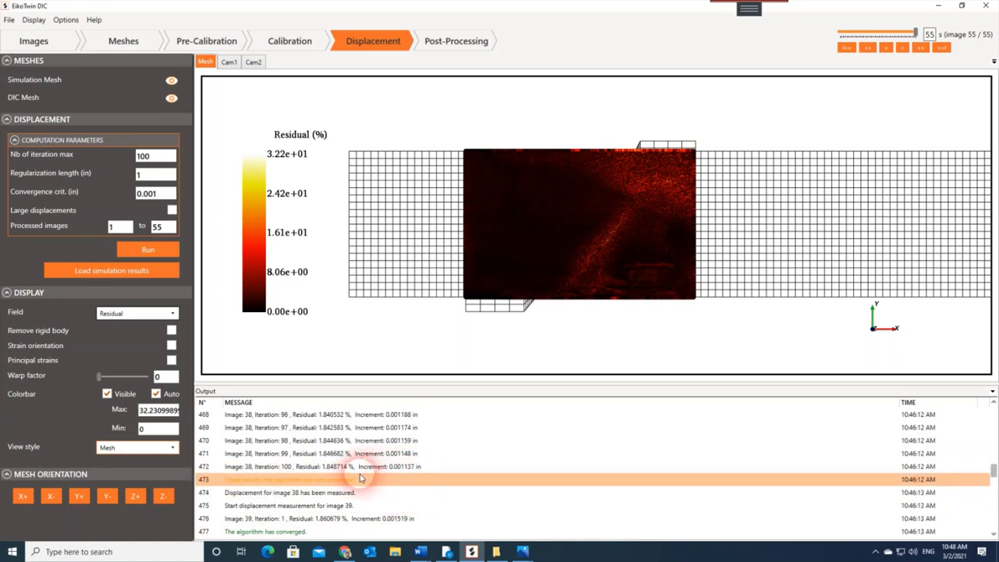
pyautogui.click(281, 478)
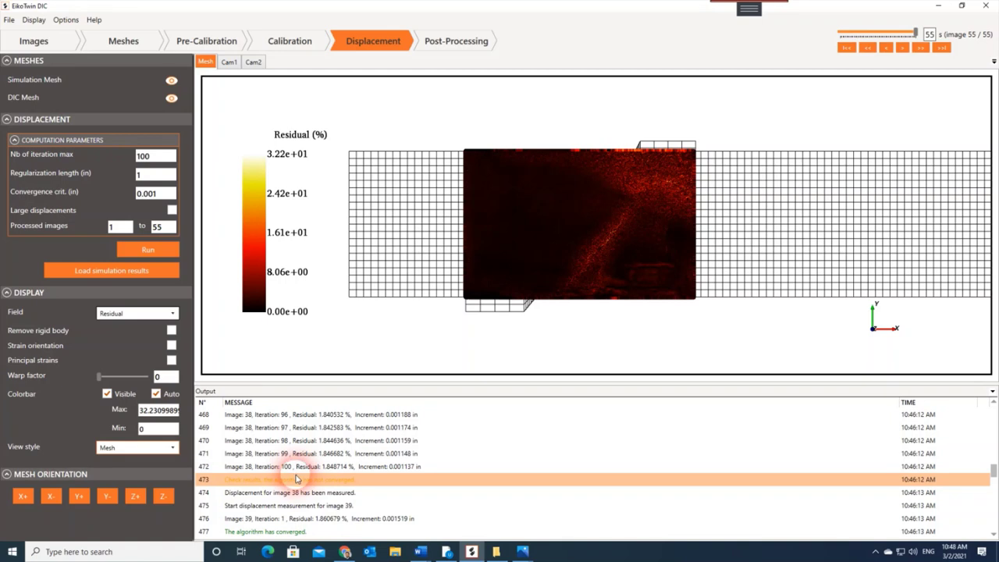
# Step: Scroll to the log's end until it reports 'Displacements computation is done.'
pyautogui.scroll(-3, 296, 479)
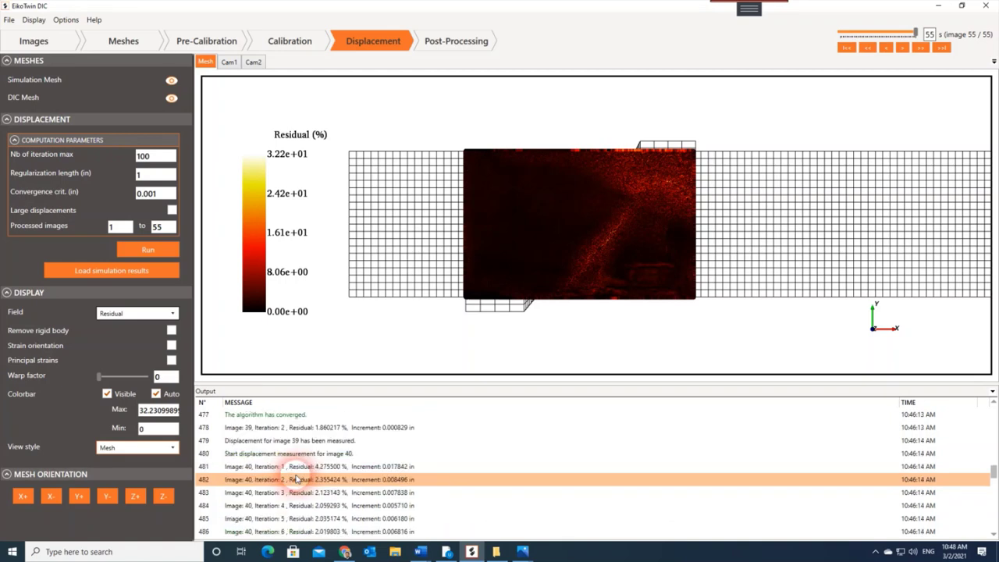
pyautogui.scroll(1, 296, 479)
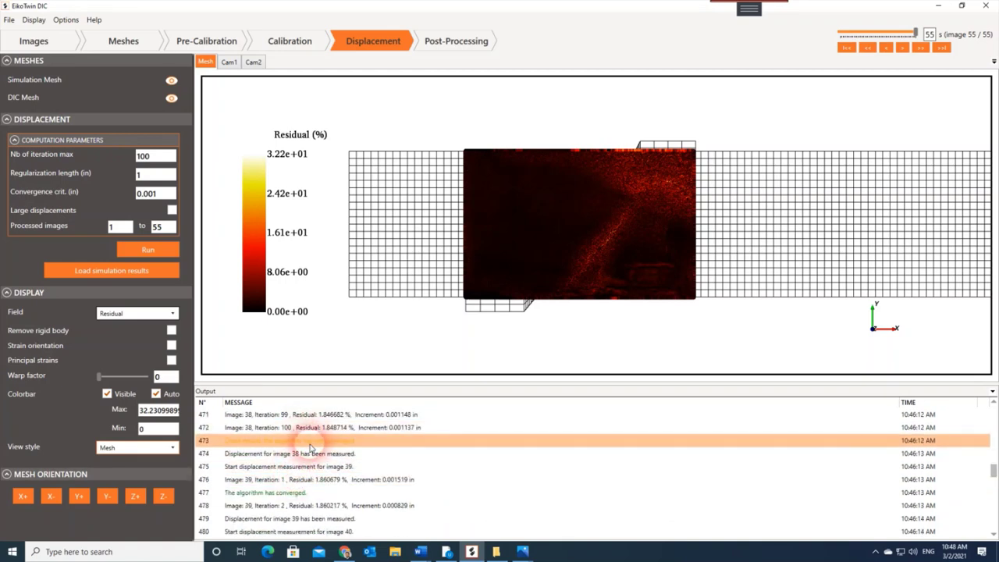
pyautogui.scroll(-19, 309, 457)
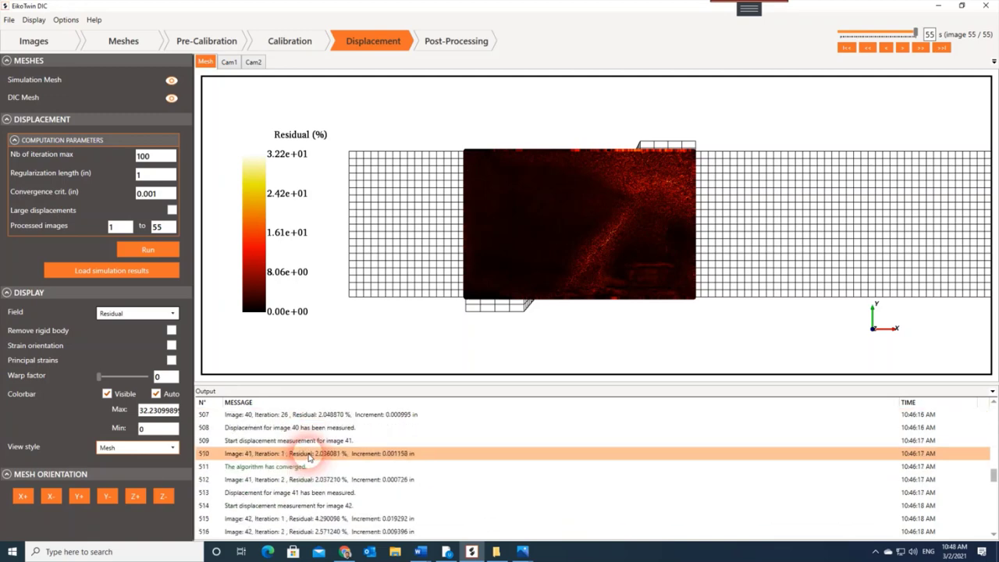
pyautogui.scroll(-20, 309, 457)
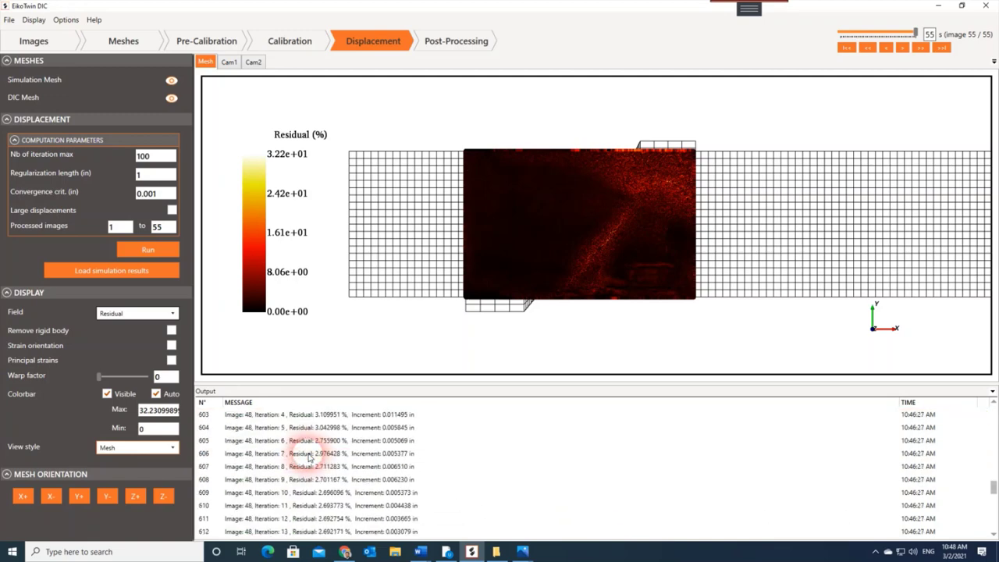
pyautogui.scroll(-19, 309, 457)
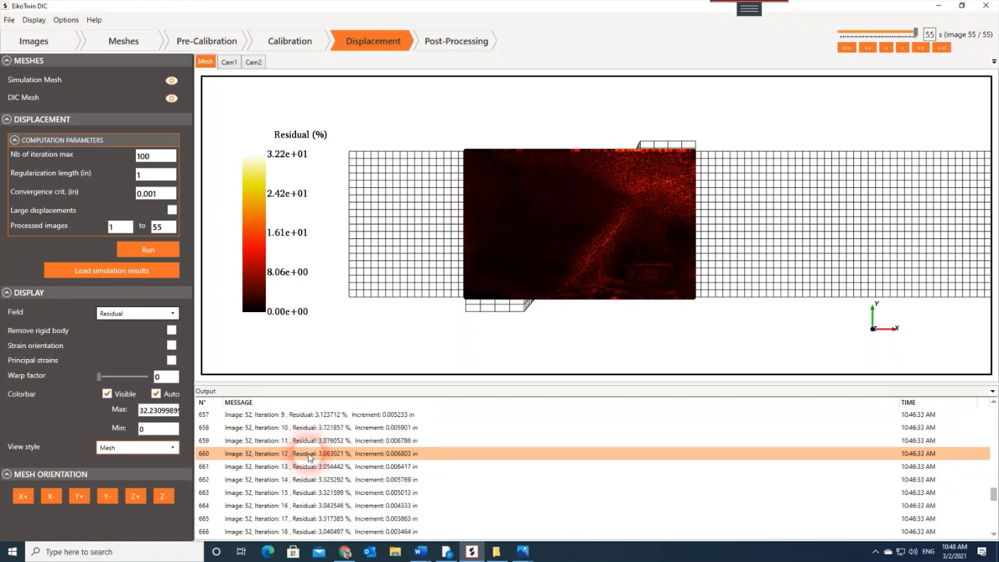
pyautogui.scroll(-8, 309, 458)
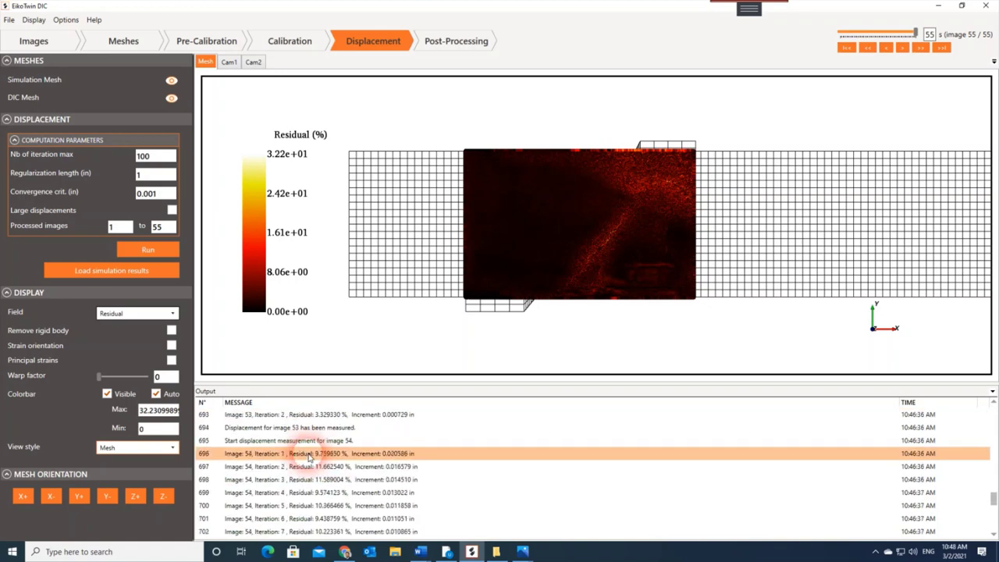
pyautogui.scroll(-9, 277, 465)
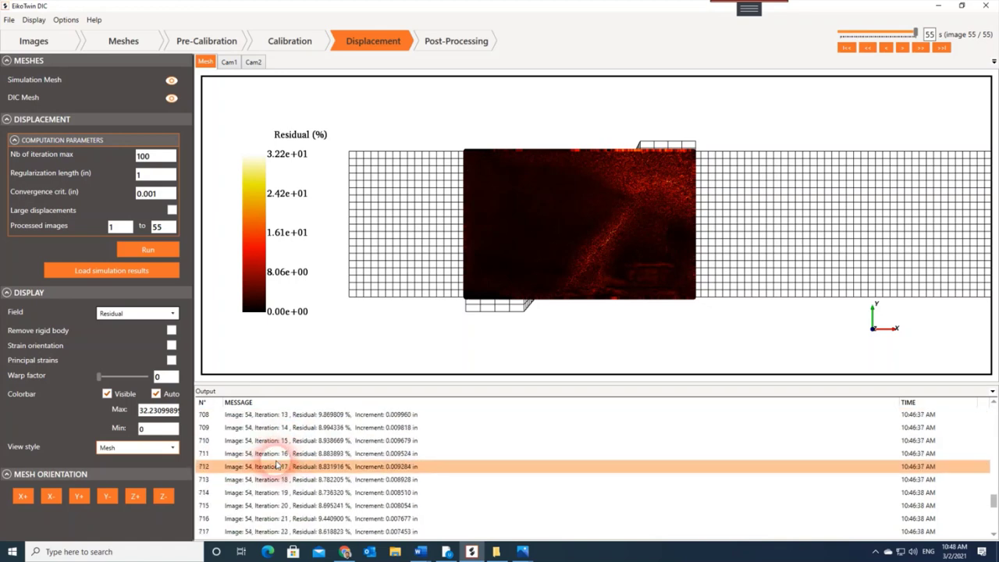
pyautogui.scroll(-17, 277, 465)
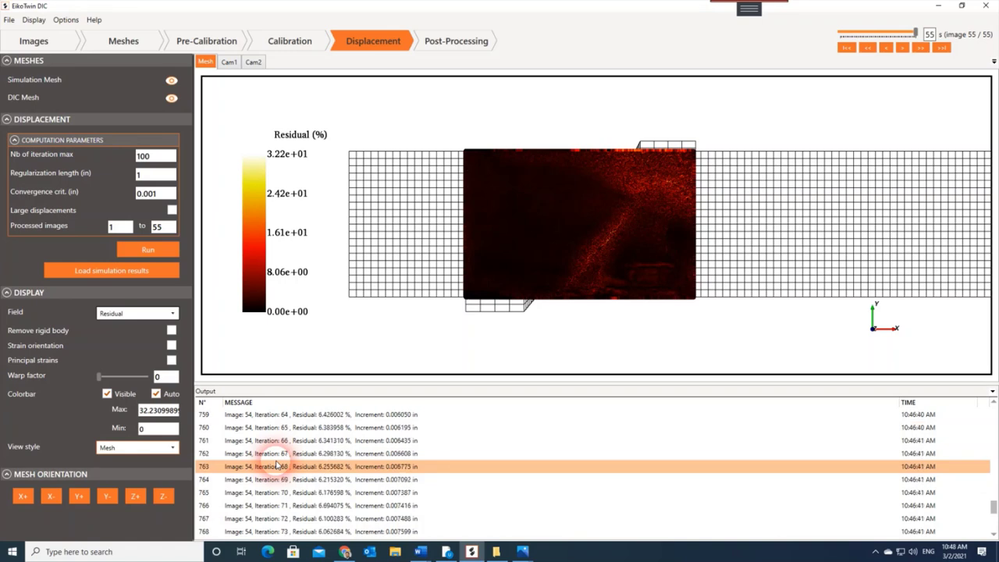
pyautogui.scroll(-7, 277, 463)
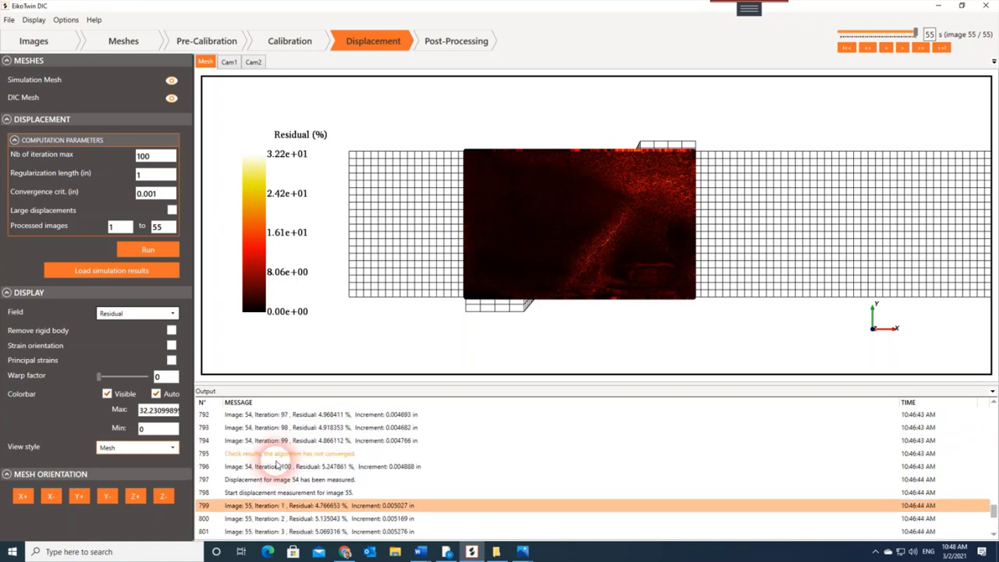
pyautogui.scroll(-18, 279, 461)
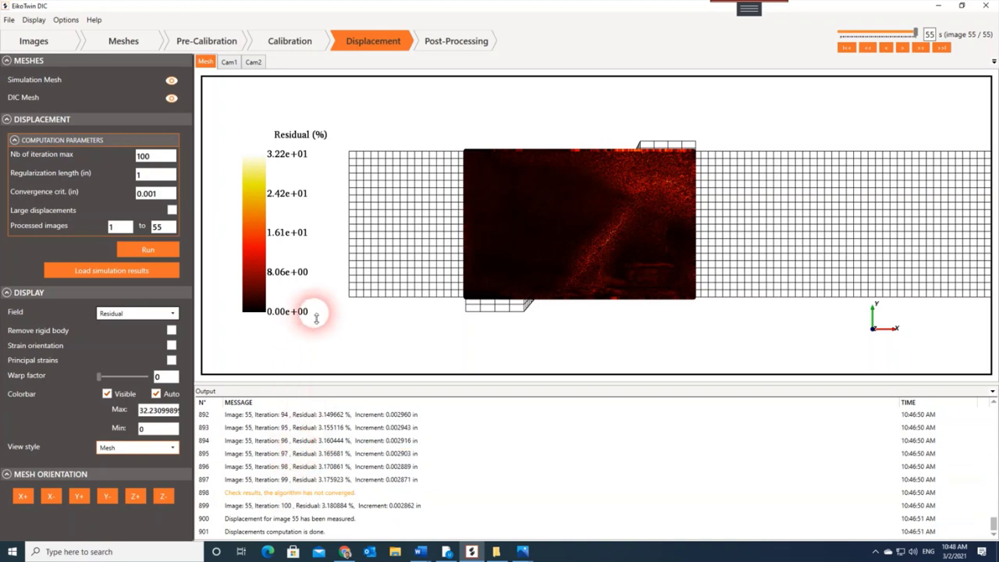
# Step: Change Nb of iteration max from 100 to 250 and rerun displacements for images 1–55
pyautogui.click(157, 158)
pyautogui.moveTo(157, 159); pyautogui.dragTo(135, 158)
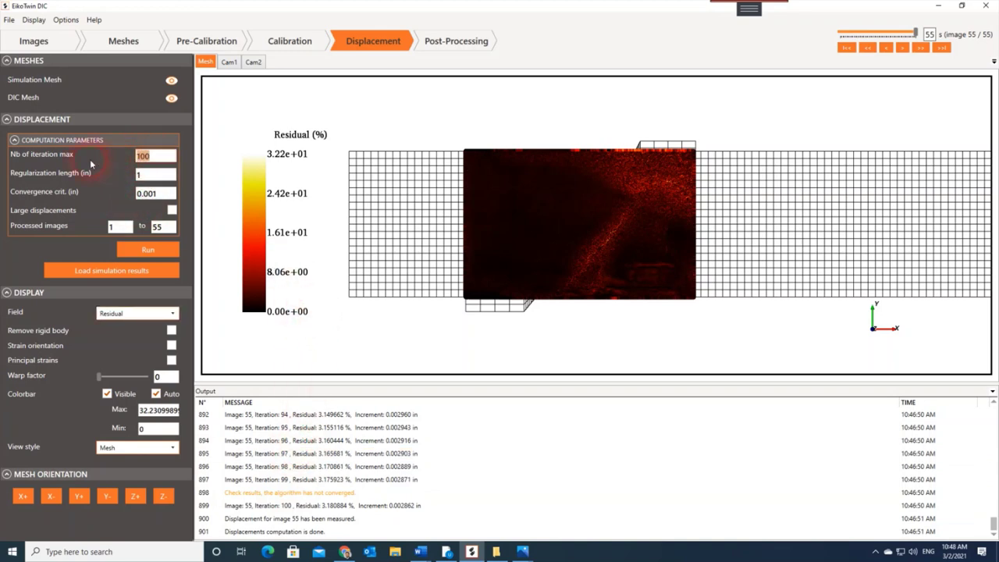
pyautogui.write('2')
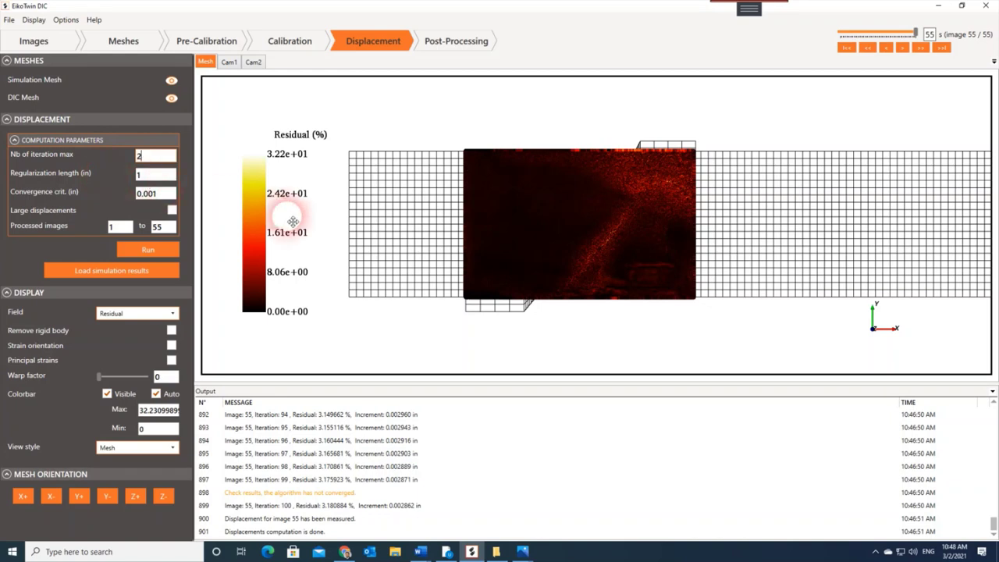
pyautogui.write('50')
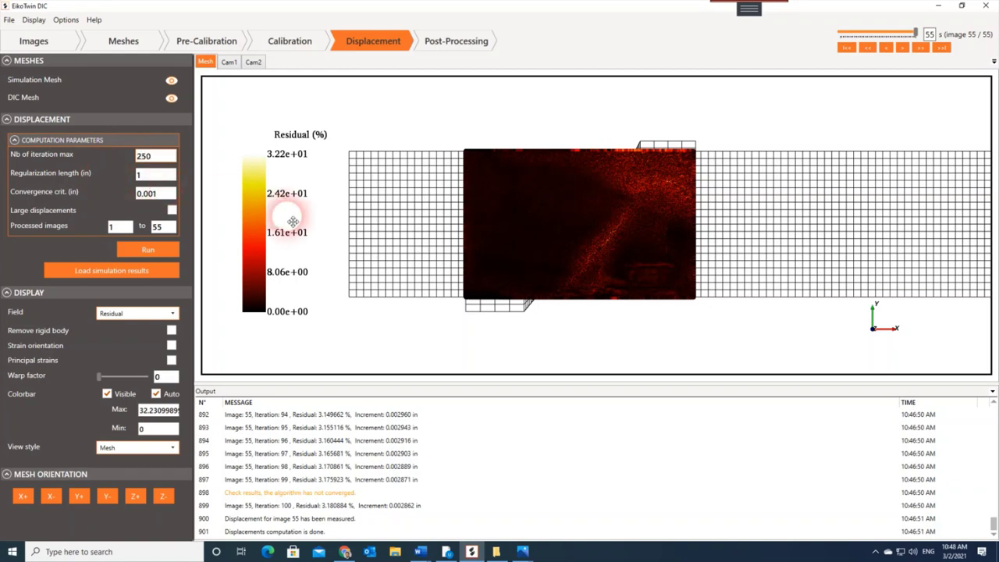
pyautogui.click(156, 249)
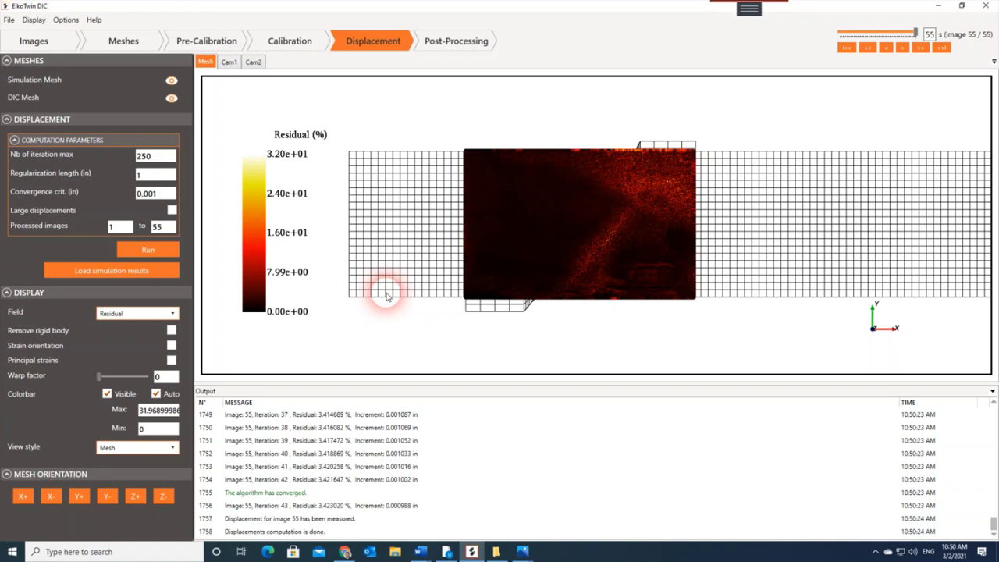
# Step: Plot the Displacement X field on the mesh and move the image slider back to image 1
pyautogui.click(173, 313)
pyautogui.click(125, 338)
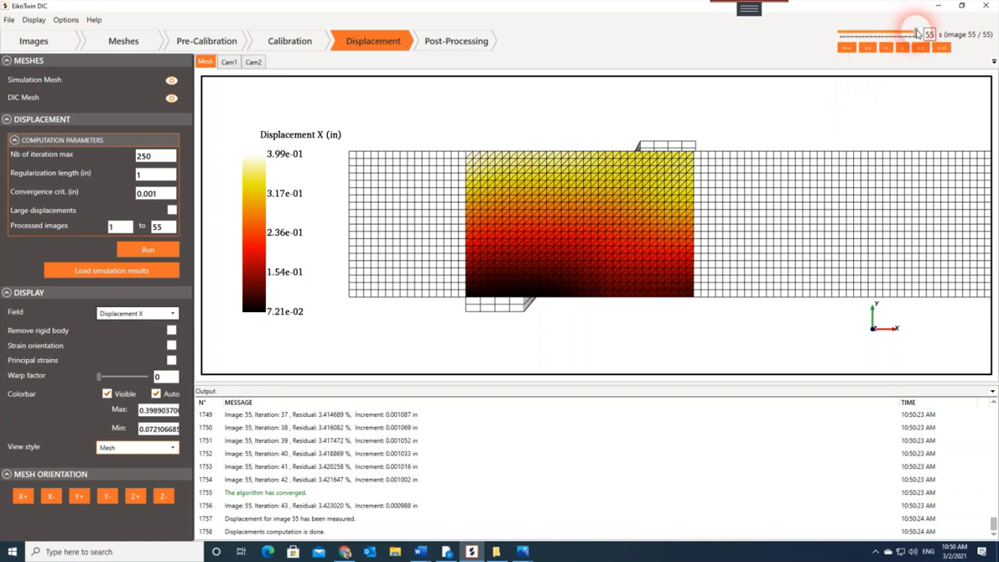
pyautogui.moveTo(917, 34); pyautogui.dragTo(814, 39)
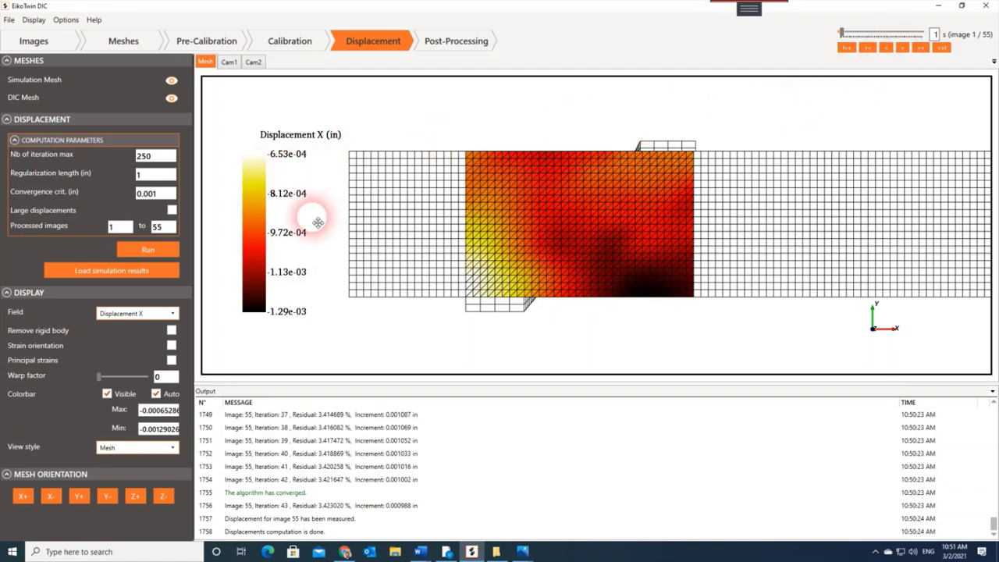
# Step: Advance through the Displacement X plots one image at a time with the '>' button
pyautogui.click(905, 48)
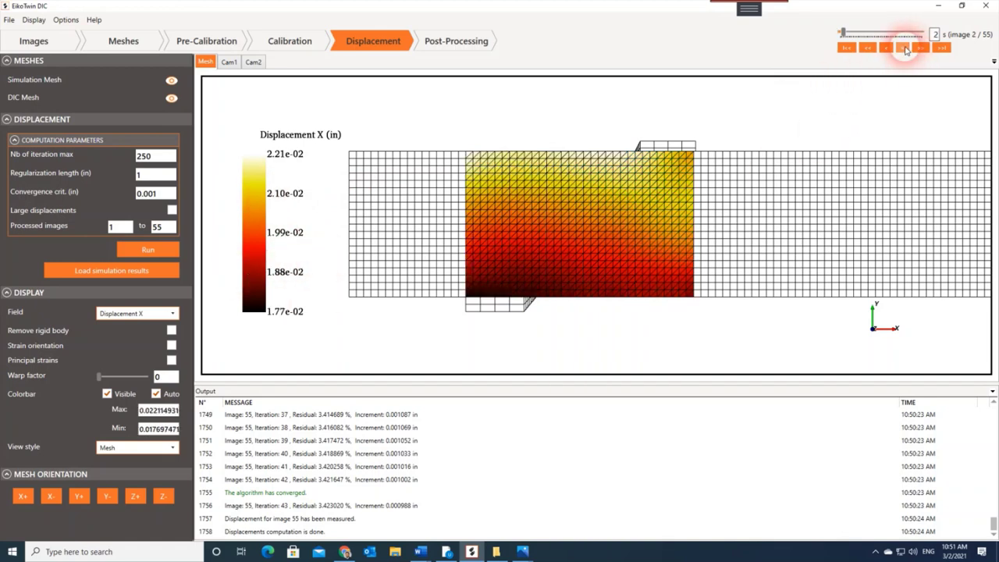
pyautogui.click(904, 48)
pyautogui.click(904, 48)
pyautogui.click(904, 48)
pyautogui.click(904, 49)
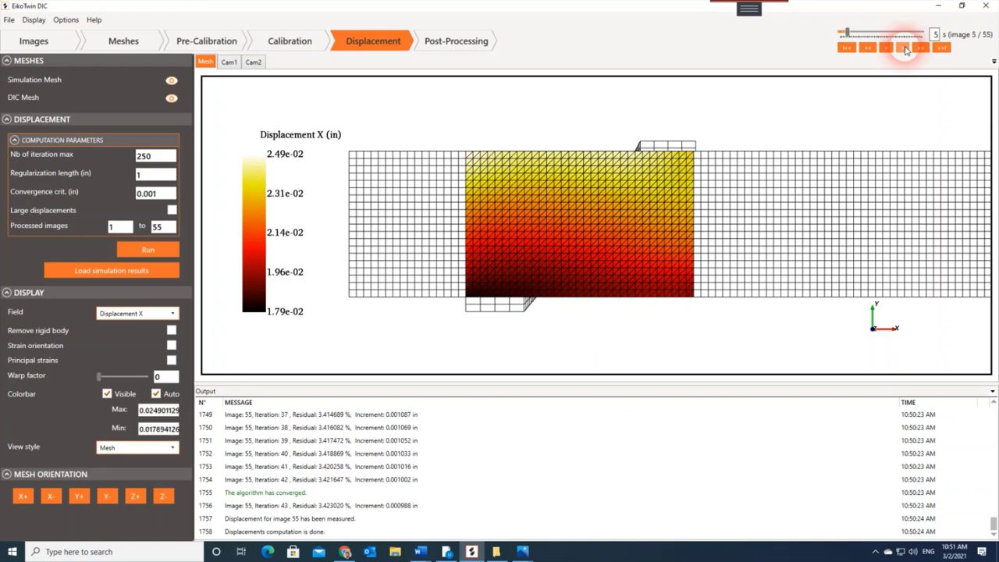
pyautogui.click(905, 49)
pyautogui.click(904, 48)
pyautogui.click(904, 48)
pyautogui.click(904, 49)
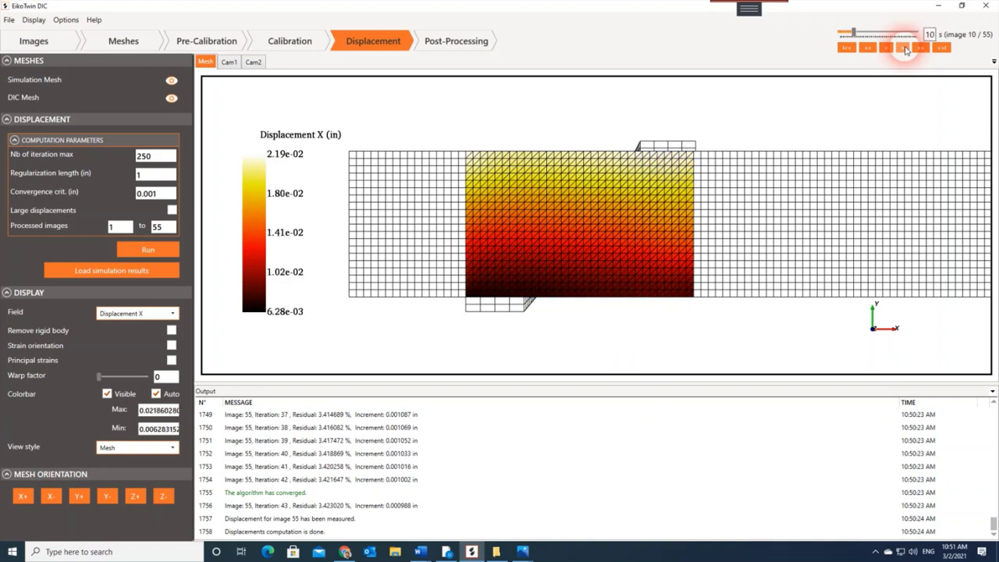
pyautogui.click(904, 48)
pyautogui.click(904, 49)
pyautogui.click(904, 48)
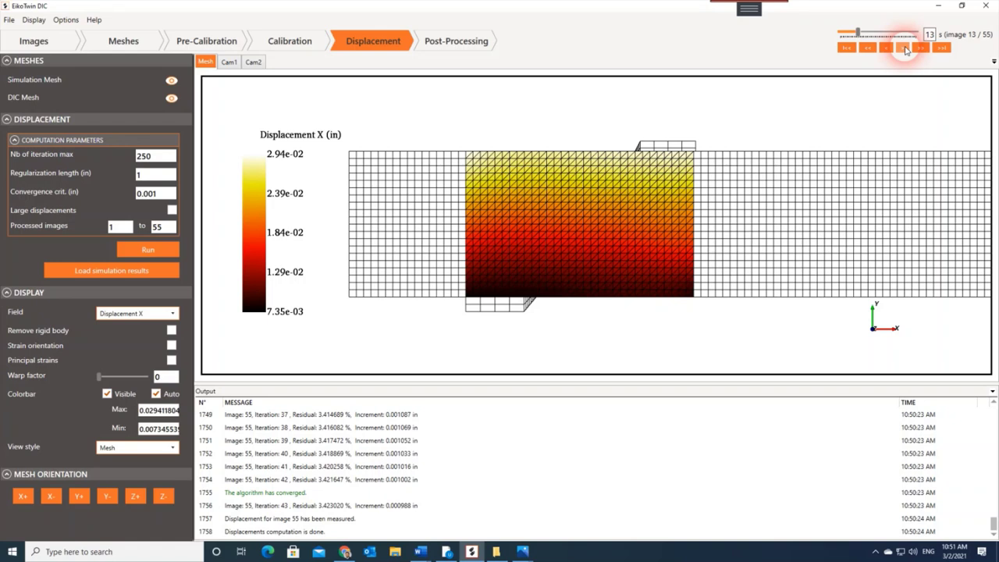
pyautogui.click(904, 48)
pyautogui.click(904, 49)
pyautogui.click(904, 48)
pyautogui.click(904, 48)
pyautogui.click(904, 48)
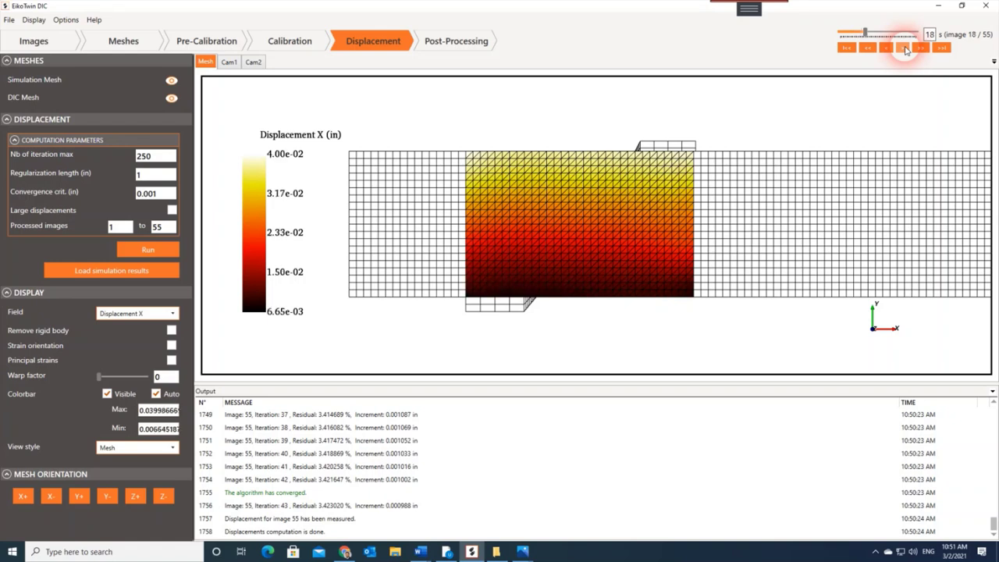
pyautogui.click(904, 49)
pyautogui.click(904, 49)
pyautogui.click(904, 48)
pyautogui.click(904, 48)
pyautogui.click(904, 48)
pyautogui.click(904, 48)
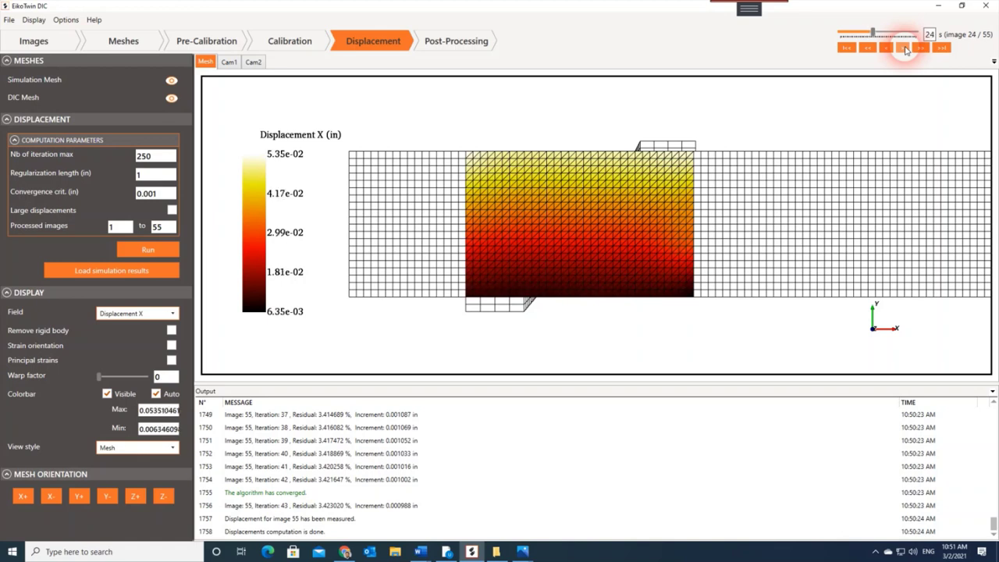
pyautogui.click(904, 48)
pyautogui.click(905, 49)
pyautogui.click(904, 48)
pyautogui.click(904, 48)
pyautogui.click(904, 48)
pyautogui.click(904, 48)
pyautogui.click(904, 48)
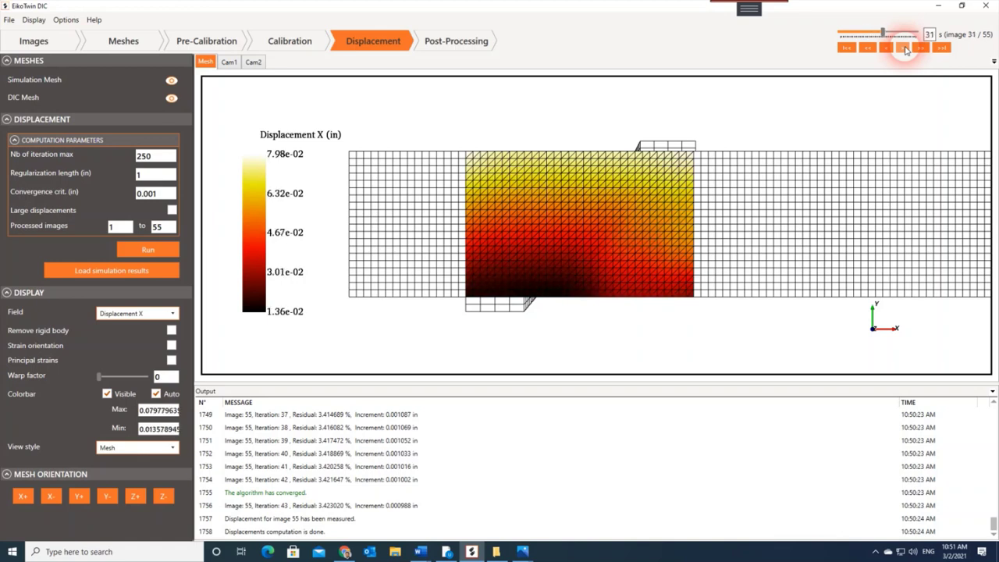
pyautogui.click(904, 48)
pyautogui.click(905, 49)
pyautogui.click(904, 48)
pyautogui.click(904, 48)
pyautogui.click(904, 49)
pyautogui.click(904, 48)
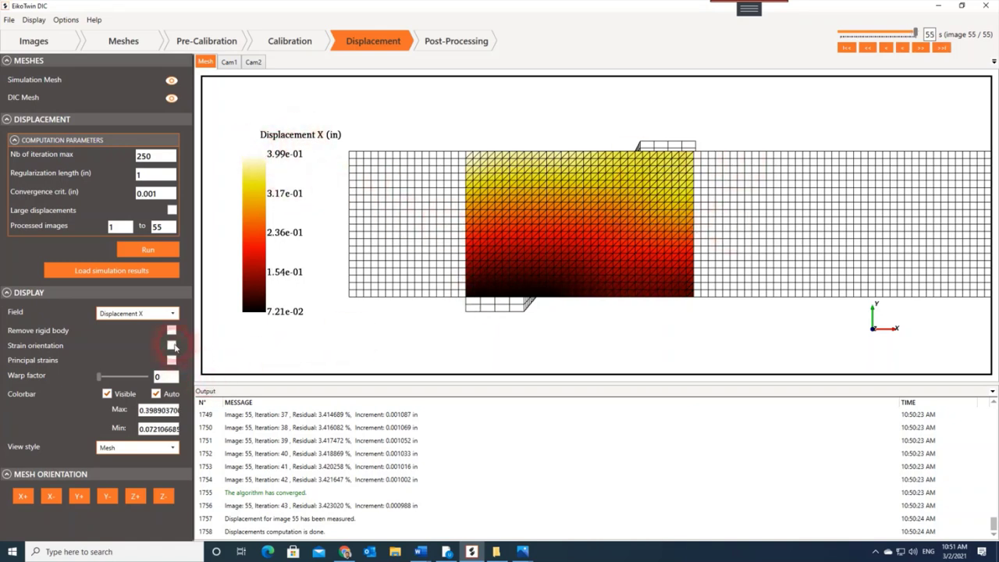
# Step: Display Displacement Y, Displacement Z, Normal displacement and Magnitude fields in turn on the mesh
pyautogui.click(147, 313)
pyautogui.click(137, 353)
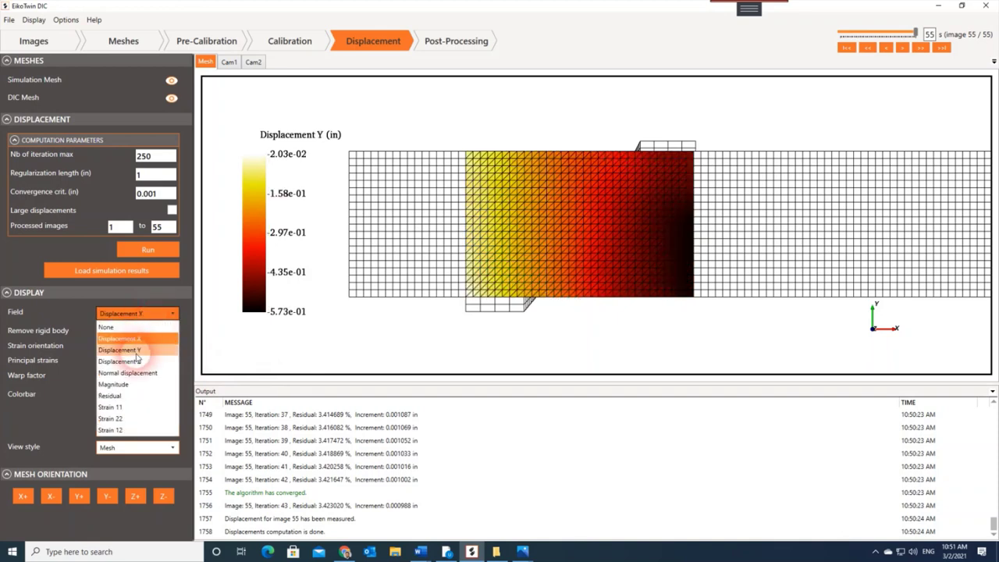
pyautogui.click(137, 313)
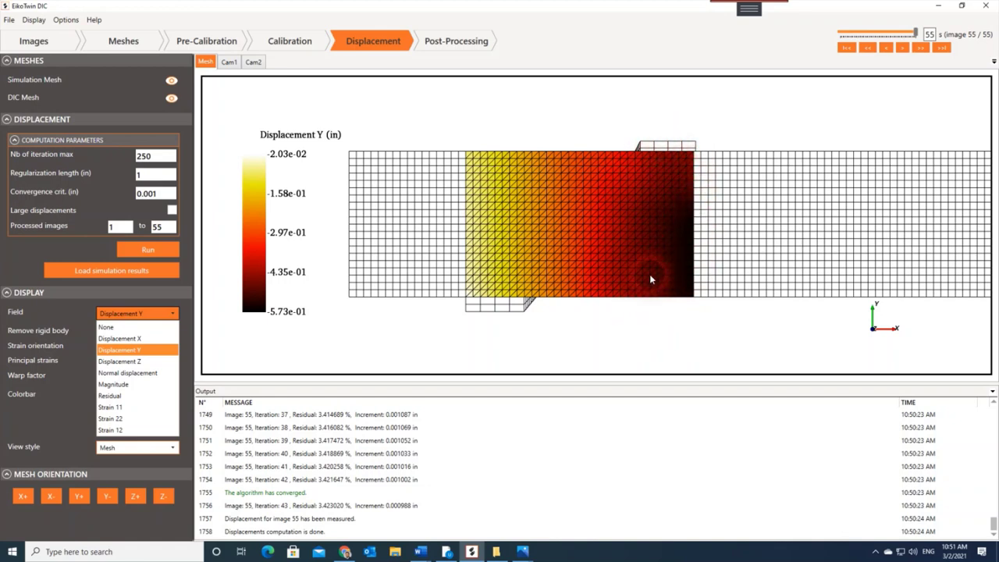
pyautogui.click(148, 362)
pyautogui.click(162, 314)
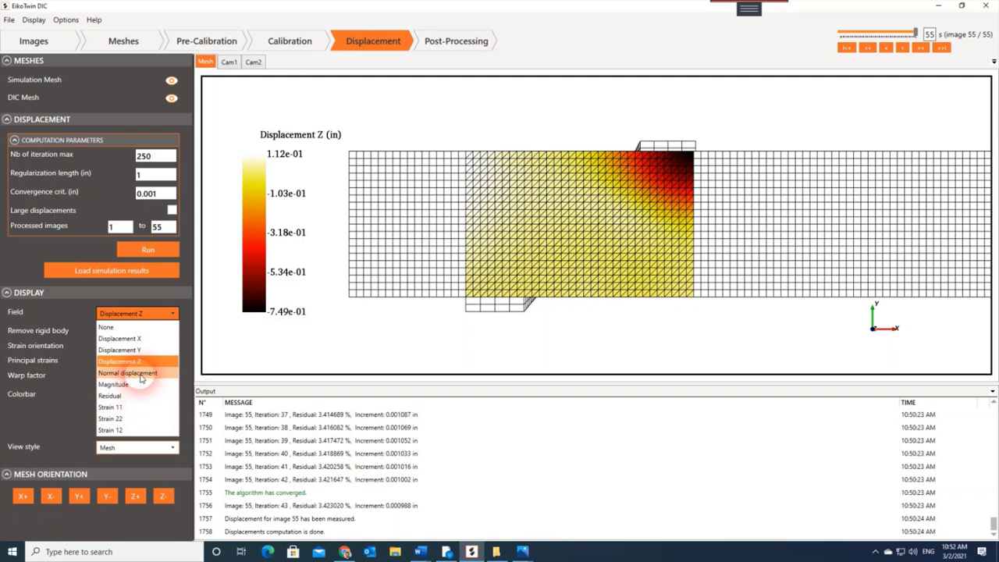
pyautogui.click(127, 373)
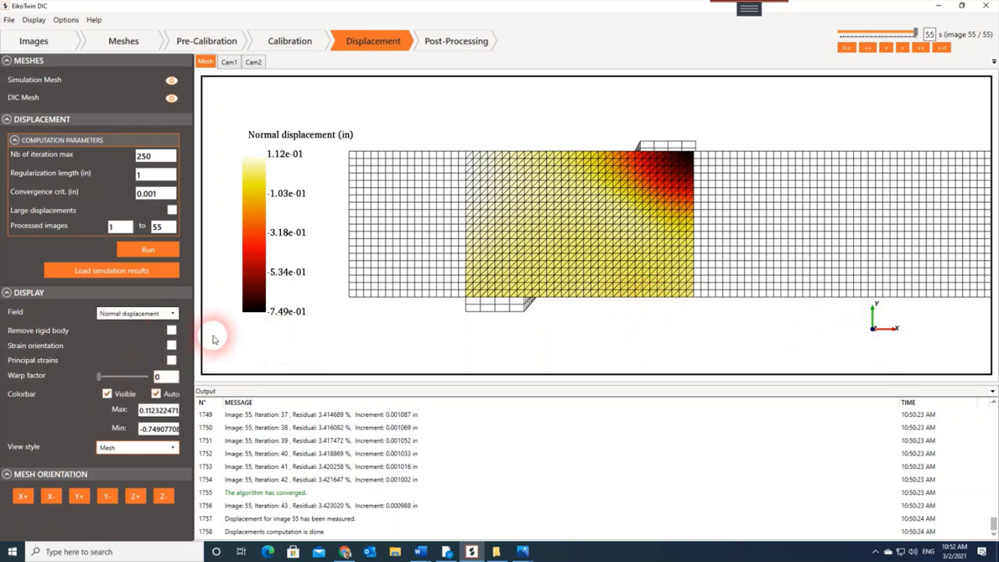
pyautogui.click(152, 315)
pyautogui.click(138, 385)
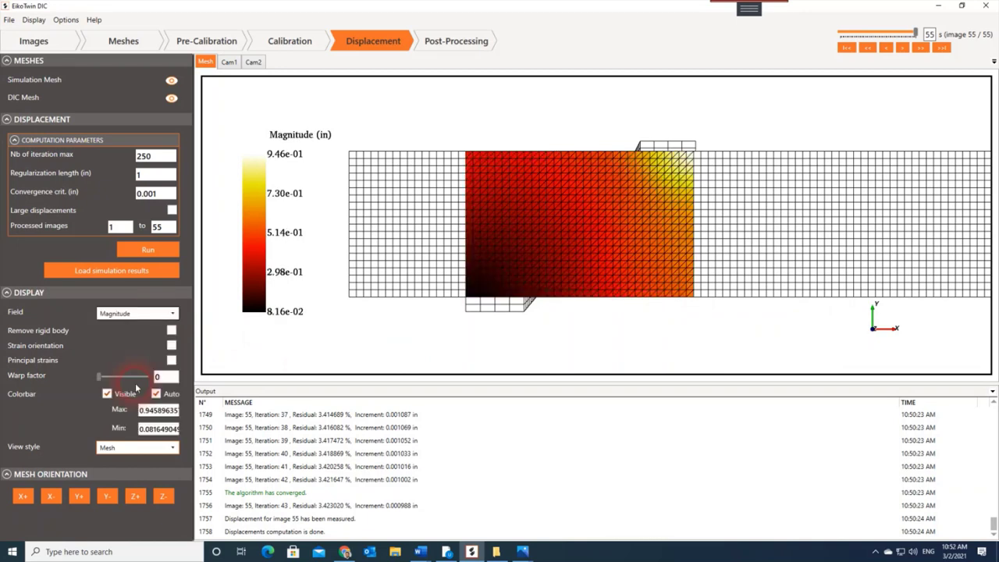
# Step: Show the Residual (%) field and step back several images with the '<' button
pyautogui.click(143, 316)
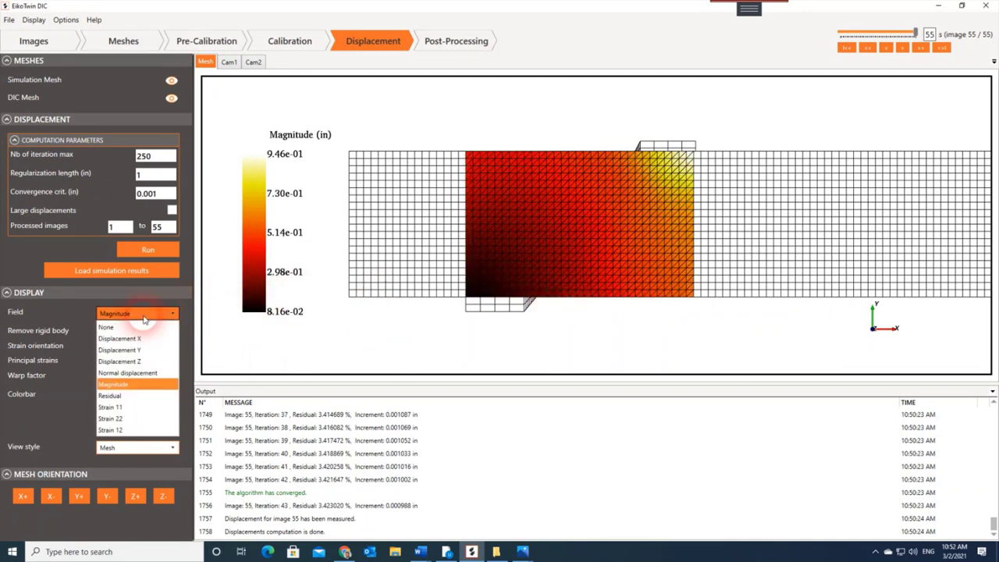
pyautogui.click(125, 396)
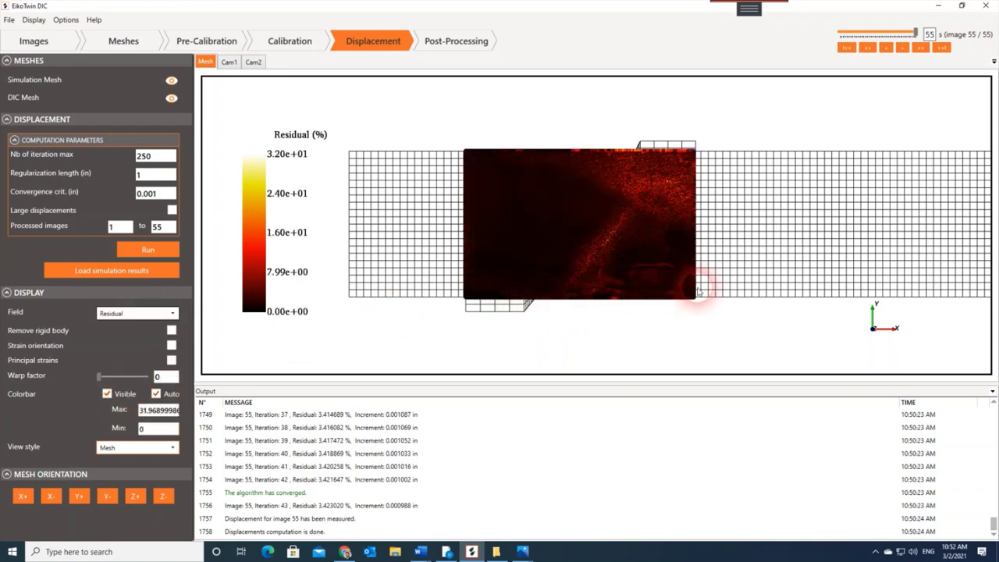
pyautogui.click(884, 49)
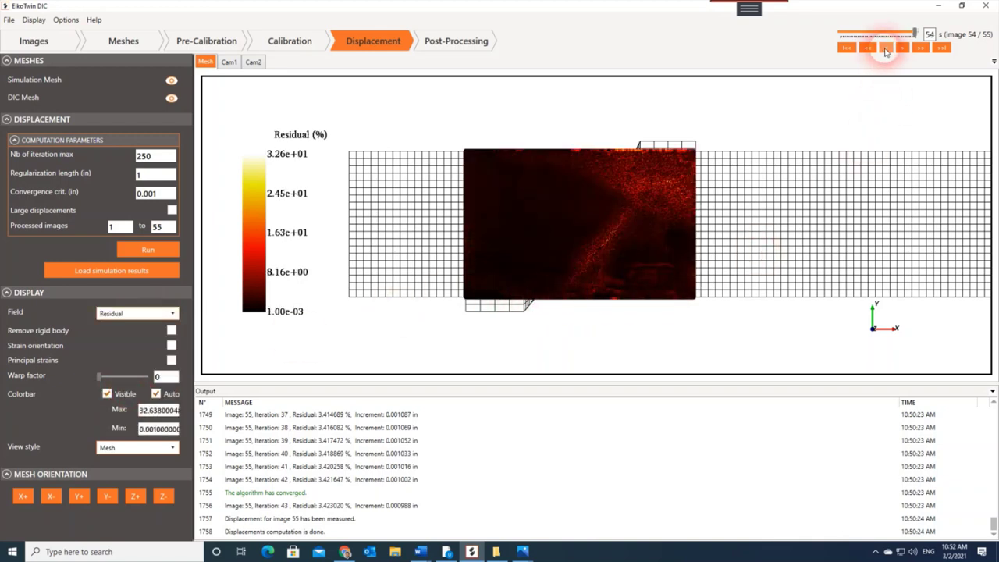
pyautogui.click(884, 49)
pyautogui.click(884, 49)
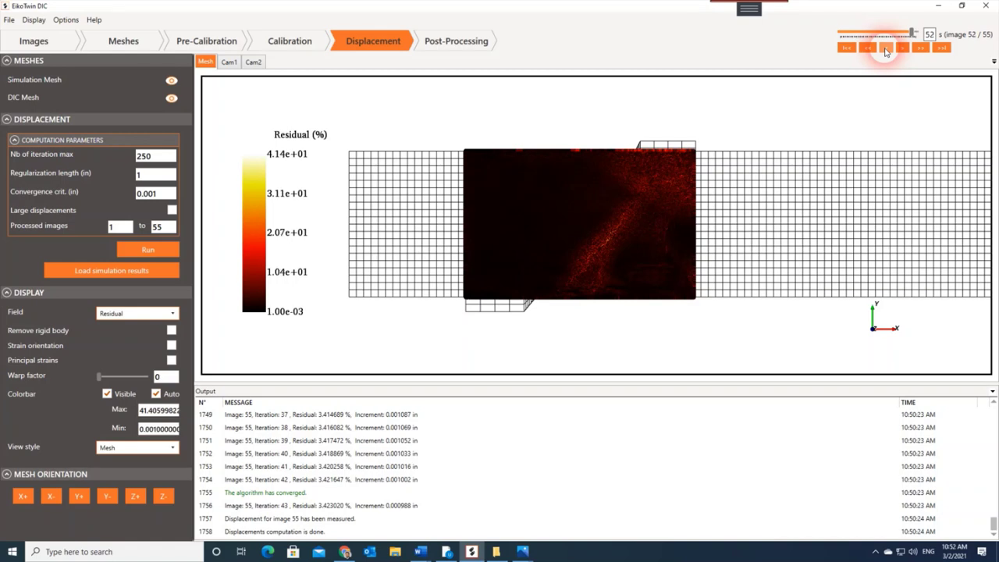
pyautogui.click(886, 50)
pyautogui.click(886, 50)
pyautogui.click(885, 50)
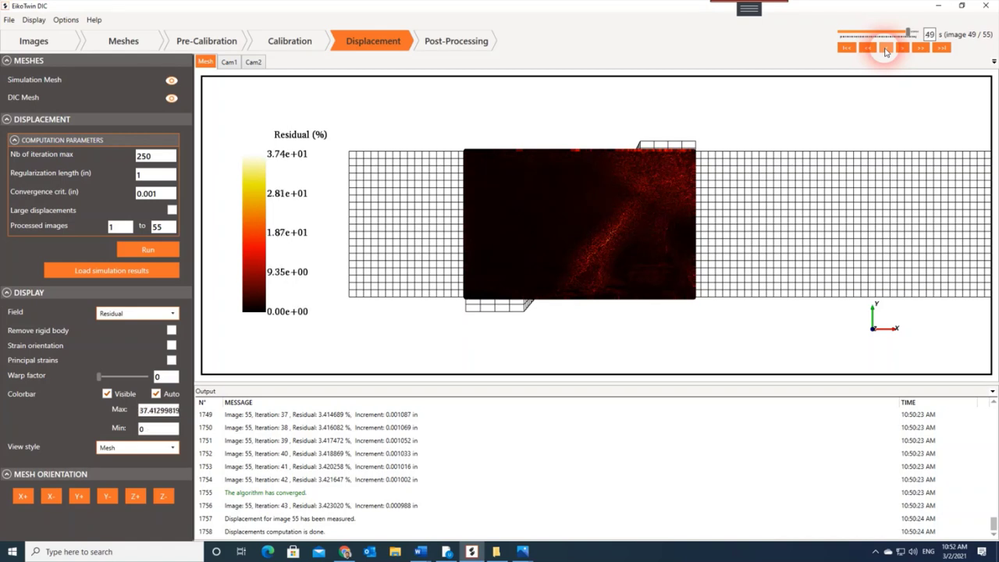
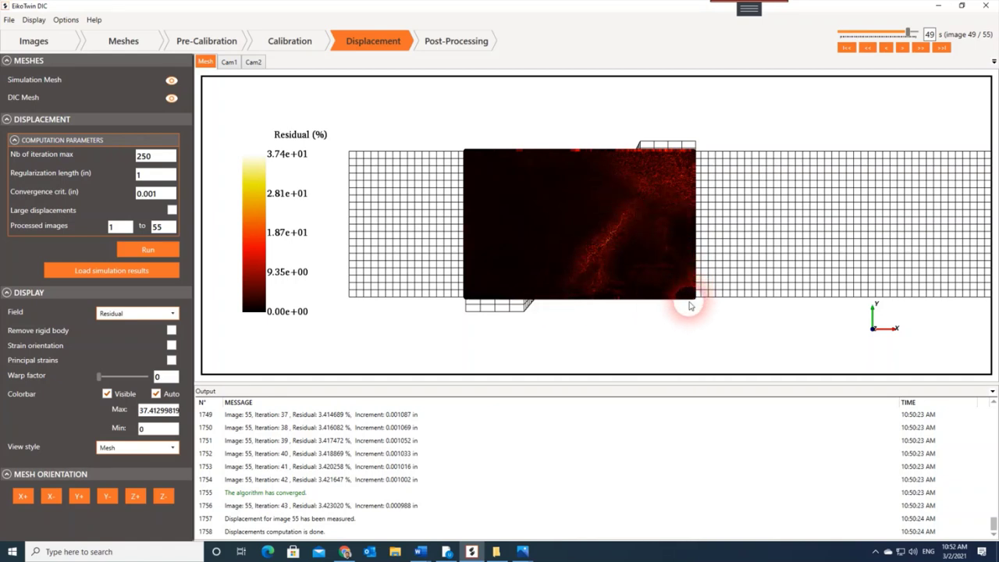
# Step: Show the Strain 11 field and try the principal strain and strain orientation overlays
pyautogui.click(162, 312)
pyautogui.click(125, 408)
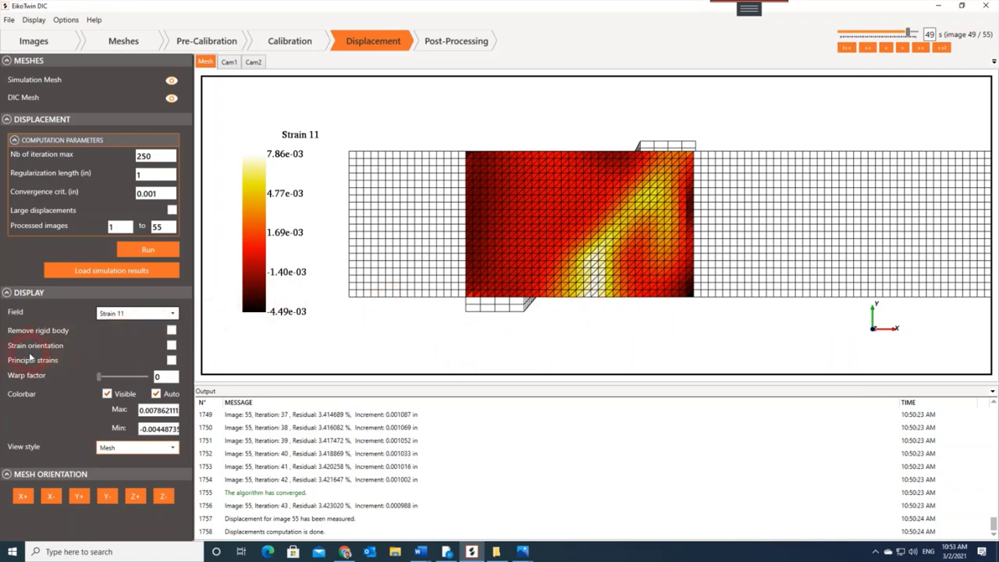
pyautogui.click(171, 361)
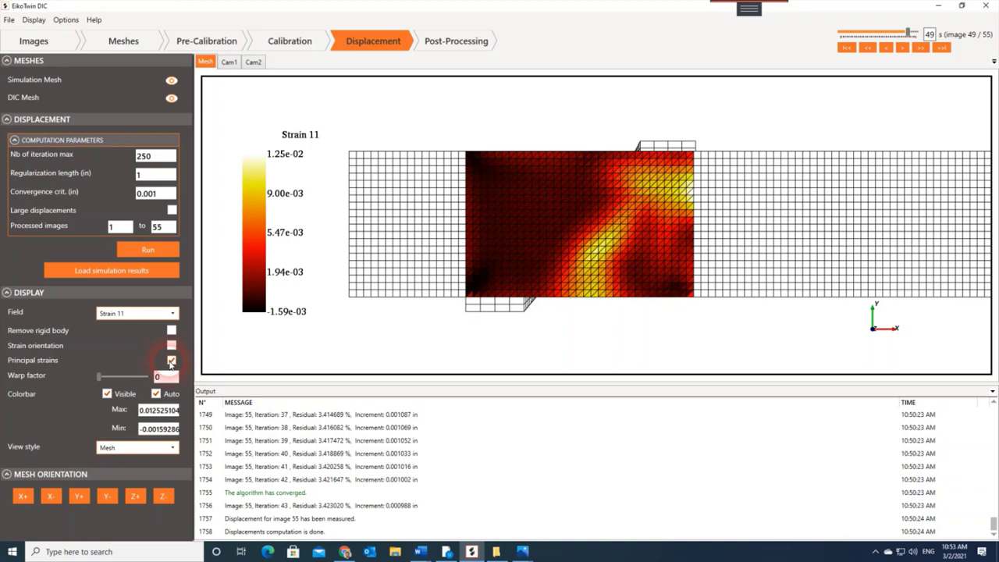
pyautogui.click(171, 362)
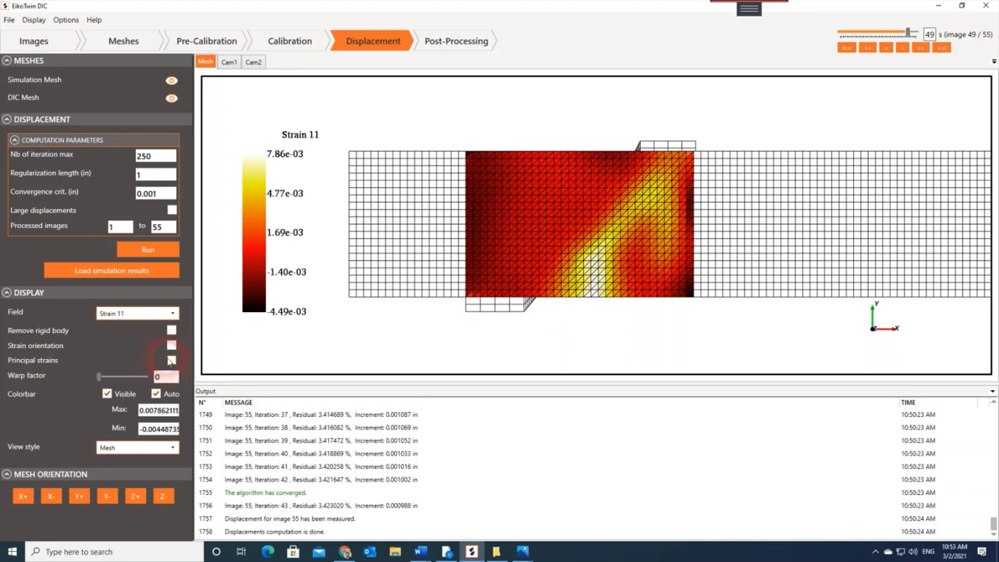
pyautogui.click(170, 345)
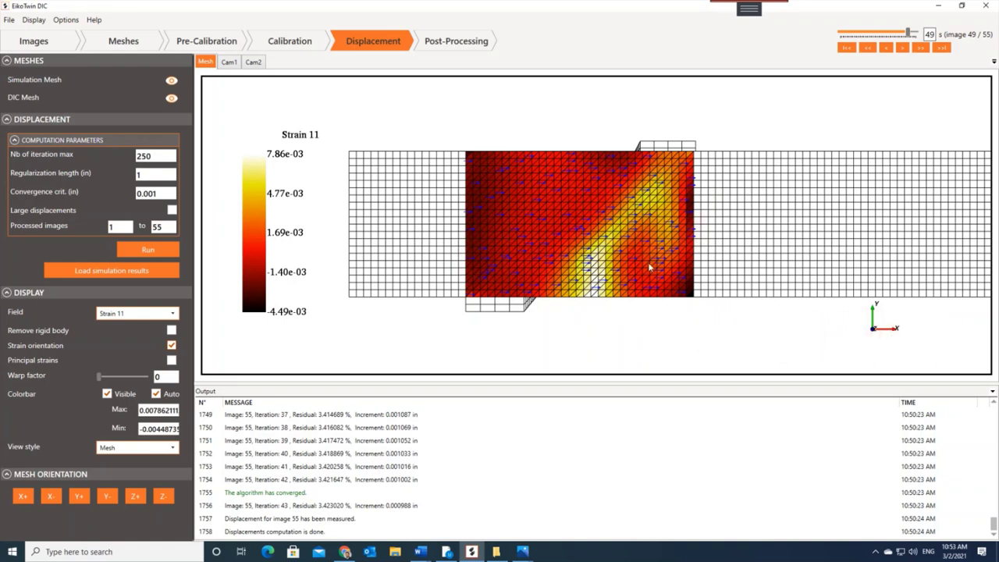
pyautogui.click(172, 360)
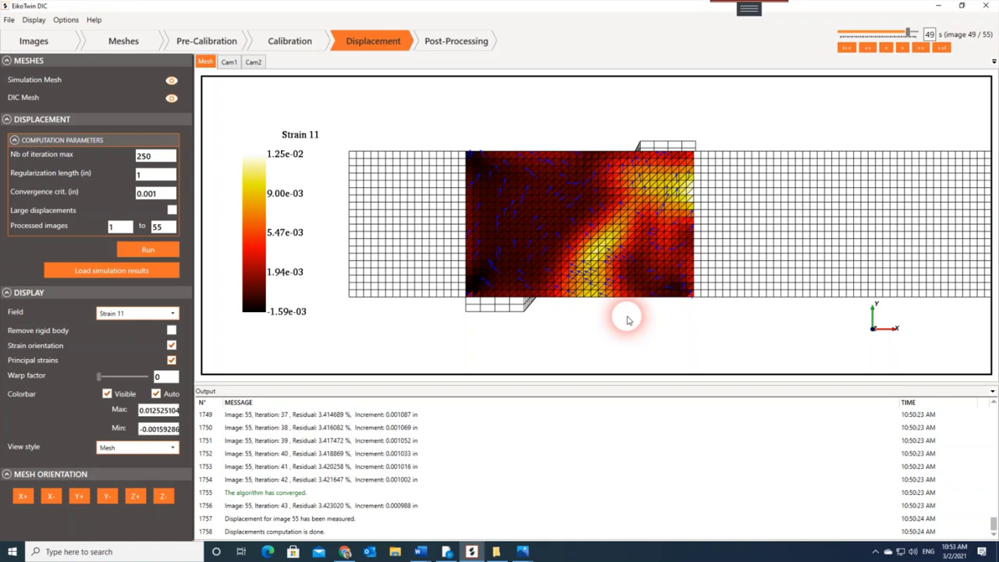
# Step: Advance to image 52, hide both overlays, and subtract rigid body motion
pyautogui.click(902, 49)
pyautogui.click(902, 49)
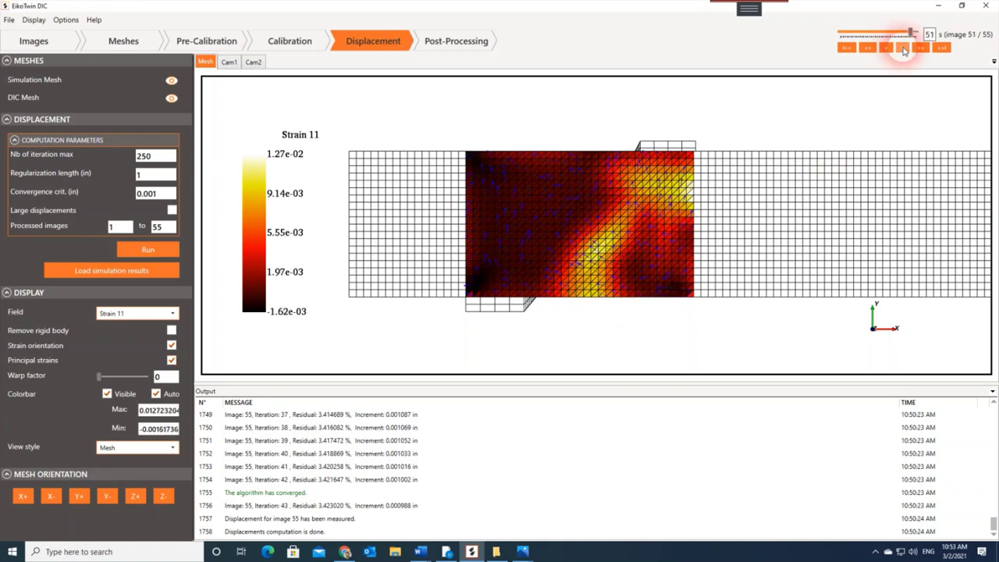
pyautogui.click(902, 48)
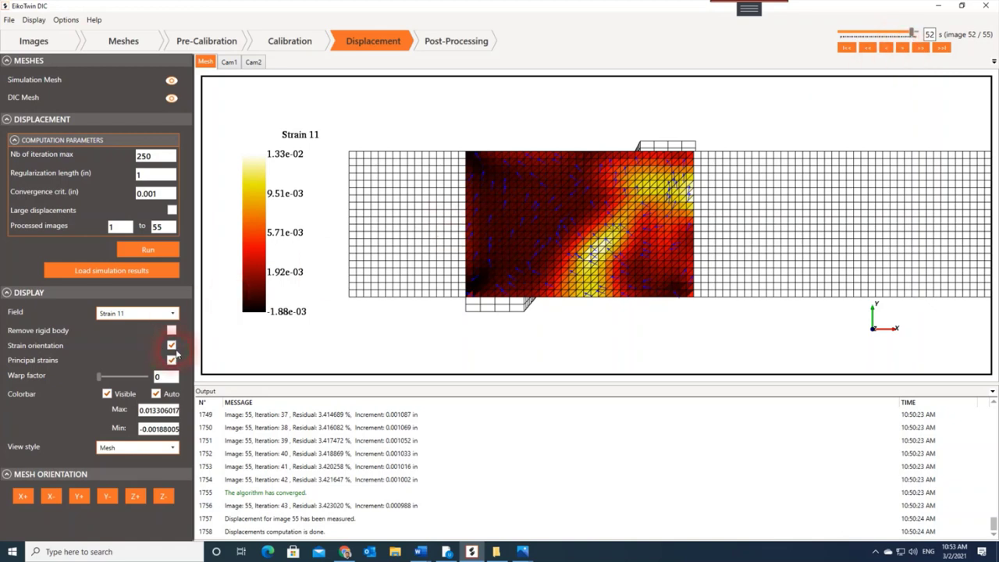
pyautogui.click(172, 344)
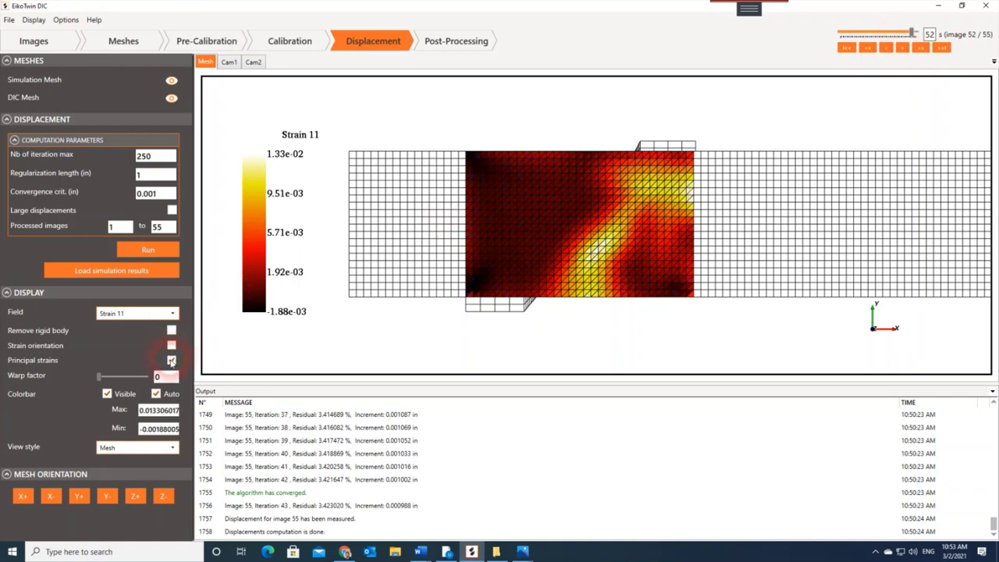
pyautogui.click(171, 360)
pyautogui.click(172, 330)
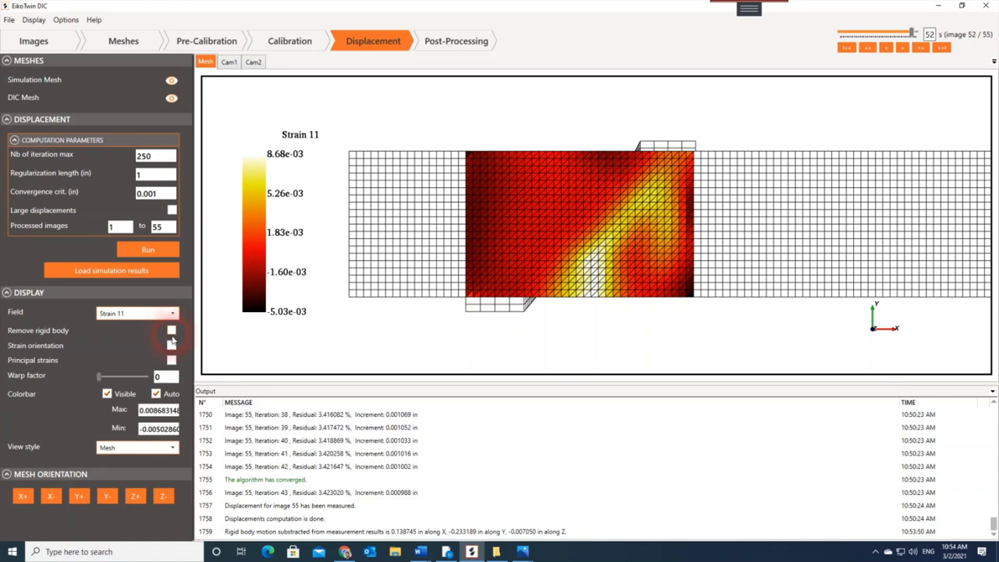
# Step: Compare the Displacement Y field with and without rigid body motion, ending with it included
pyautogui.click(171, 331)
pyautogui.click(164, 316)
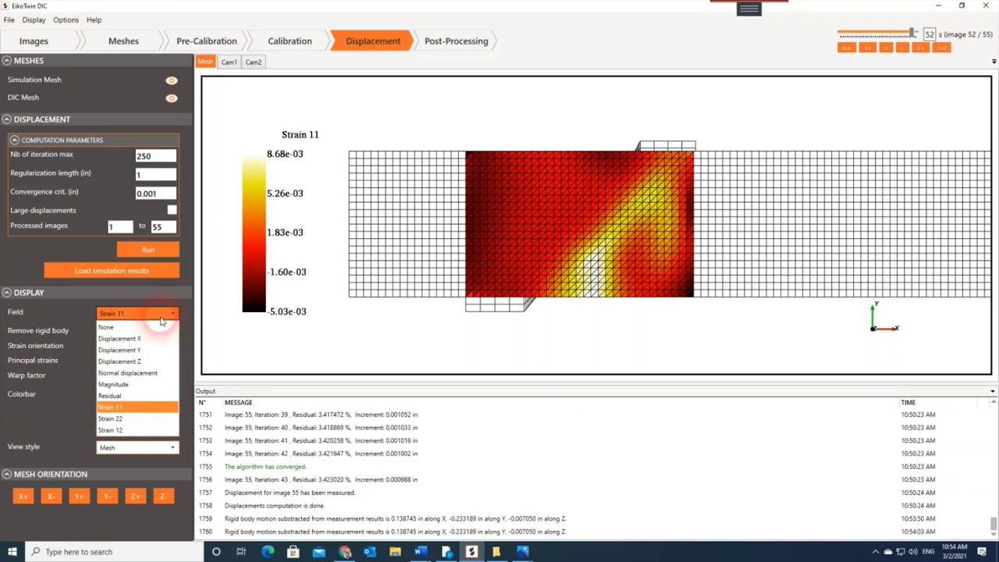
pyautogui.click(147, 351)
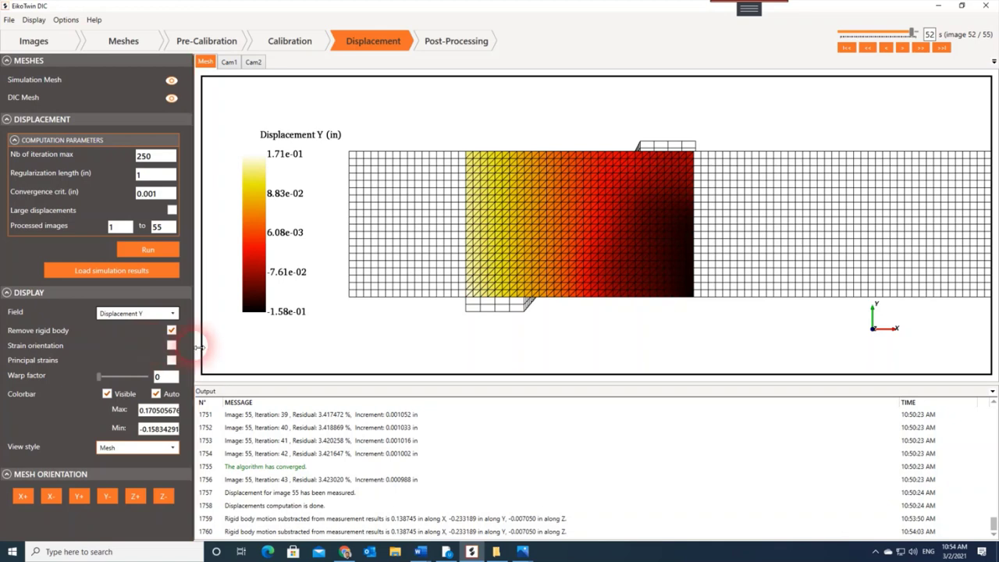
pyautogui.click(171, 330)
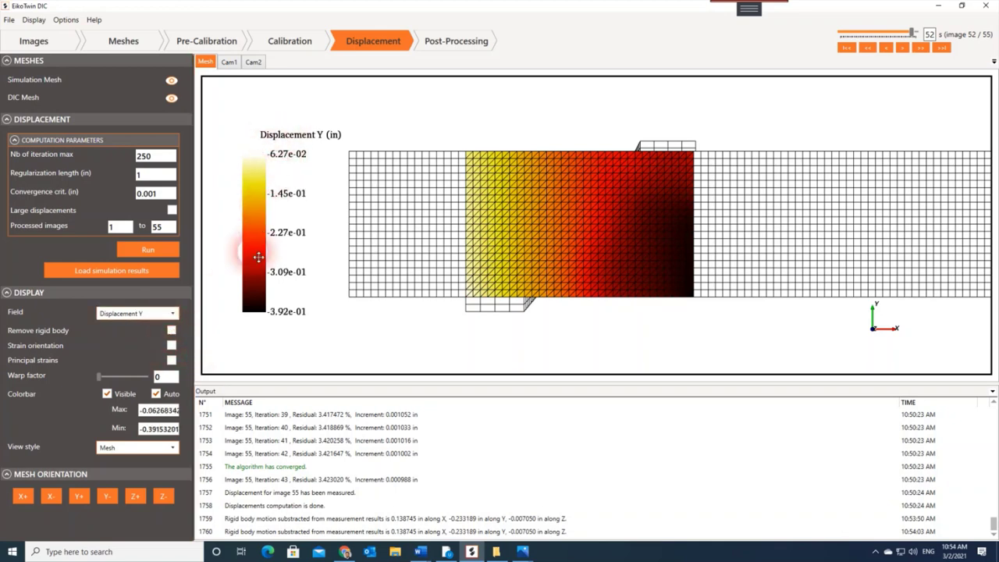
pyautogui.click(172, 330)
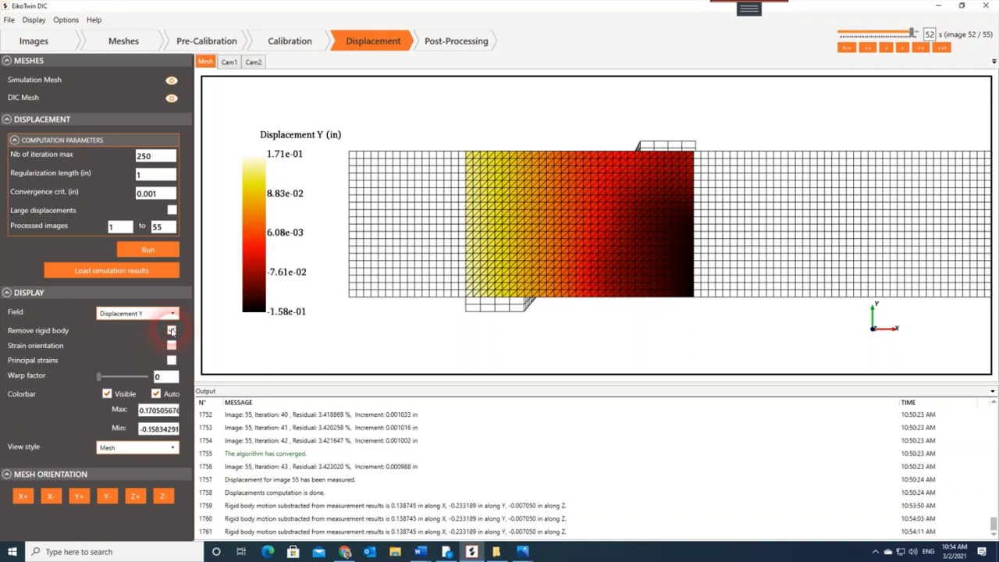
pyautogui.click(171, 330)
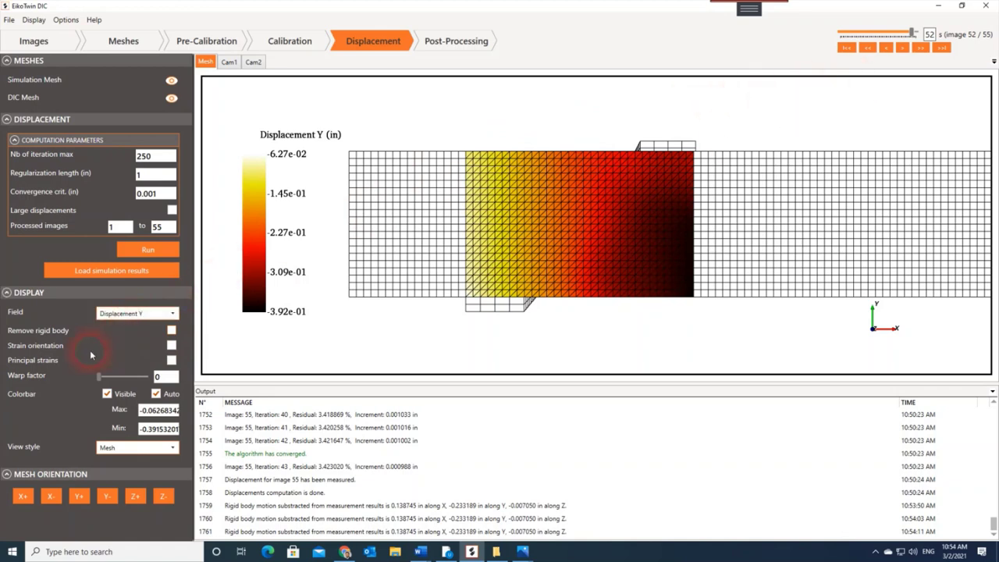
# Step: Switch the field to Strain 22, then Strain 12, and move the time slider to image 32
pyautogui.click(150, 314)
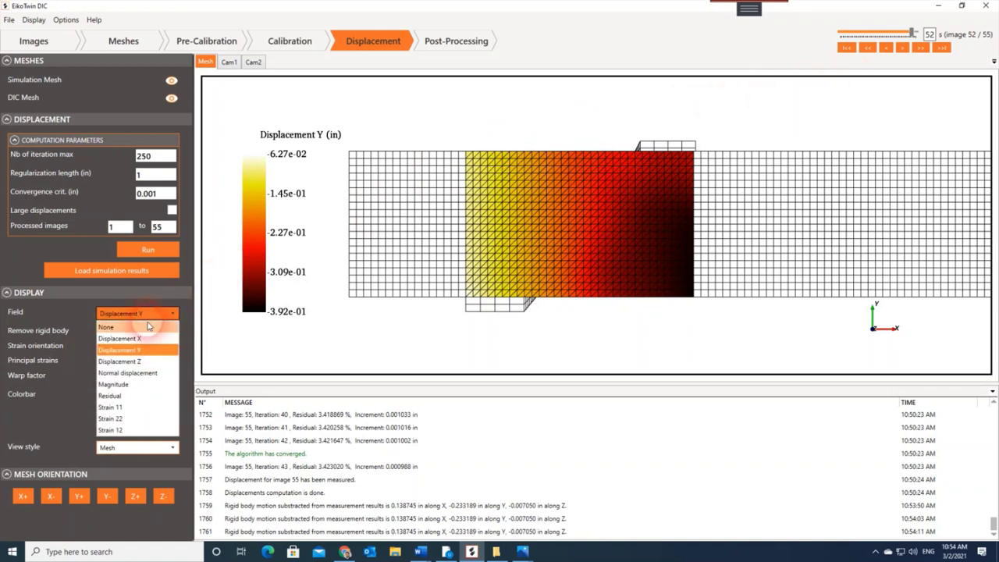
pyautogui.click(134, 419)
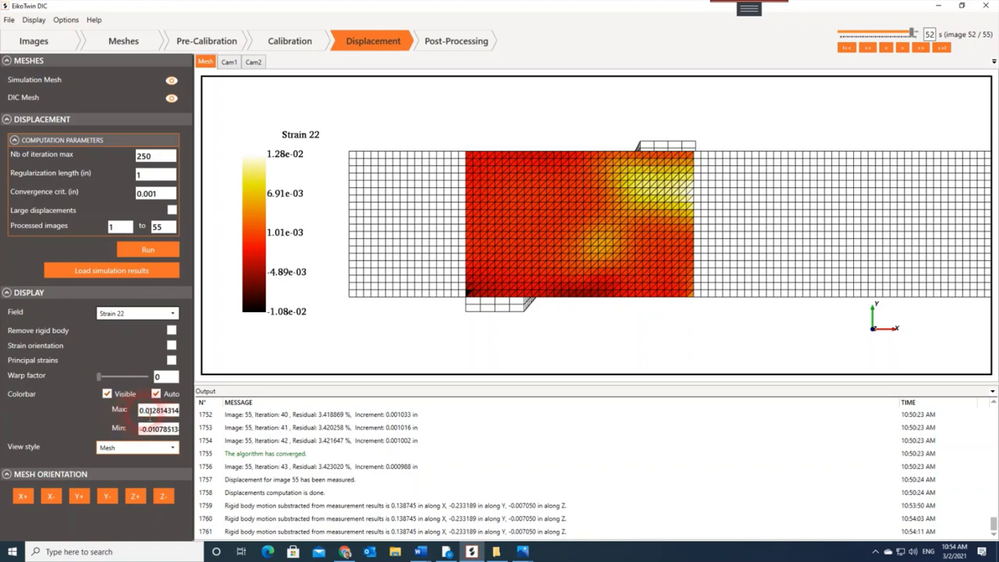
pyautogui.click(129, 314)
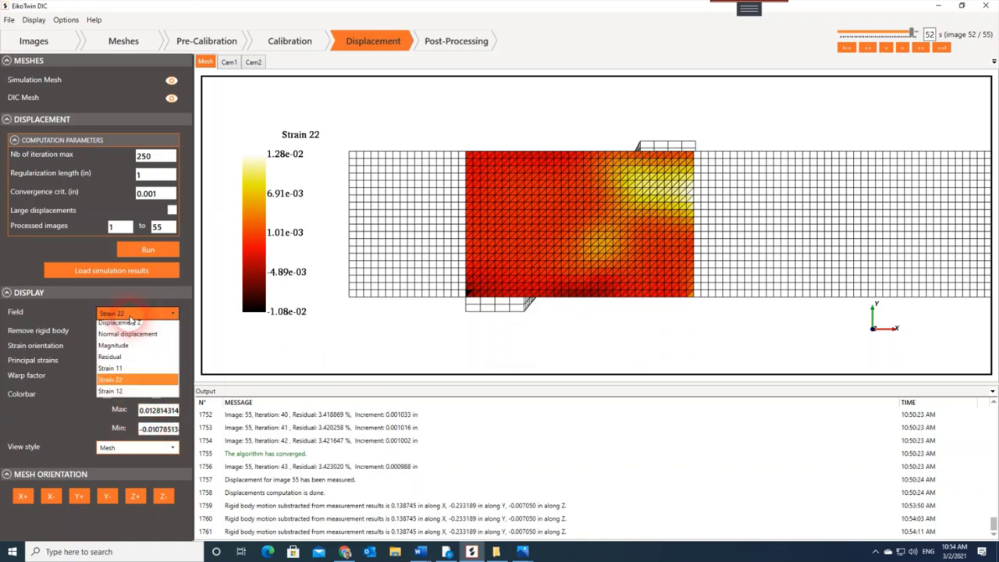
pyautogui.click(121, 430)
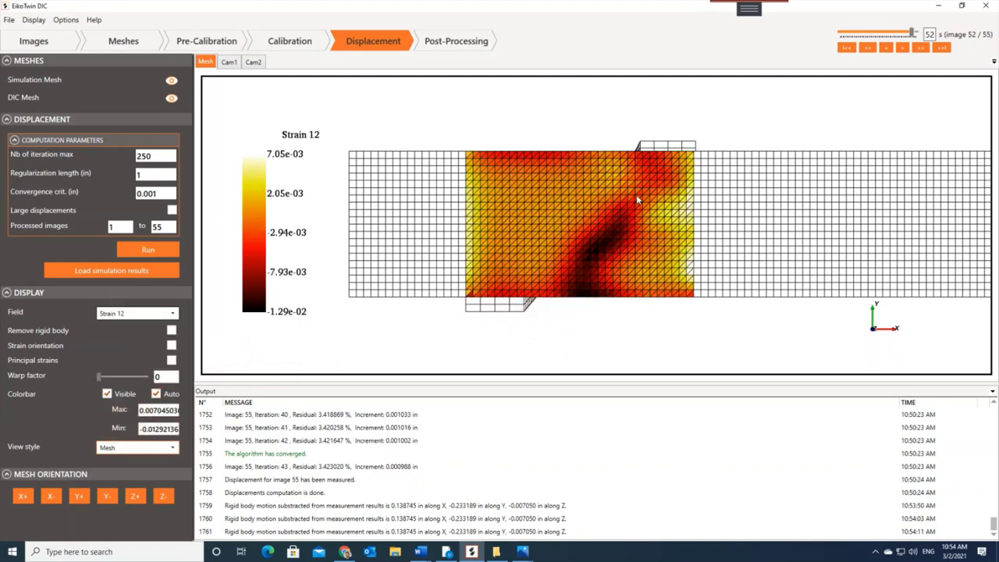
pyautogui.click(591, 290)
pyautogui.click(591, 290)
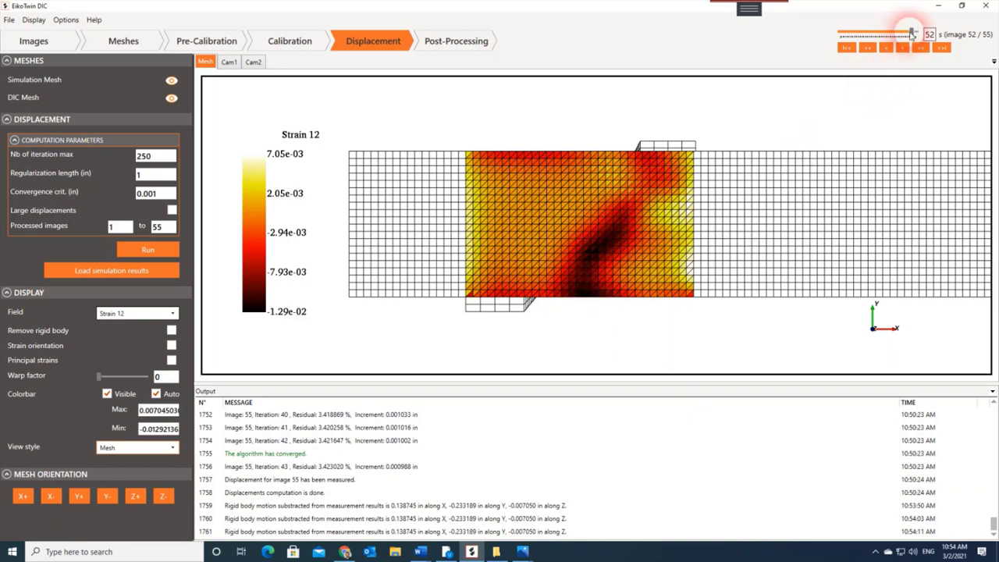
pyautogui.moveTo(911, 34); pyautogui.dragTo(868, 35)
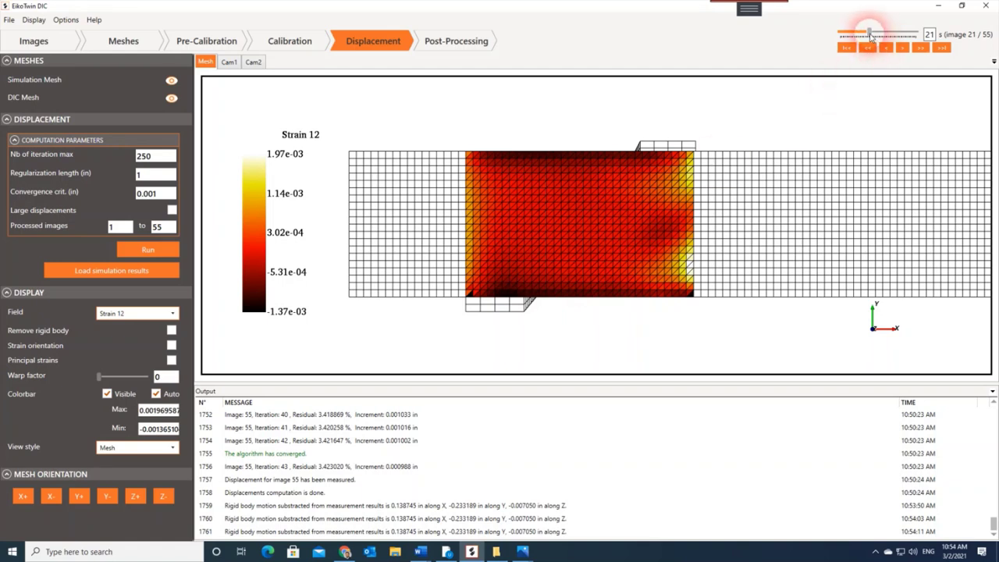
pyautogui.moveTo(871, 37); pyautogui.dragTo(884, 36)
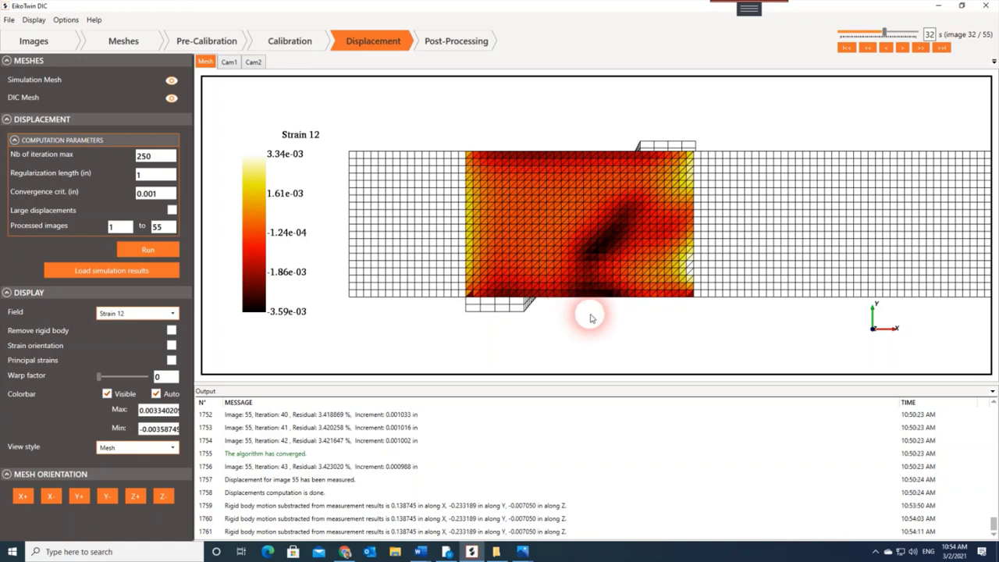
# Step: Enter Post-Processing, showing Displacement X in inches for image 32, and pan the mesh right
pyautogui.click(450, 42)
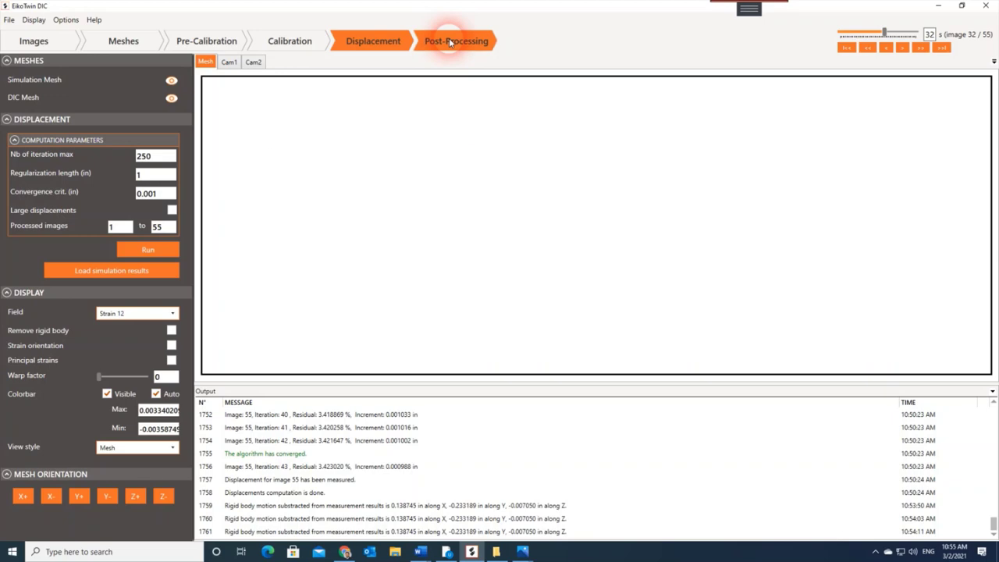
pyautogui.click(454, 160)
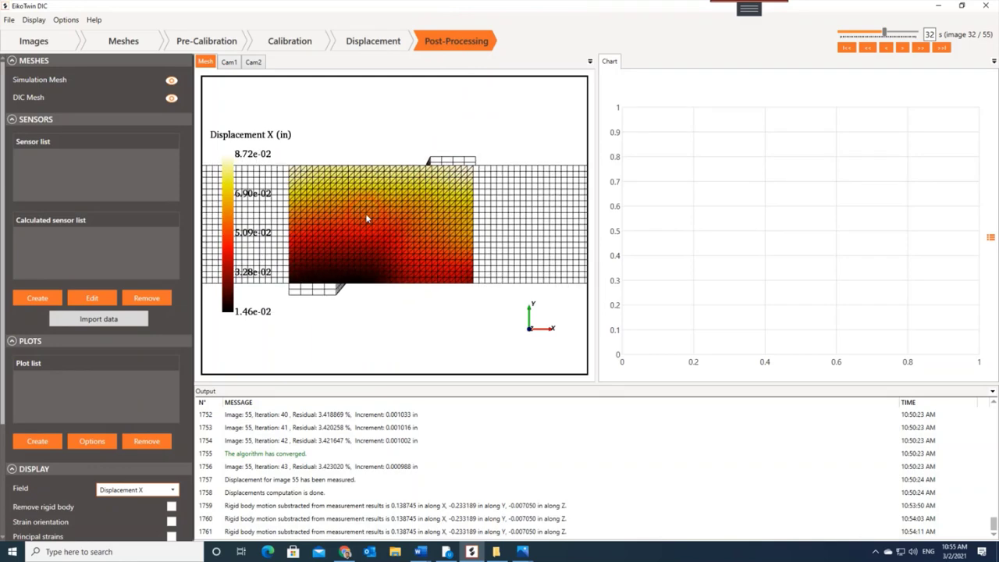
pyautogui.moveTo(366, 217); pyautogui.dragTo(420, 210)
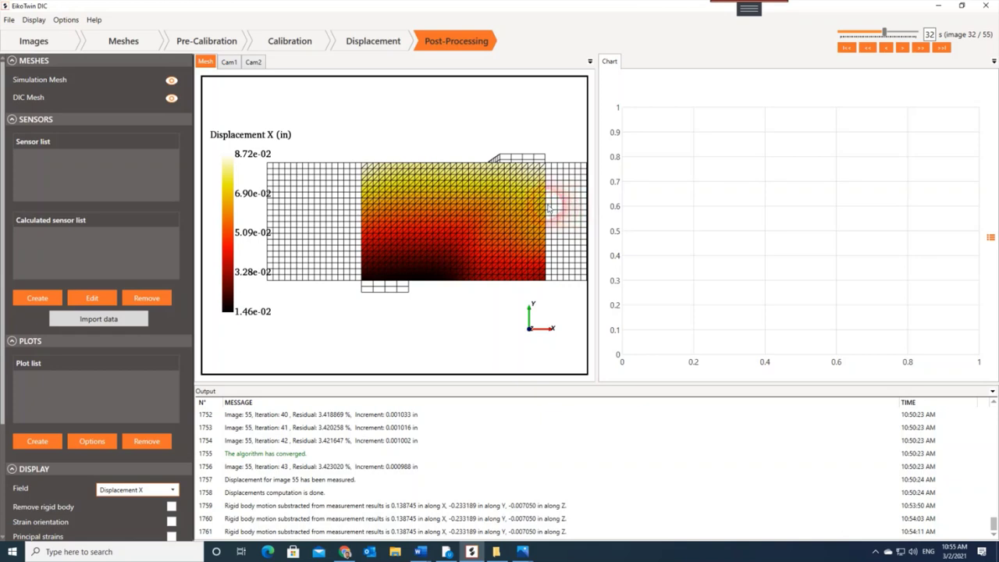
pyautogui.click(31, 300)
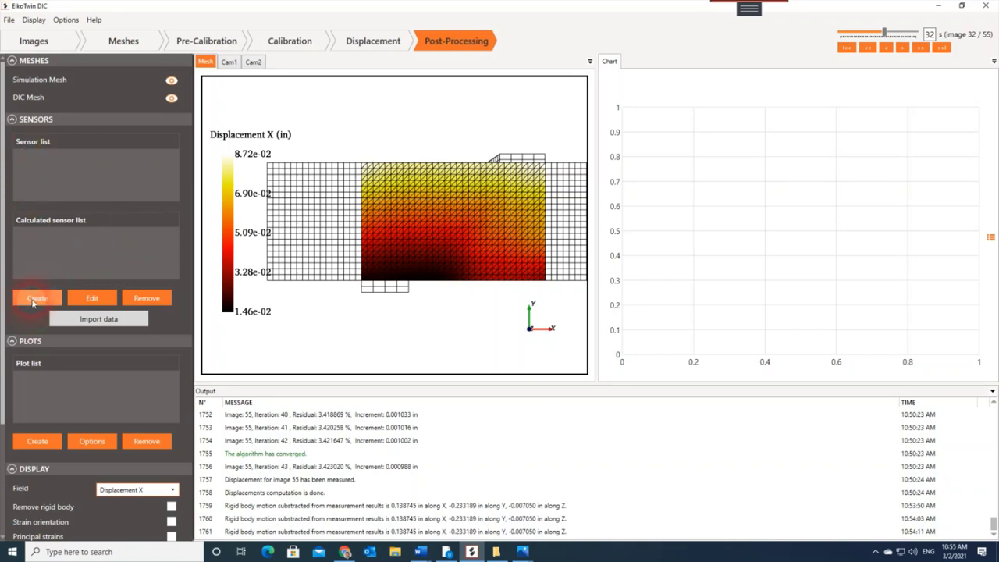
# Step: Create a Displacement-type sensor named UnderLoadBottom
pyautogui.click(33, 302)
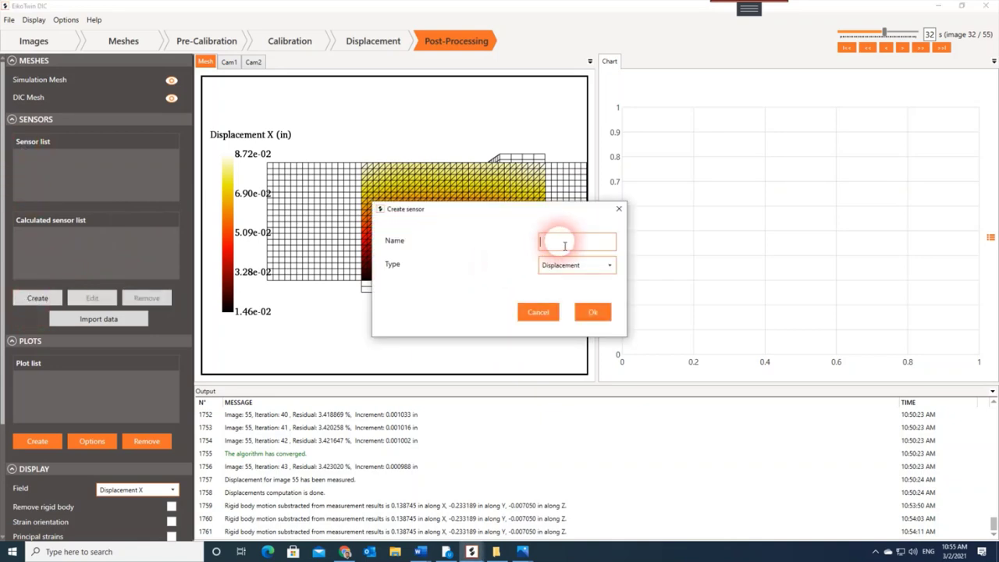
pyautogui.write('Unc')
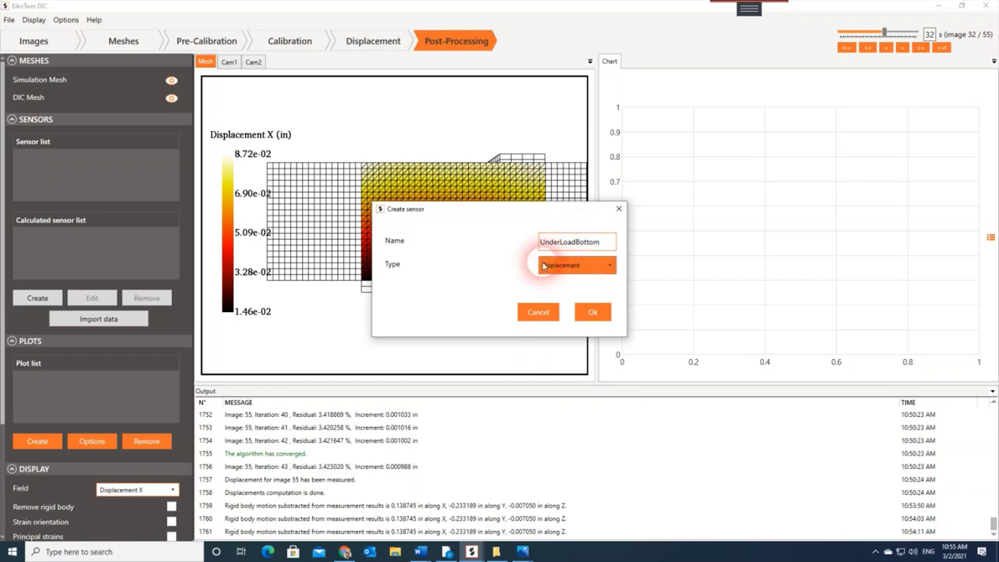
pyautogui.click(570, 269)
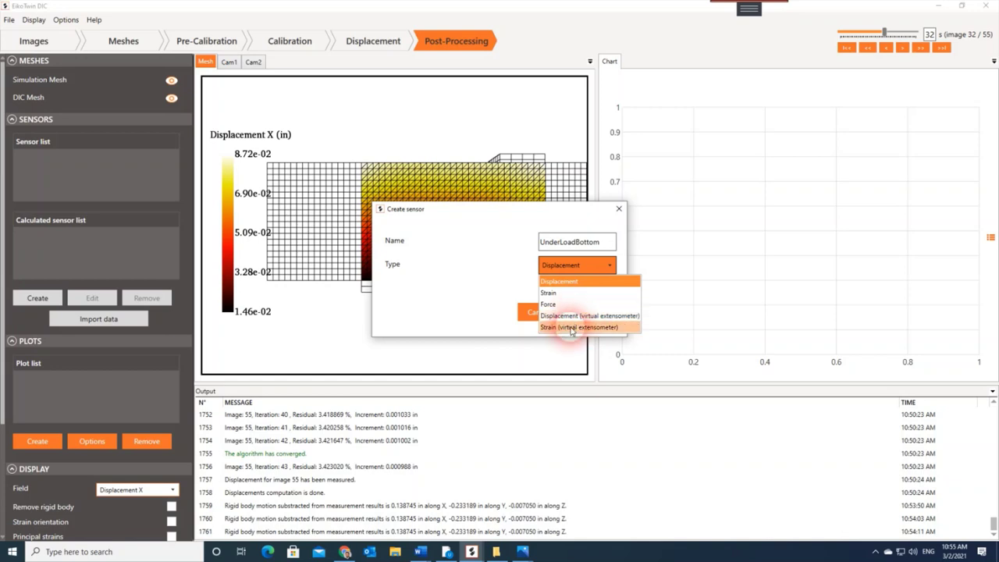
pyautogui.click(574, 281)
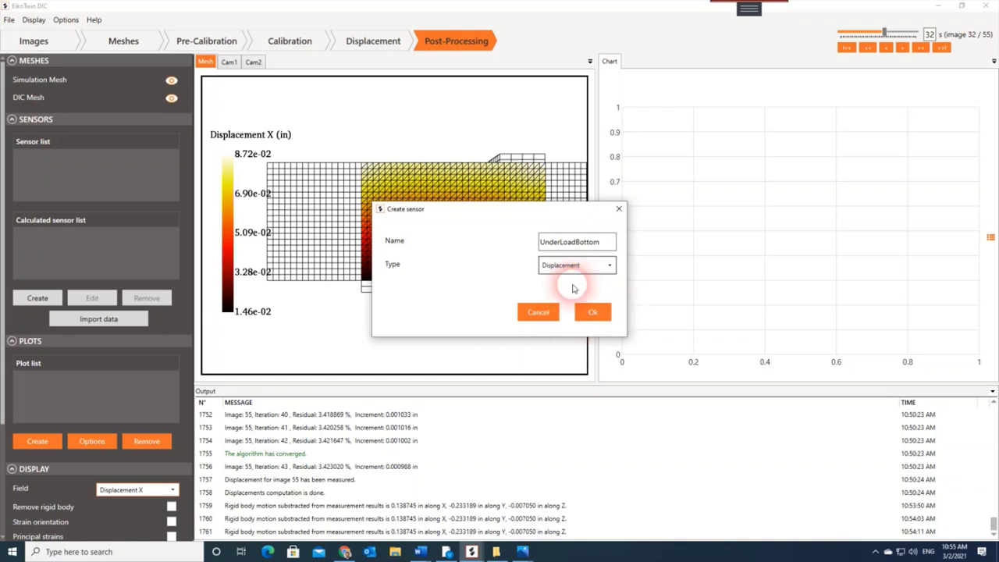
pyautogui.click(587, 311)
# Step: Place UnderLoadBottom on the bottom-edge mesh node at 44.25, 0, 20
pyautogui.click(548, 228)
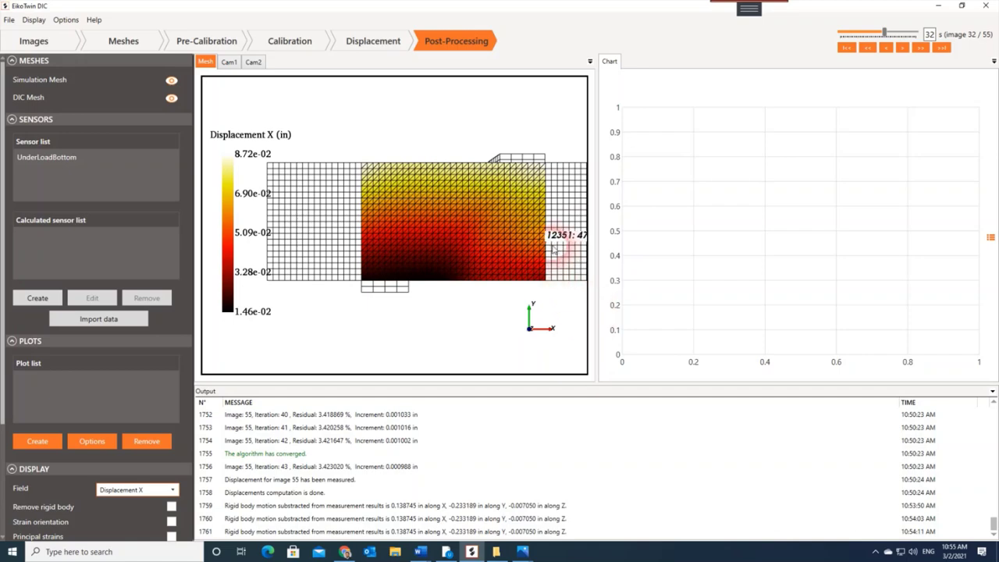
pyautogui.moveTo(546, 226); pyautogui.dragTo(466, 234, button='middle')
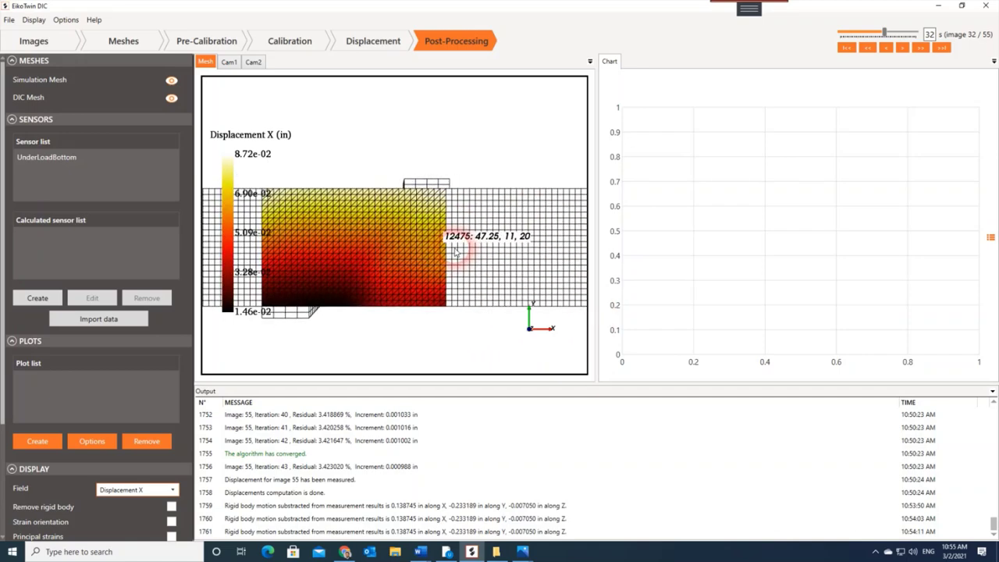
pyautogui.click(427, 306)
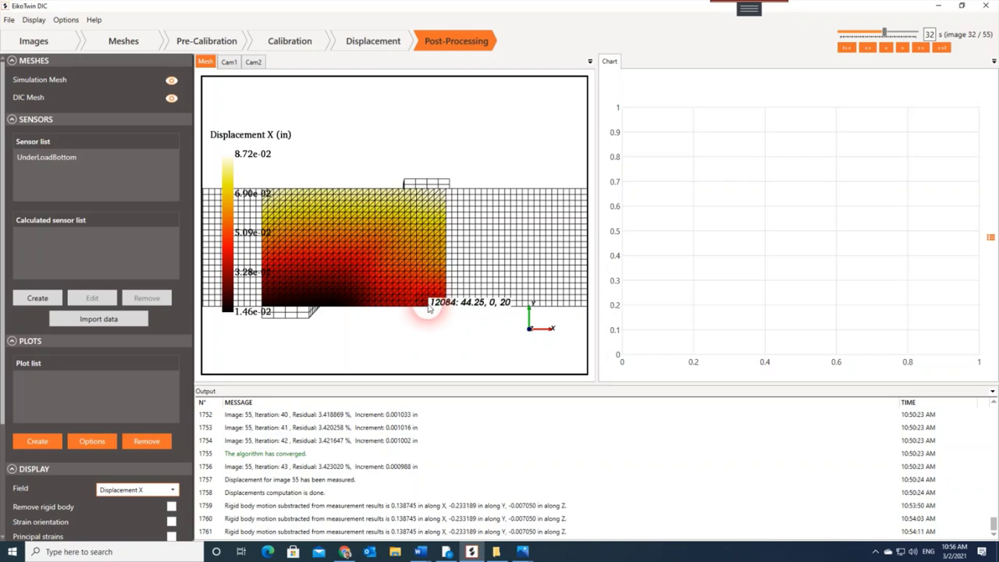
pyautogui.click(428, 309)
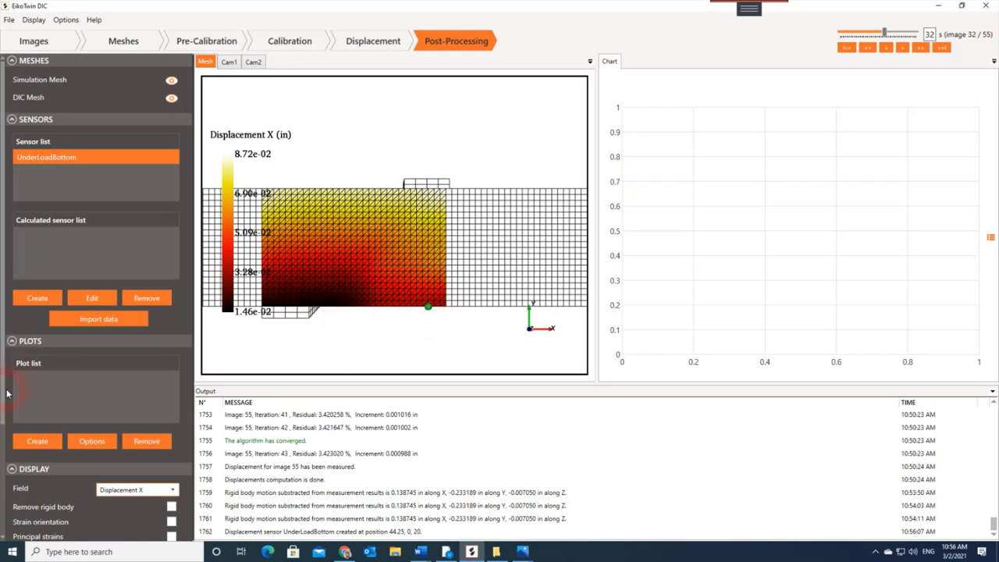
# Step: Create a new chart named Displacement
pyautogui.click(32, 441)
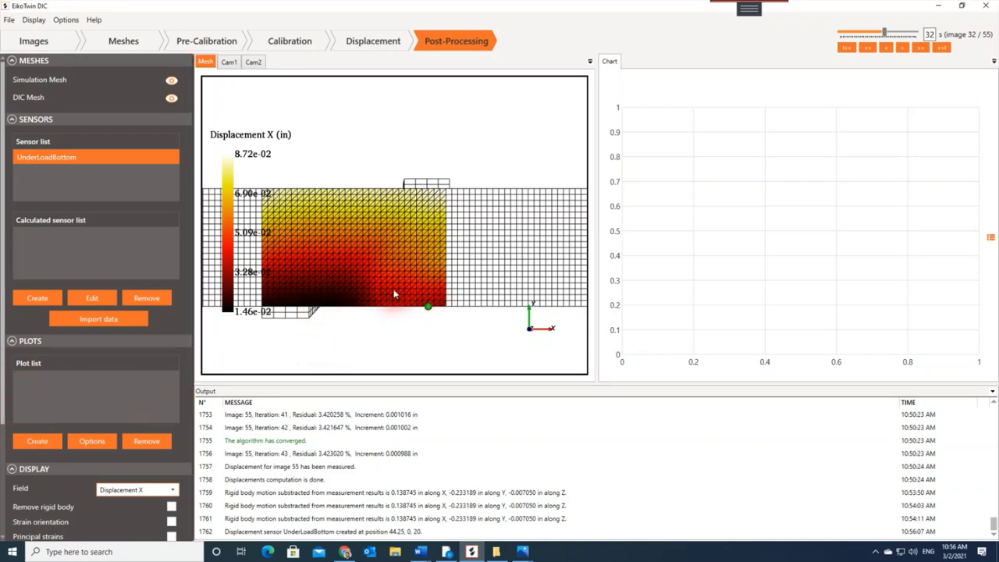
pyautogui.moveTo(394, 294); pyautogui.dragTo(452, 280, button='middle')
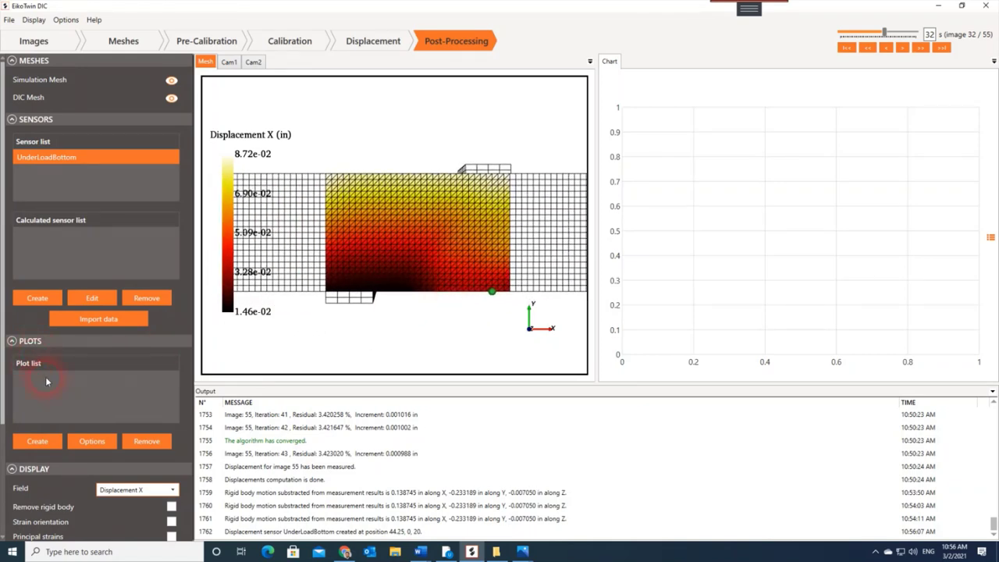
pyautogui.click(37, 441)
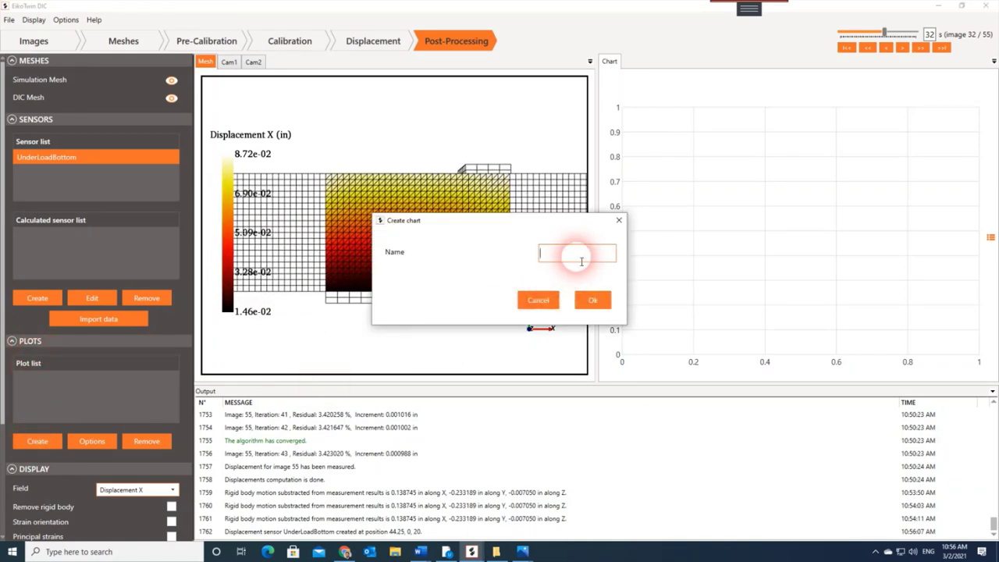
pyautogui.click(582, 260)
pyautogui.write('Displacement')
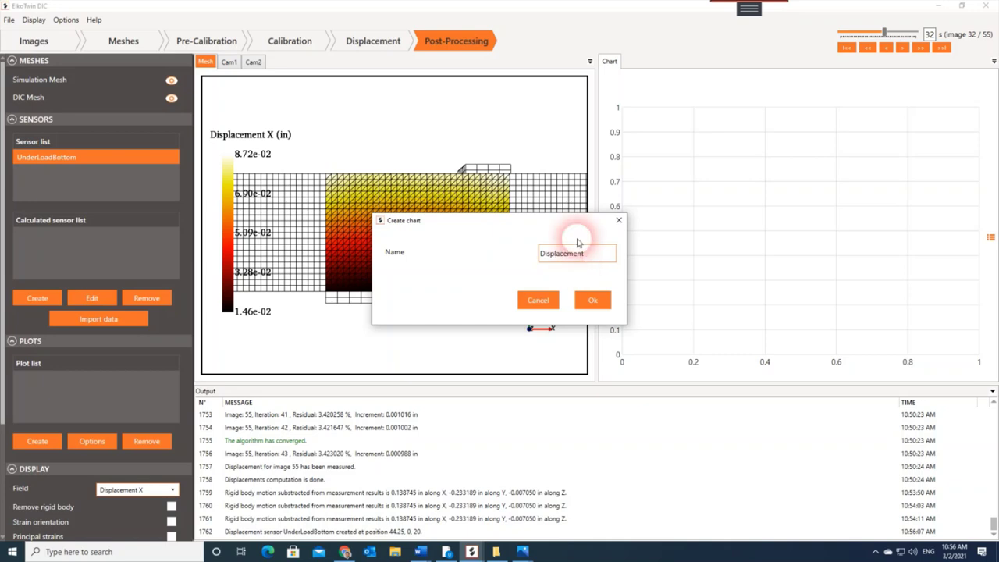
pyautogui.click(593, 299)
pyautogui.scroll(-2, 94, 426)
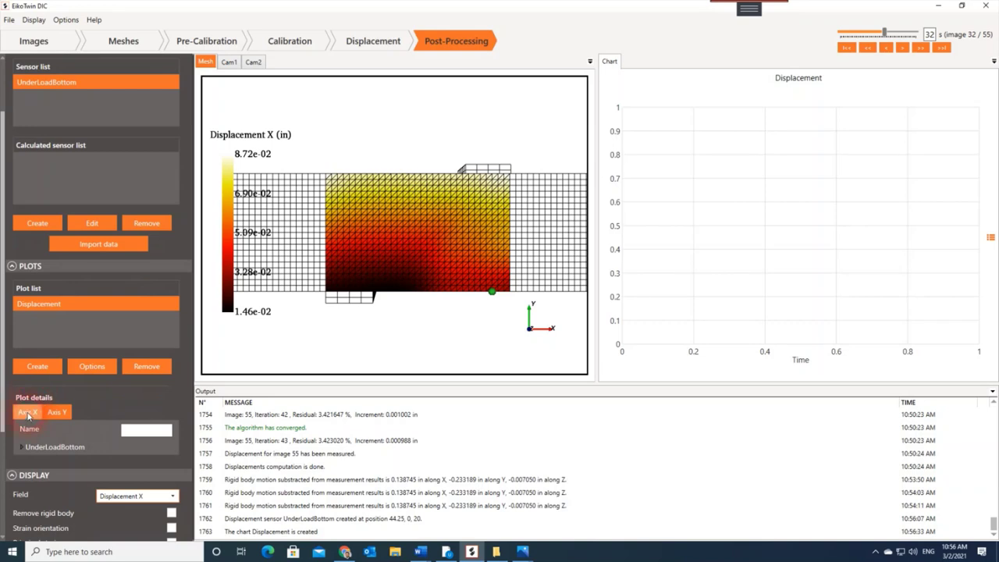
# Step: Plot UnderLoadBottom-DispY against Time on the Displacement chart
pyautogui.click(28, 412)
pyautogui.click(32, 444)
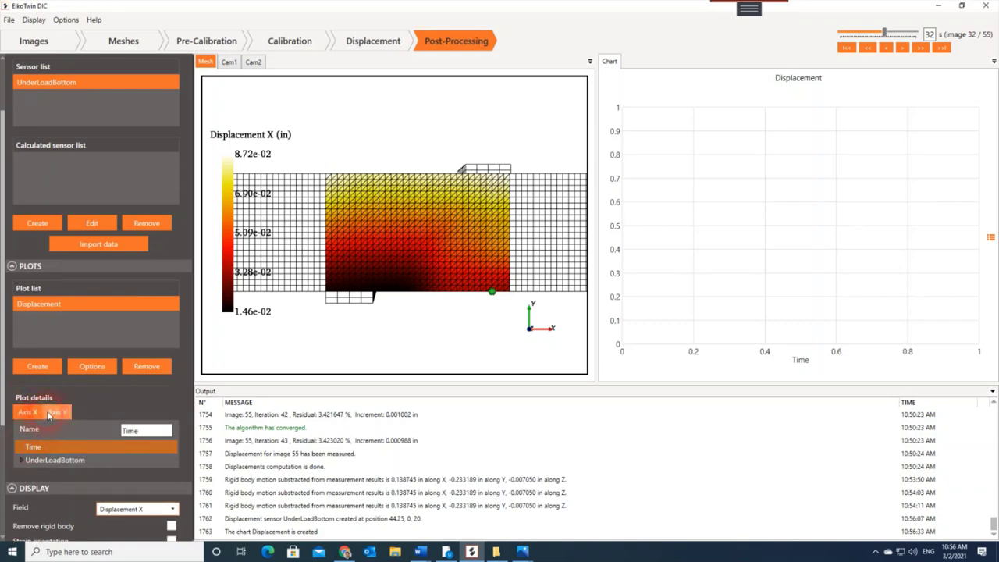
pyautogui.click(51, 412)
pyautogui.click(21, 446)
pyautogui.click(28, 473)
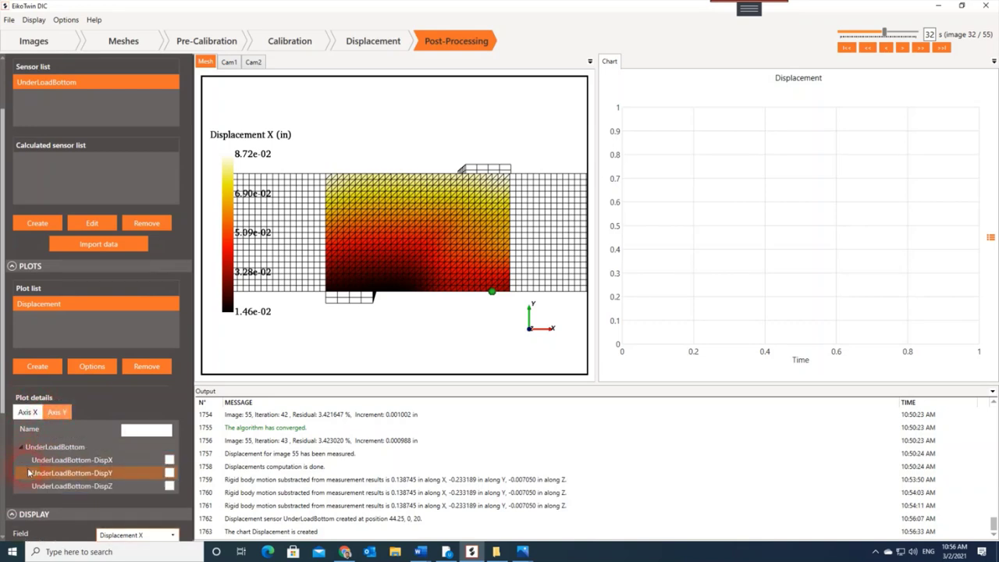
pyautogui.click(168, 474)
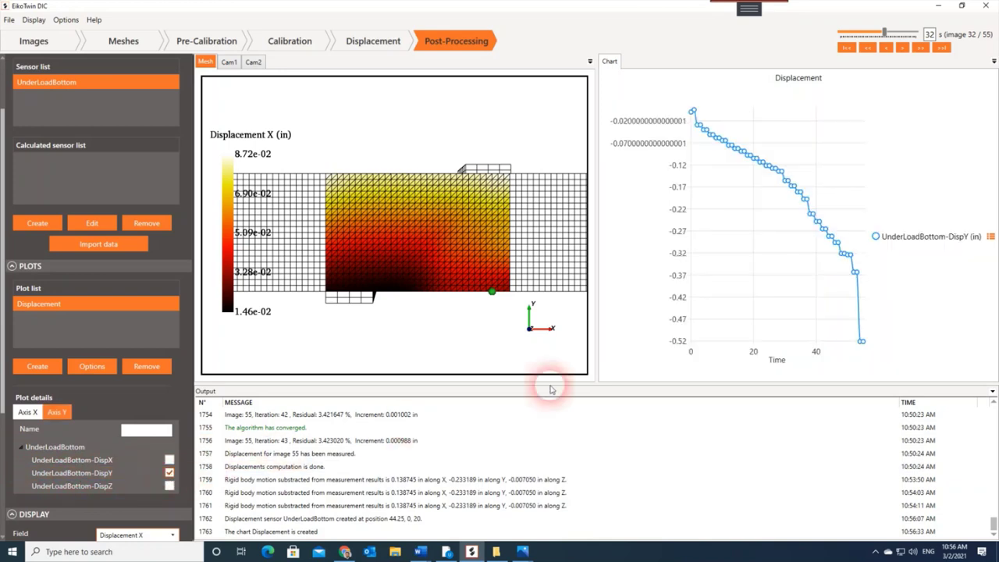
pyautogui.moveTo(696, 117)
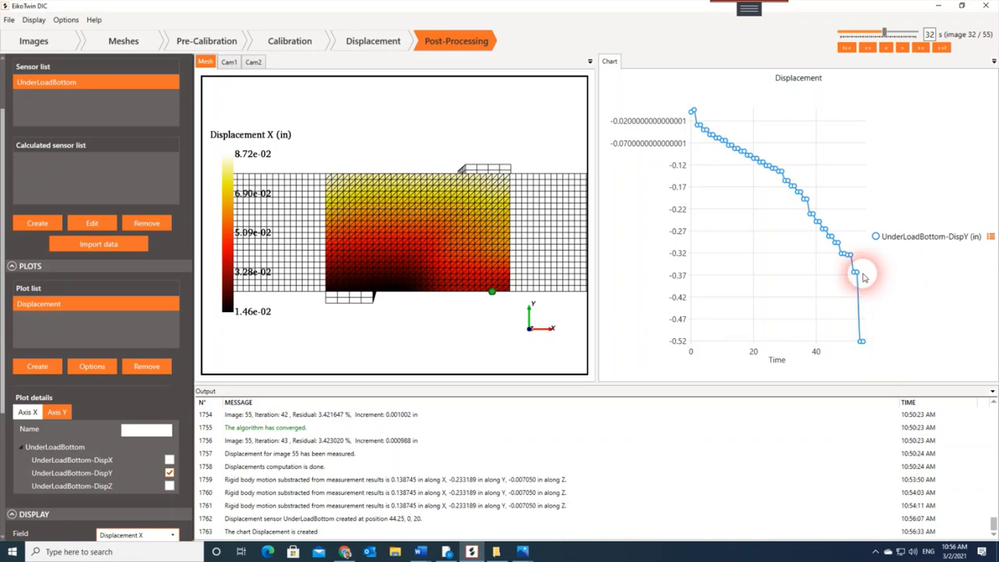
pyautogui.moveTo(857, 275)
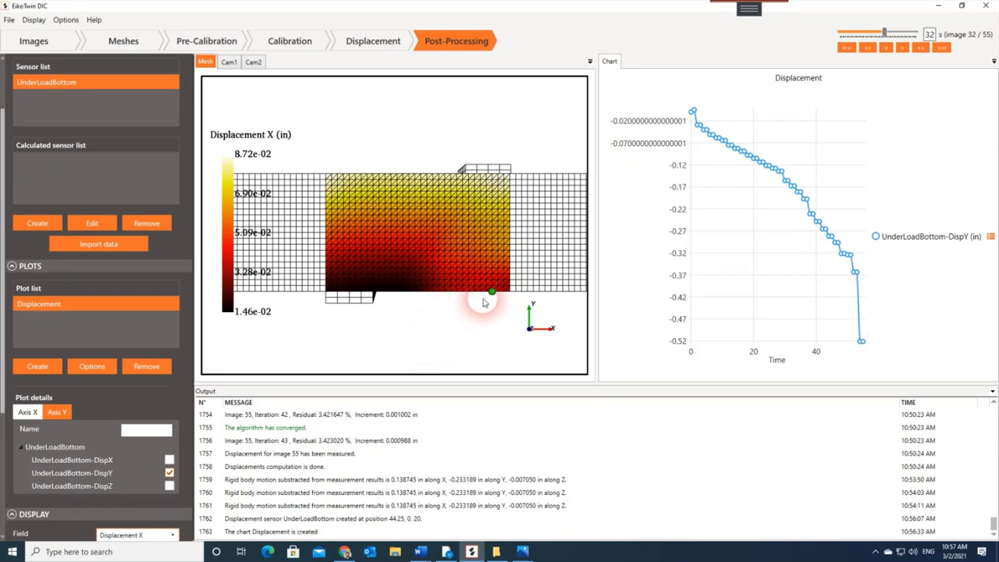
pyautogui.scroll(2, 492, 284)
pyautogui.moveTo(503, 279); pyautogui.dragTo(485, 285)
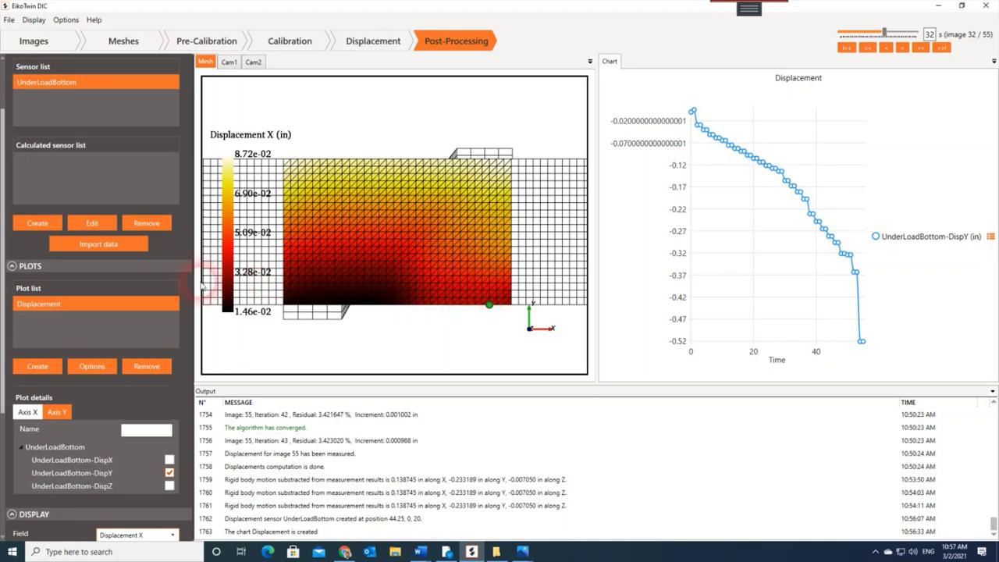
pyautogui.scroll(1, 61, 266)
pyautogui.scroll(2, 50, 268)
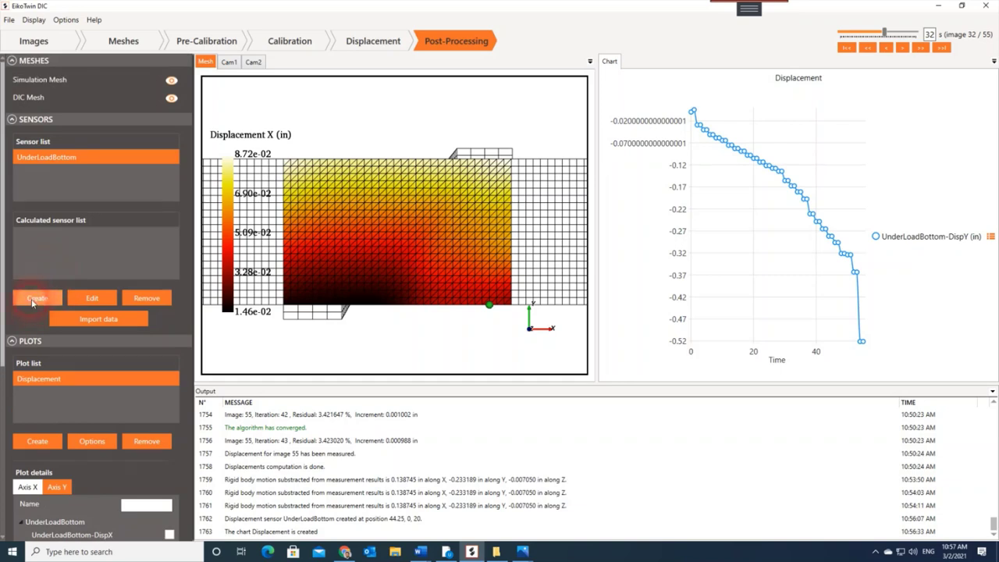
pyautogui.click(36, 299)
# Step: Create a Strain-type sensor named 1 and open gauge 1's Edit gauge settings
pyautogui.click(555, 241)
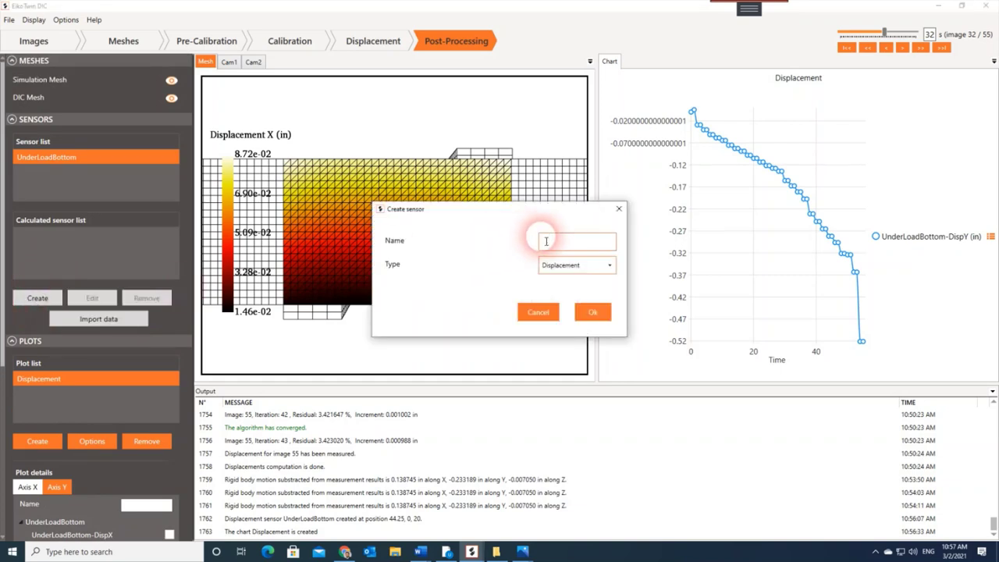
pyautogui.write('t')
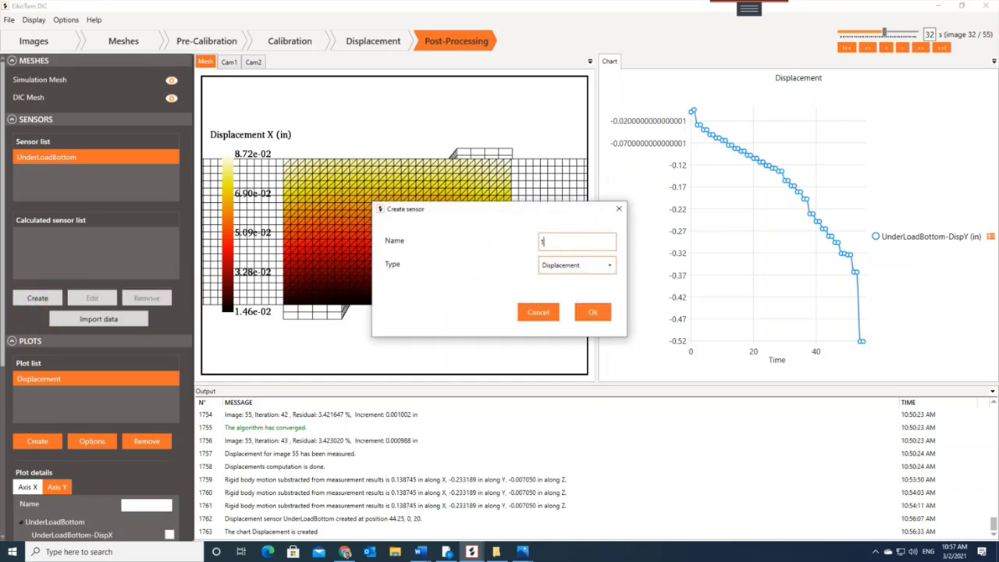
pyautogui.click(576, 265)
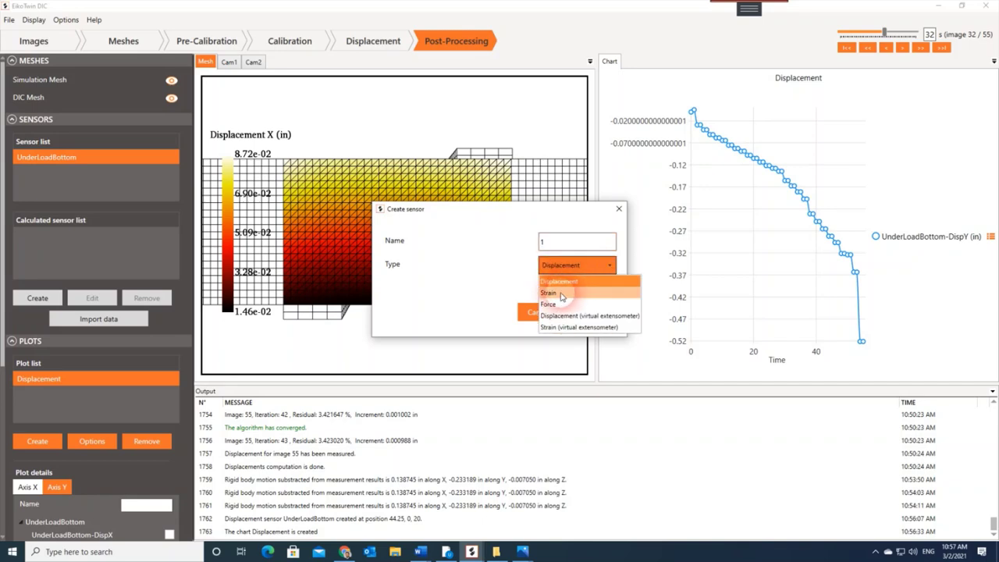
pyautogui.click(559, 295)
pyautogui.click(593, 311)
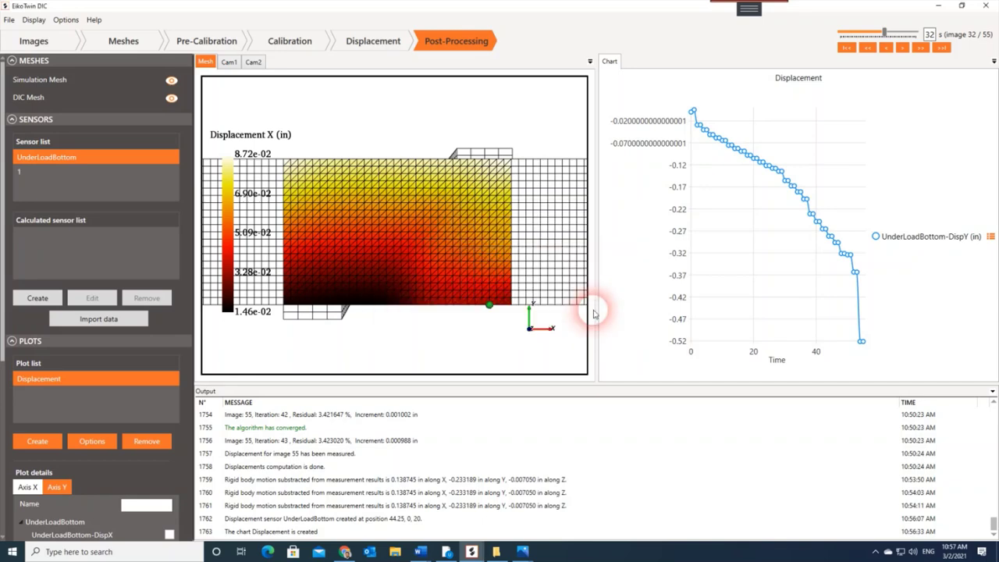
pyautogui.scroll(1, 490, 219)
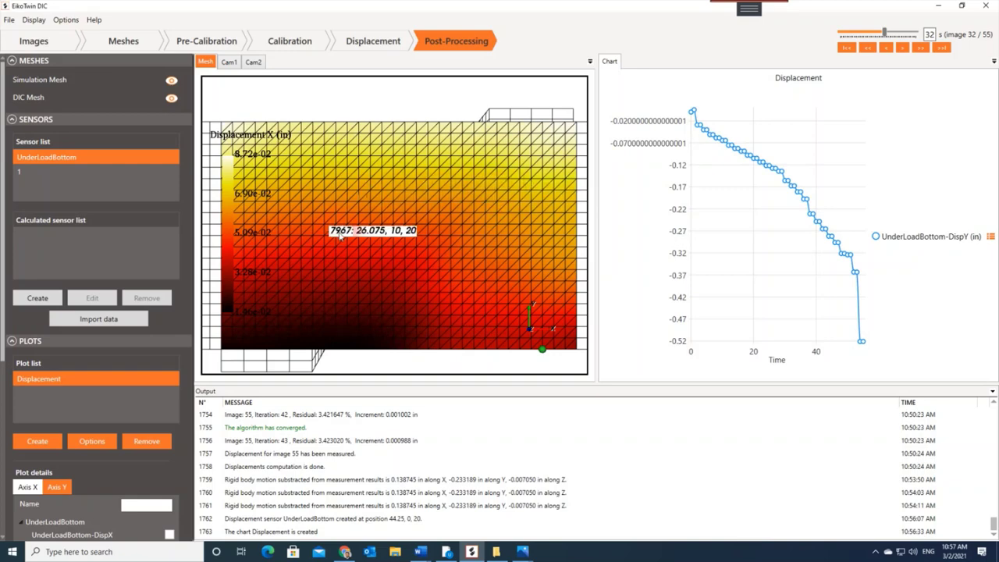
pyautogui.scroll(1, 524, 212)
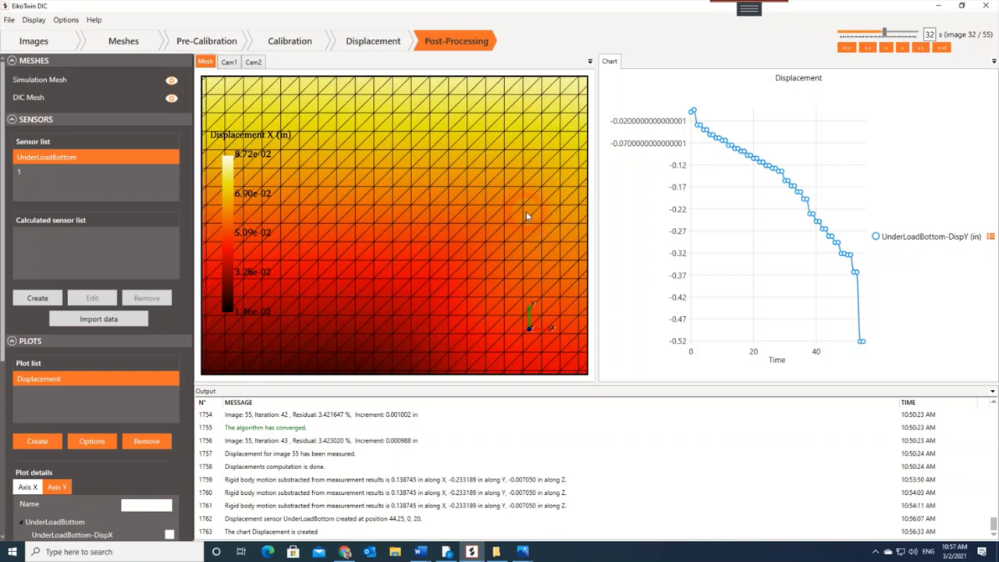
pyautogui.scroll(-1, 526, 211)
pyautogui.scroll(2, 514, 201)
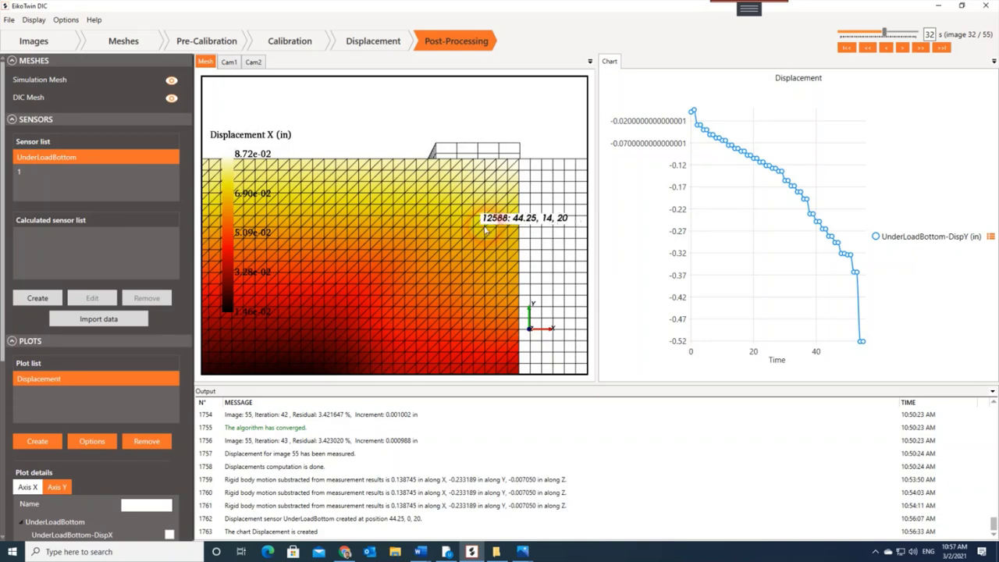
pyautogui.doubleClick(485, 229)
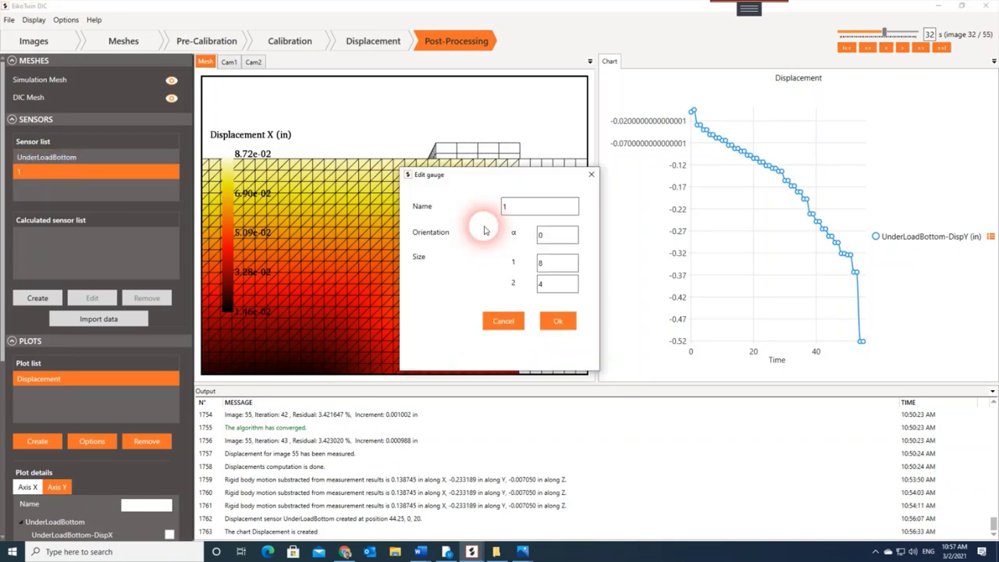
# Step: Set gauge 1's orientation angle to 0 after trying 90 and 45
pyautogui.moveTo(494, 174); pyautogui.dragTo(690, 179)
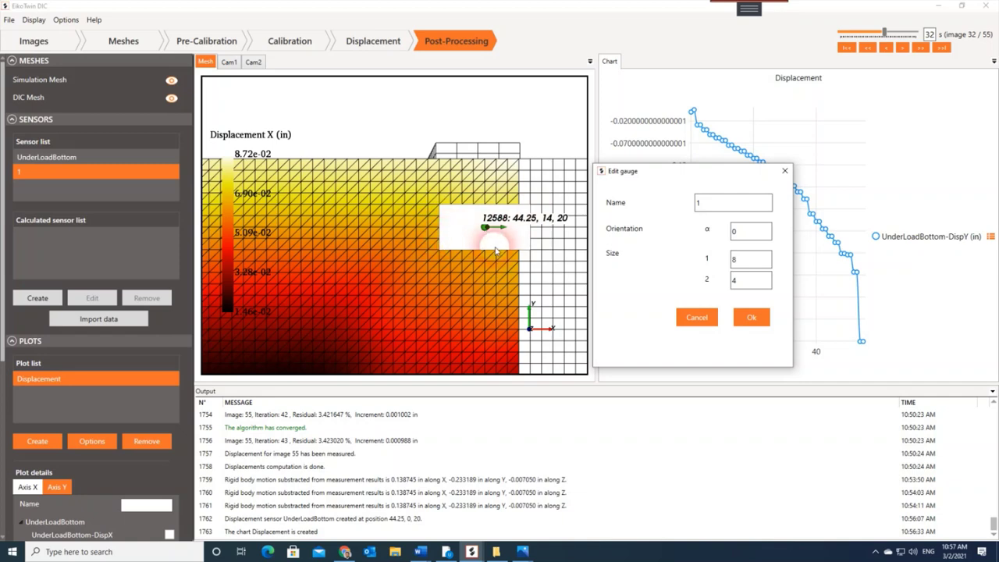
pyautogui.click(700, 205)
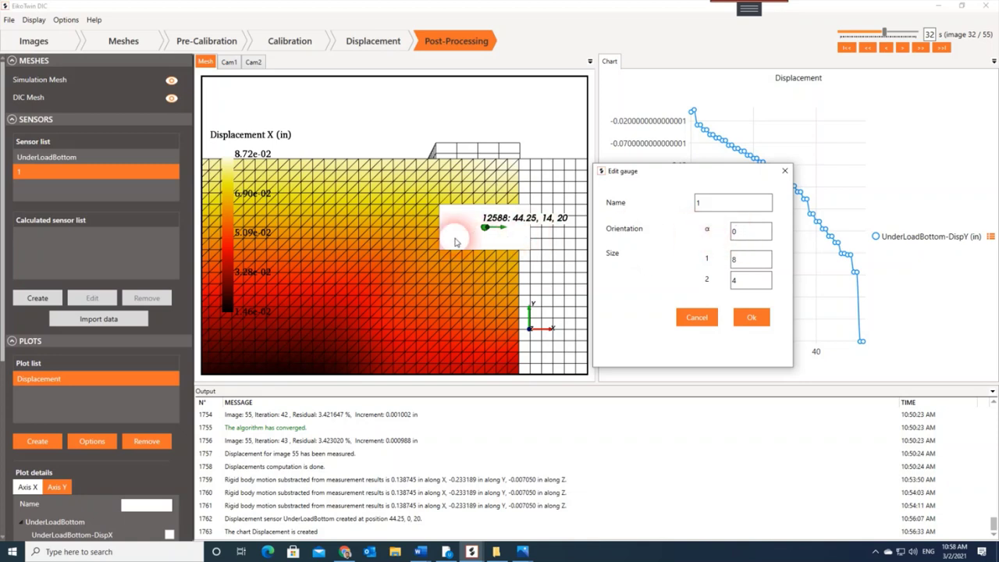
pyautogui.click(741, 232)
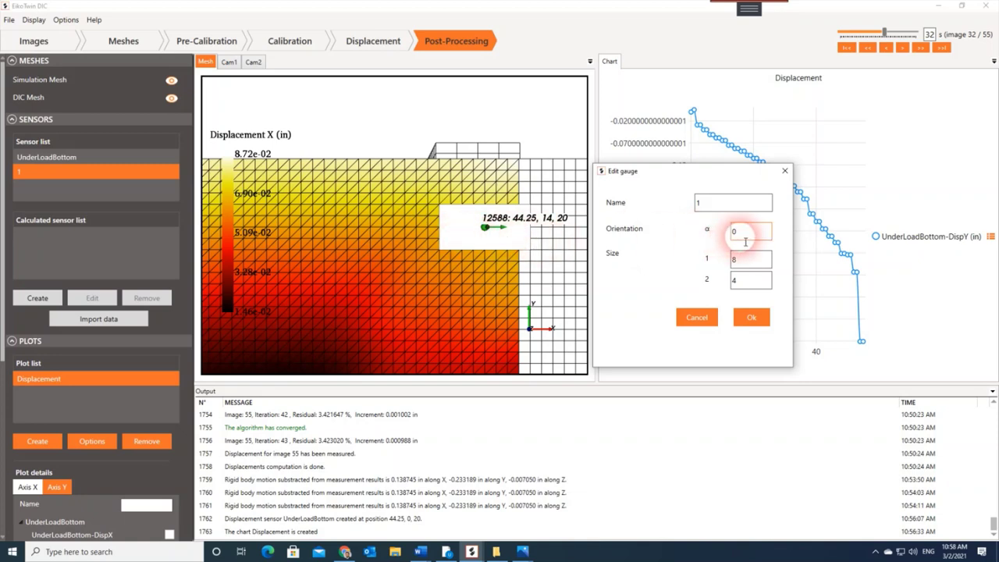
pyautogui.doubleClick(741, 232)
pyautogui.click(686, 261)
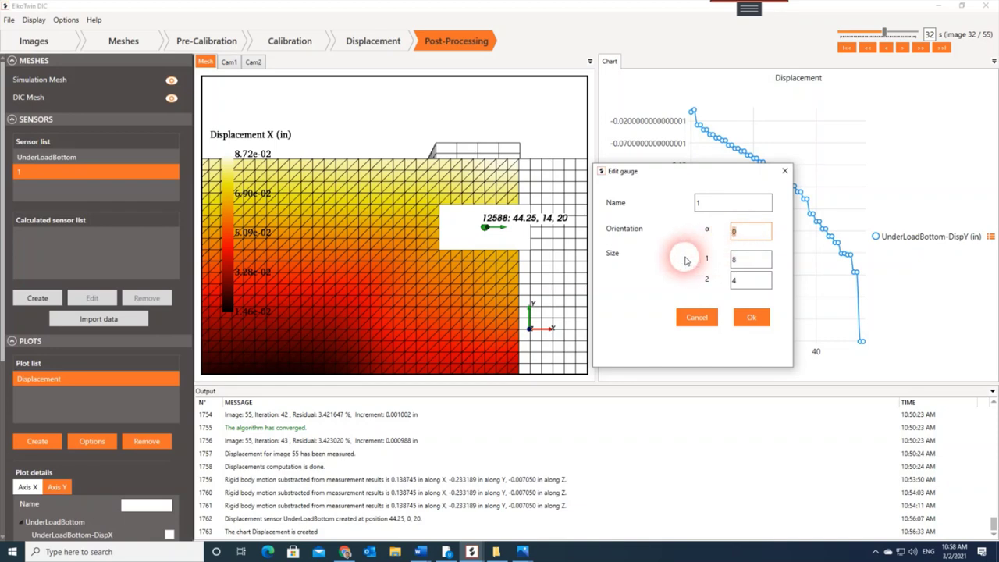
pyautogui.write('90')
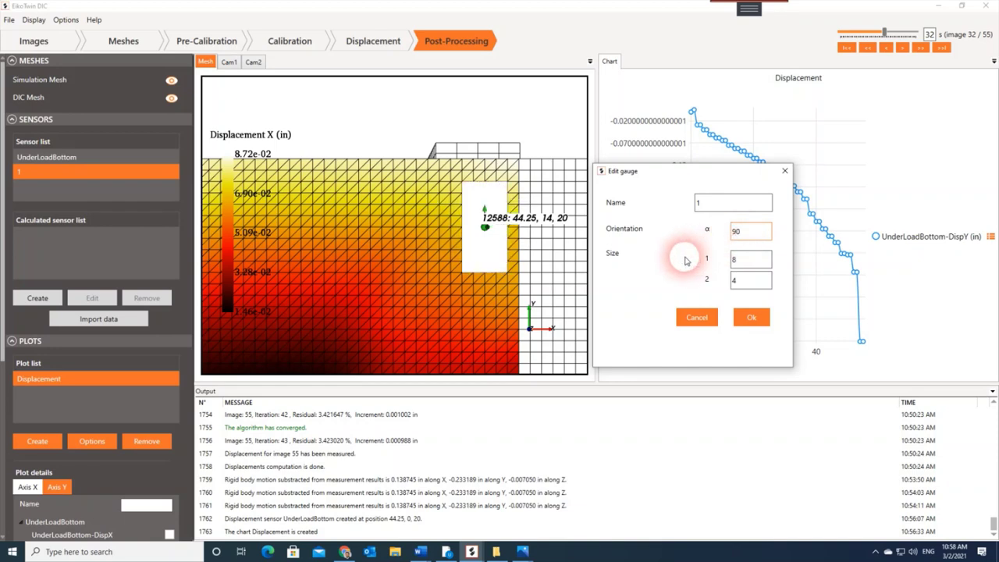
pyautogui.press('BackSpace')
pyautogui.press('BackSpace')
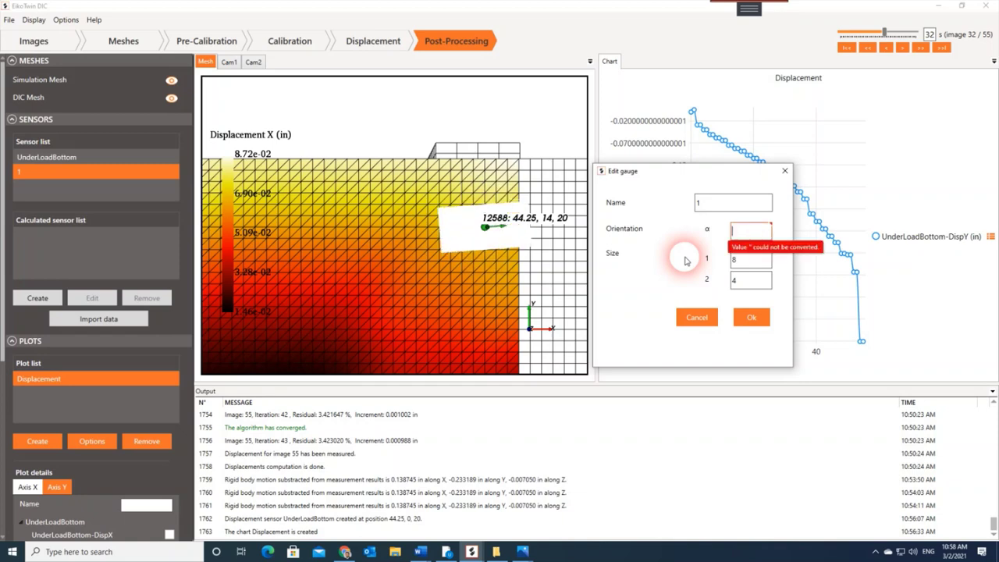
pyautogui.write('45')
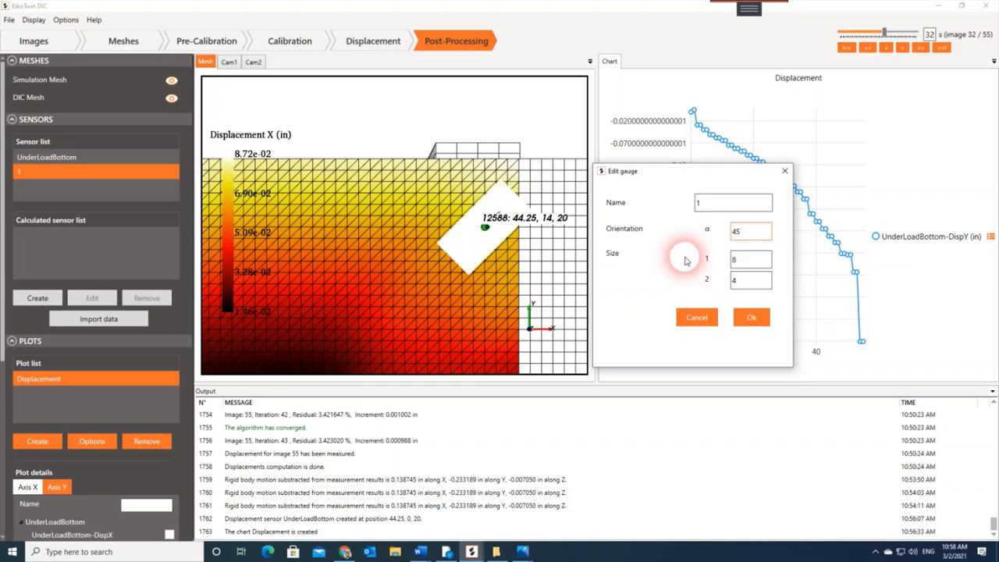
pyautogui.press('BackSpace')
pyautogui.press('BackSpace')
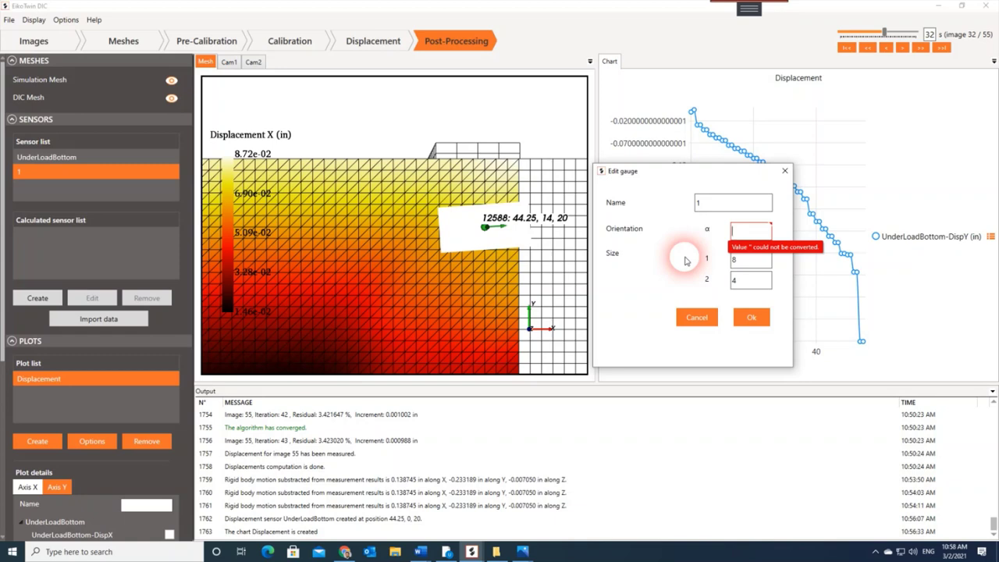
pyautogui.write('0')
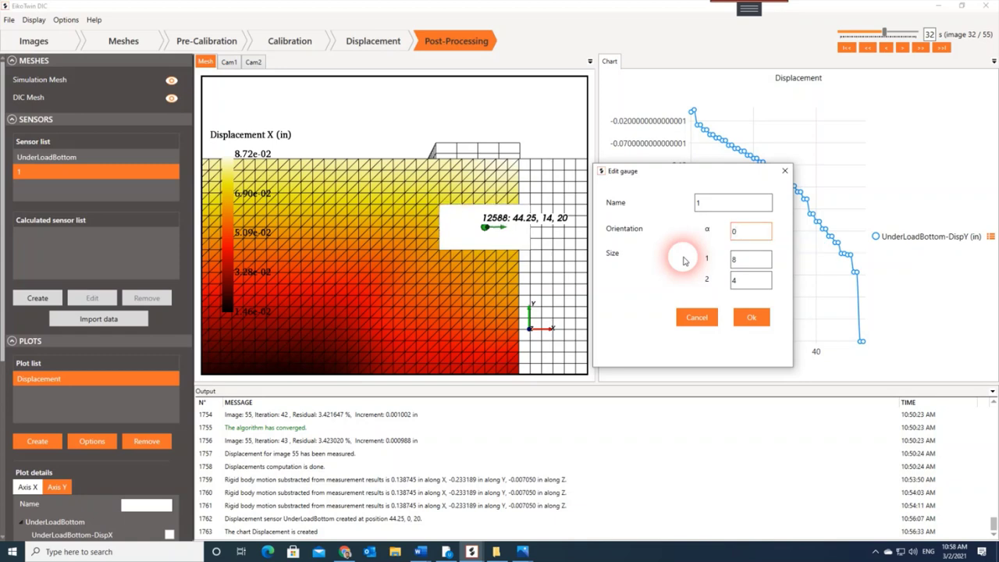
# Step: Set both gauge sizes to 1 and confirm the 1×1 gauge
pyautogui.click(745, 264)
pyautogui.write('1')
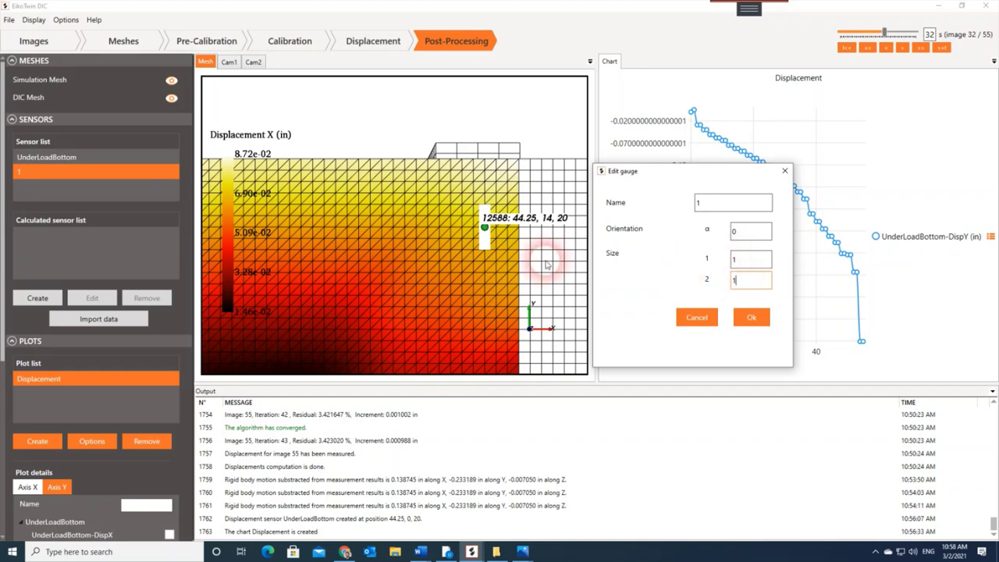
pyautogui.click(741, 284)
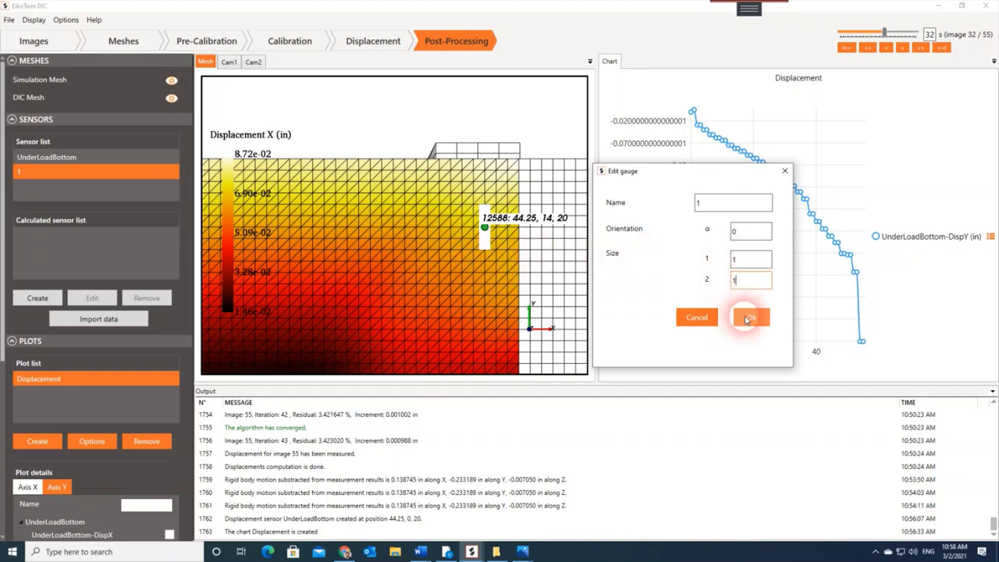
pyautogui.click(751, 317)
pyautogui.scroll(5, 449, 248)
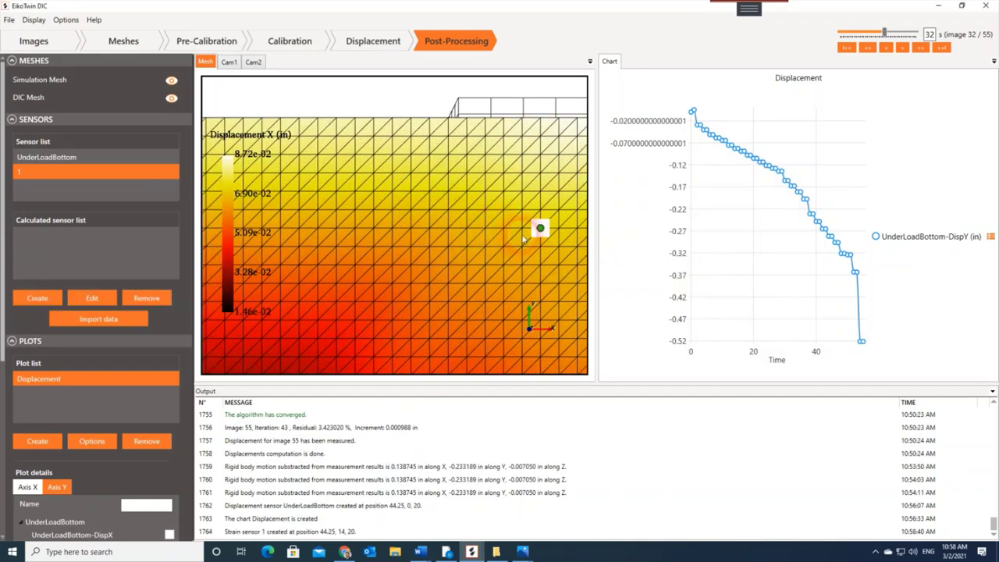
pyautogui.scroll(2, 448, 250)
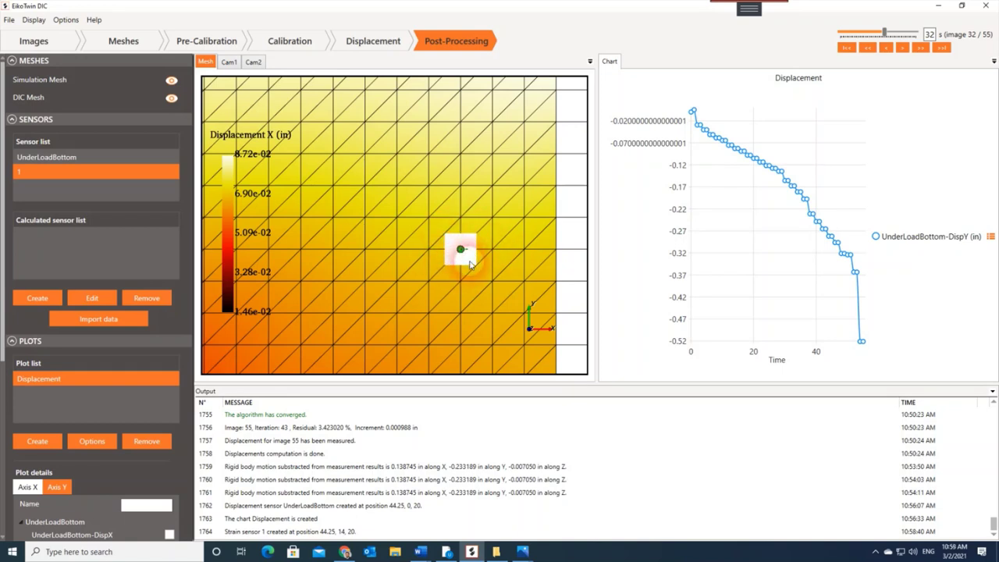
pyautogui.scroll(-3, 470, 265)
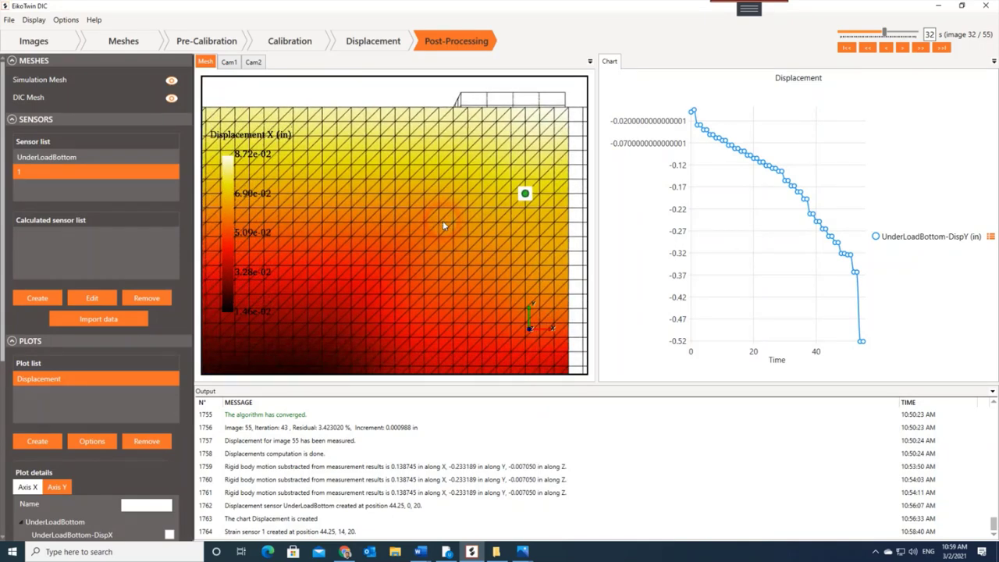
pyautogui.moveTo(445, 220); pyautogui.dragTo(477, 221)
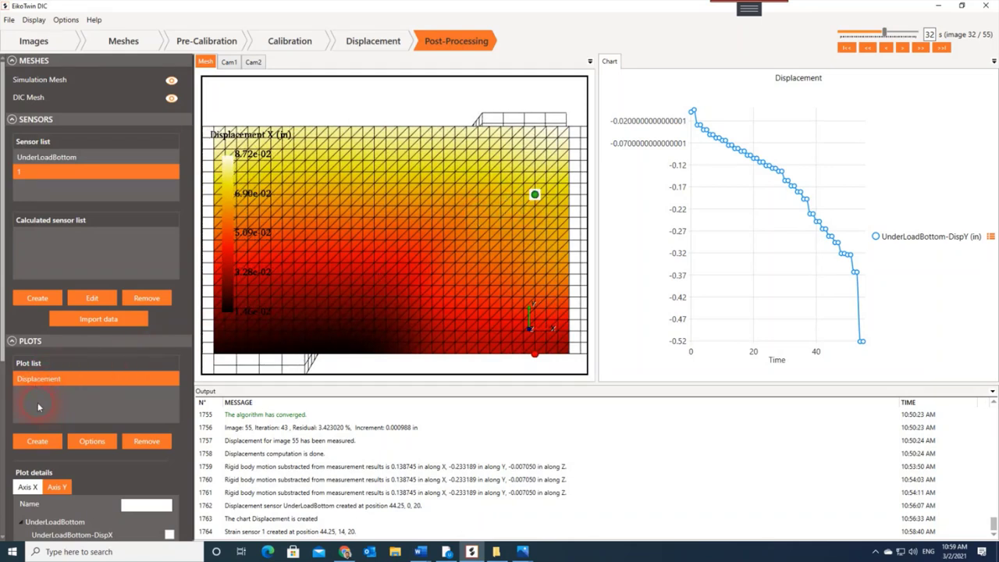
# Step: Create a new chart named Strain and select it for configuration
pyautogui.click(38, 441)
pyautogui.click(546, 258)
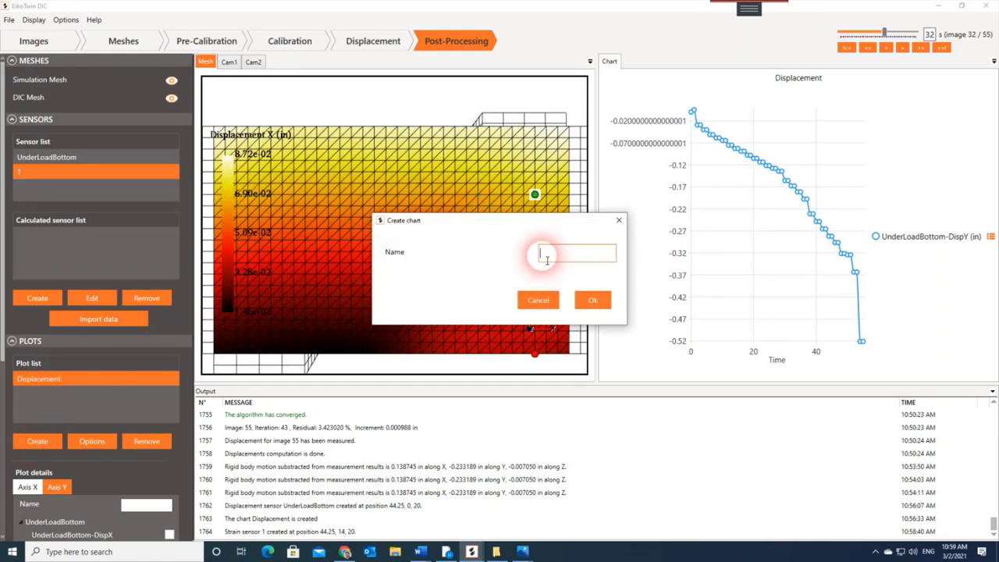
pyautogui.write('Stra')
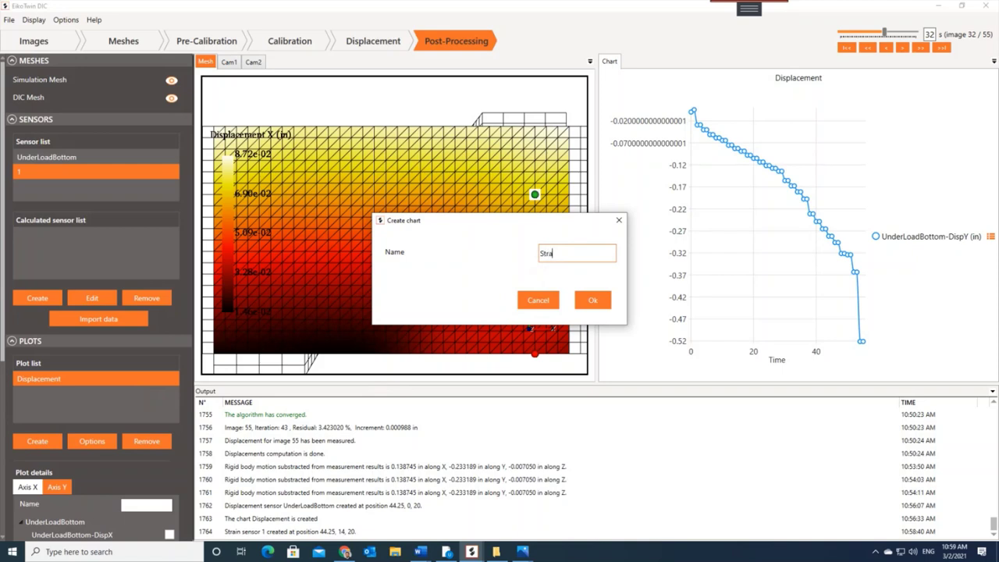
pyautogui.write('in')
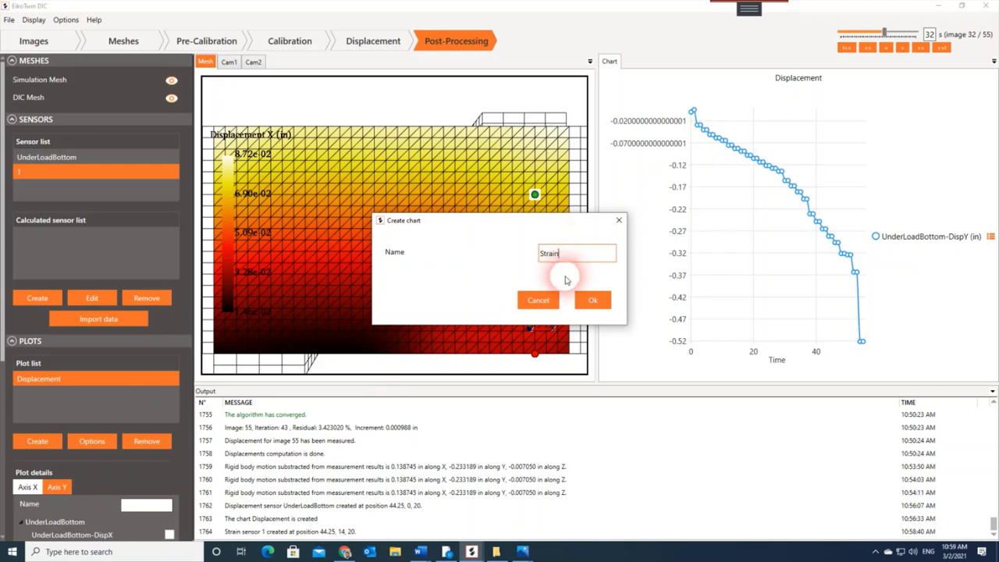
pyautogui.click(590, 300)
pyautogui.click(46, 388)
pyautogui.scroll(-3, 46, 388)
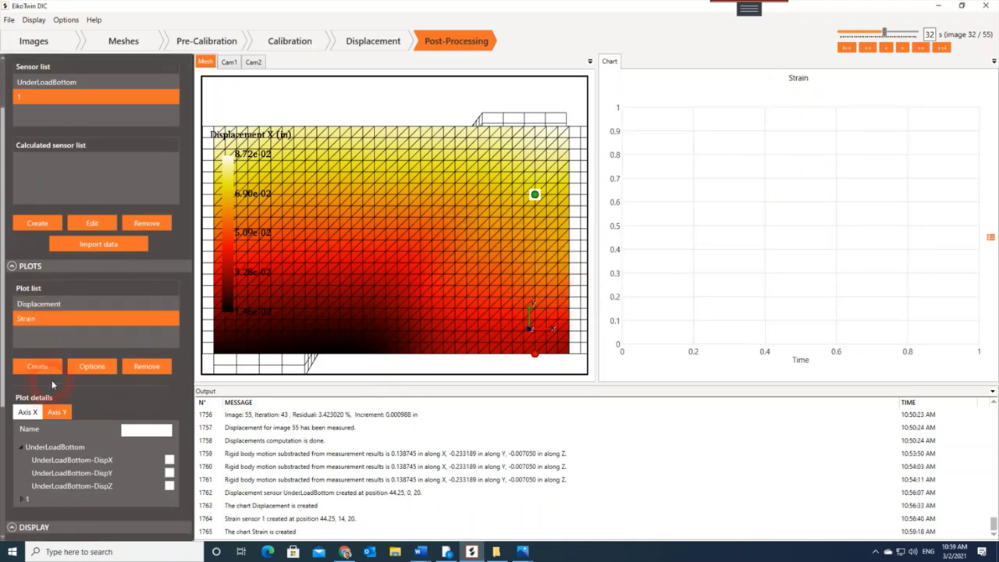
# Step: Plot gauge 1's 1-Eps11 component against Time on the Strain chart
pyautogui.click(28, 363)
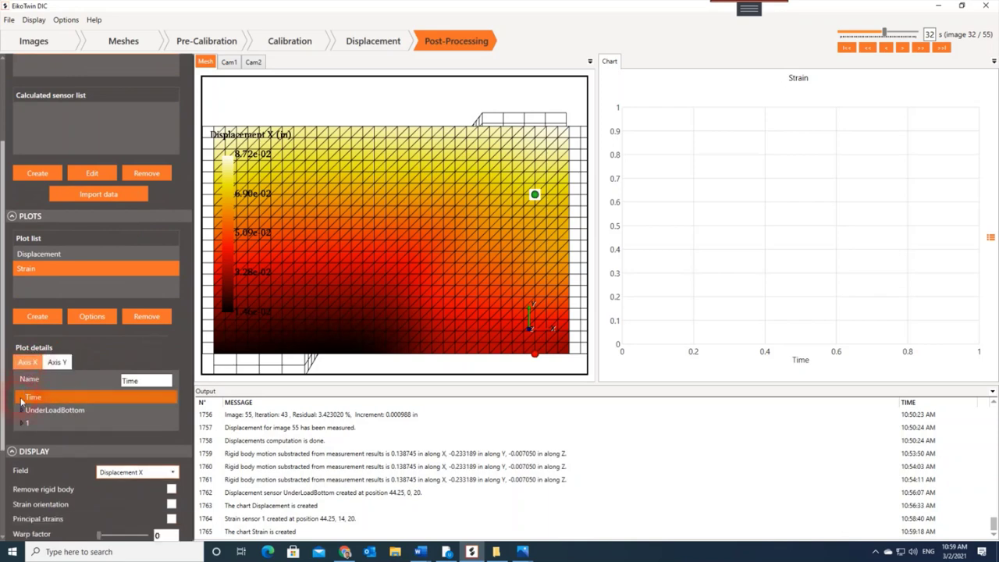
pyautogui.click(55, 362)
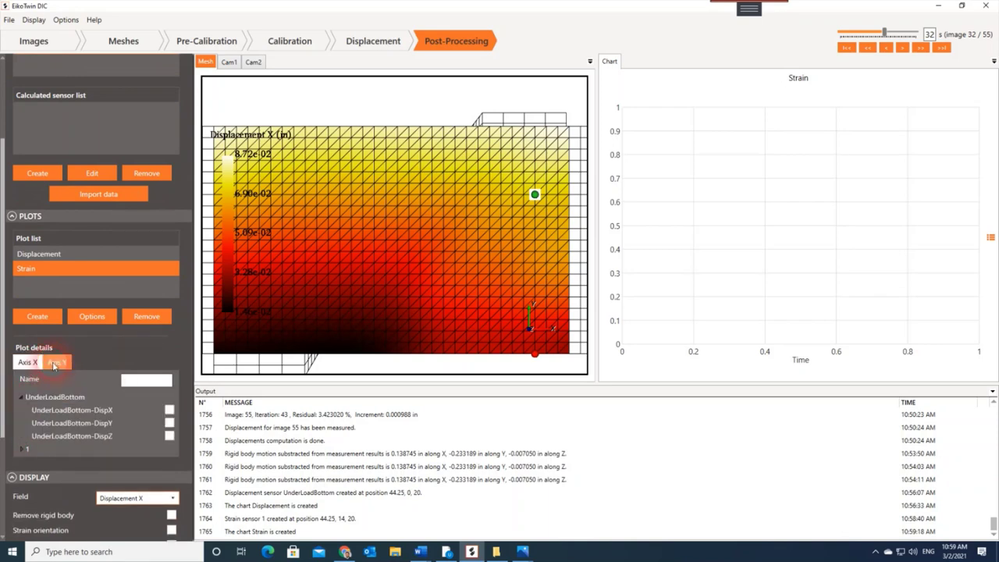
pyautogui.click(49, 410)
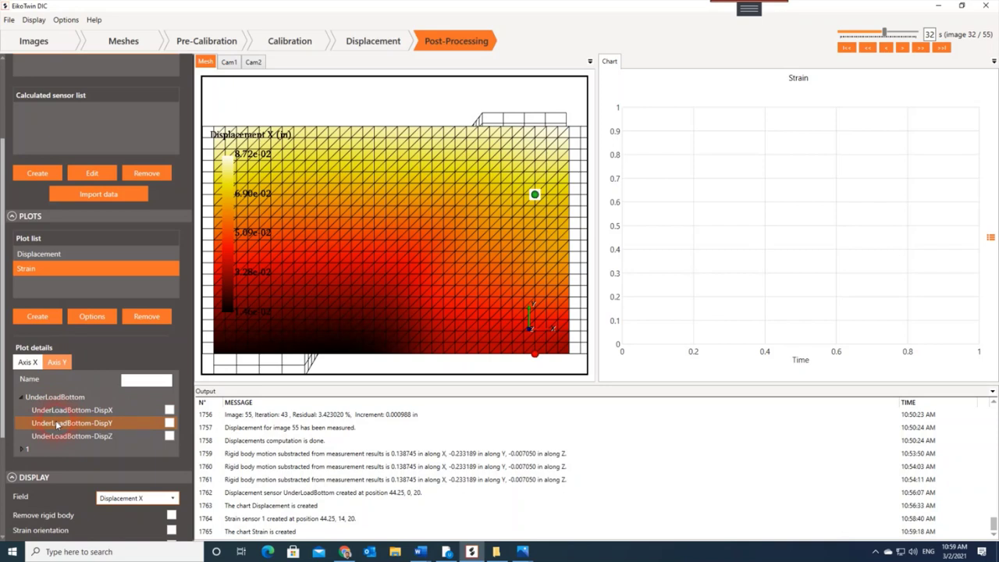
pyautogui.click(59, 411)
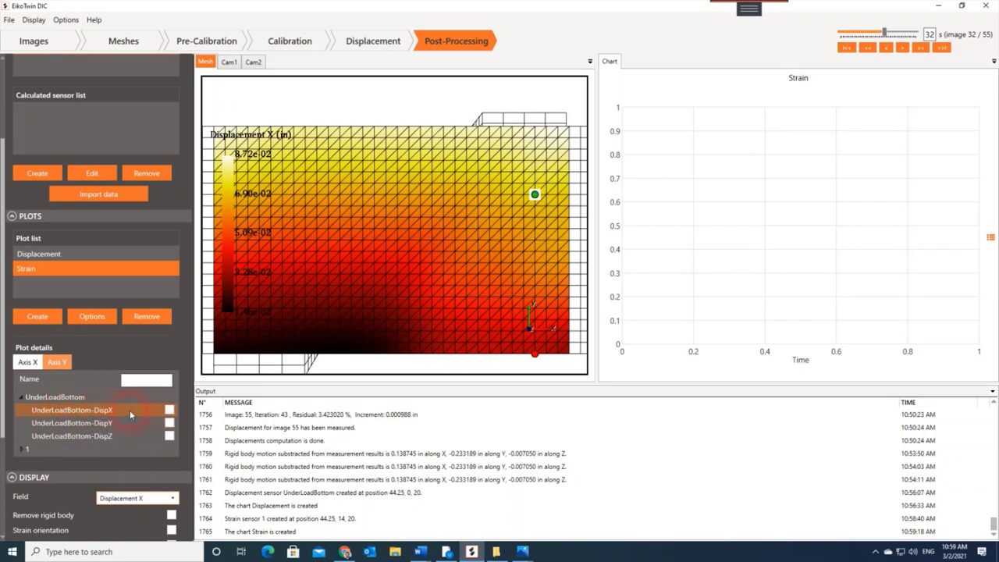
pyautogui.click(22, 397)
pyautogui.click(21, 411)
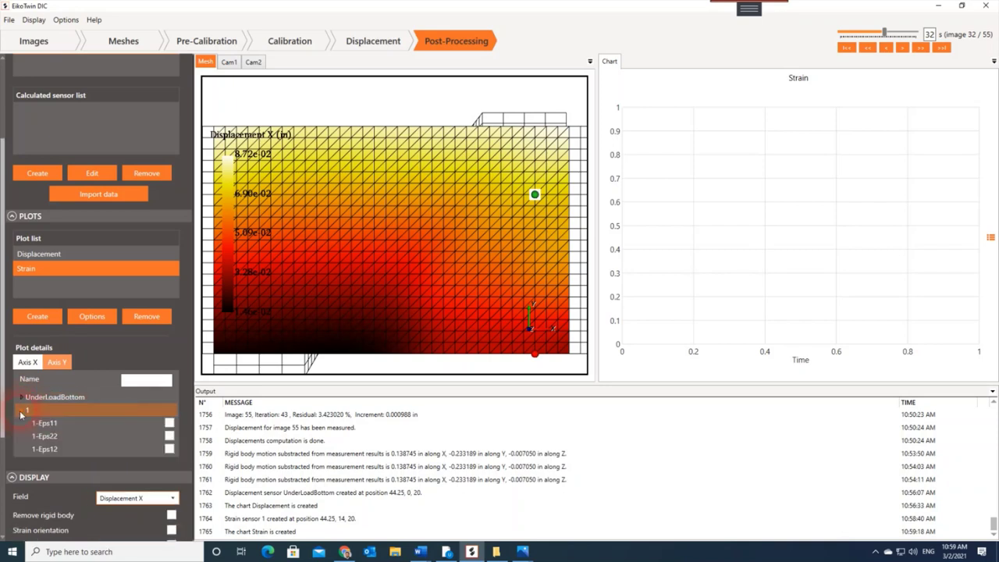
pyautogui.click(27, 423)
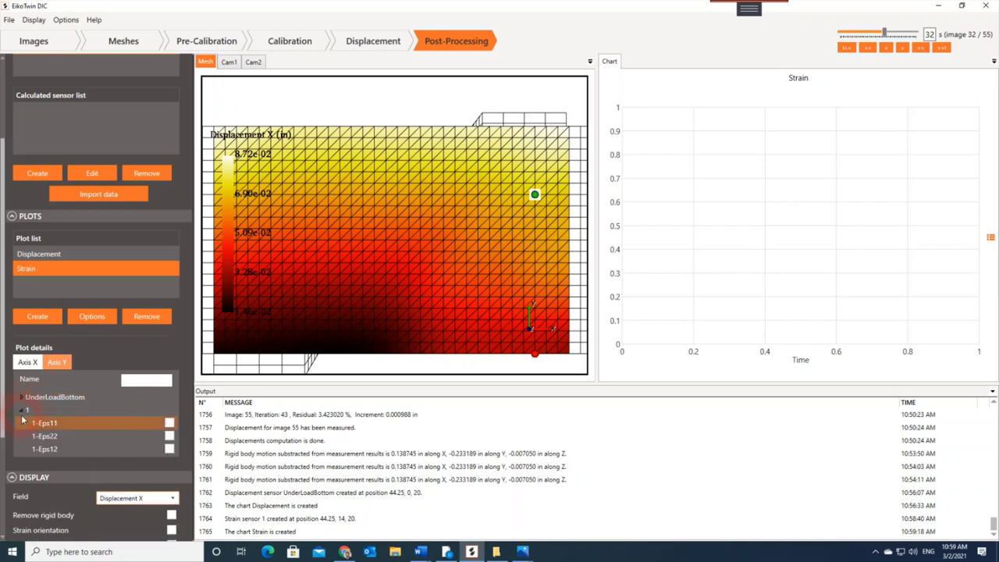
pyautogui.click(169, 423)
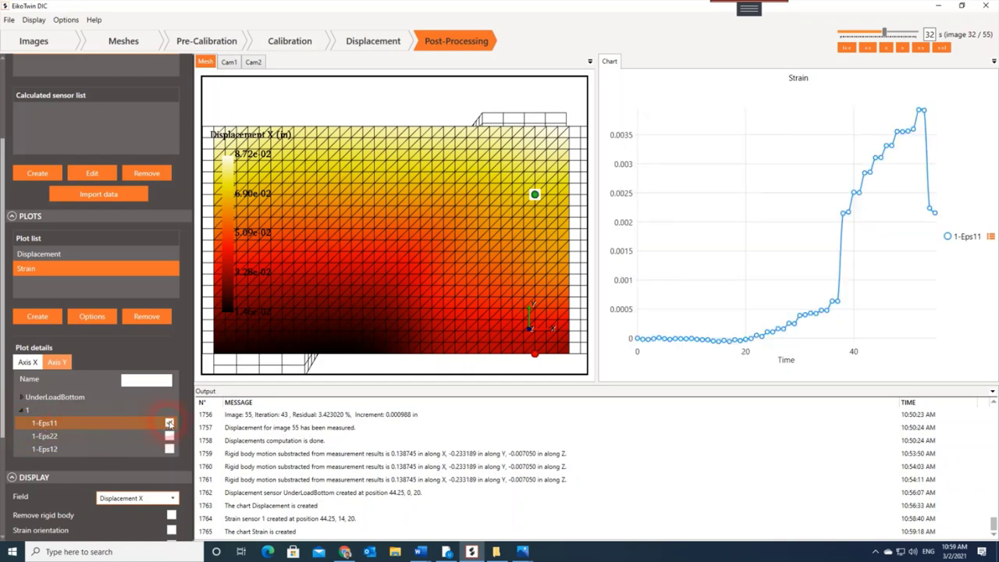
pyautogui.moveTo(640, 340)
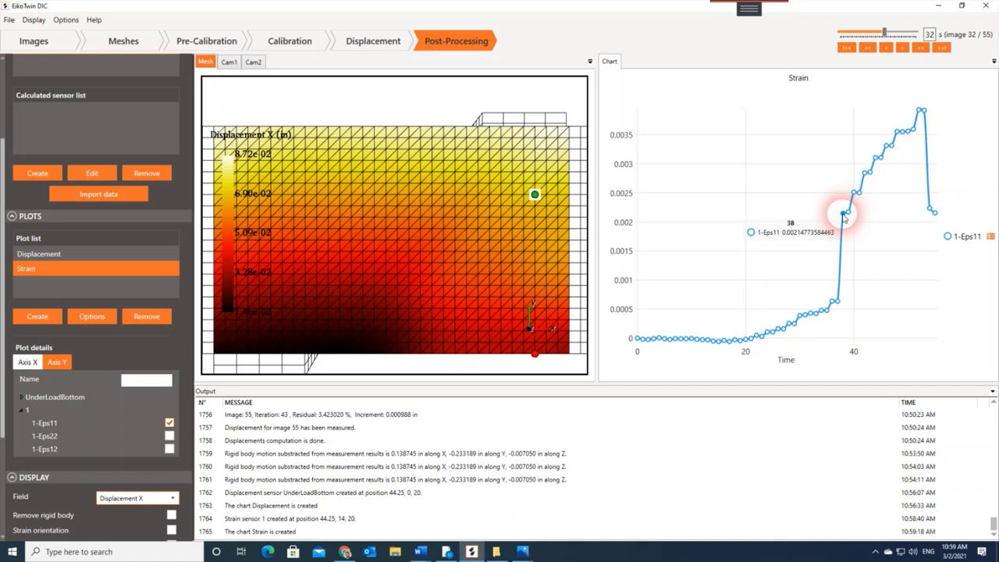
# Step: Add the 1-Eps22 and 1-Eps12 curves, then remove all three strain curves
pyautogui.click(169, 436)
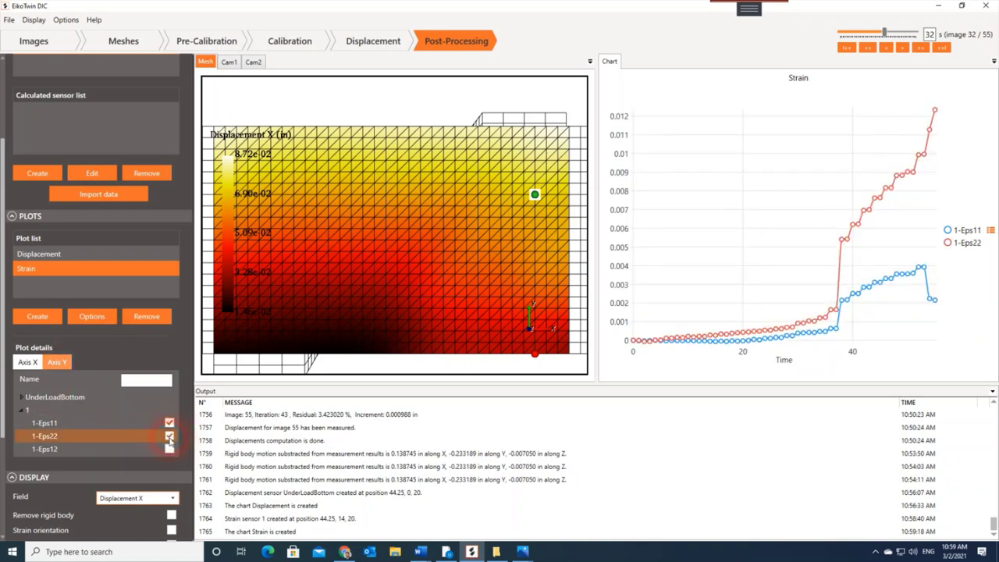
pyautogui.click(169, 450)
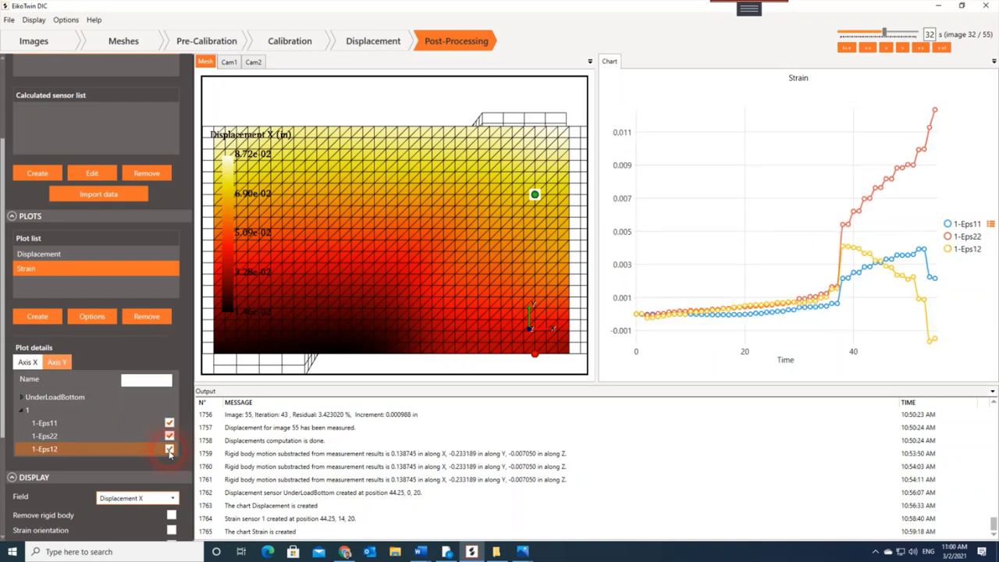
pyautogui.click(169, 449)
pyautogui.click(169, 436)
pyautogui.click(169, 423)
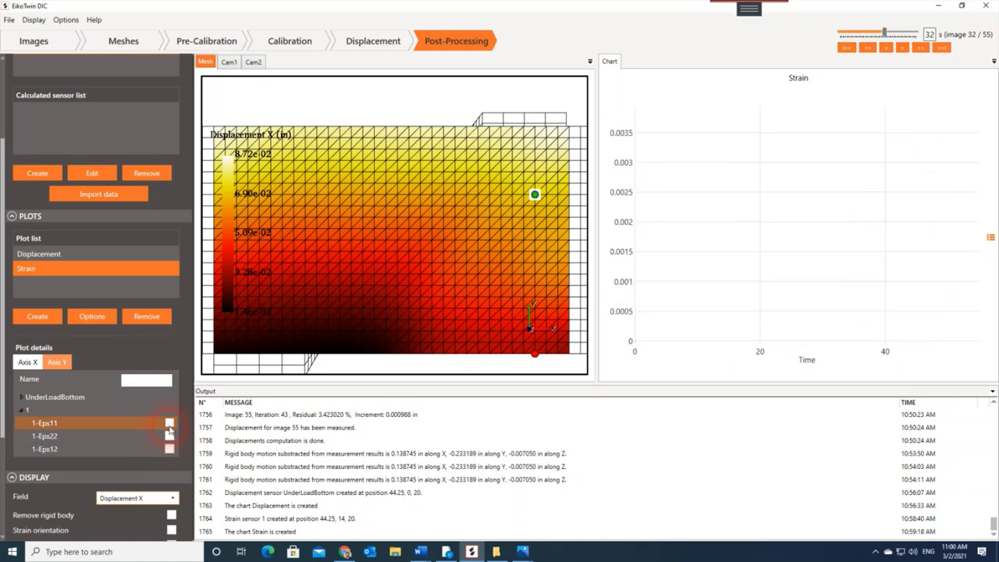
pyautogui.scroll(-3, 468, 234)
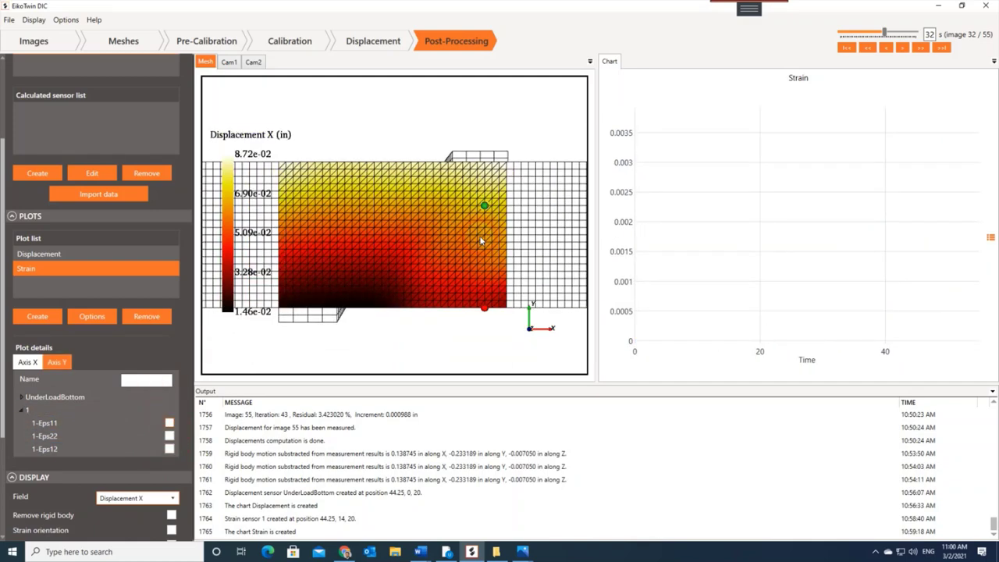
# Step: Colour the mesh by Strain 11, then by Strain 22
pyautogui.moveTo(401, 247); pyautogui.dragTo(436, 242, button='middle')
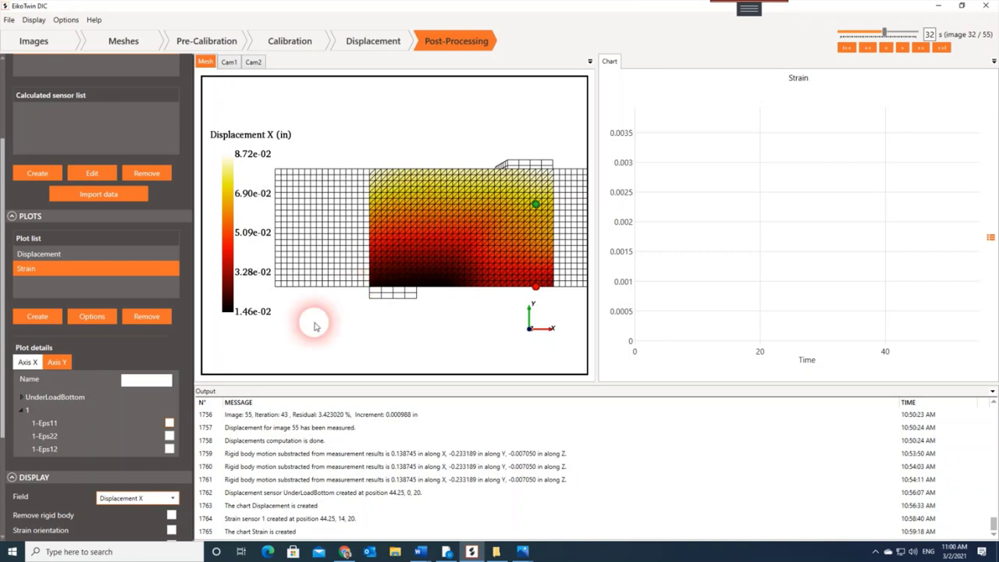
pyautogui.scroll(-1, 70, 481)
pyautogui.scroll(-4, 70, 481)
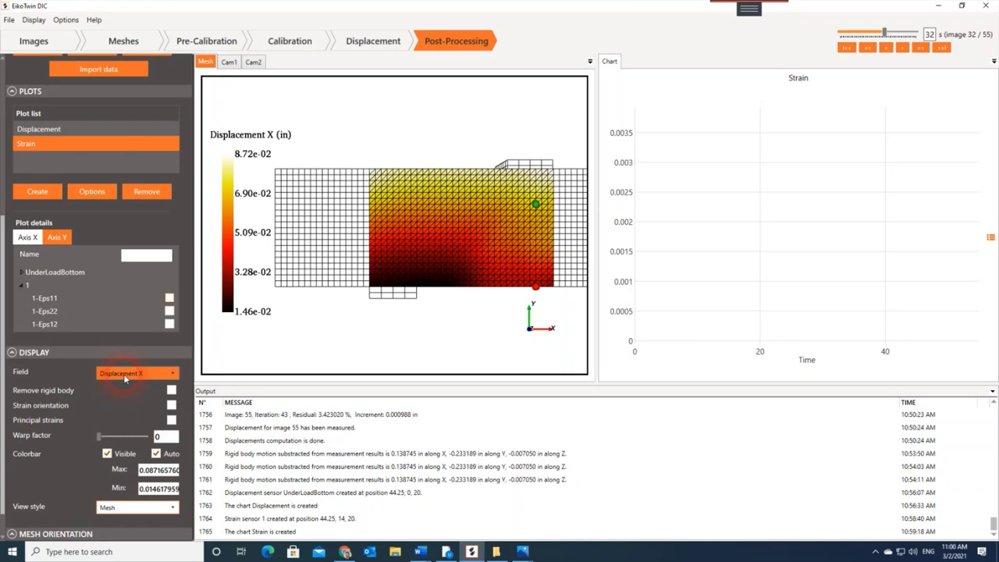
pyautogui.click(125, 374)
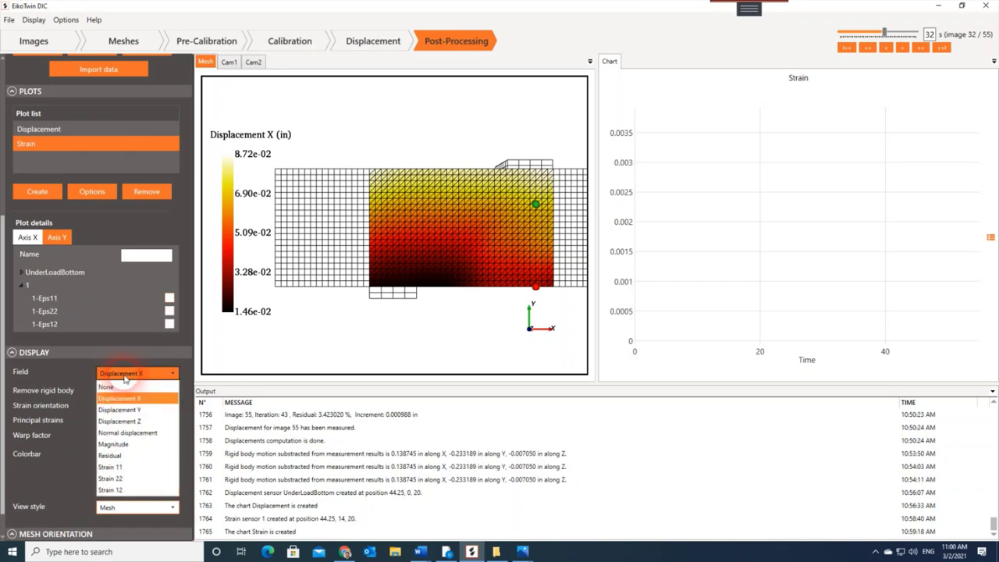
pyautogui.click(118, 467)
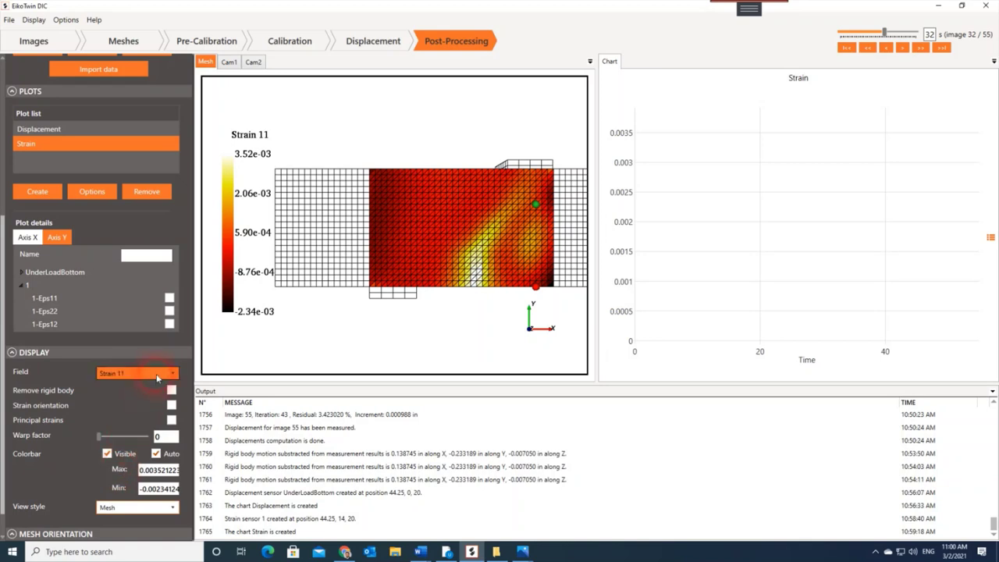
pyautogui.click(156, 375)
pyautogui.click(125, 480)
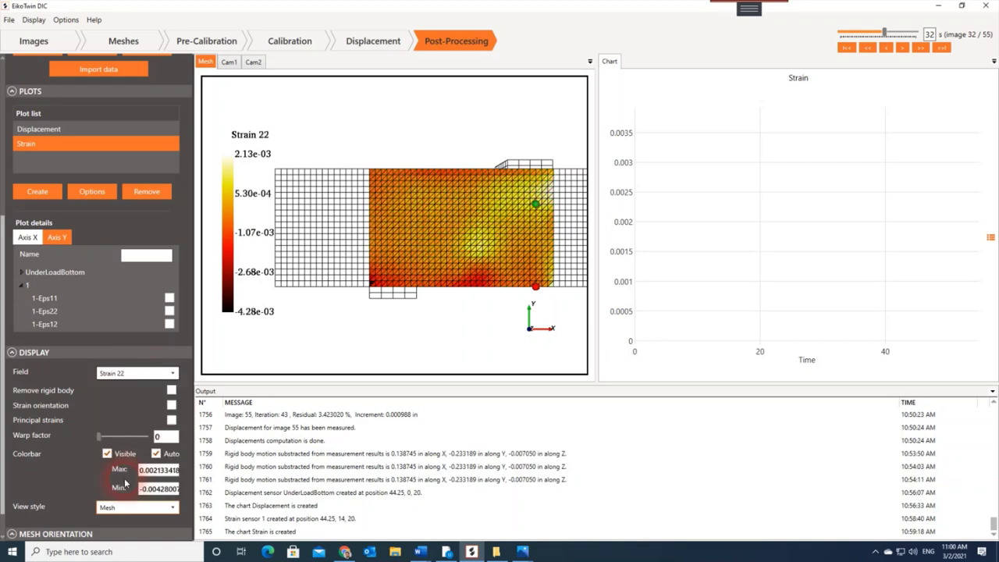
# Step: View the Strain 12 and Residual maps and select the 1-Eps22 plot entry
pyautogui.click(156, 373)
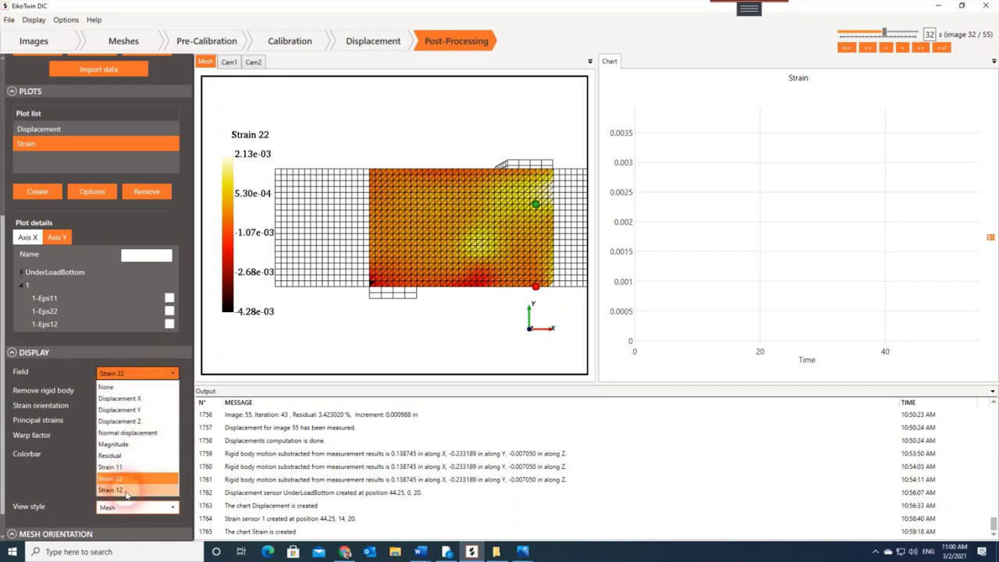
pyautogui.click(117, 489)
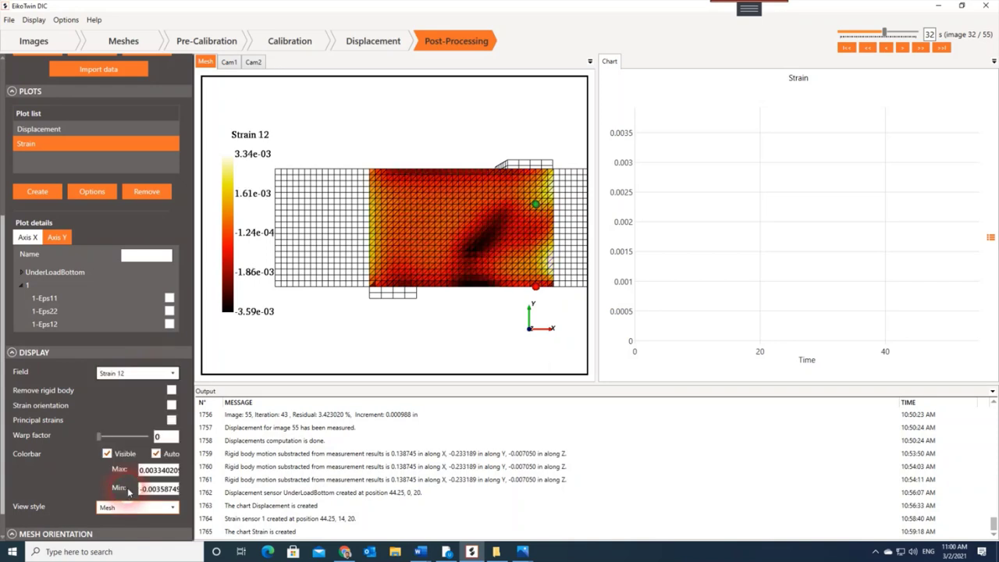
pyautogui.click(138, 373)
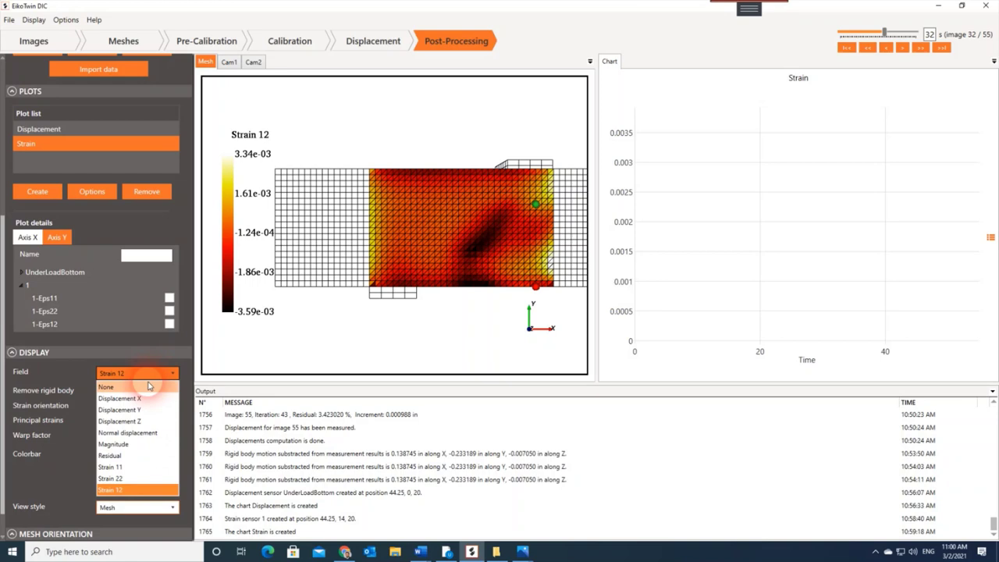
pyautogui.click(117, 456)
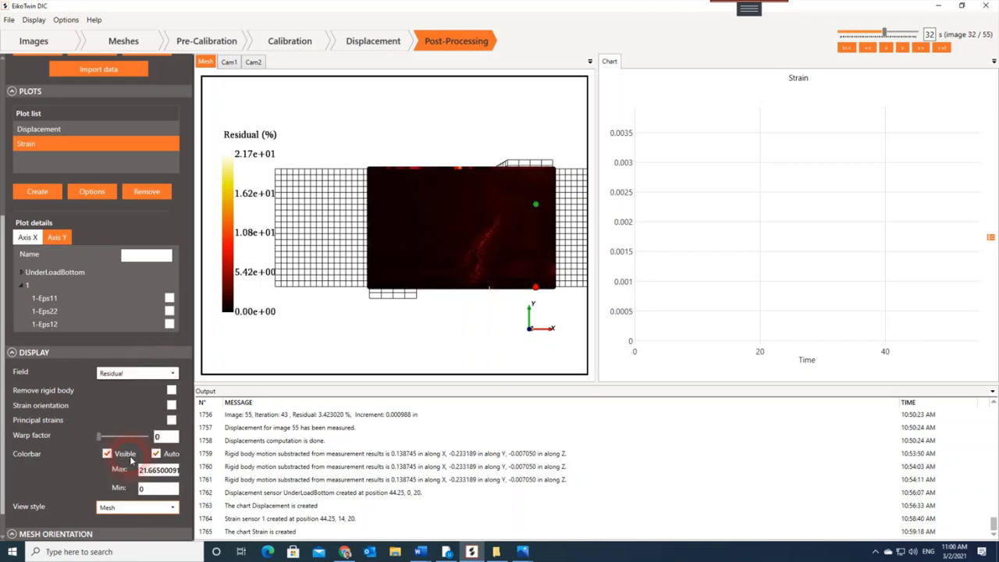
pyautogui.click(123, 312)
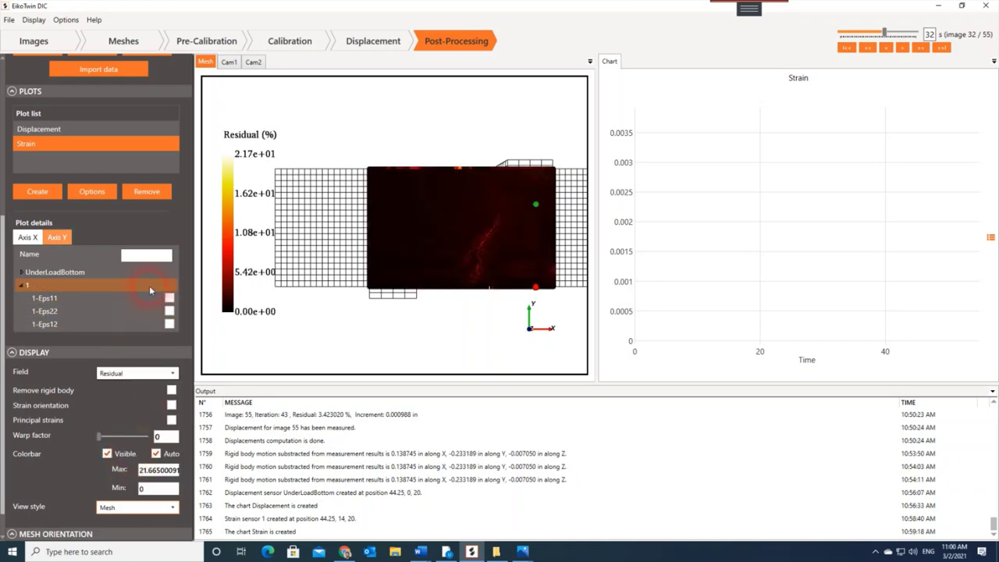
pyautogui.scroll(5, 129, 281)
pyautogui.scroll(1, 133, 263)
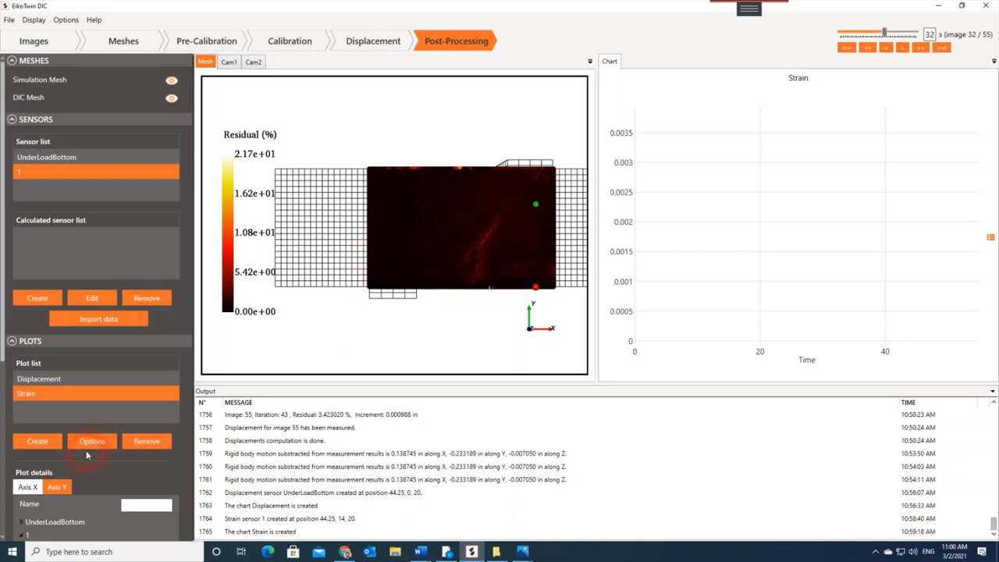
pyautogui.scroll(-3, 93, 398)
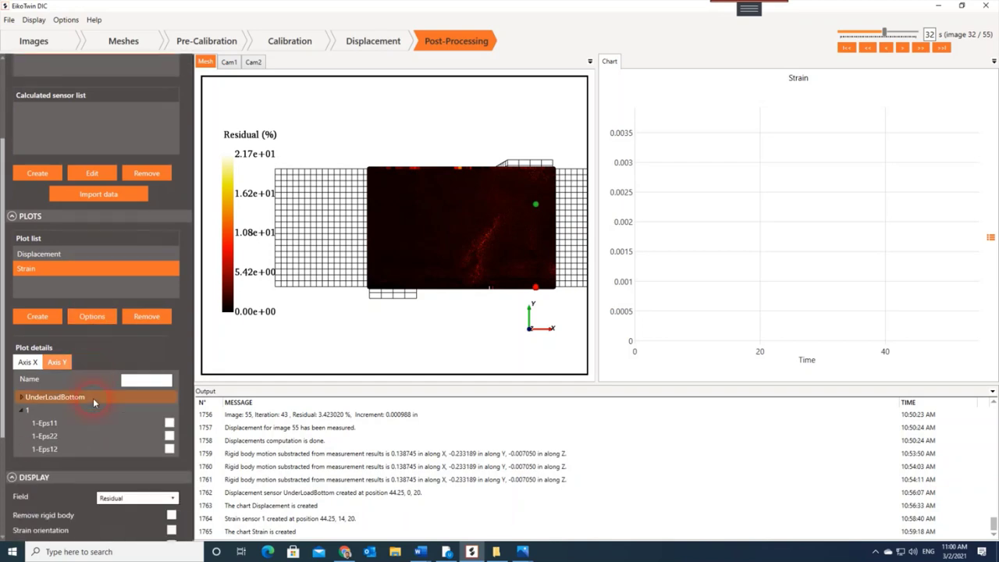
# Step: Set the mesh map back to Strain 12 and recentre the enlarged view
pyautogui.click(135, 500)
pyautogui.click(131, 486)
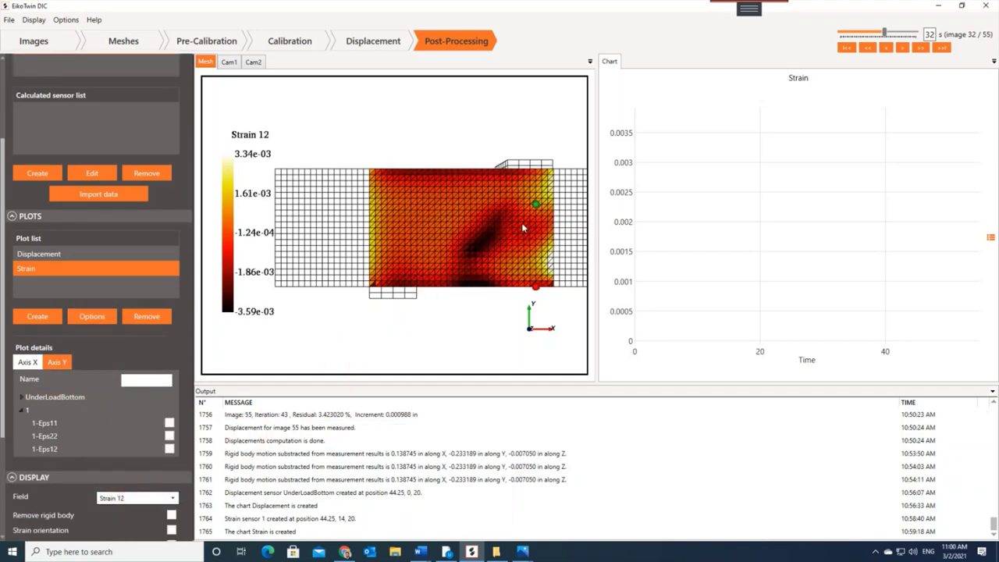
pyautogui.scroll(4, 520, 224)
pyautogui.moveTo(489, 230); pyautogui.dragTo(406, 230, button='middle')
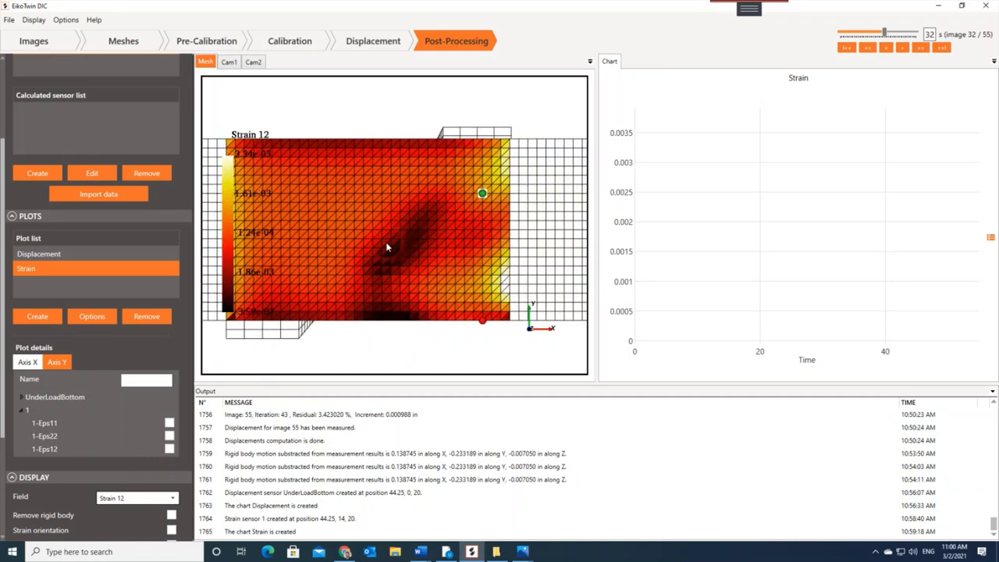
pyautogui.scroll(3, 46, 273)
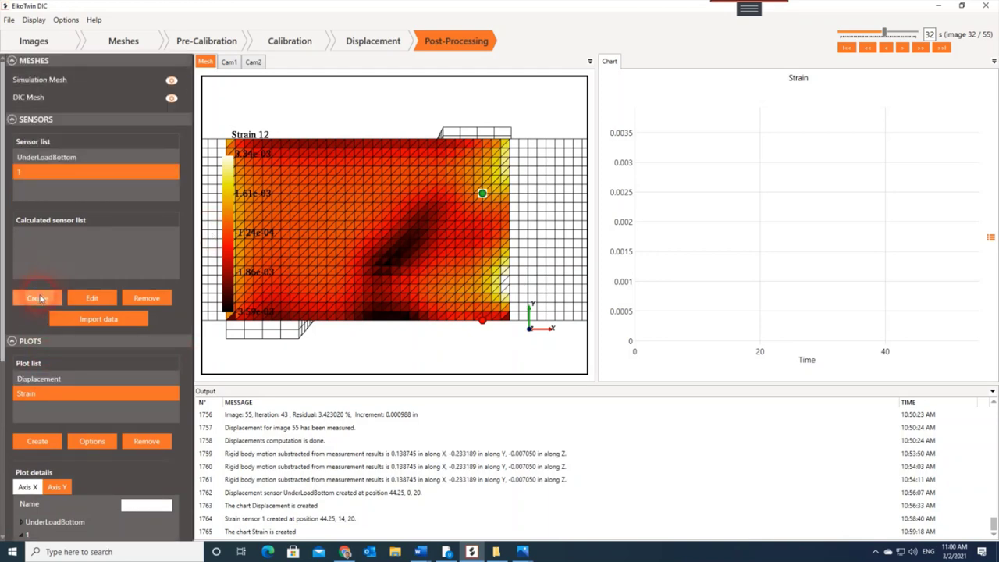
# Step: Create a sensor named Right and place it at node 40.25, 9, 20
pyautogui.click(38, 298)
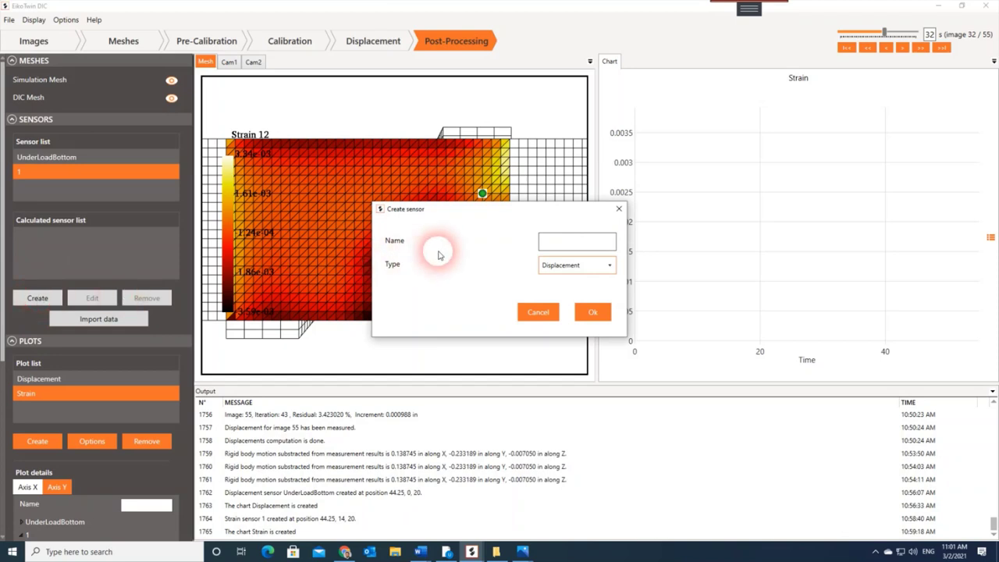
pyautogui.click(565, 243)
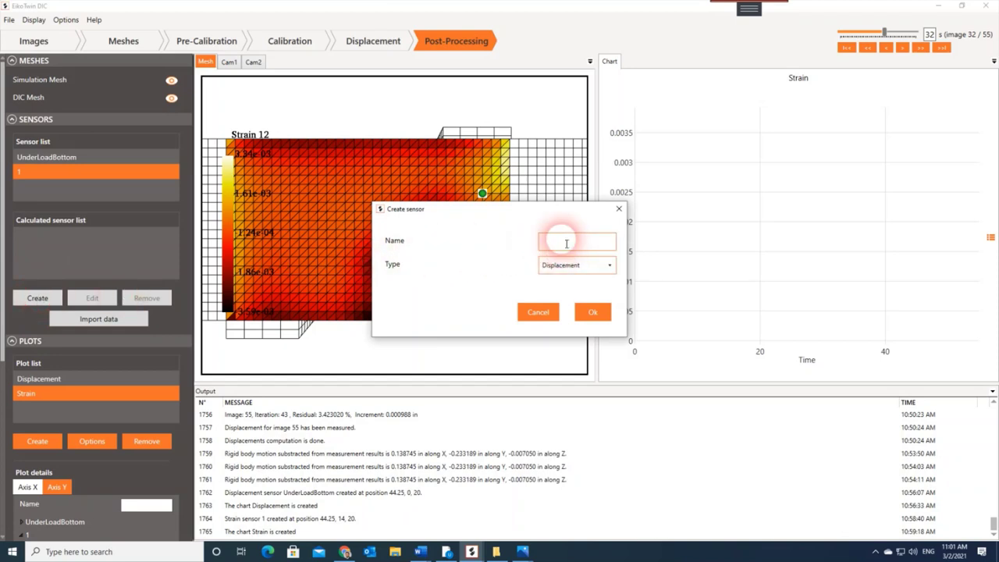
pyautogui.write('Right')
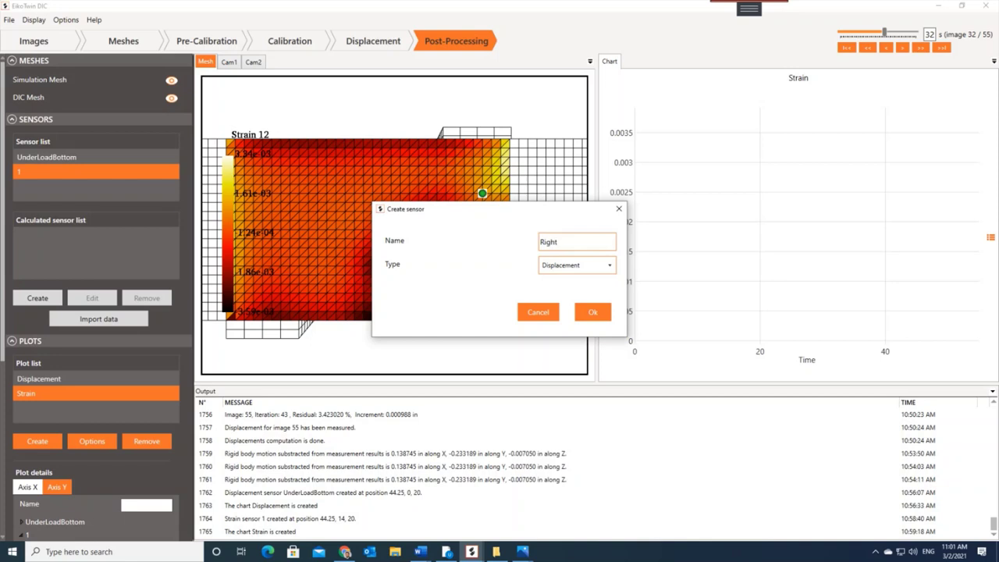
pyautogui.click(593, 312)
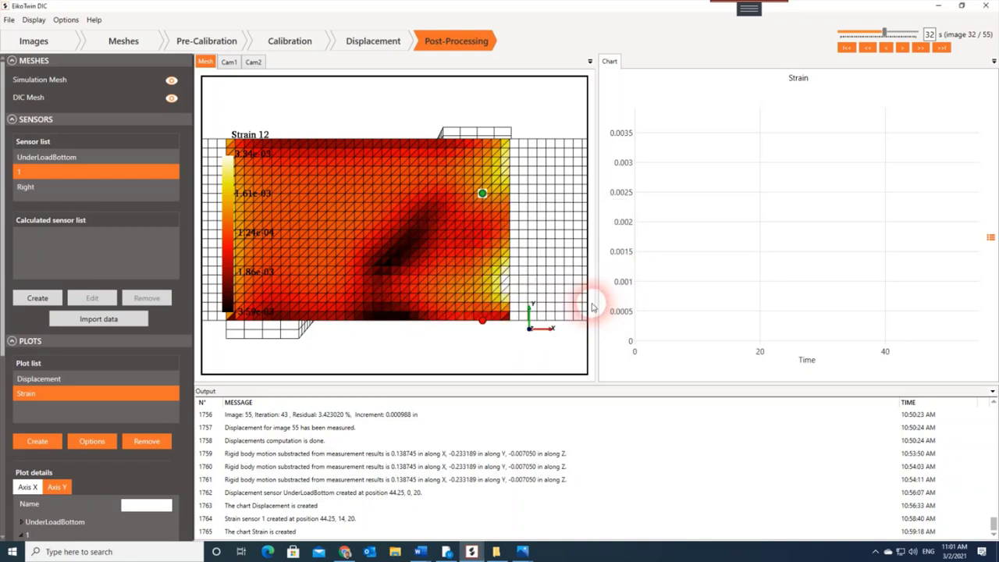
pyautogui.click(449, 241)
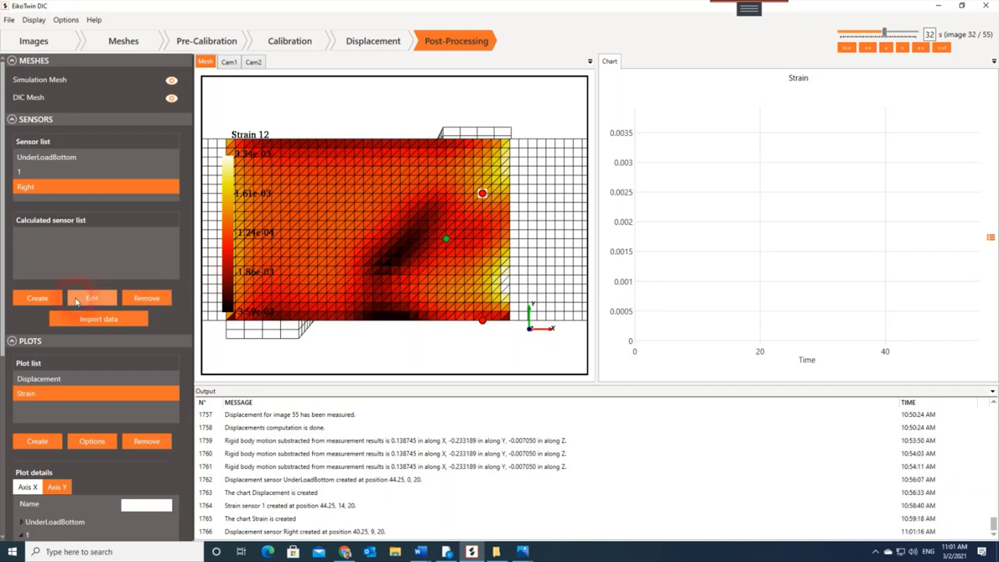
# Step: Create a sensor named Left and place it at node 32.15, 9, 20
pyautogui.click(45, 298)
pyautogui.click(570, 243)
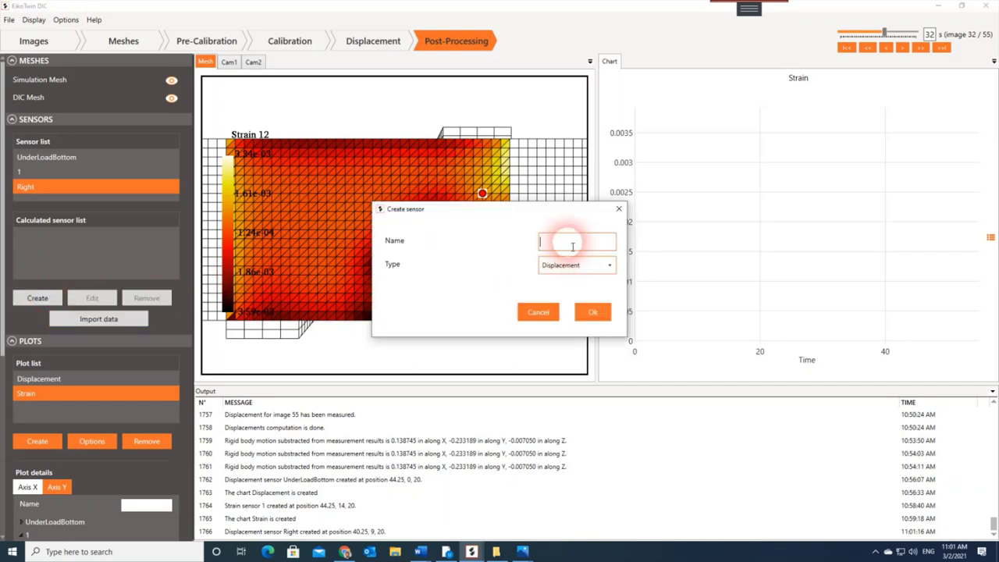
pyautogui.write('Left')
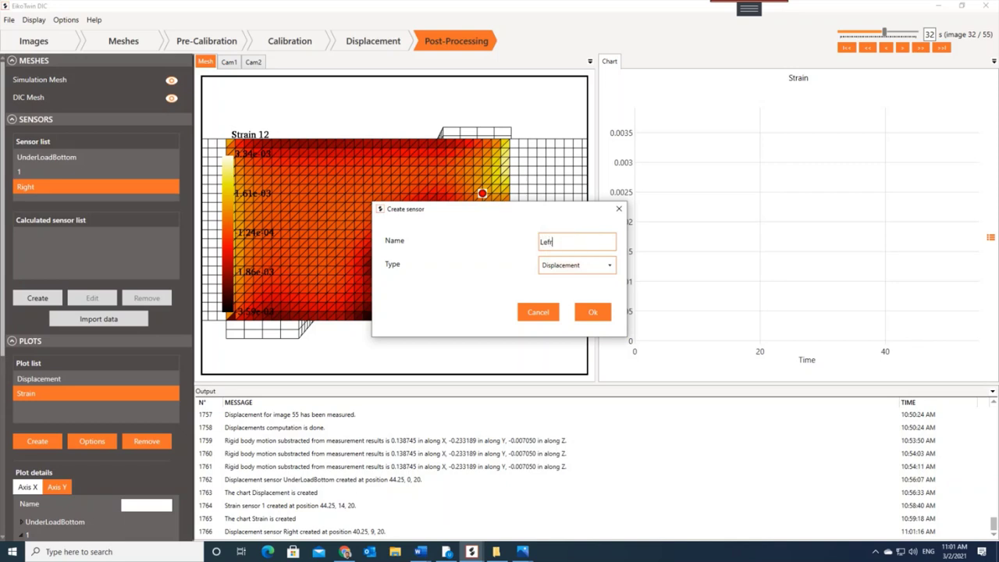
pyautogui.click(595, 312)
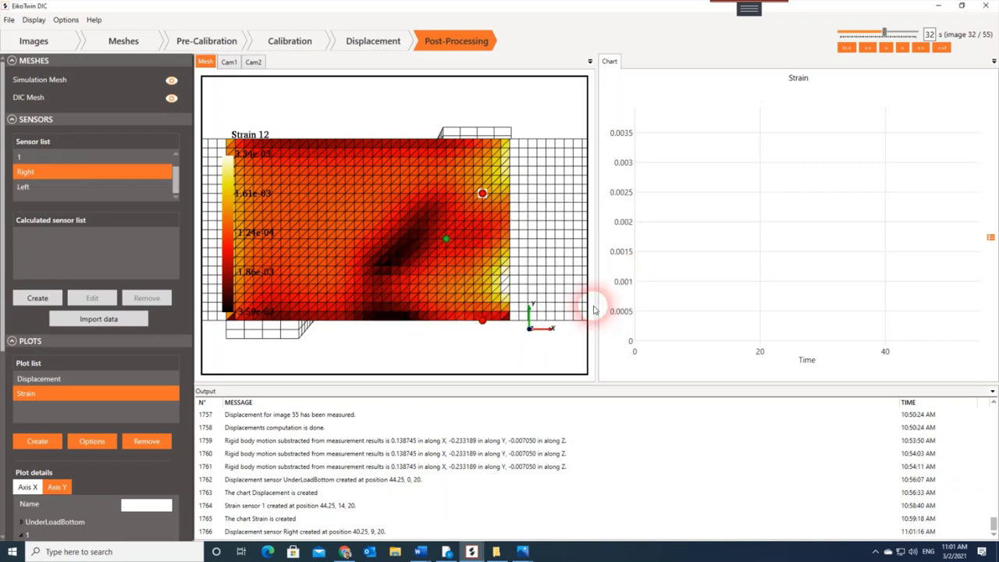
pyautogui.click(373, 242)
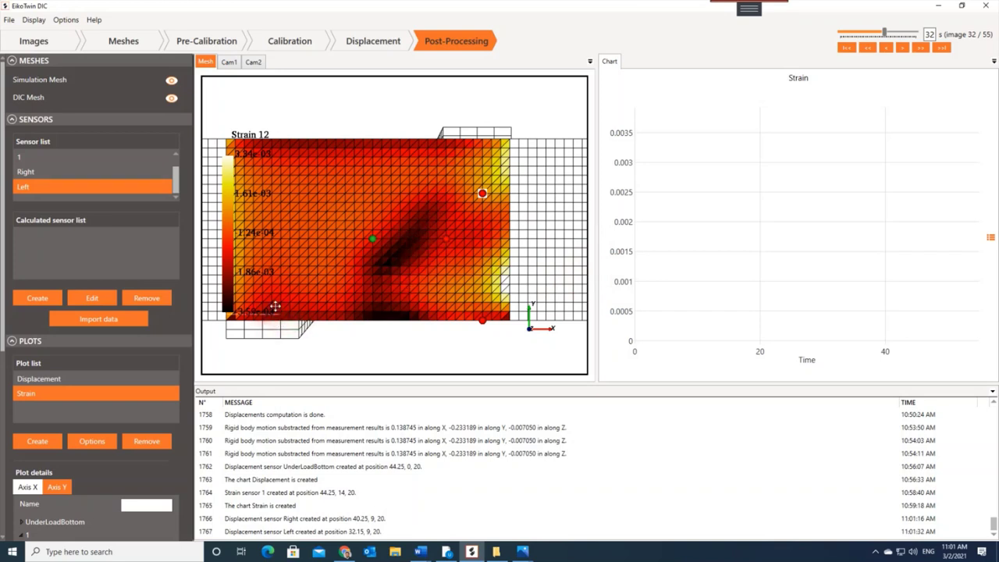
pyautogui.click(108, 245)
# Step: Collapse sensor 1's strain entries and switch the chart to the Displacement plot
pyautogui.scroll(-5, 101, 258)
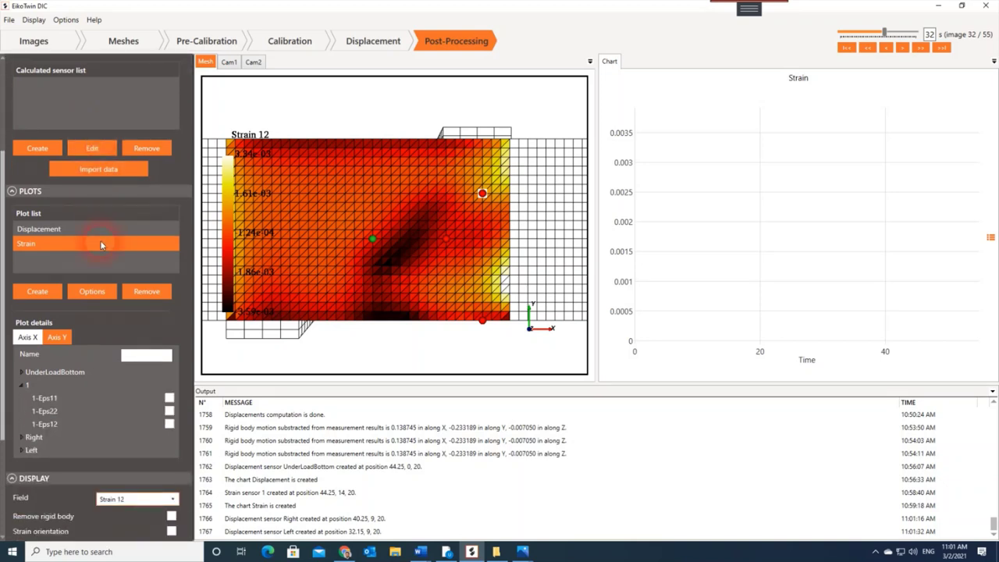
pyautogui.click(26, 360)
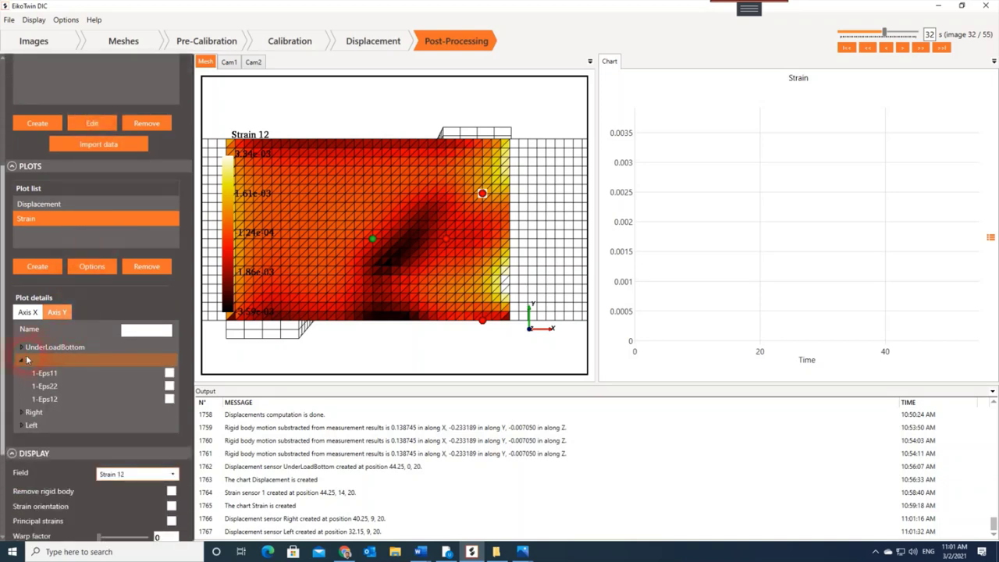
pyautogui.click(22, 361)
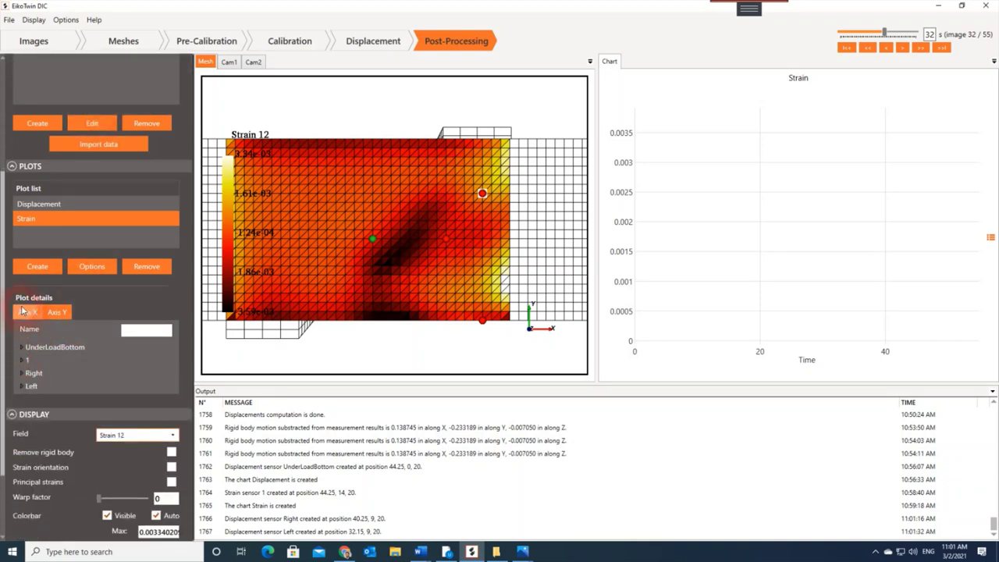
pyautogui.click(45, 223)
pyautogui.click(44, 206)
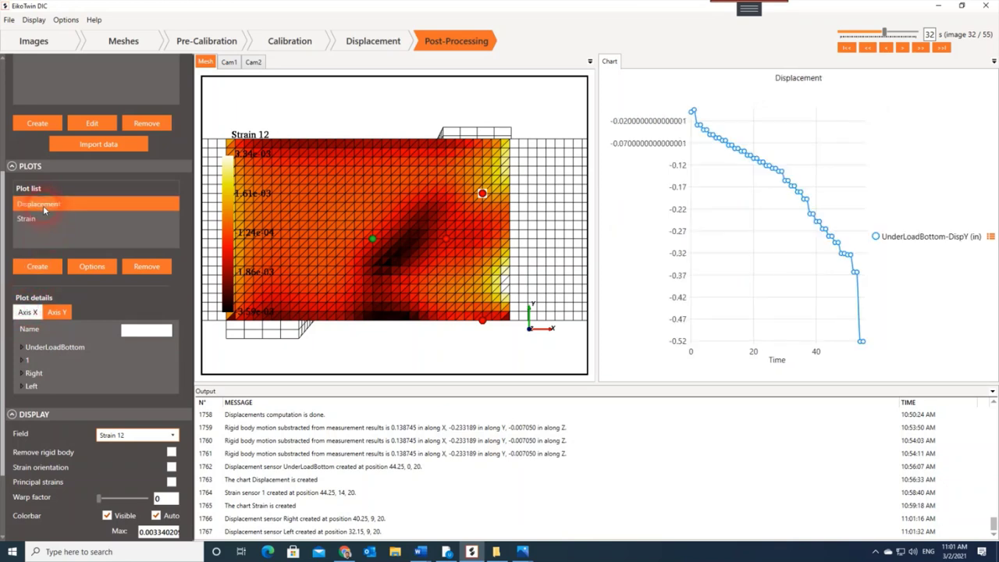
# Step: Remove the UnderLoadBottom-DispY curve from the Displacement chart
pyautogui.click(24, 350)
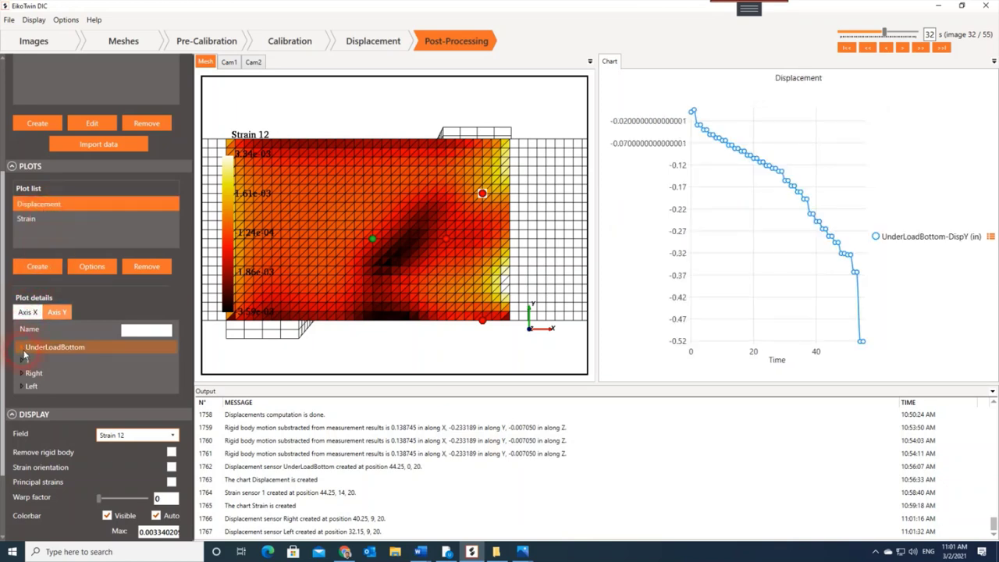
pyautogui.click(22, 348)
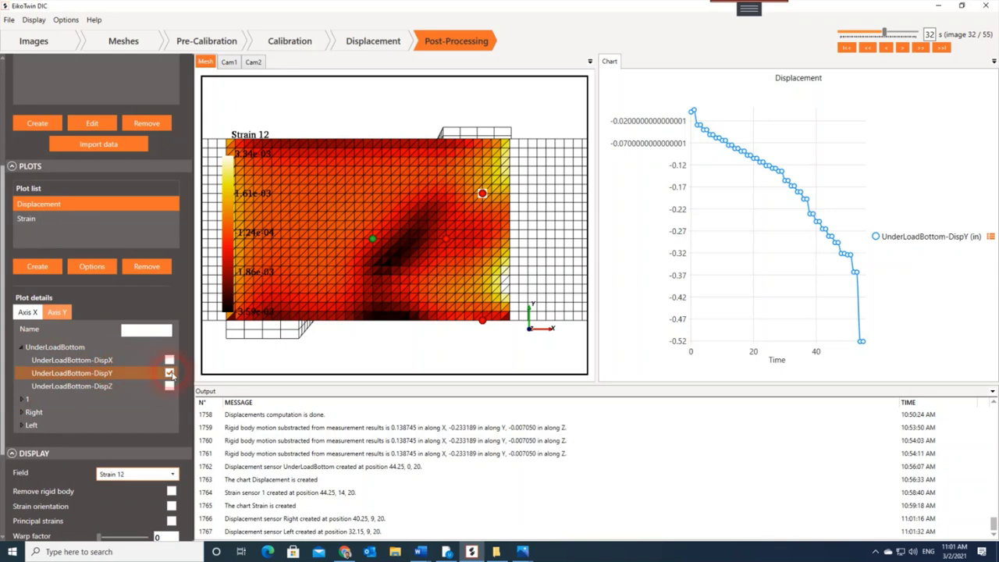
pyautogui.click(54, 363)
pyautogui.doubleClick(32, 347)
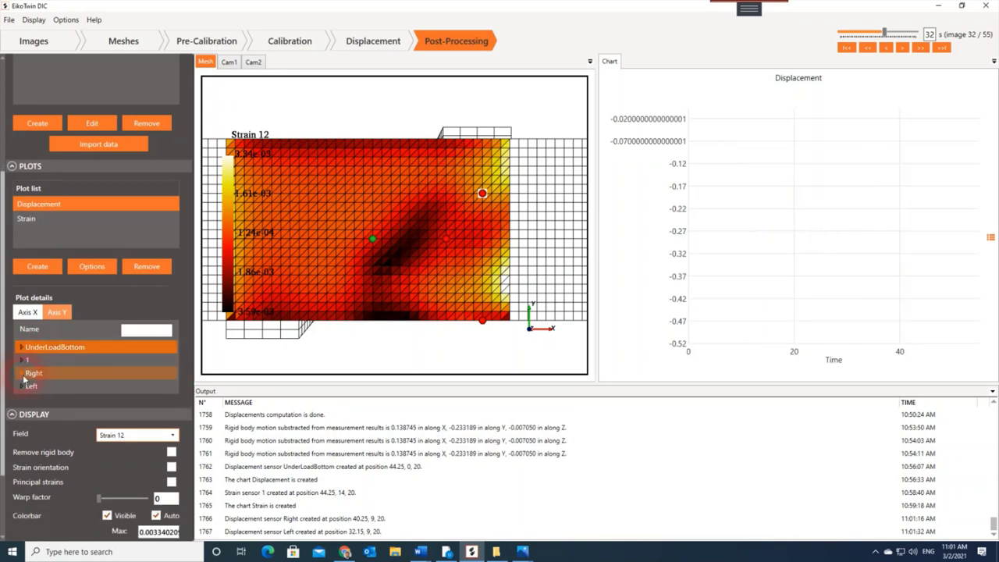
# Step: Plot the Right-DispX and Left-DispX curves on the Displacement chart
pyautogui.click(22, 374)
pyautogui.click(169, 386)
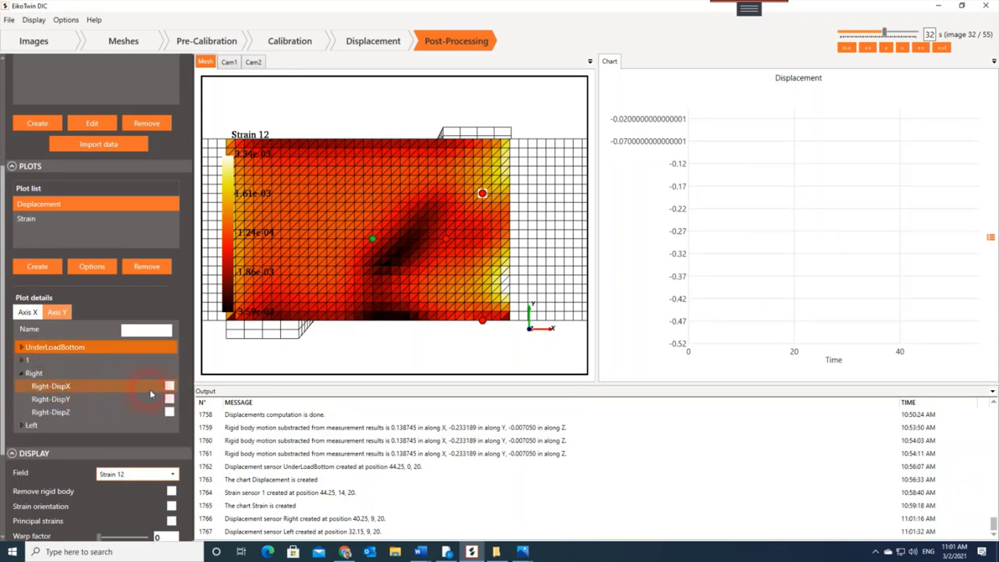
pyautogui.click(22, 426)
pyautogui.scroll(-1, 134, 429)
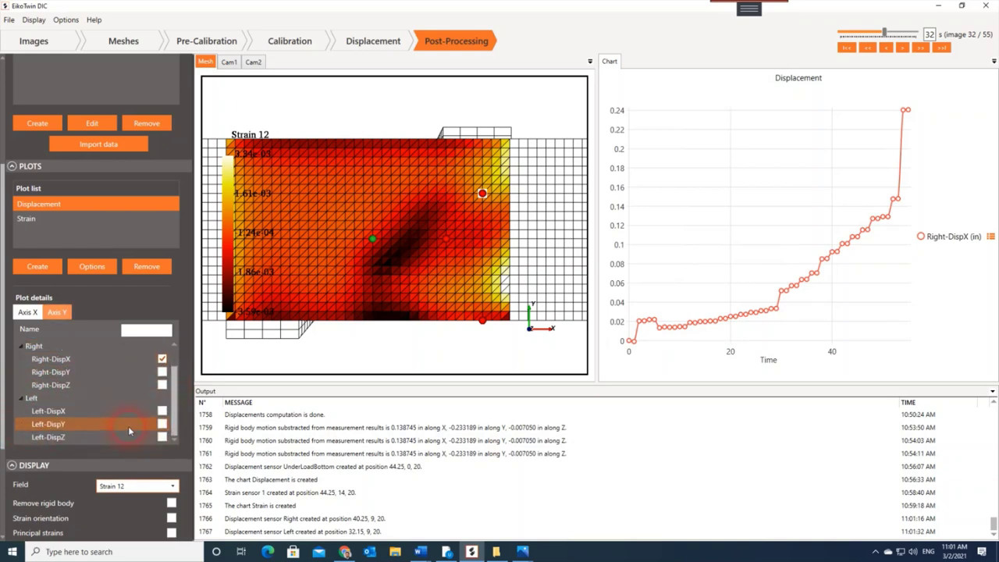
pyautogui.click(161, 413)
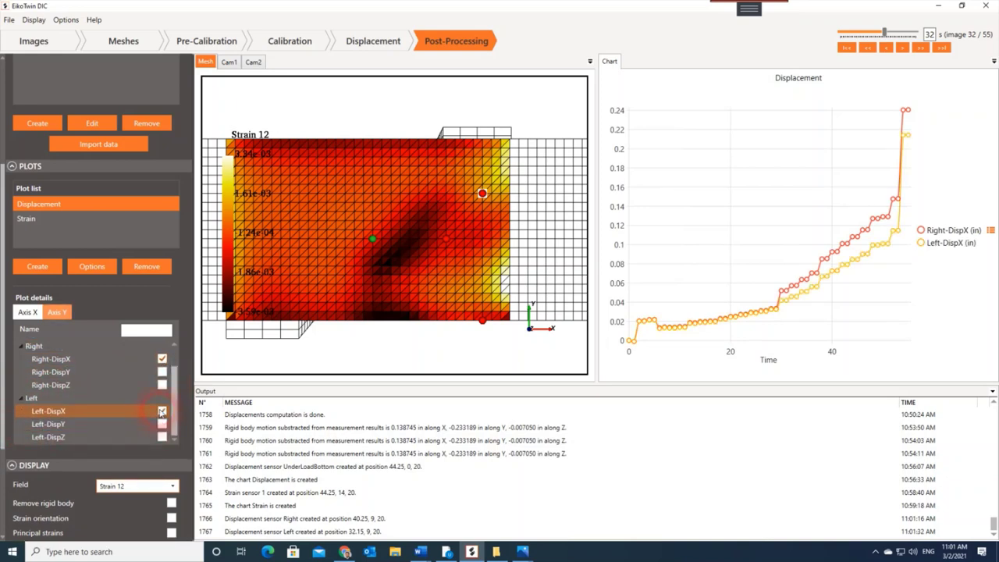
pyautogui.moveTo(628, 349)
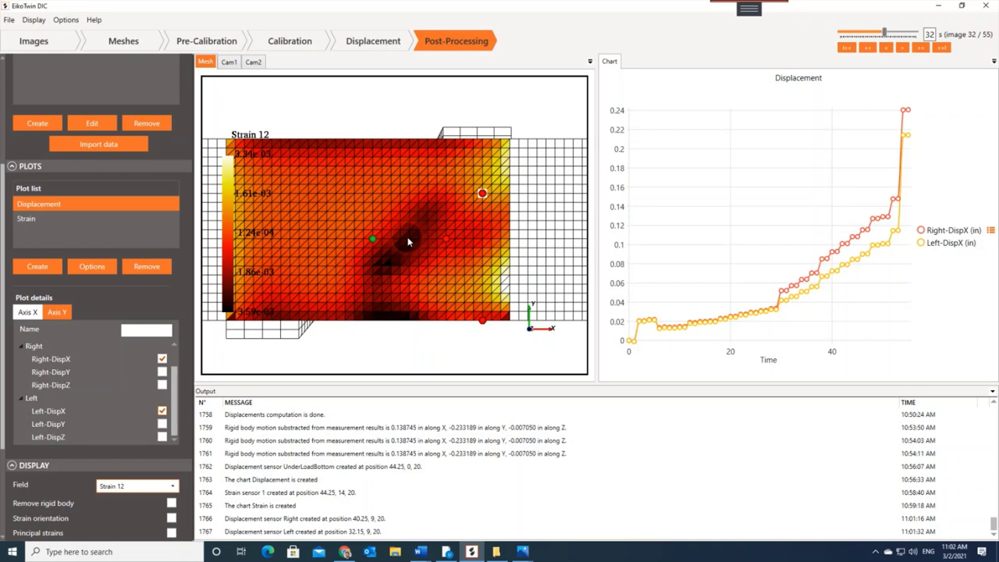
pyautogui.moveTo(781, 299)
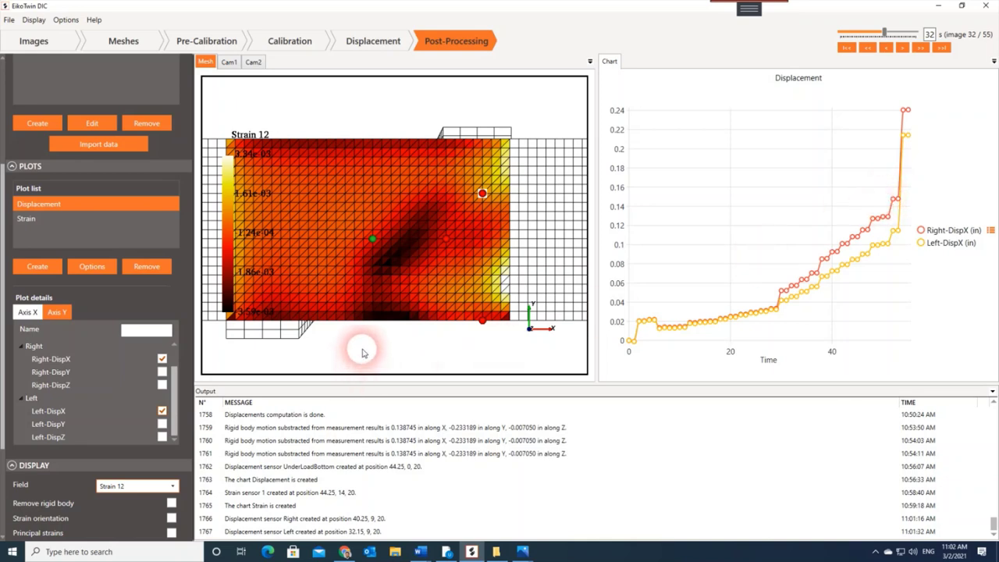
pyautogui.scroll(3, 64, 277)
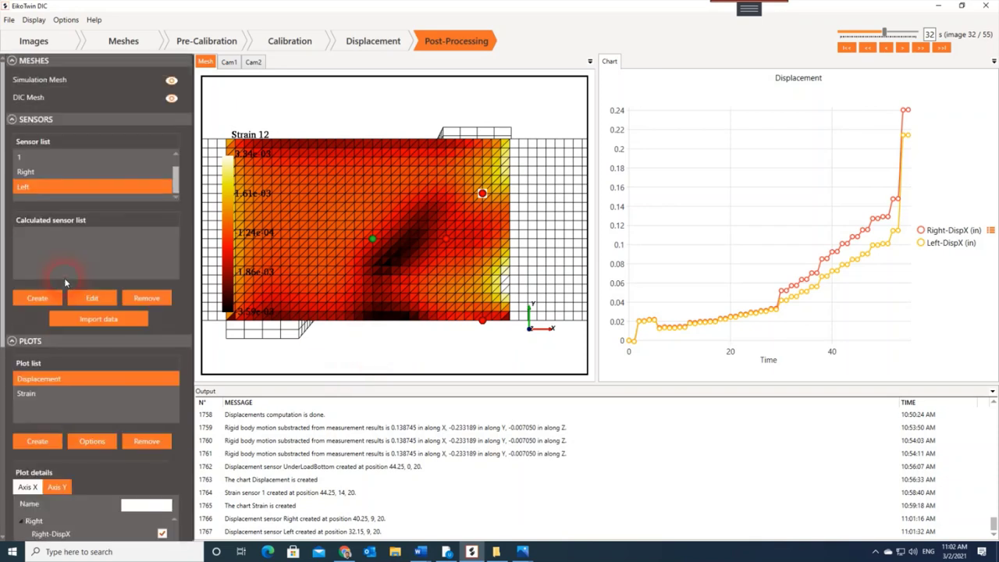
# Step: Create a Displacement (virtual extensometer) sensor named Ext1
pyautogui.click(36, 299)
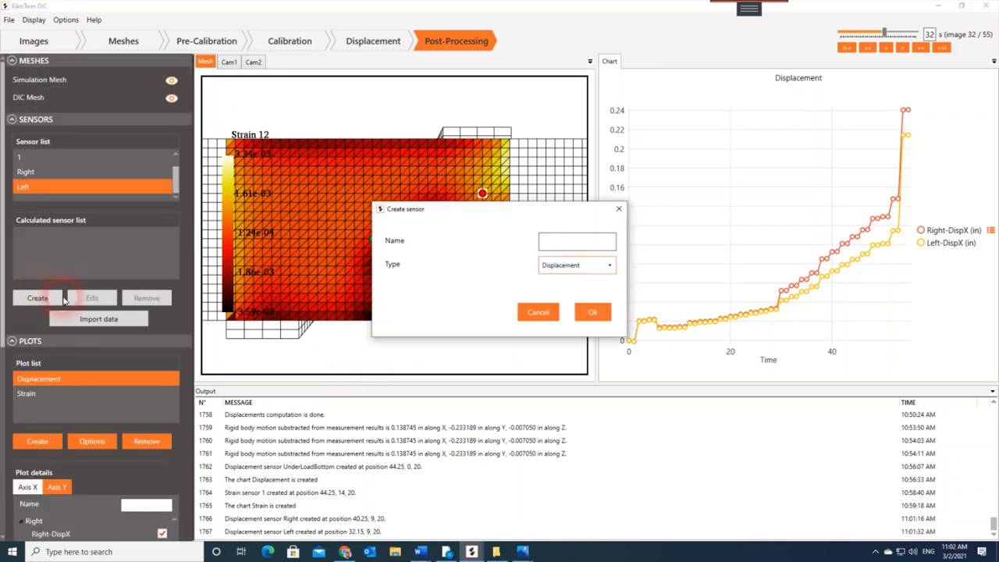
pyautogui.click(566, 265)
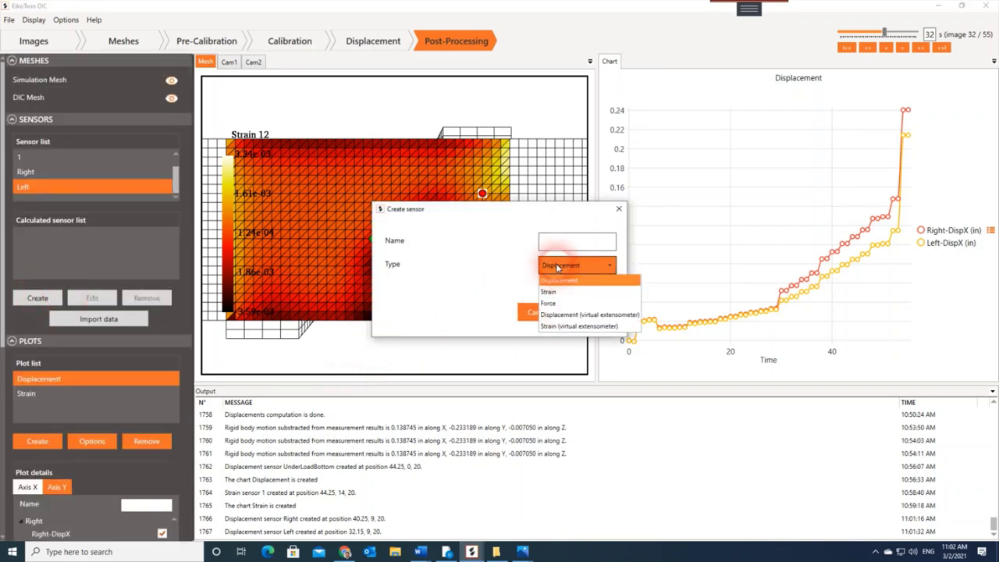
pyautogui.click(560, 316)
pyautogui.click(559, 316)
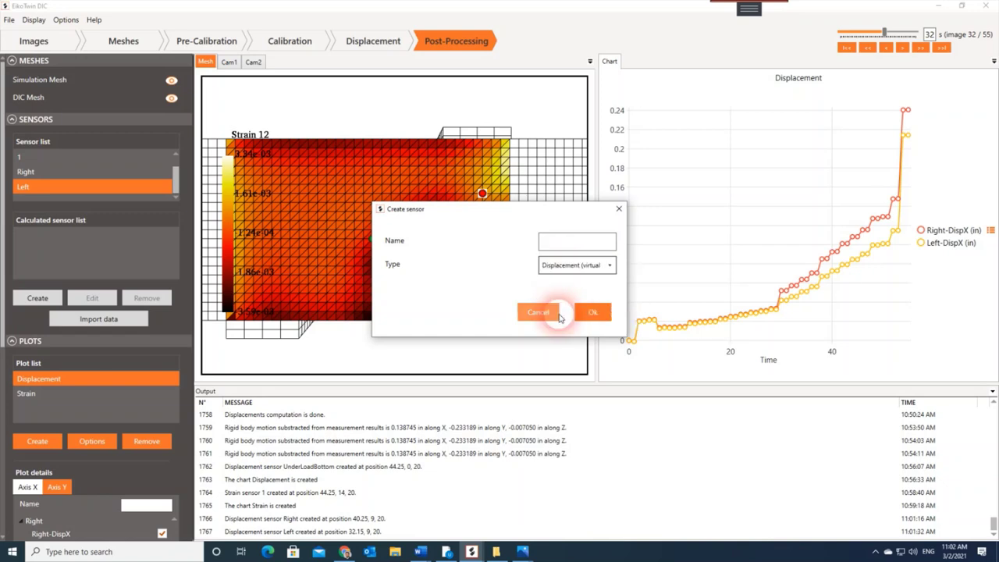
pyautogui.click(572, 242)
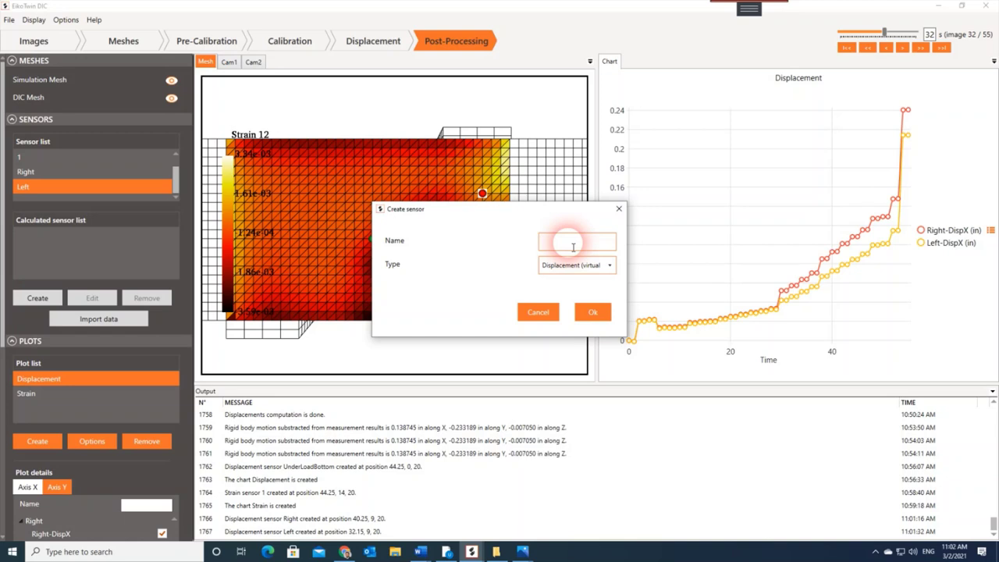
pyautogui.write('Ext1')
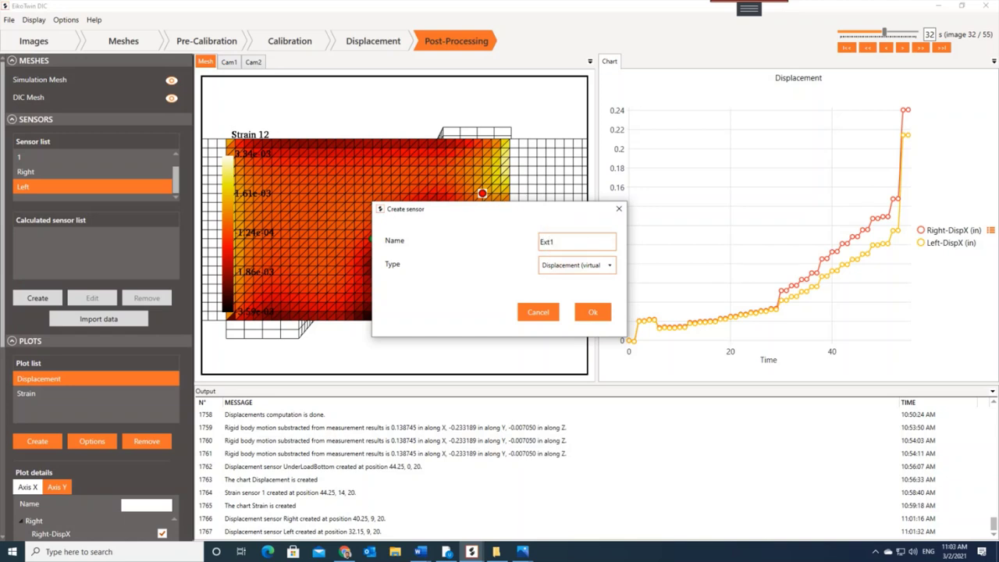
pyautogui.click(592, 312)
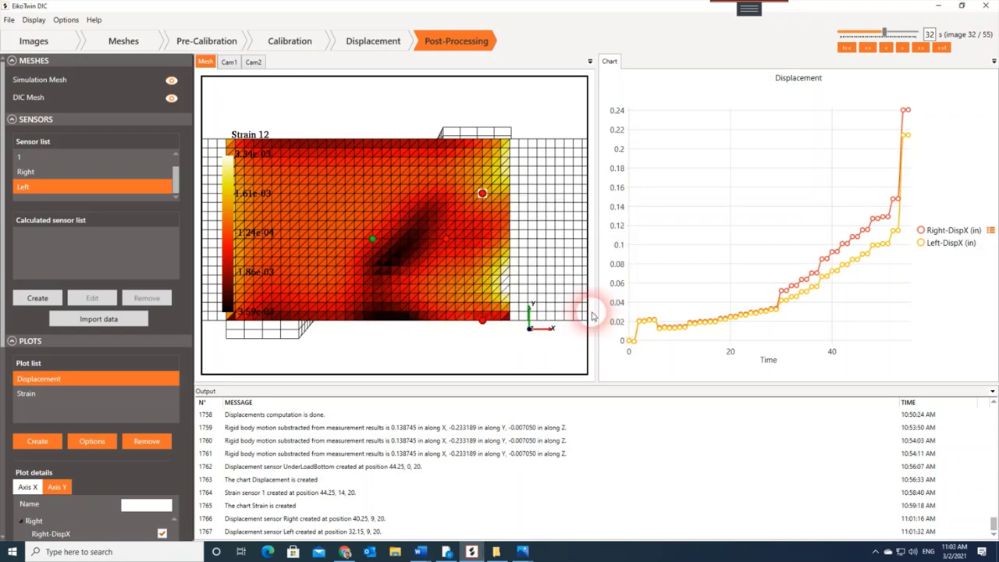
# Step: Set Ext1's Sensor 1 to Right and Sensor 2 to Left, then confirm
pyautogui.click(529, 224)
pyautogui.moveTo(520, 194); pyautogui.dragTo(721, 193)
pyautogui.click(773, 248)
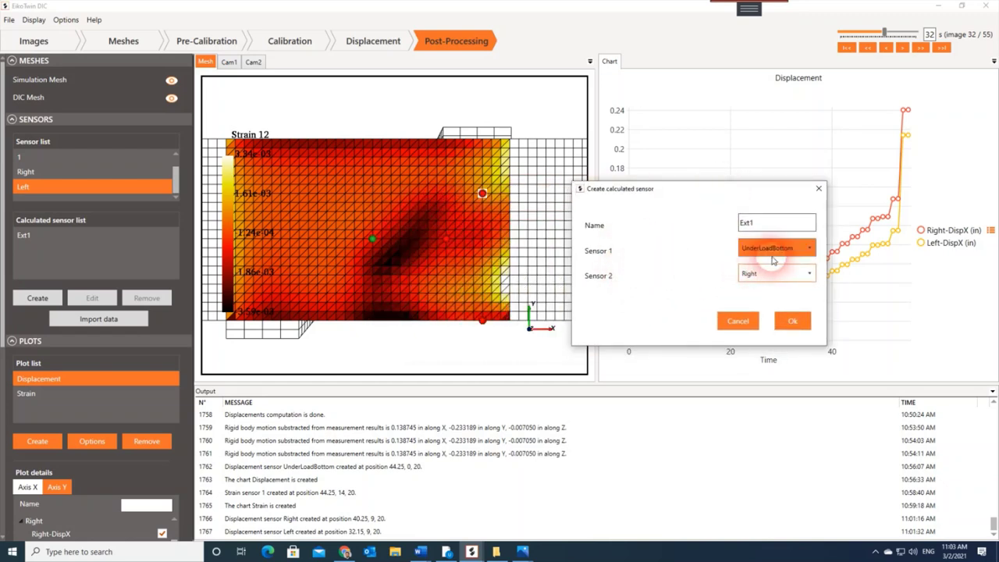
pyautogui.click(766, 277)
pyautogui.click(772, 273)
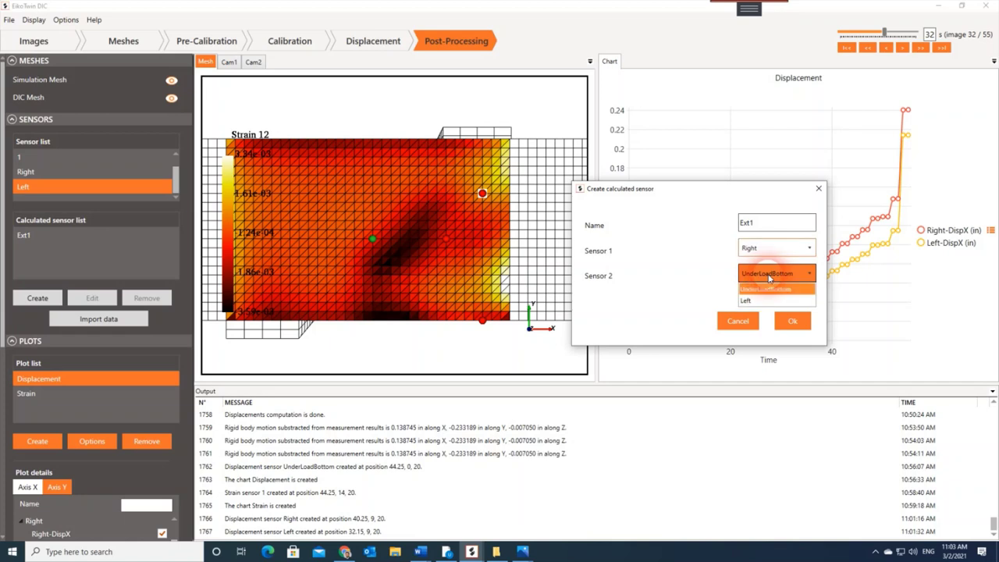
pyautogui.click(758, 306)
pyautogui.click(621, 292)
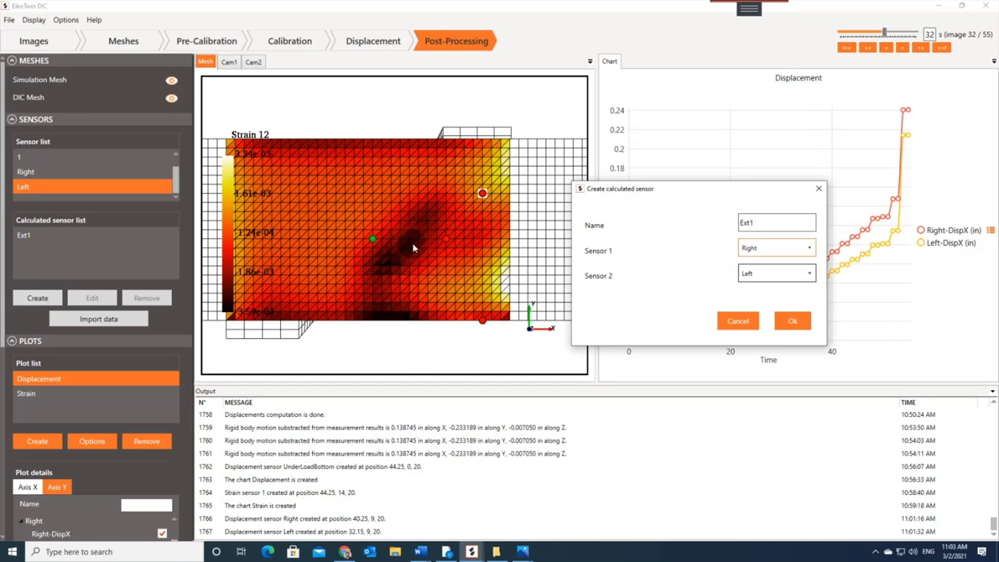
pyautogui.click(778, 321)
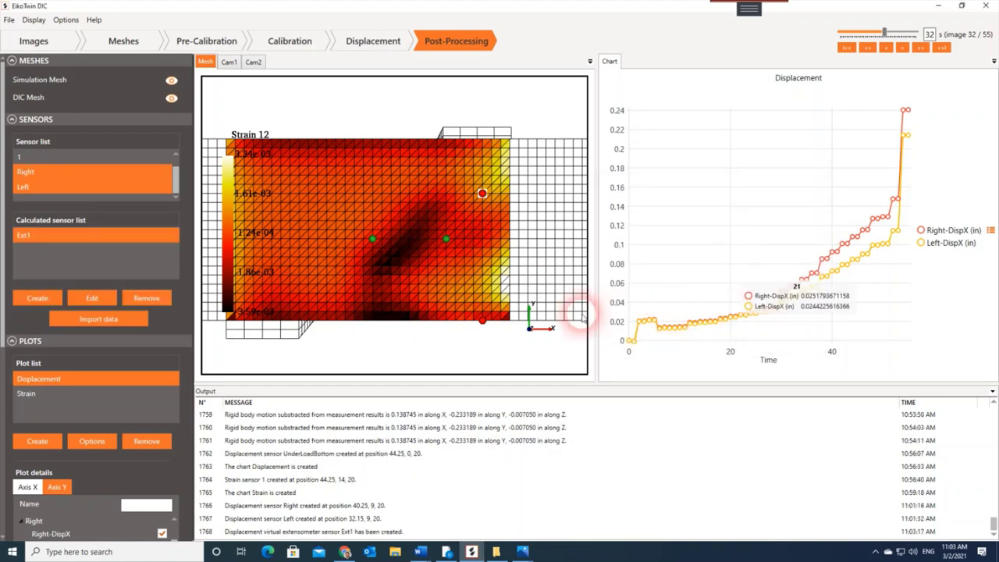
# Step: Replace the Right-DispX and Left-DispX curves with Ext1-RelDispAxial on the Displacement chart
pyautogui.scroll(-3, 70, 400)
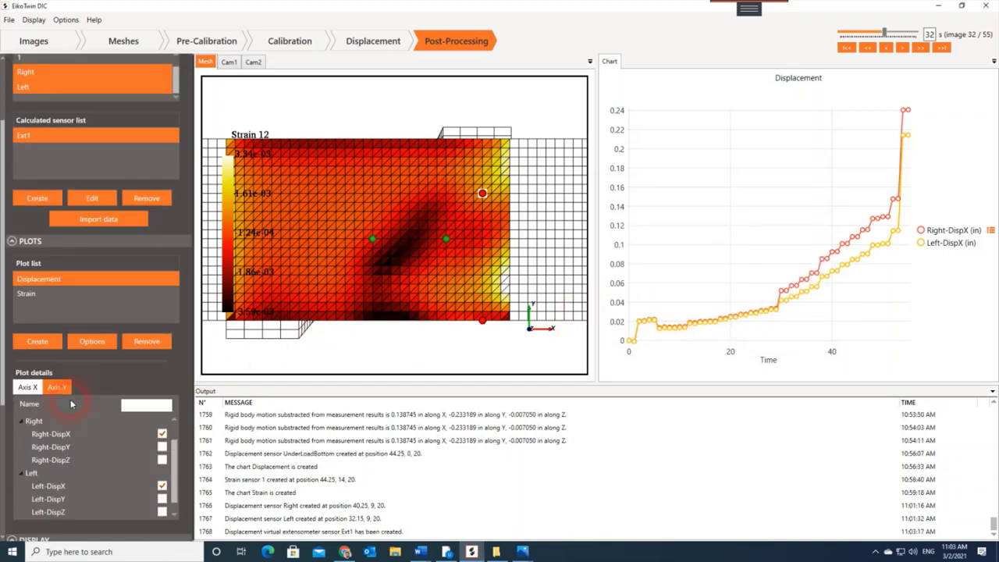
pyautogui.click(161, 395)
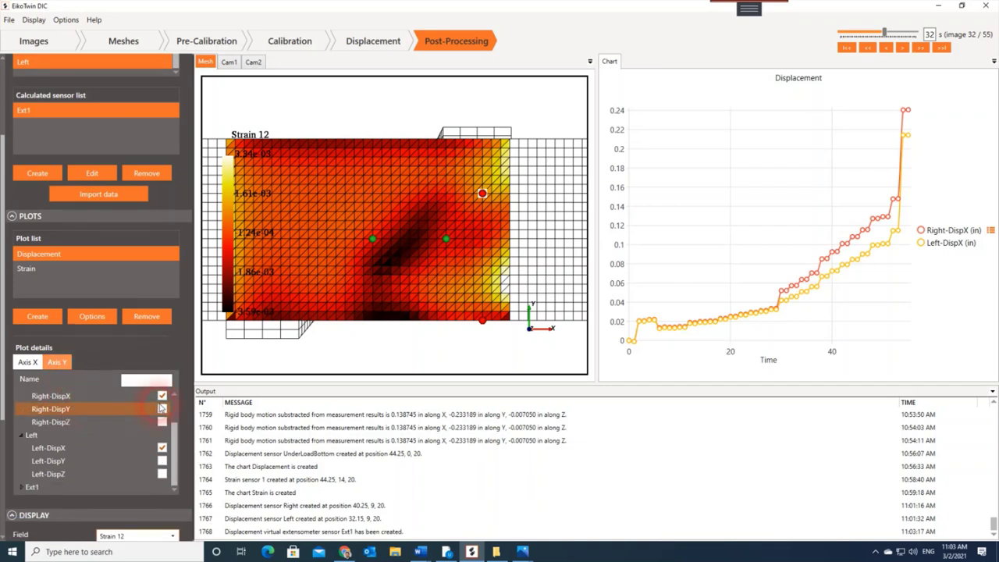
pyautogui.click(162, 448)
pyautogui.click(162, 448)
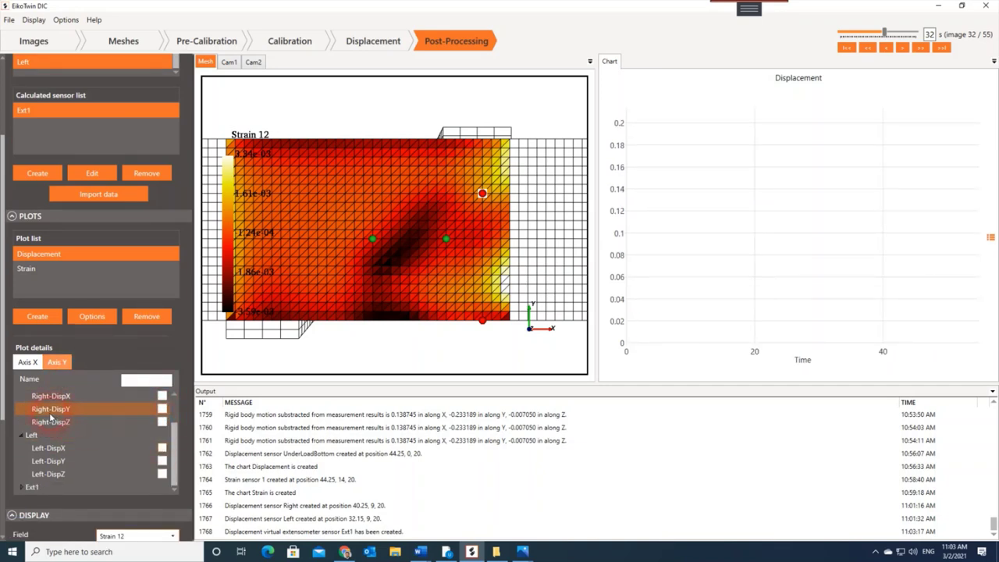
pyautogui.click(21, 488)
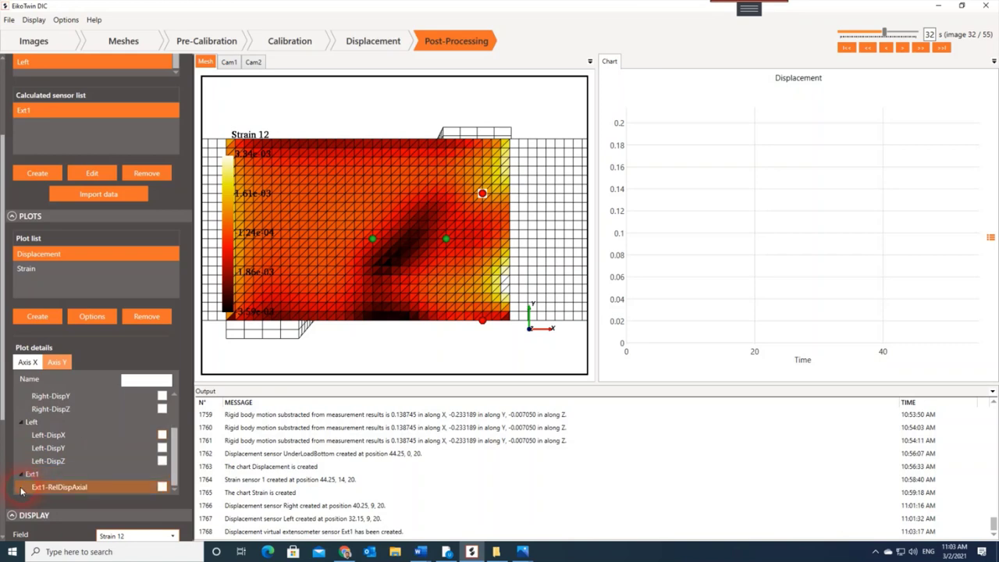
pyautogui.click(162, 487)
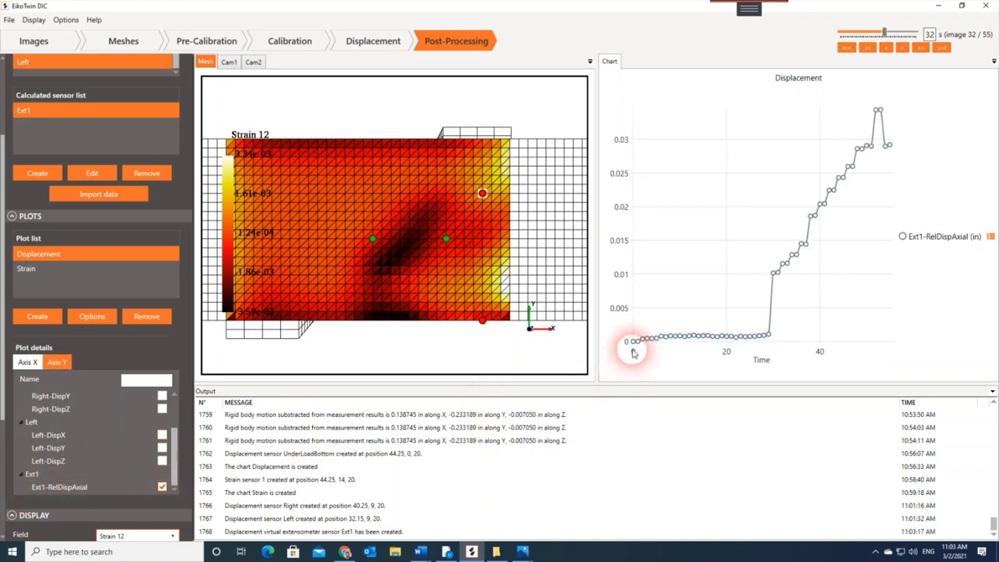
pyautogui.moveTo(635, 346)
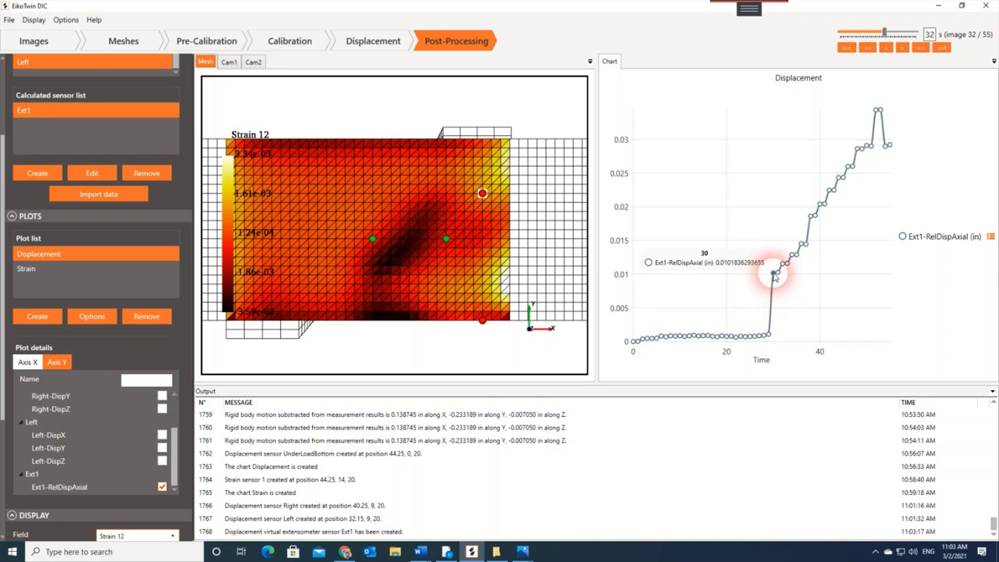
# Step: Zoom and pan the strain mesh view
pyautogui.scroll(-2, 457, 345)
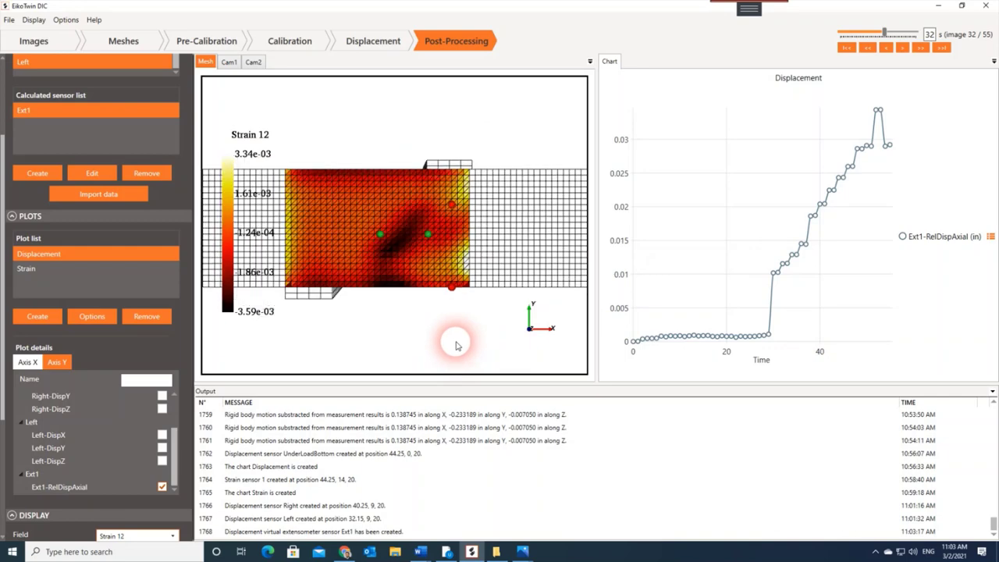
pyautogui.moveTo(361, 277); pyautogui.dragTo(419, 263)
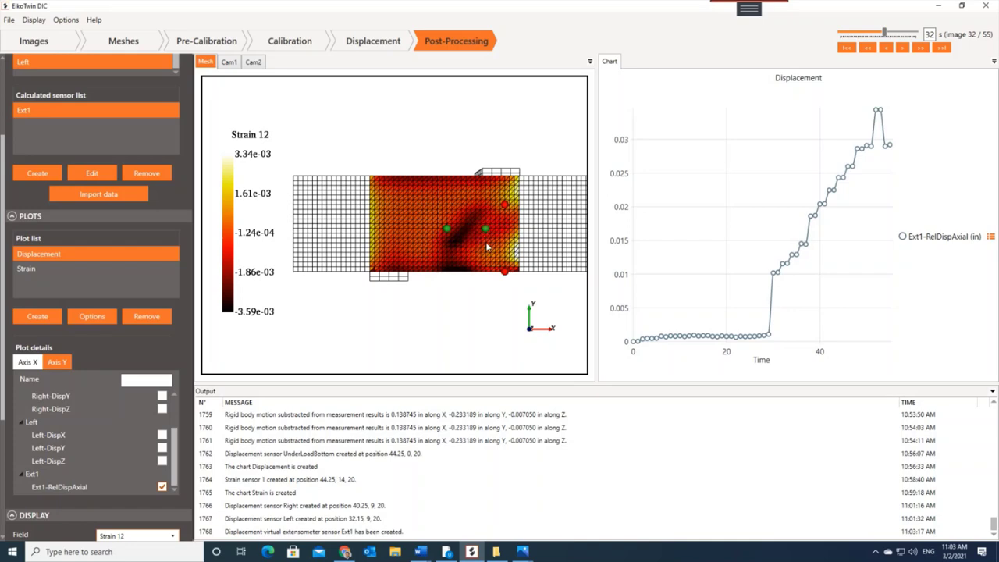
pyautogui.scroll(1, 479, 242)
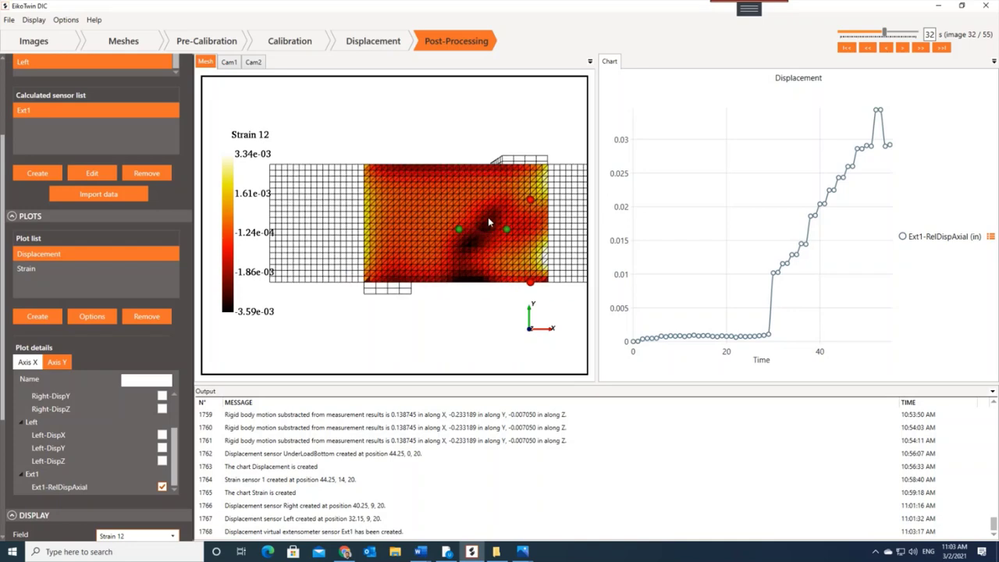
pyautogui.scroll(2, 484, 230)
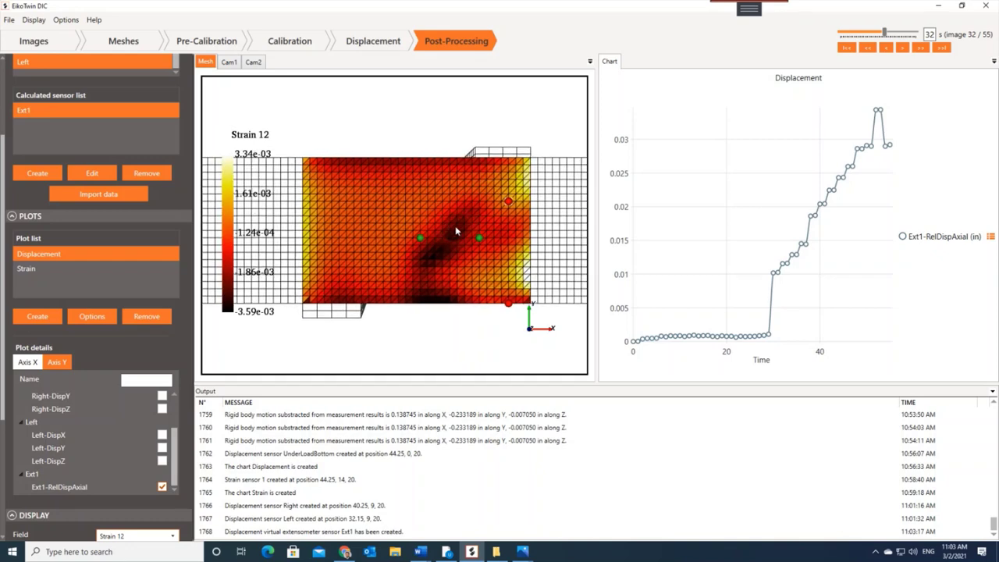
pyautogui.scroll(3, 71, 175)
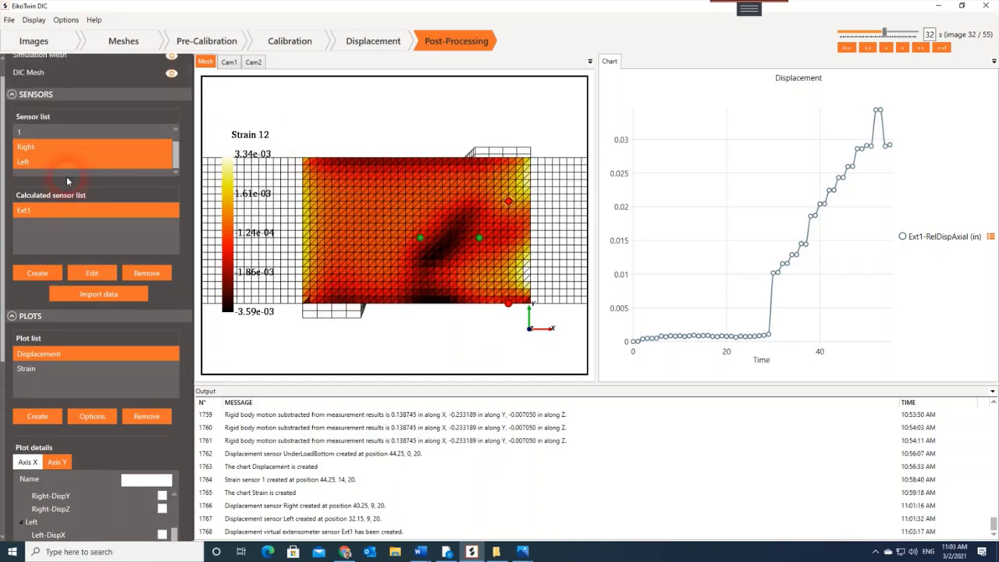
# Step: Create a Strain-type sensor named LeftS
pyautogui.click(37, 298)
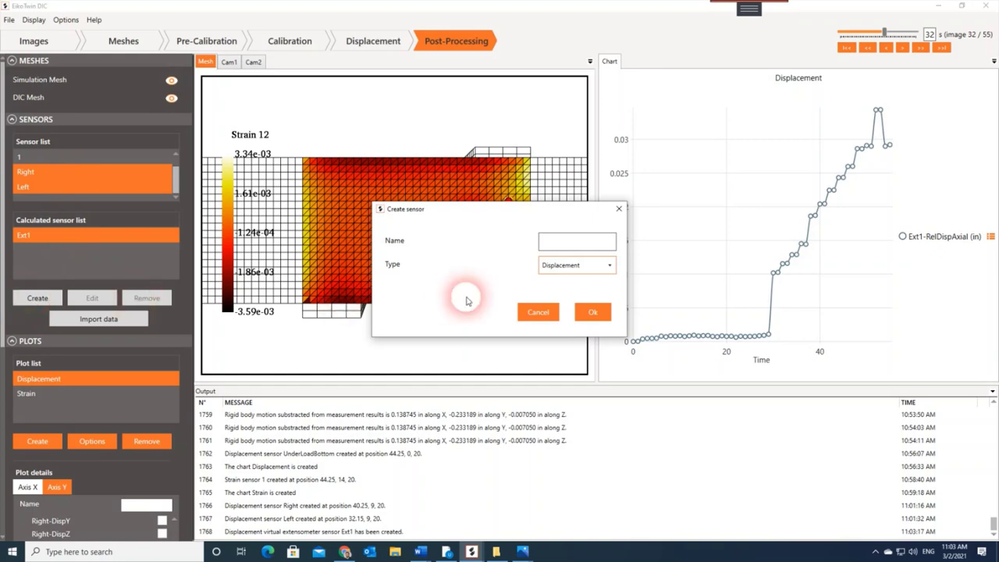
pyautogui.click(552, 244)
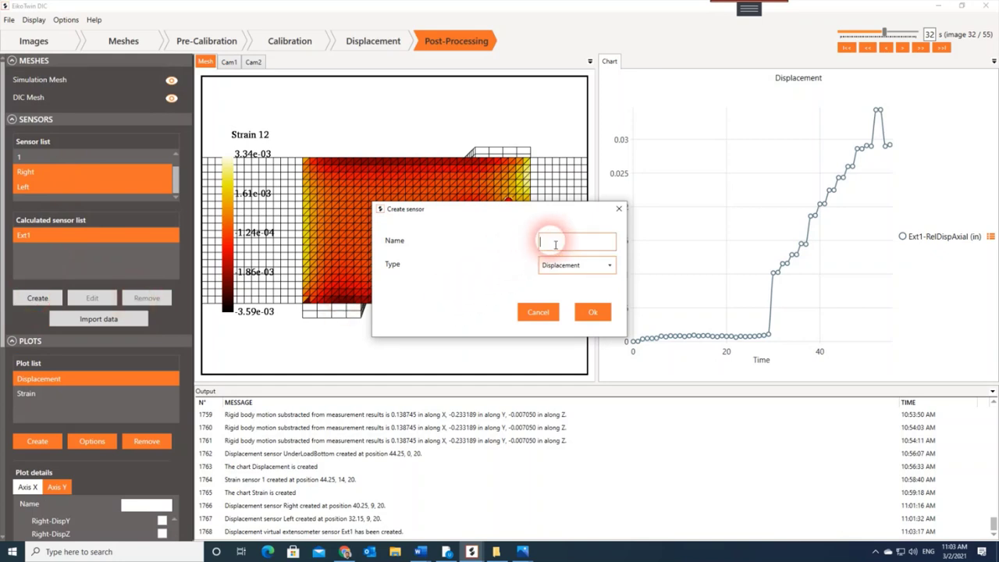
pyautogui.write('LeftS')
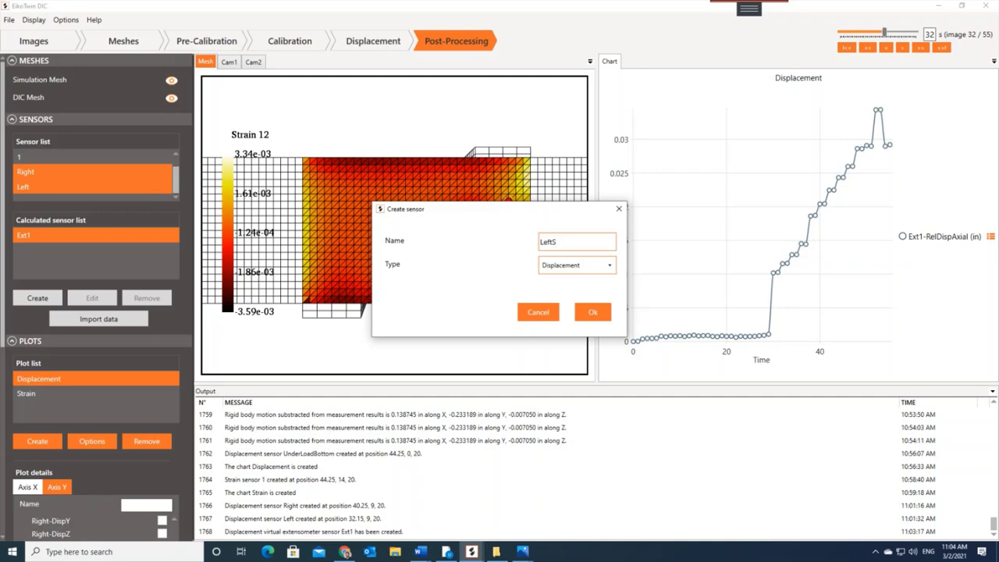
pyautogui.click(582, 265)
pyautogui.click(570, 293)
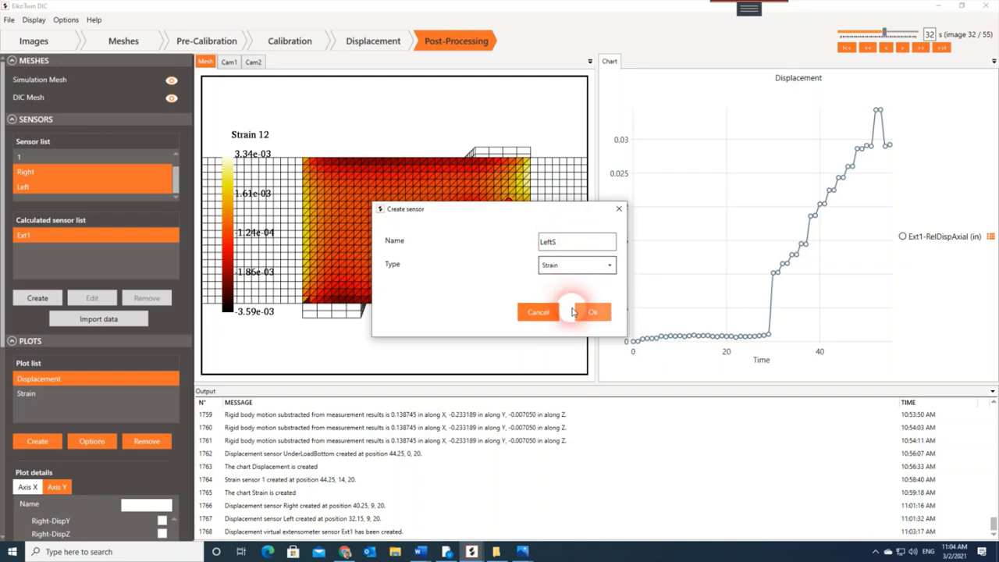
pyautogui.click(590, 311)
# Step: Place the LeftS gauge on the mesh node at 34.175, 11, 20 with Size 1 of 1
pyautogui.moveTo(499, 224); pyautogui.dragTo(448, 233)
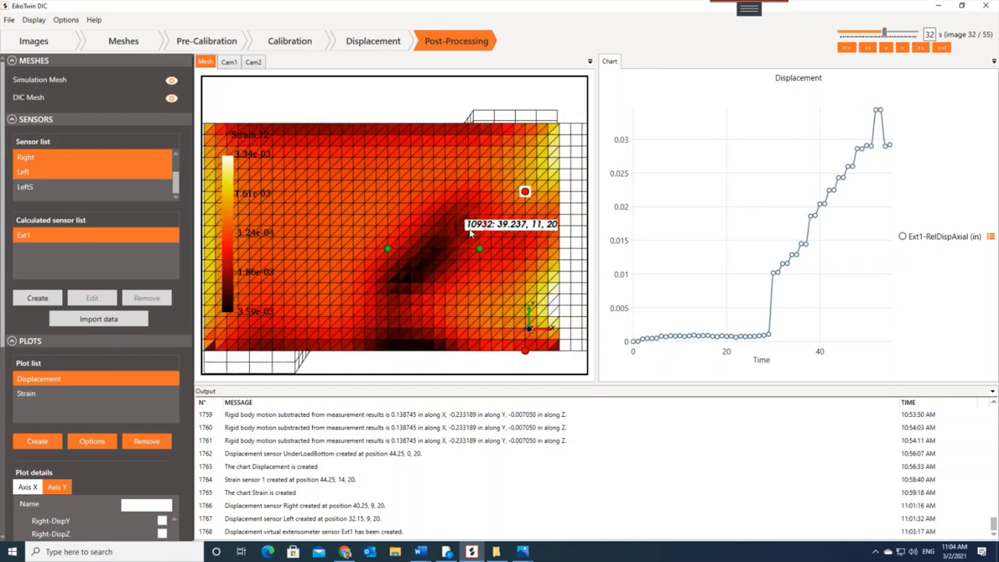
pyautogui.doubleClick(411, 226)
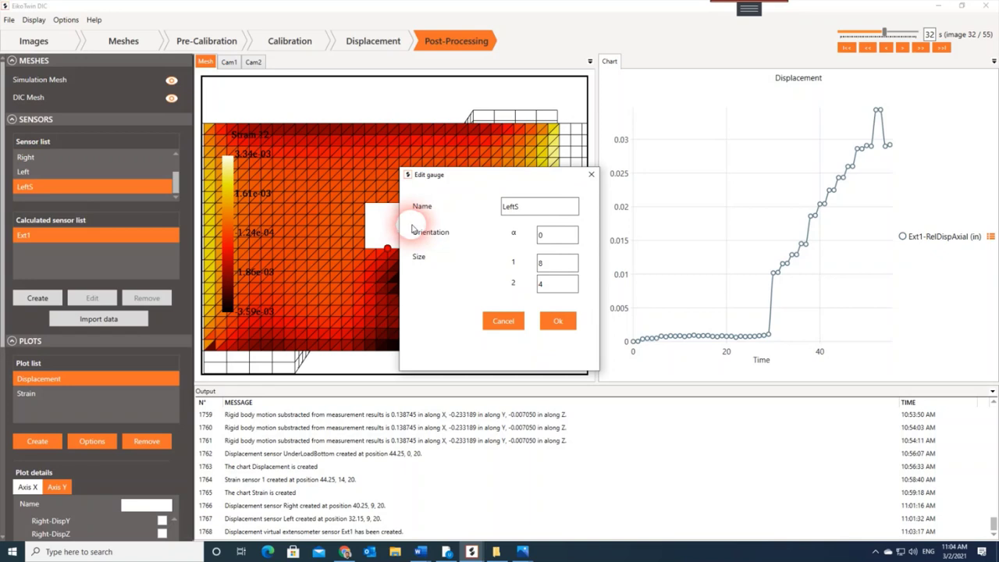
pyautogui.moveTo(562, 264); pyautogui.dragTo(527, 269)
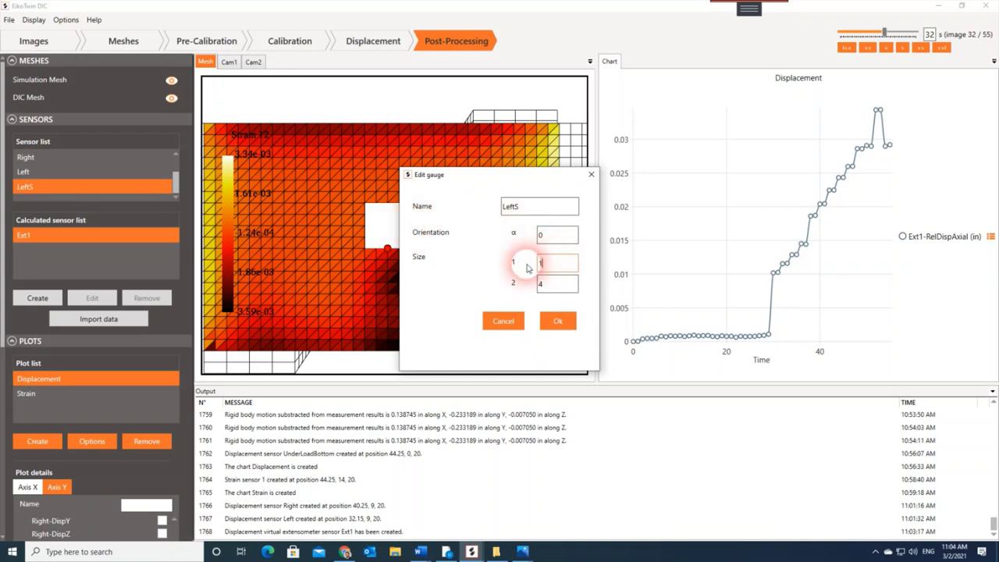
pyautogui.press('Tab')
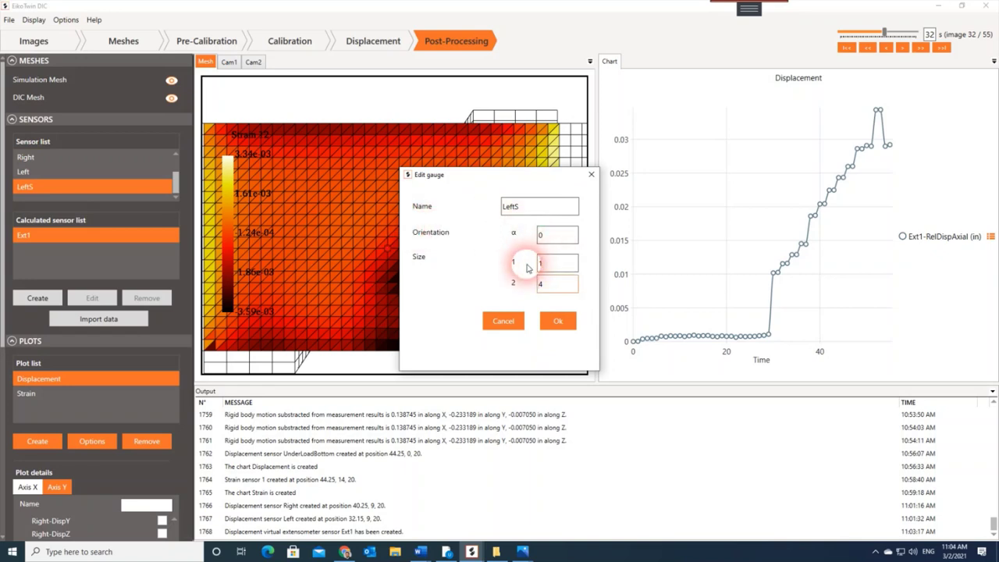
pyautogui.moveTo(535, 179); pyautogui.dragTo(707, 158)
pyautogui.click(727, 300)
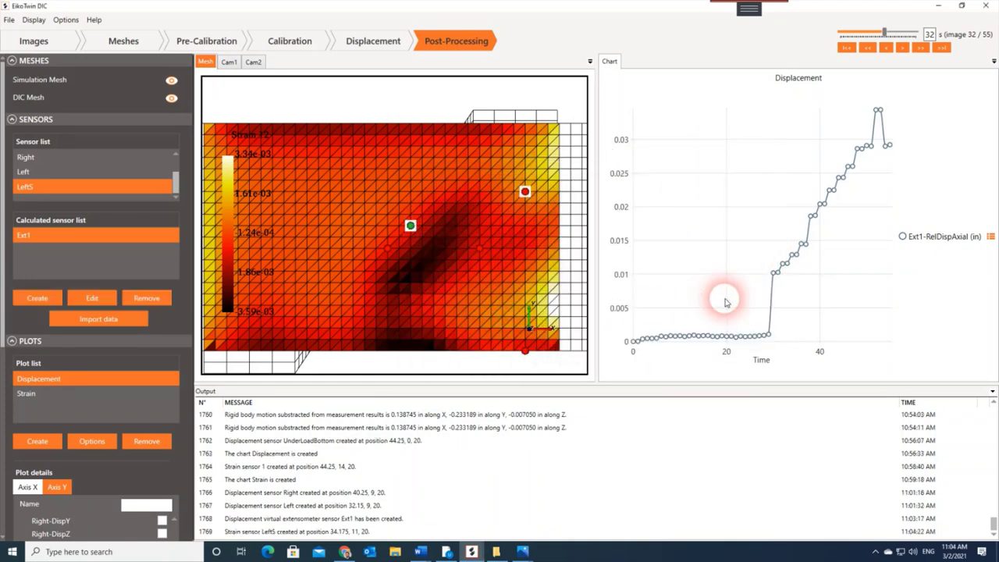
# Step: Create a Strain-type sensor named RightS
pyautogui.click(46, 296)
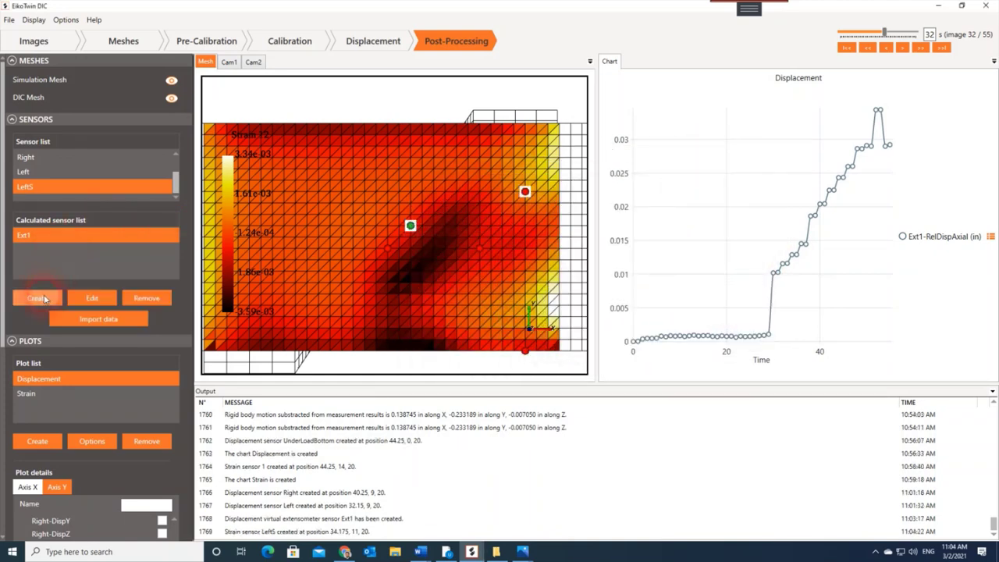
pyautogui.click(560, 244)
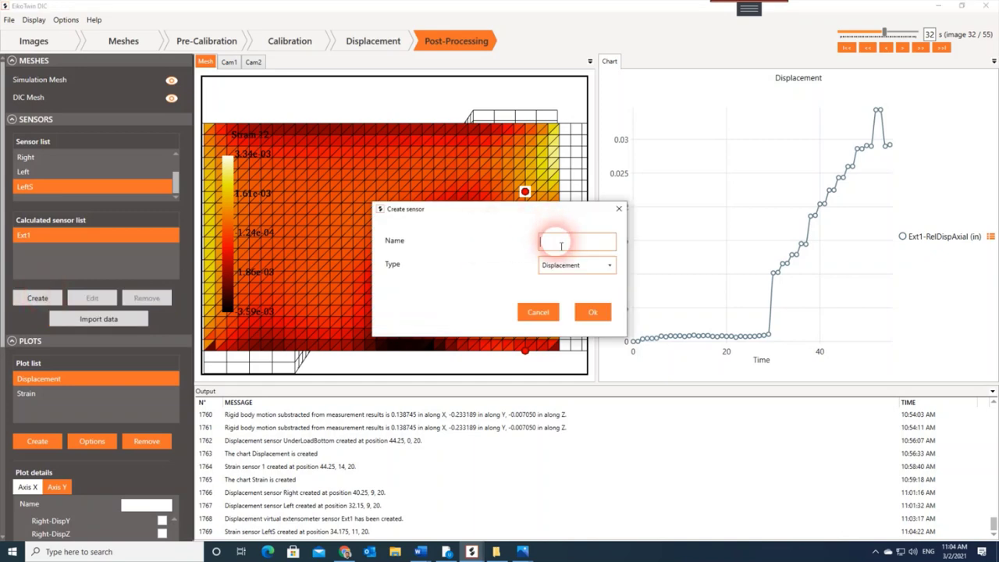
pyautogui.write('RightS')
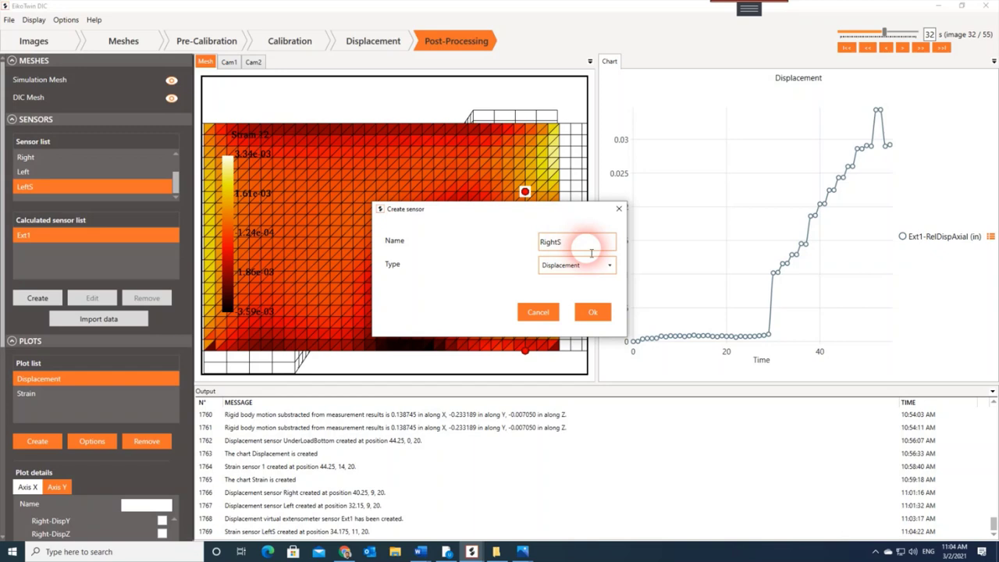
pyautogui.click(593, 267)
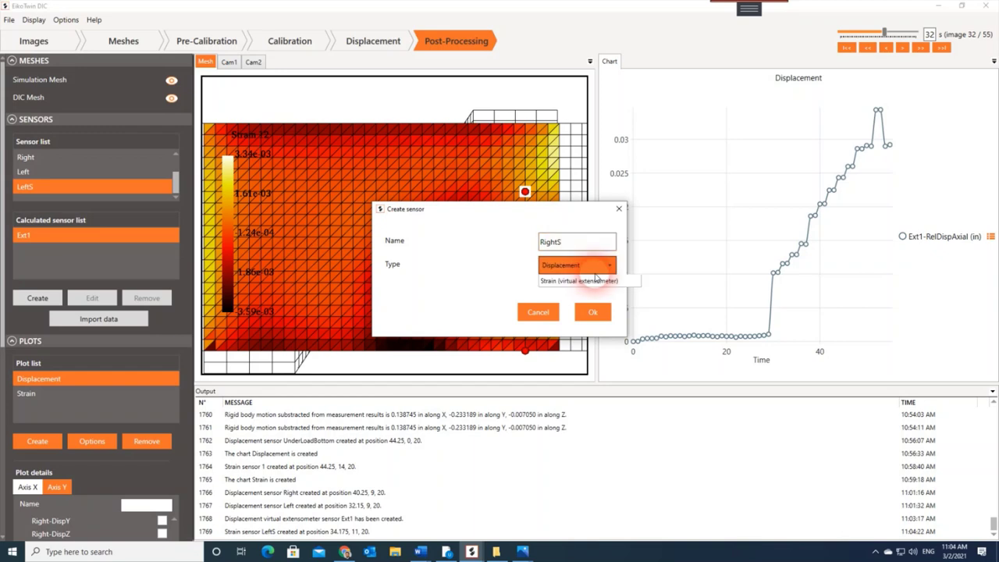
pyautogui.click(579, 294)
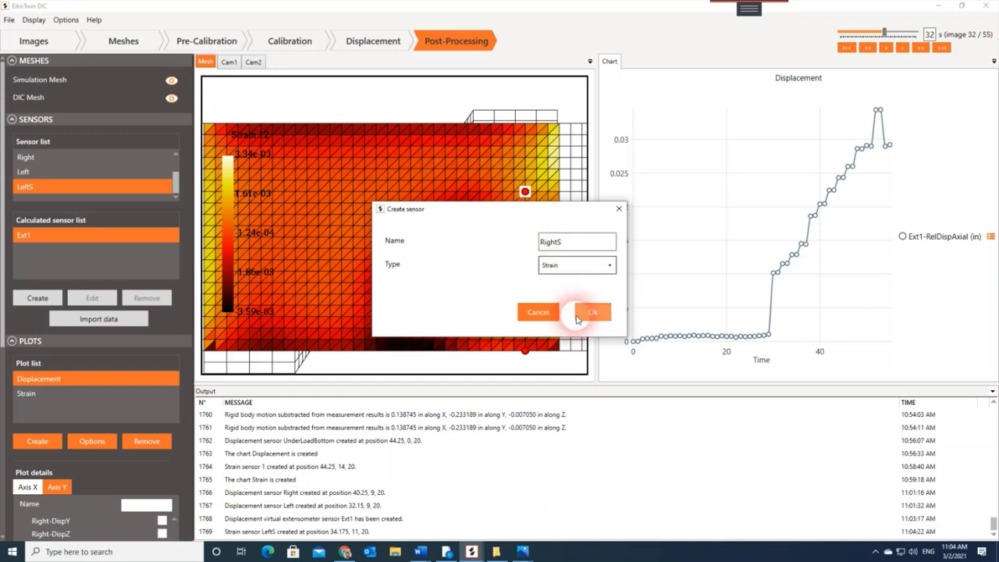
pyautogui.click(591, 313)
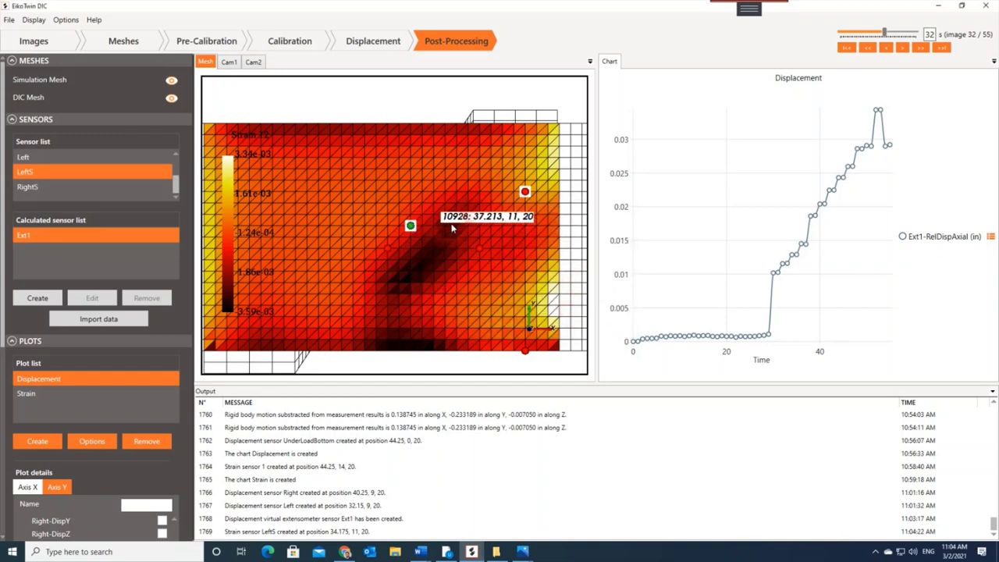
# Step: Place the RightS gauge at mesh node 41.25, 11, 20 with a 1 by 1 size
pyautogui.doubleClick(493, 229)
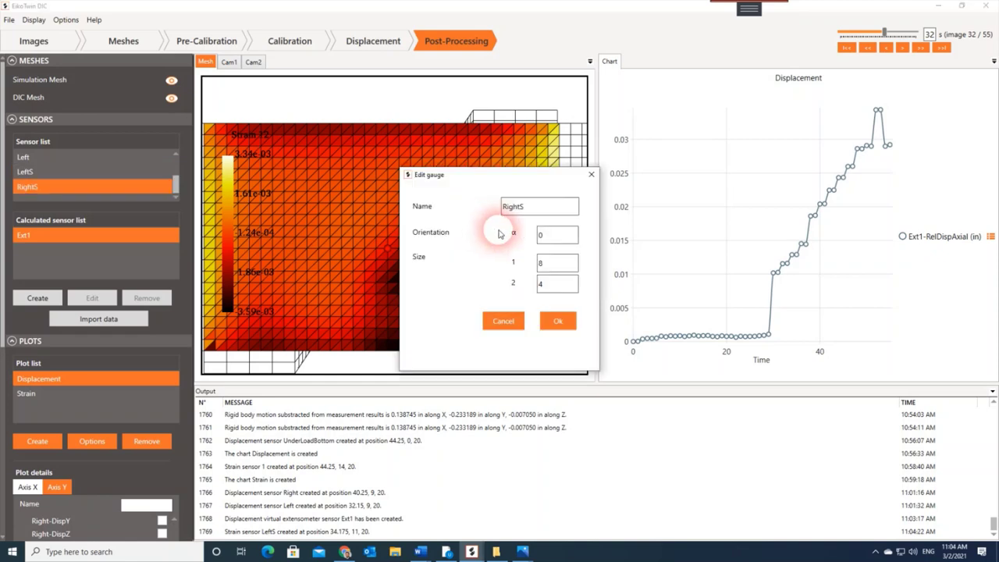
pyautogui.click(548, 263)
pyautogui.moveTo(550, 265); pyautogui.dragTo(515, 267)
pyautogui.write('1')
pyautogui.press('Tab')
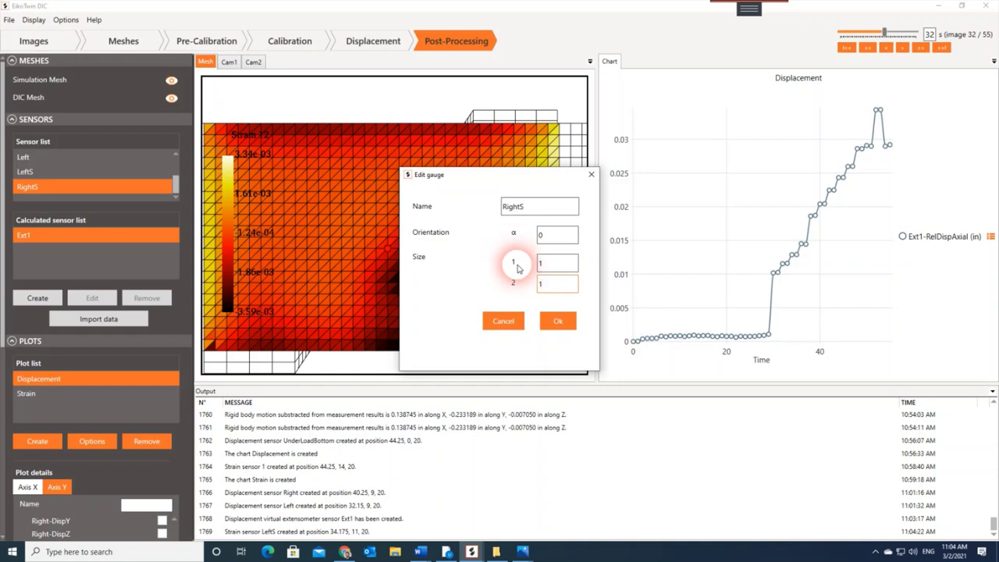
pyautogui.click(557, 320)
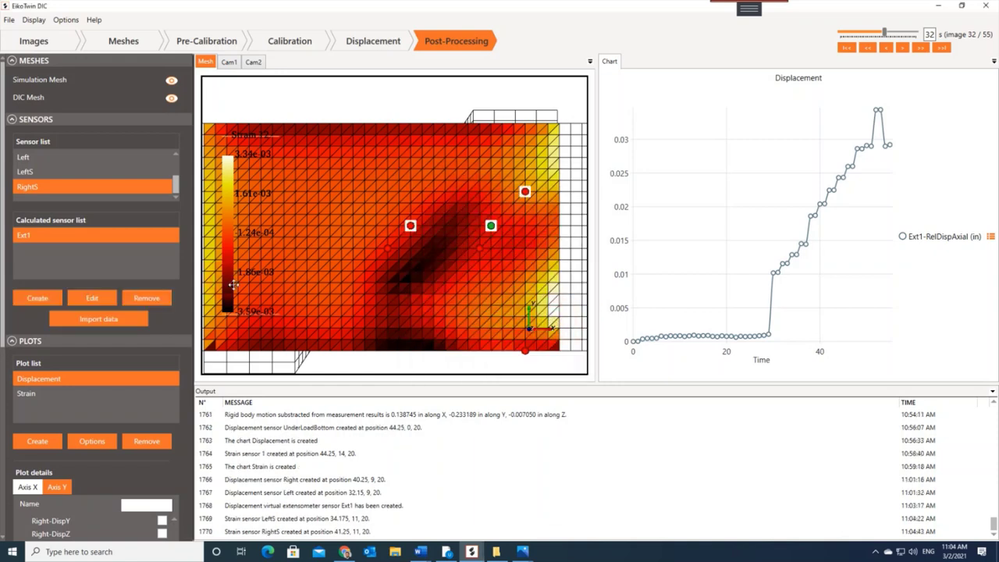
# Step: Switch the chart to the Strain plot and collapse the Right and Left sensor entries
pyautogui.scroll(-3, 64, 345)
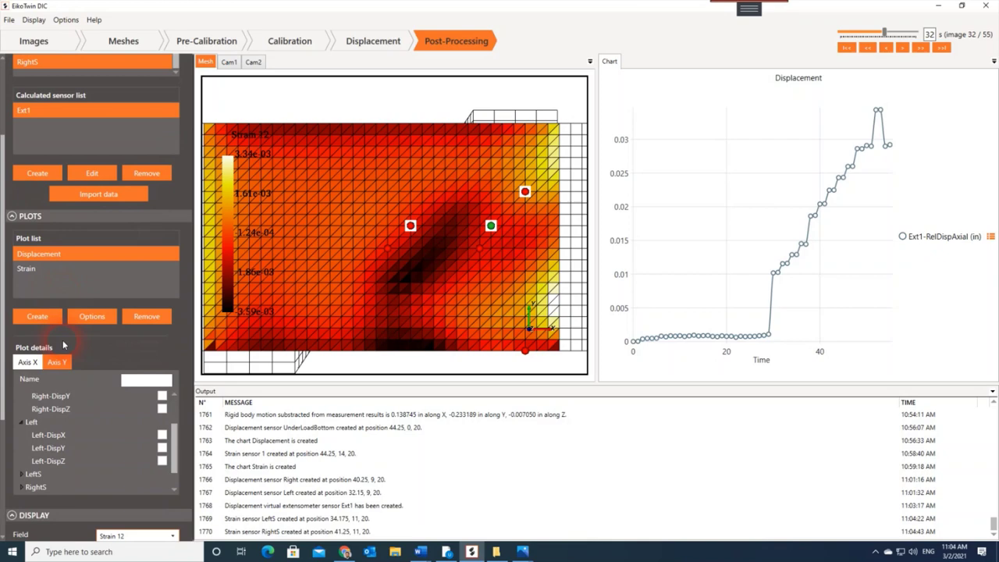
pyautogui.click(29, 270)
pyautogui.scroll(-3, 35, 327)
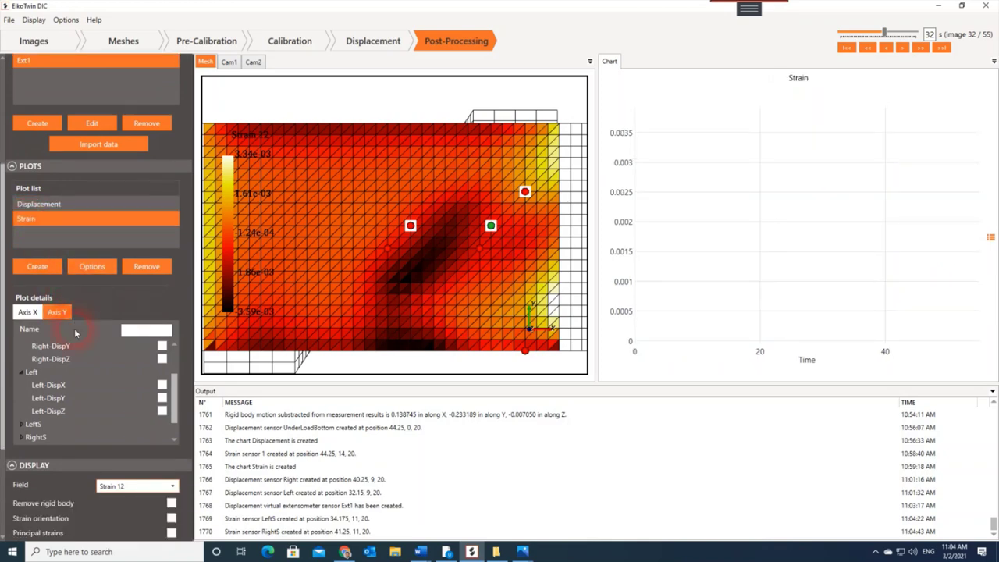
pyautogui.scroll(2, 36, 402)
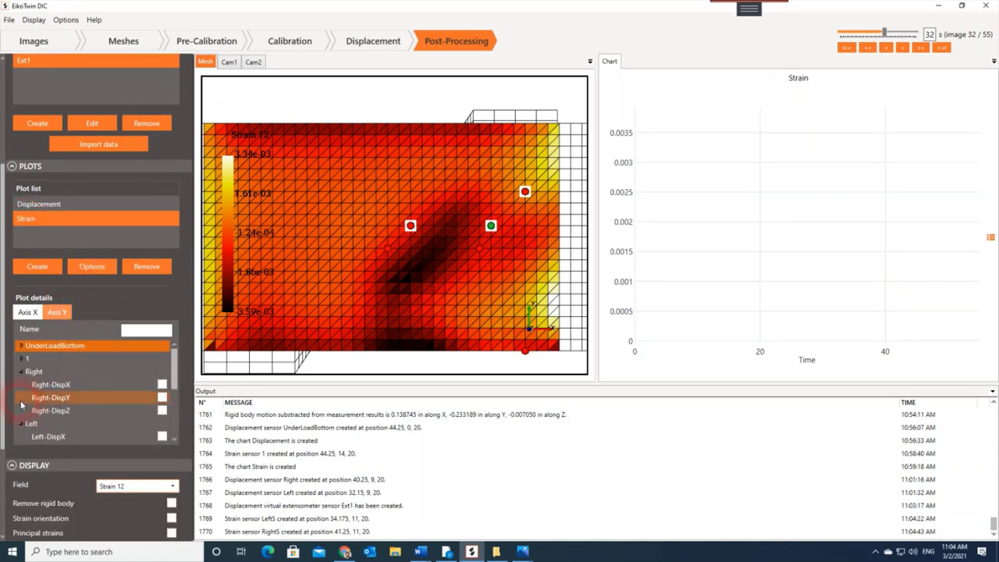
pyautogui.click(160, 388)
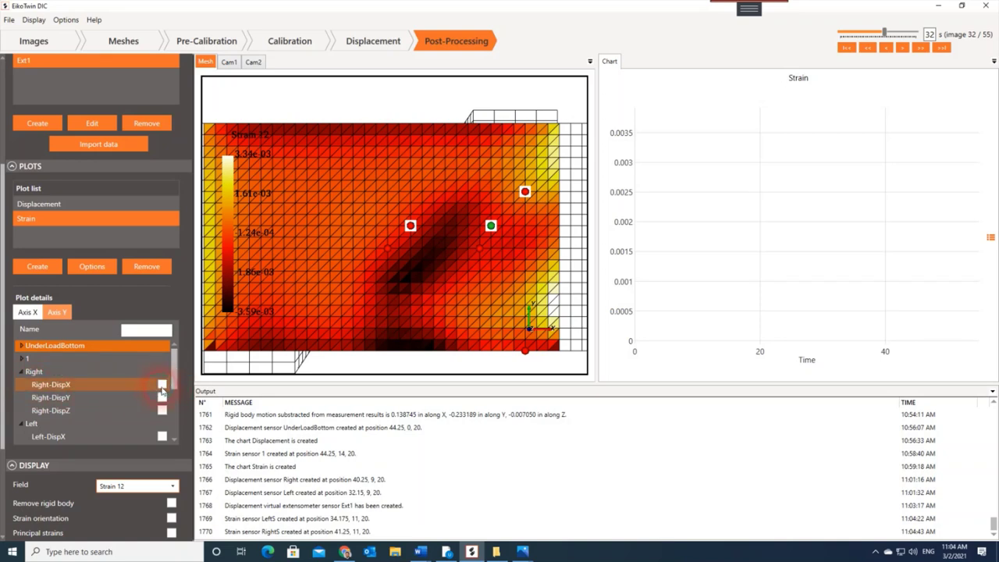
pyautogui.click(21, 372)
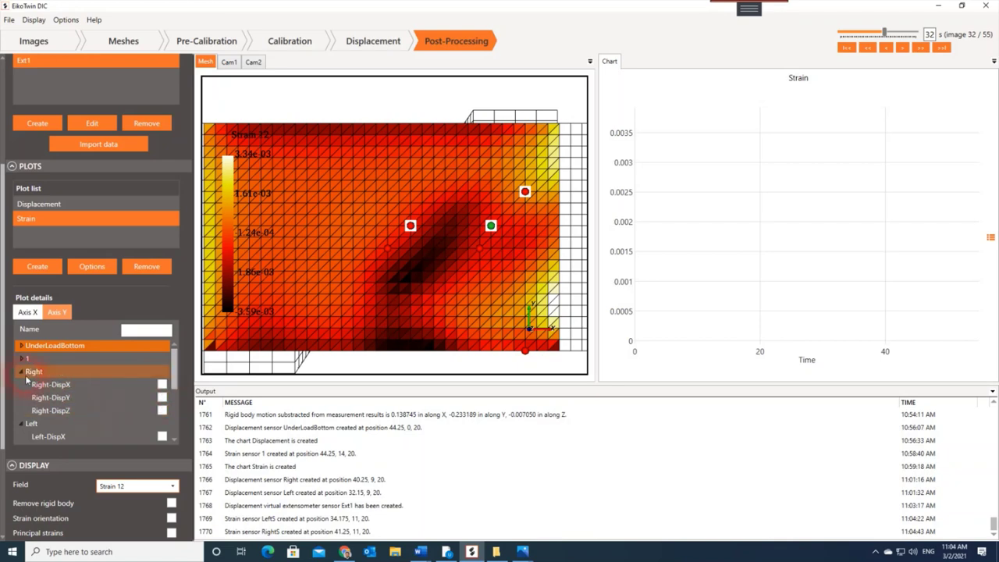
pyautogui.click(21, 386)
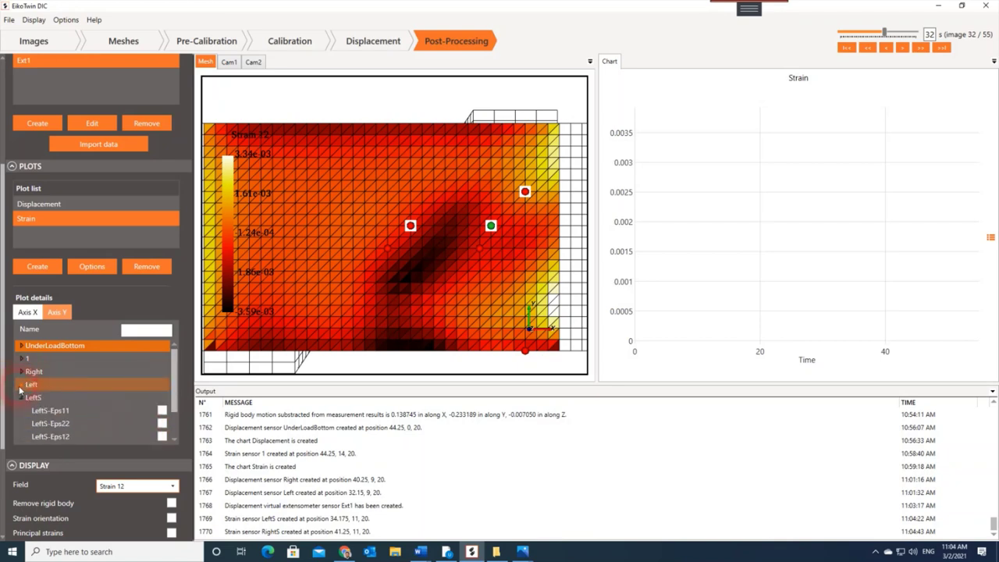
# Step: Plot the LeftS-Eps11 and RightS-Eps11 curves on the Strain chart
pyautogui.scroll(-1, 23, 397)
pyautogui.click(68, 375)
pyautogui.click(157, 375)
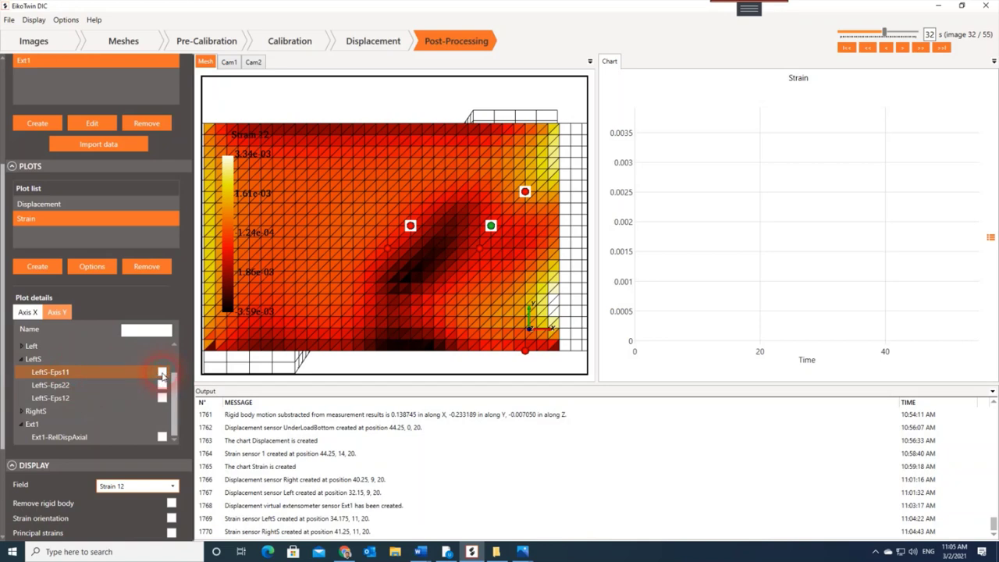
pyautogui.click(162, 438)
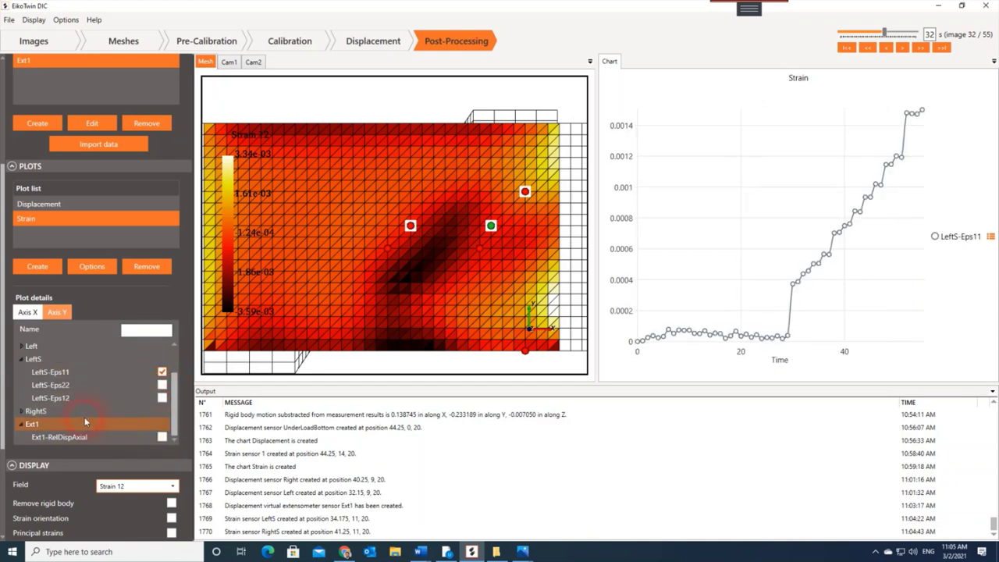
pyautogui.click(22, 410)
pyautogui.click(162, 424)
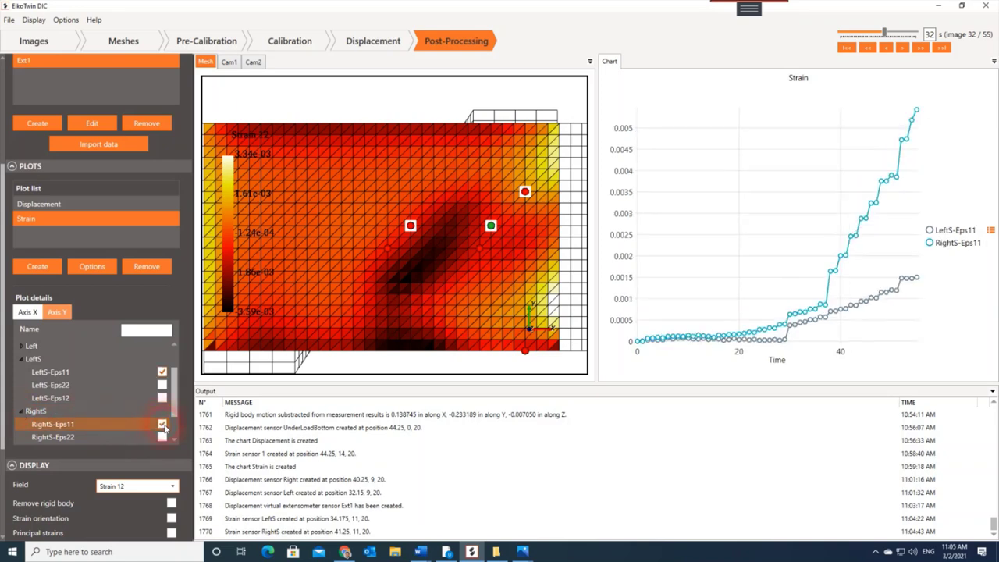
pyautogui.moveTo(755, 332)
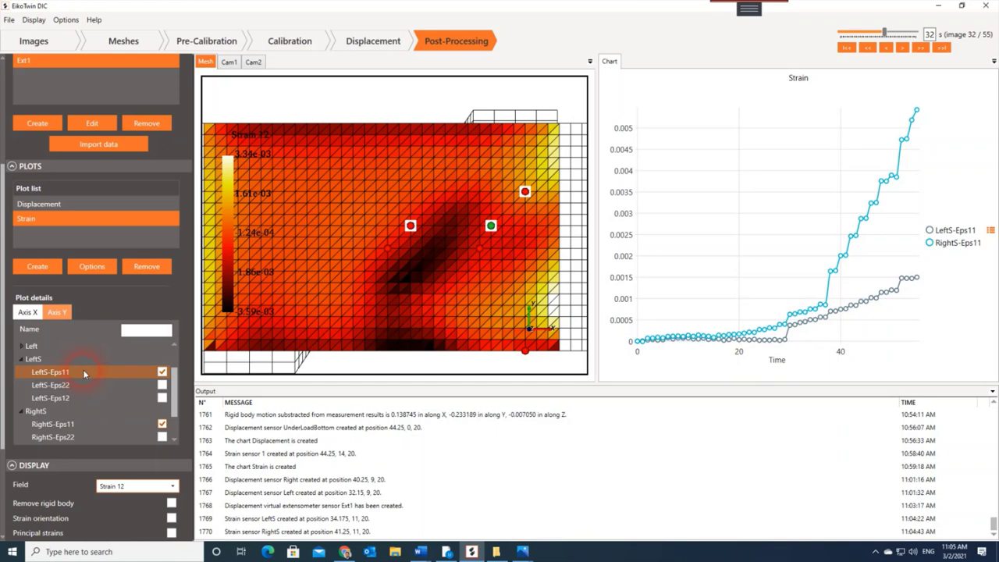
# Step: Swap RightS-Eps11 for RightS-Eps12, then untick every LeftS and RightS curve
pyautogui.scroll(-2, 82, 369)
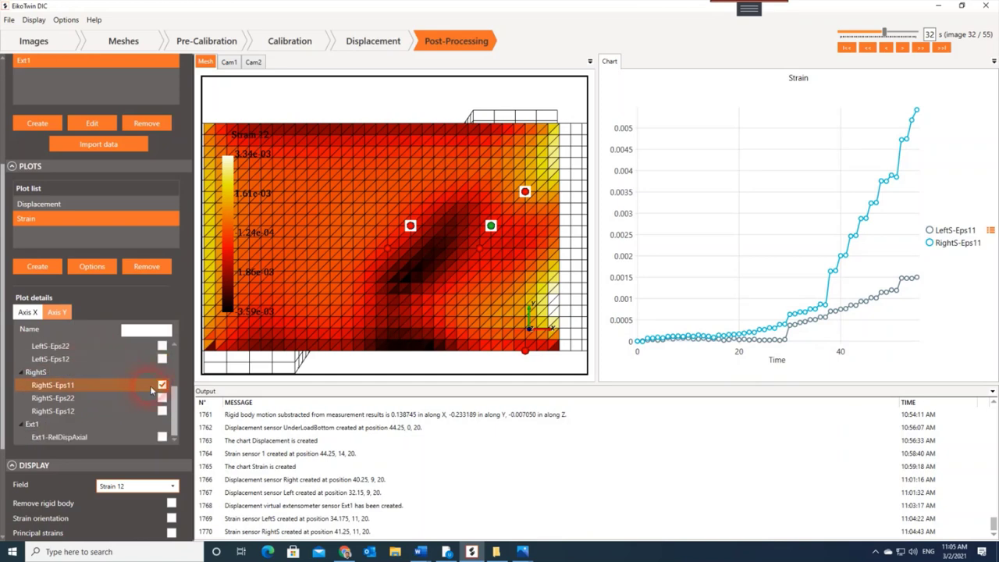
pyautogui.click(161, 386)
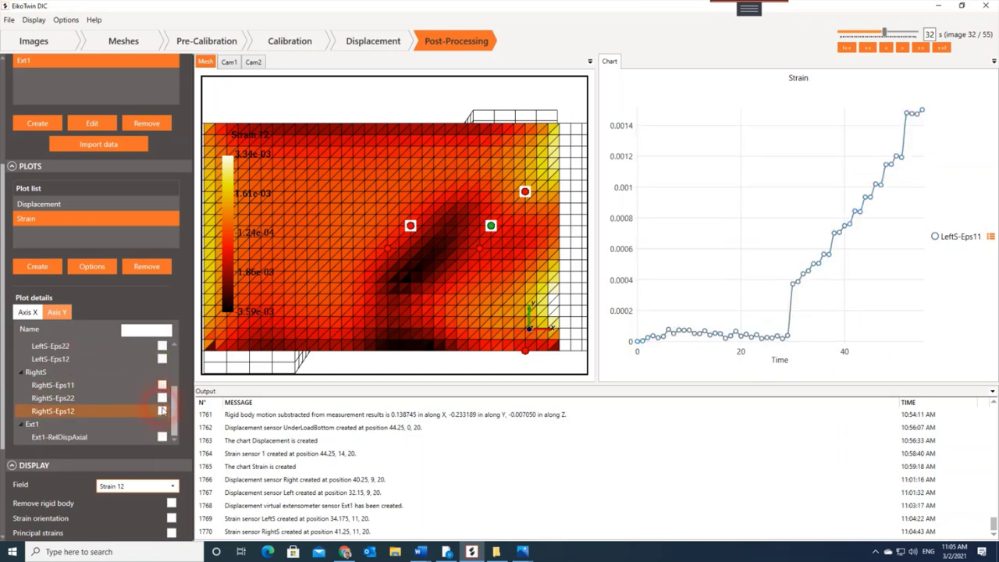
pyautogui.click(162, 410)
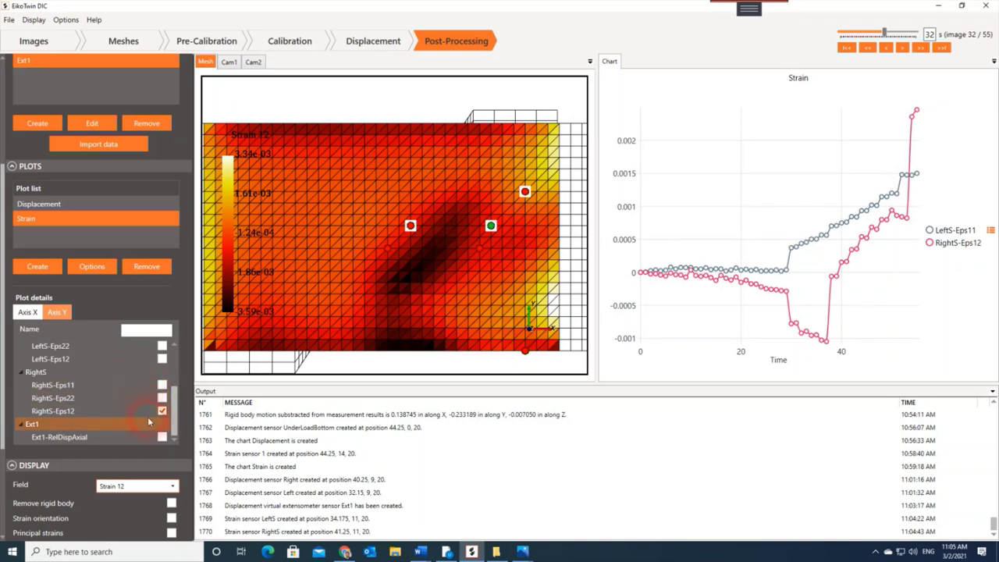
pyautogui.scroll(1, 146, 384)
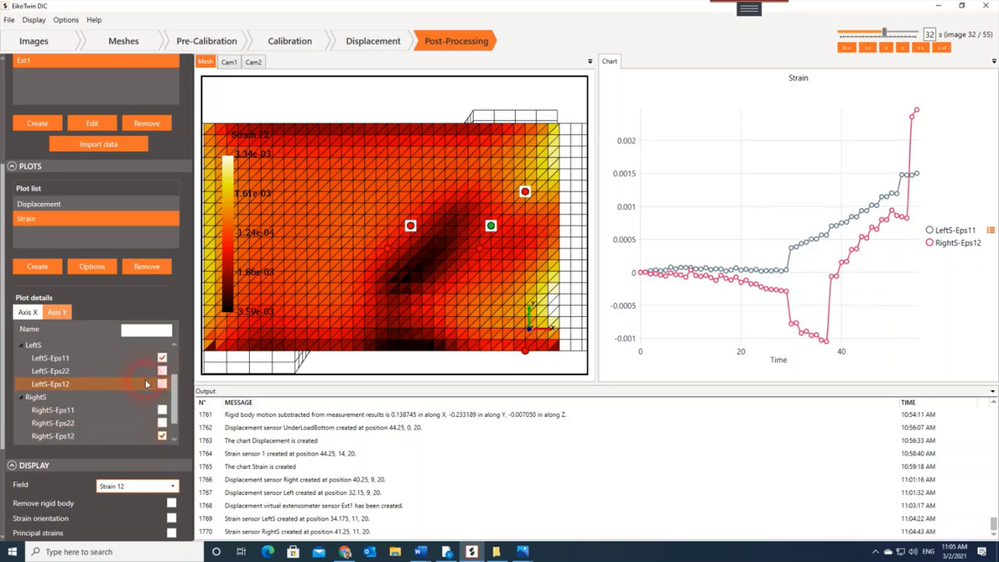
pyautogui.click(161, 384)
pyautogui.click(162, 358)
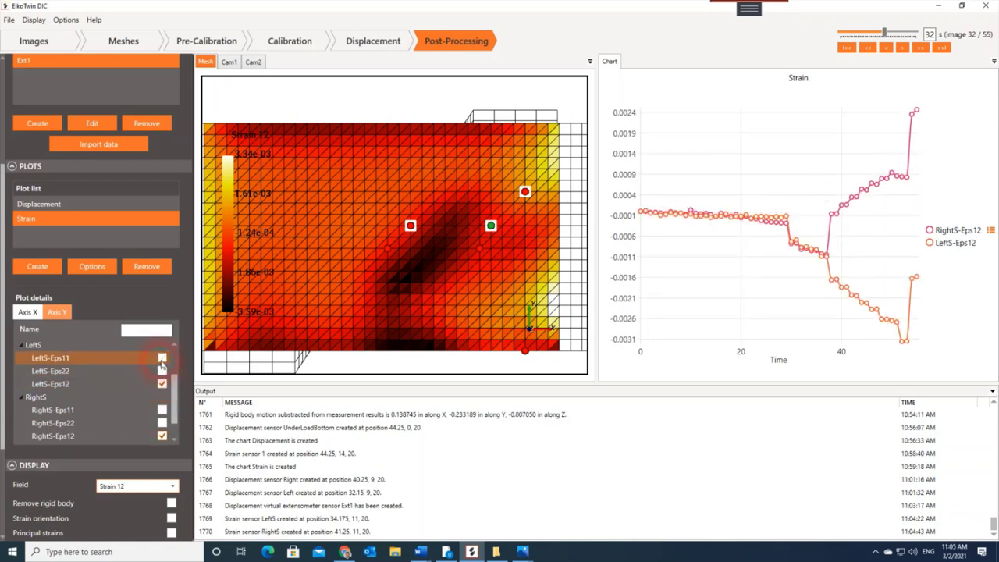
pyautogui.click(161, 384)
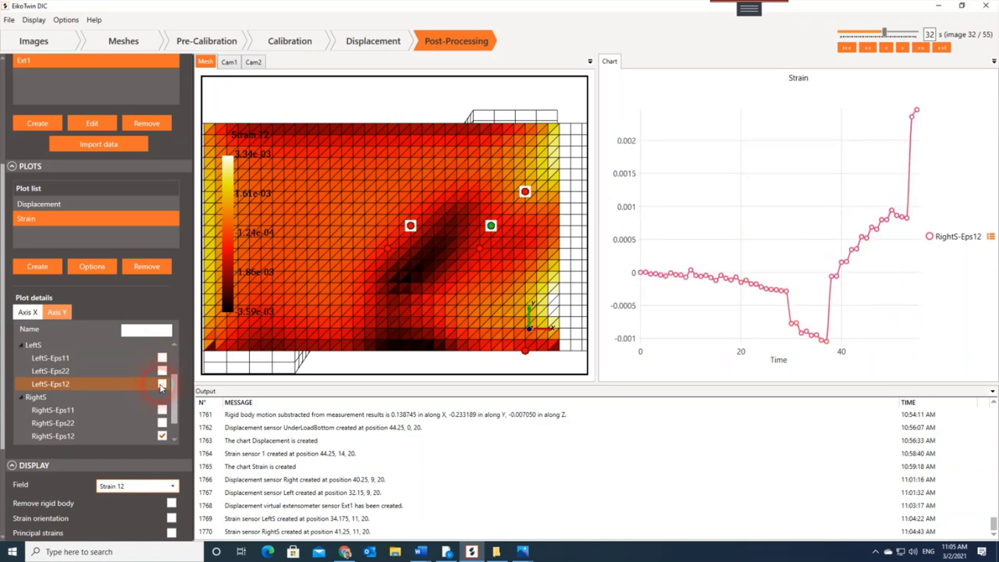
pyautogui.click(161, 435)
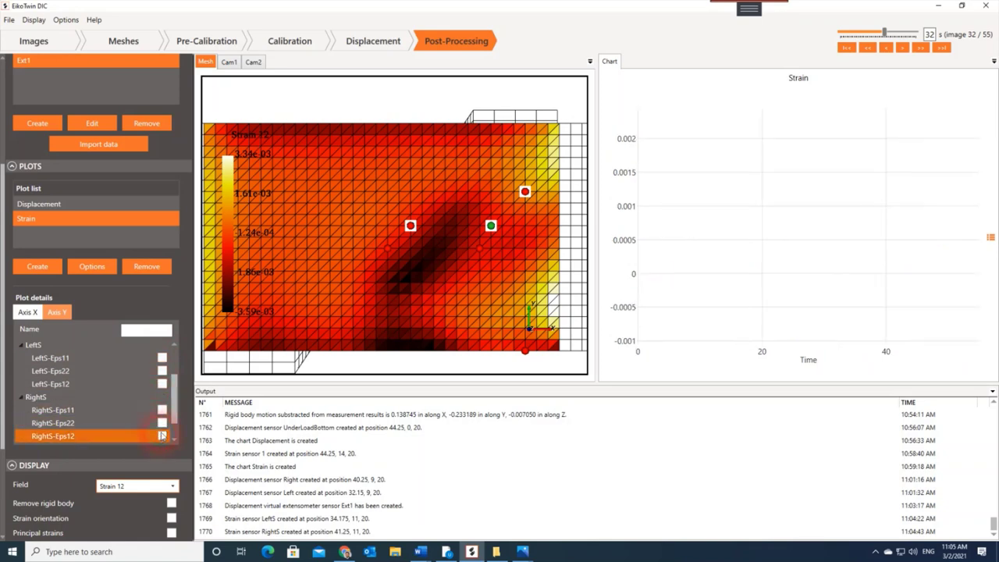
pyautogui.scroll(3, 70, 214)
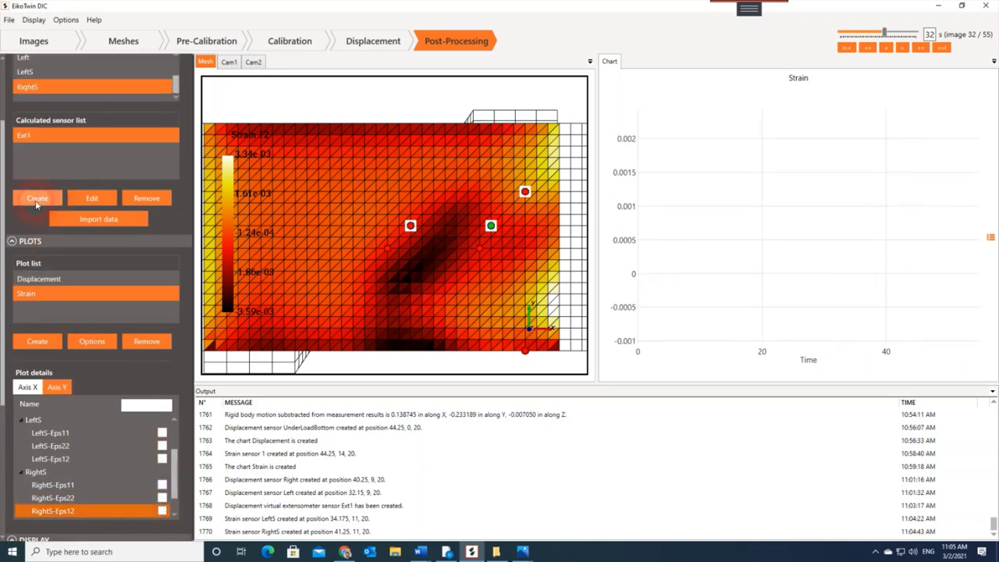
# Step: Create a Strain (virtual extensometer) sensor named ExtS
pyautogui.click(37, 199)
pyautogui.click(581, 241)
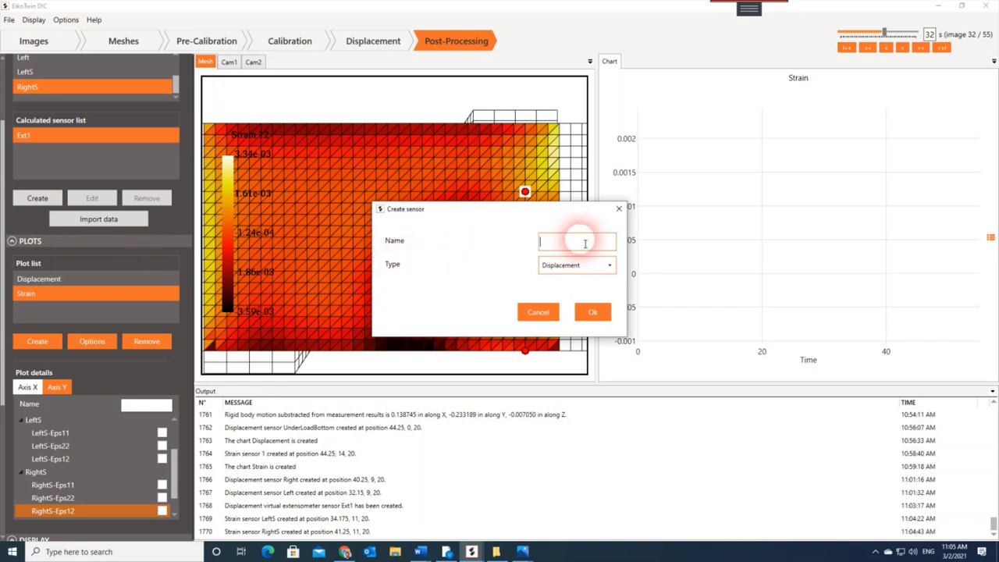
pyautogui.click(583, 264)
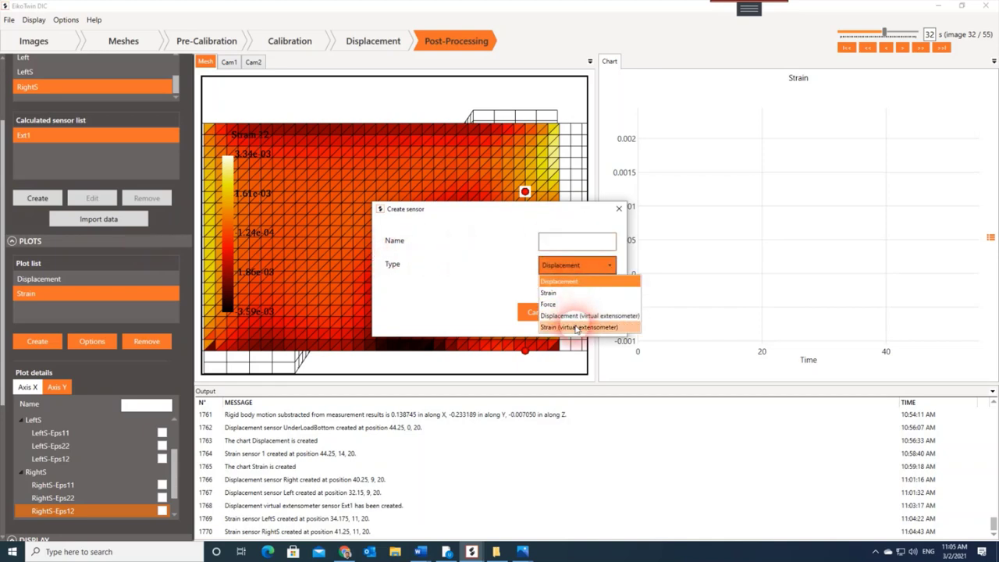
pyautogui.click(575, 327)
pyautogui.click(570, 245)
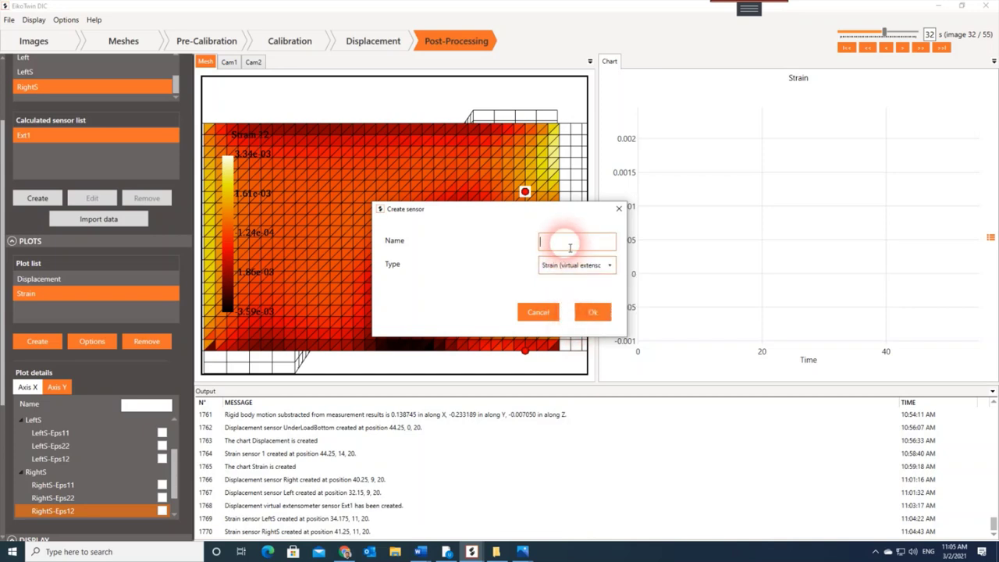
pyautogui.write('ExtS')
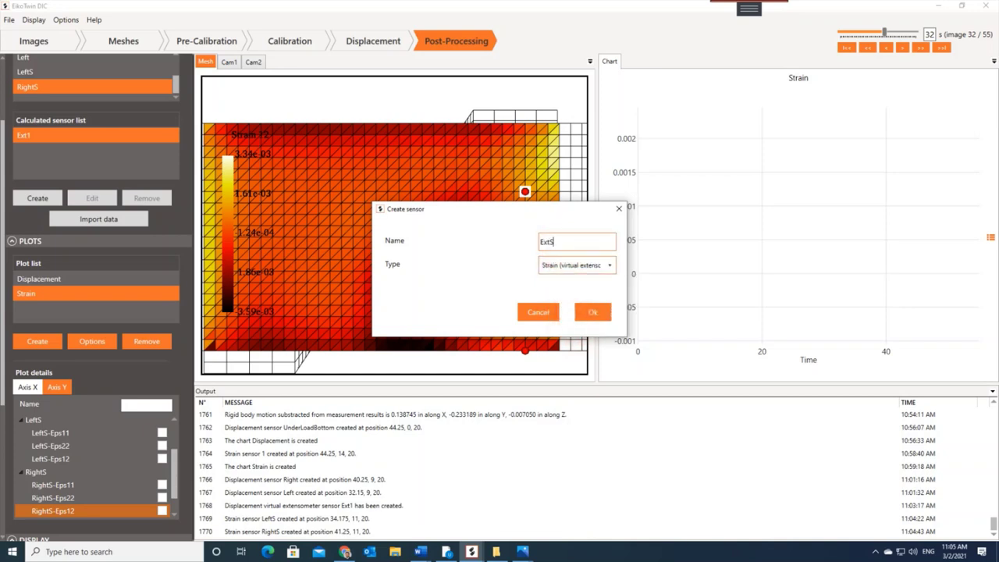
pyautogui.click(592, 312)
# Step: Set ExtS's Sensor 1 to Right and Sensor 2 to Left, then confirm
pyautogui.click(602, 254)
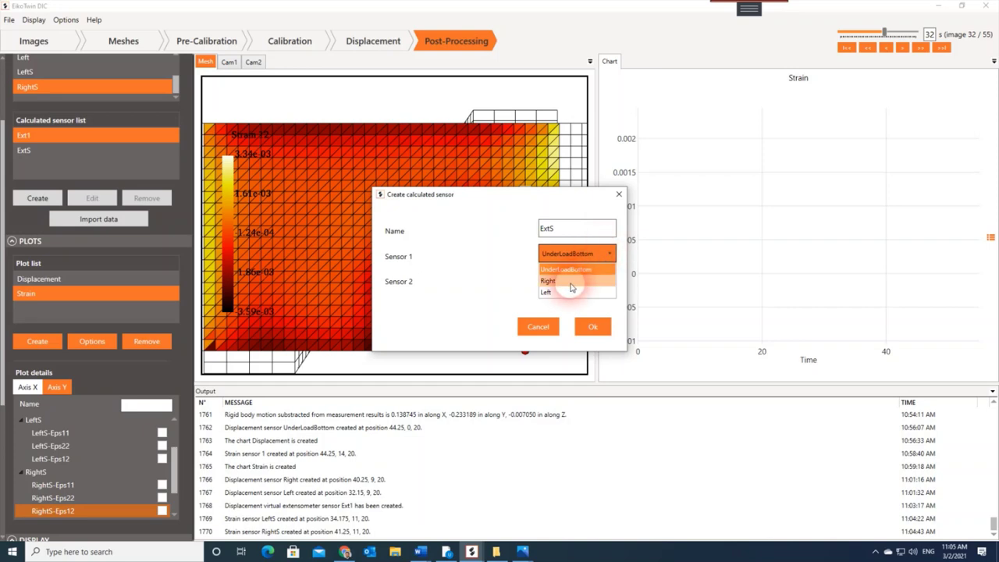
pyautogui.click(570, 281)
pyautogui.click(574, 279)
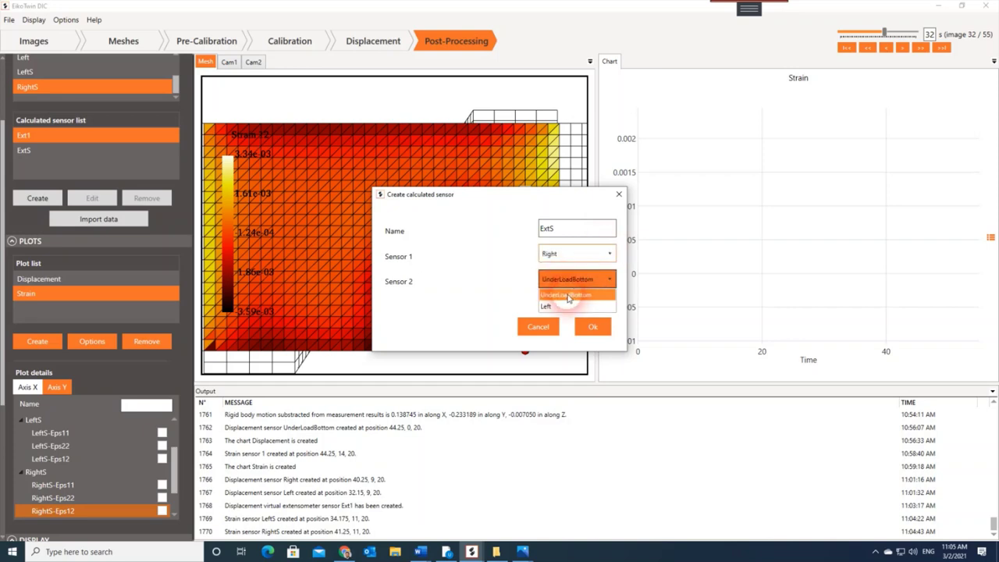
pyautogui.click(556, 306)
pyautogui.click(593, 326)
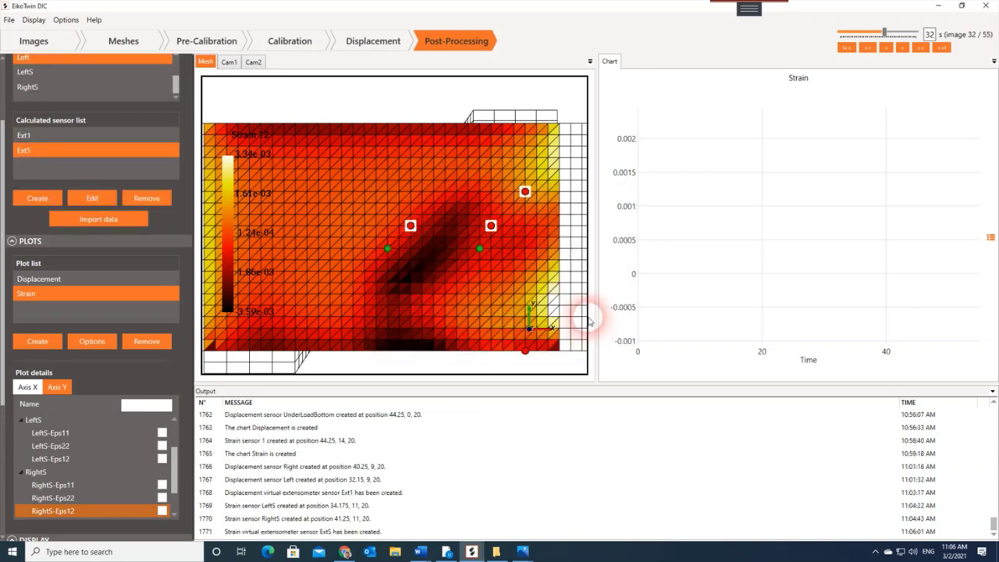
# Step: Plot the ExtS-EpsAxial curve on the Strain chart
pyautogui.scroll(-1, 75, 432)
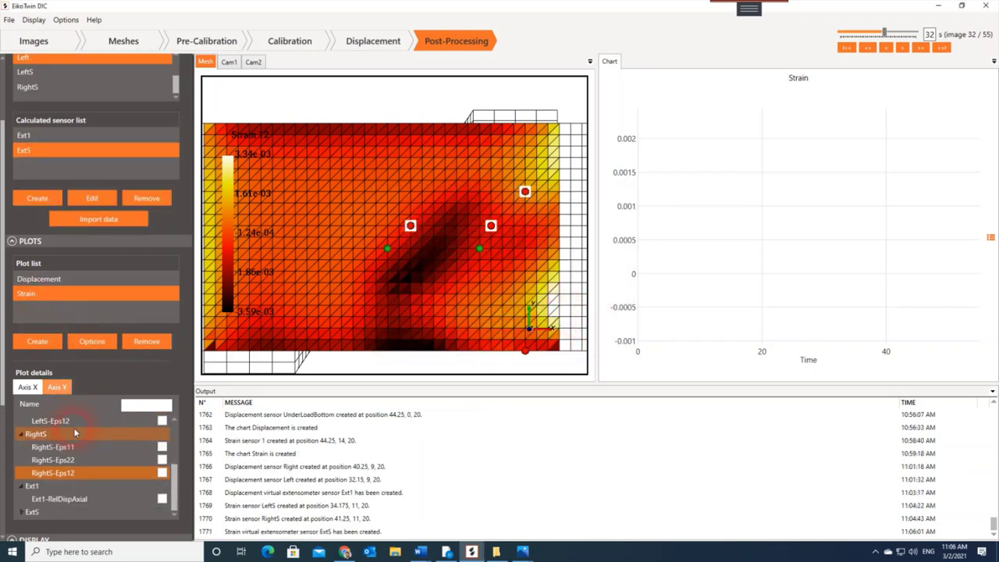
pyautogui.click(21, 512)
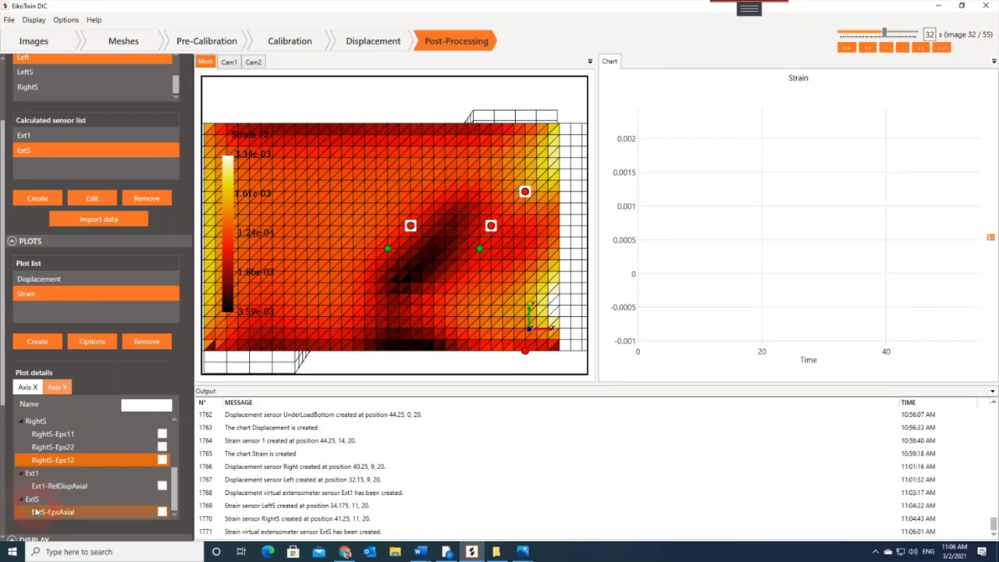
pyautogui.click(162, 511)
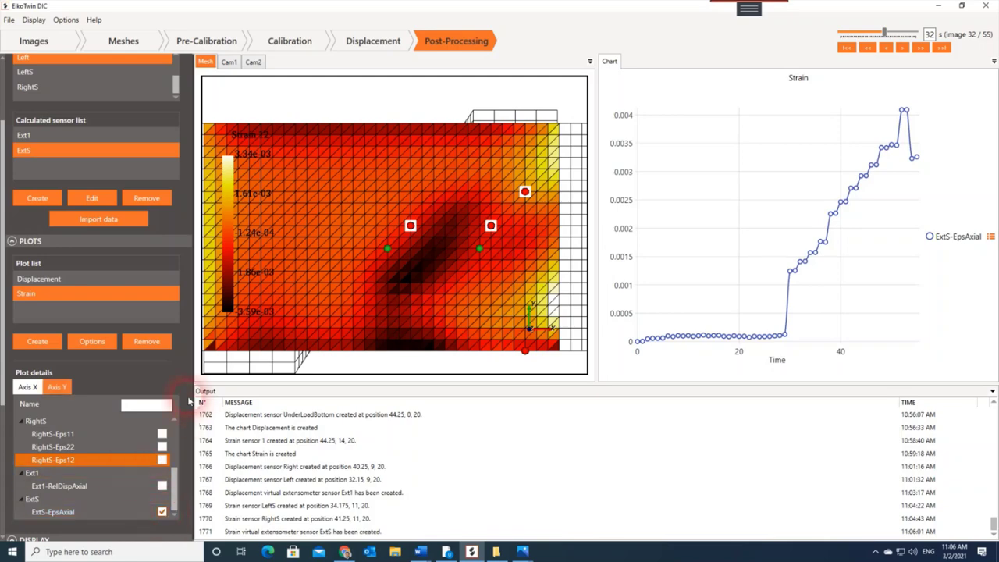
pyautogui.scroll(-3, 359, 312)
pyautogui.moveTo(361, 303); pyautogui.dragTo(423, 260)
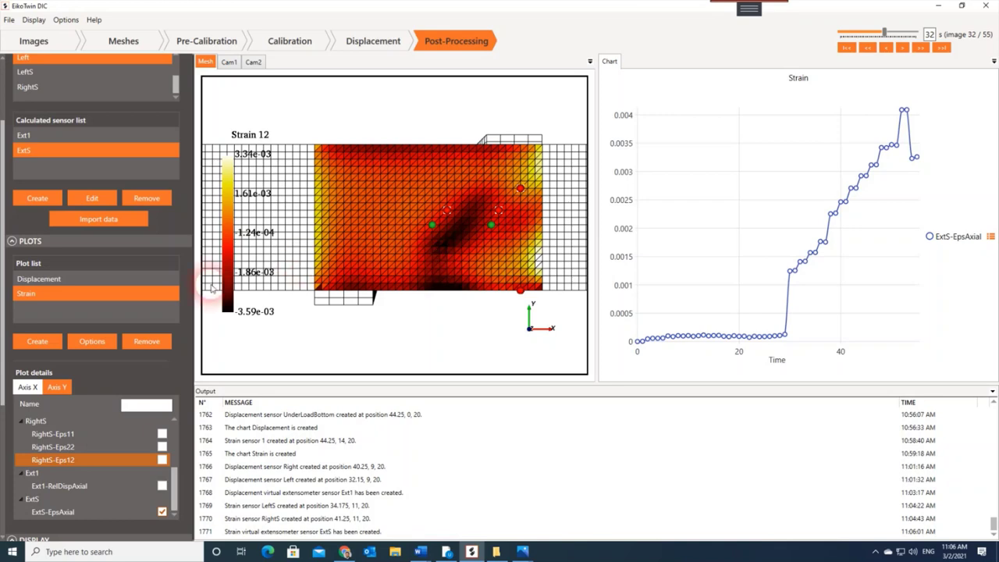
# Step: Create a new plot named 'PreLeft' and adjust the mesh view
pyautogui.click(37, 341)
pyautogui.click(562, 255)
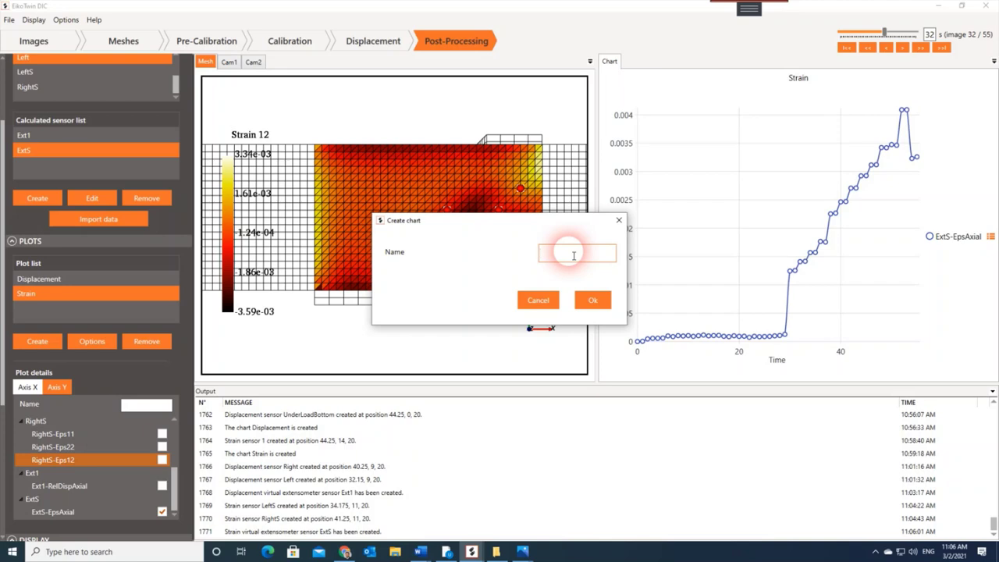
pyautogui.write('PreLeft')
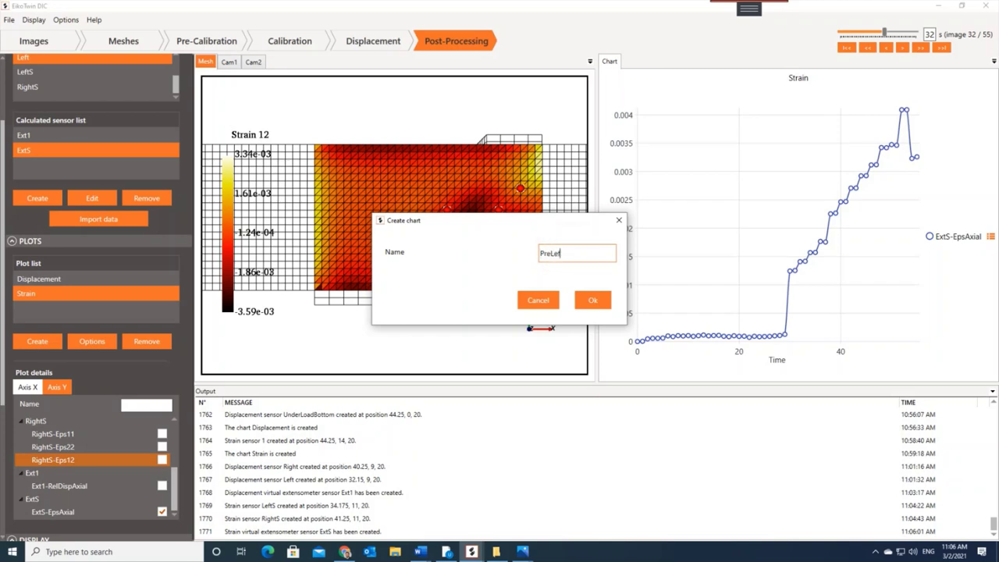
pyautogui.click(591, 296)
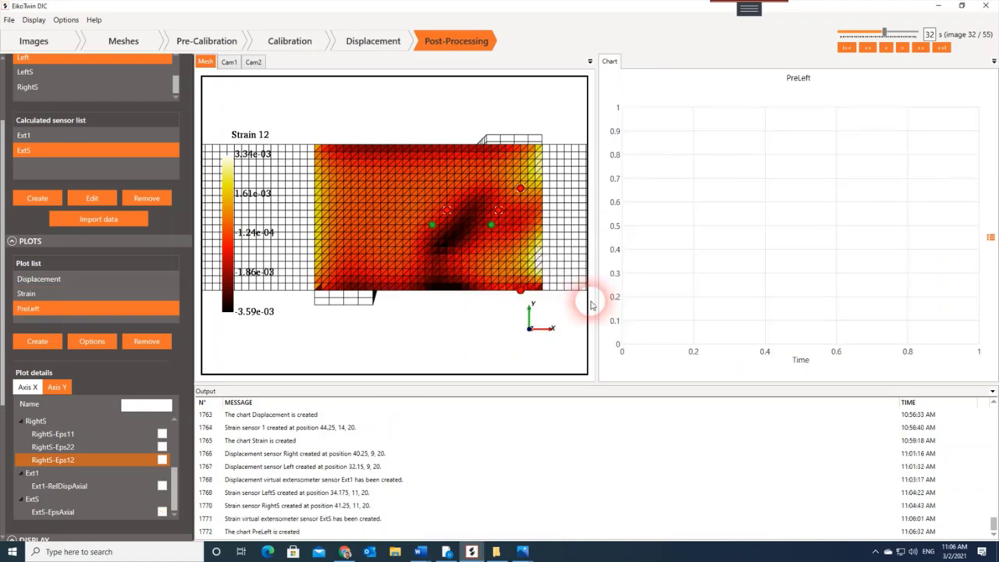
pyautogui.scroll(3, 412, 222)
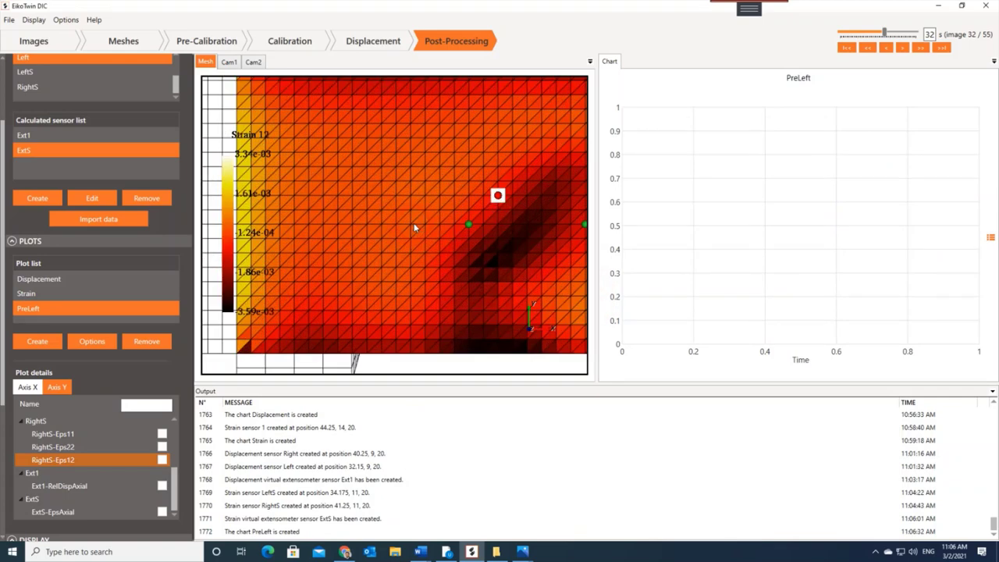
pyautogui.scroll(2, 443, 226)
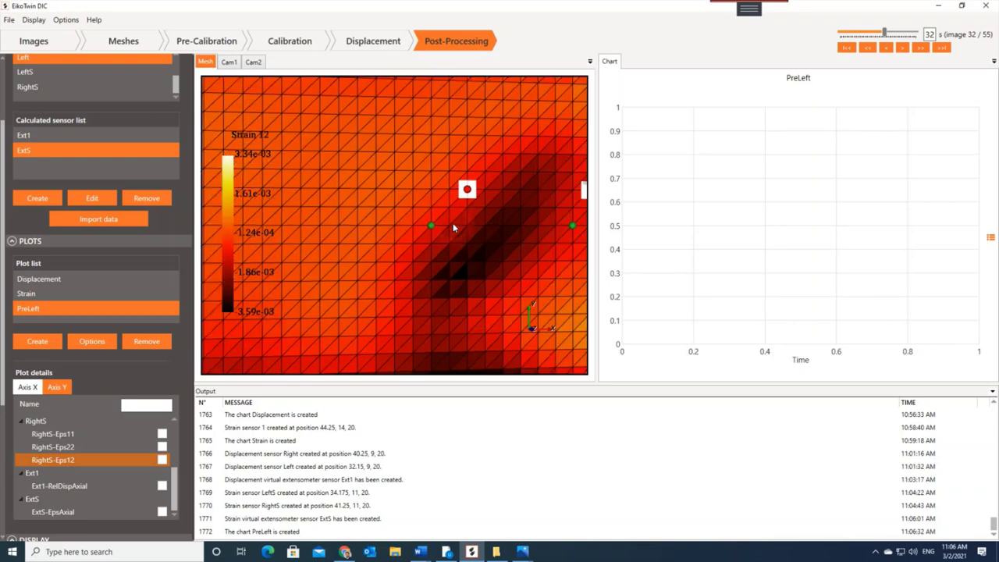
pyautogui.scroll(-4, 451, 236)
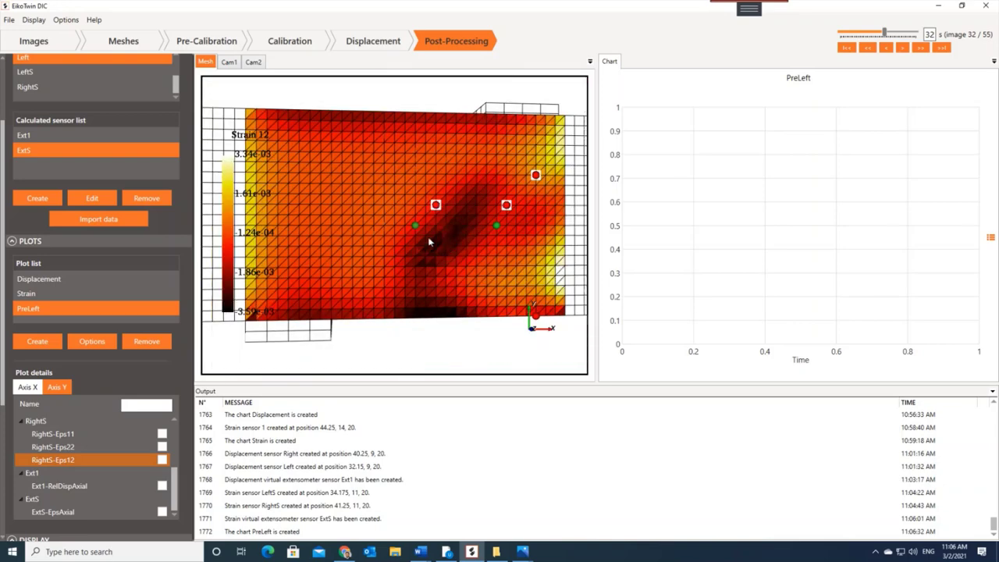
pyautogui.moveTo(406, 232); pyautogui.dragTo(451, 233, button='middle')
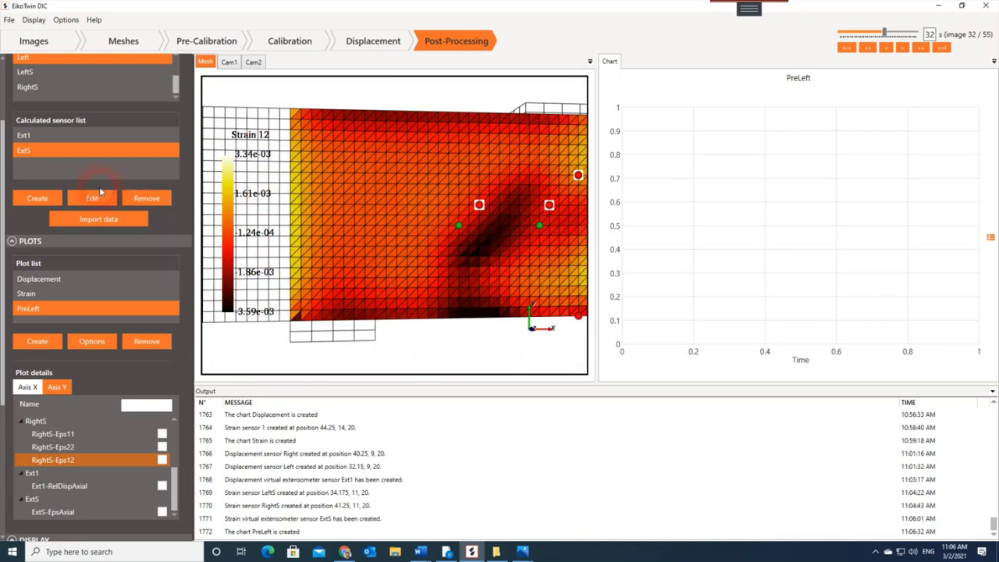
pyautogui.scroll(3, 39, 190)
pyautogui.scroll(1, 39, 195)
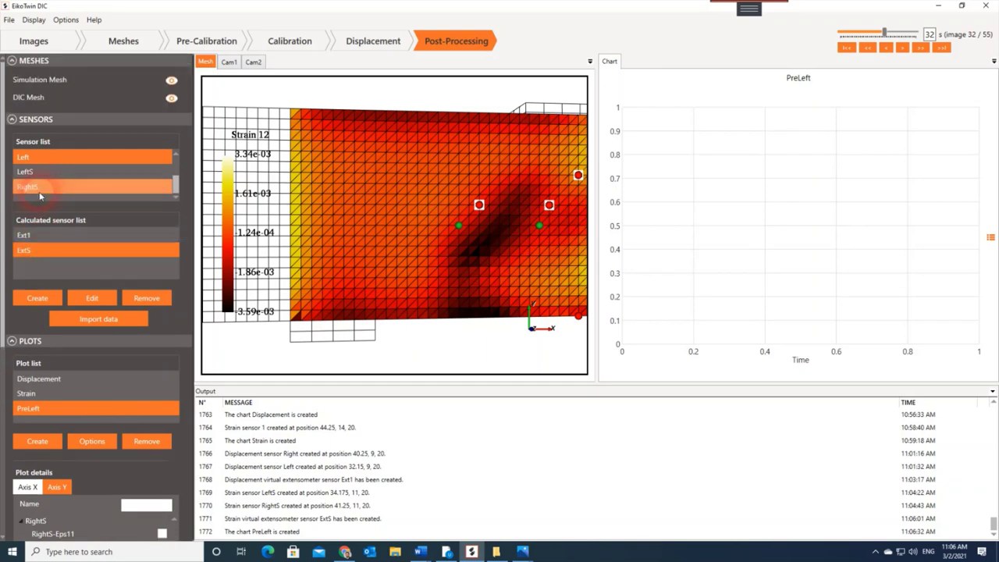
pyautogui.moveTo(179, 182); pyautogui.dragTo(175, 205)
# Step: Create displacement sensor 'PreLeft' and place it at mesh point 30.125, 9, 20
pyautogui.click(37, 298)
pyautogui.click(567, 242)
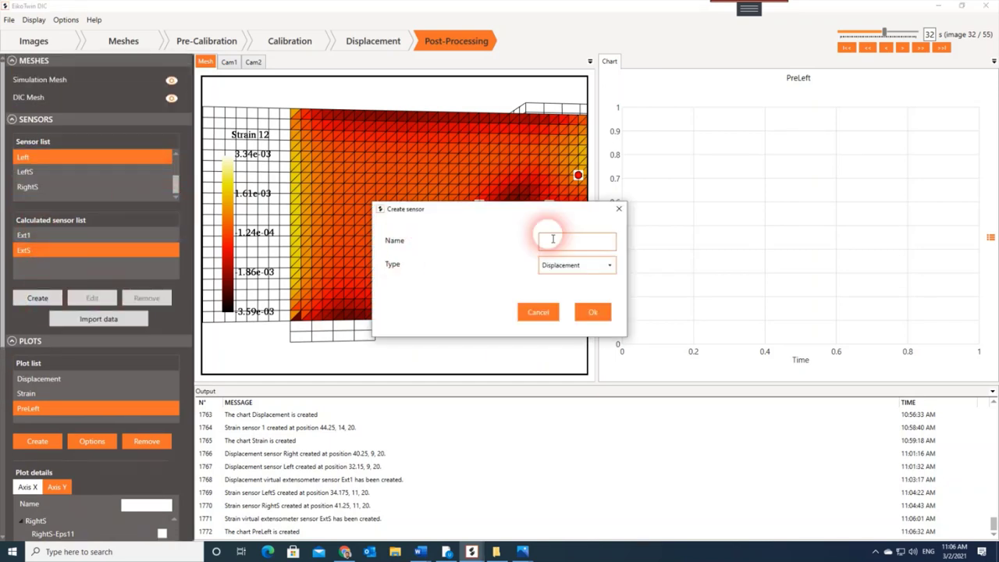
pyautogui.write('P')
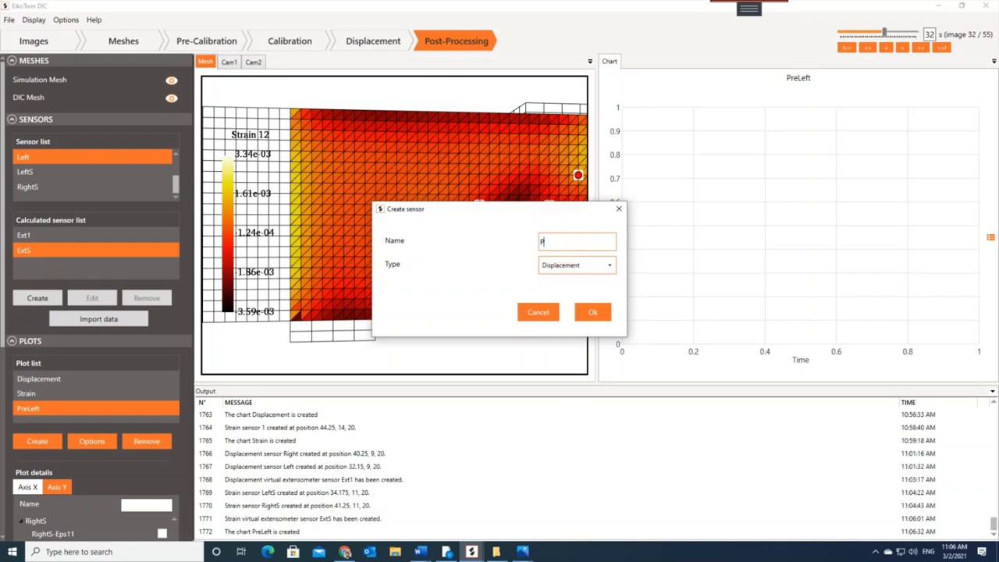
pyautogui.write('reLeft')
pyautogui.click(596, 312)
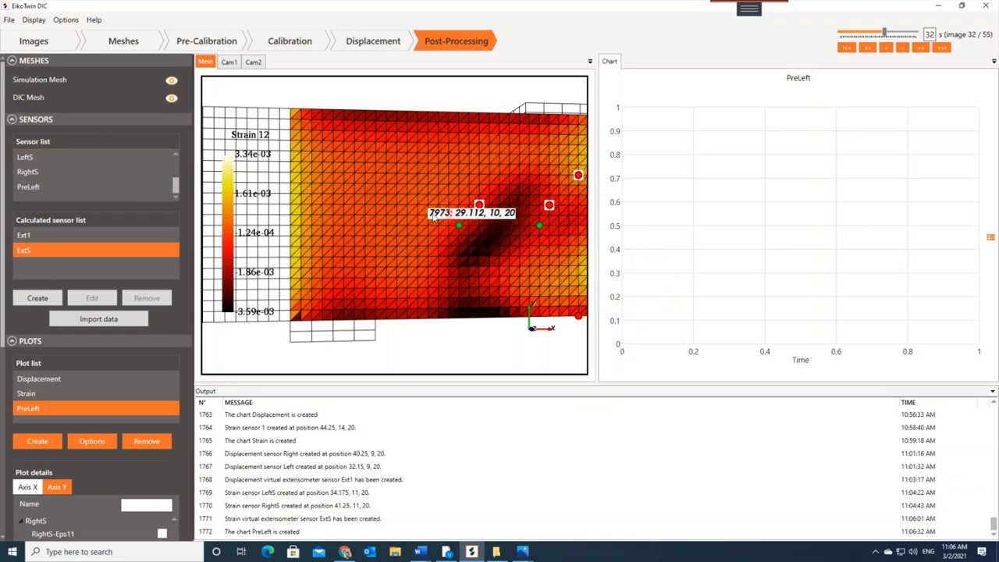
pyautogui.scroll(2, 428, 225)
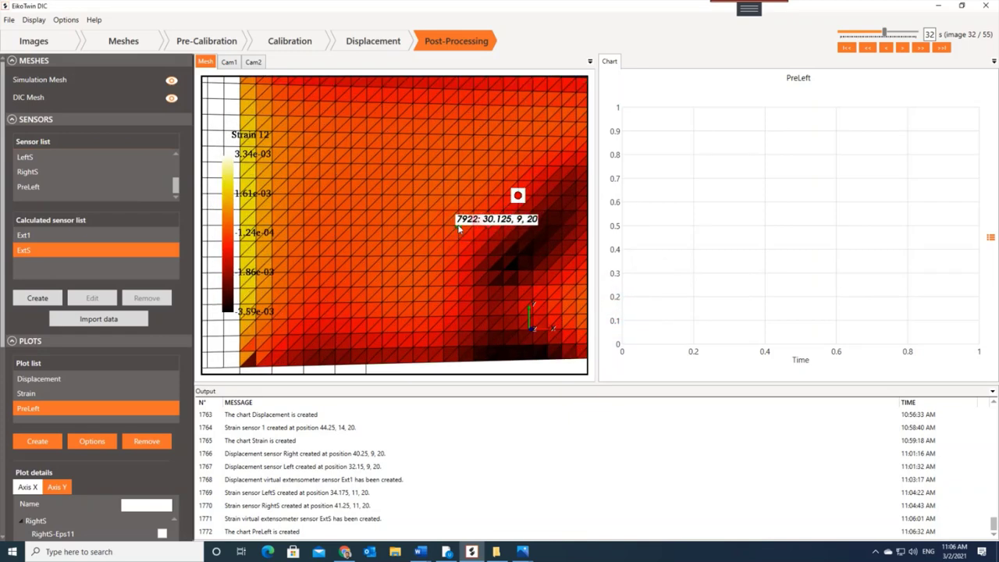
pyautogui.click(459, 226)
pyautogui.moveTo(447, 267); pyautogui.dragTo(416, 258)
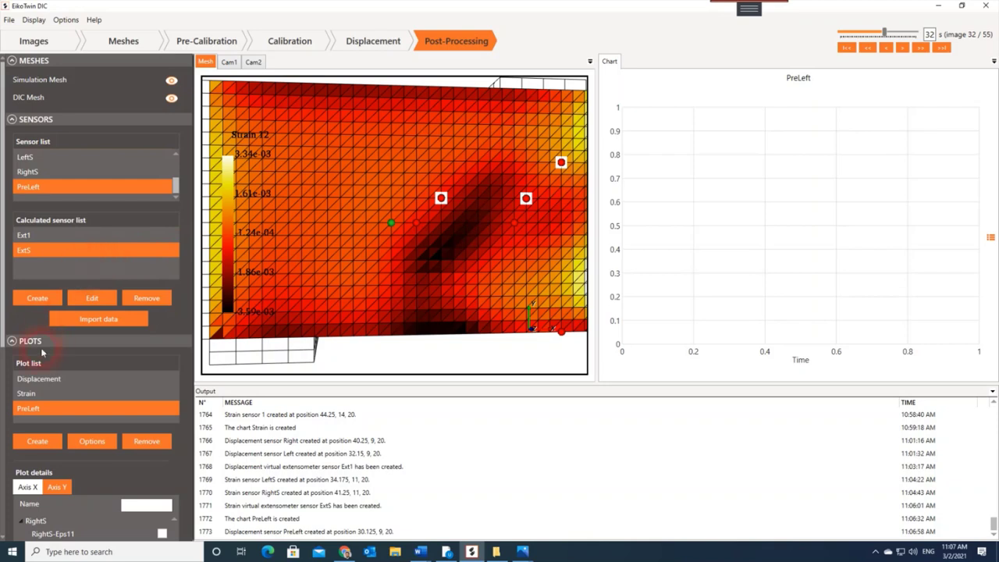
# Step: Delete the empty PreLeft chart
pyautogui.scroll(-5, 41, 312)
pyautogui.click(31, 260)
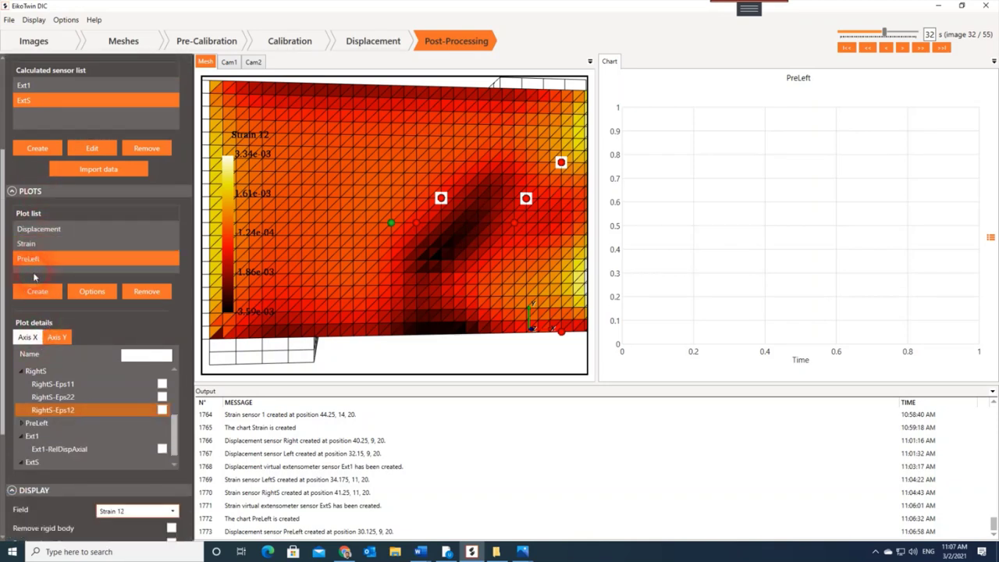
pyautogui.click(143, 292)
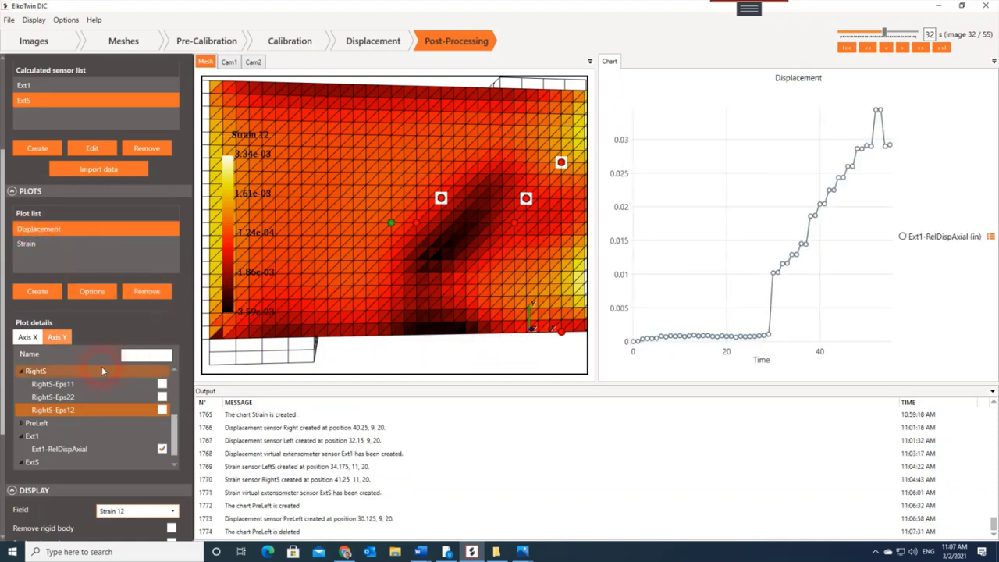
# Step: Remove Ext1-RelDispAxial from the Displacement chart and collapse the LeftS and Ext1 entries
pyautogui.click(162, 449)
pyautogui.scroll(5, 47, 422)
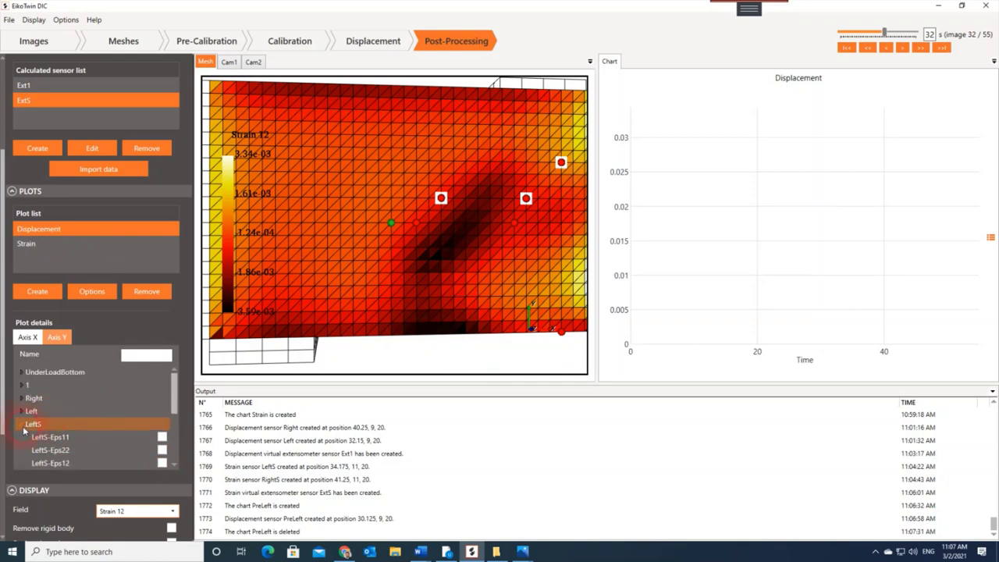
pyautogui.click(20, 423)
pyautogui.scroll(-1, 20, 439)
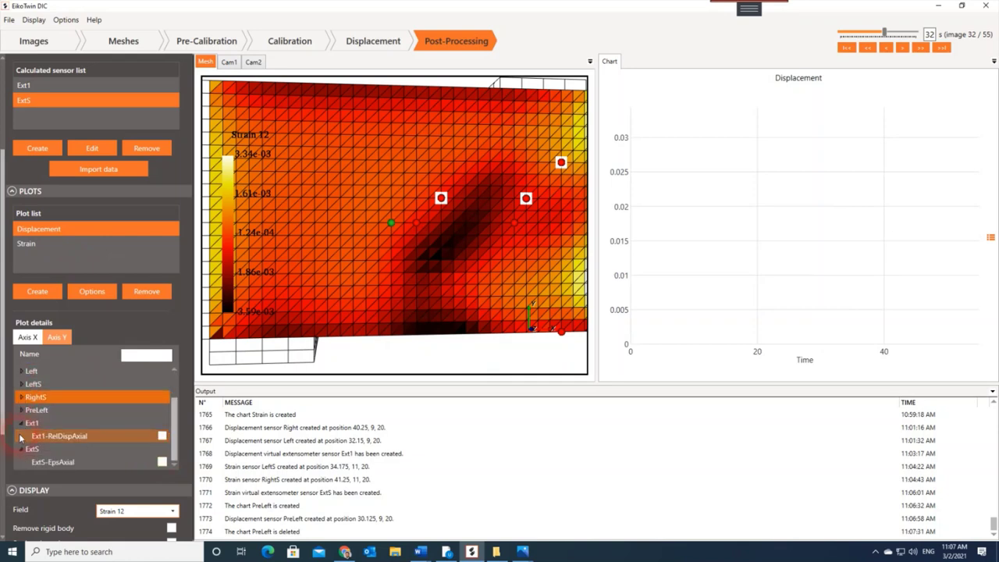
pyautogui.click(23, 424)
pyautogui.scroll(1, 26, 431)
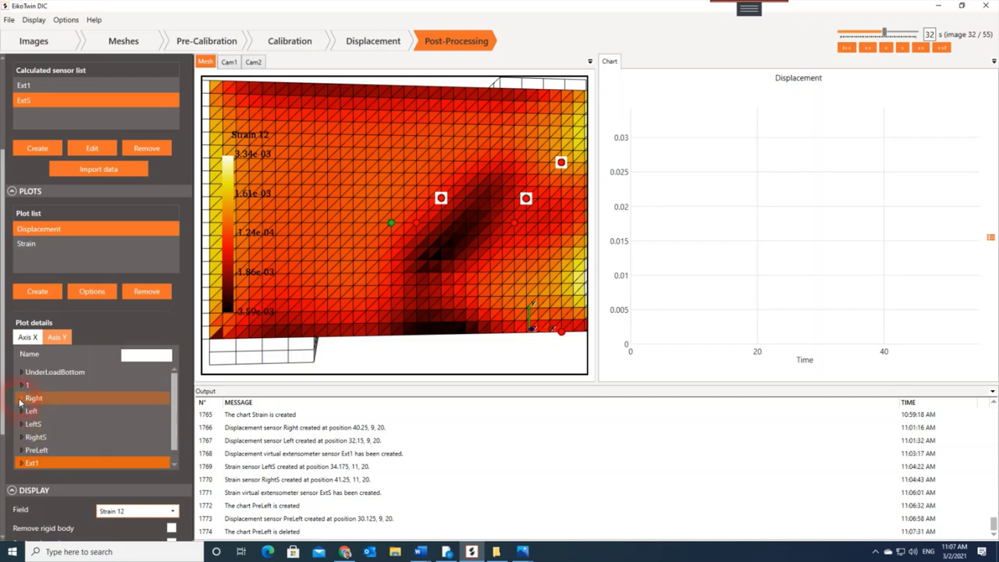
# Step: Plot Right-DispX and Left-DispX on the Displacement chart
pyautogui.click(20, 399)
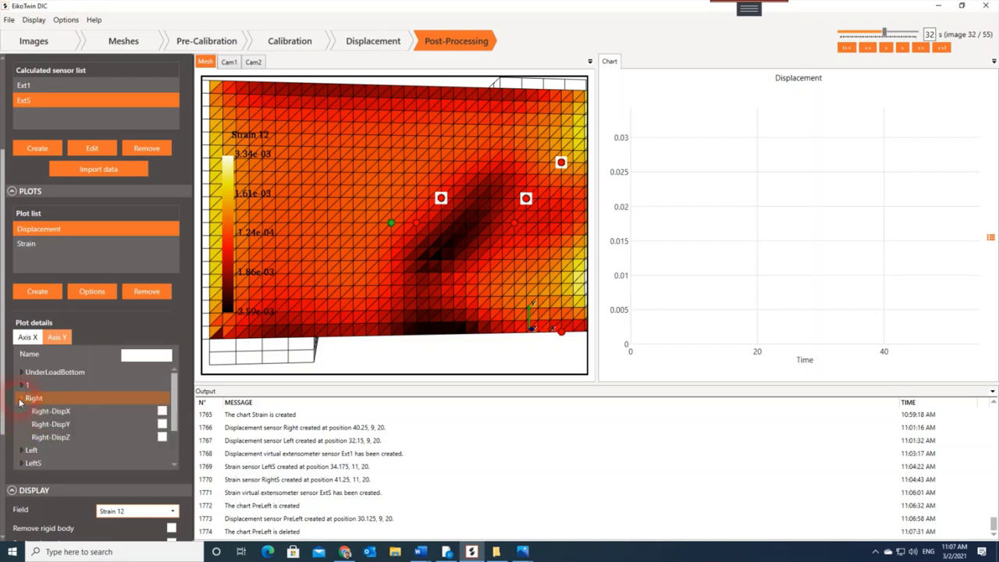
pyautogui.click(162, 411)
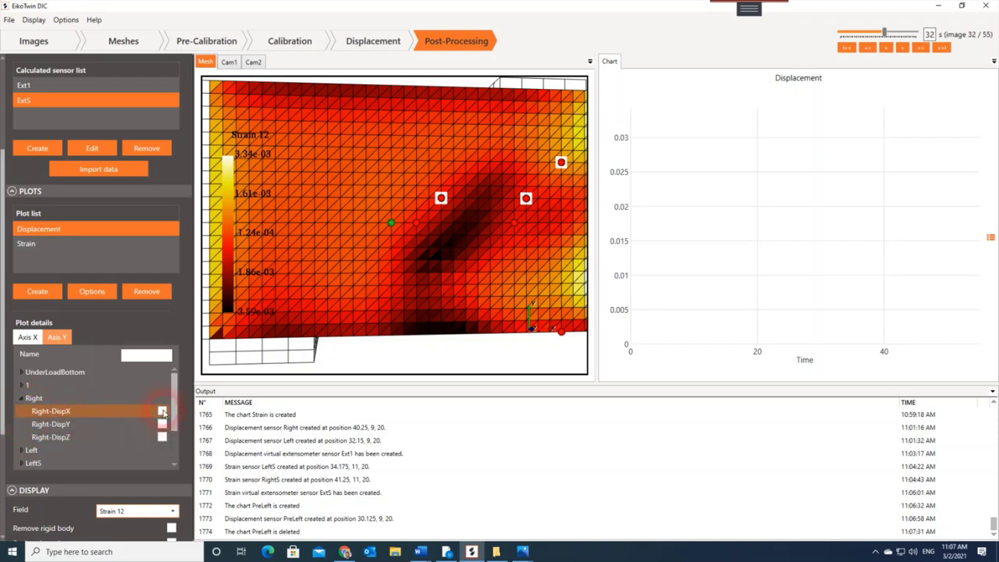
pyautogui.click(23, 399)
pyautogui.click(21, 411)
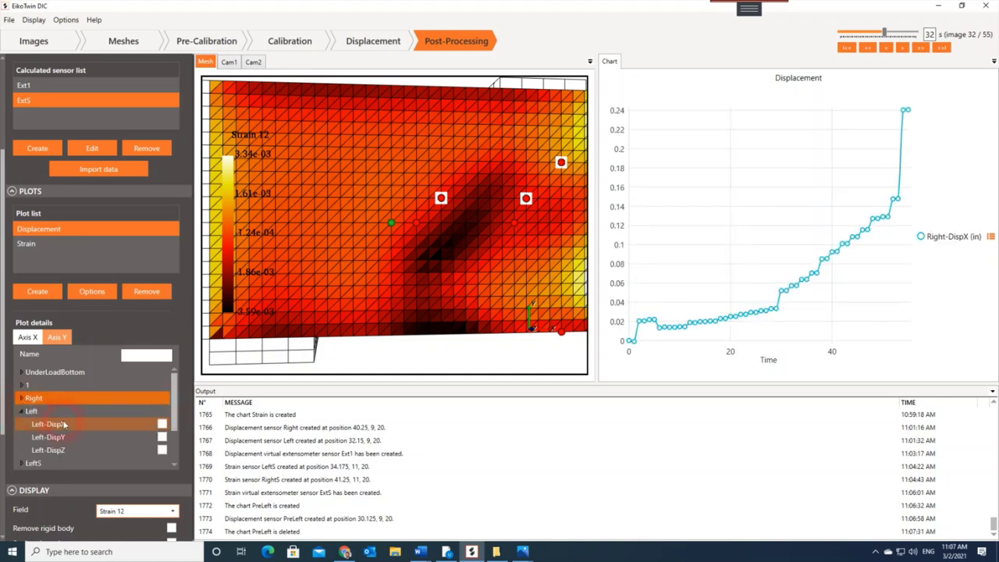
pyautogui.click(163, 424)
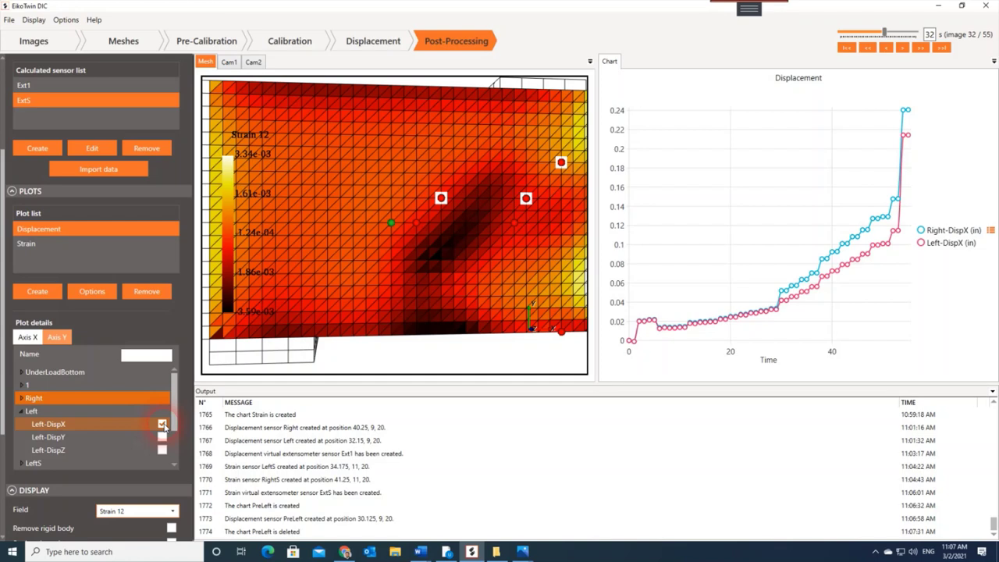
# Step: Add PreLeft-DispX to the Displacement chart
pyautogui.moveTo(772, 304)
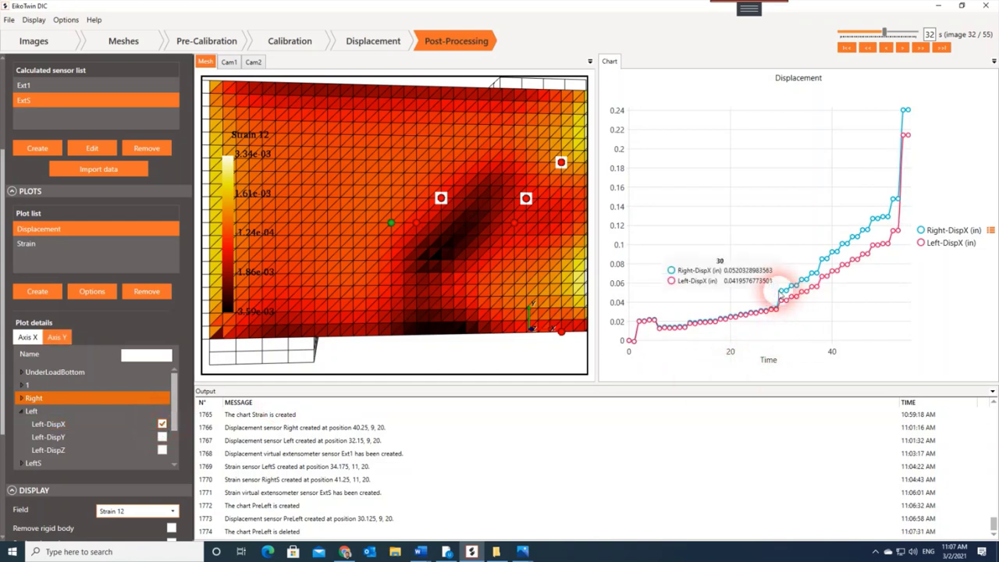
pyautogui.click(29, 412)
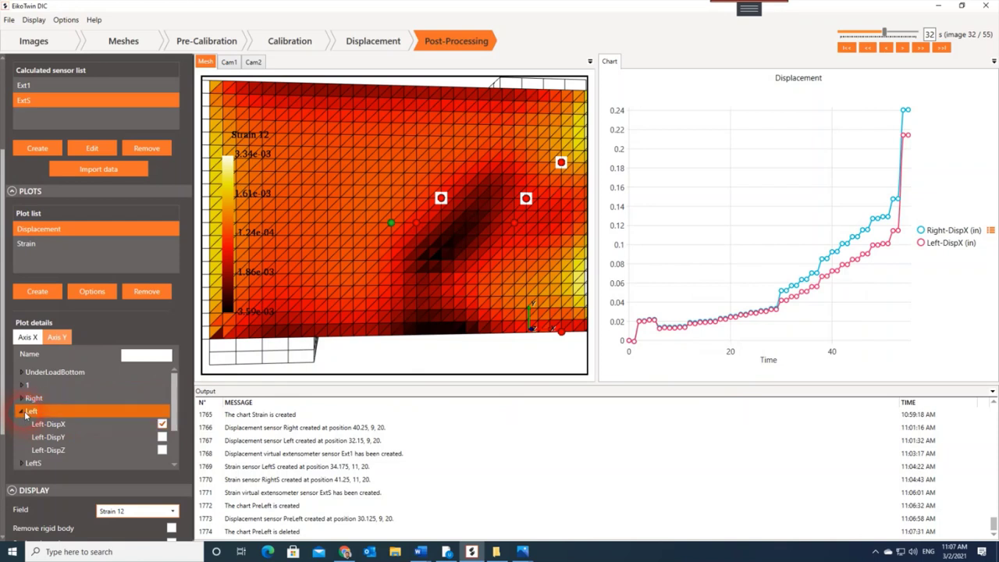
pyautogui.click(21, 411)
pyautogui.scroll(-1, 21, 429)
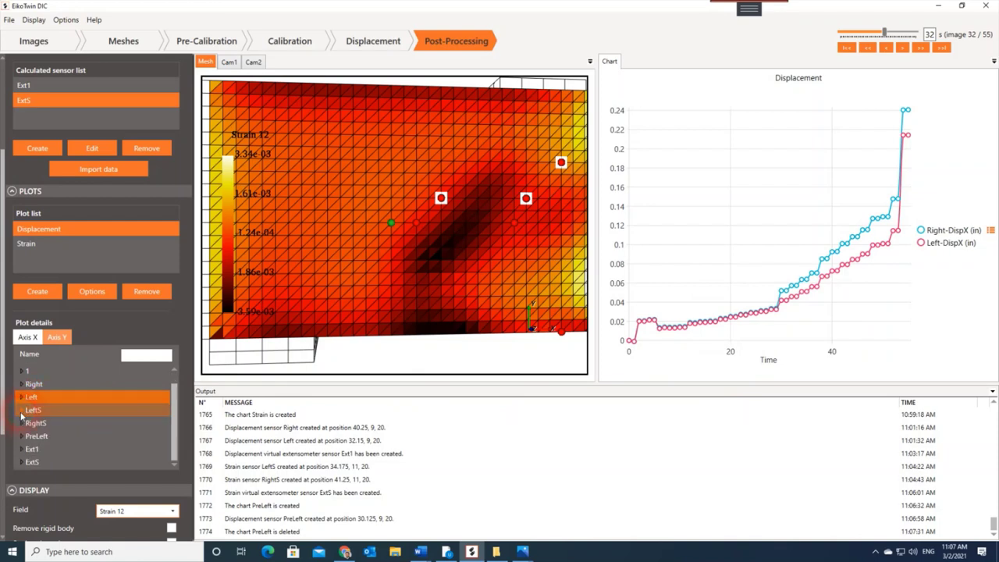
pyautogui.click(21, 435)
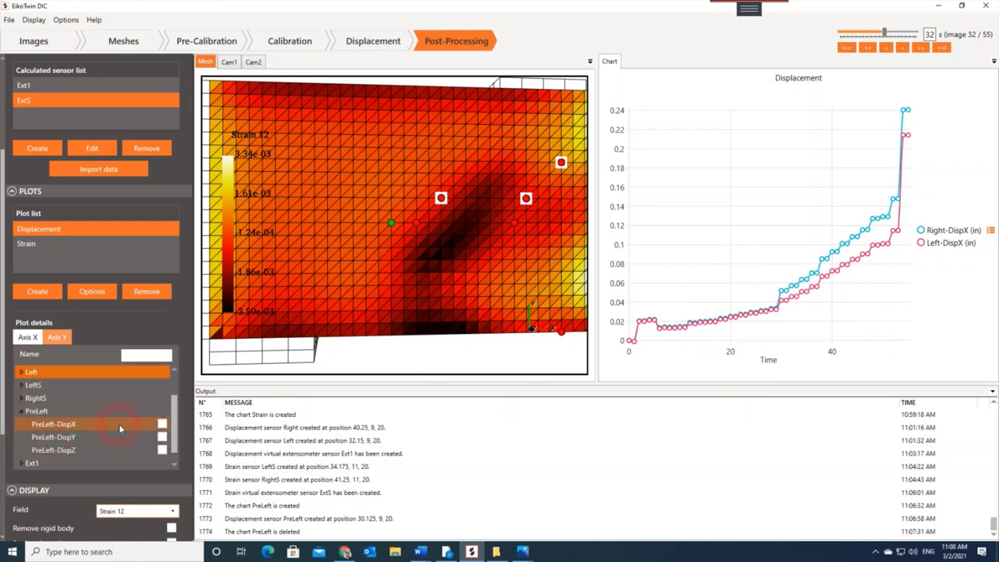
pyautogui.click(162, 425)
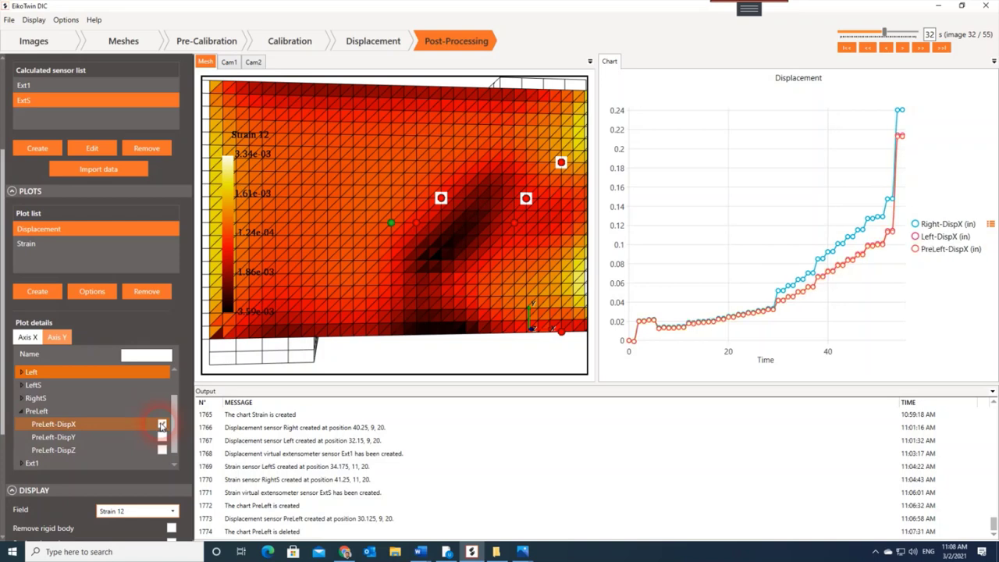
pyautogui.moveTo(716, 324)
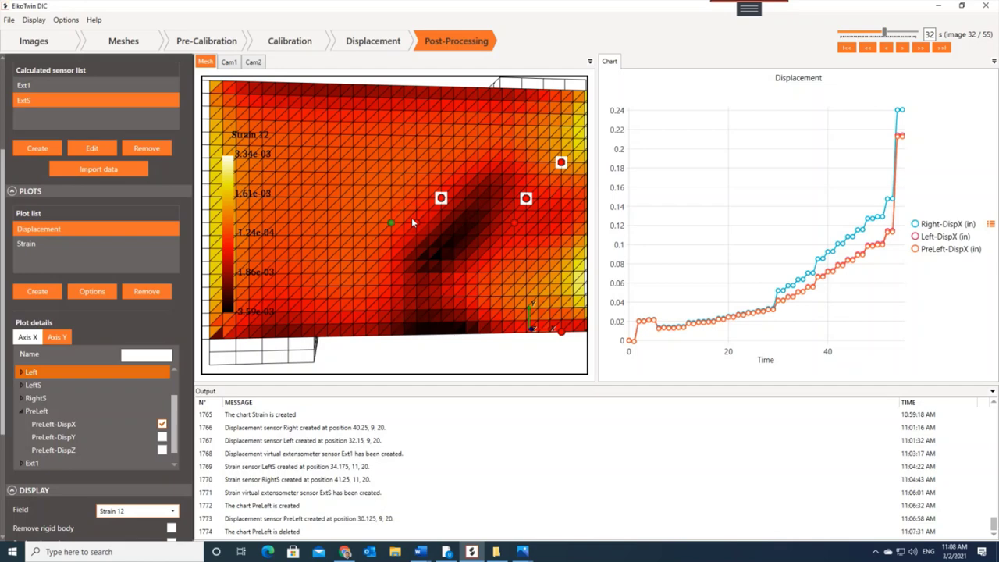
# Step: From the Calibration step, export the mesh's measured shape
pyautogui.click(271, 42)
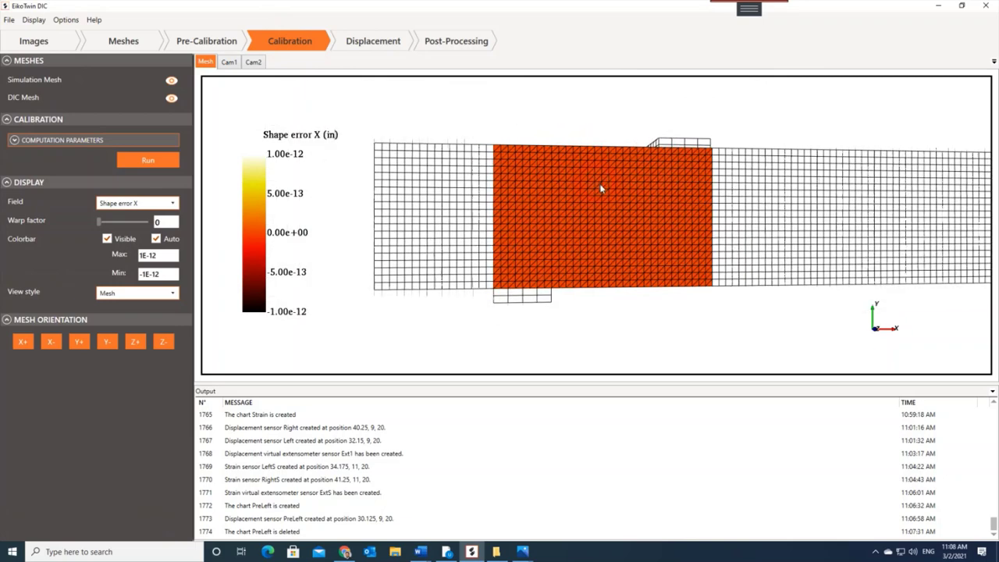
pyautogui.moveTo(599, 183); pyautogui.dragTo(616, 184, button='middle')
pyautogui.click(9, 20)
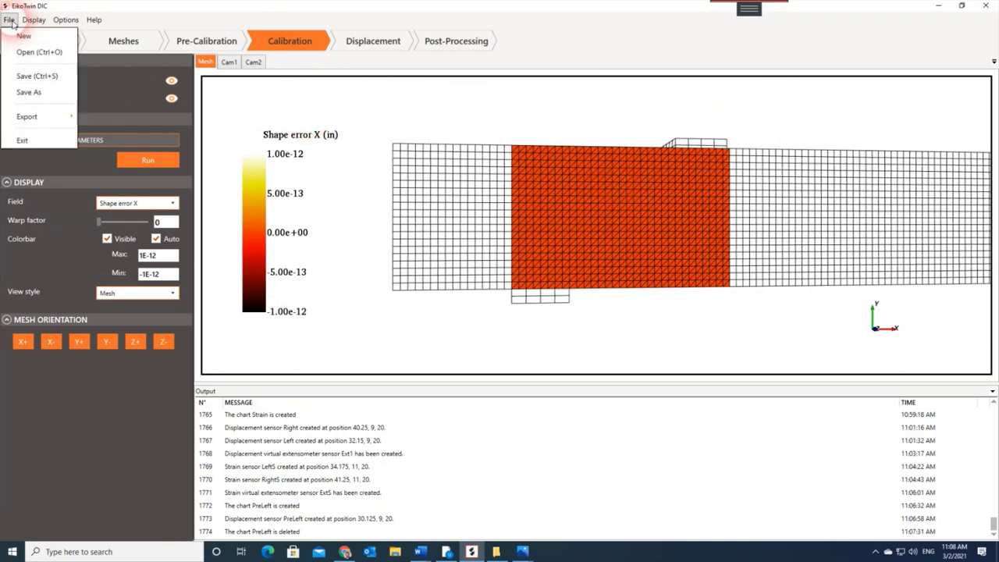
pyautogui.click(47, 116)
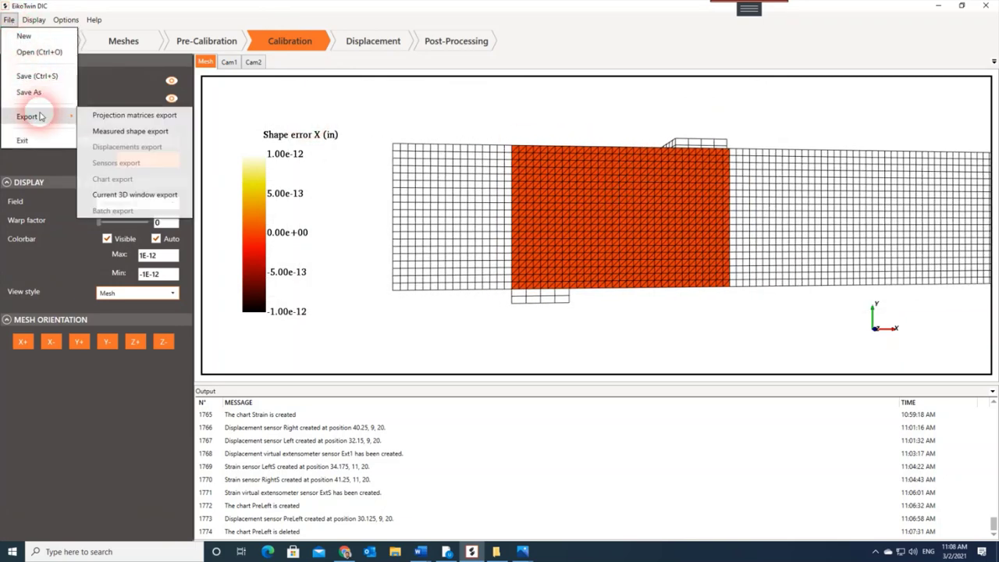
pyautogui.click(98, 131)
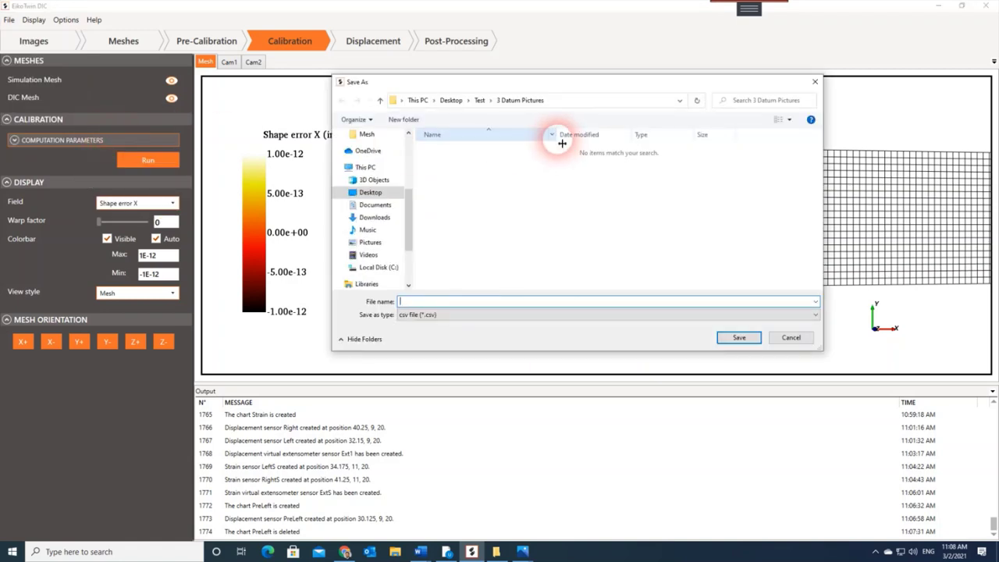
# Step: Create a new folder named '4 Data' inside Test and open it
pyautogui.click(479, 100)
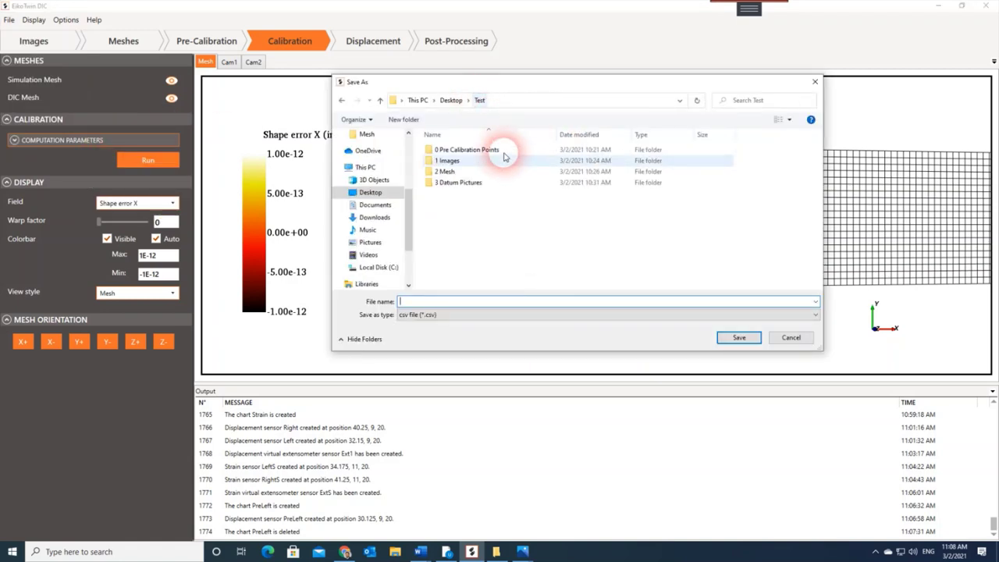
pyautogui.rightClick(435, 208)
pyautogui.moveTo(479, 318)
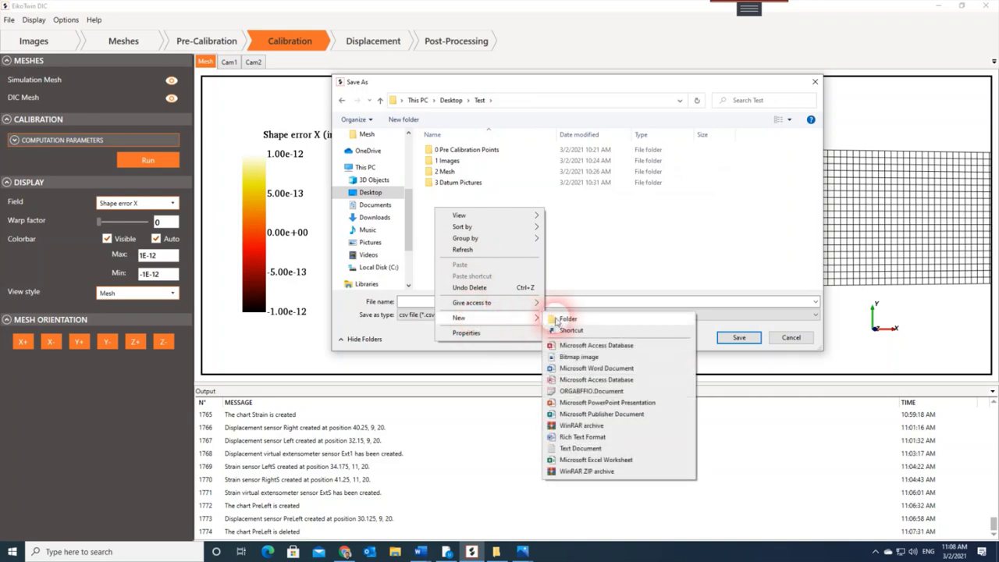
pyautogui.click(559, 318)
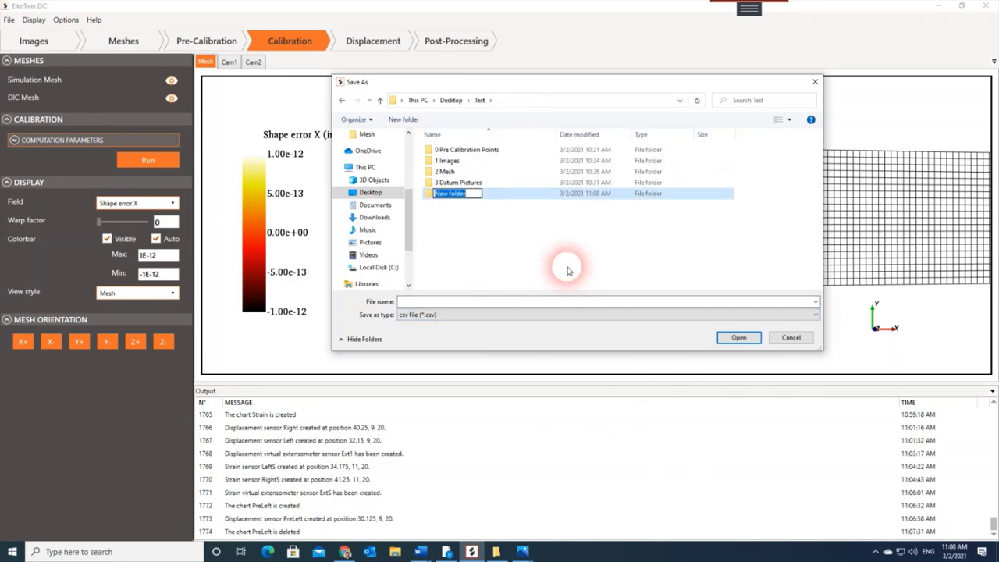
pyautogui.write('Data')
pyautogui.hotkey('ctrl', 'a')
pyautogui.press('Home')
pyautogui.write('4')
pyautogui.press('Return')
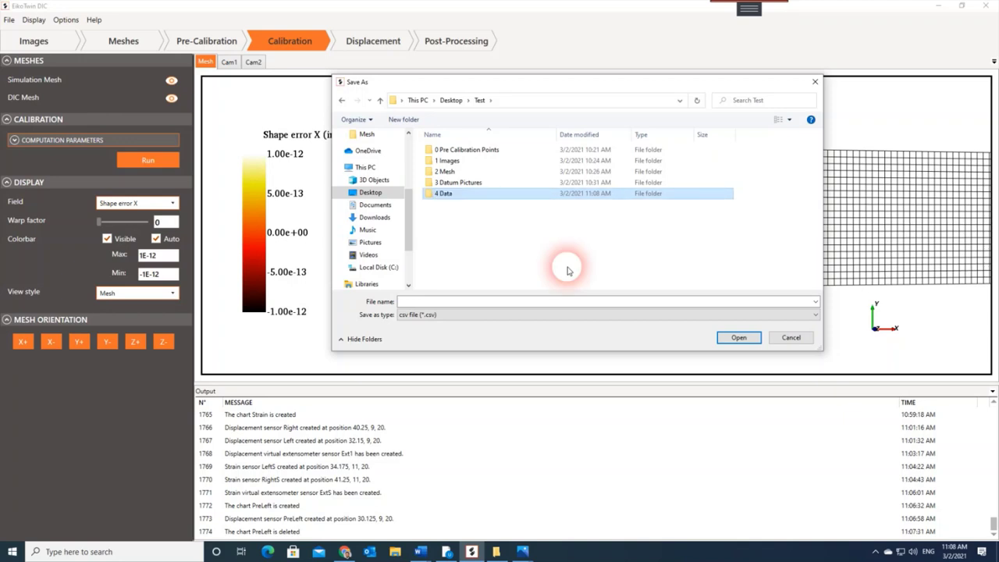
pyautogui.press('Return')
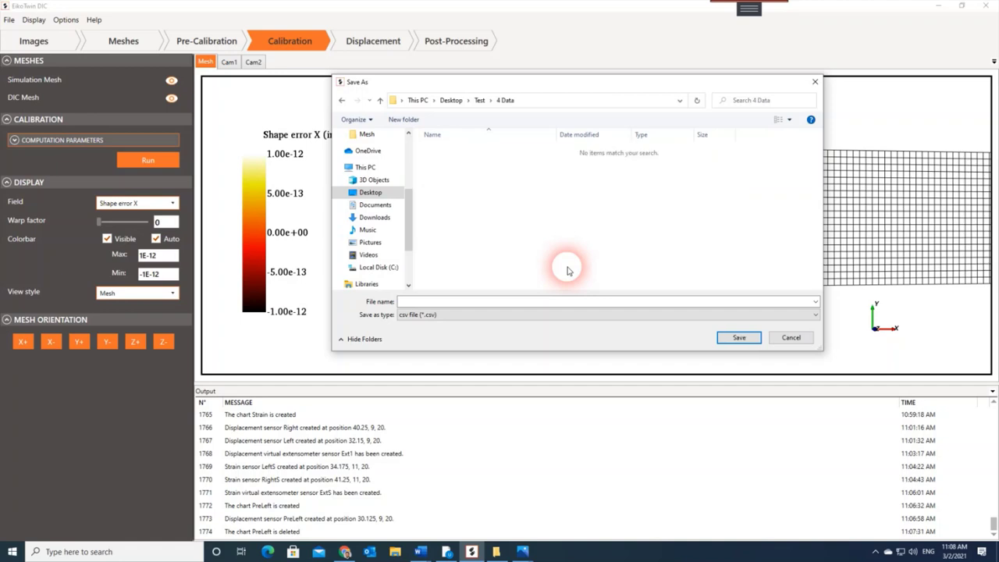
# Step: Create and open a 'Measured Shape Exort' folder inside 4 Data
pyautogui.rightClick(458, 164)
pyautogui.moveTo(524, 278)
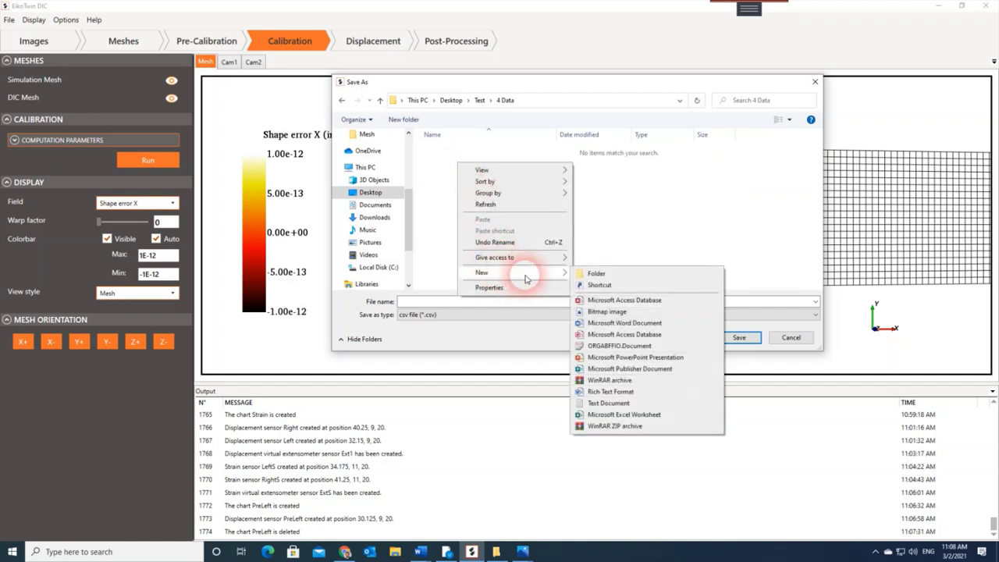
pyautogui.click(586, 273)
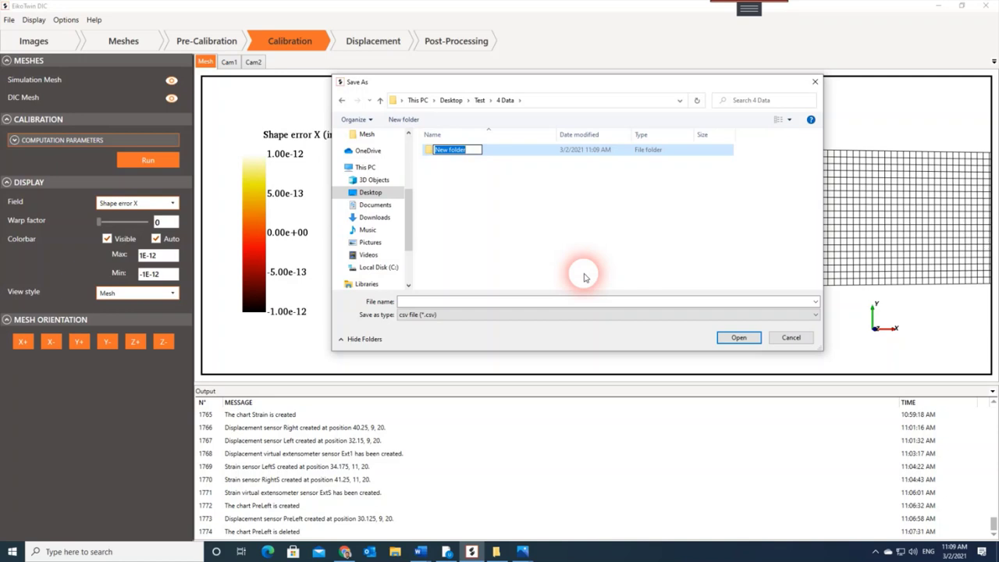
pyautogui.write('Measured Shape')
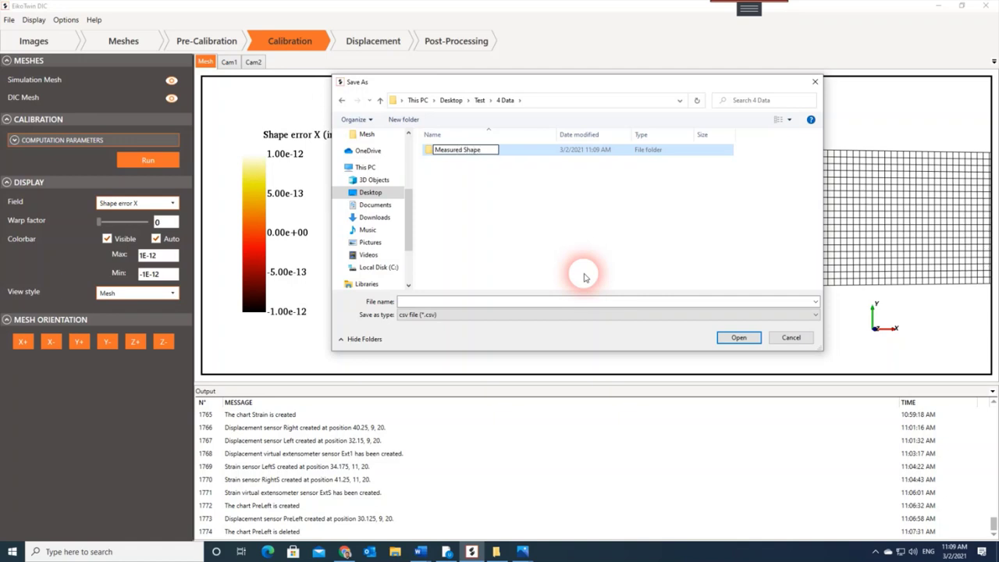
pyautogui.write(' Exort')
pyautogui.press('Return')
pyautogui.press('Return')
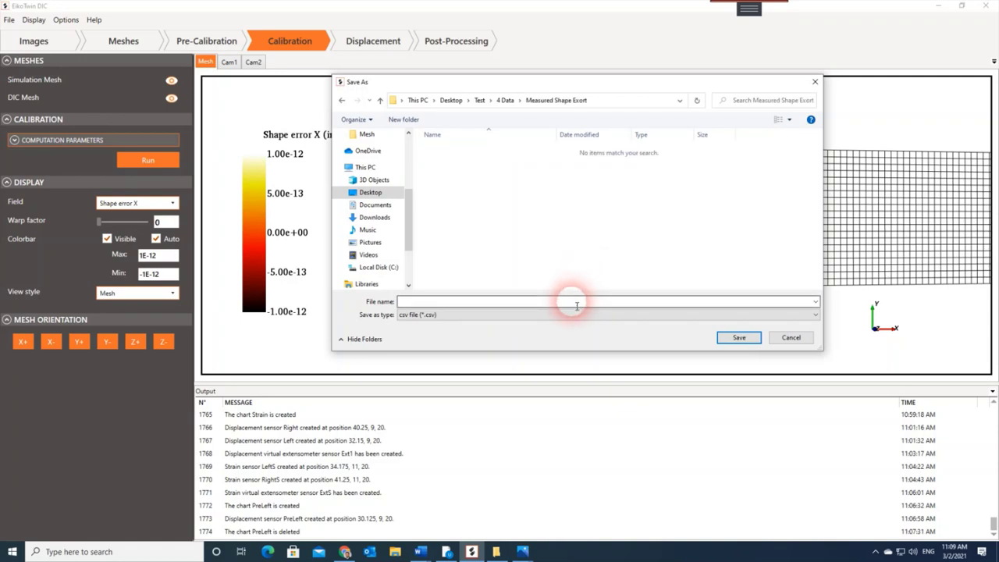
# Step: Save the measured shape export as CSV named Test
pyautogui.click(577, 303)
pyautogui.write('T')
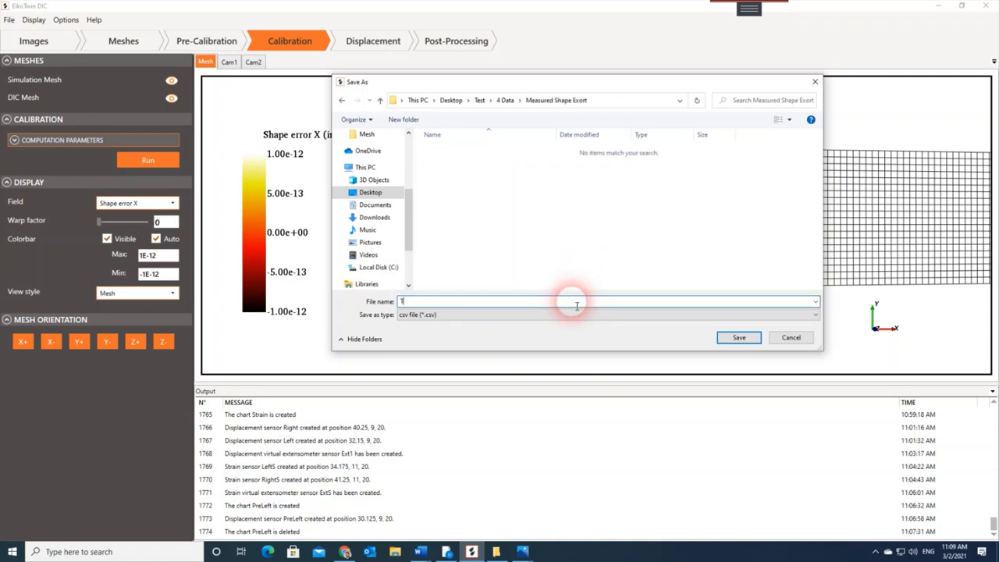
pyautogui.write('est')
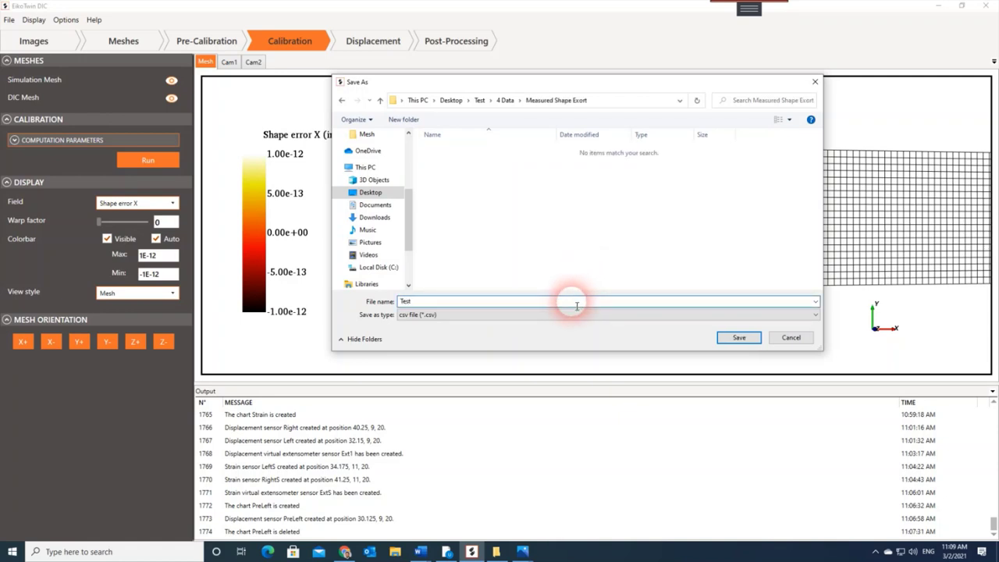
pyautogui.click(738, 341)
# Step: In File Explorer, browse to Test\4 Data\Measured Shape Exort and select Test_0
pyautogui.click(496, 552)
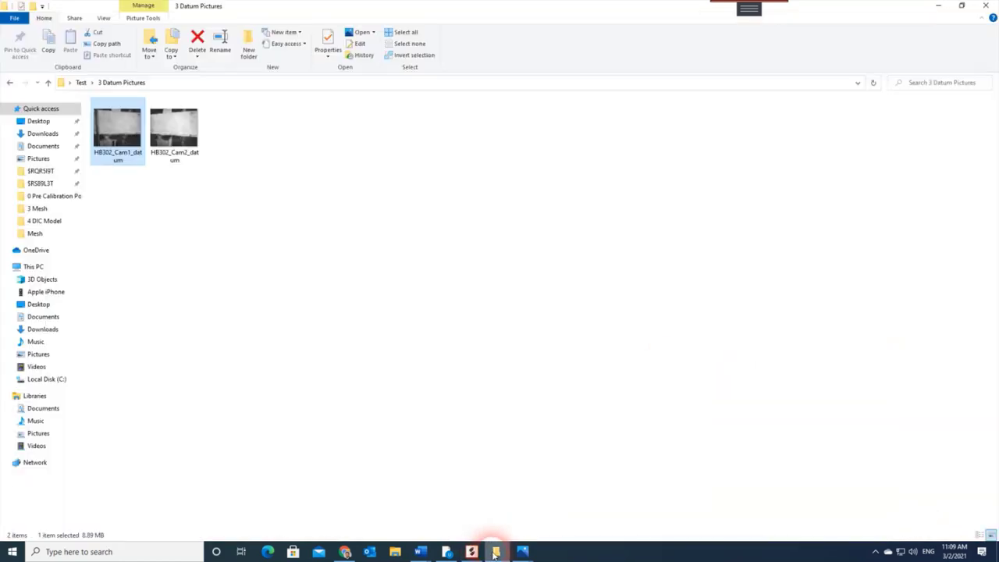
pyautogui.click(81, 83)
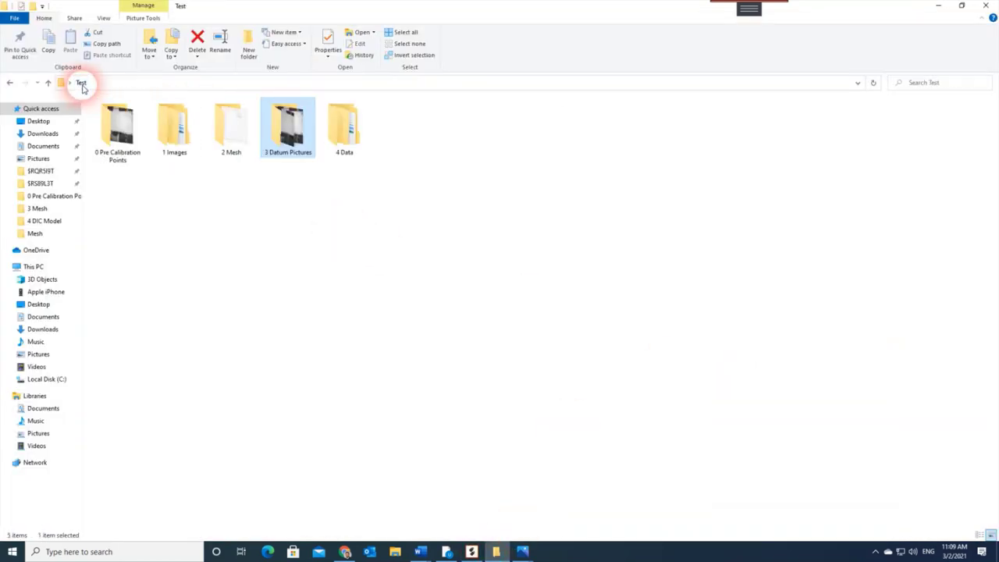
pyautogui.doubleClick(334, 128)
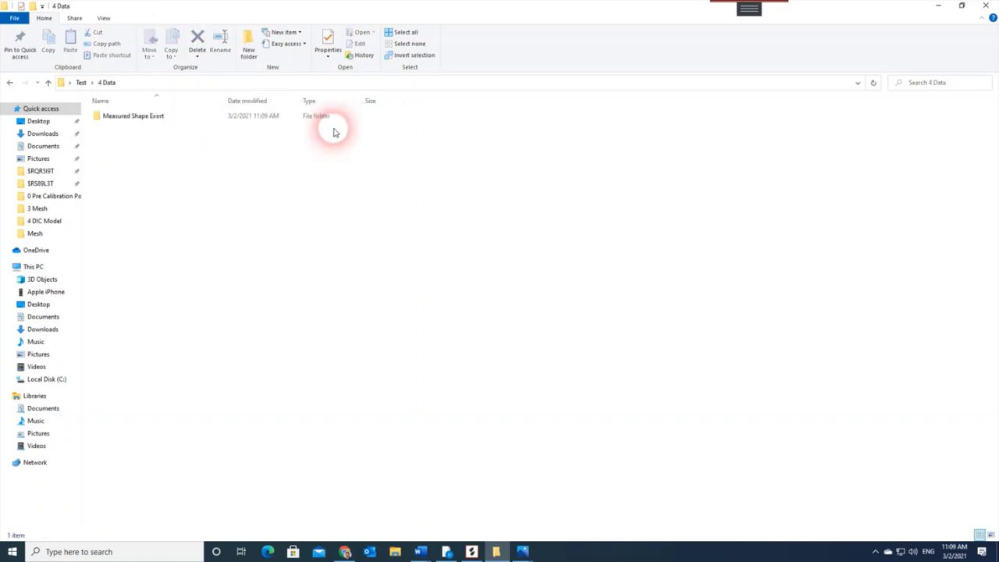
pyautogui.doubleClick(134, 116)
pyautogui.click(135, 117)
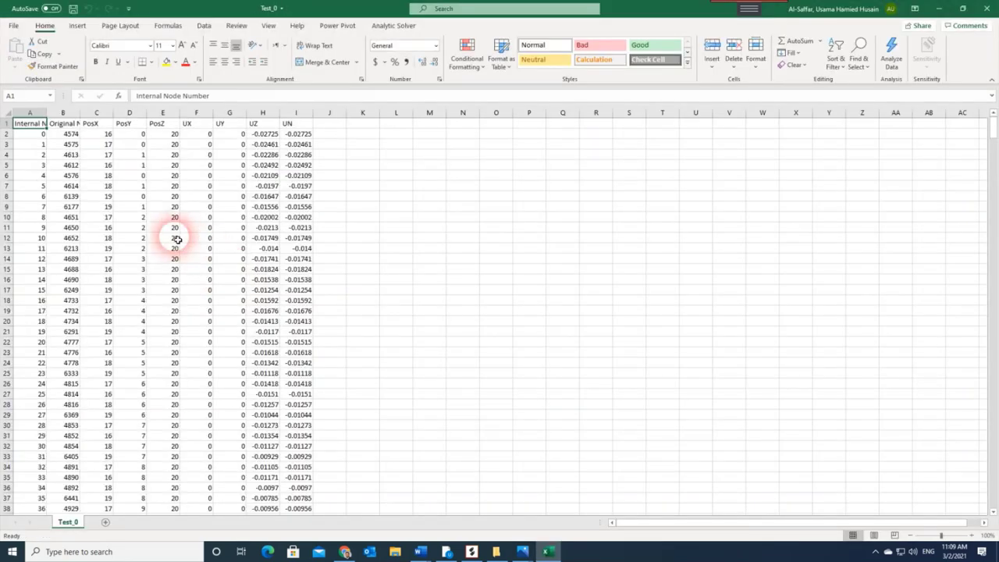
# Step: AutoFit columns A through I and check the PosX and PosY values in C2 and D2
pyautogui.moveTo(26, 112); pyautogui.dragTo(323, 114)
pyautogui.doubleClick(313, 112)
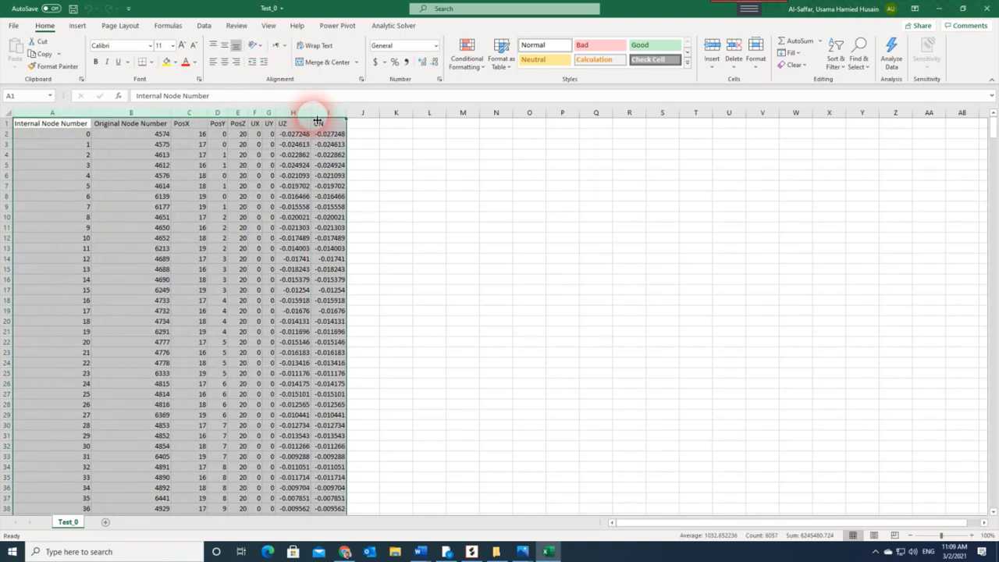
pyautogui.click(54, 135)
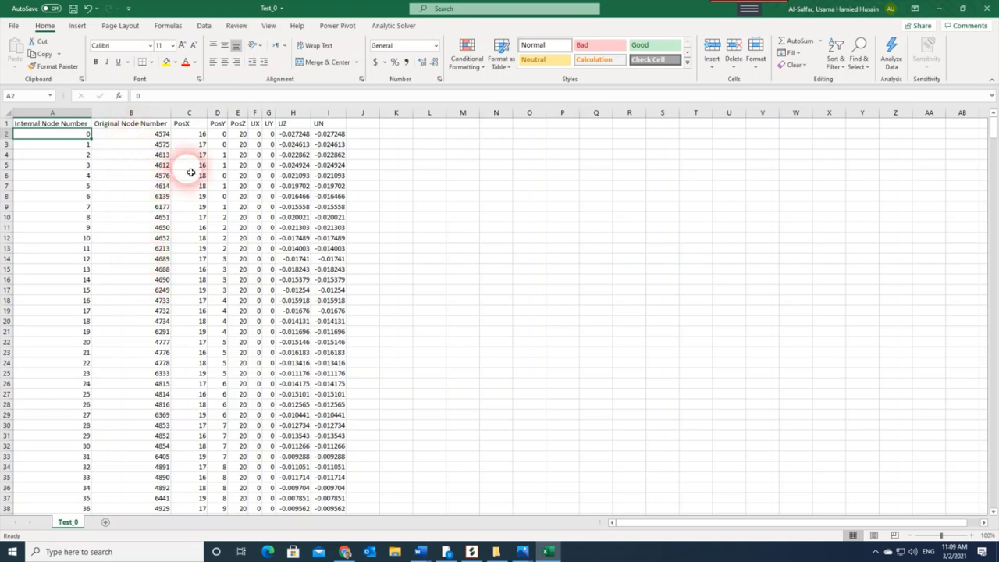
pyautogui.click(195, 138)
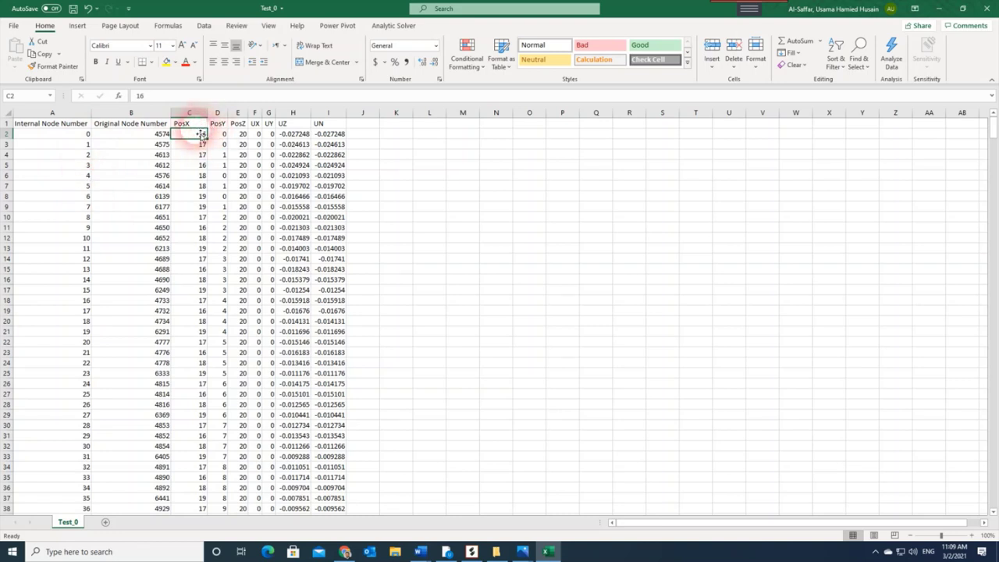
pyautogui.click(223, 137)
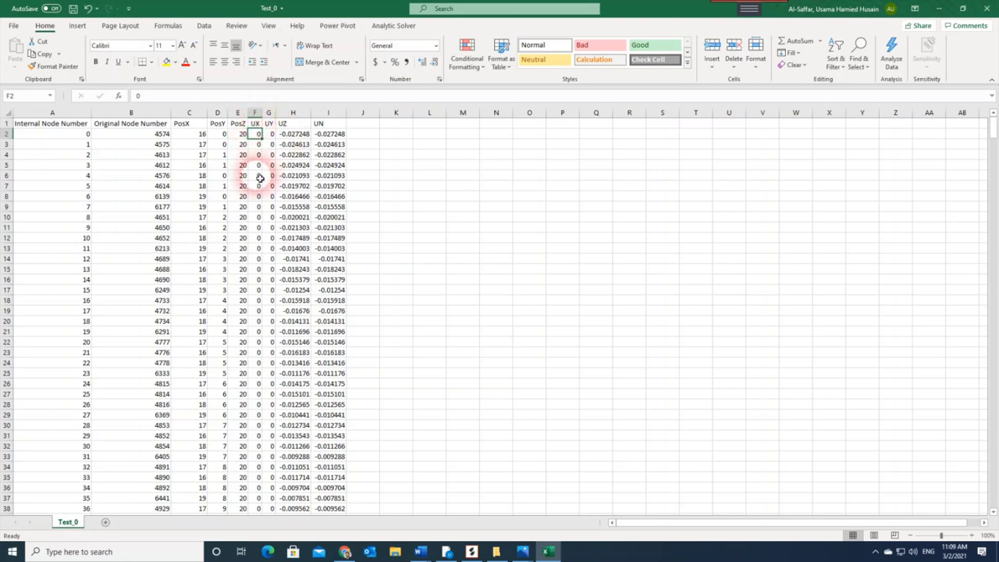
# Step: Scroll through the 500+ rows of node data, then close the Test_0 workbook
pyautogui.scroll(-15, 258, 178)
pyautogui.scroll(-20, 258, 178)
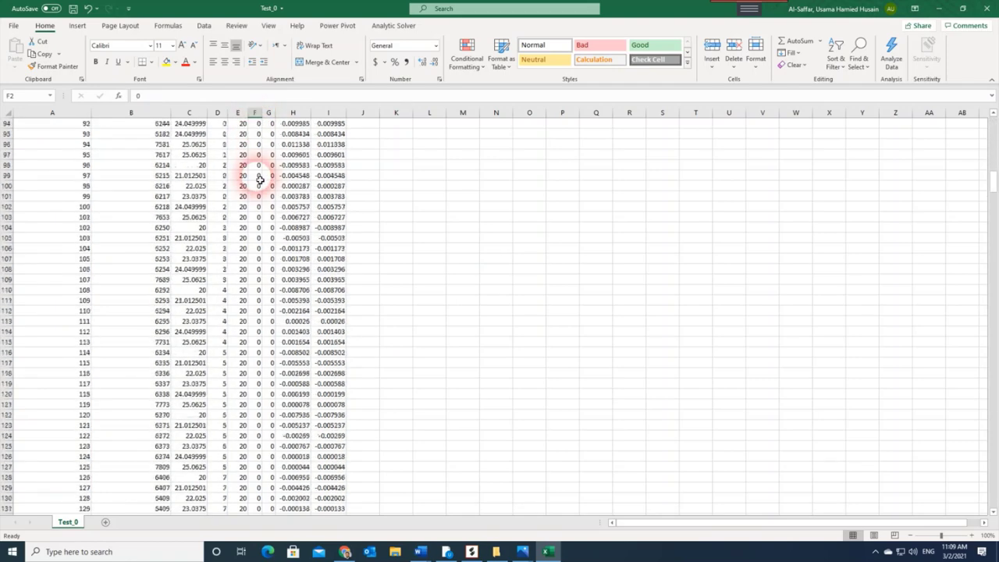
pyautogui.scroll(-20, 260, 178)
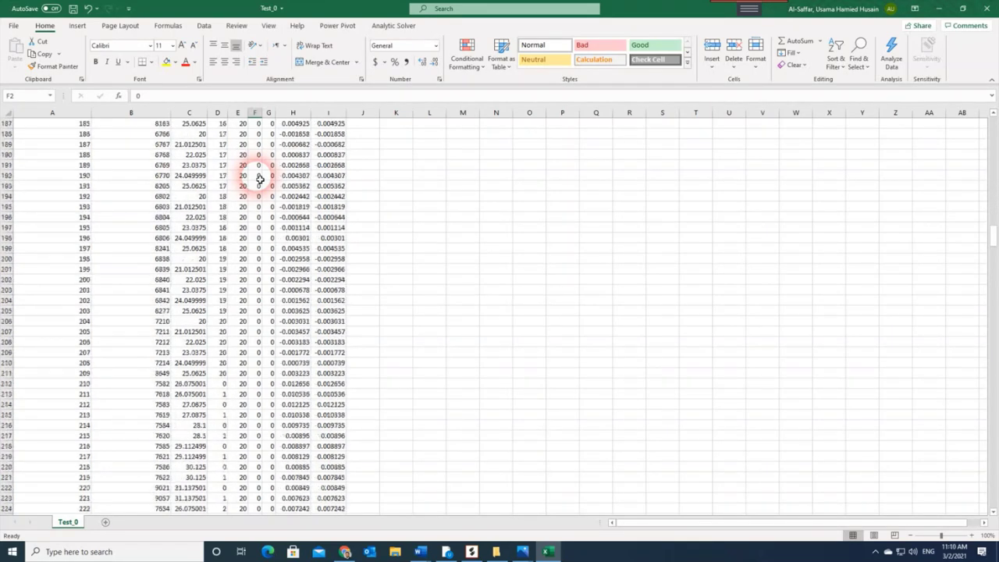
pyautogui.scroll(-20, 260, 178)
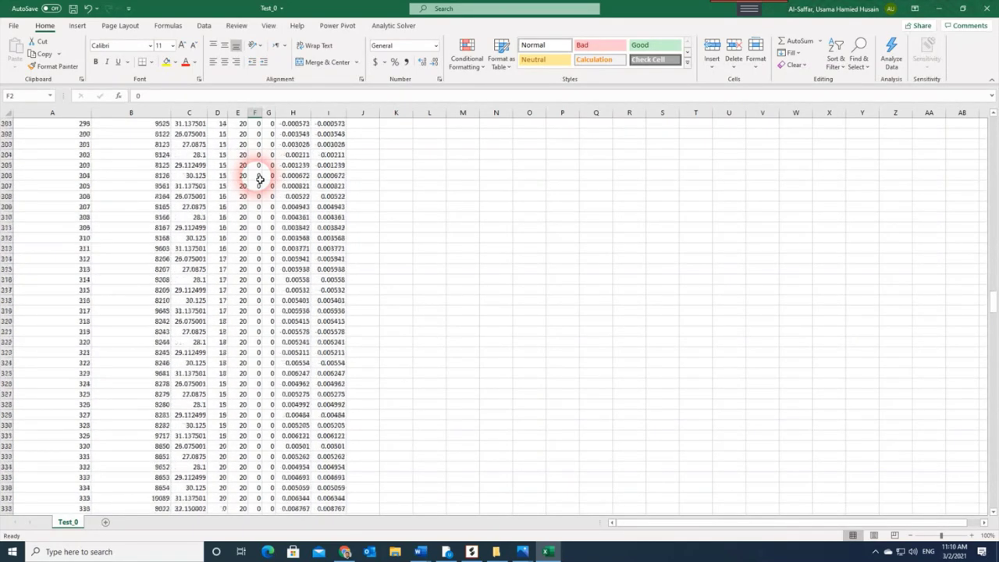
pyautogui.scroll(-7, 259, 177)
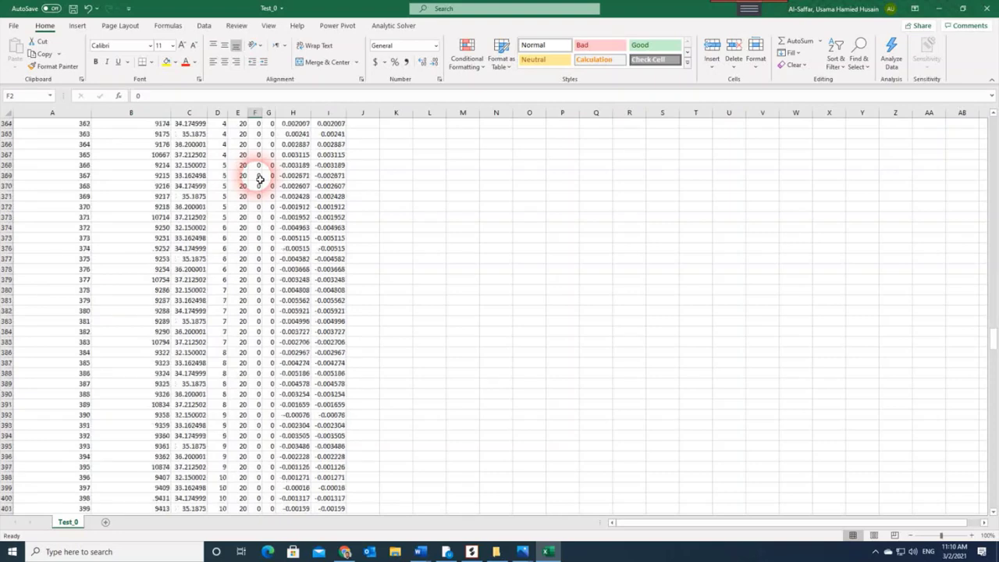
pyautogui.scroll(-20, 260, 177)
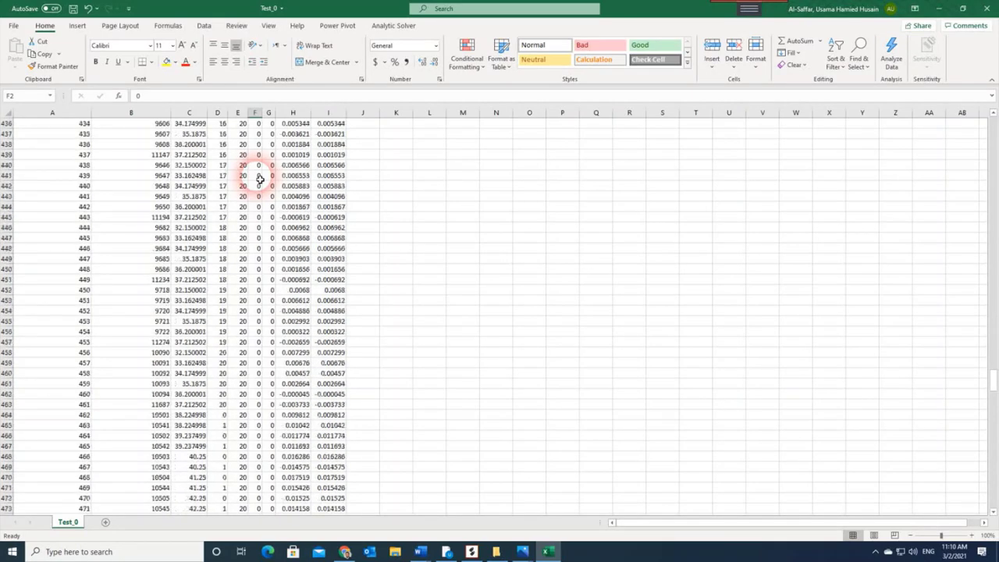
pyautogui.scroll(-15, 260, 178)
pyautogui.scroll(-6, 260, 178)
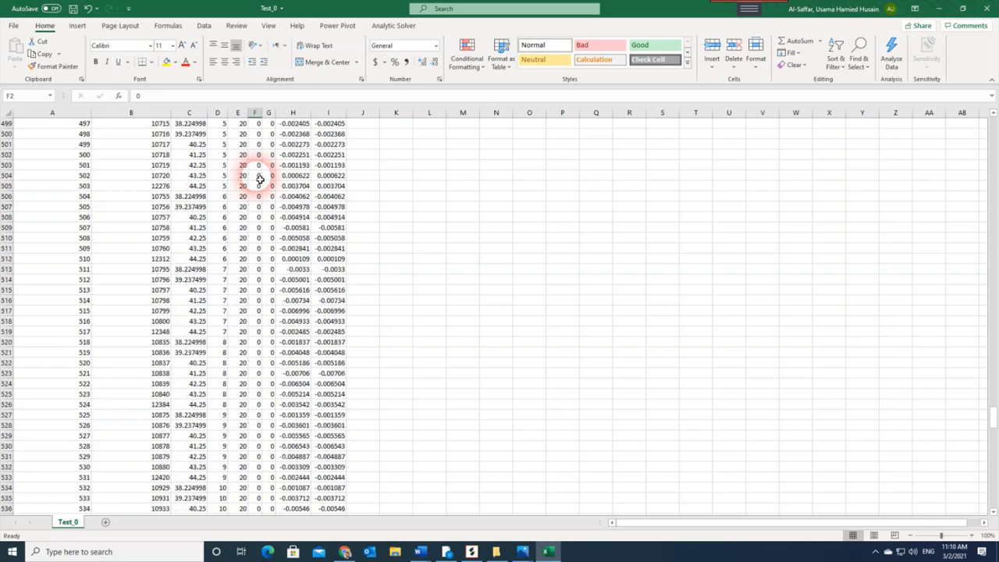
pyautogui.scroll(-4, 260, 178)
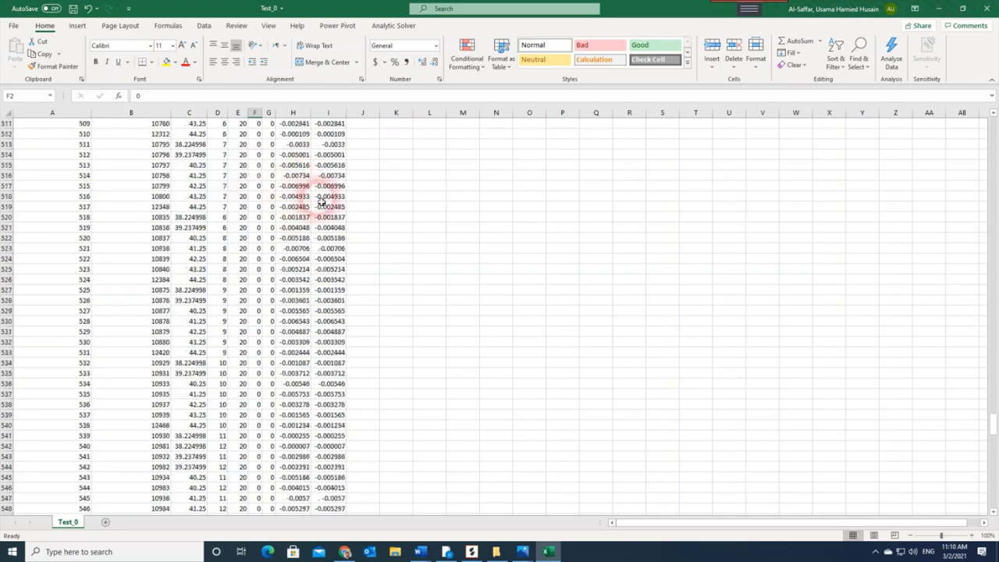
pyautogui.scroll(13, 306, 199)
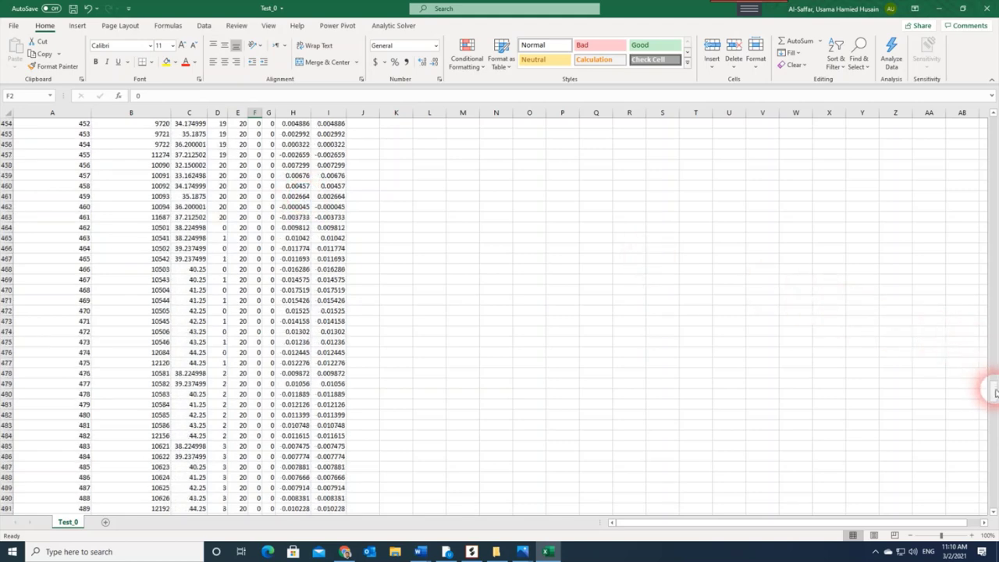
pyautogui.moveTo(993, 394); pyautogui.dragTo(988, 35)
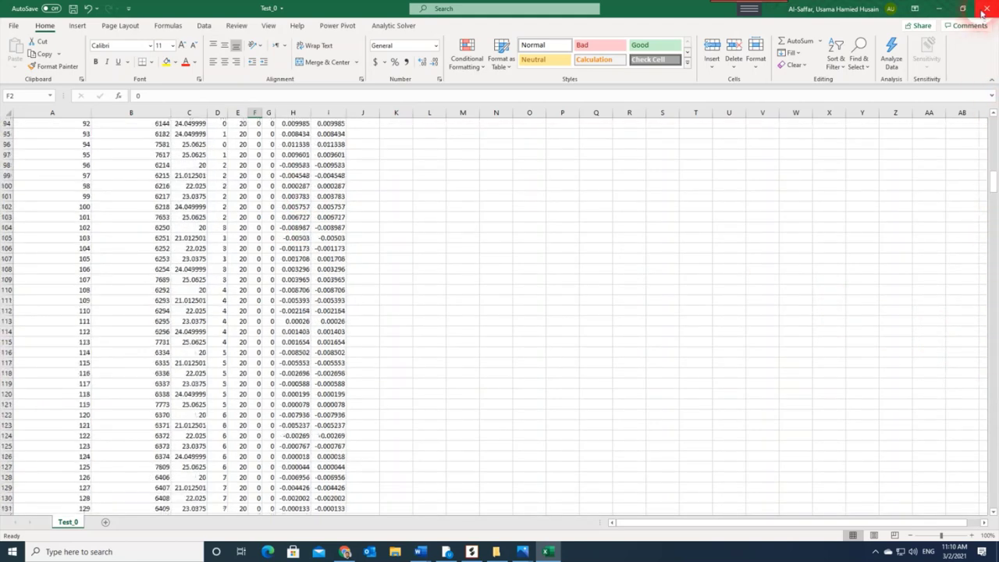
pyautogui.click(983, 9)
# Step: Discard changes to Test_0 and open Test_connectivity in Excel
pyautogui.click(499, 287)
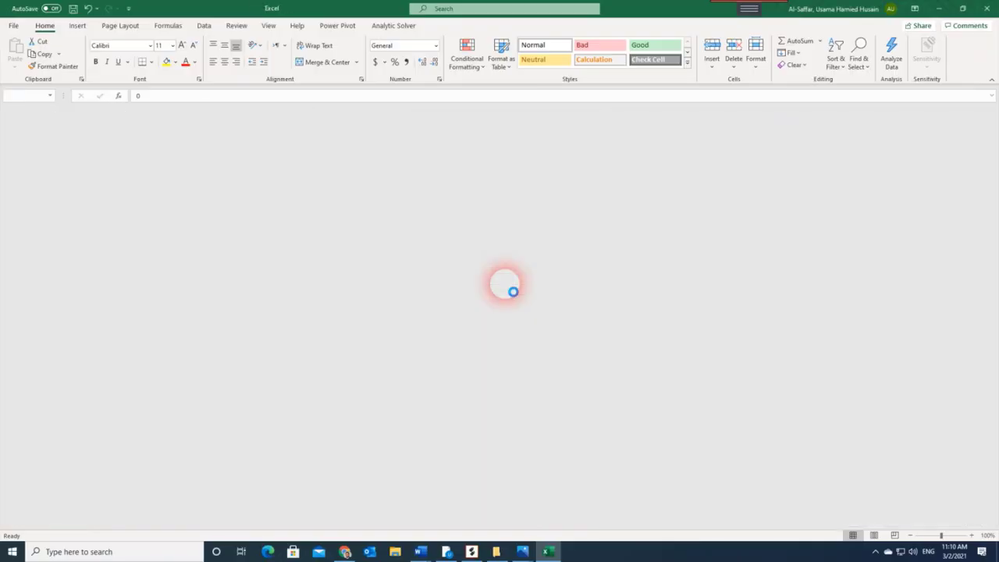
pyautogui.click(122, 129)
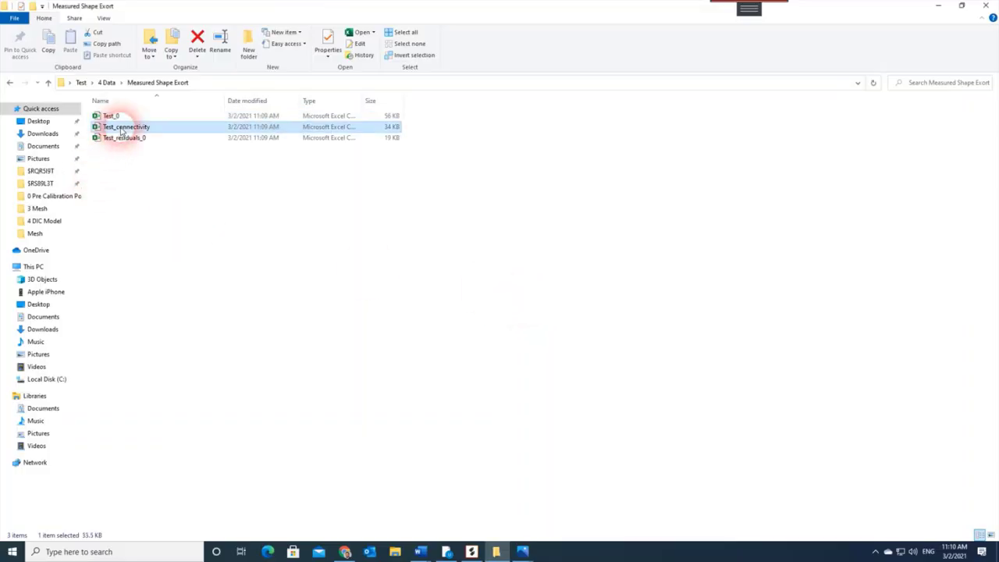
pyautogui.doubleClick(127, 128)
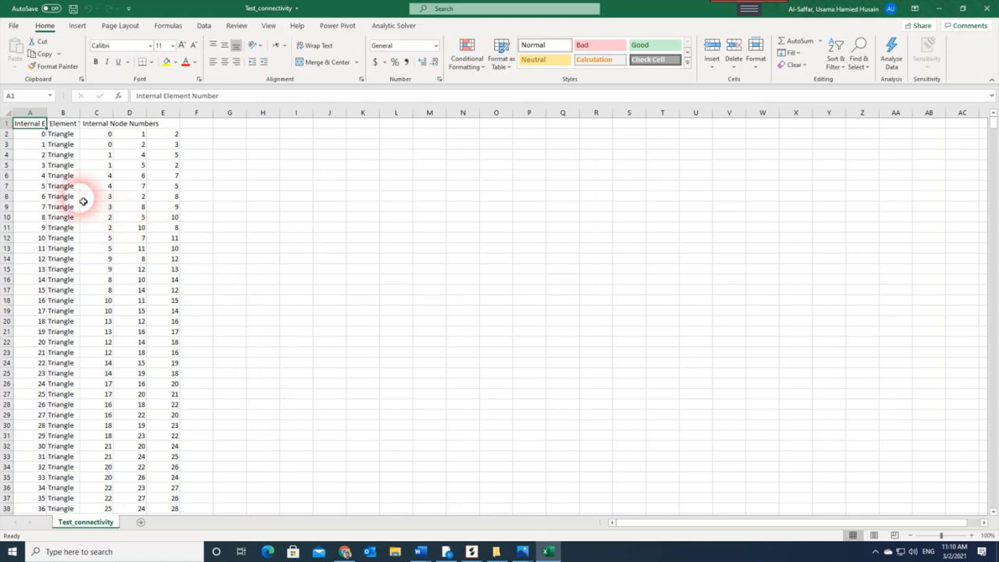
# Step: AutoFit columns A through E and check the first element's number and Triangle type
pyautogui.moveTo(30, 113); pyautogui.dragTo(162, 115)
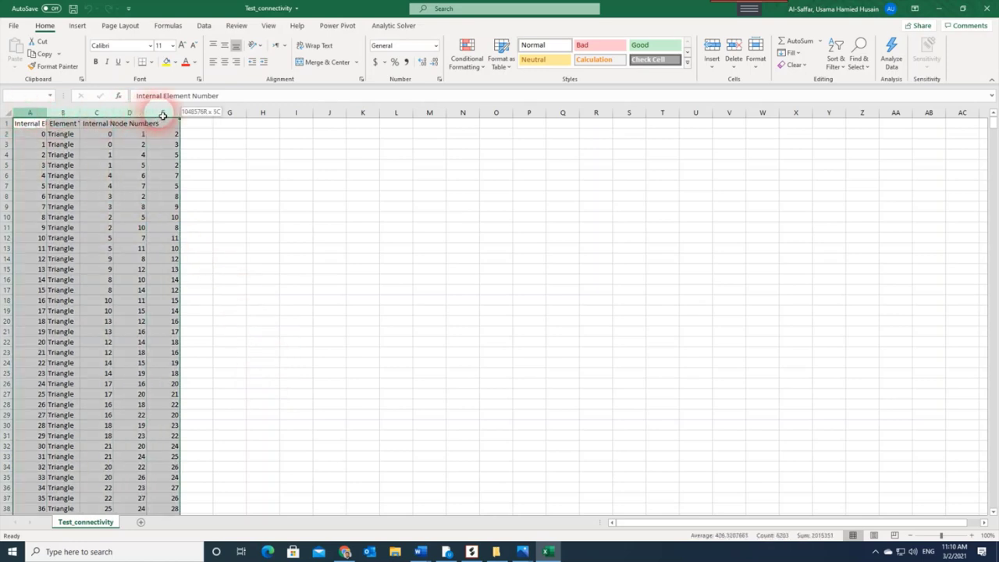
pyautogui.doubleClick(179, 113)
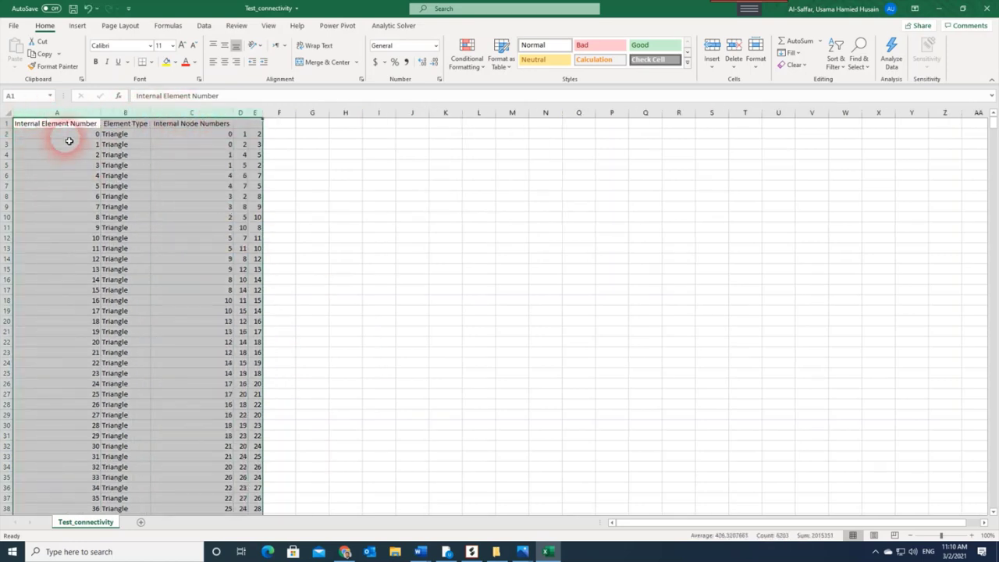
pyautogui.click(93, 144)
pyautogui.click(94, 133)
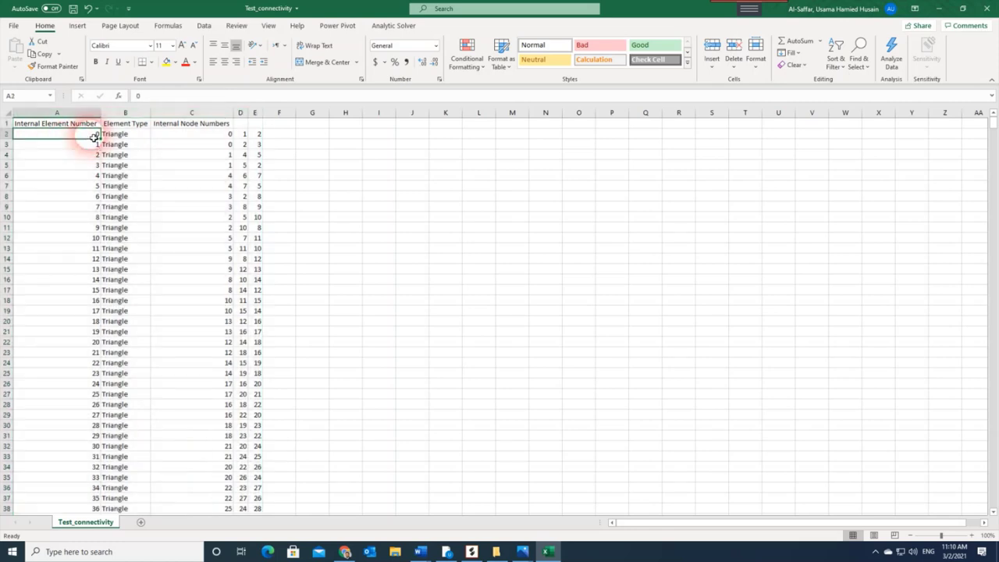
pyautogui.click(114, 134)
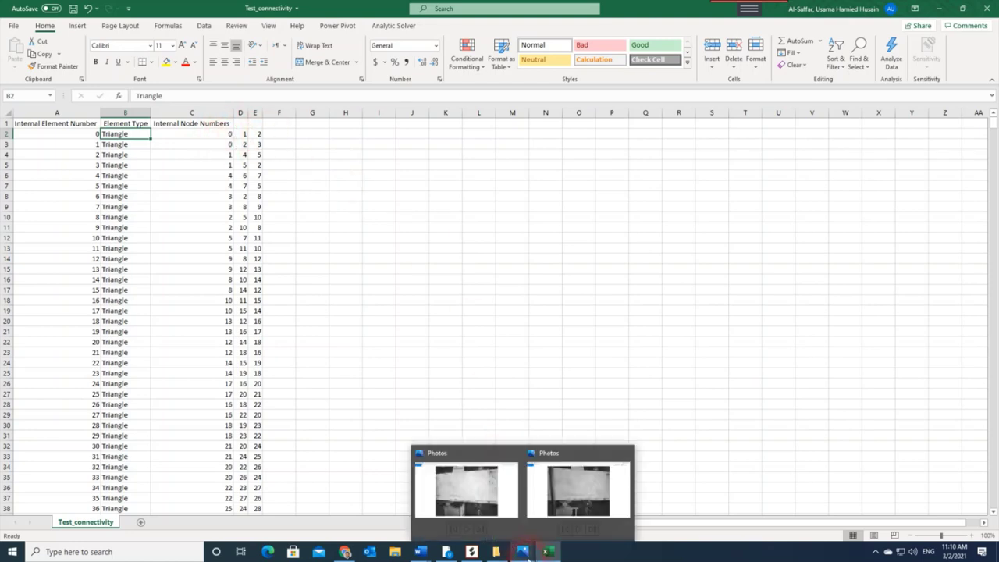
# Step: Back in EikoTwin DIC, zoom and pan to the orange region's lower-left corner of the Shape error X mesh
pyautogui.click(473, 552)
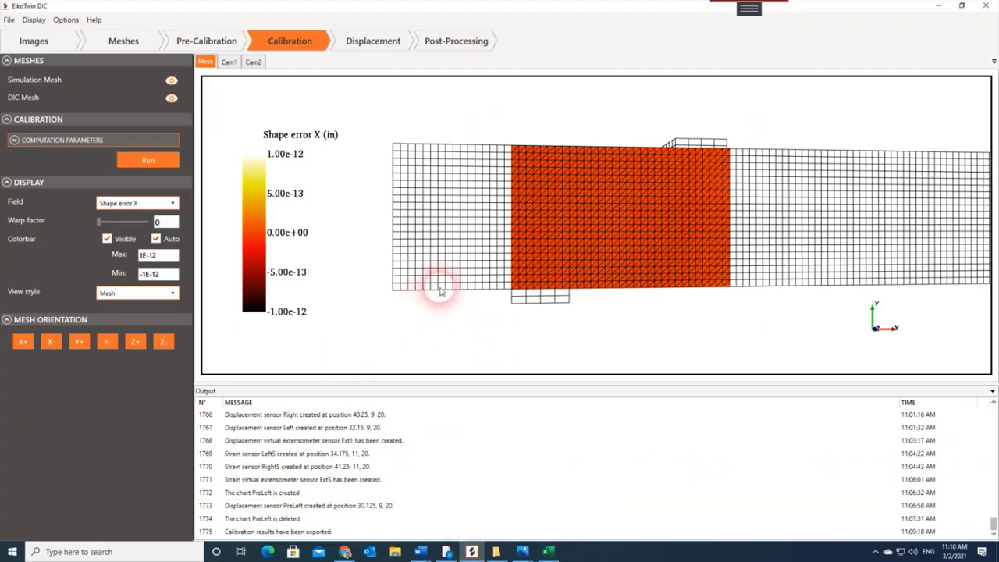
pyautogui.scroll(3, 533, 300)
pyautogui.moveTo(508, 307); pyautogui.dragTo(549, 205, button='middle')
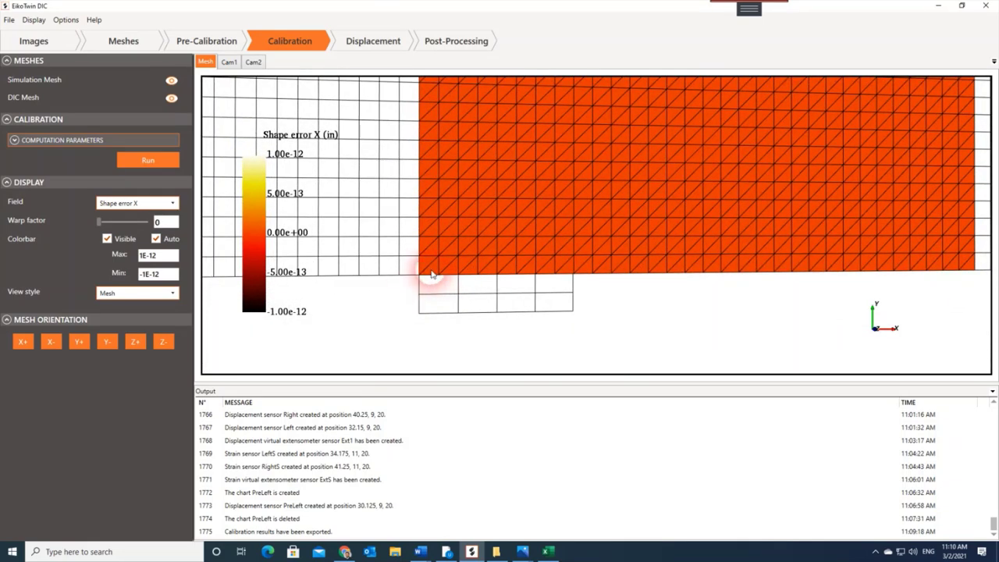
pyautogui.scroll(2, 426, 278)
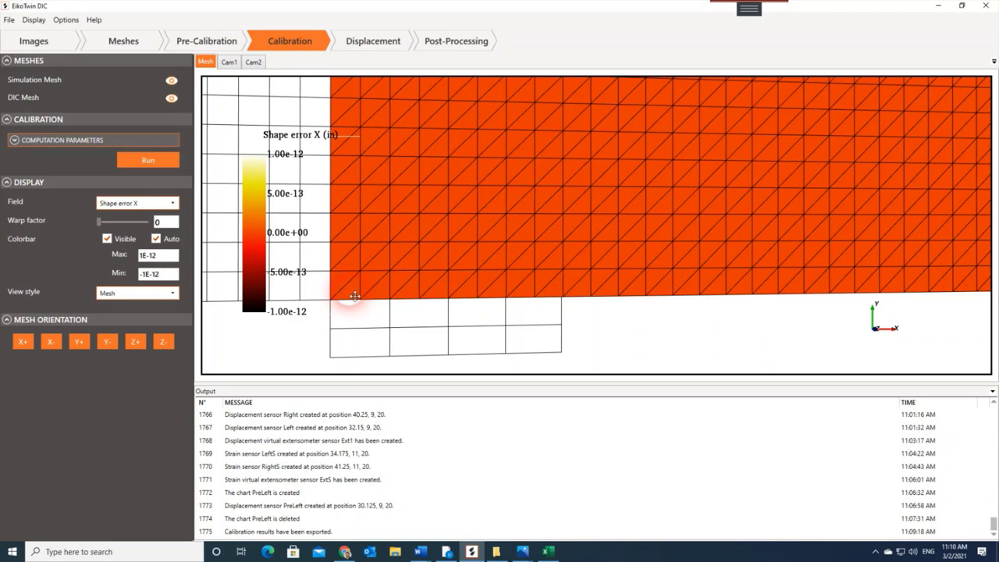
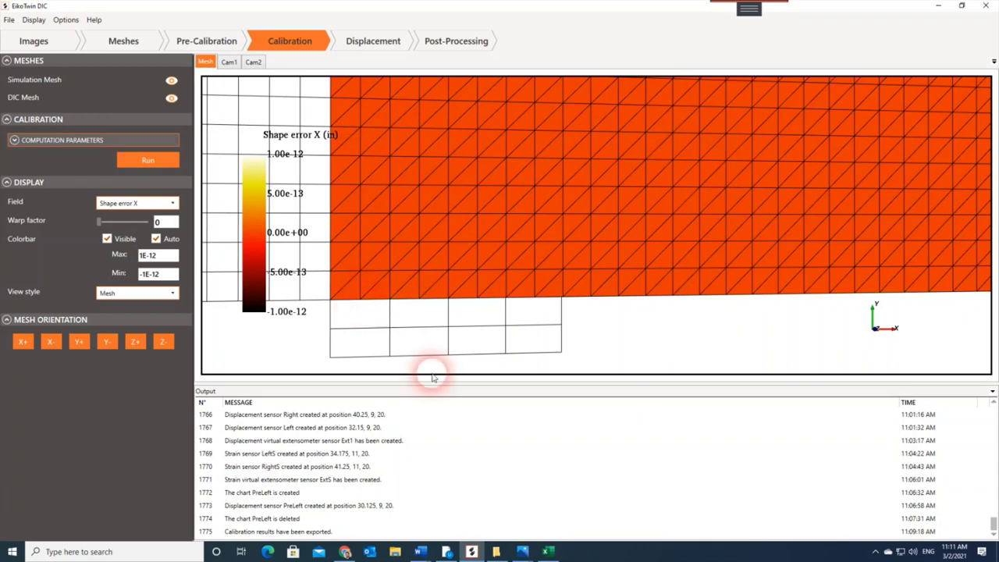
# Step: Close the Test_connectivity workbook in Excel without saving it
pyautogui.click(547, 551)
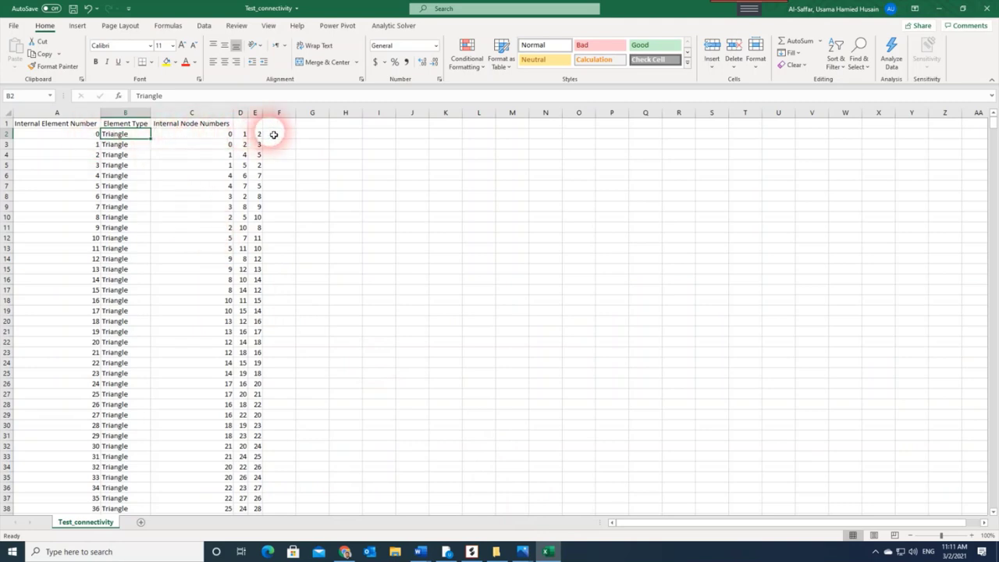
pyautogui.click(981, 8)
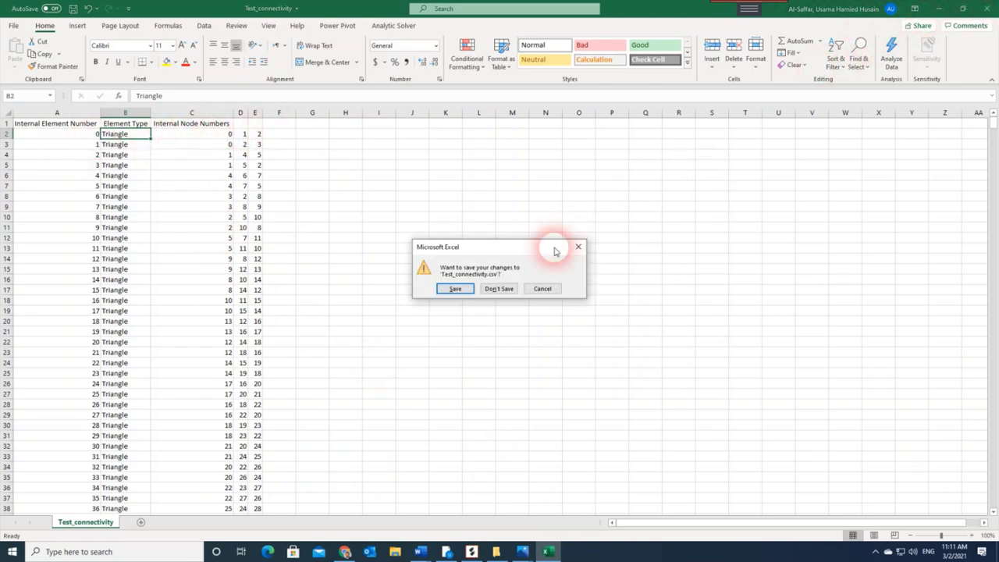
pyautogui.click(499, 288)
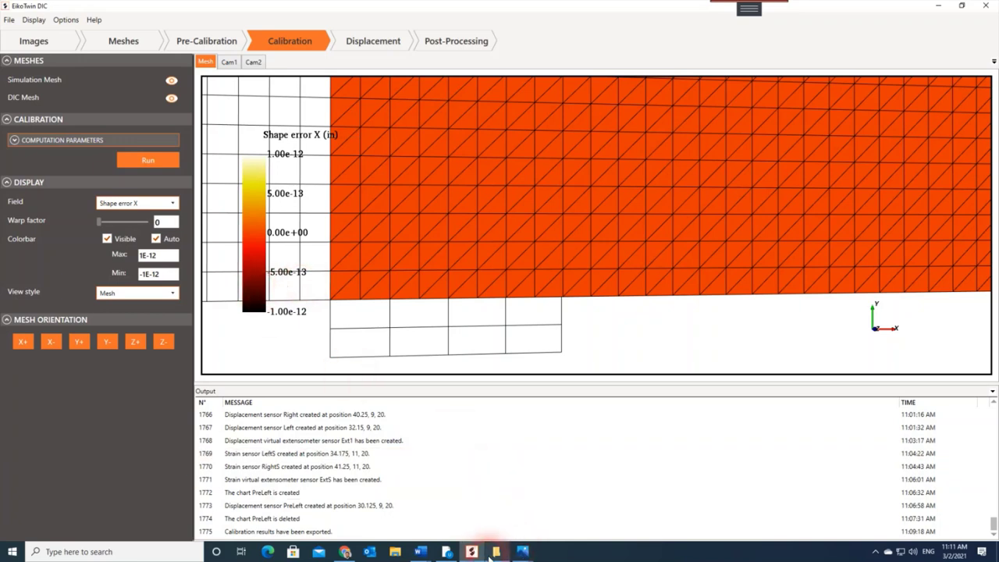
# Step: Open Test_residuals_0 from the export folder, scroll through its mean residuals, then close it
pyautogui.click(495, 551)
pyautogui.doubleClick(123, 139)
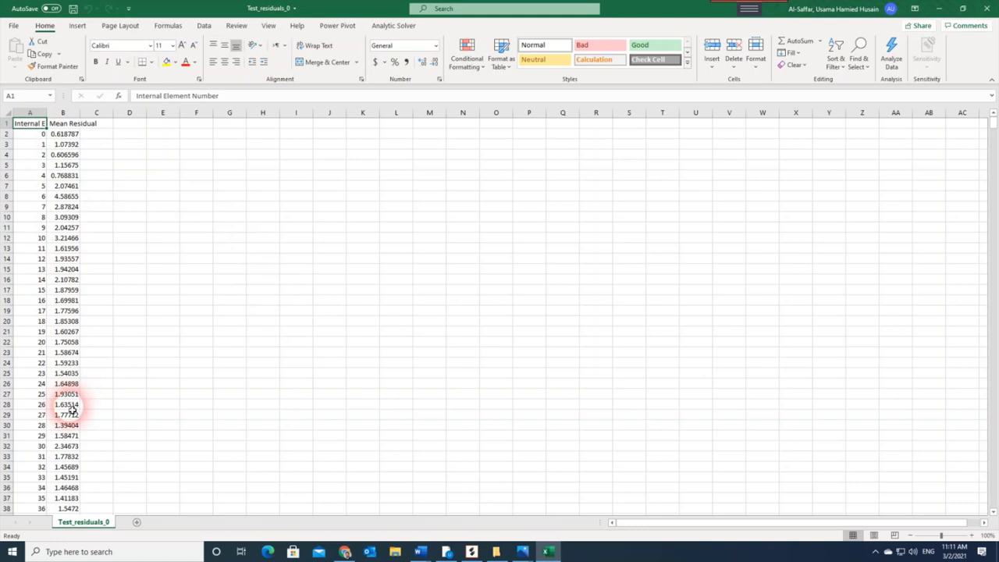
pyautogui.scroll(-7, 70, 410)
pyautogui.scroll(7, 70, 409)
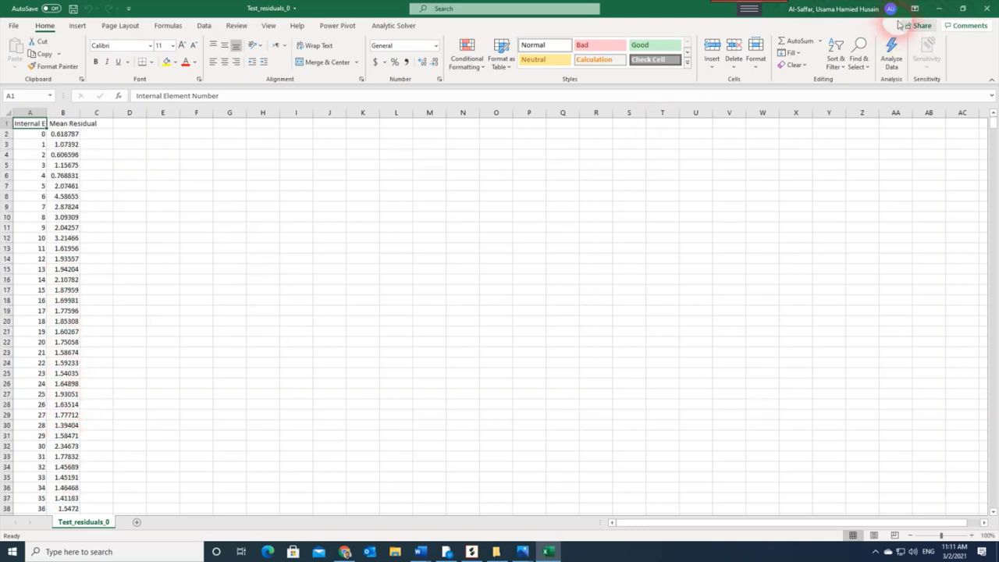
pyautogui.click(986, 7)
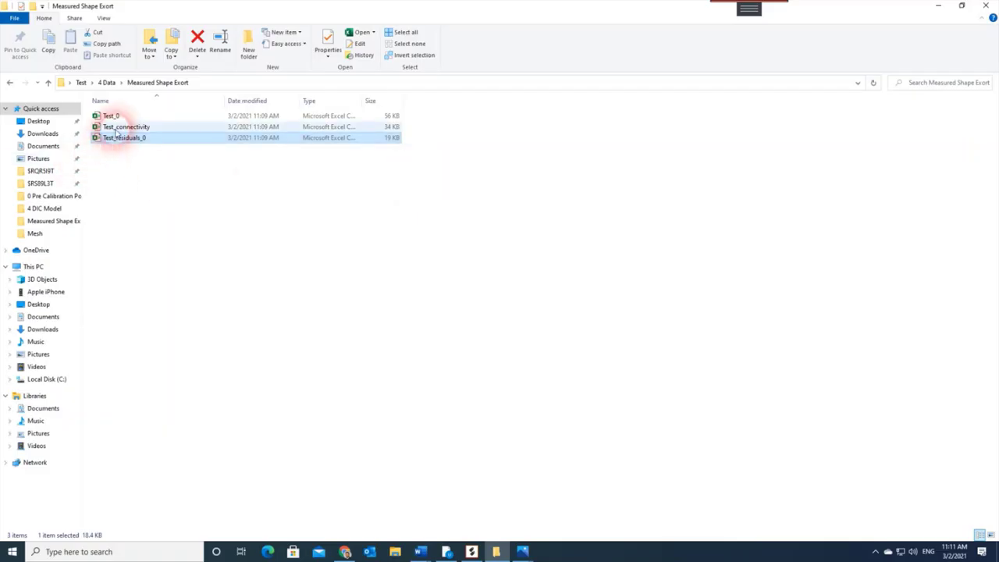
# Step: Open Test_connectivity and Test_0 in Excel, checking Test_0's node value in A2 and PosY in D2
pyautogui.click(117, 128)
pyautogui.doubleClick(116, 130)
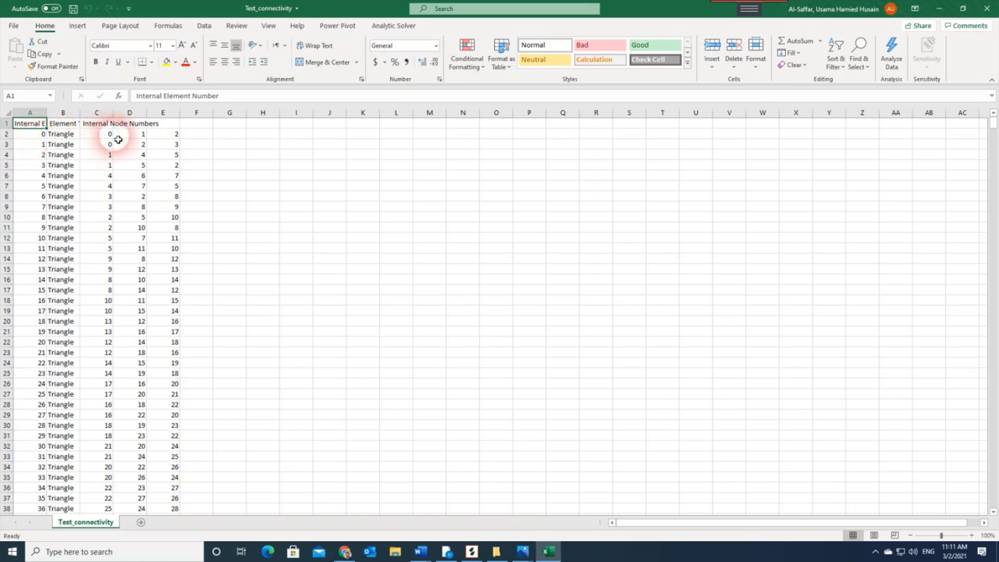
pyautogui.click(939, 8)
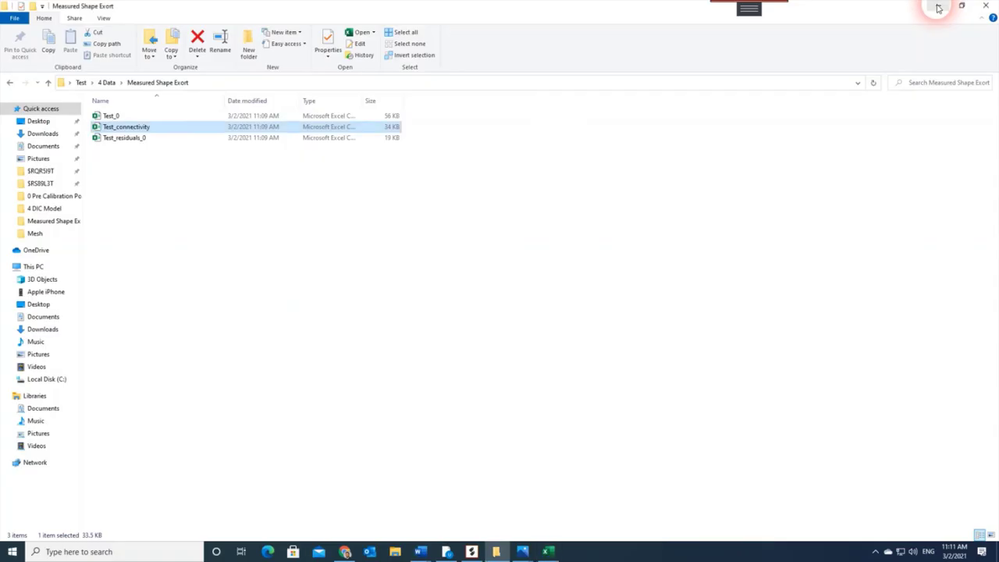
pyautogui.click(113, 117)
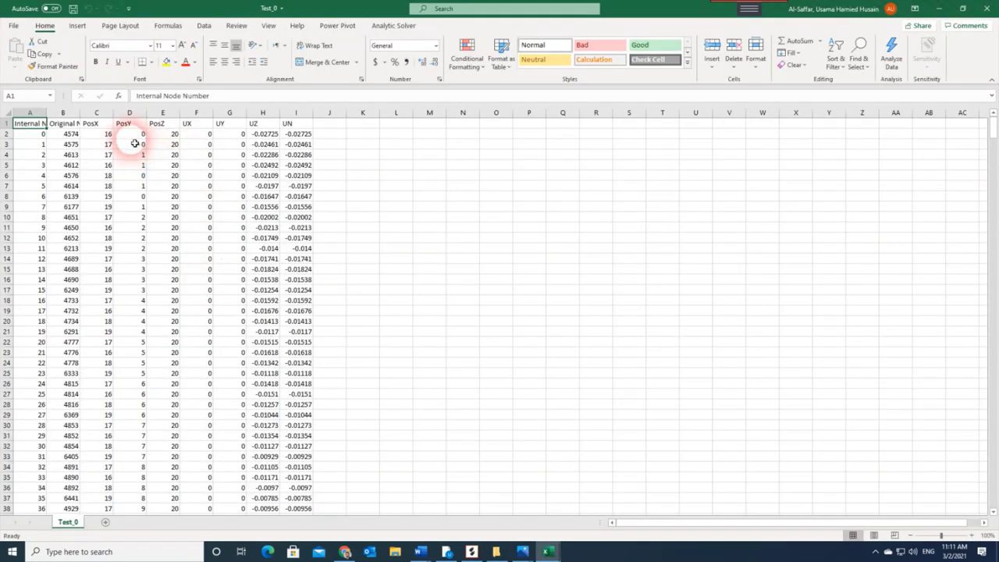
pyautogui.click(44, 137)
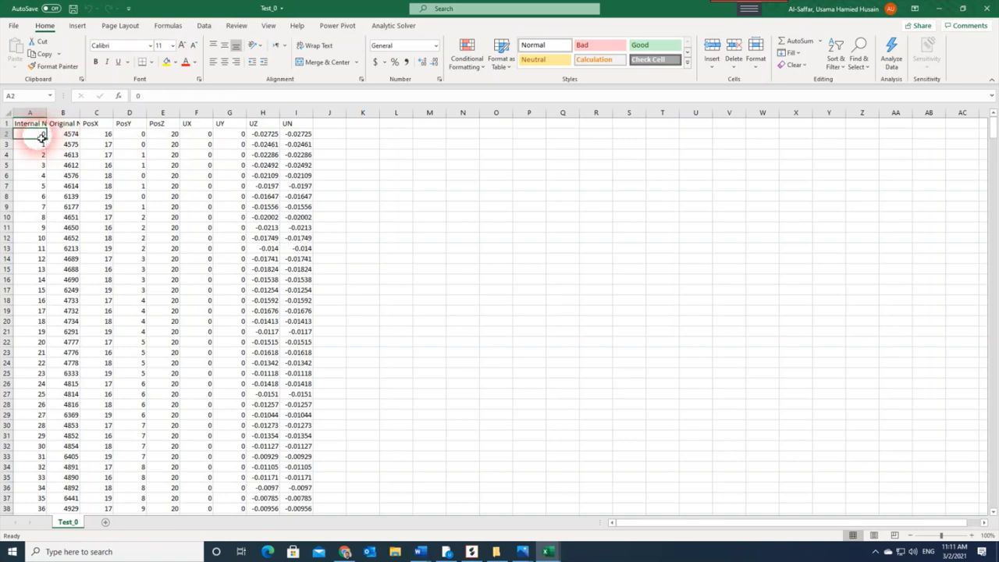
pyautogui.click(137, 139)
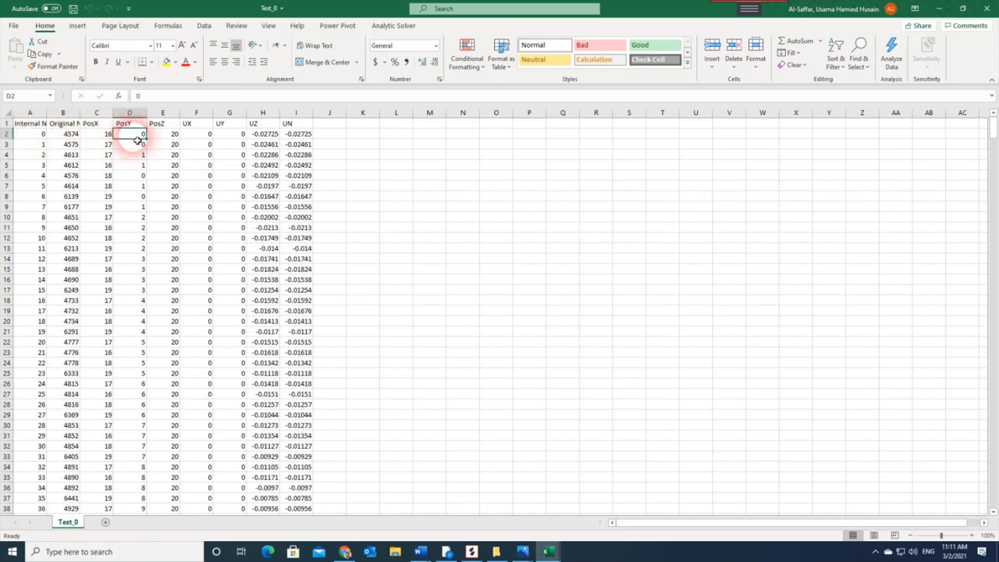
# Step: Close both workbooks, go up to the 4 Data folder, and minimize Explorer to return to EikoTwin DIC
pyautogui.click(946, 8)
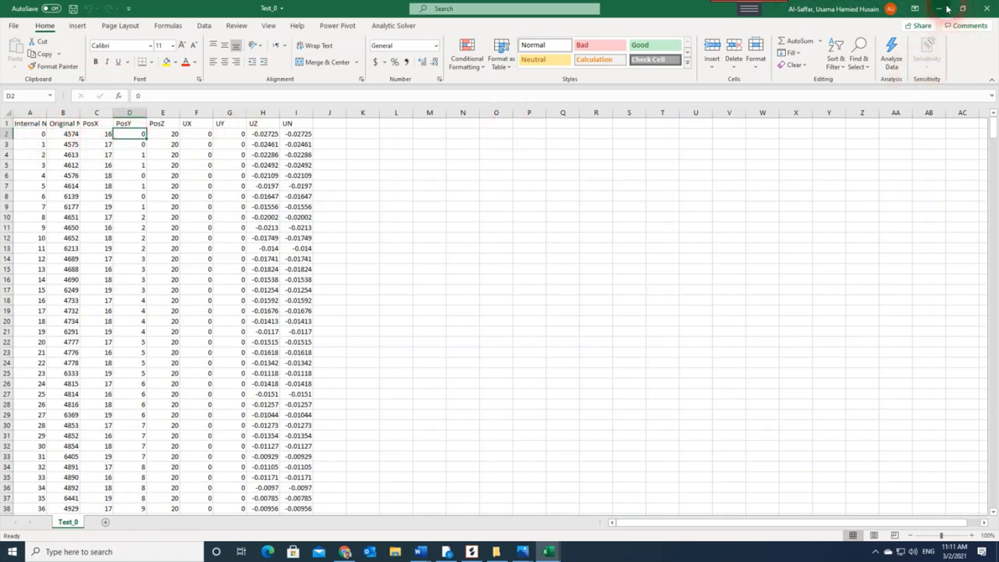
pyautogui.click(987, 8)
pyautogui.click(988, 9)
pyautogui.click(689, 219)
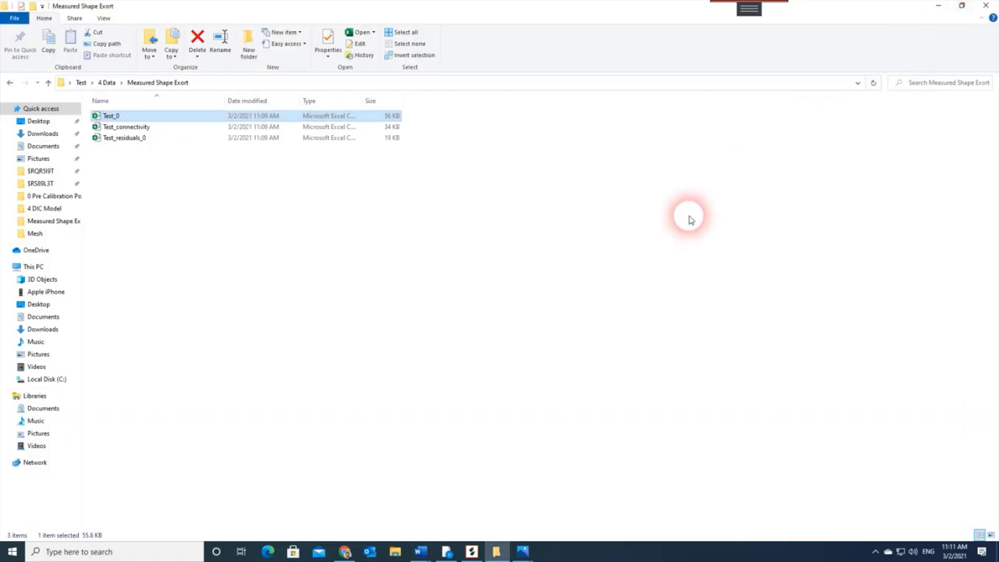
pyautogui.click(107, 82)
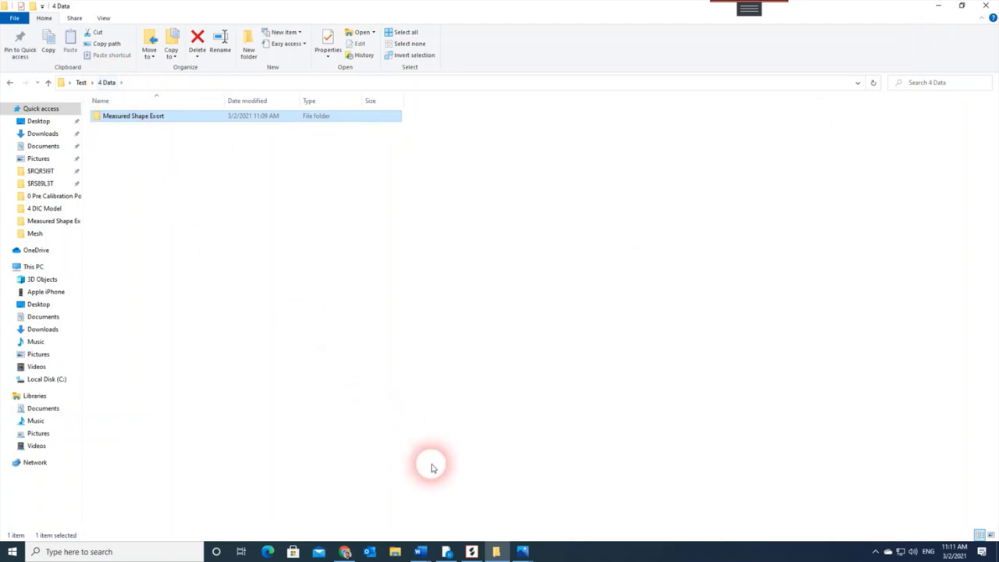
pyautogui.click(495, 552)
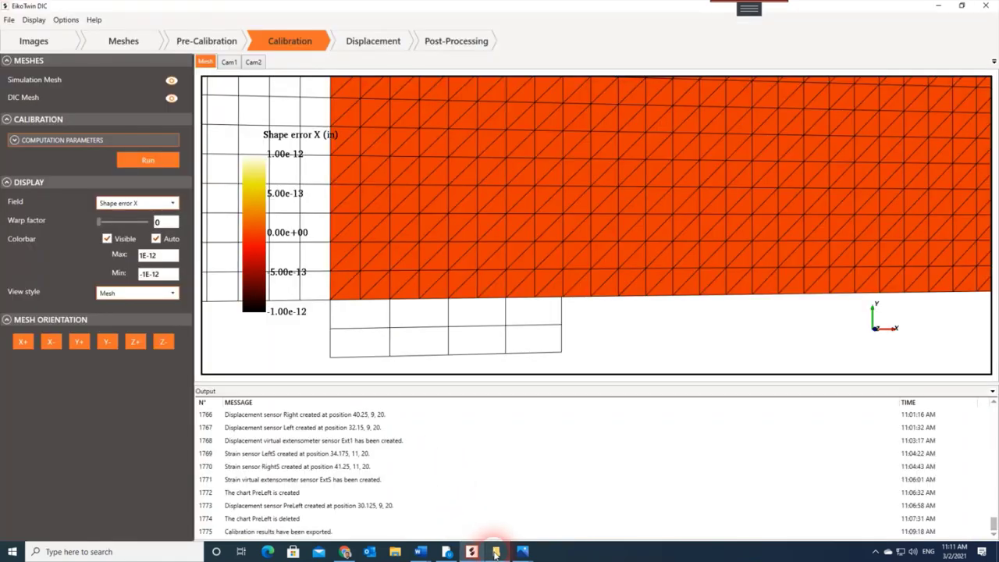
# Step: Zoom out the mesh and switch to the Displacement stage showing the Displacement X map
pyautogui.scroll(-4, 577, 276)
pyautogui.scroll(1, 612, 201)
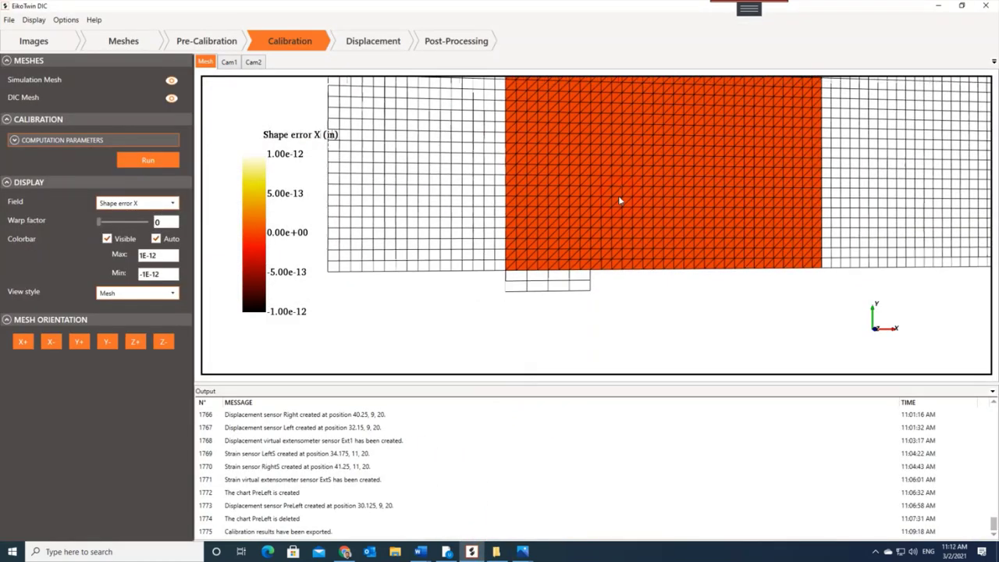
pyautogui.scroll(-2, 620, 202)
pyautogui.click(366, 45)
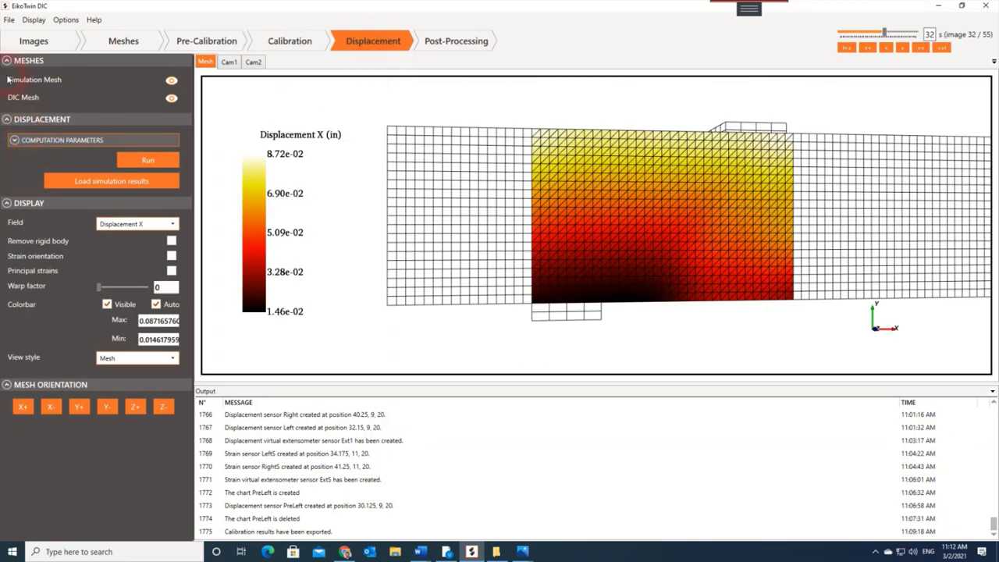
pyautogui.click(9, 20)
# Step: From File > Export > Displacements export, create a new 'Displacement Export' folder in 4 Data
pyautogui.click(26, 117)
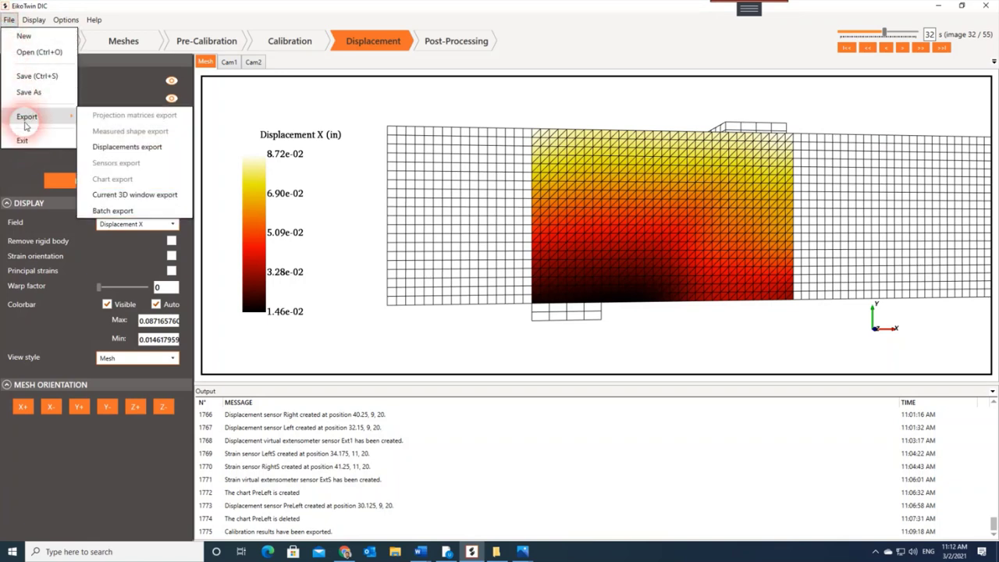
pyautogui.click(117, 131)
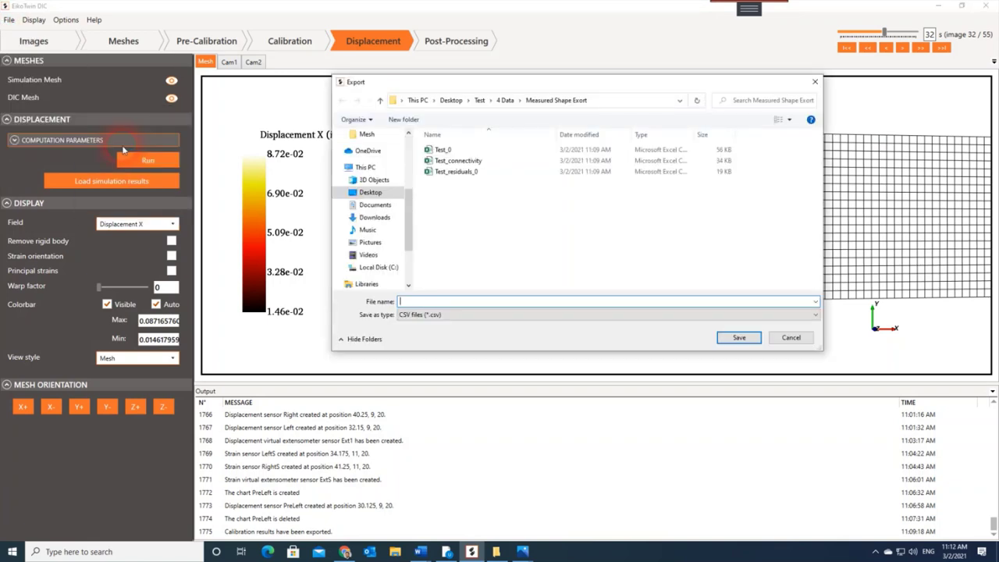
pyautogui.click(505, 100)
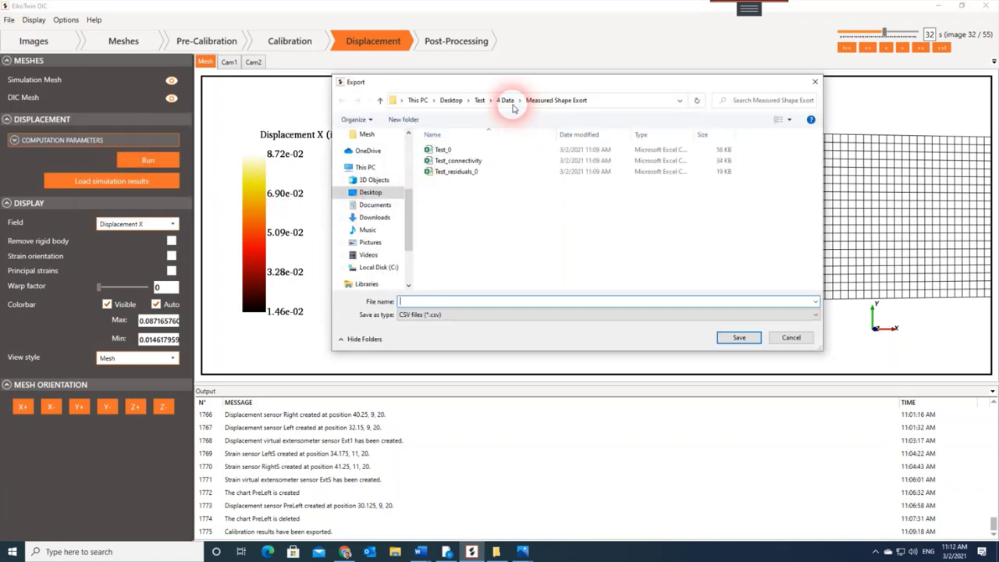
pyautogui.rightClick(453, 205)
pyautogui.moveTo(535, 313)
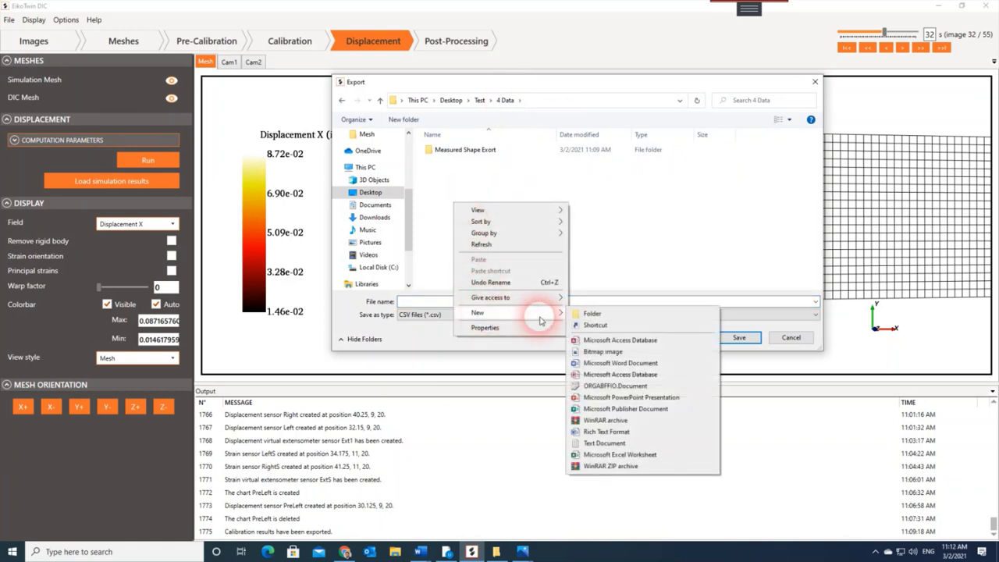
pyautogui.click(585, 315)
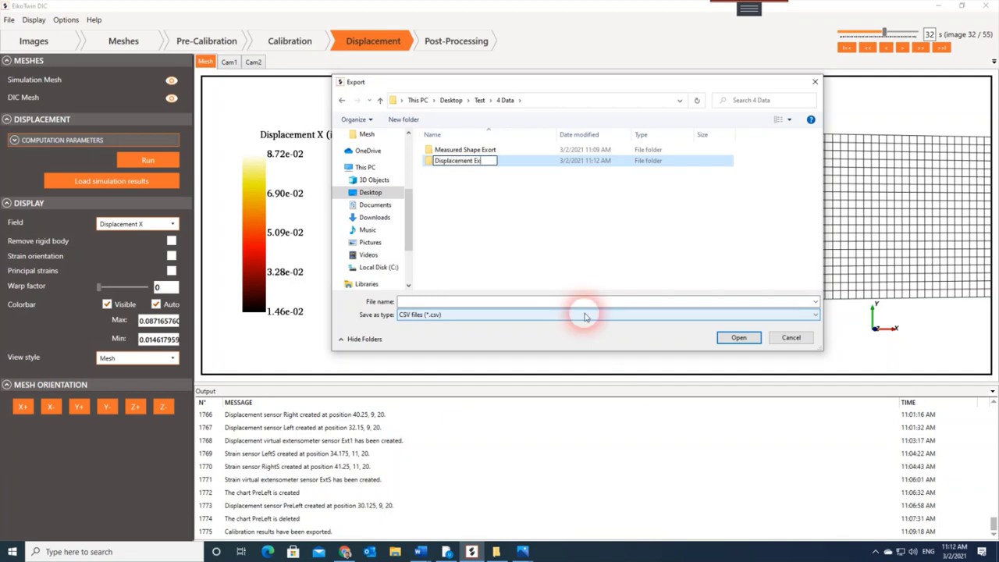
pyautogui.write('Displacement Export')
pyautogui.press('Return')
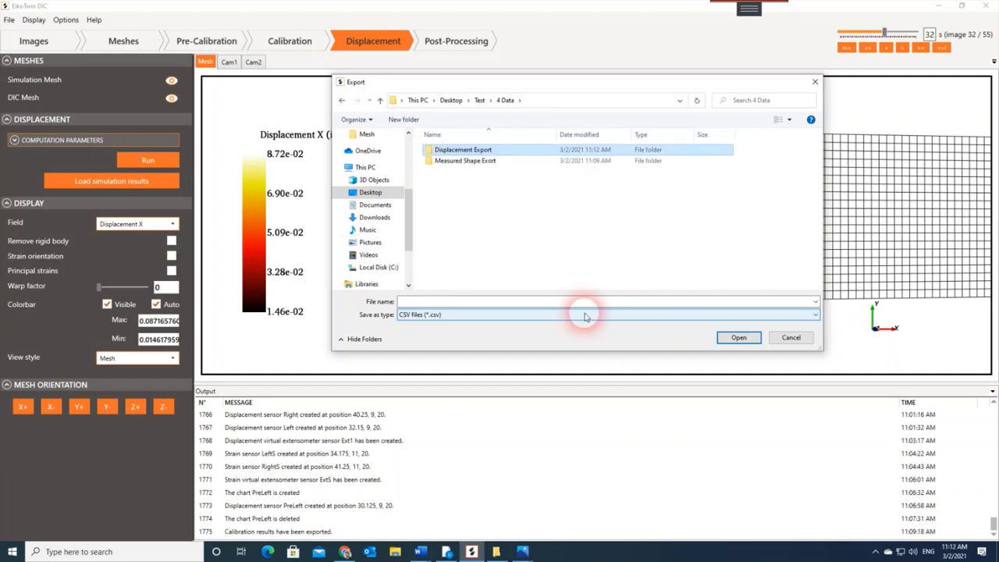
# Step: Save the displacement CSV export as 'Test' inside Displacement Export
pyautogui.press('Return')
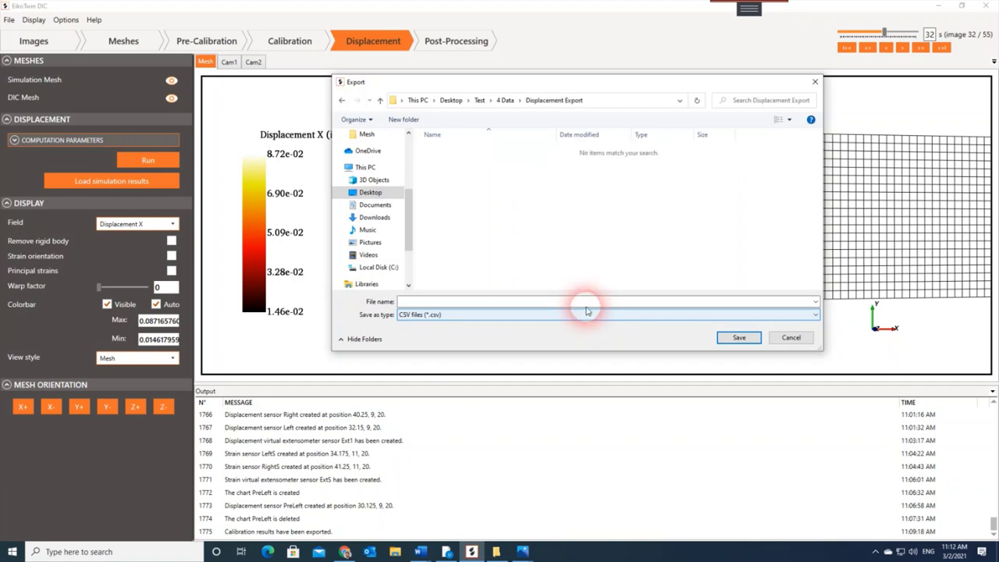
pyautogui.click(590, 303)
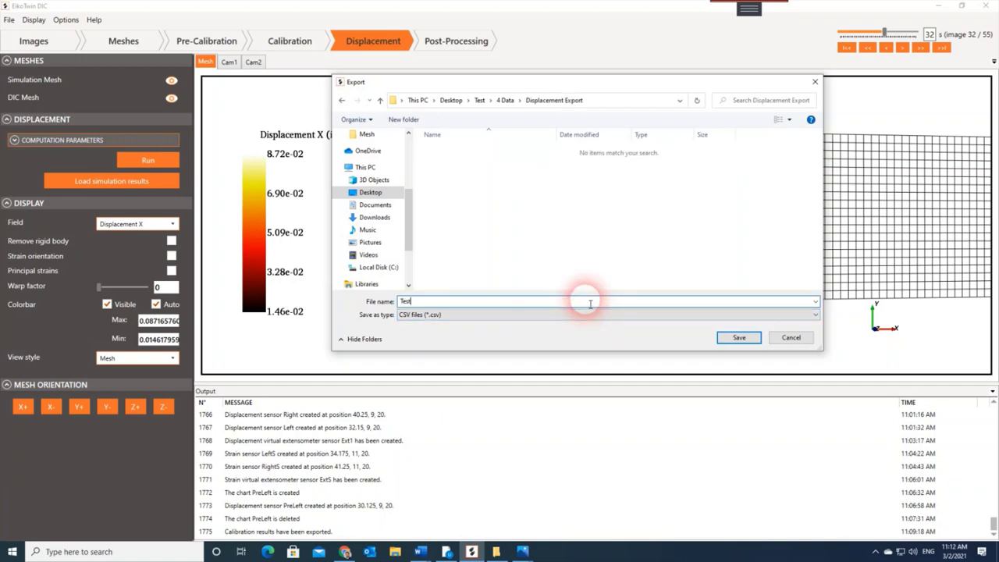
pyautogui.click(729, 337)
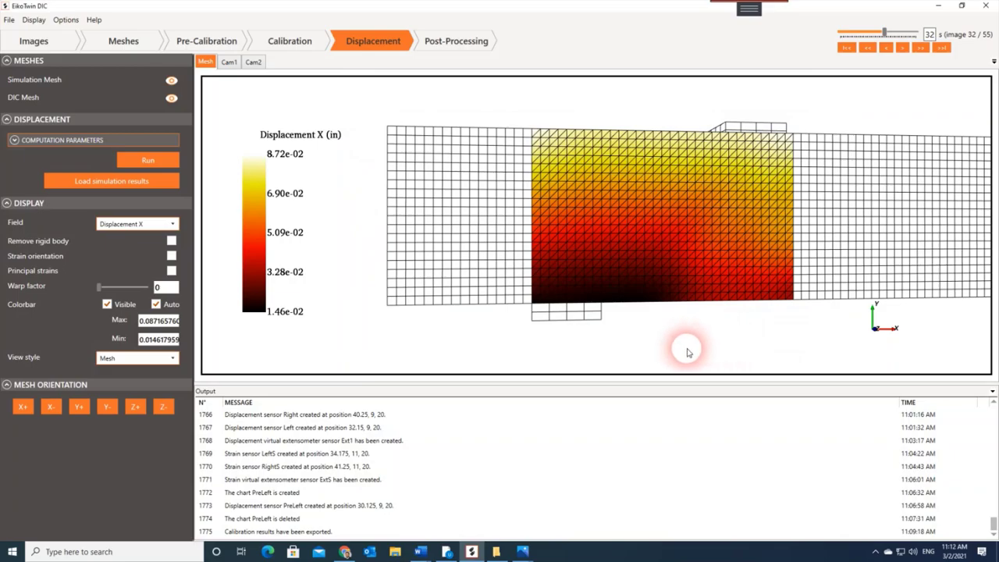
pyautogui.click(496, 550)
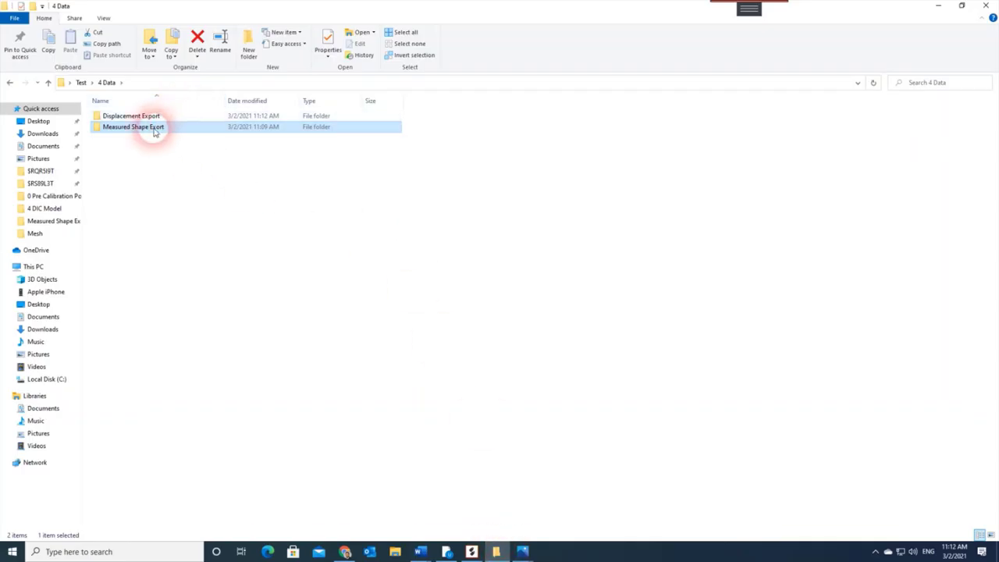
pyautogui.doubleClick(122, 118)
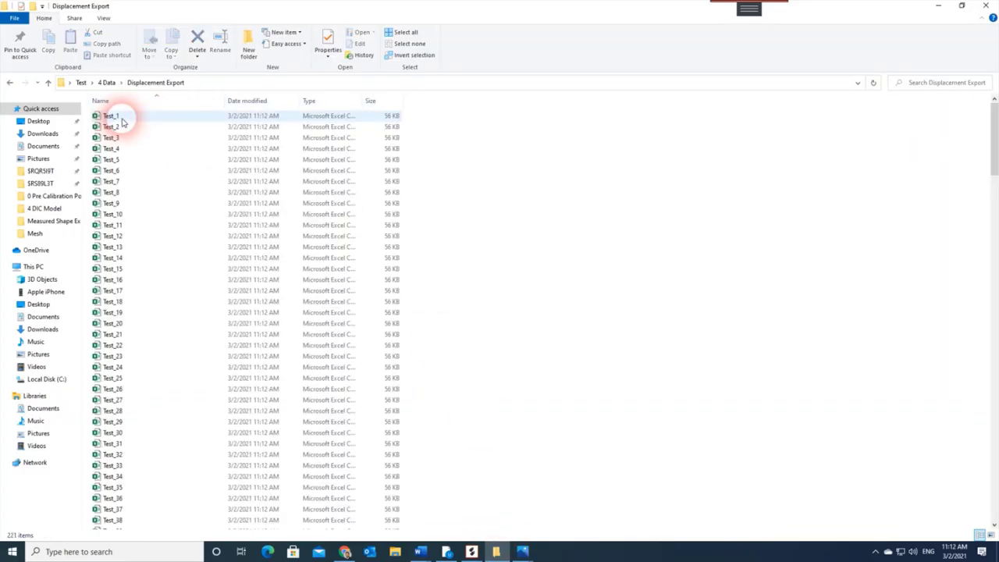
pyautogui.scroll(-14, 131, 268)
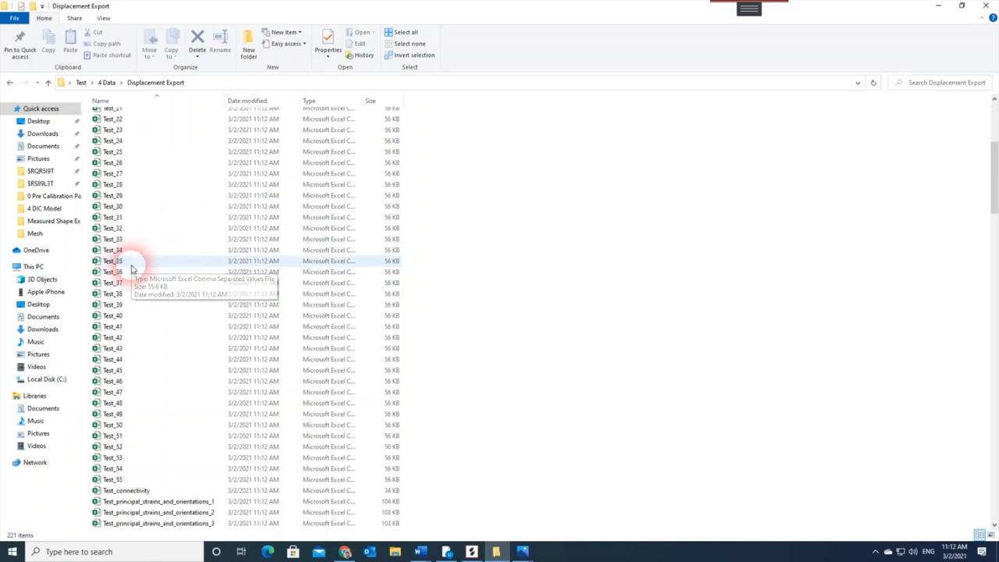
pyautogui.scroll(-5, 131, 269)
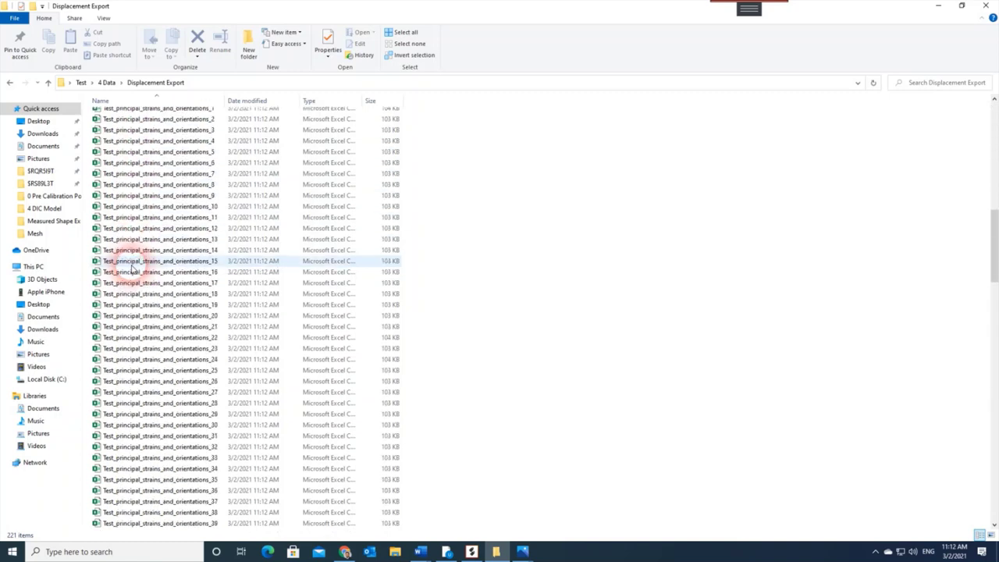
pyautogui.scroll(-15, 131, 269)
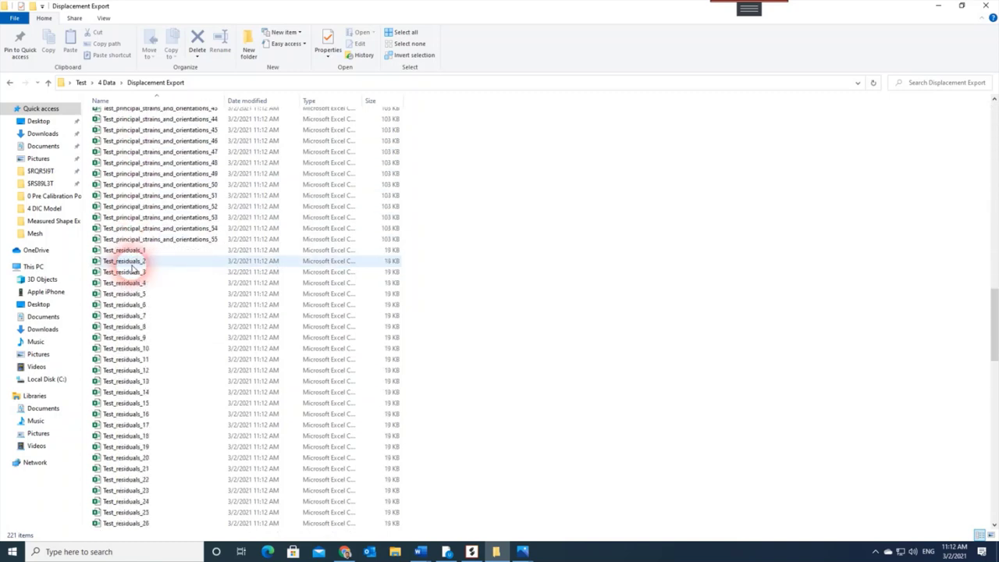
pyautogui.scroll(-13, 133, 268)
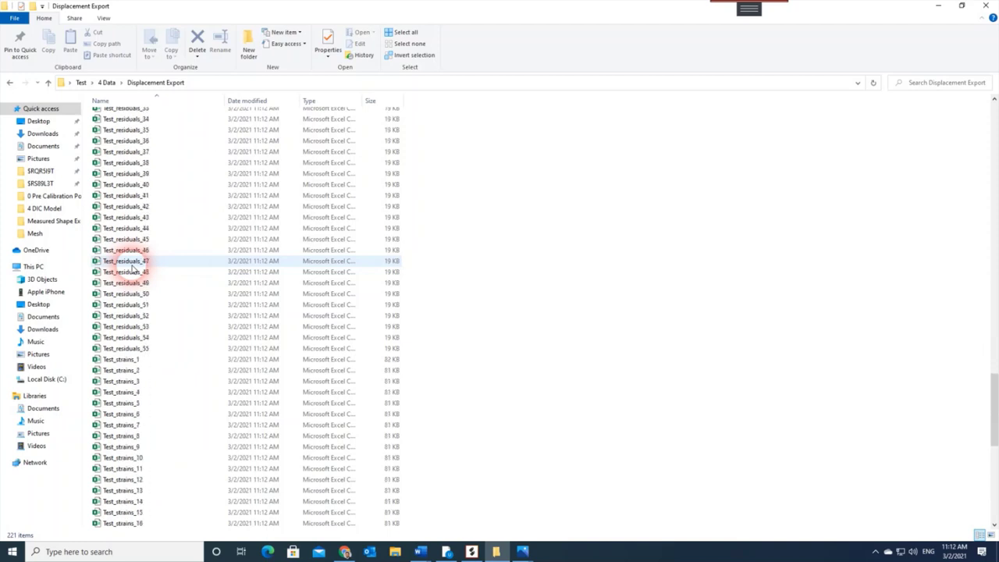
pyautogui.scroll(16, 133, 268)
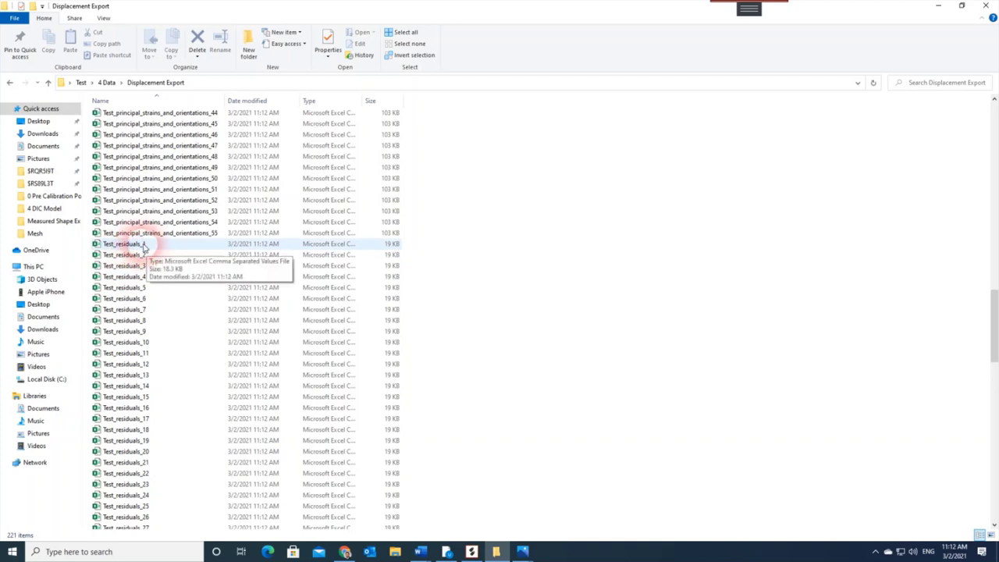
pyautogui.scroll(-14, 143, 246)
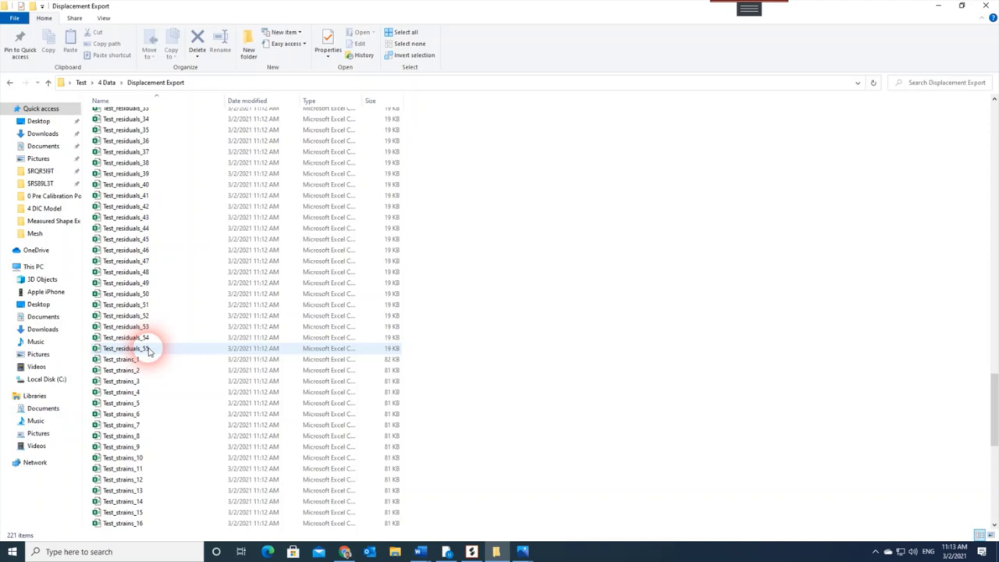
pyautogui.moveTo(996, 412); pyautogui.dragTo(994, 144)
pyautogui.click(145, 115)
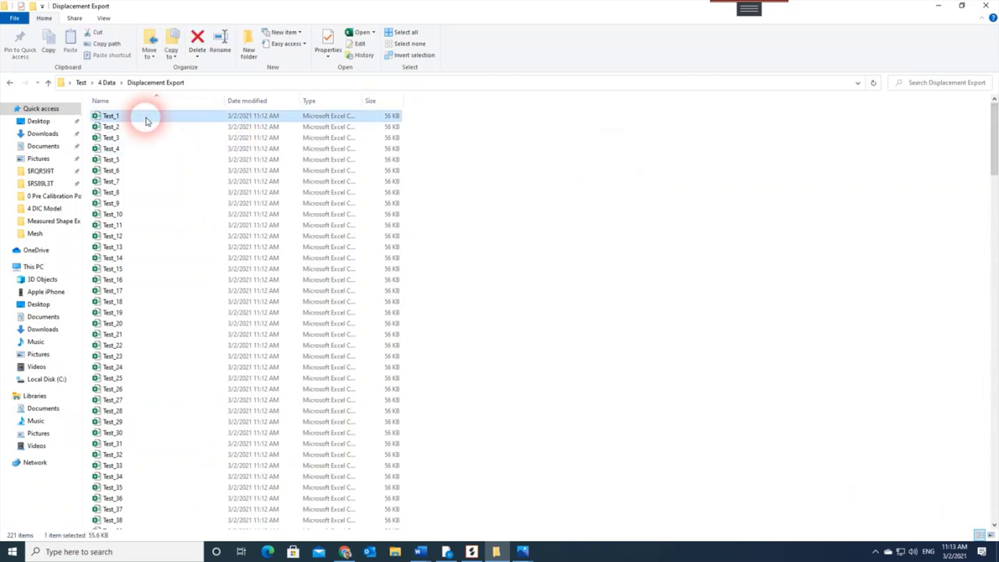
# Step: Move files Test_1 through Test_55 into a new folder named 1
pyautogui.scroll(-11, 179, 295)
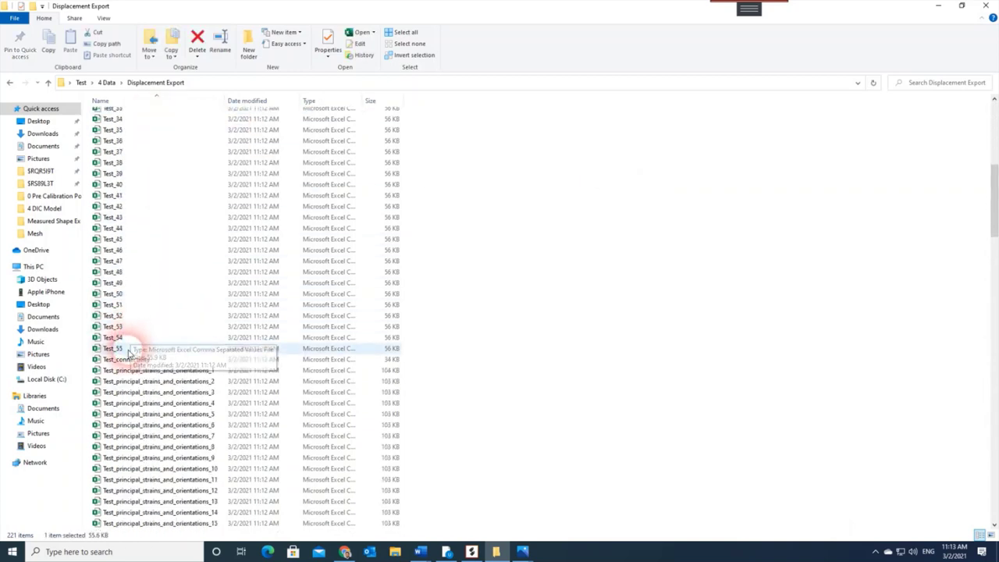
pyautogui.keyDown('shift'); pyautogui.click(127, 348); pyautogui.keyUp('shift')
pyautogui.rightClick(556, 446)
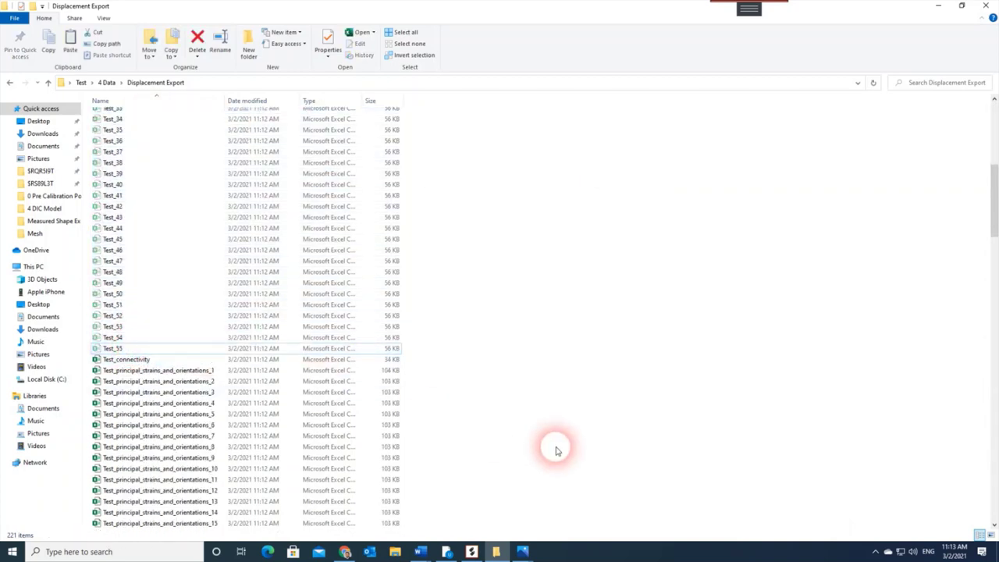
pyautogui.moveTo(591, 426)
pyautogui.click(721, 271)
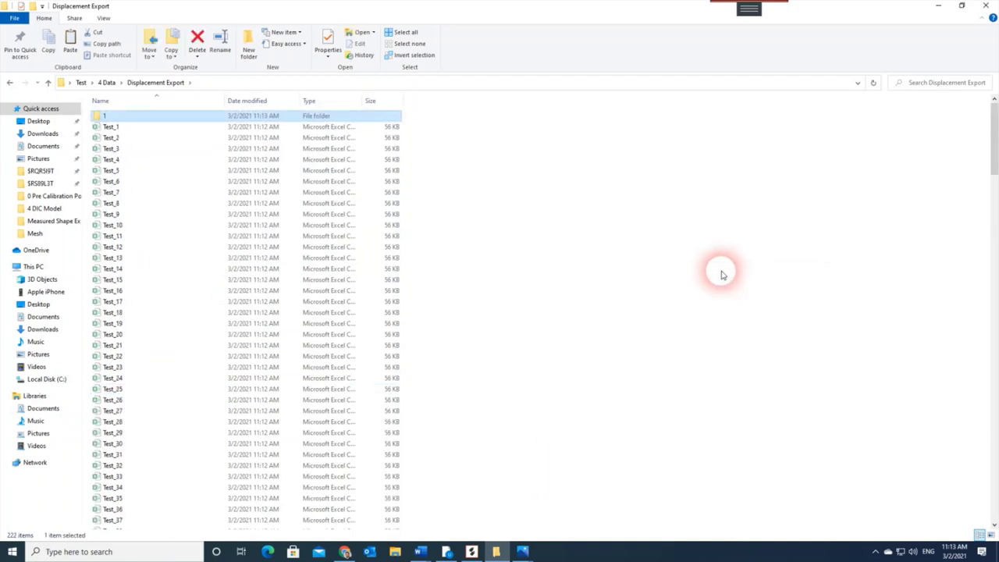
pyautogui.press('Return')
pyautogui.hotkey('ctrl', 'v')
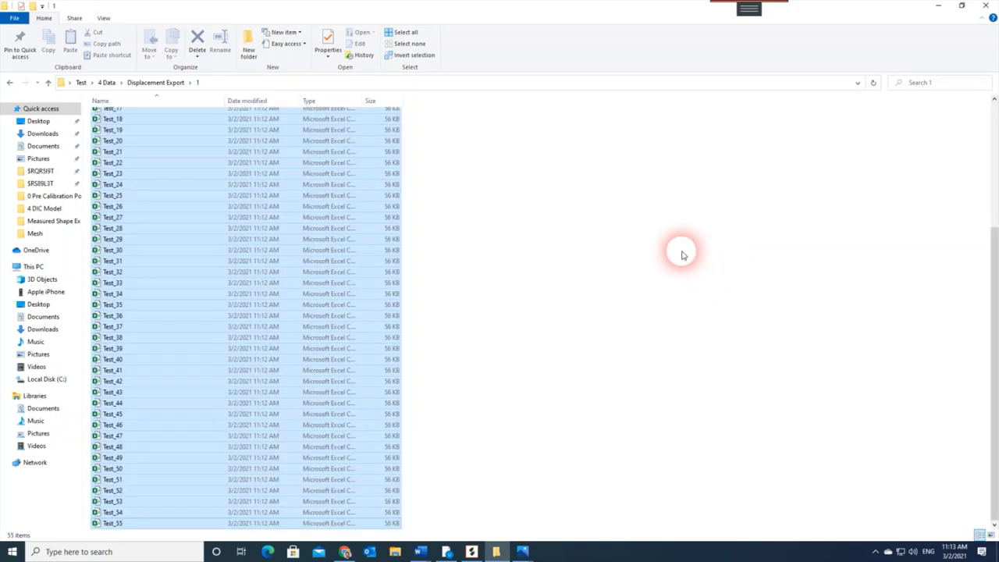
pyautogui.click(10, 82)
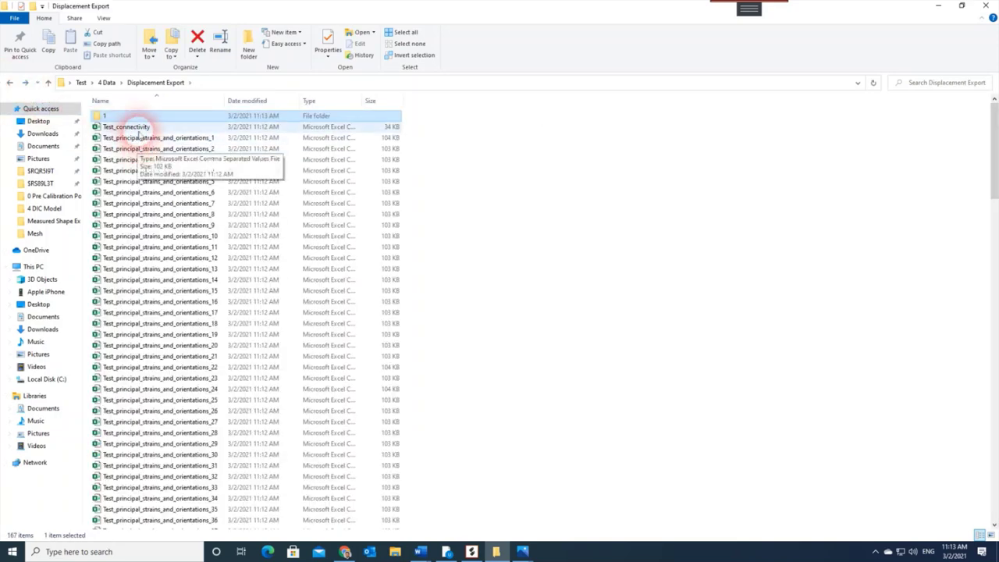
# Step: Move Test_connectivity into a new folder named 2 Connectivity
pyautogui.click(133, 128)
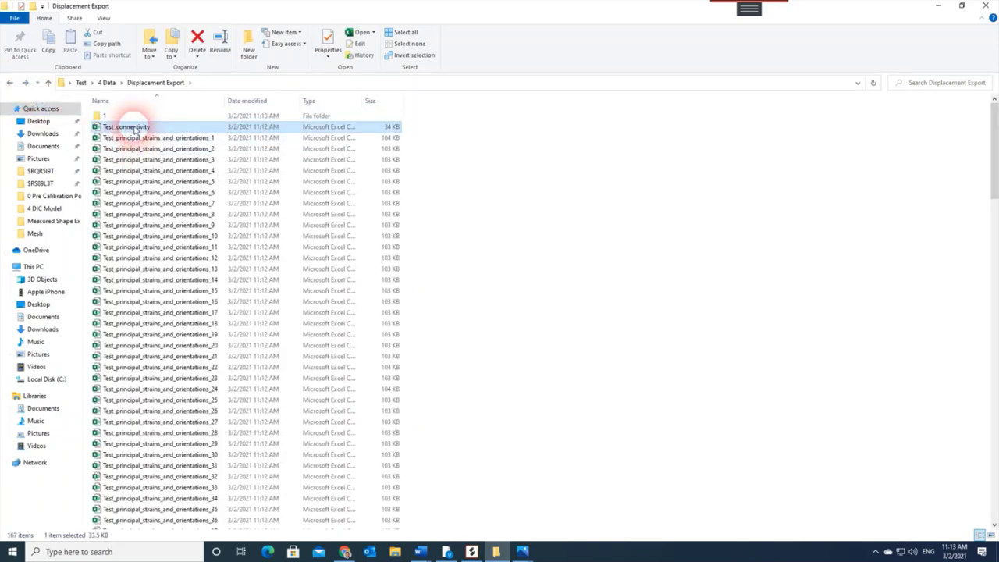
pyautogui.rightClick(539, 227)
pyautogui.moveTo(591, 358)
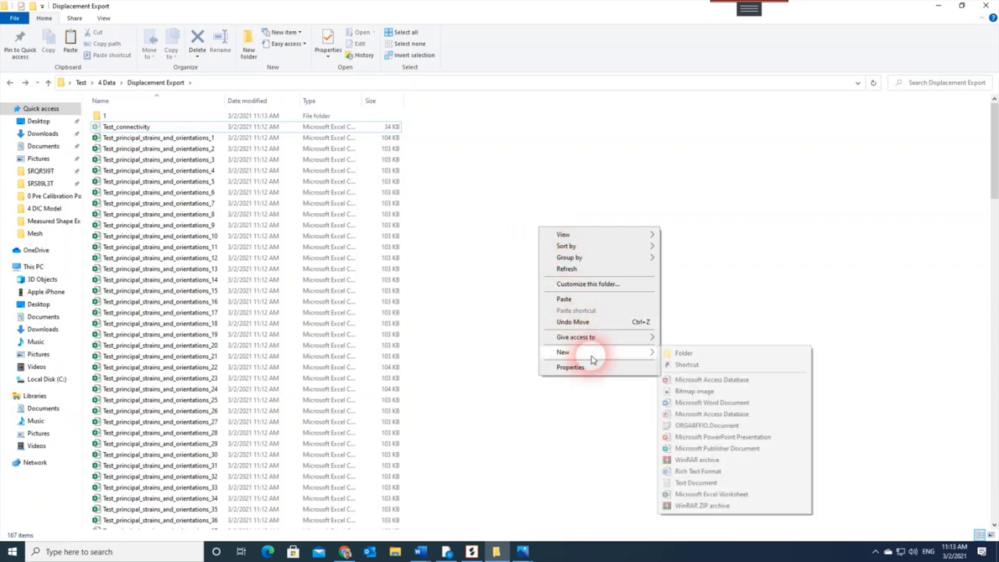
pyautogui.click(680, 354)
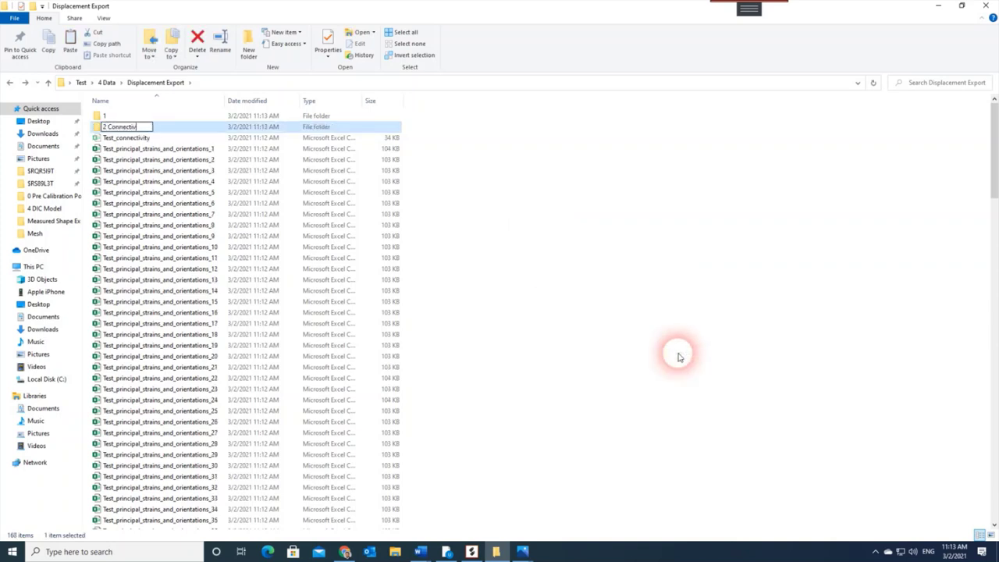
pyautogui.press('Return')
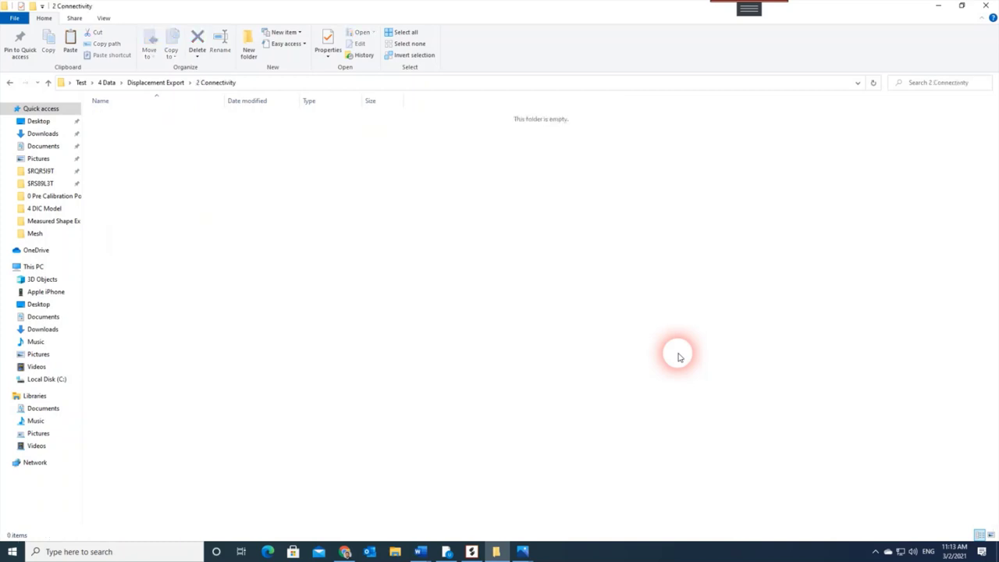
pyautogui.hotkey('alt', 'Up')
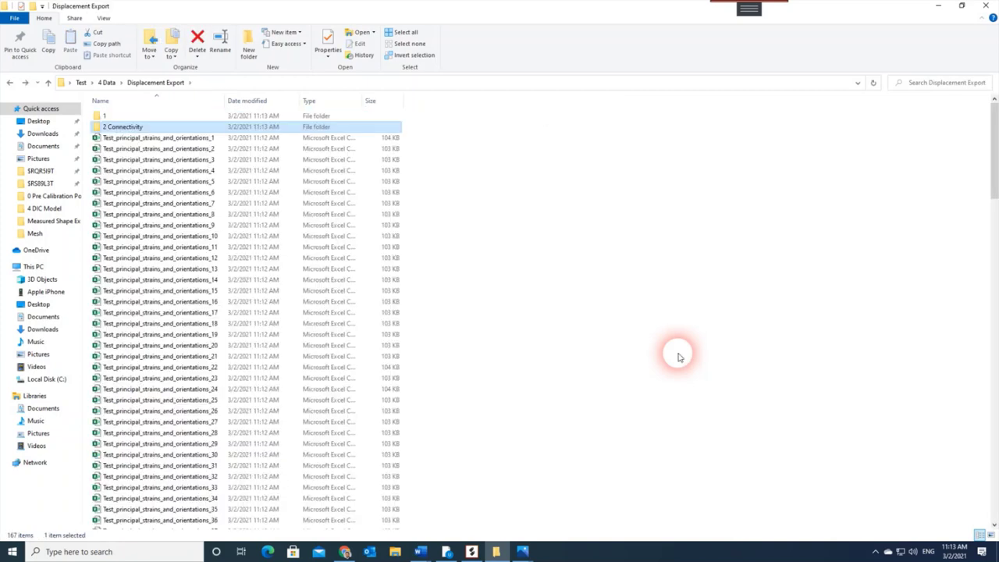
# Step: Move all 55 principal strains and orientations files into a new folder named 3 PS
pyautogui.click(194, 142)
pyautogui.click(148, 141)
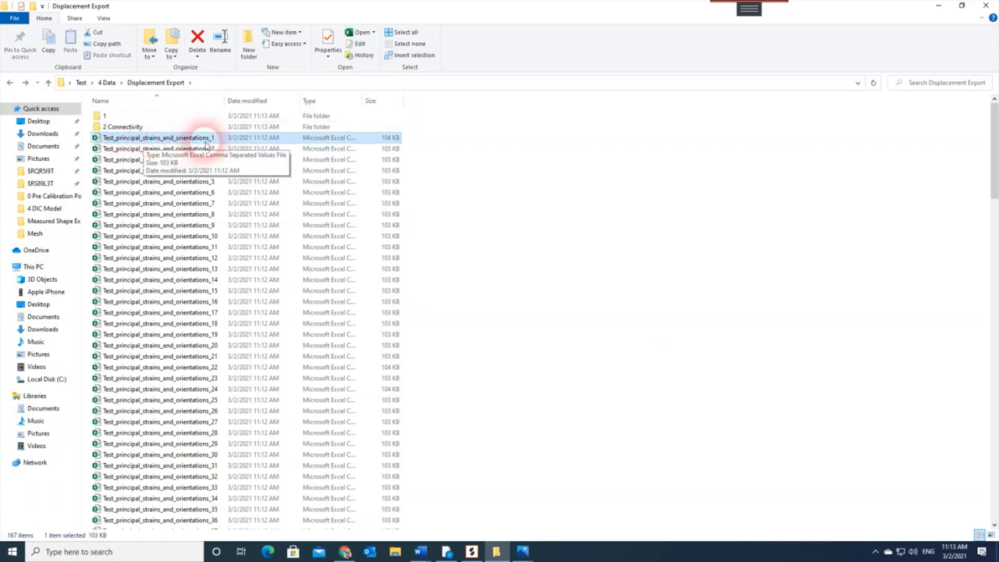
pyautogui.scroll(-8, 218, 366)
pyautogui.click(201, 468)
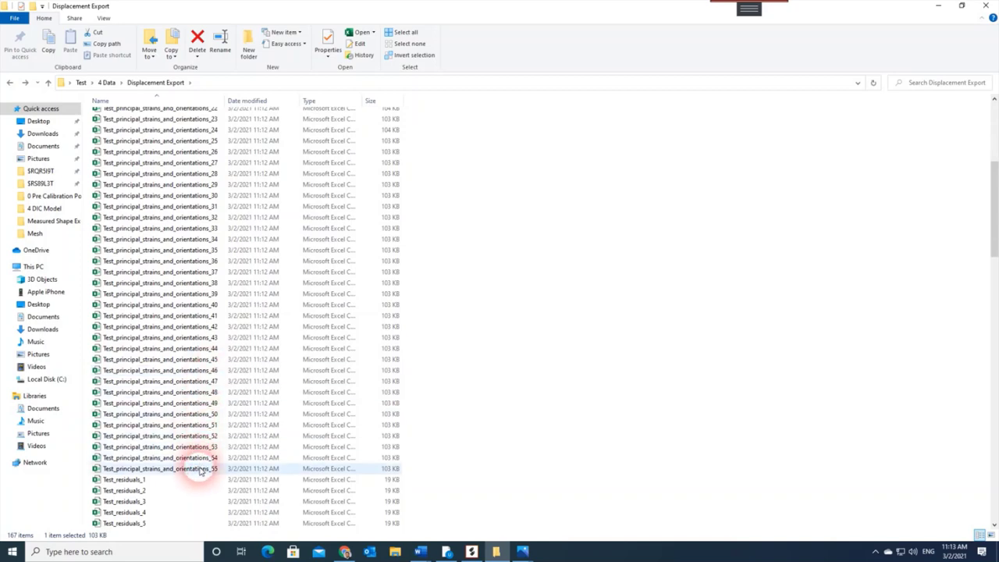
pyautogui.keyDown('shift'); pyautogui.click(202, 468); pyautogui.keyUp('shift')
pyautogui.rightClick(536, 351)
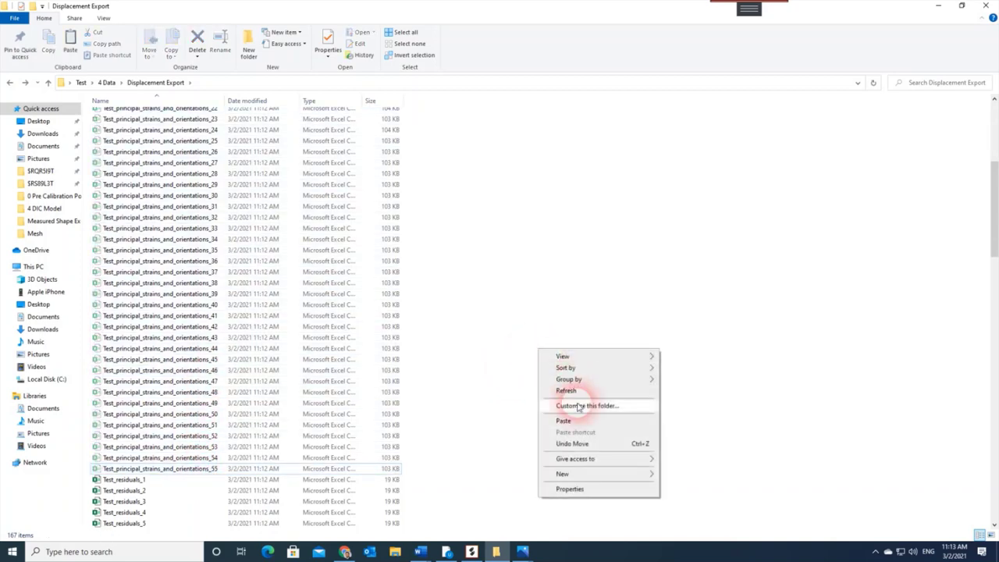
pyautogui.moveTo(612, 479)
pyautogui.click(680, 320)
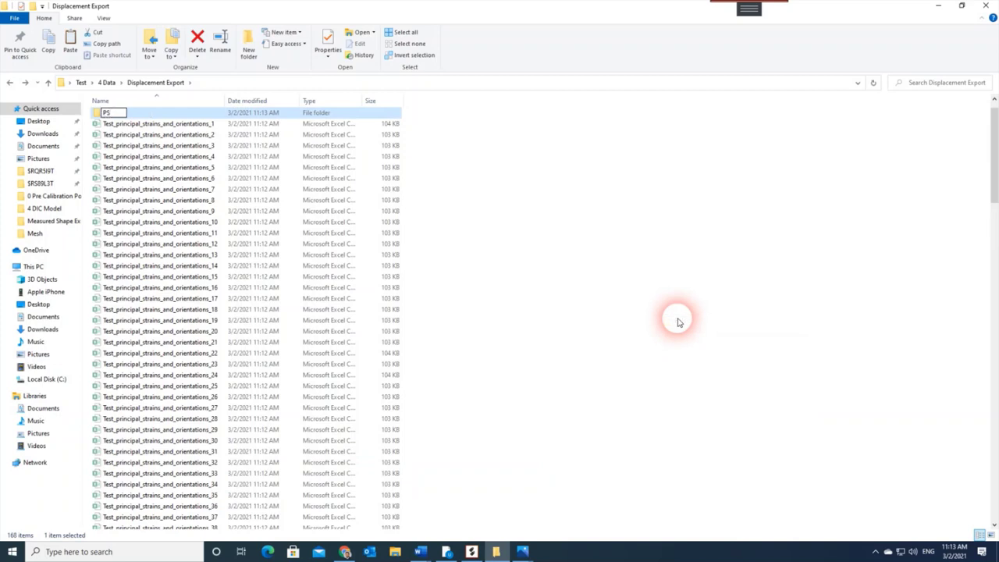
pyautogui.write('PS2')
pyautogui.press('Return')
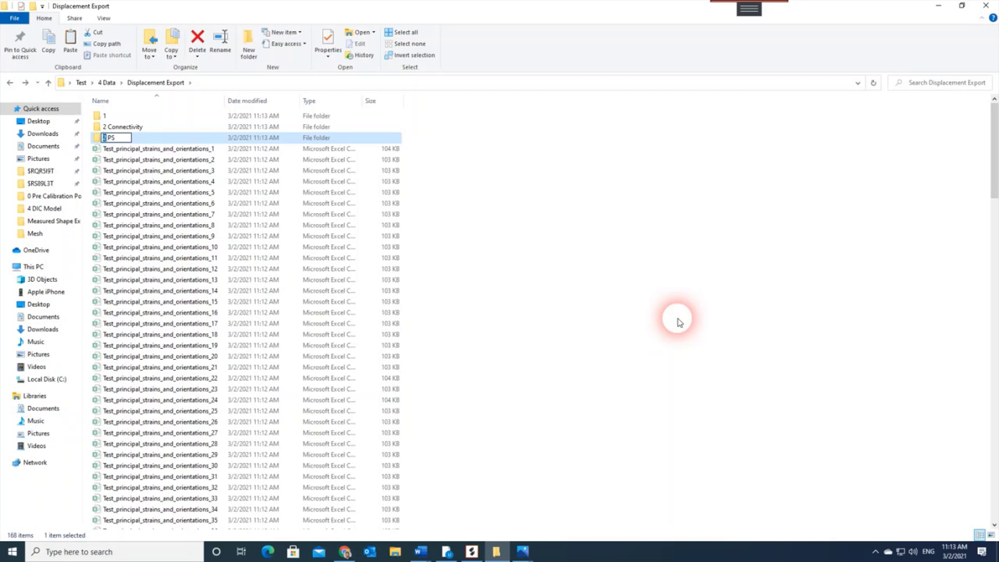
pyautogui.click(677, 321)
pyautogui.press('Return')
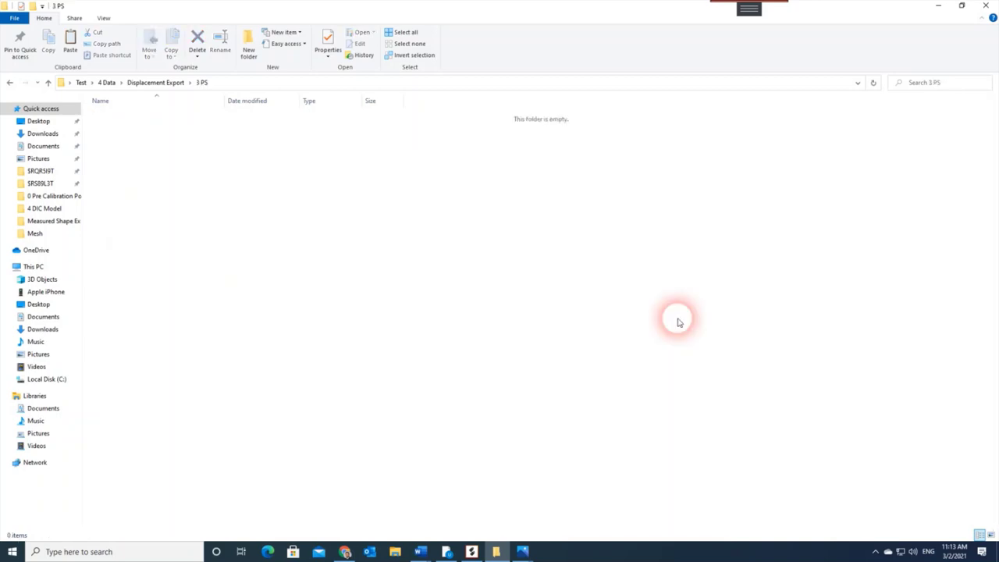
pyautogui.hotkey('ctrl', 'v')
pyautogui.click(11, 83)
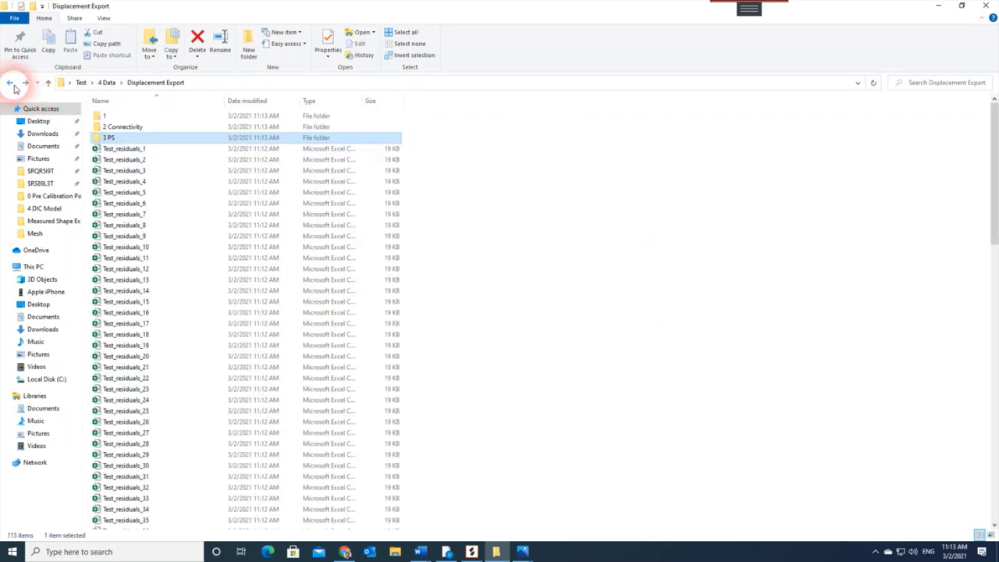
# Step: Move Test_residuals_1 through Test_residuals_55 into a new folder named 4 R
pyautogui.click(151, 151)
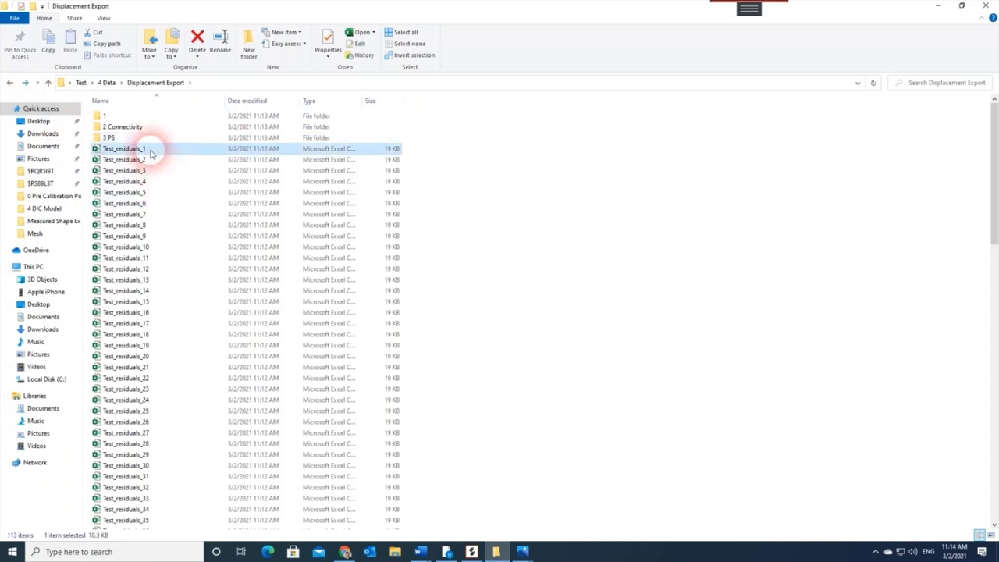
pyautogui.moveTo(151, 154); pyautogui.dragTo(134, 490)
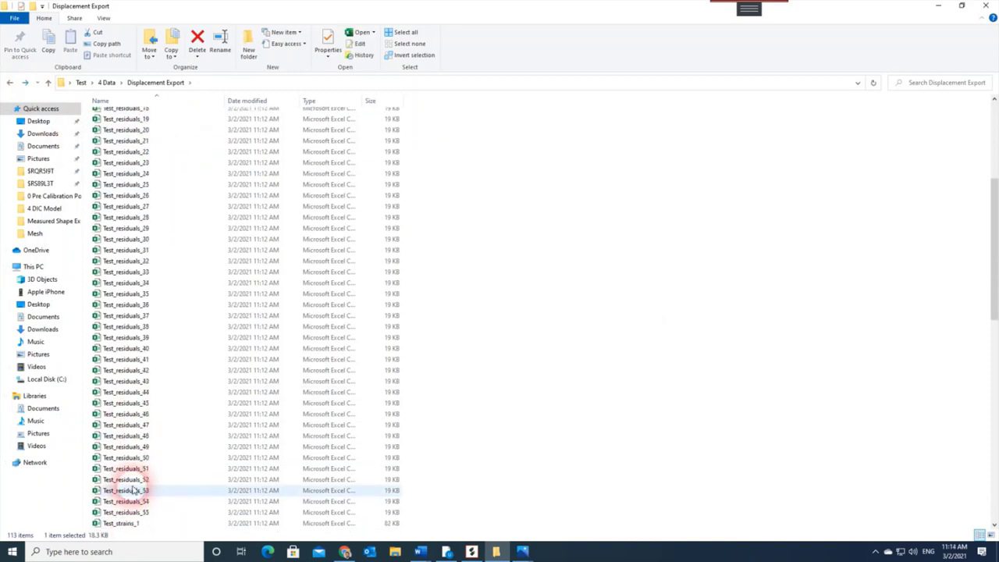
pyautogui.keyDown('shift'); pyautogui.click(137, 479); pyautogui.keyUp('shift')
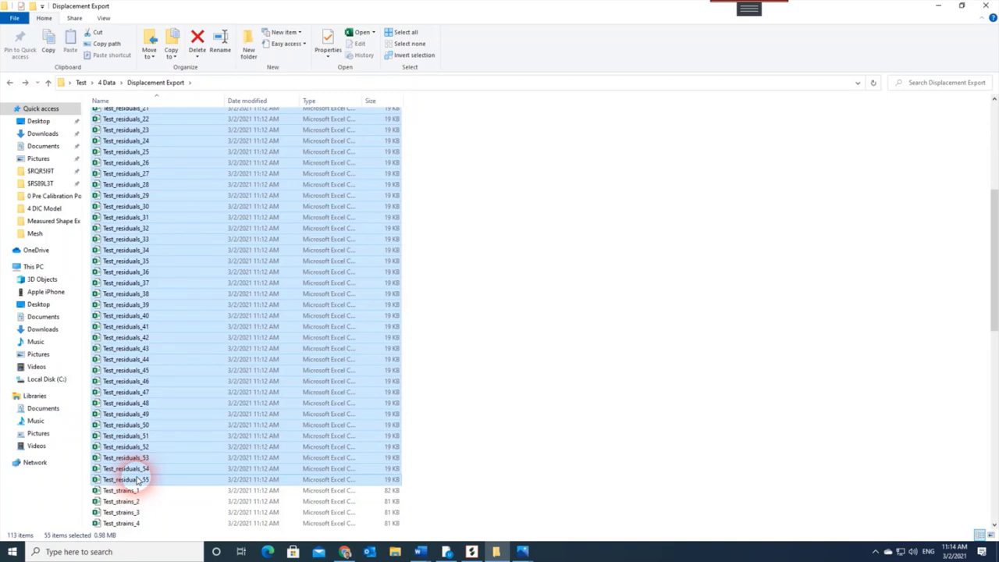
pyautogui.scroll(8, 171, 479)
pyautogui.rightClick(489, 239)
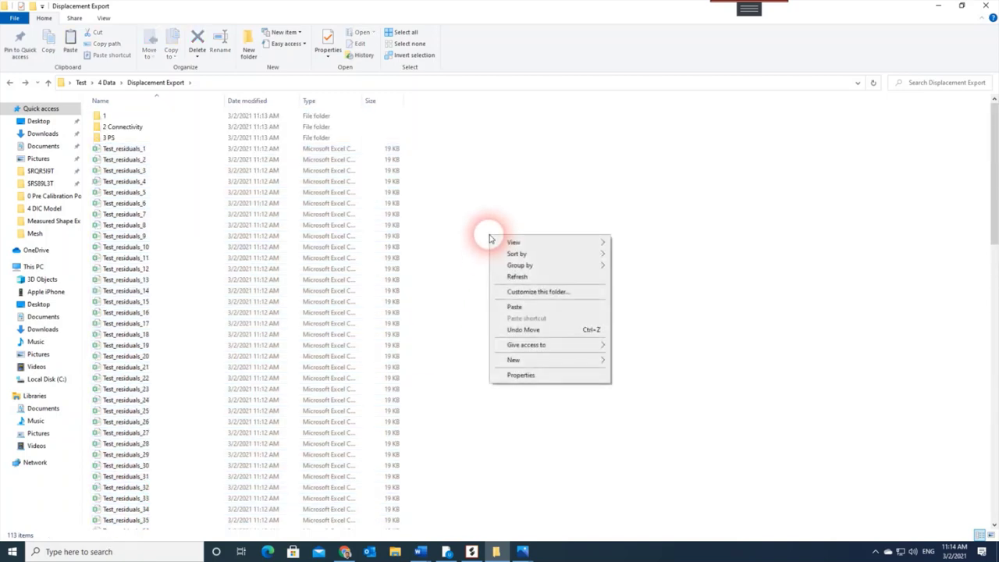
pyautogui.moveTo(517, 359)
pyautogui.click(626, 363)
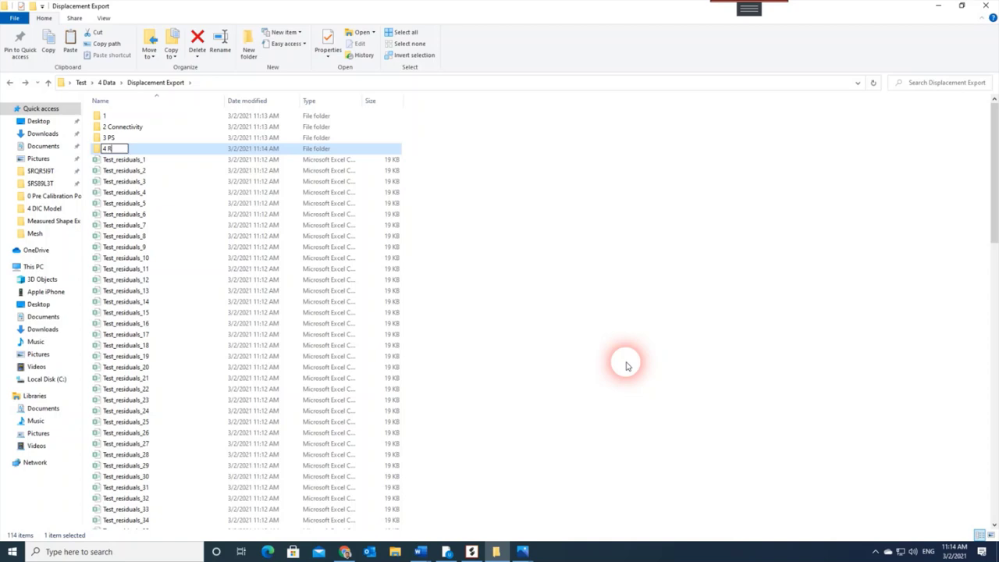
pyautogui.press('Return')
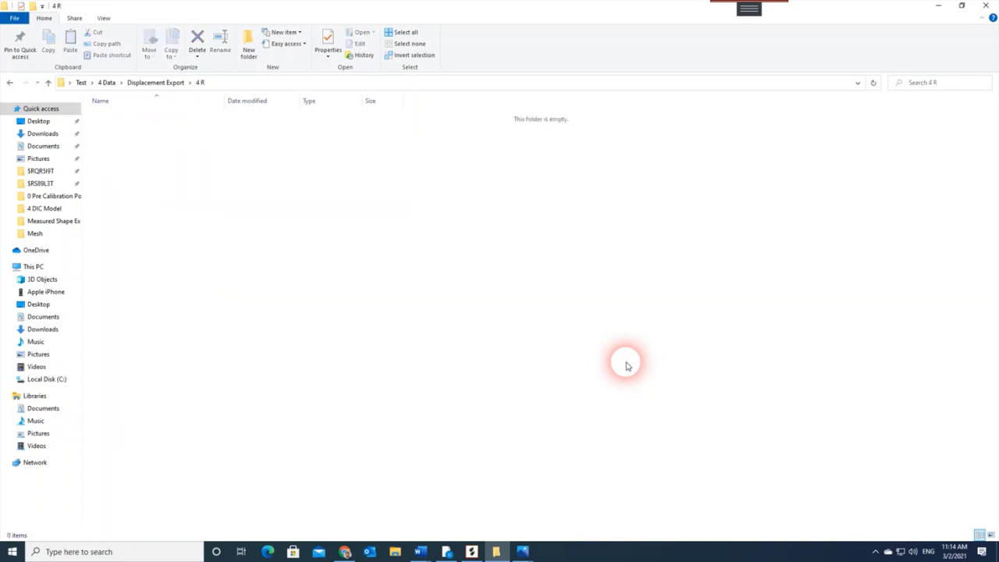
pyautogui.hotkey('ctrl', 'v')
pyautogui.hotkey('alt', 'Left')
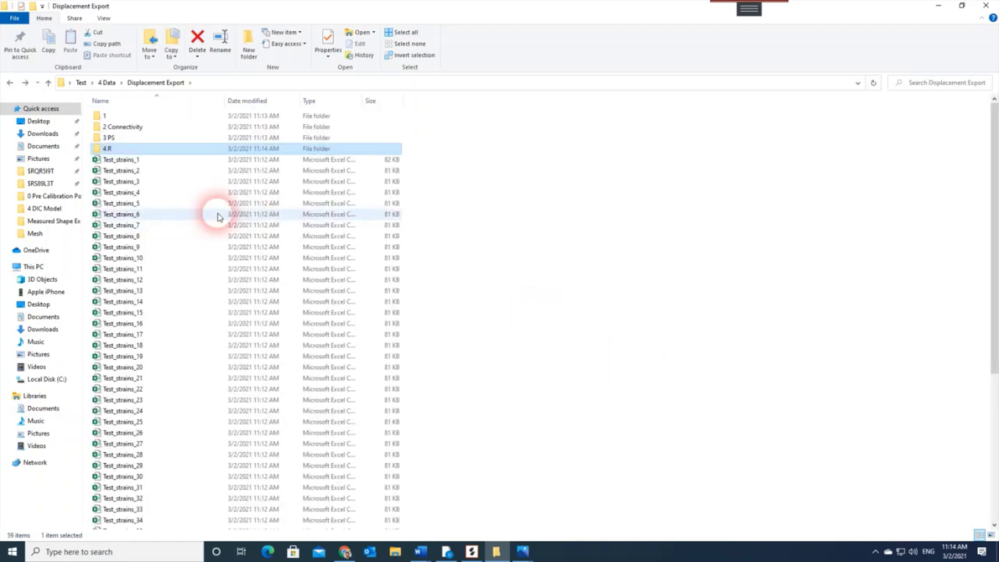
# Step: Move Test_strains_1 through Test_strains_55 into a new folder 5 S, then open folder 1
pyautogui.click(145, 160)
pyautogui.scroll(-7, 160, 306)
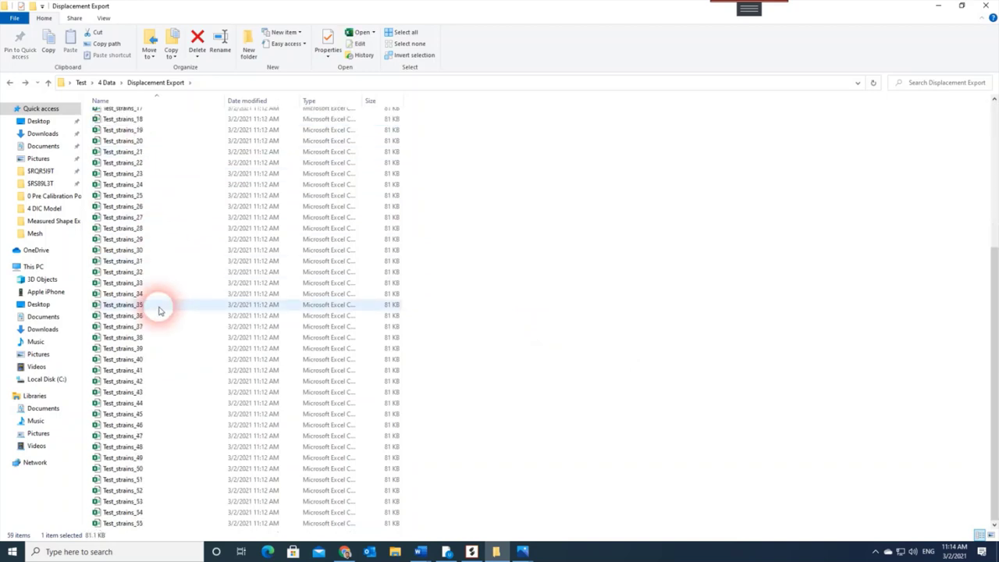
pyautogui.keyDown('shift'); pyautogui.click(134, 521); pyautogui.keyUp('shift')
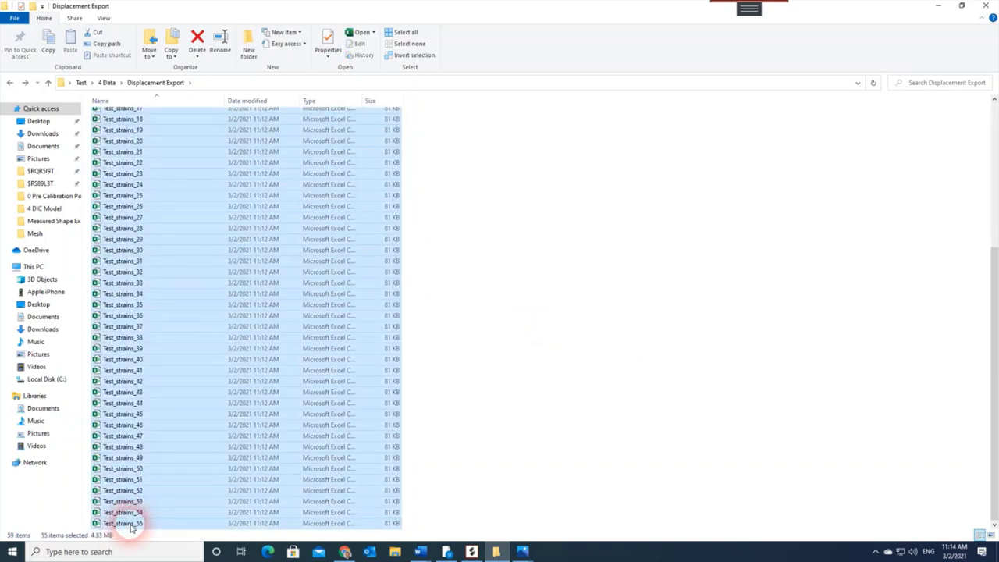
pyautogui.scroll(7, 140, 468)
pyautogui.rightClick(472, 235)
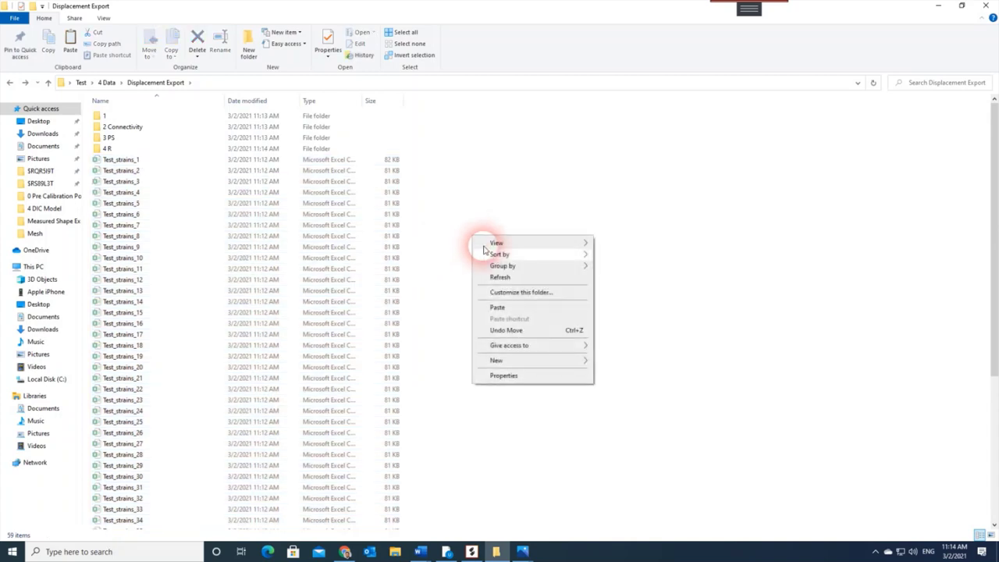
pyautogui.moveTo(512, 357)
pyautogui.click(614, 360)
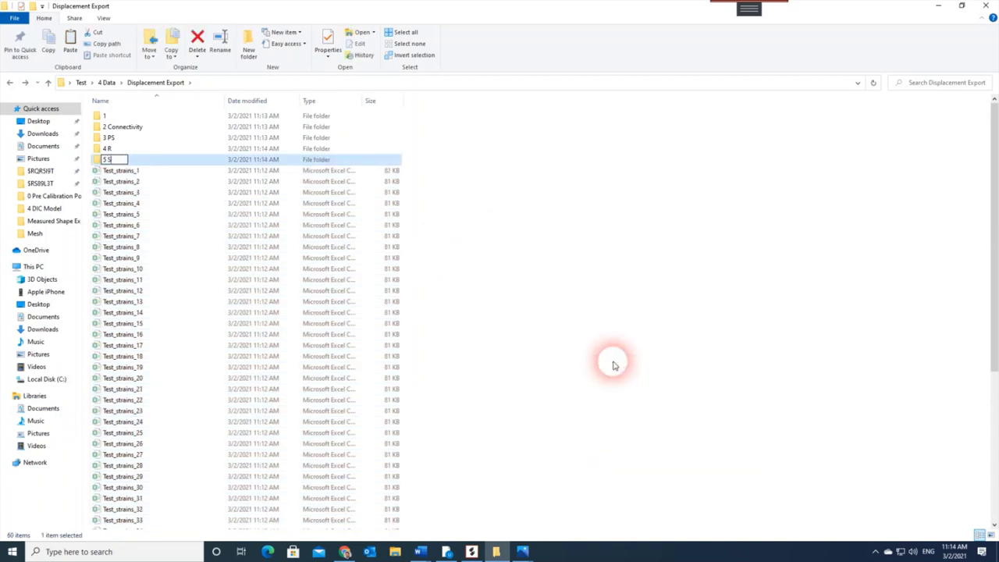
pyautogui.rightClick(156, 161)
pyautogui.click(180, 377)
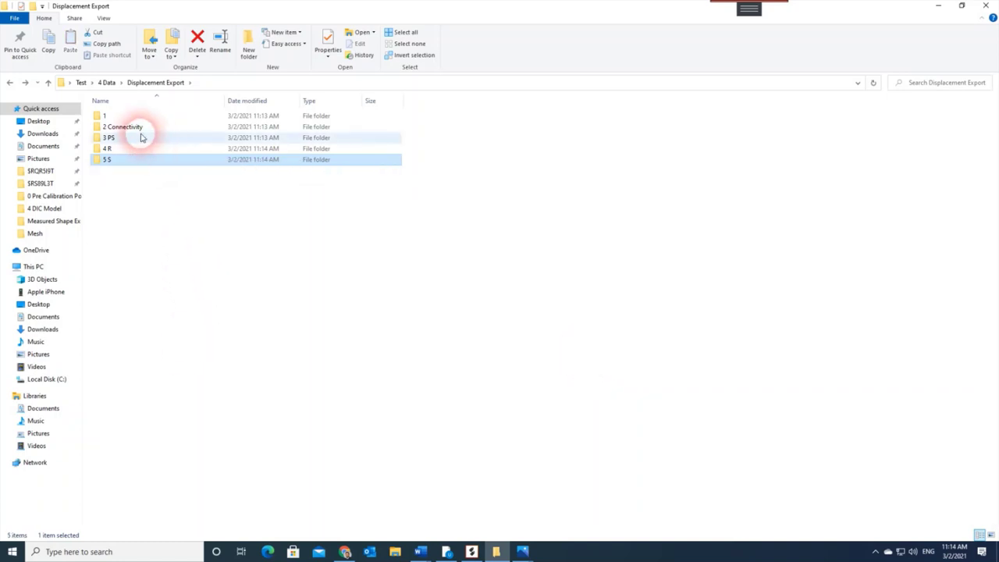
pyautogui.doubleClick(121, 115)
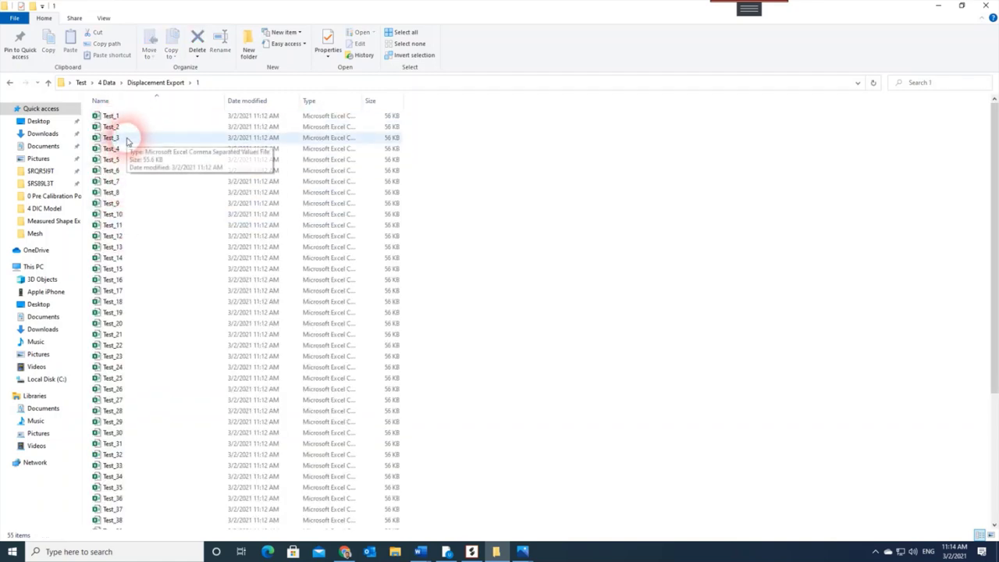
pyautogui.click(124, 115)
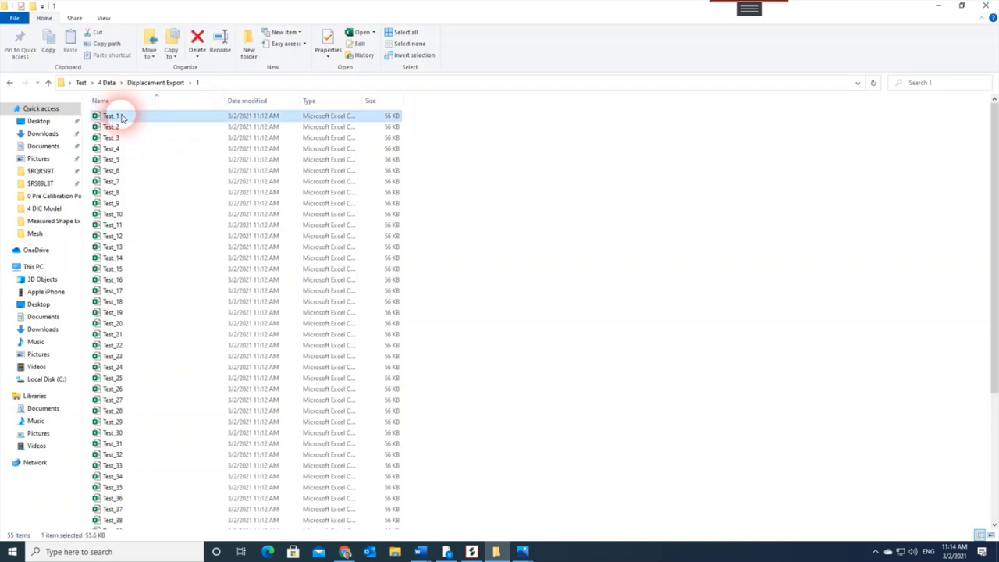
pyautogui.press('Return')
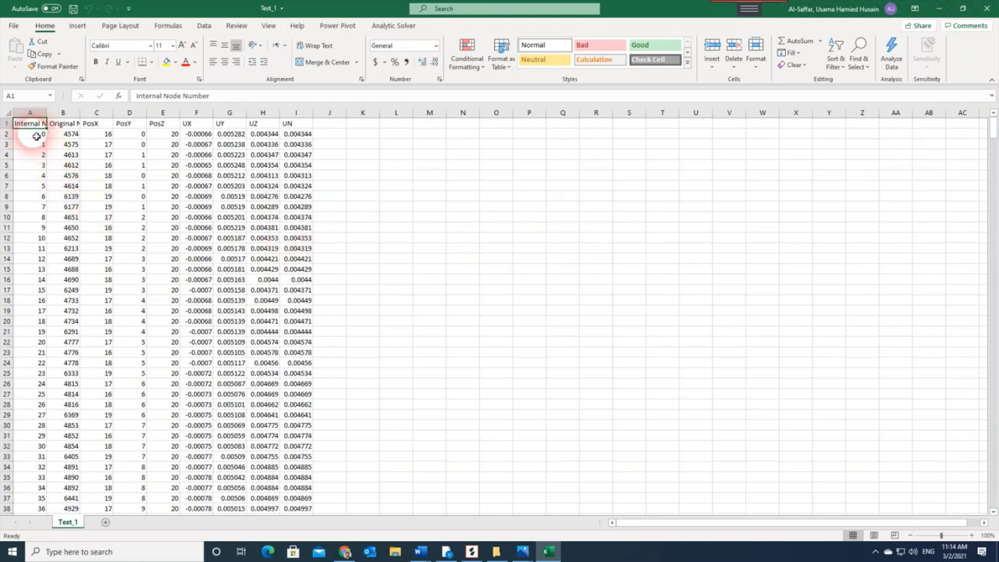
pyautogui.click(101, 134)
pyautogui.click(134, 136)
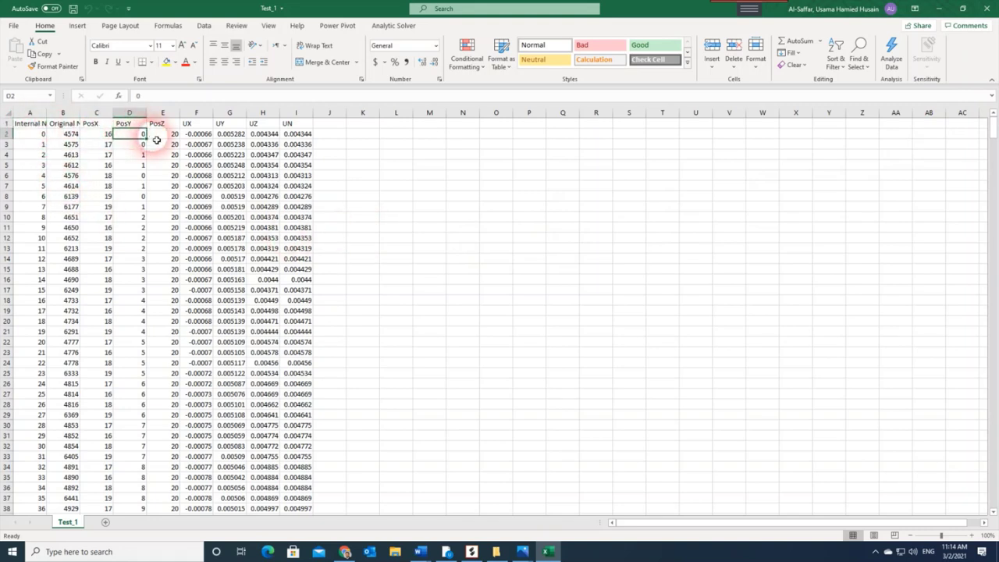
pyautogui.click(165, 139)
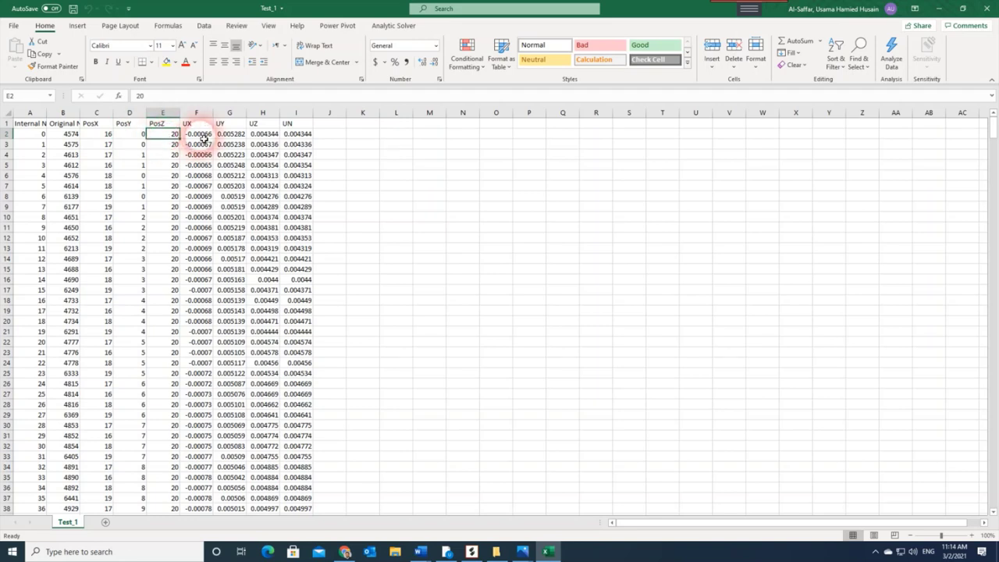
pyautogui.click(201, 137)
pyautogui.click(233, 137)
pyautogui.click(267, 138)
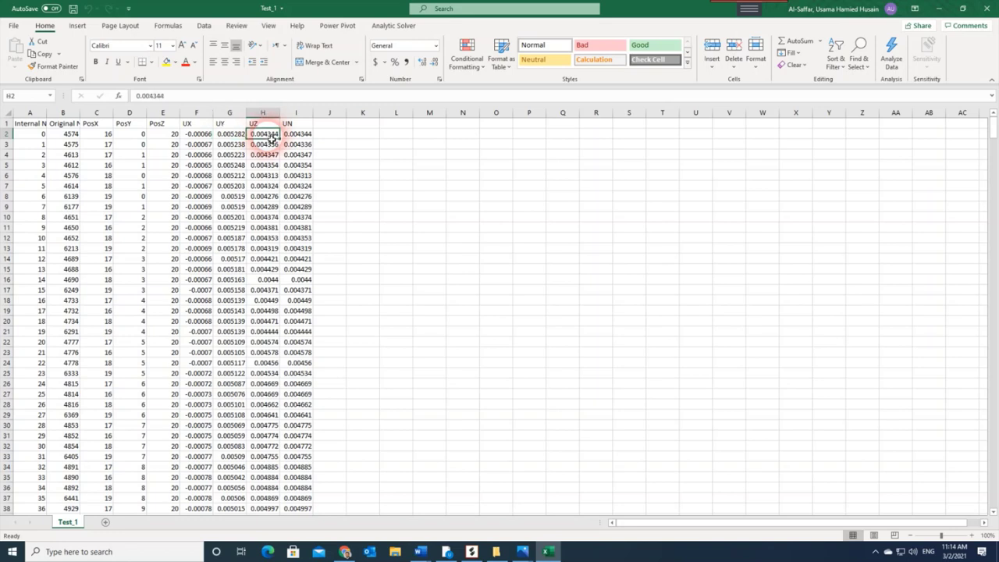
pyautogui.click(301, 137)
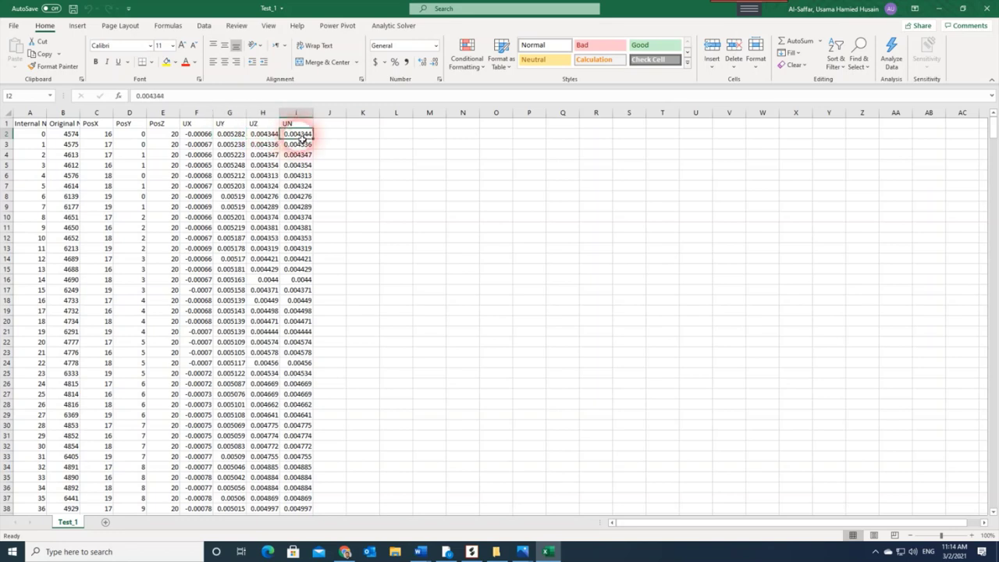
pyautogui.click(260, 135)
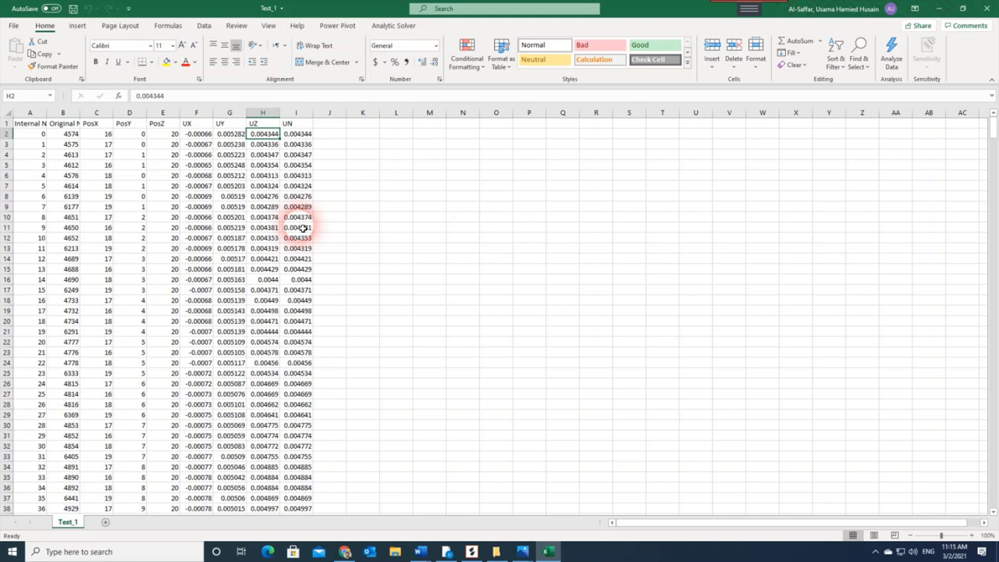
pyautogui.click(197, 135)
pyautogui.click(197, 165)
pyautogui.click(200, 217)
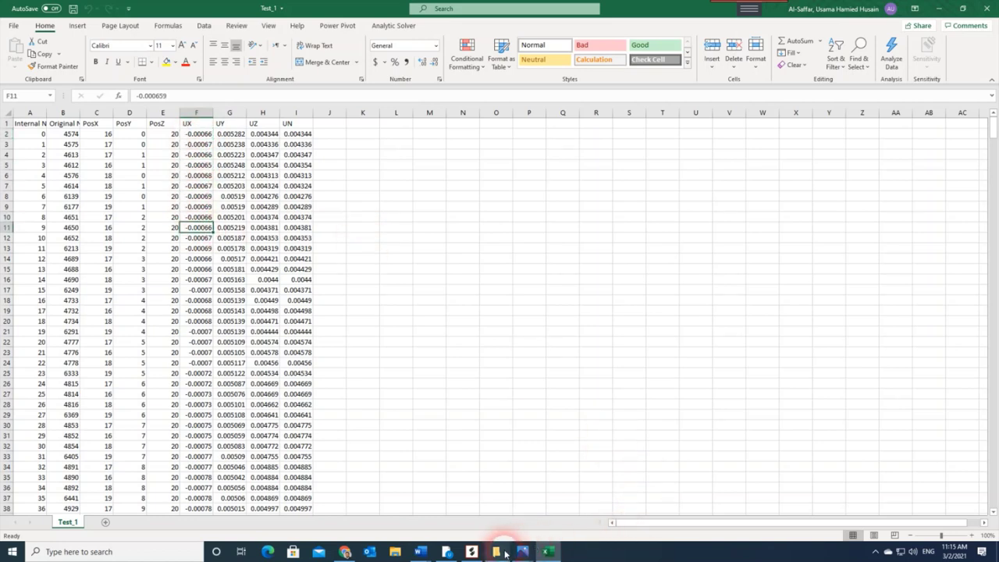
pyautogui.click(471, 551)
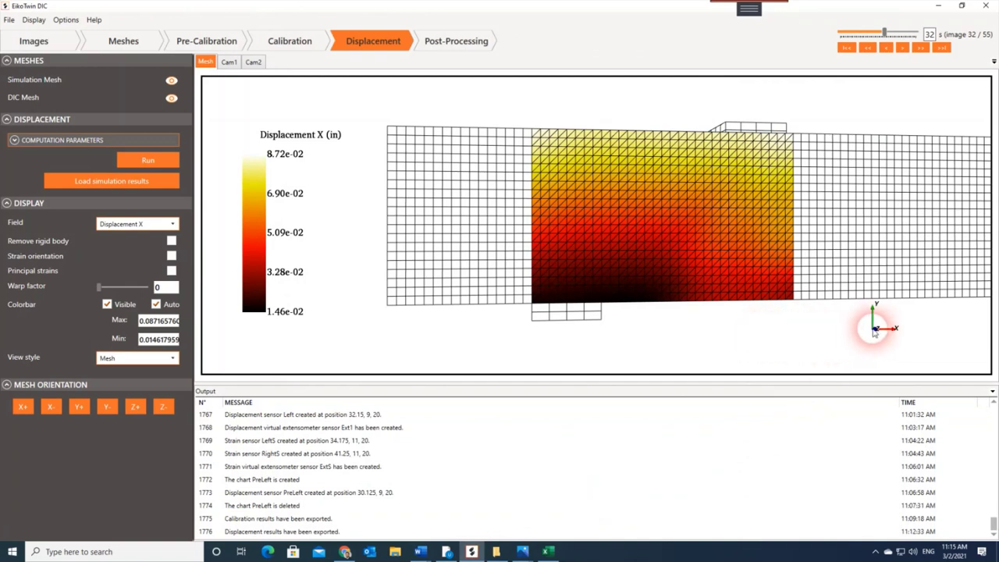
pyautogui.click(938, 6)
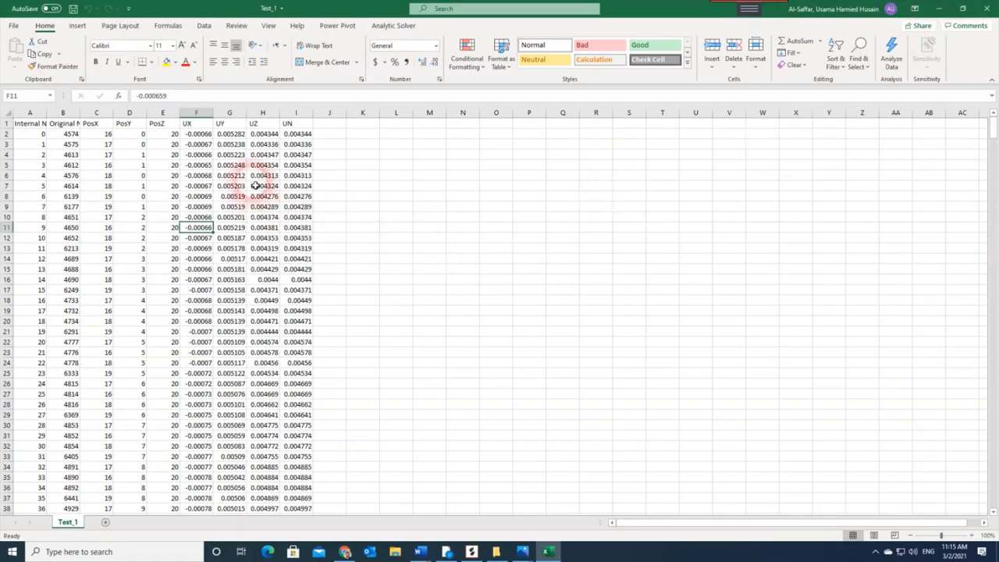
pyautogui.click(242, 147)
pyautogui.scroll(-13, 242, 148)
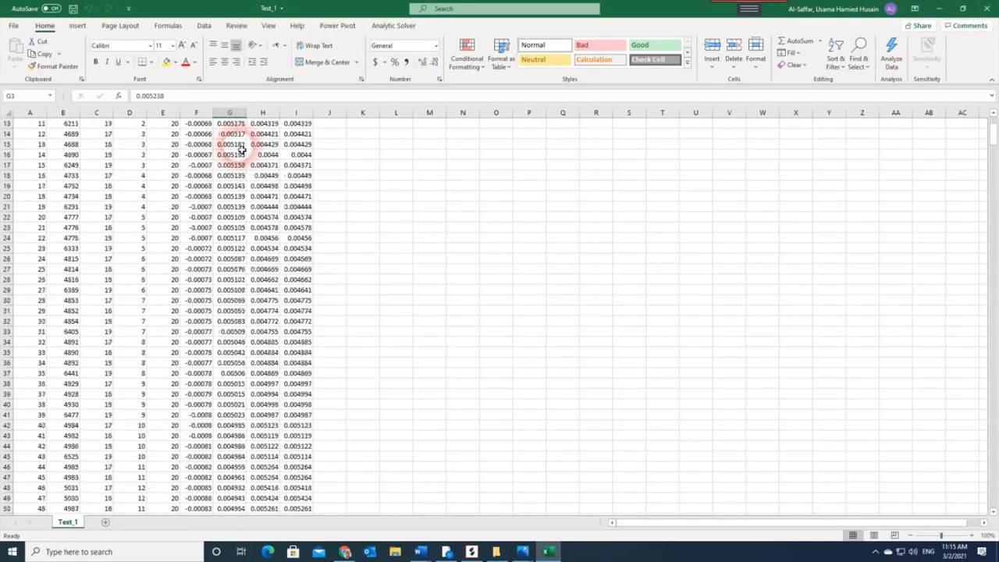
pyautogui.scroll(-20, 242, 149)
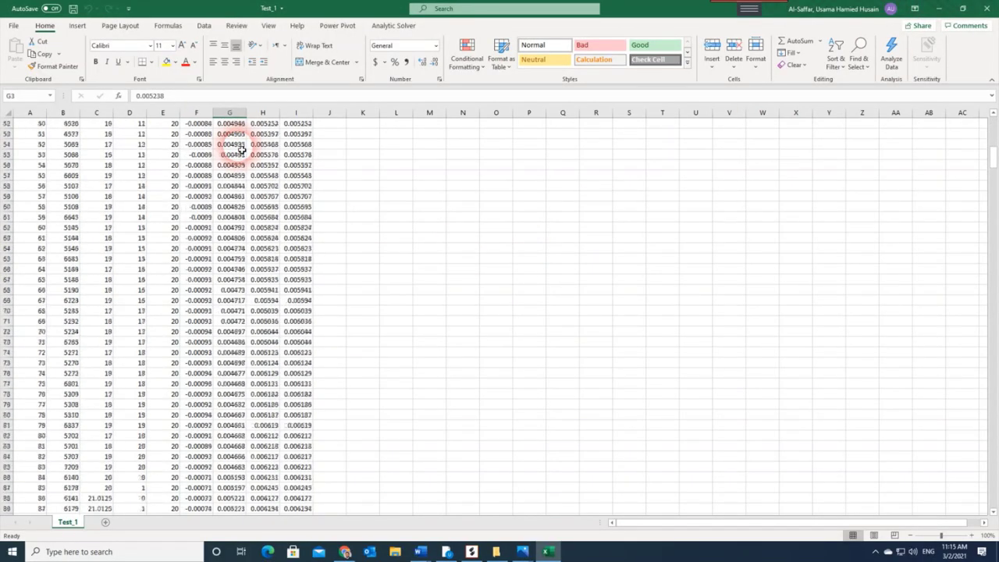
pyautogui.scroll(-7, 242, 150)
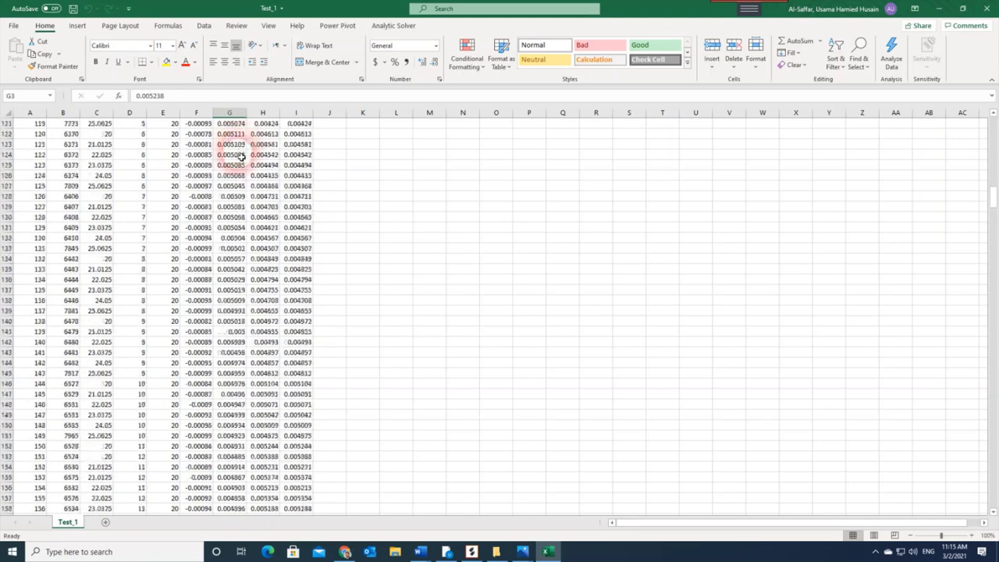
pyautogui.click(240, 175)
pyautogui.hotkey('ctrl', 'Down')
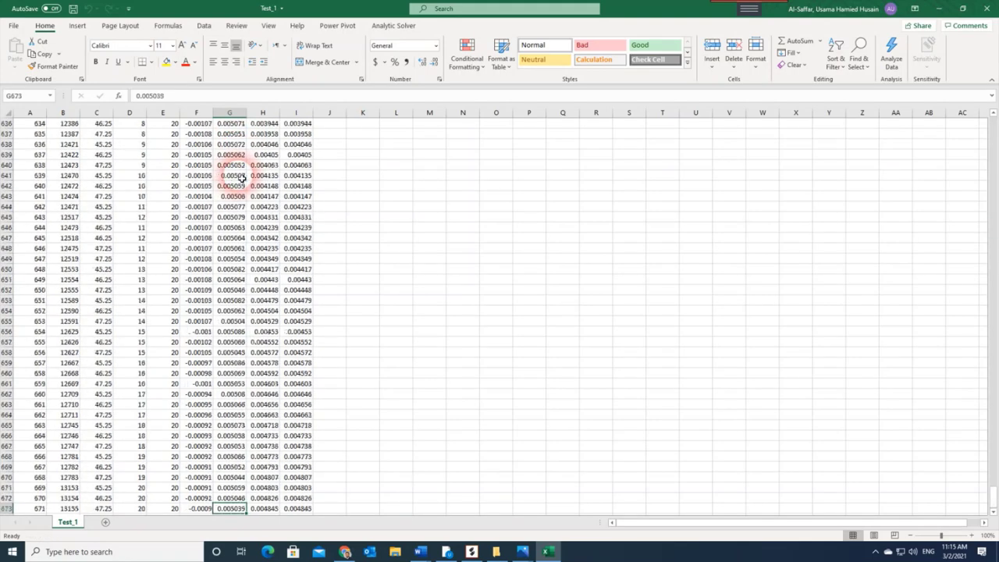
pyautogui.press('Down')
pyautogui.press('Down')
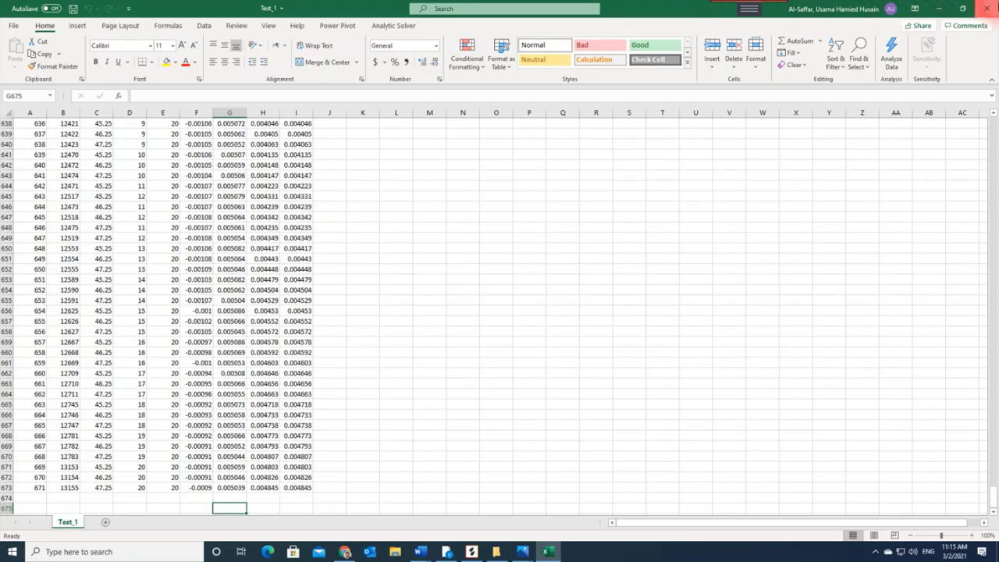
pyautogui.click(986, 8)
pyautogui.scroll(-5, 187, 367)
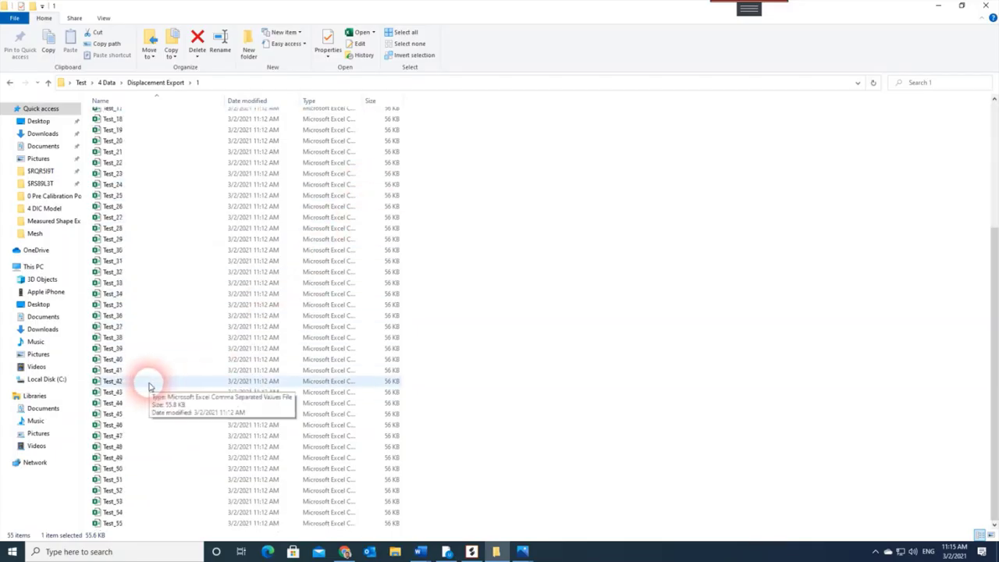
# Step: Open Test_40 in Excel, compare it with EikoTwin DIC's Displacement X map, then close it
pyautogui.doubleClick(124, 358)
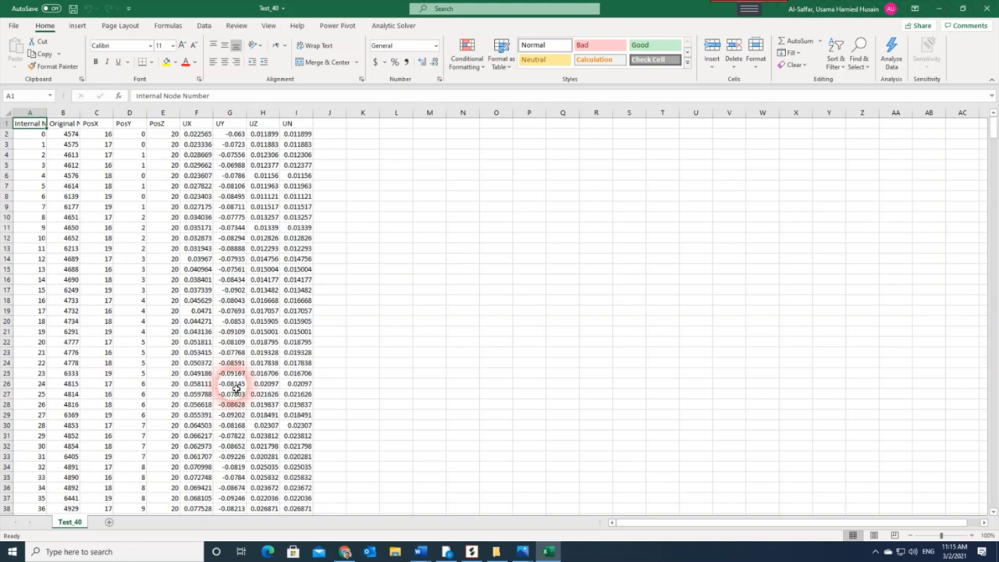
pyautogui.click(471, 552)
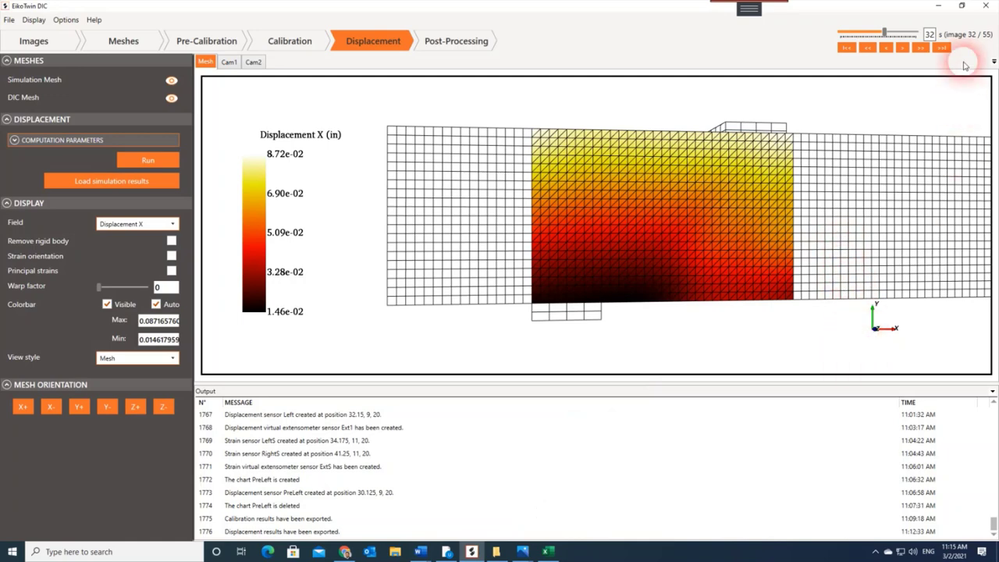
pyautogui.click(939, 7)
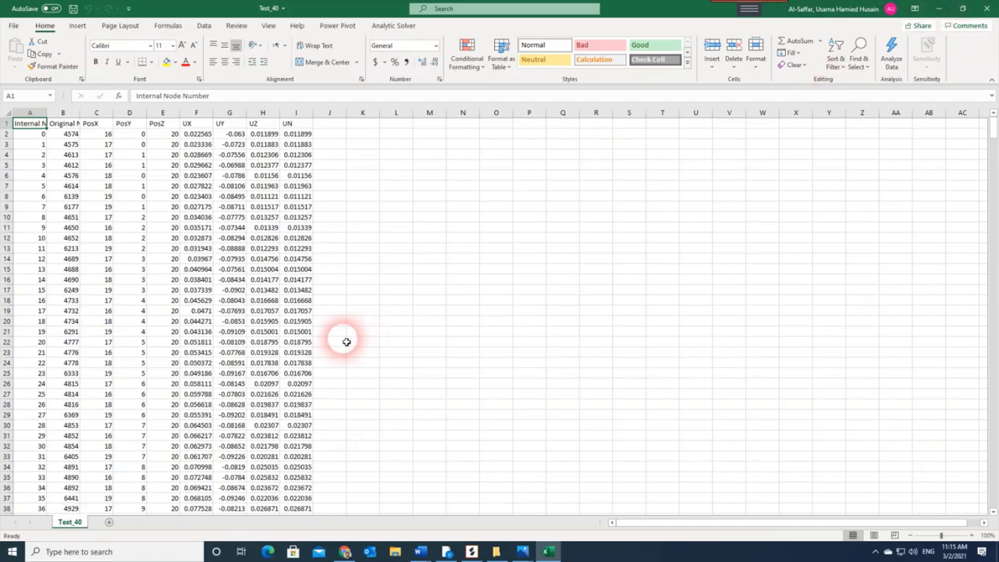
pyautogui.click(987, 8)
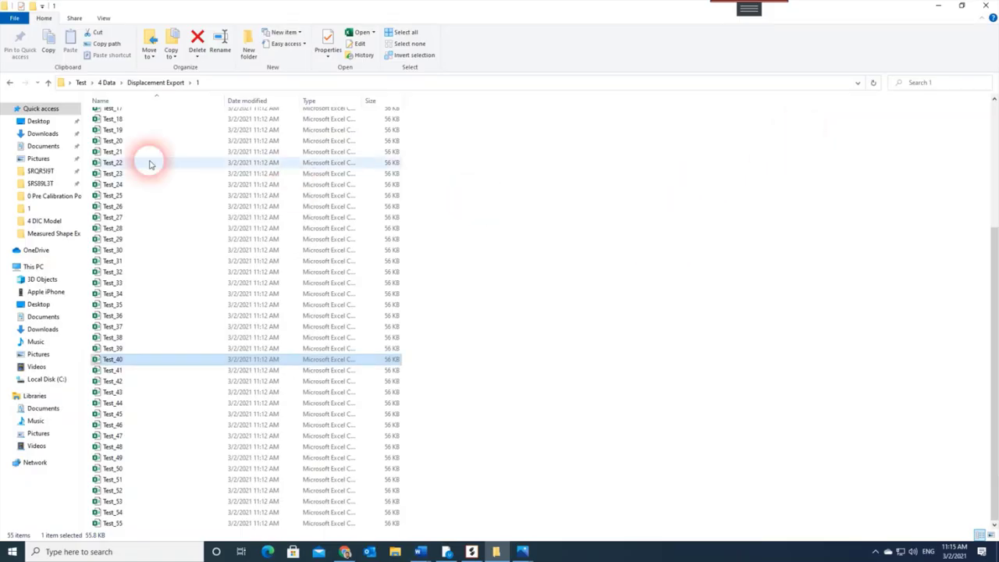
pyautogui.click(12, 83)
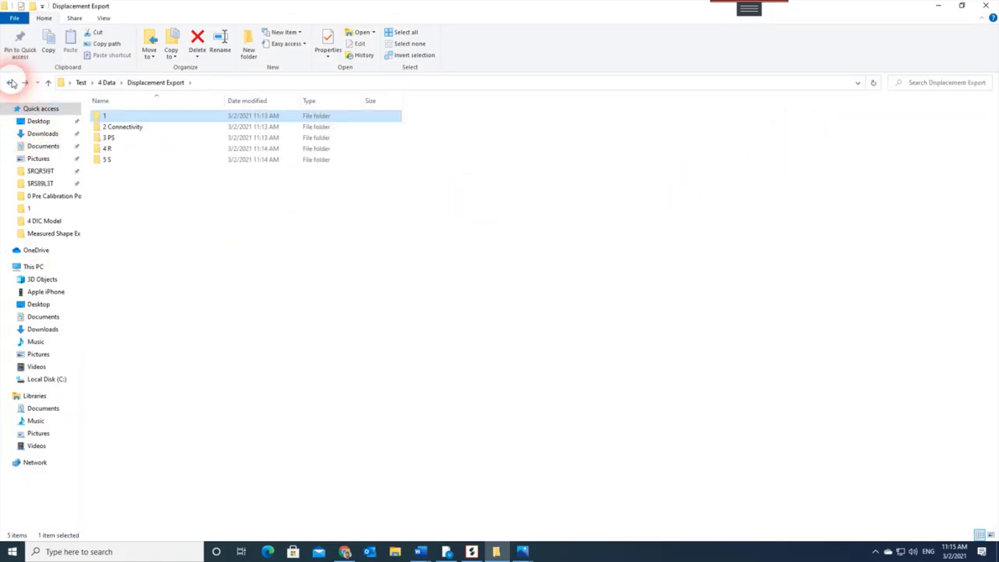
# Step: Open Test_connectivity from 2 Connectivity to check its triangle element node numbers, then close it
pyautogui.doubleClick(124, 127)
pyautogui.click(127, 117)
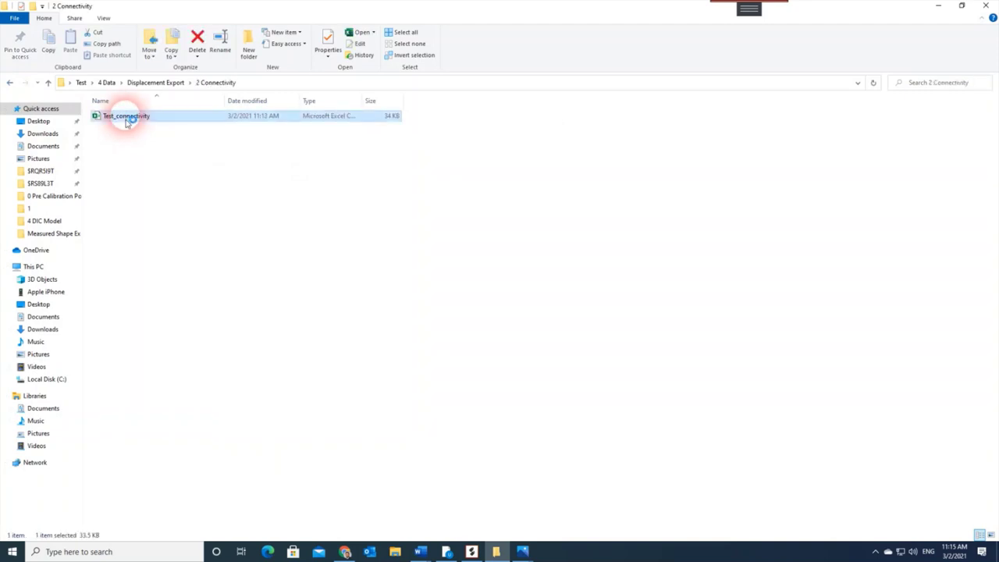
pyautogui.doubleClick(127, 117)
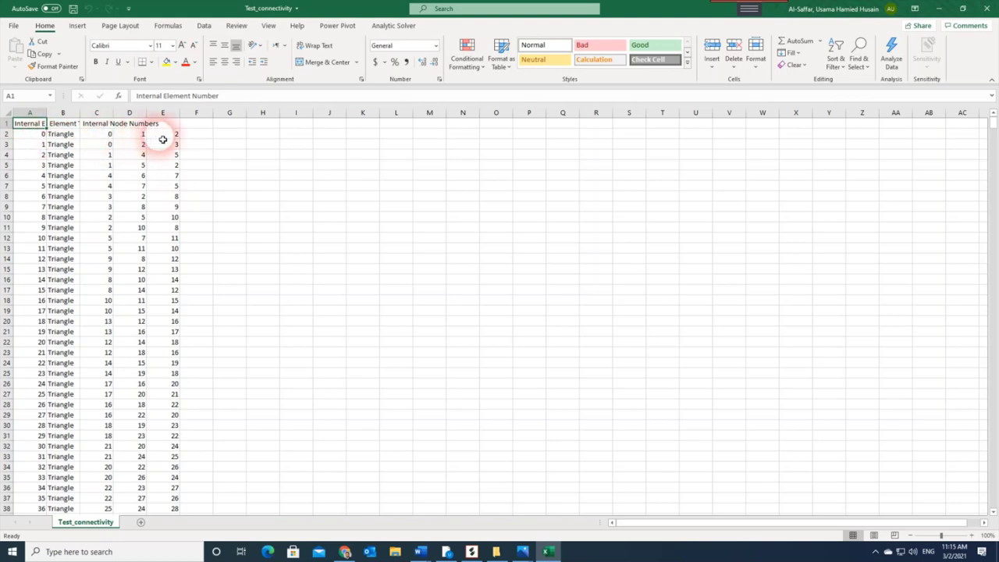
pyautogui.click(982, 8)
pyautogui.click(10, 82)
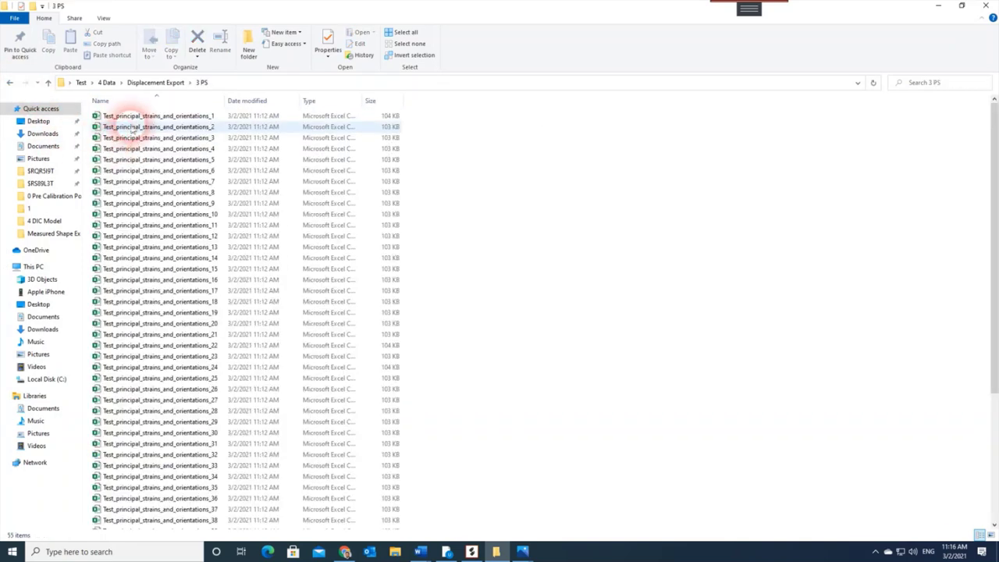
# Step: Open Test_principal_strains_and_orientations_35 and AutoFit columns A through J
pyautogui.scroll(-6, 149, 262)
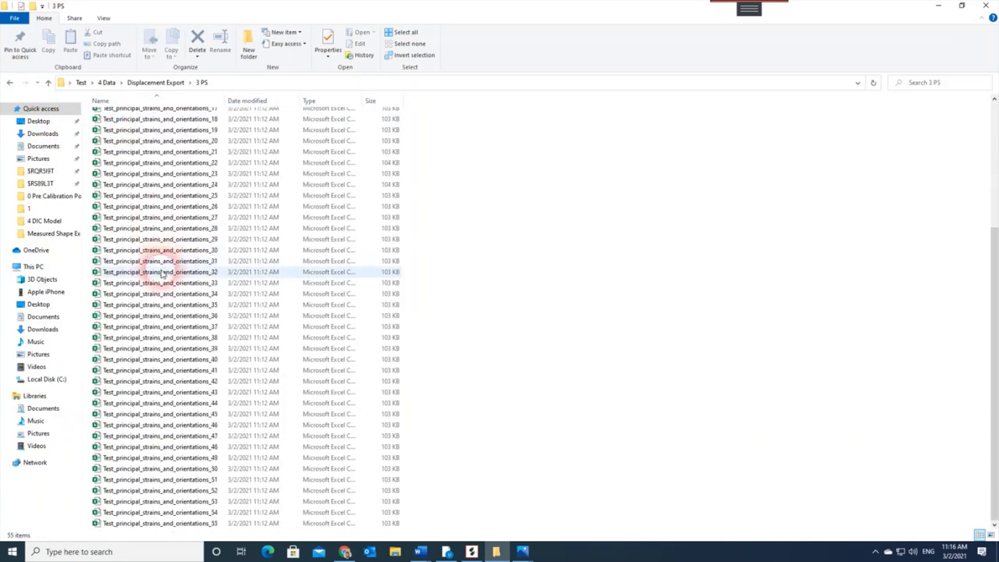
pyautogui.doubleClick(163, 304)
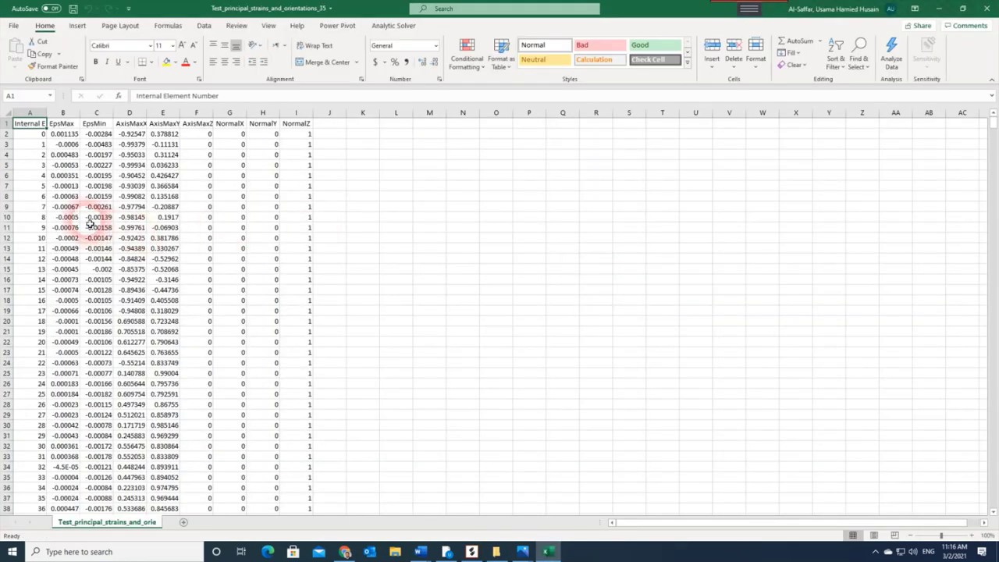
pyautogui.moveTo(29, 113); pyautogui.dragTo(326, 114)
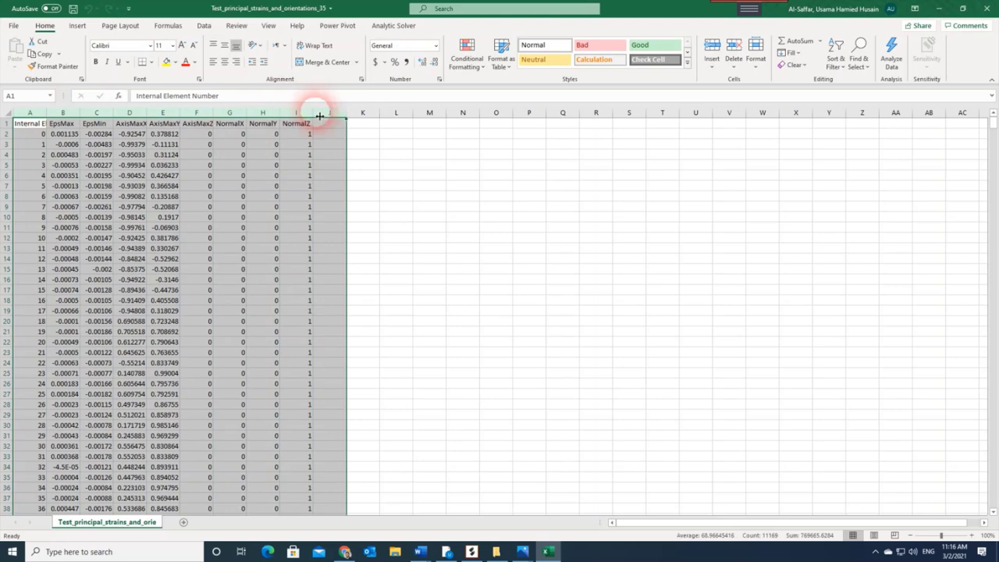
pyautogui.doubleClick(320, 112)
pyautogui.click(88, 136)
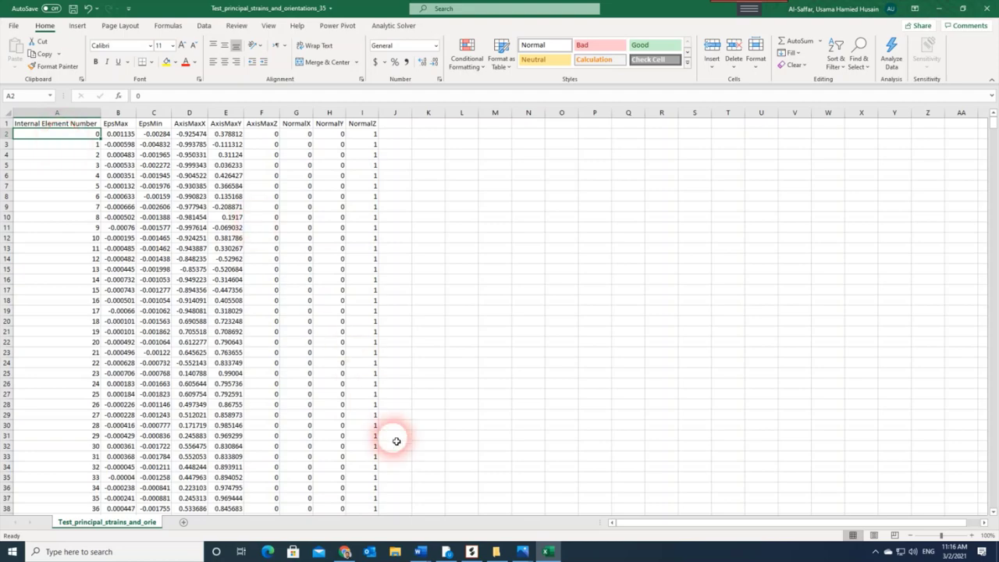
# Step: Compare with the EikoTwin DIC mesh, check EpsMax, EpsMin and AxisMaxX in row 2, then close without saving
pyautogui.click(471, 551)
pyautogui.click(520, 272)
pyautogui.scroll(5, 628, 246)
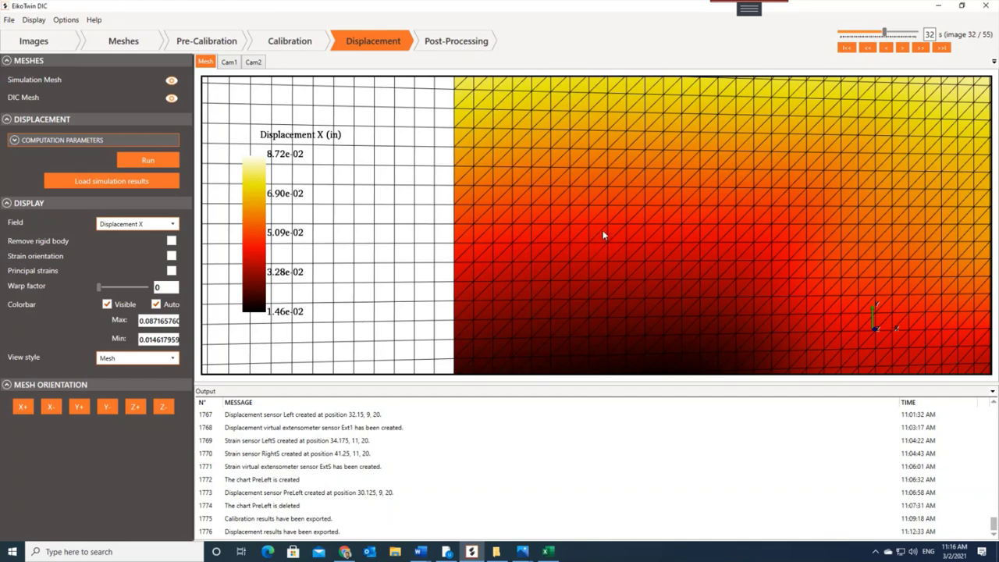
pyautogui.click(937, 6)
pyautogui.click(119, 134)
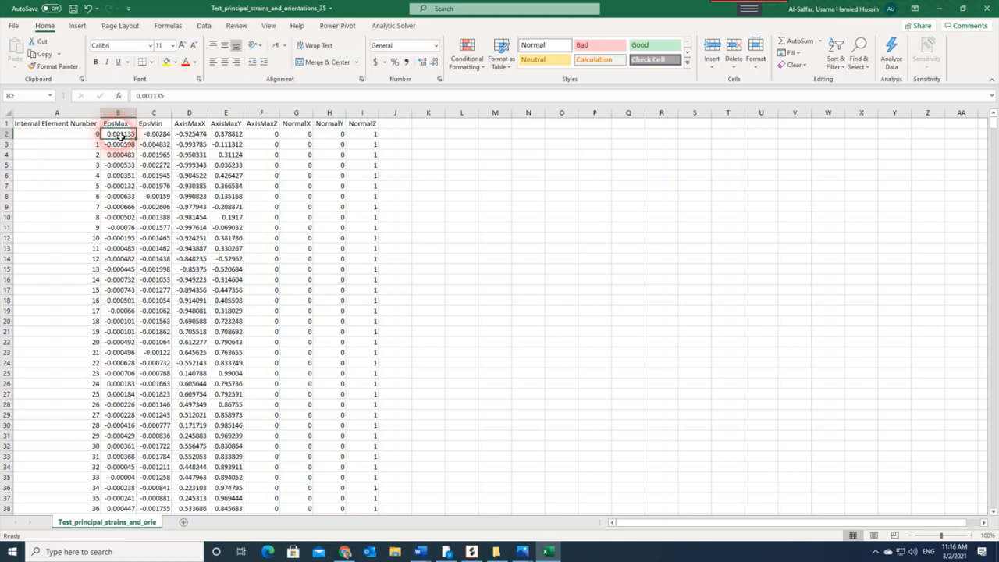
pyautogui.click(155, 135)
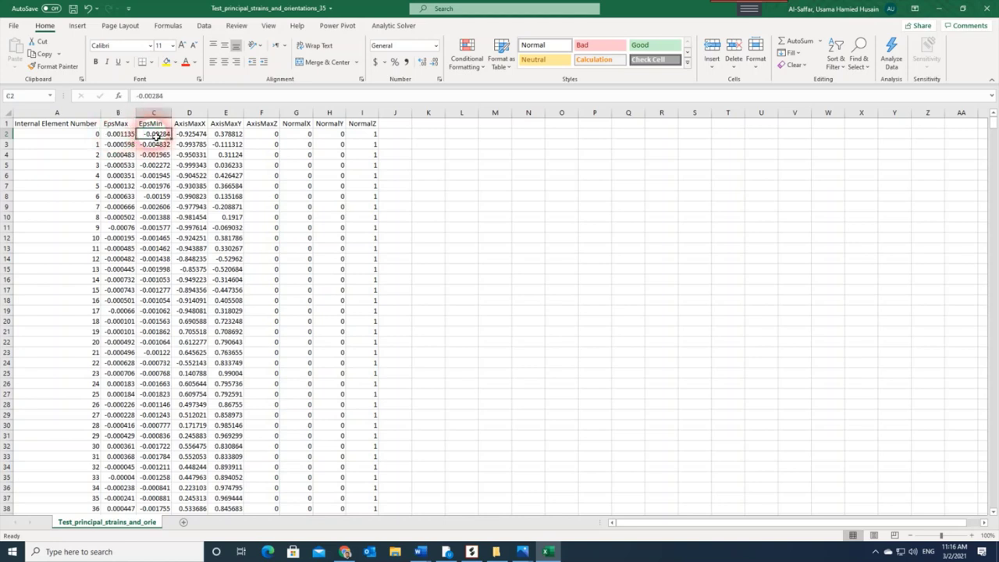
pyautogui.click(189, 136)
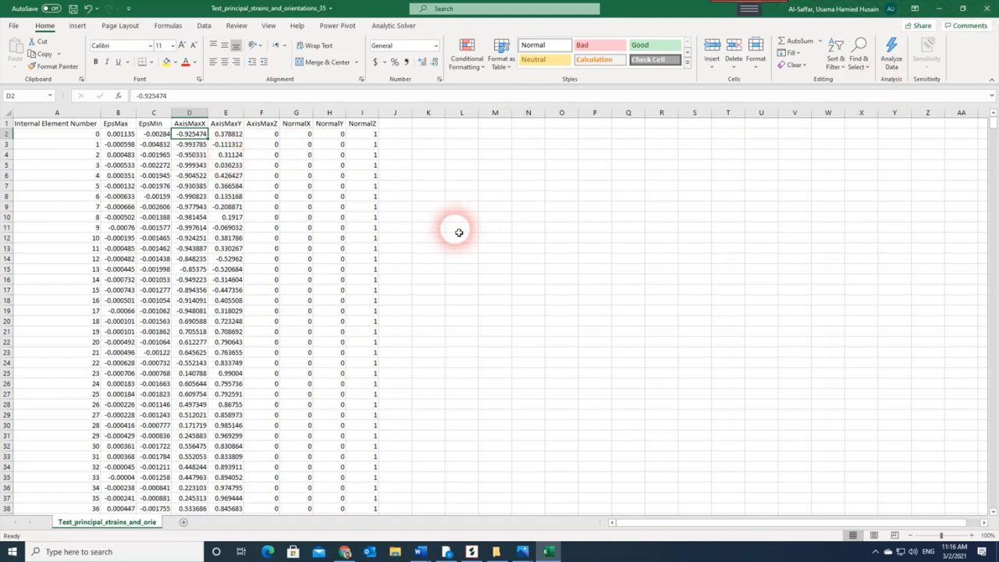
pyautogui.click(988, 9)
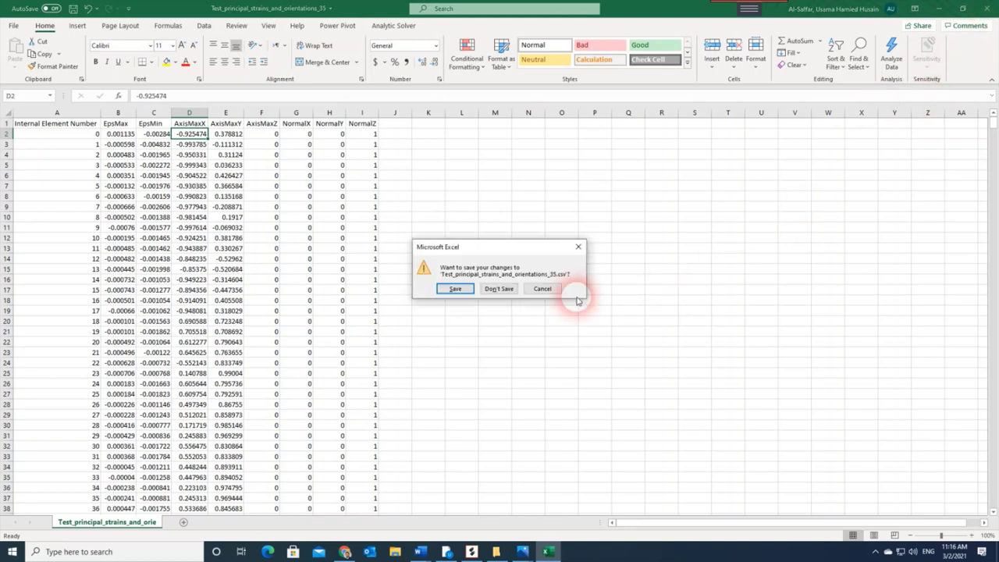
pyautogui.click(500, 289)
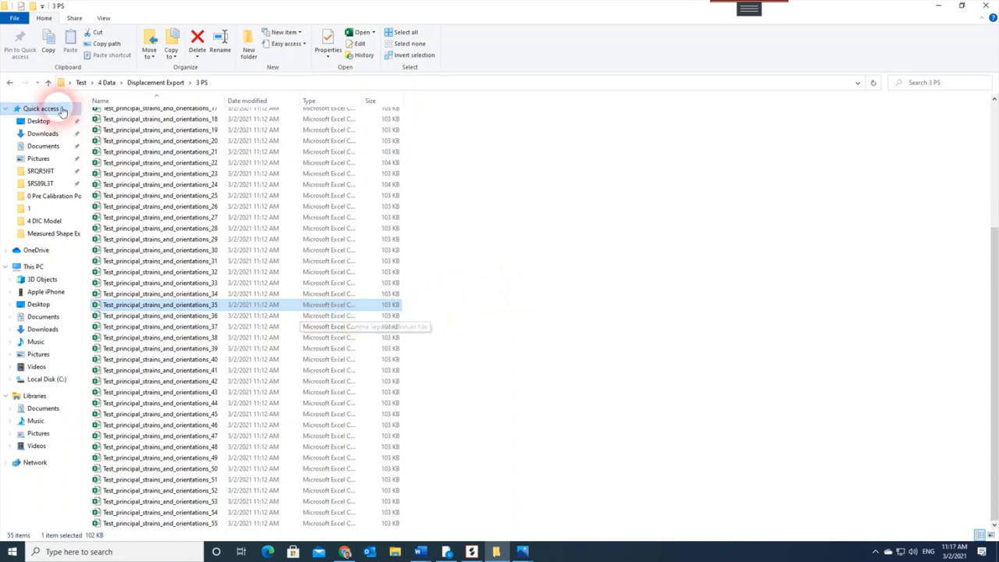
# Step: Open Test_residuals_5 from 4 R, widen column A, and scroll through the element residuals
pyautogui.click(9, 82)
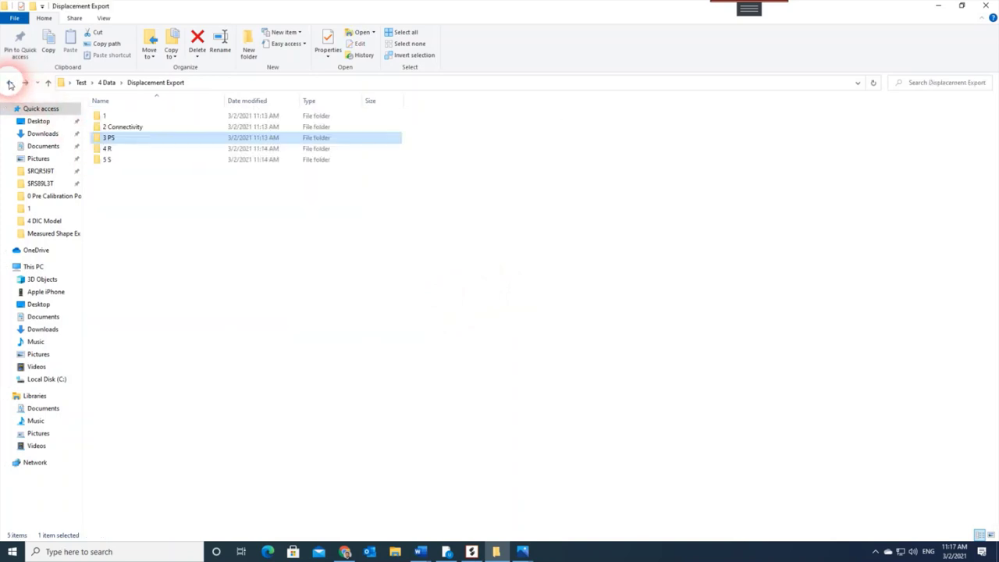
pyautogui.doubleClick(115, 150)
pyautogui.click(131, 160)
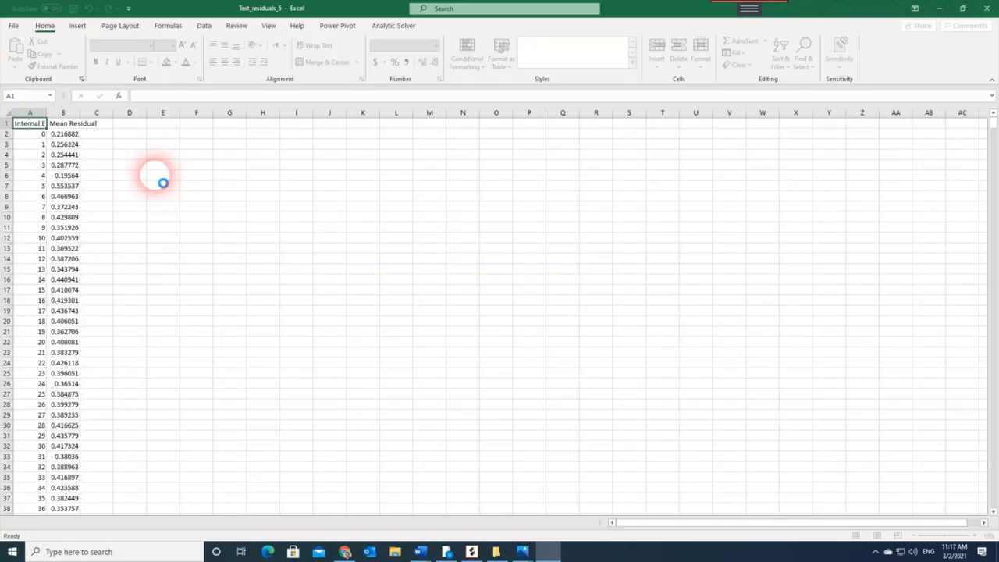
pyautogui.doubleClick(48, 116)
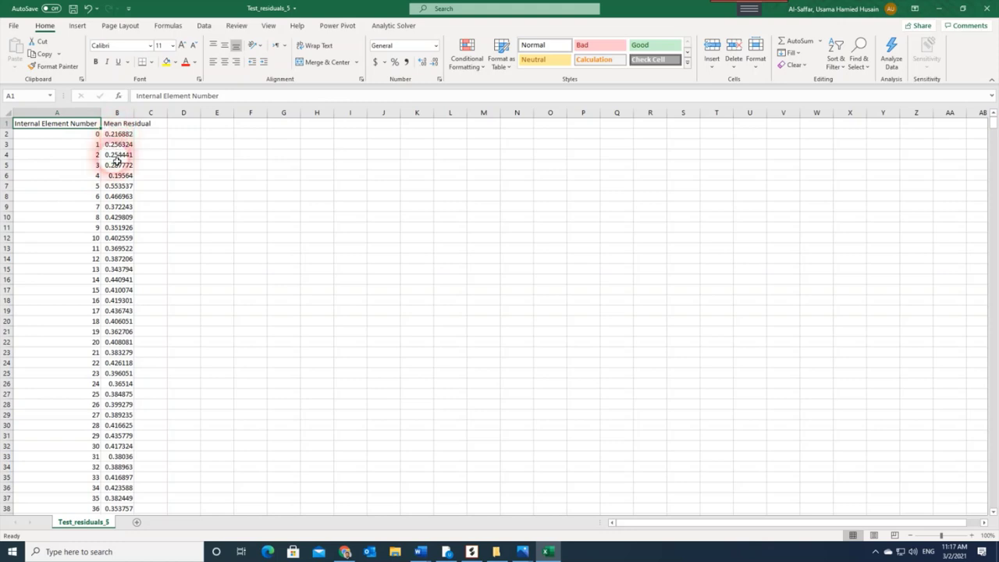
pyautogui.scroll(-1, 125, 239)
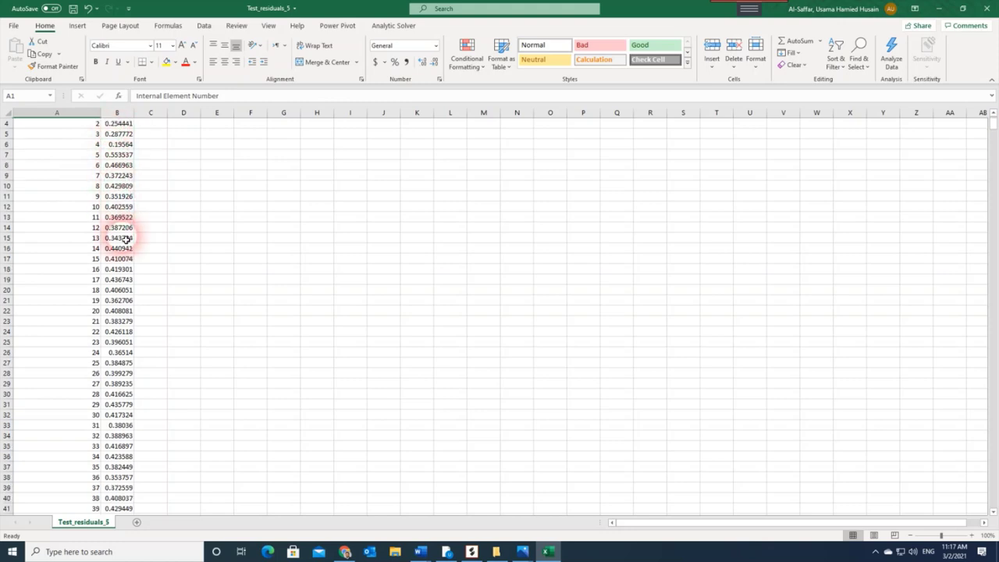
pyautogui.scroll(-20, 124, 239)
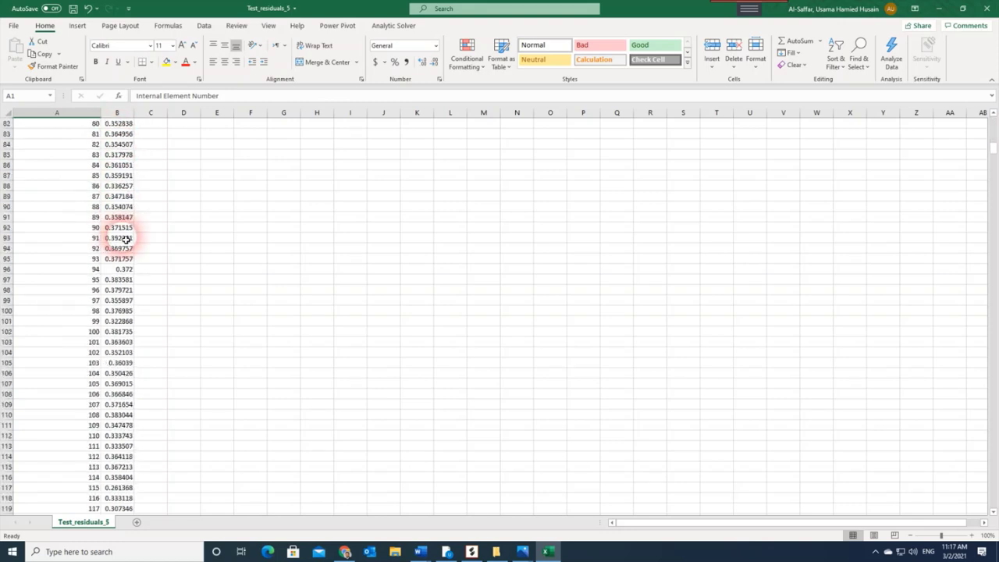
pyautogui.scroll(-5, 125, 239)
# Step: Close Test_residuals_5 without saving and open the 5 S folder
pyautogui.click(982, 9)
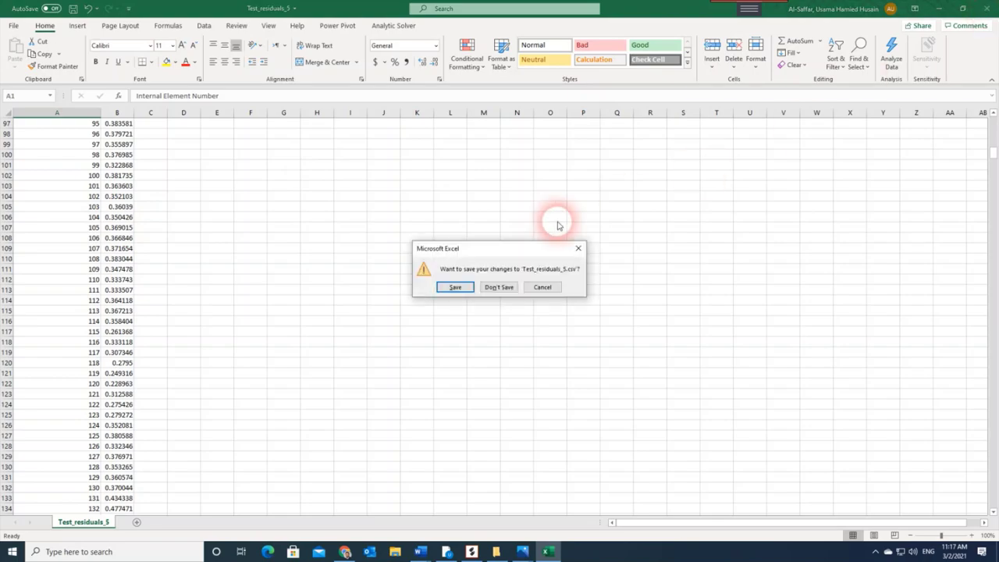
pyautogui.click(506, 292)
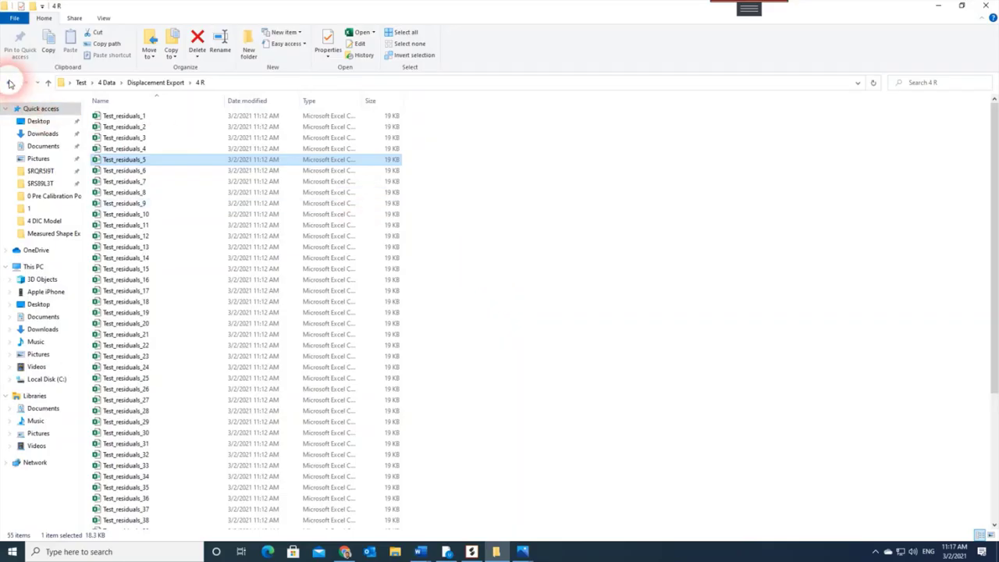
pyautogui.click(10, 83)
pyautogui.doubleClick(118, 156)
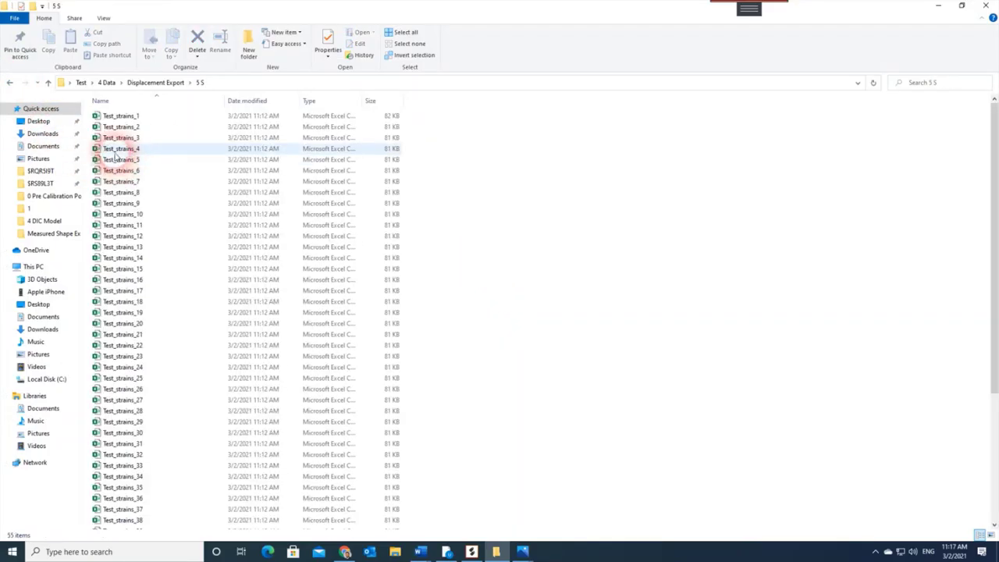
# Step: Open Test_strains_4 in Excel, widen column A to fit its header, and close without saving
pyautogui.doubleClick(117, 150)
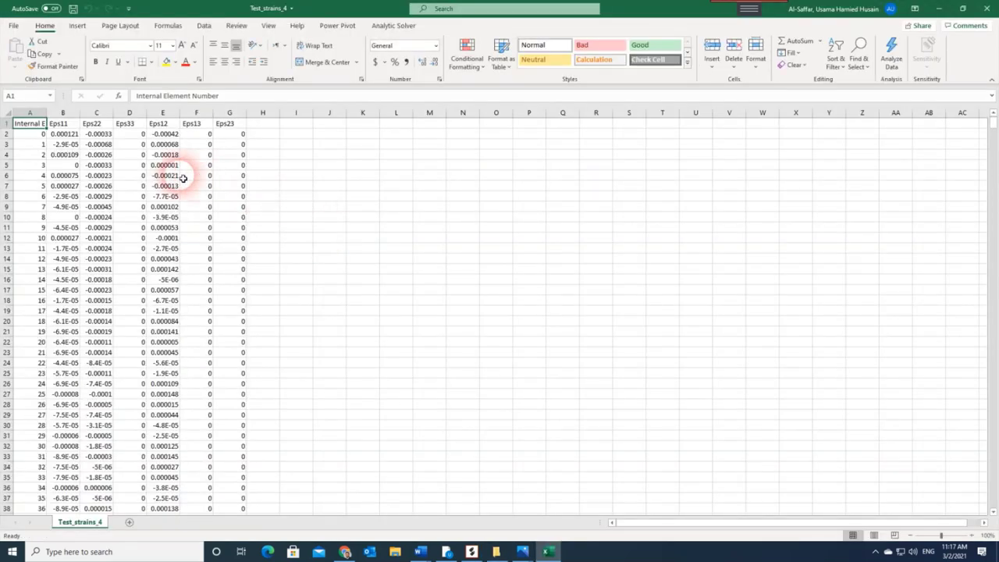
pyautogui.doubleClick(47, 112)
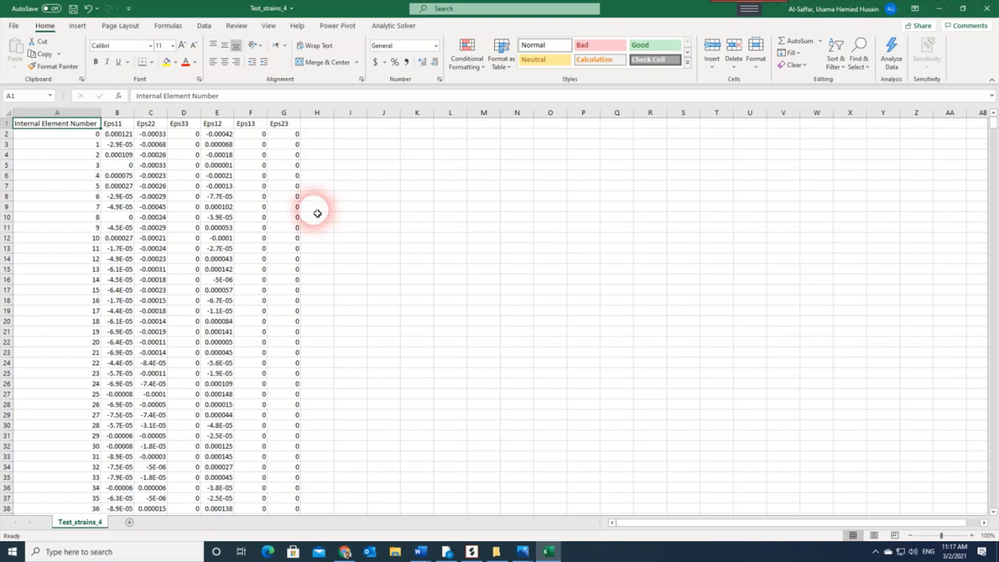
pyautogui.click(986, 9)
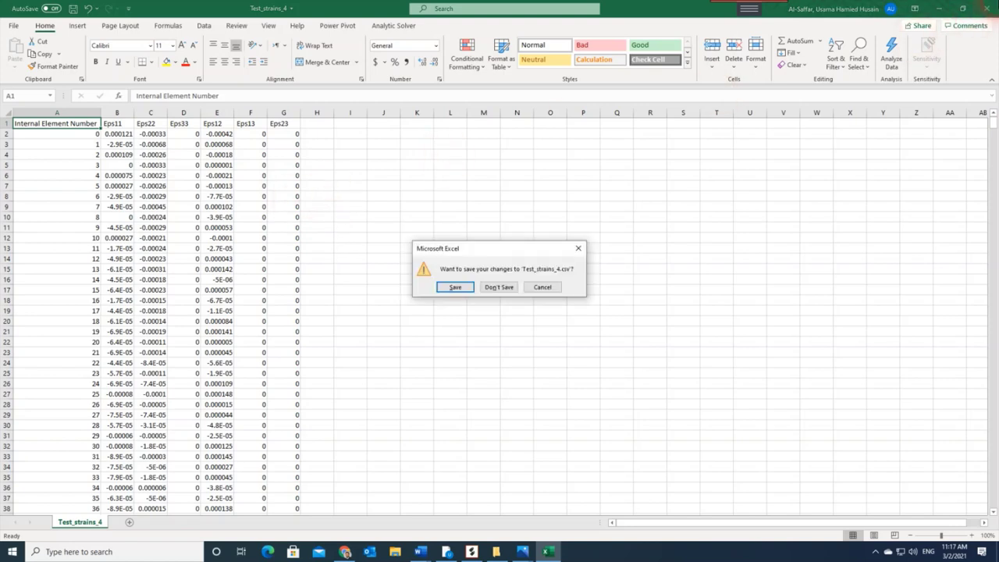
pyautogui.click(498, 287)
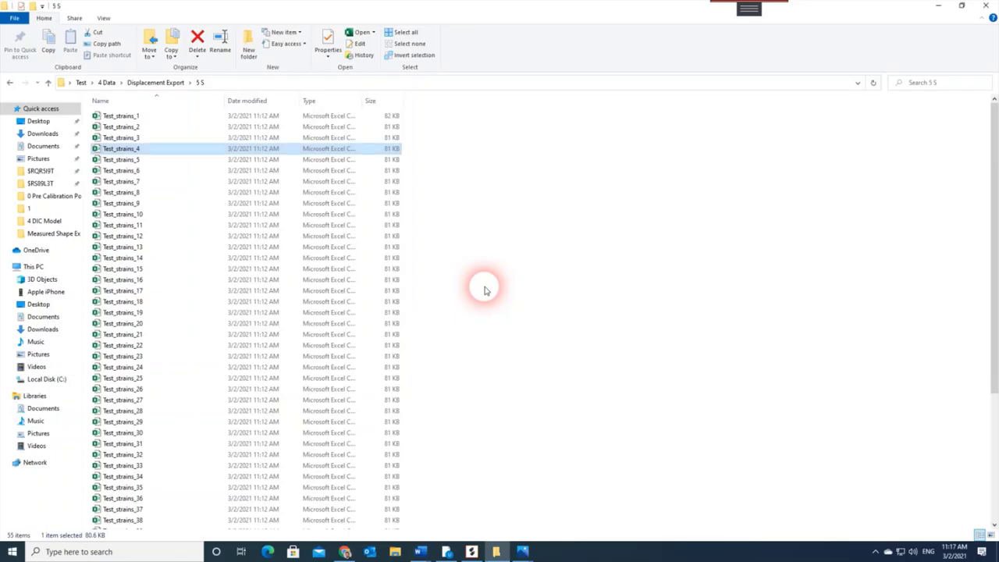
# Step: Go back to the Displacement Export folder and return to EikoTwin DIC's displacement results
pyautogui.click(10, 83)
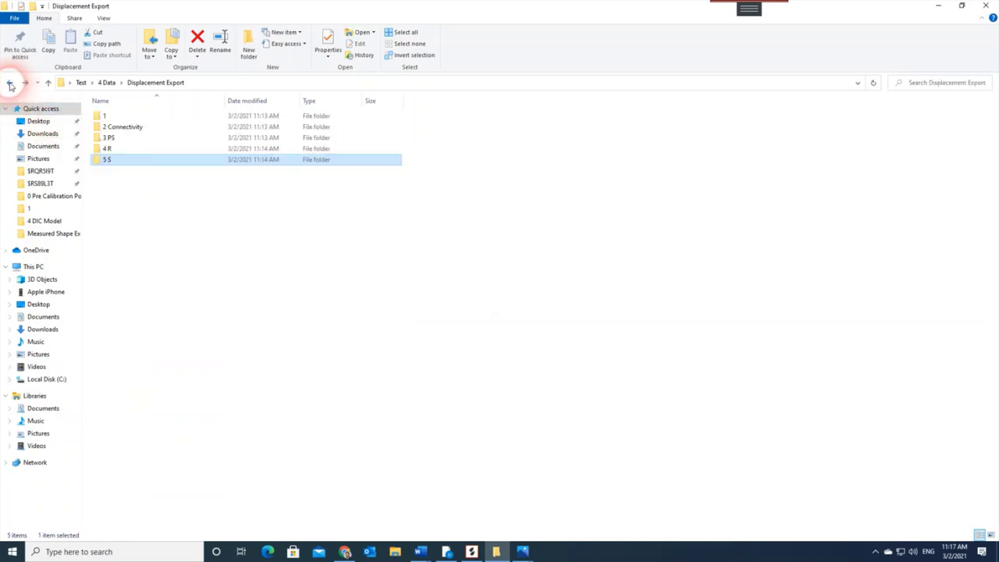
pyautogui.click(221, 219)
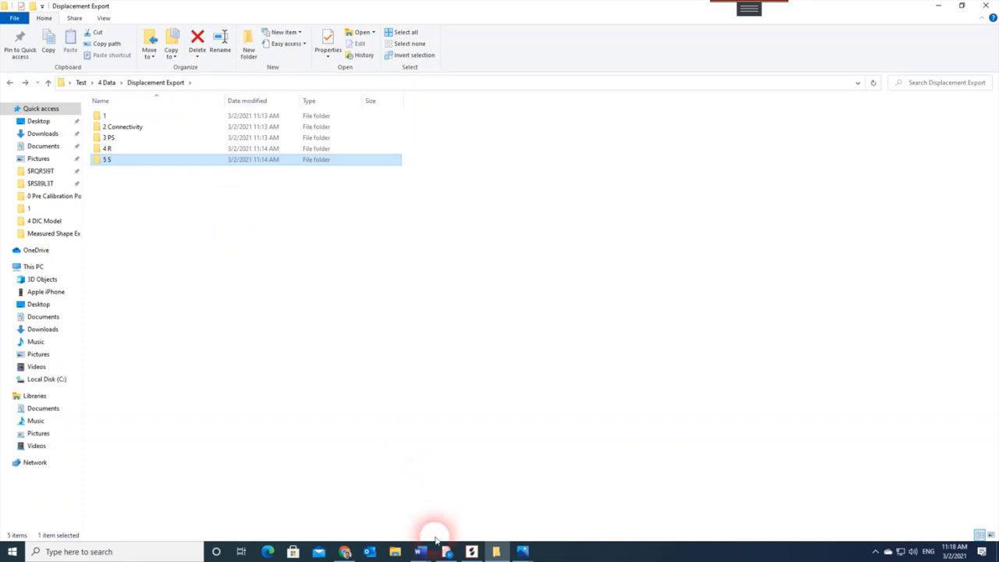
pyautogui.click(470, 551)
pyautogui.scroll(-4, 613, 273)
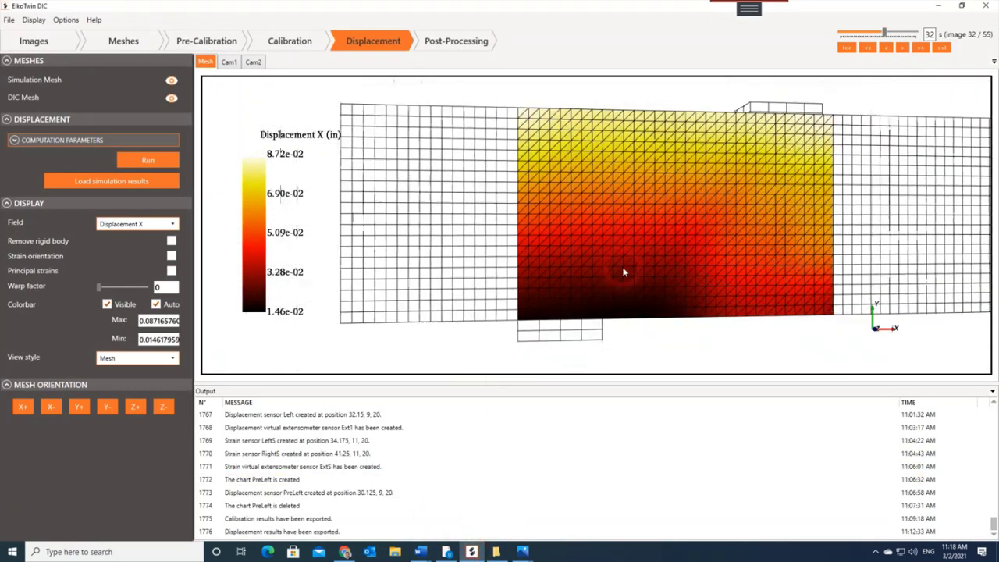
# Step: Rotate the mesh, then reset it to a straight-on Z+ front view
pyautogui.moveTo(643, 234); pyautogui.dragTo(565, 243)
pyautogui.click(144, 401)
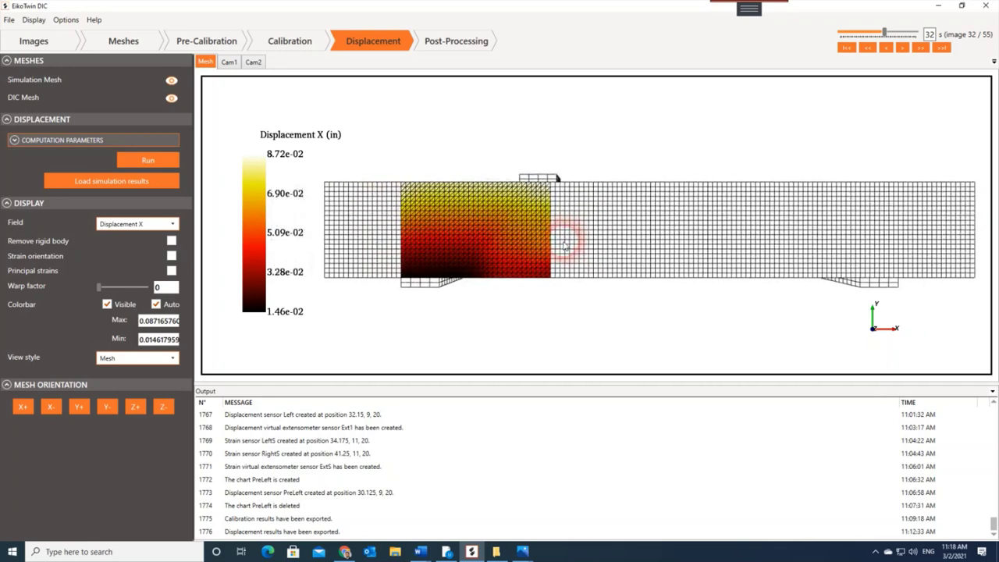
pyautogui.click(257, 323)
# Step: Display the Residual (%) field on the mesh and bring up the File > Export options
pyautogui.click(159, 220)
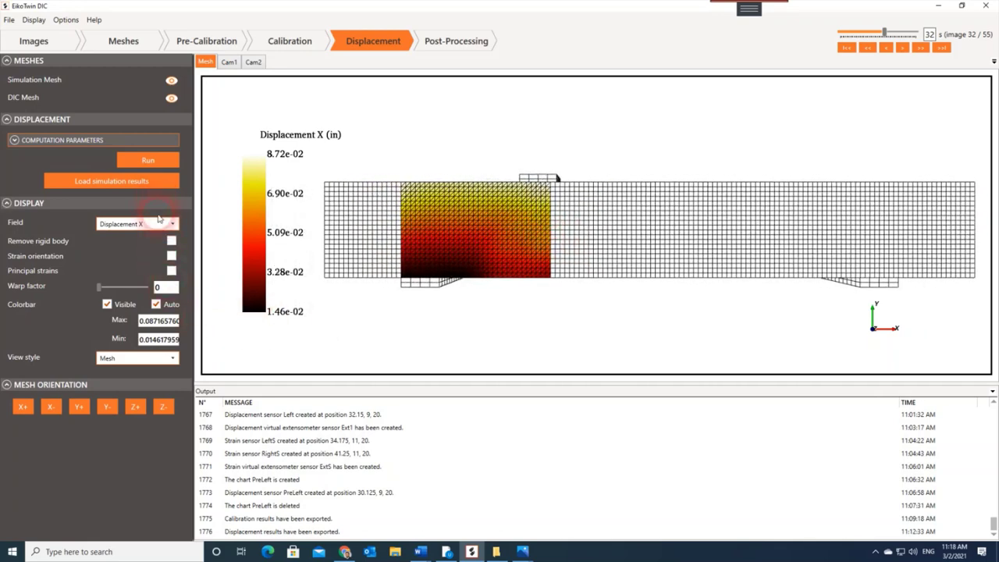
pyautogui.click(146, 308)
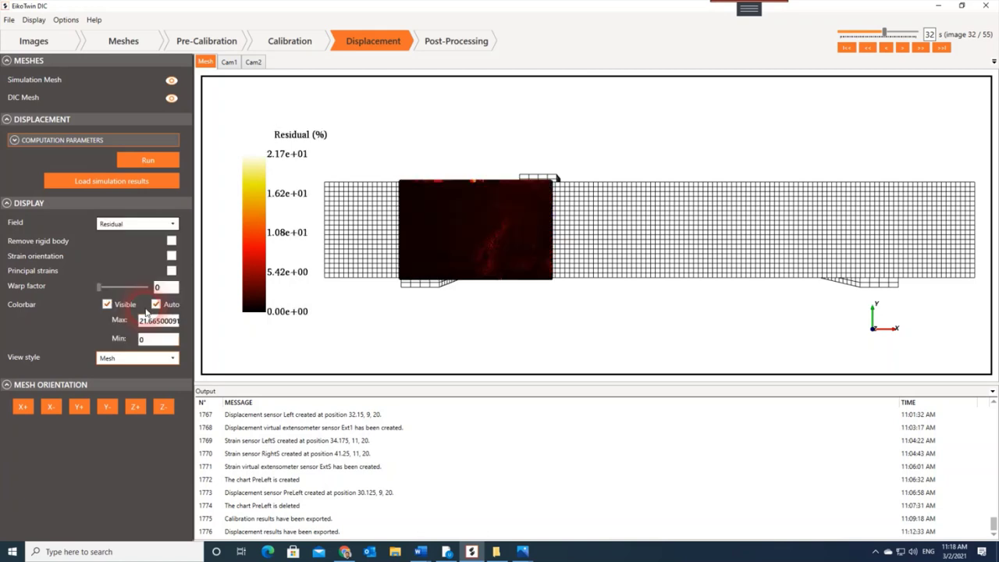
pyautogui.click(555, 242)
pyautogui.click(473, 245)
pyautogui.click(372, 218)
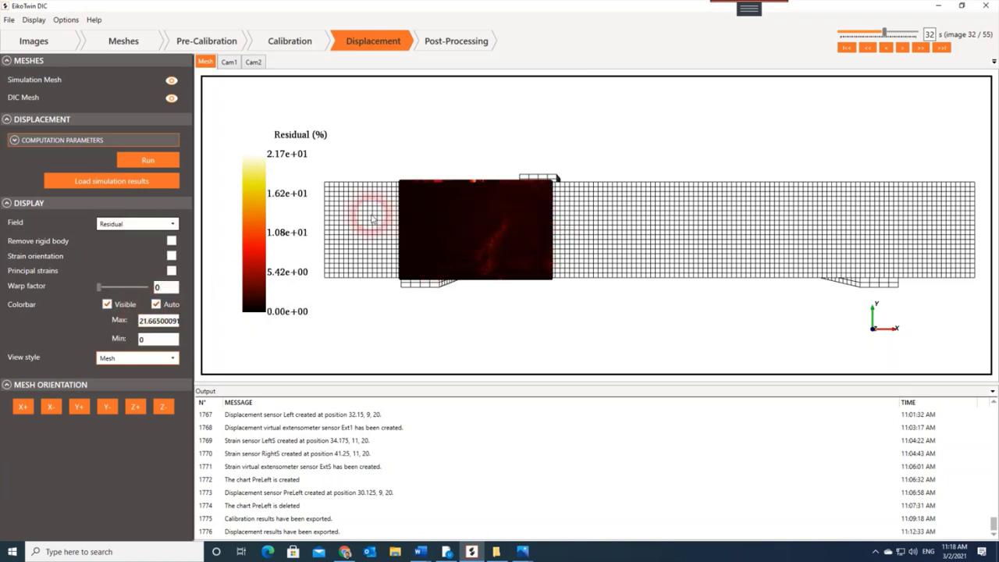
pyautogui.click(8, 20)
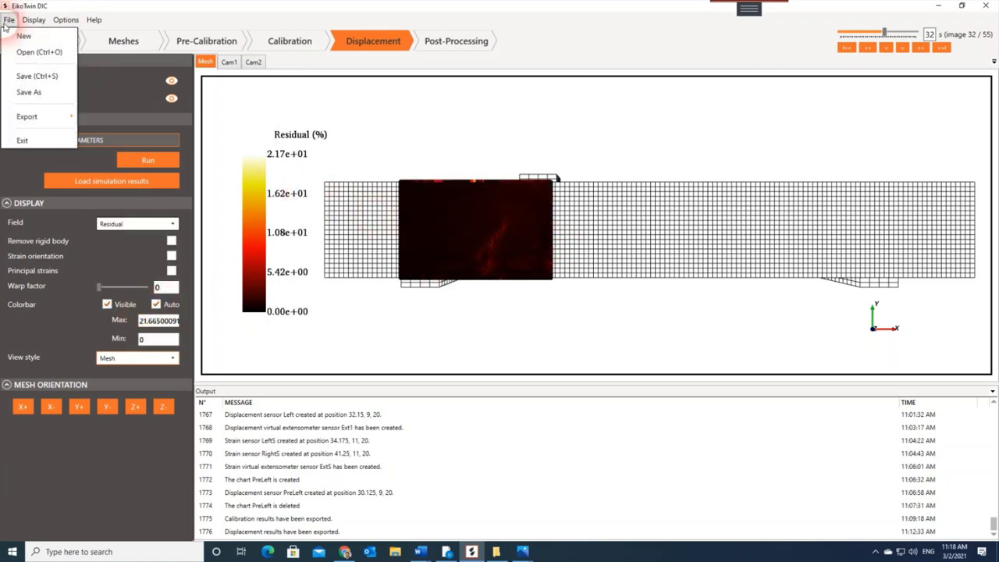
pyautogui.click(20, 116)
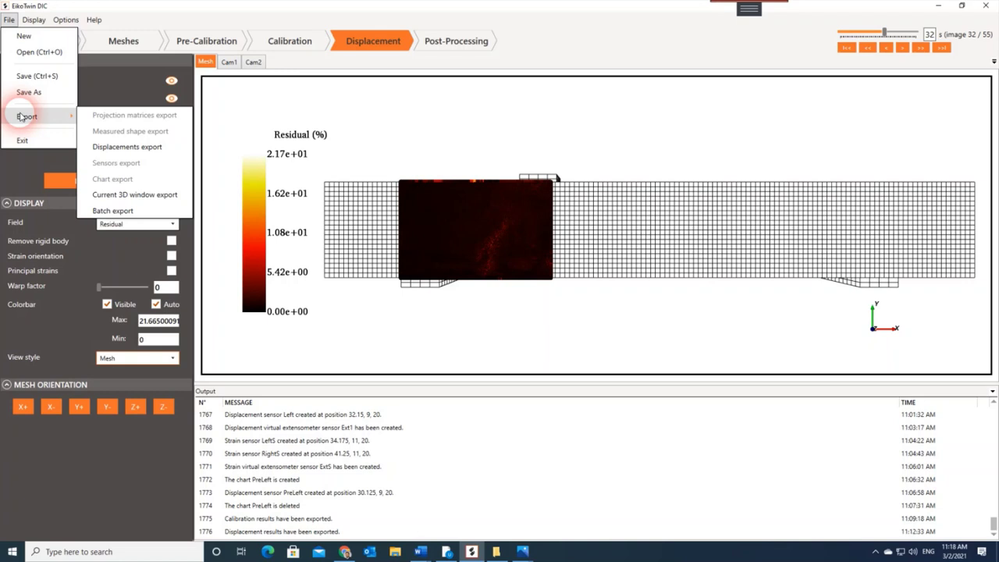
# Step: Export the current 3D view as Residual_32.png into a new '3D Picture' folder under 4 Data
pyautogui.click(122, 196)
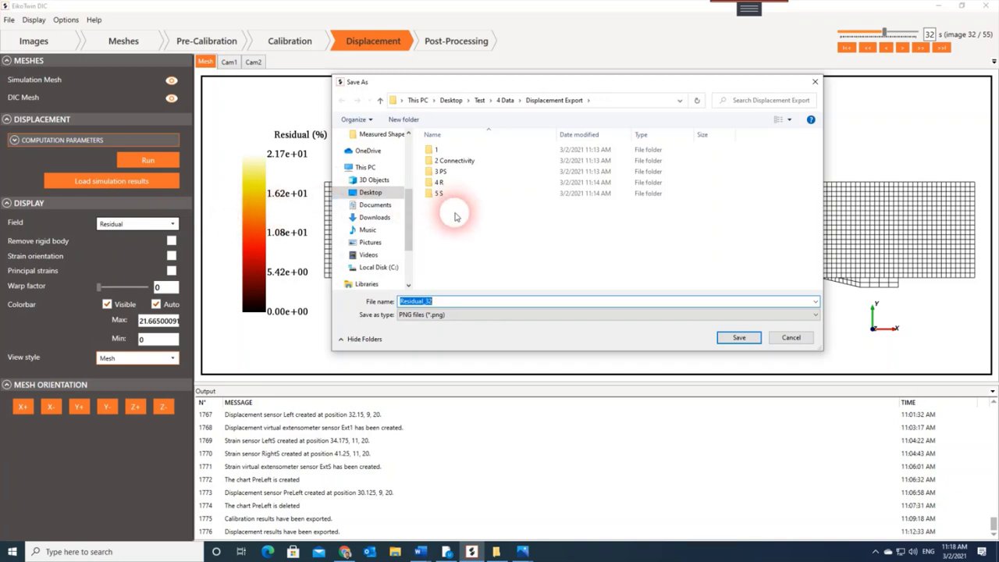
pyautogui.click(505, 101)
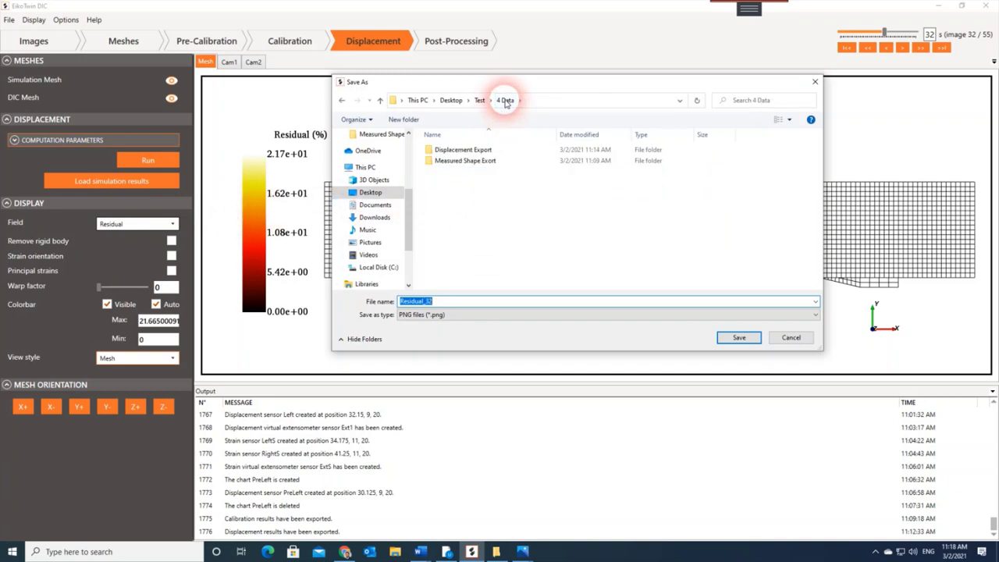
pyautogui.rightClick(450, 188)
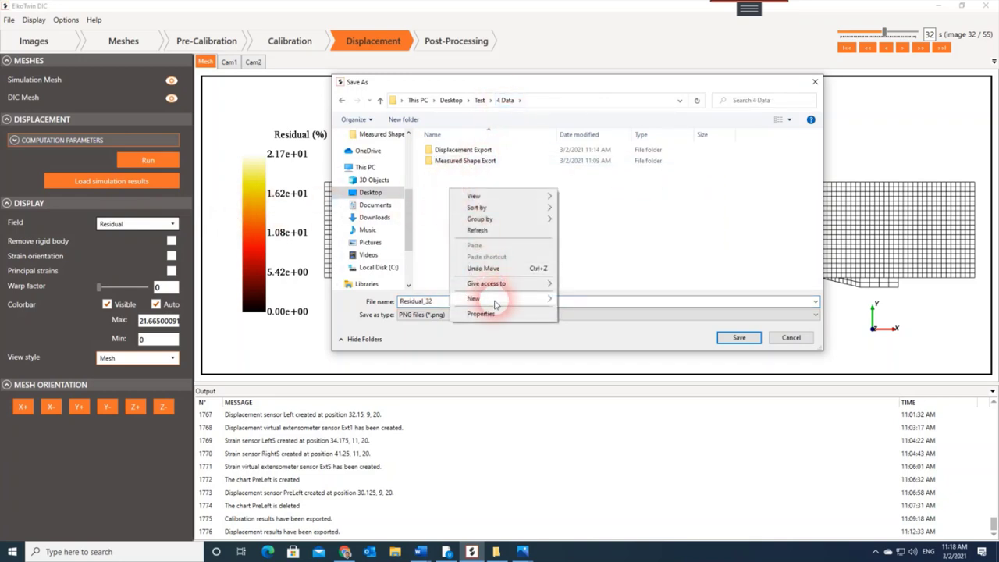
pyautogui.moveTo(494, 303)
pyautogui.click(575, 300)
pyautogui.write('3D Pict')
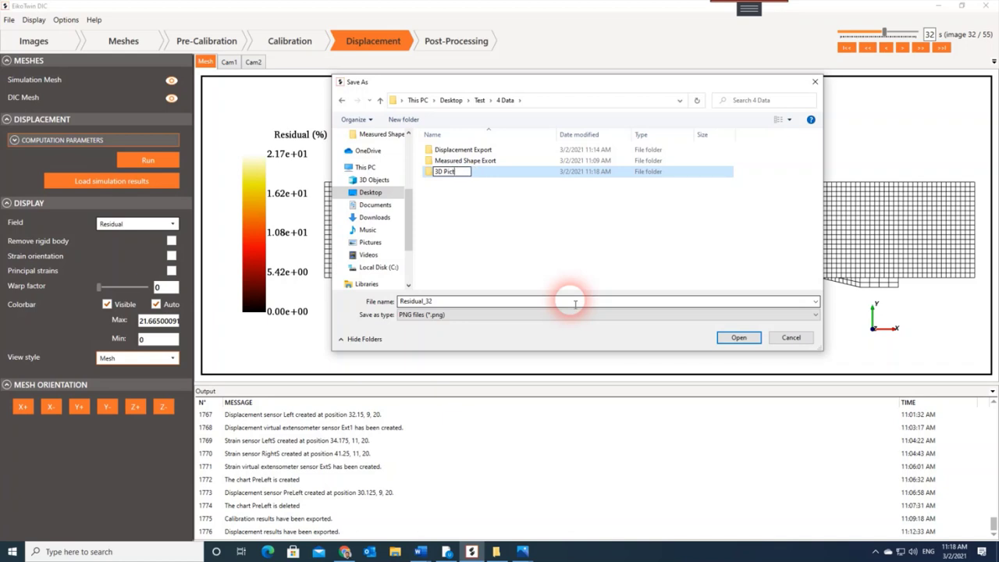
pyautogui.write('ure')
pyautogui.press('Return')
pyautogui.press('Return')
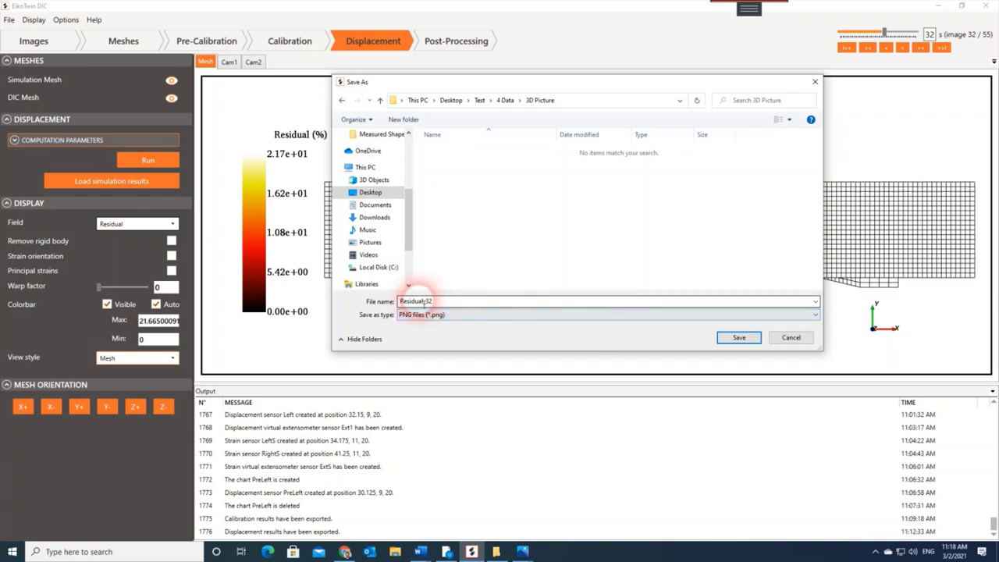
pyautogui.click(737, 338)
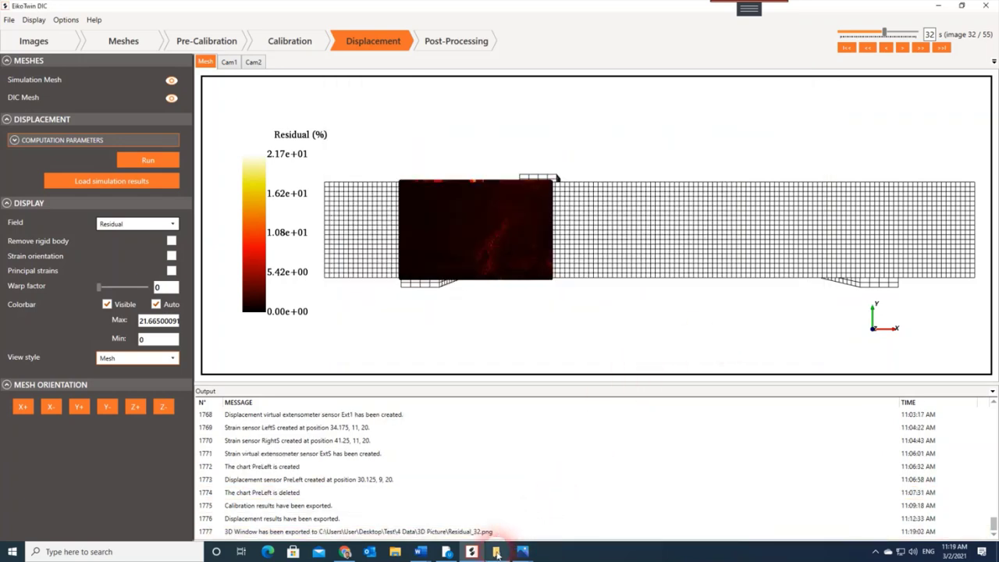
pyautogui.click(496, 552)
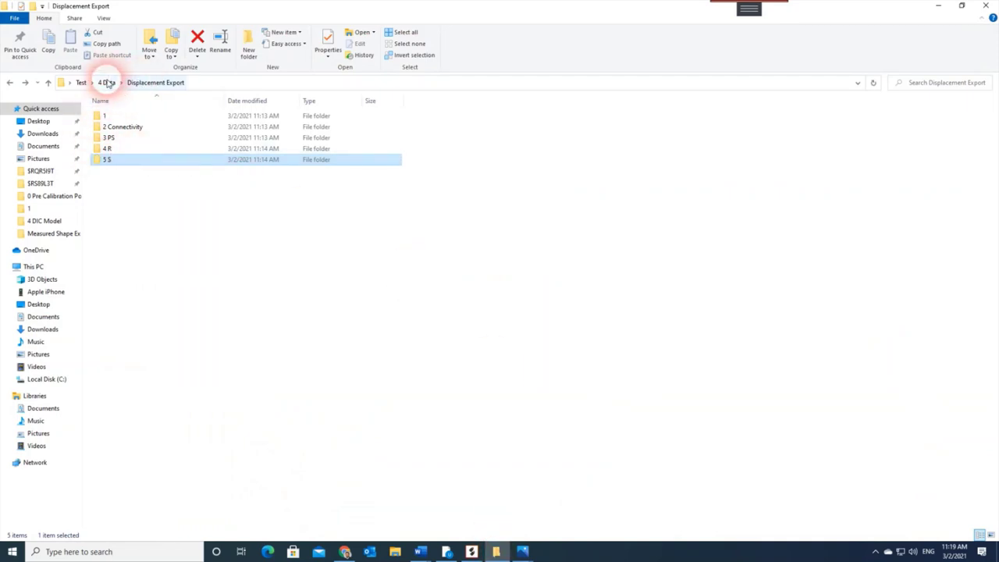
pyautogui.click(107, 82)
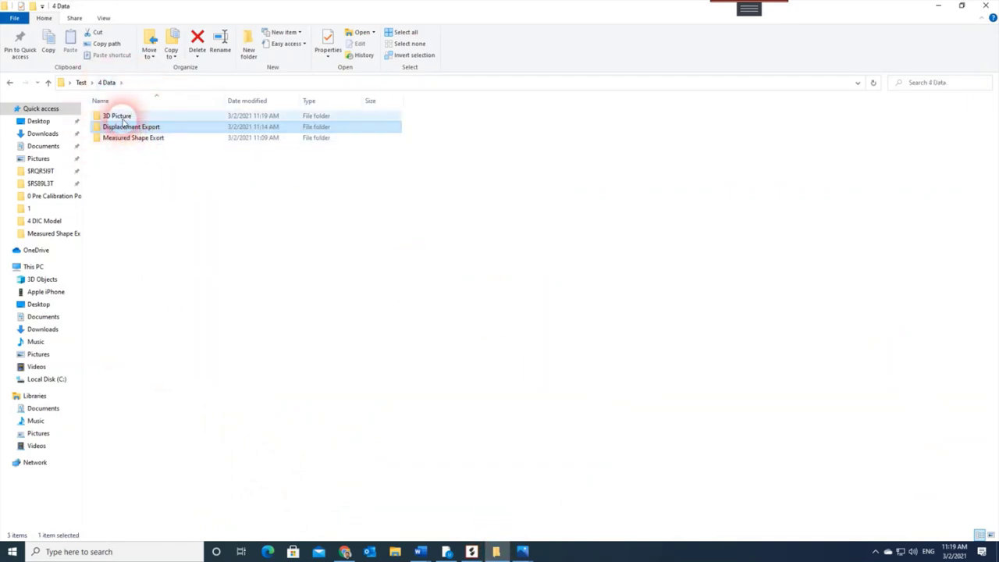
pyautogui.doubleClick(121, 115)
pyautogui.doubleClick(121, 121)
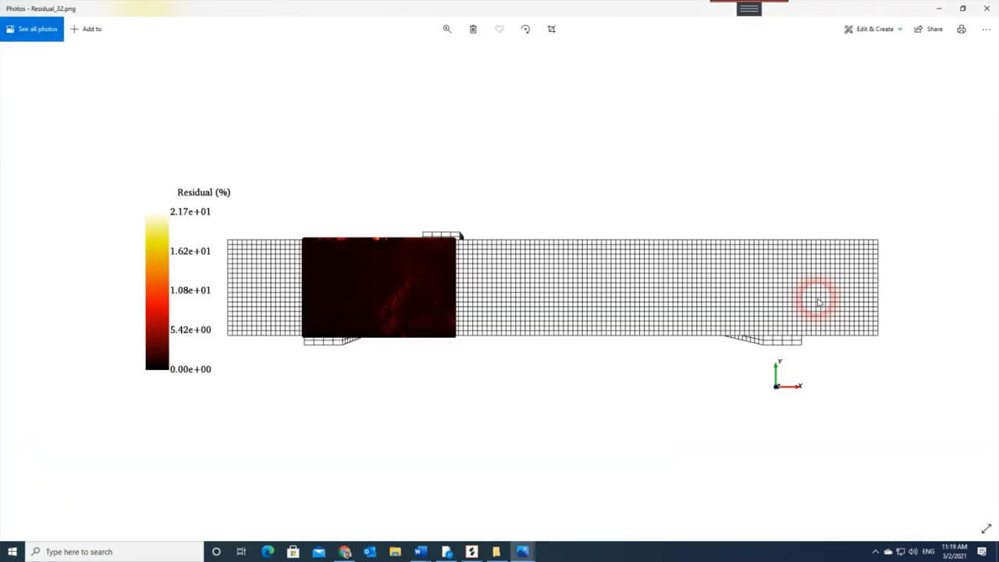
pyautogui.click(989, 11)
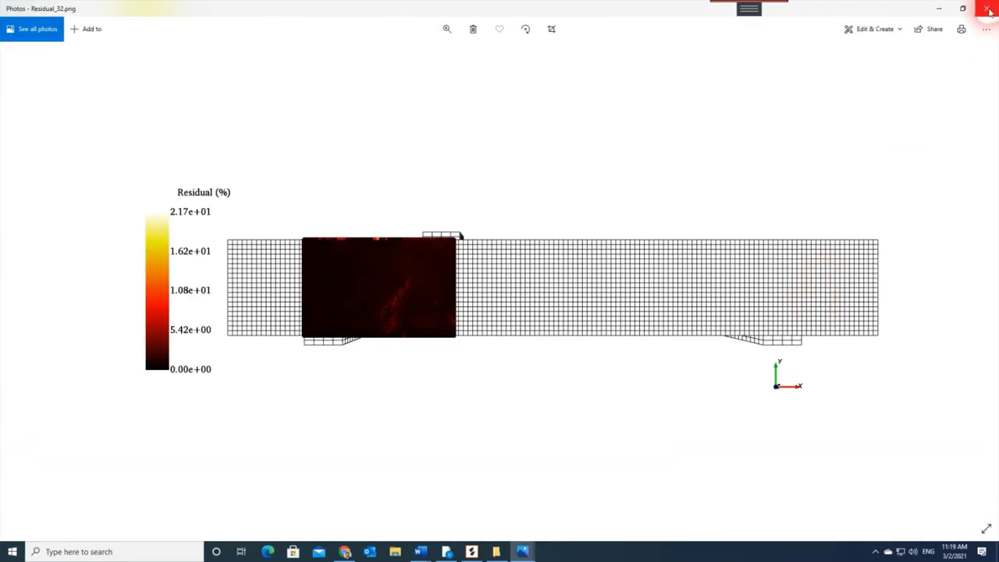
pyautogui.click(471, 551)
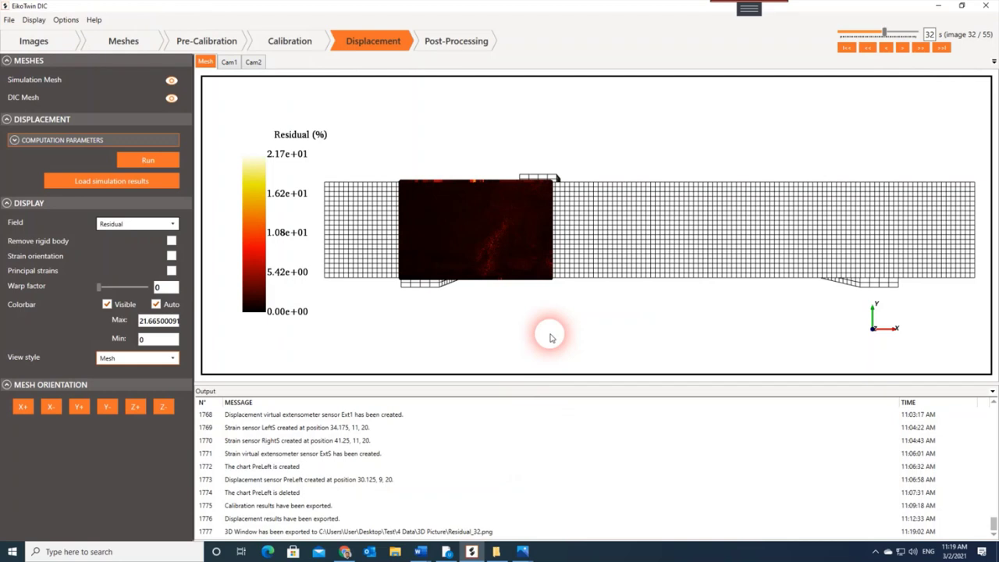
# Step: Set up a batch export of all images, entering an export name beginning 'Re'
pyautogui.click(7, 20)
pyautogui.moveTo(29, 116)
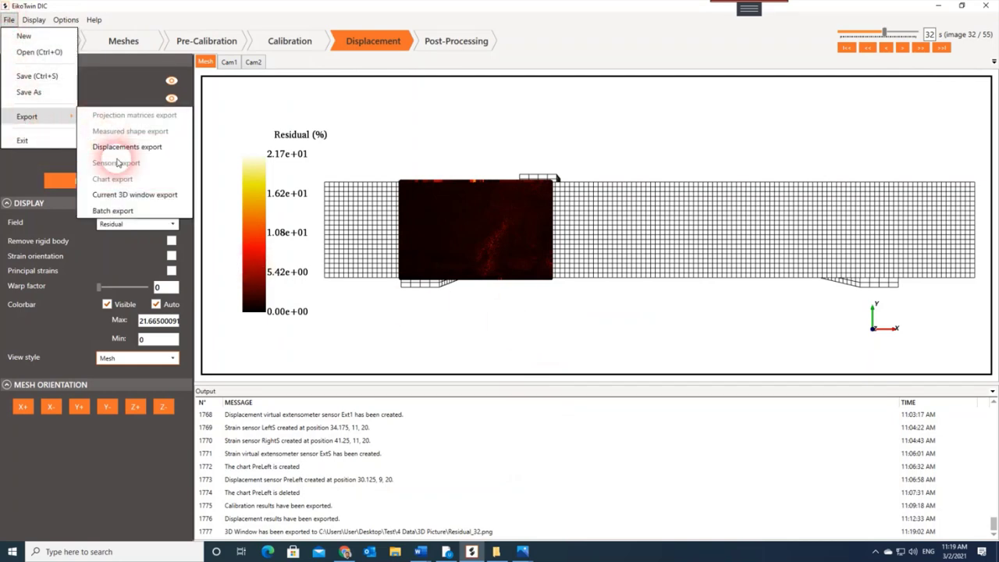
pyautogui.click(112, 211)
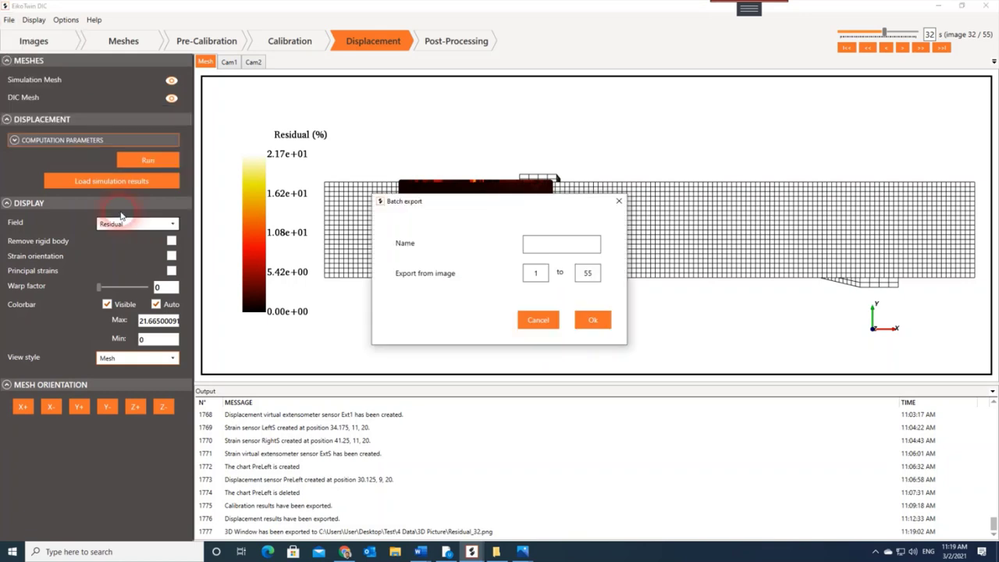
pyautogui.click(546, 246)
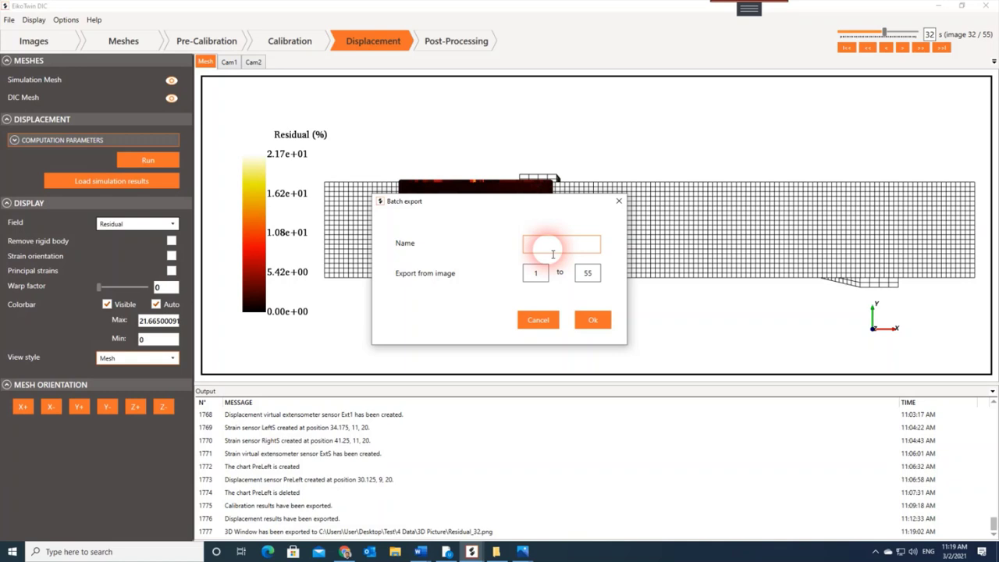
pyautogui.write('Resid')
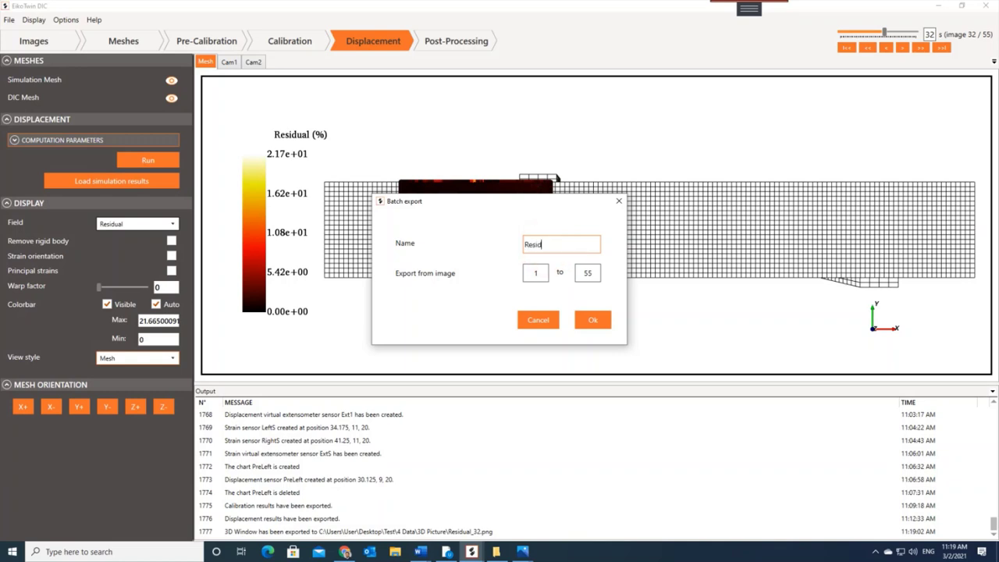
pyautogui.click(593, 320)
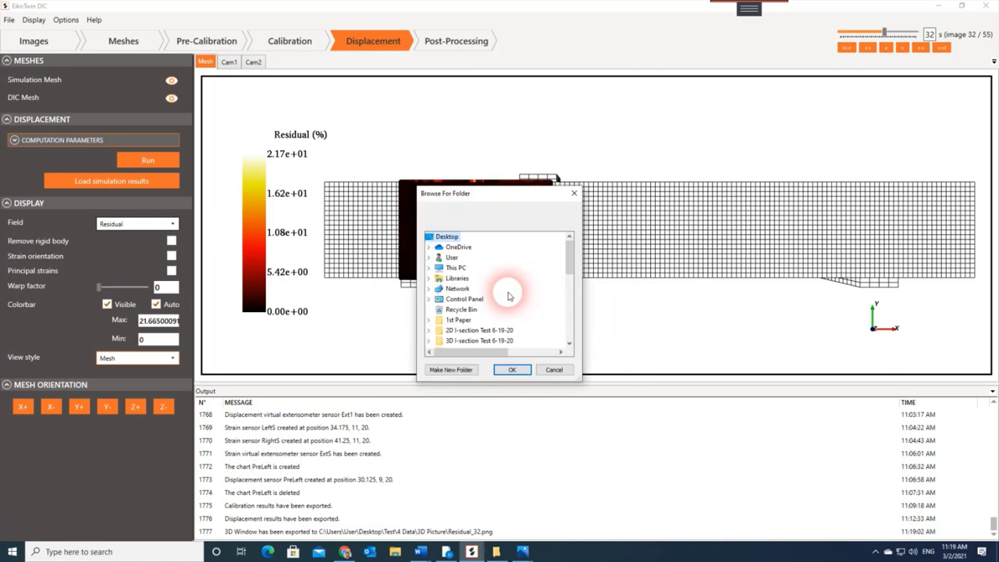
# Step: Choose Test > 4 Data as the batch destination and export the residual figures
pyautogui.scroll(-5, 508, 294)
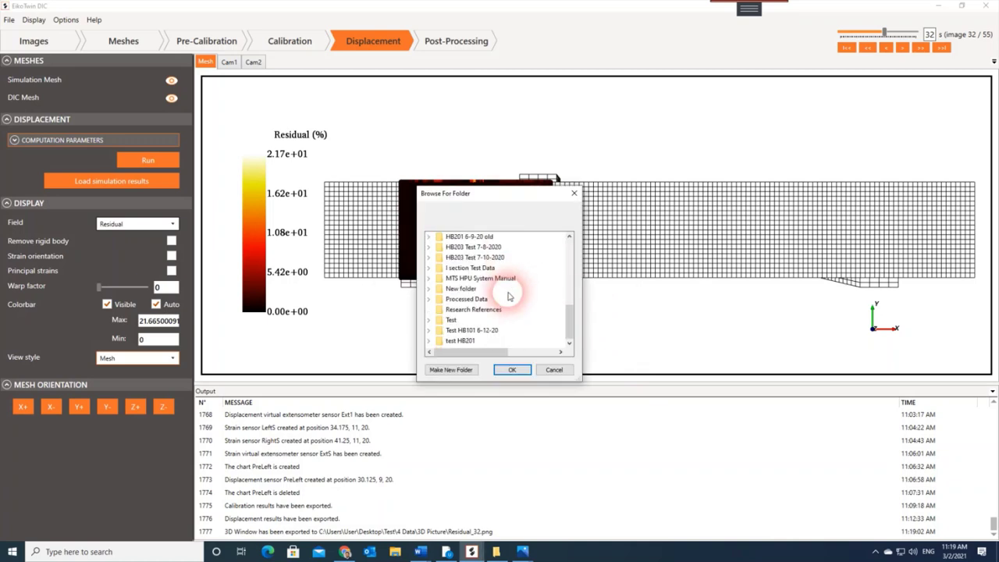
pyautogui.click(430, 321)
pyautogui.scroll(-1, 434, 325)
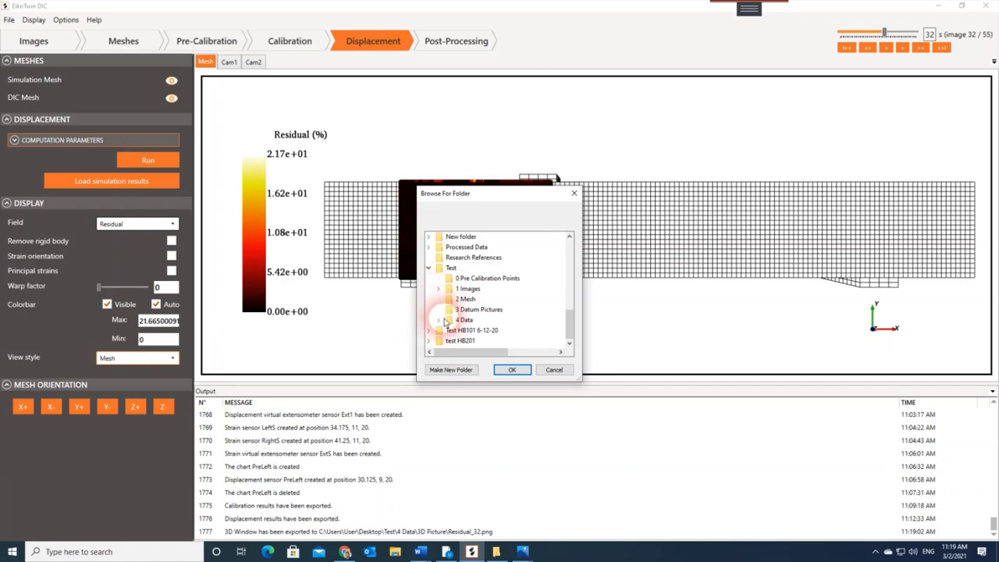
pyautogui.click(438, 320)
pyautogui.scroll(-1, 434, 316)
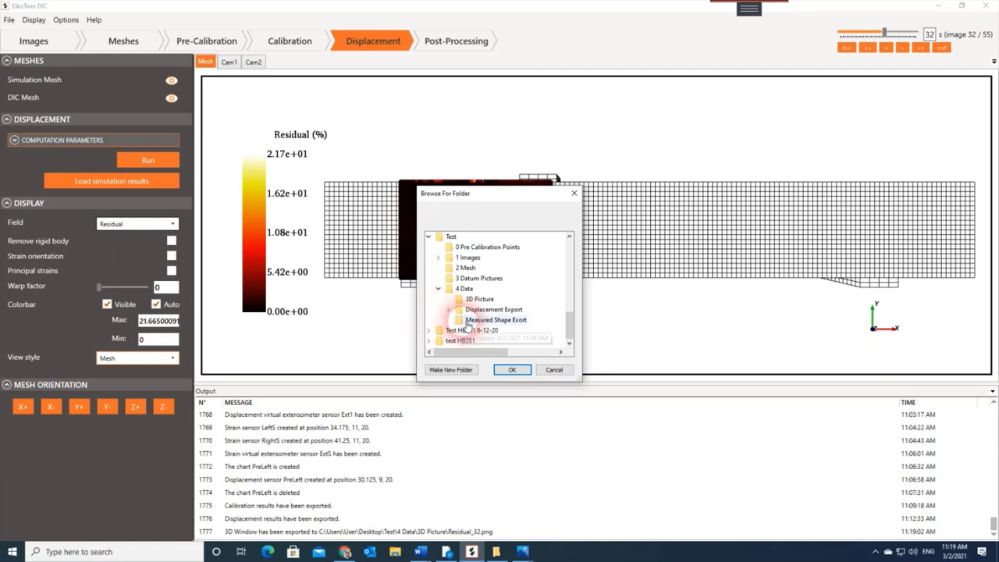
pyautogui.click(511, 370)
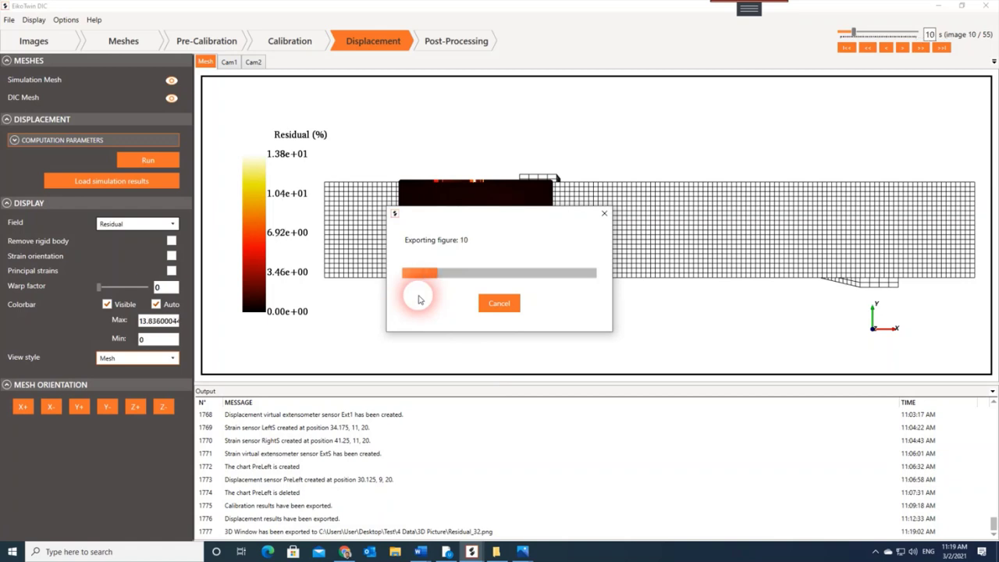
# Step: Browse File Explorer to 4 Data and open a residual image in Photos
pyautogui.click(496, 551)
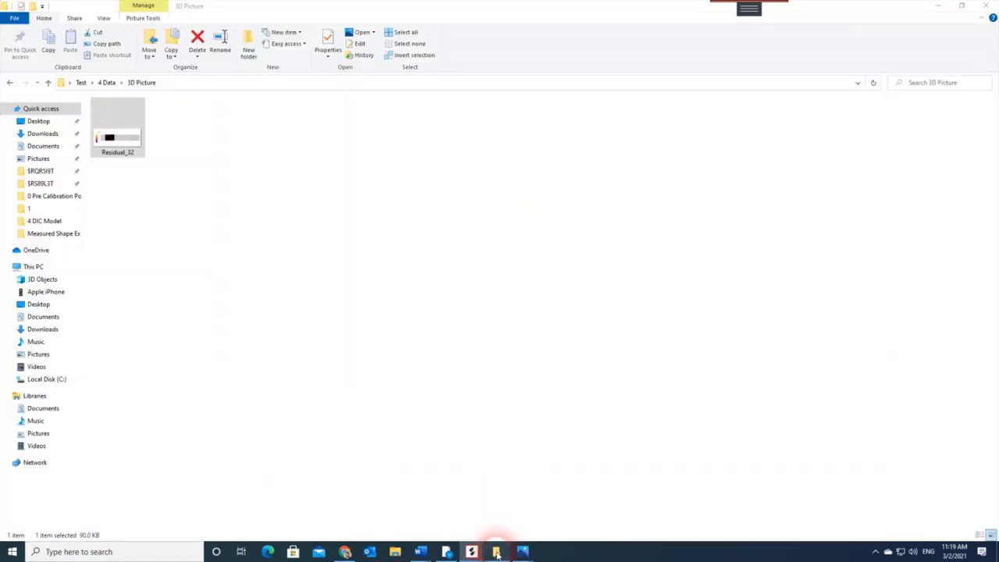
pyautogui.click(106, 83)
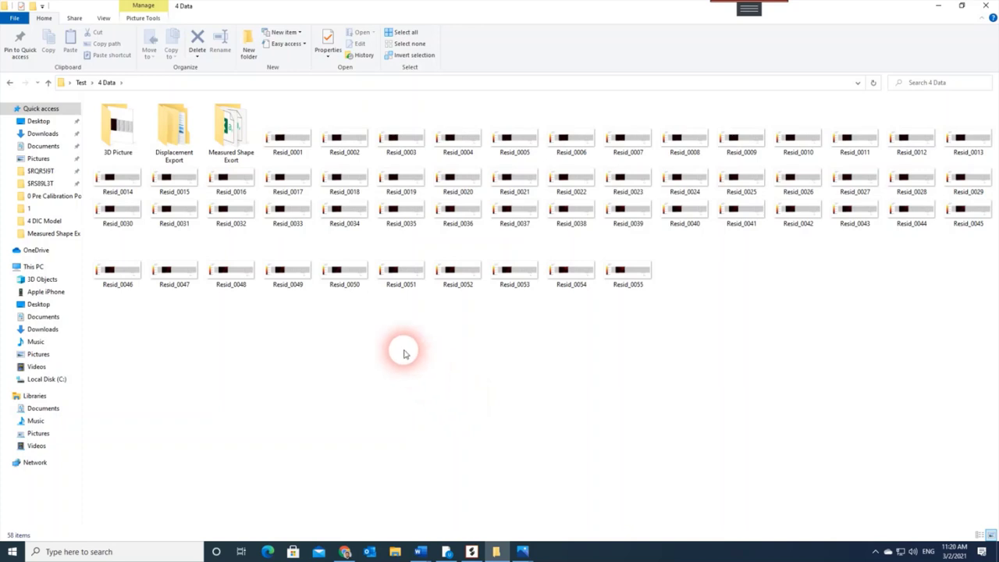
pyautogui.doubleClick(288, 139)
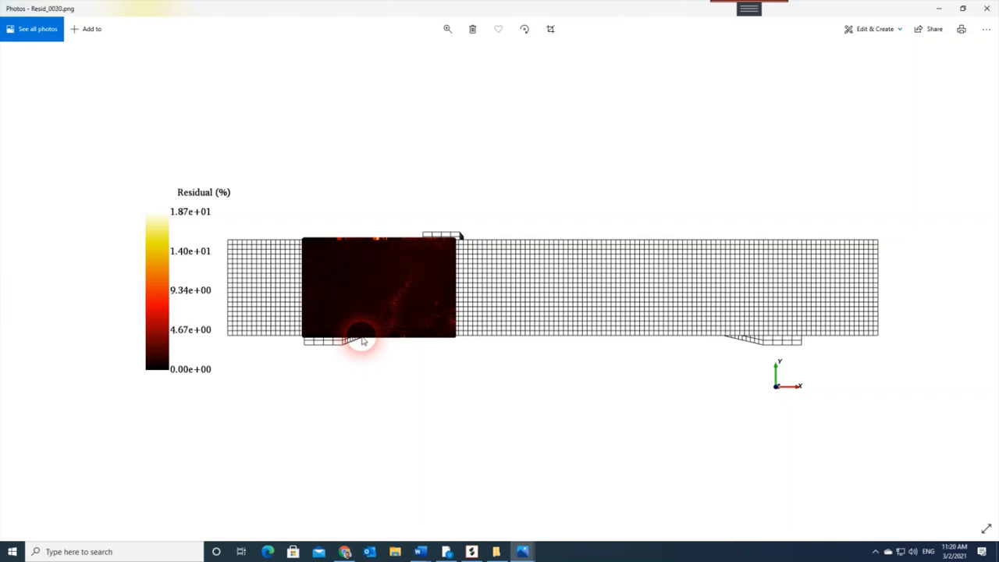
# Step: Step through the residual images up to Resid_0055, close Photos, and return to EikoTwin DIC
pyautogui.press('Right')
pyautogui.press('Right')
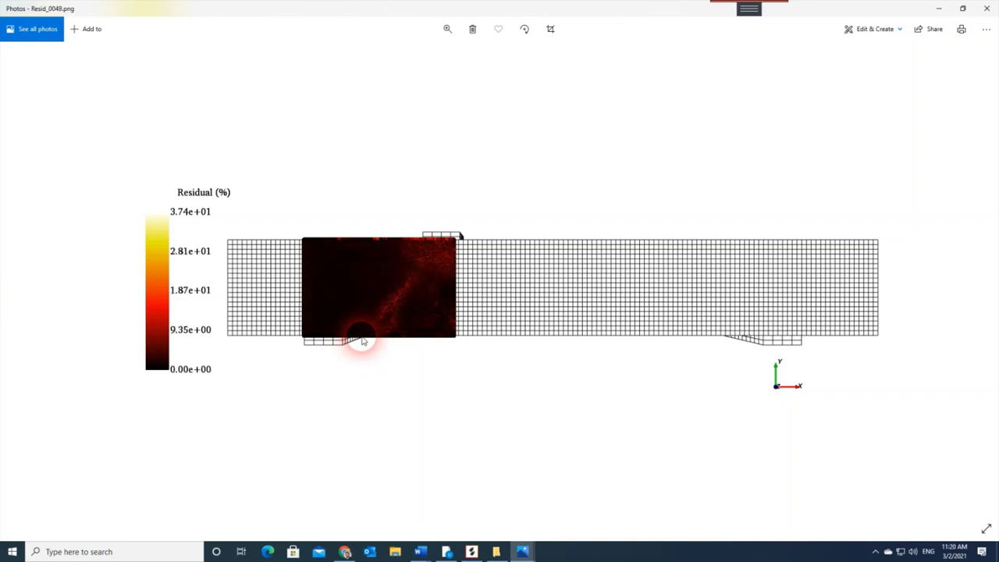
pyautogui.press('Right')
pyautogui.press('Right')
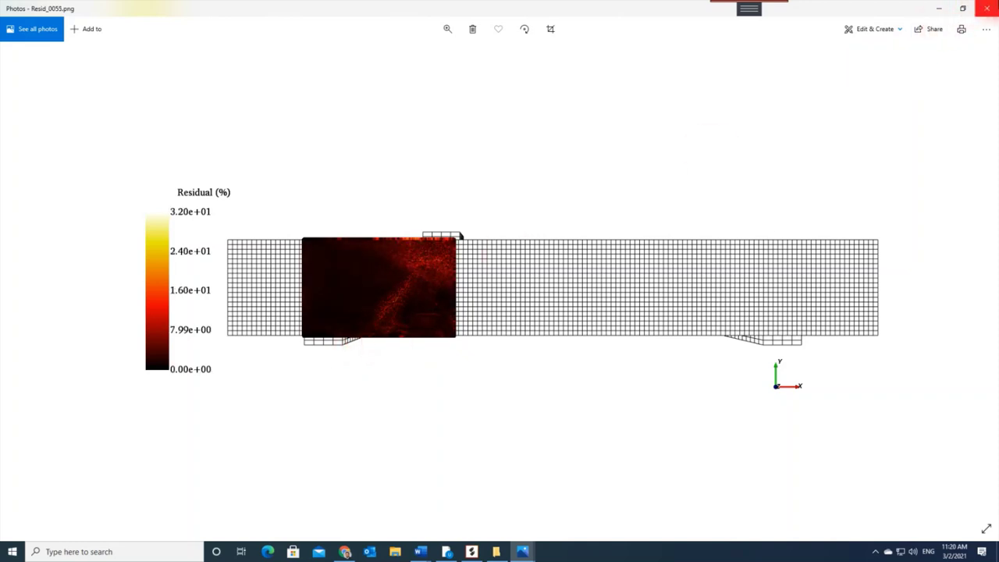
pyautogui.click(985, 8)
pyautogui.click(471, 551)
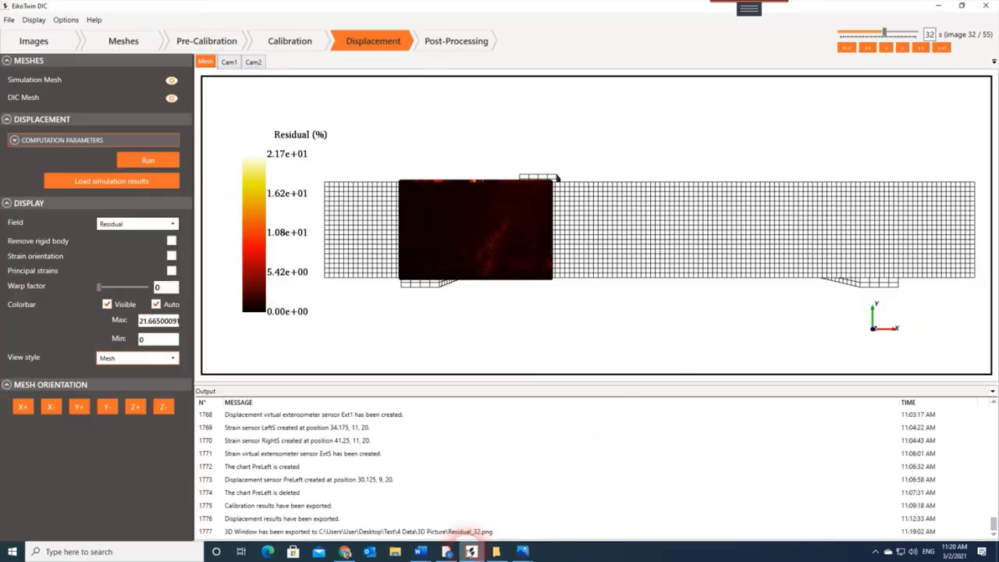
# Step: Switch to Post-Processing and save the Displacement chart as Displacement.png
pyautogui.click(443, 43)
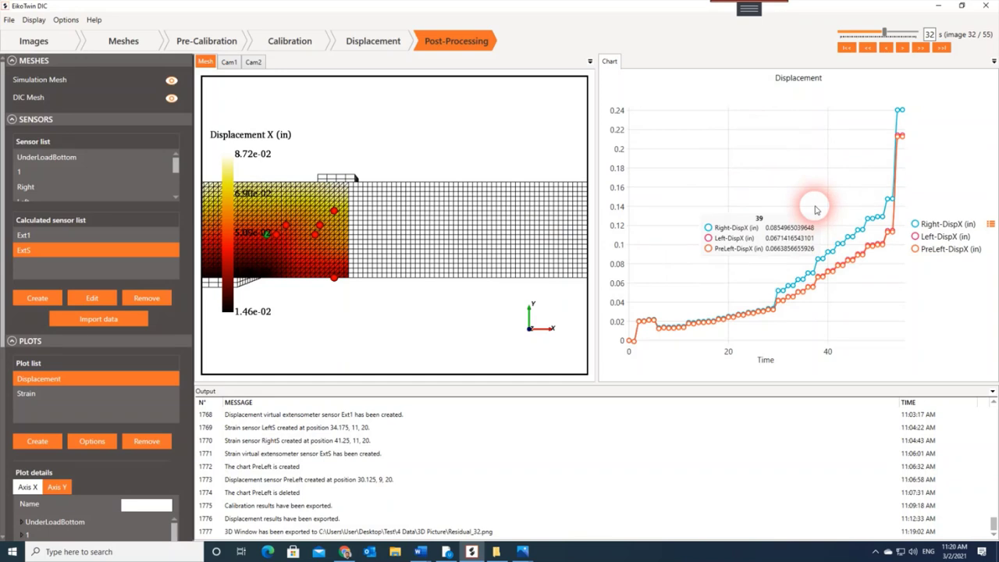
pyautogui.scroll(-4, 401, 223)
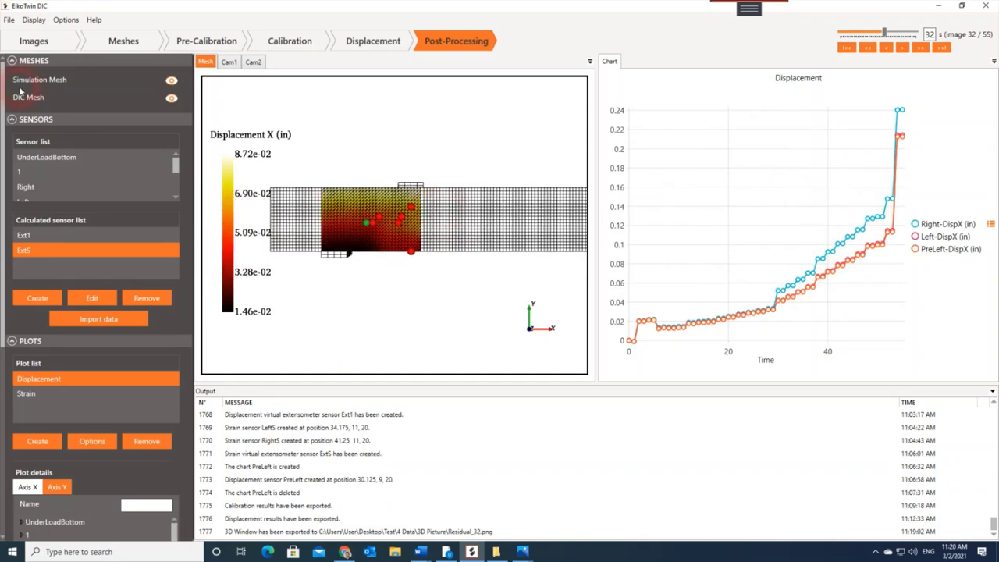
pyautogui.click(9, 19)
pyautogui.moveTo(39, 117)
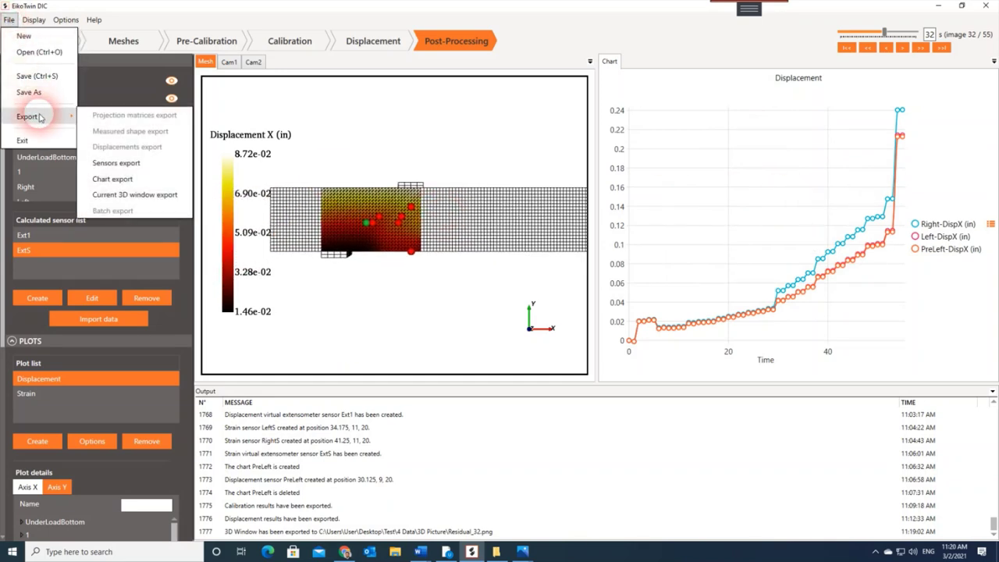
pyautogui.click(109, 179)
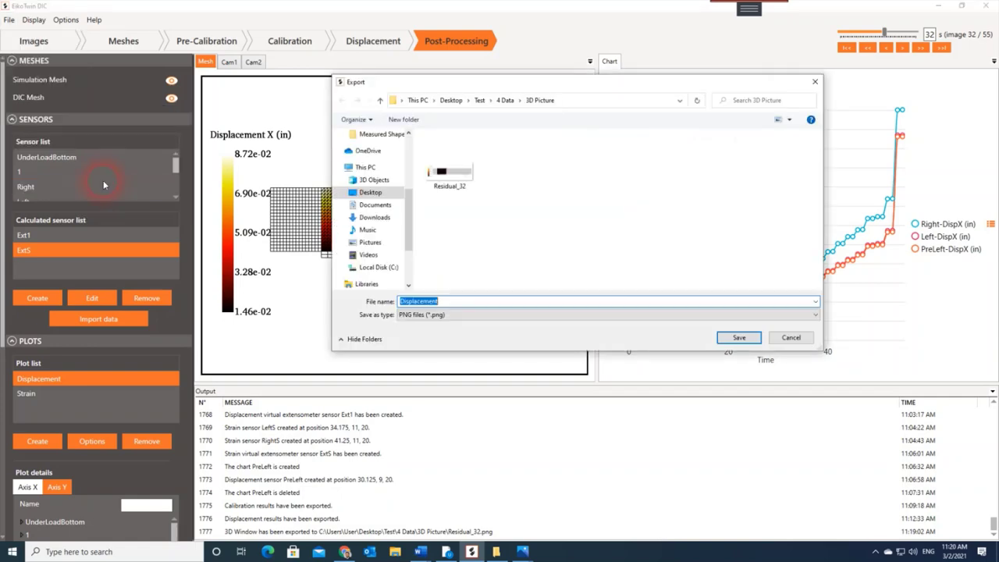
pyautogui.click(739, 339)
# Step: Check Displacement.png in the 3D Picture folder, then return to EikoTwin DIC
pyautogui.click(497, 551)
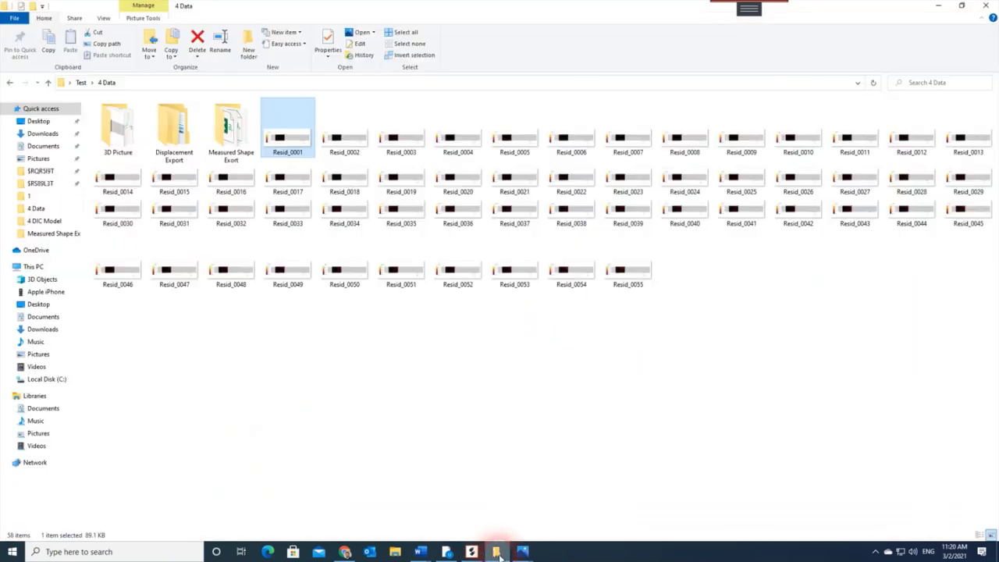
pyautogui.doubleClick(122, 130)
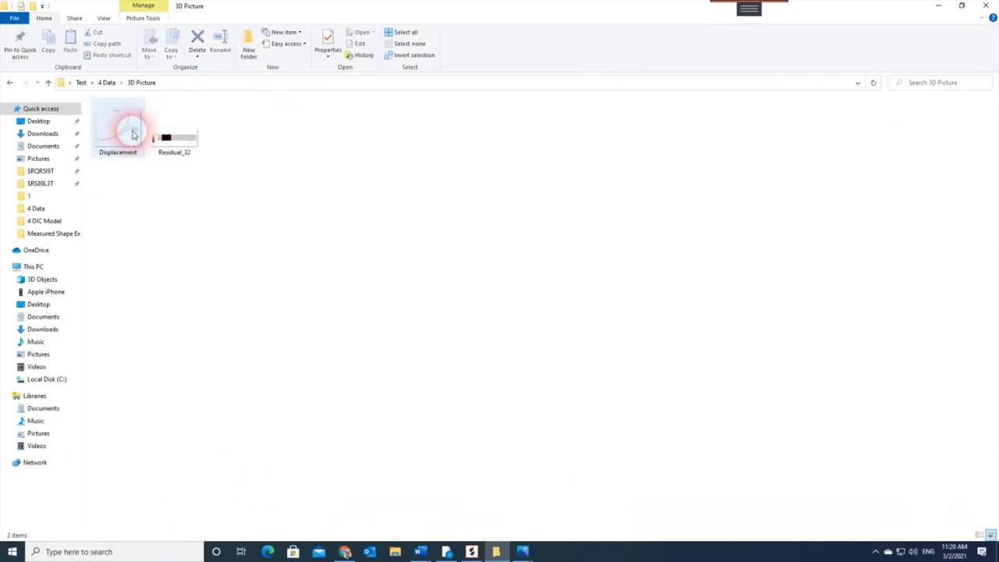
pyautogui.doubleClick(122, 129)
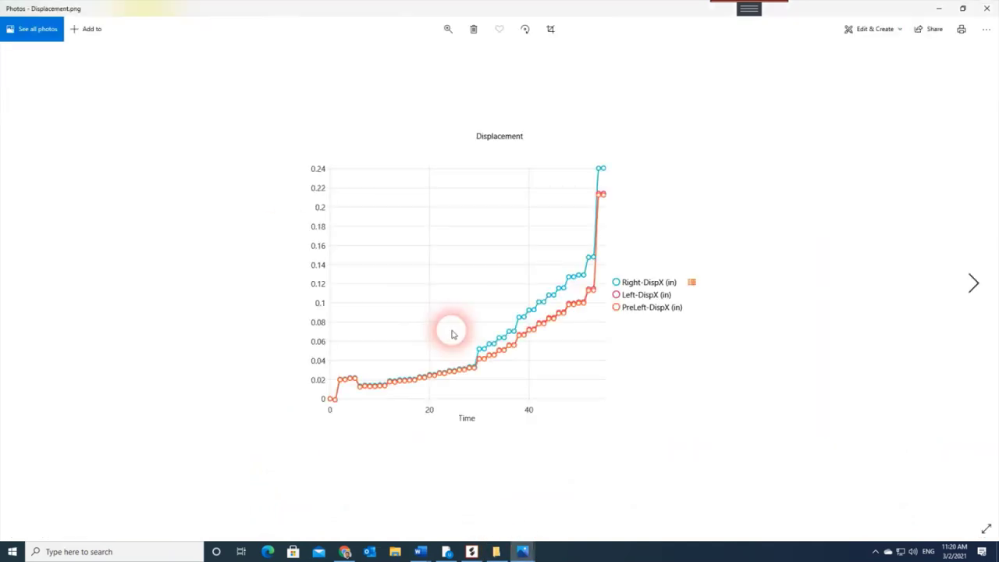
pyautogui.click(471, 551)
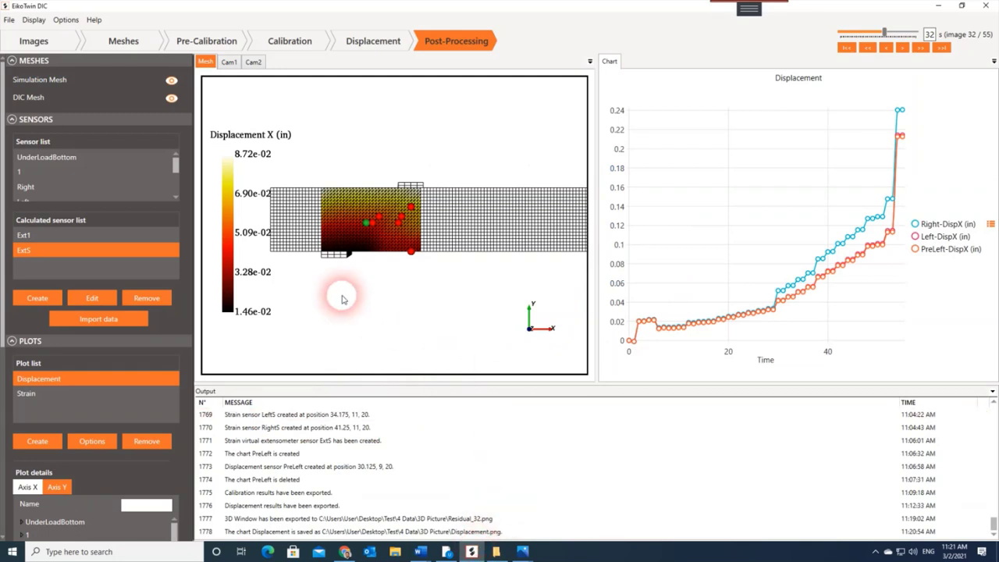
# Step: Start a sensors export and create a new 'Sensor Export' folder inside 4 Data
pyautogui.click(9, 19)
pyautogui.click(24, 117)
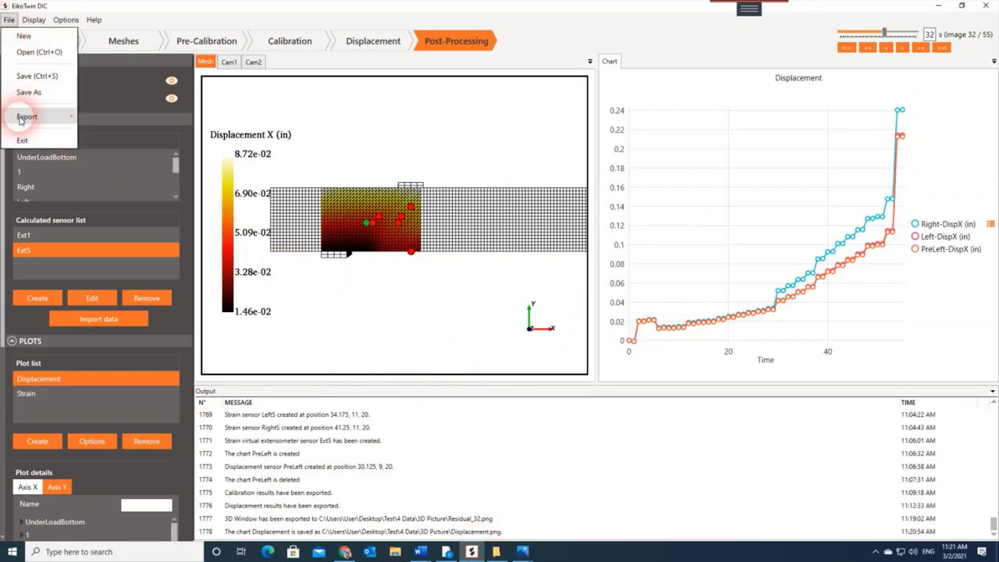
pyautogui.click(130, 165)
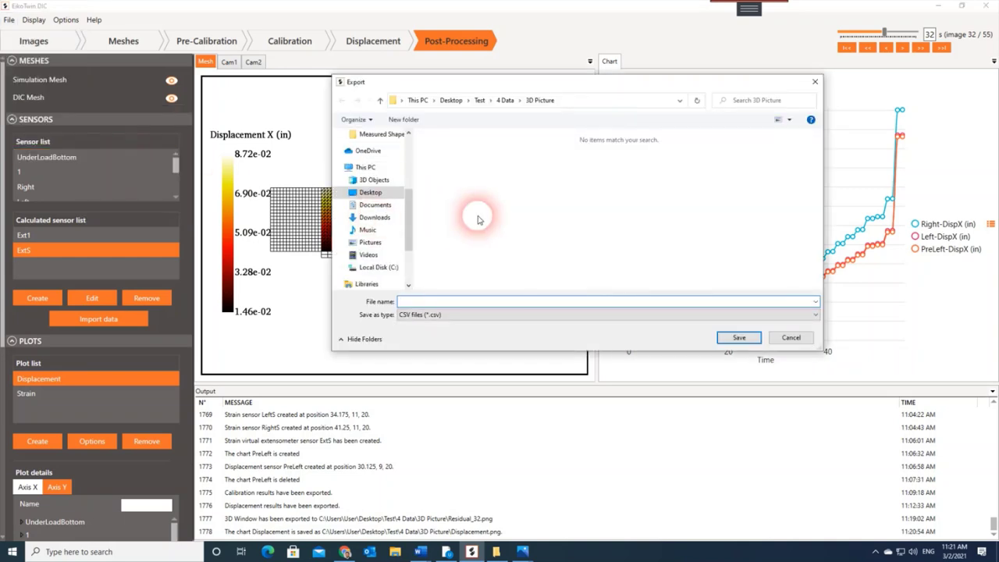
pyautogui.click(505, 102)
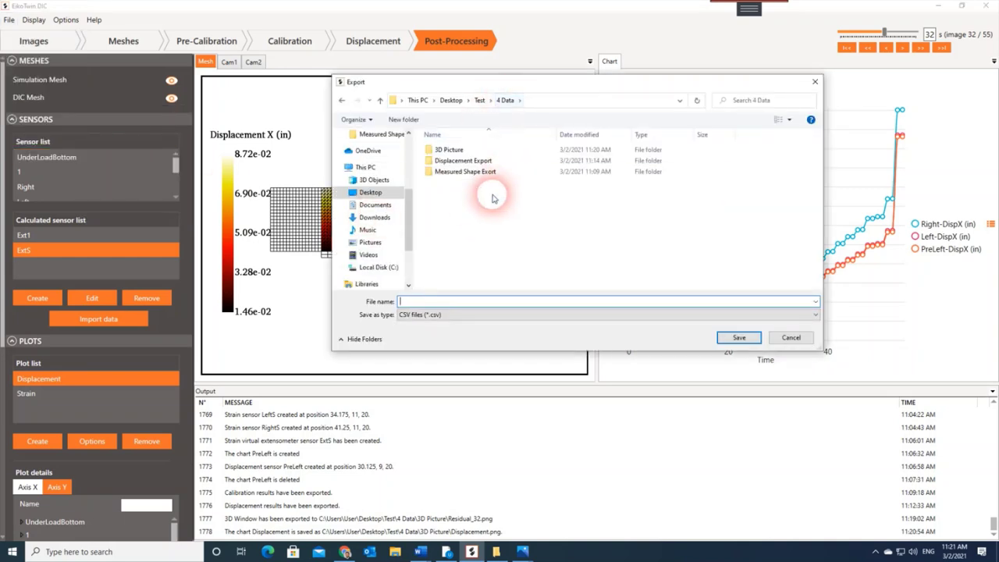
pyautogui.rightClick(447, 213)
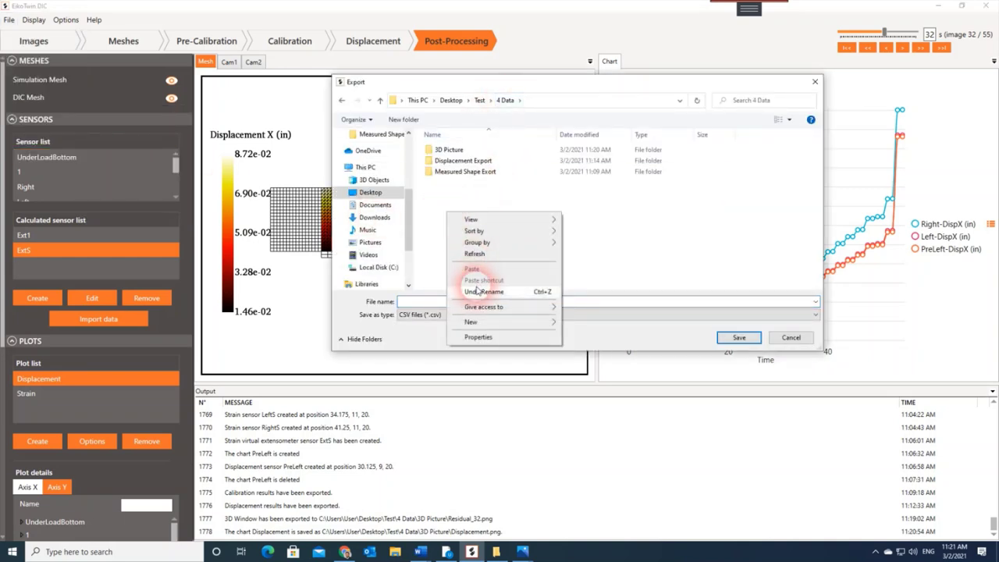
pyautogui.moveTo(500, 321)
pyautogui.click(584, 323)
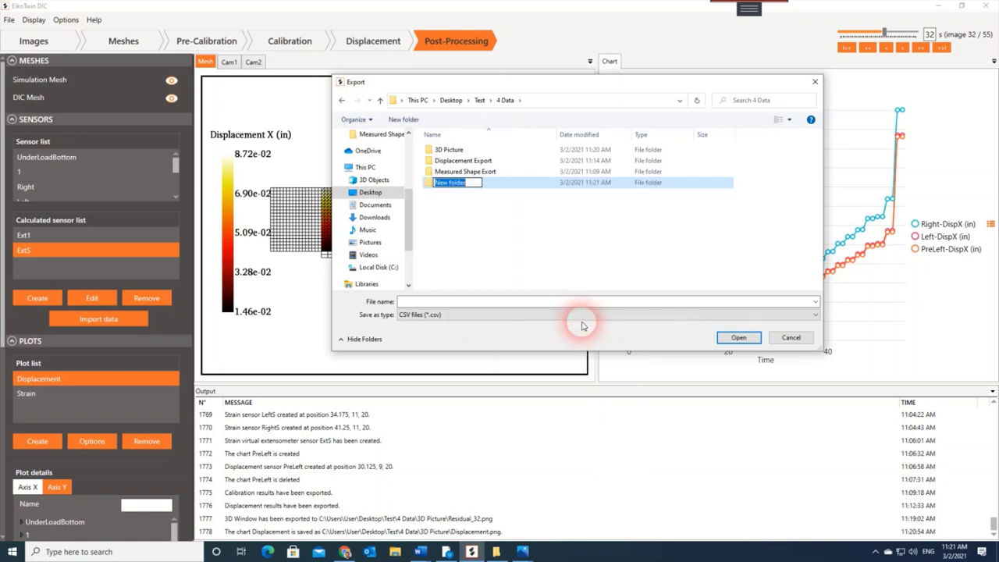
pyautogui.write('Sensor Export')
pyautogui.press('Return')
pyautogui.press('Return')
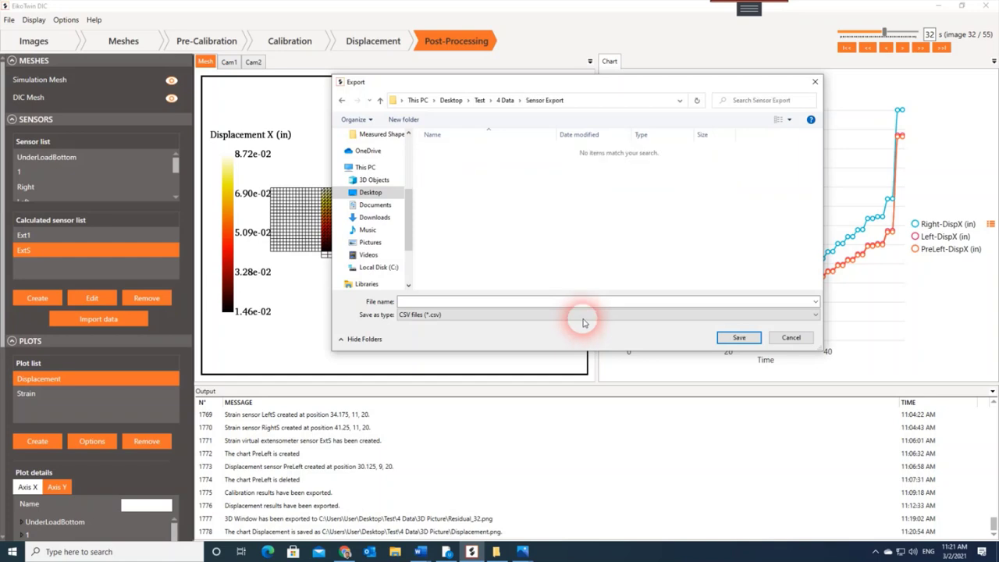
# Step: Save the sensor CSVs under the file name 'test' in Sensor Export
pyautogui.click(586, 302)
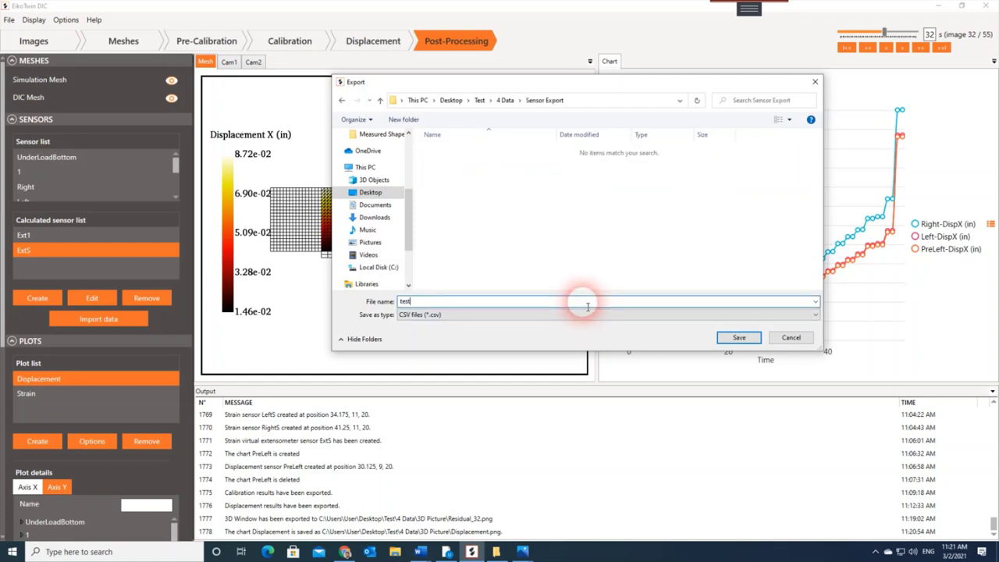
pyautogui.click(739, 337)
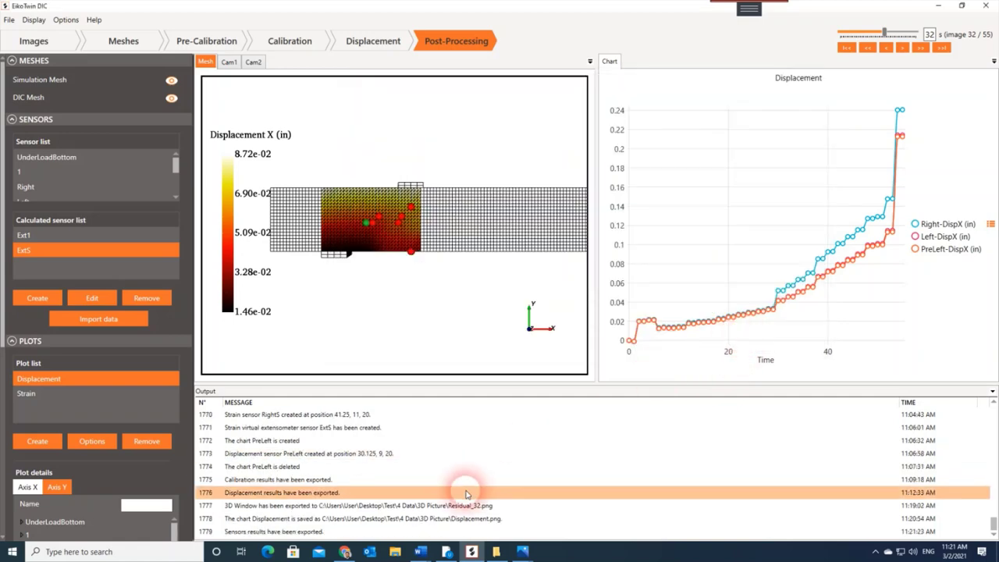
pyautogui.click(496, 549)
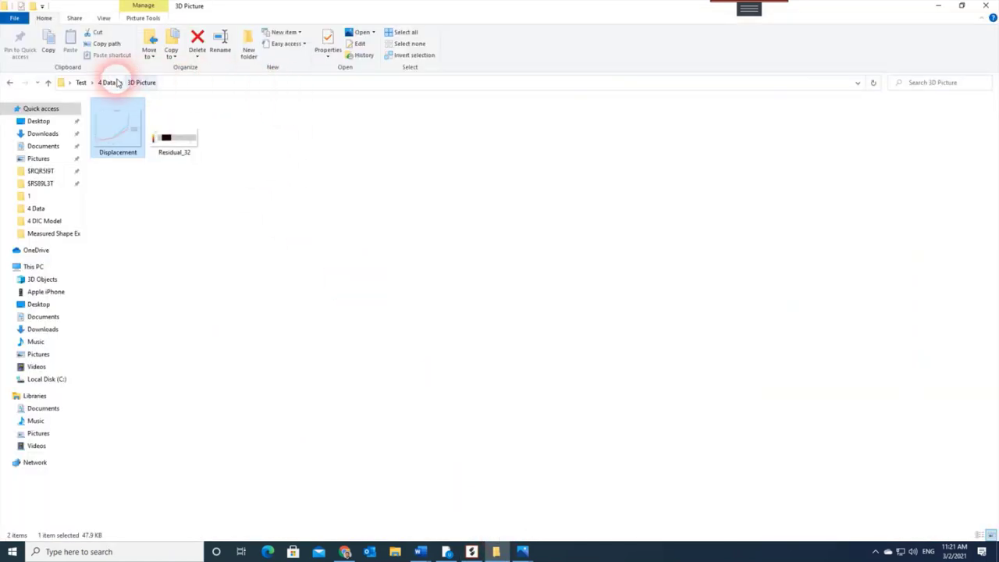
# Step: Open test_sensor_1_strain_DIC from 4 Data > Sensor Export in Excel
pyautogui.click(107, 82)
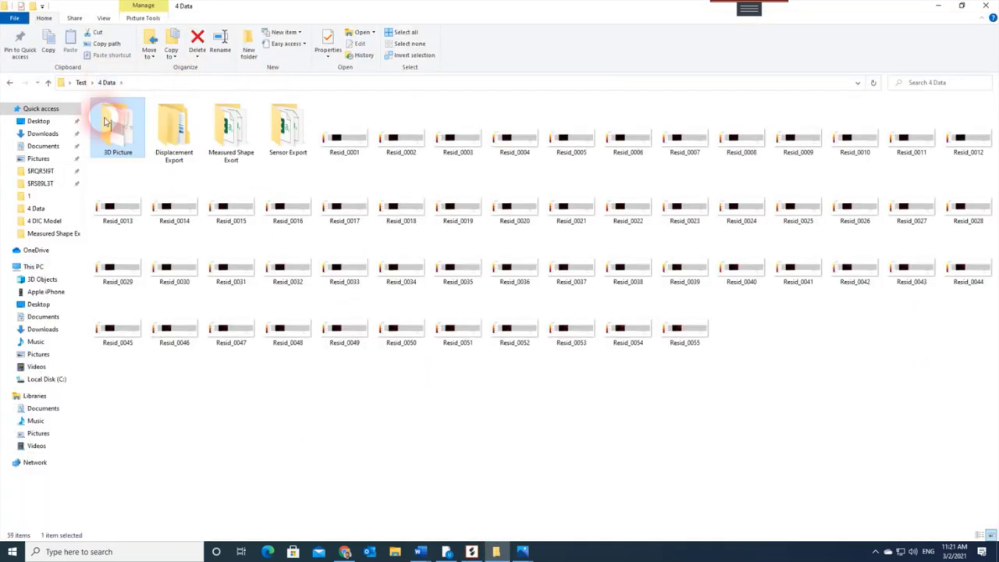
pyautogui.doubleClick(281, 125)
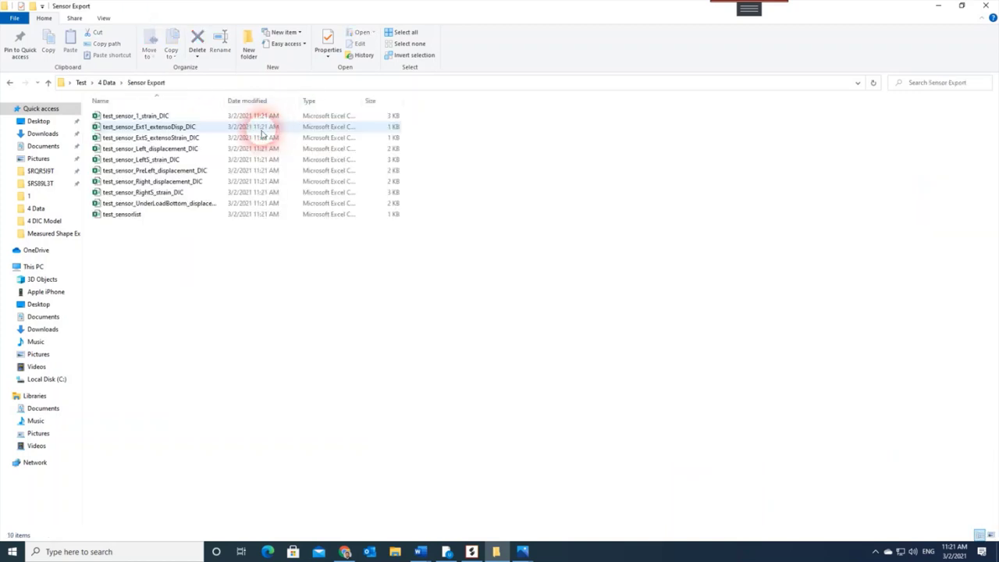
pyautogui.click(147, 116)
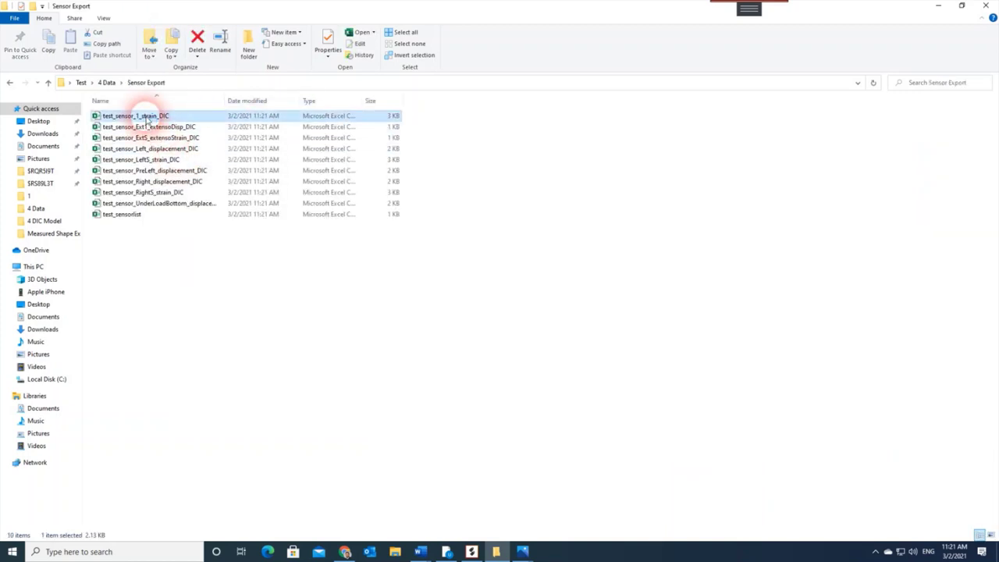
pyautogui.doubleClick(146, 117)
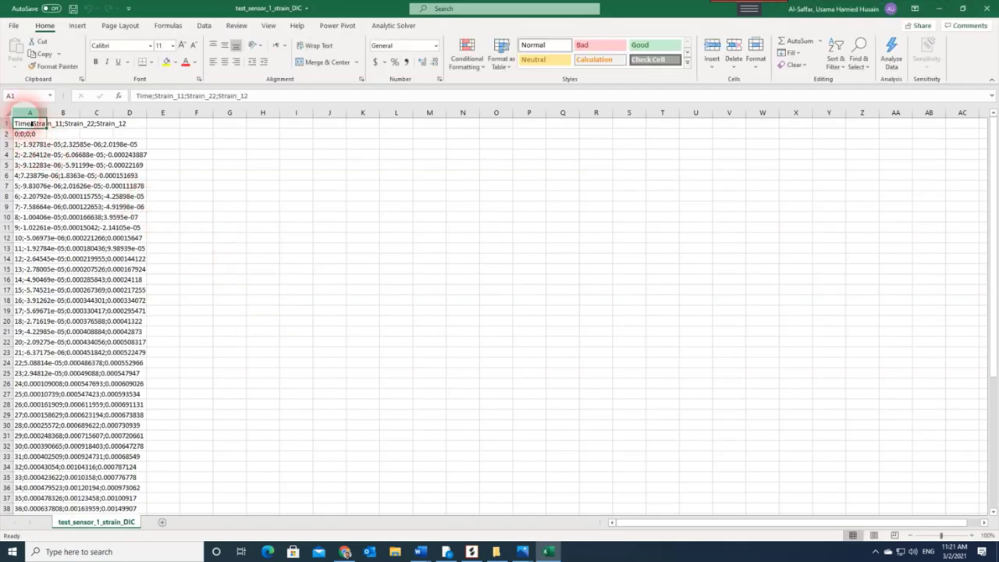
# Step: Split column A on semicolons into Time, Strain_11, Strain_22 and Strain_12 columns
pyautogui.click(30, 114)
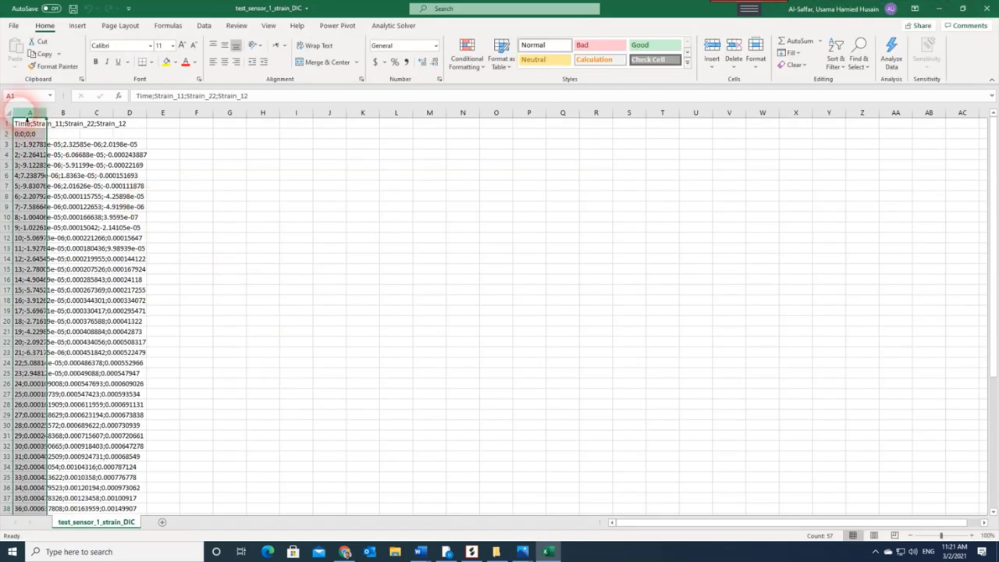
pyautogui.click(205, 26)
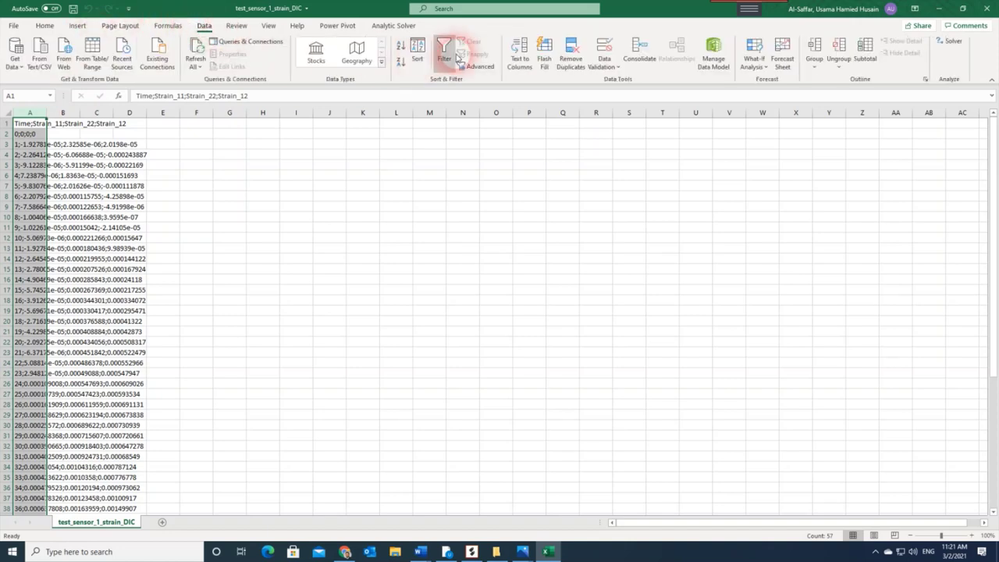
pyautogui.click(515, 51)
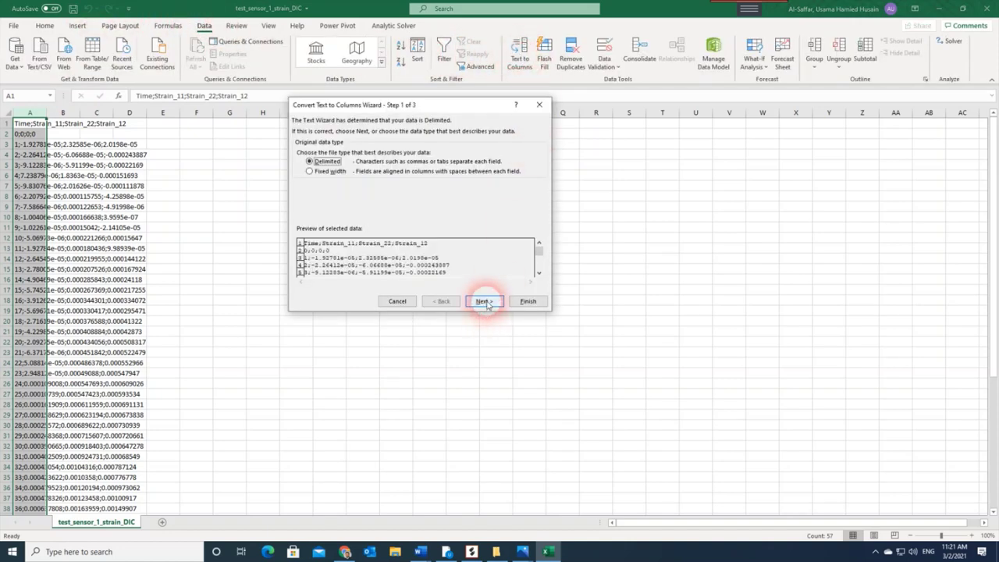
pyautogui.click(486, 302)
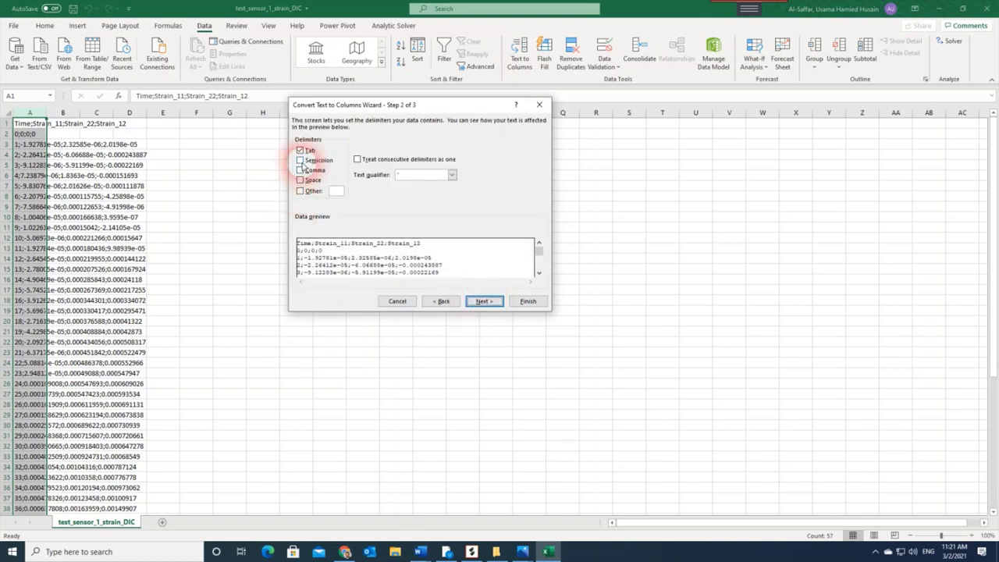
pyautogui.click(301, 160)
pyautogui.click(483, 300)
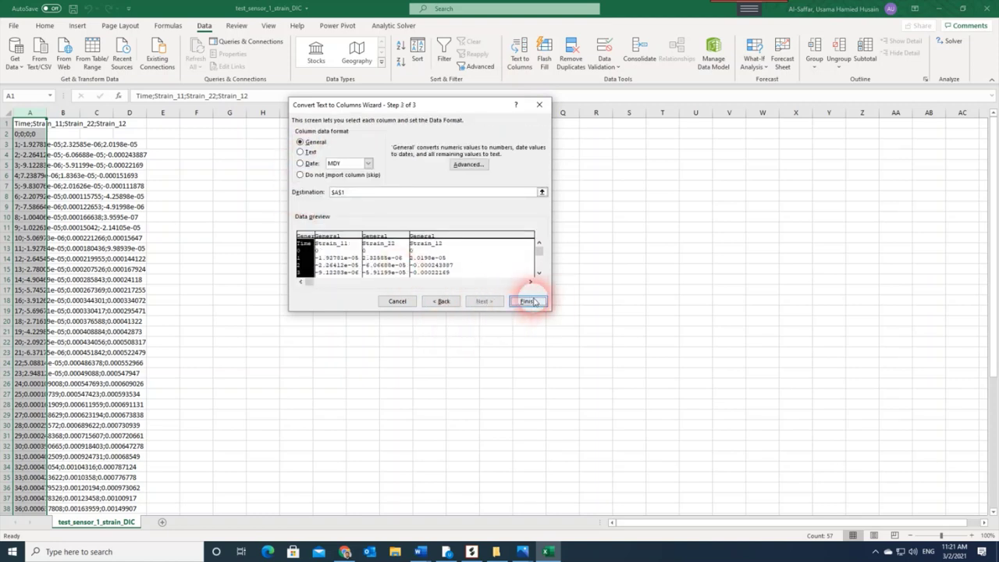
pyautogui.click(527, 301)
pyautogui.click(63, 165)
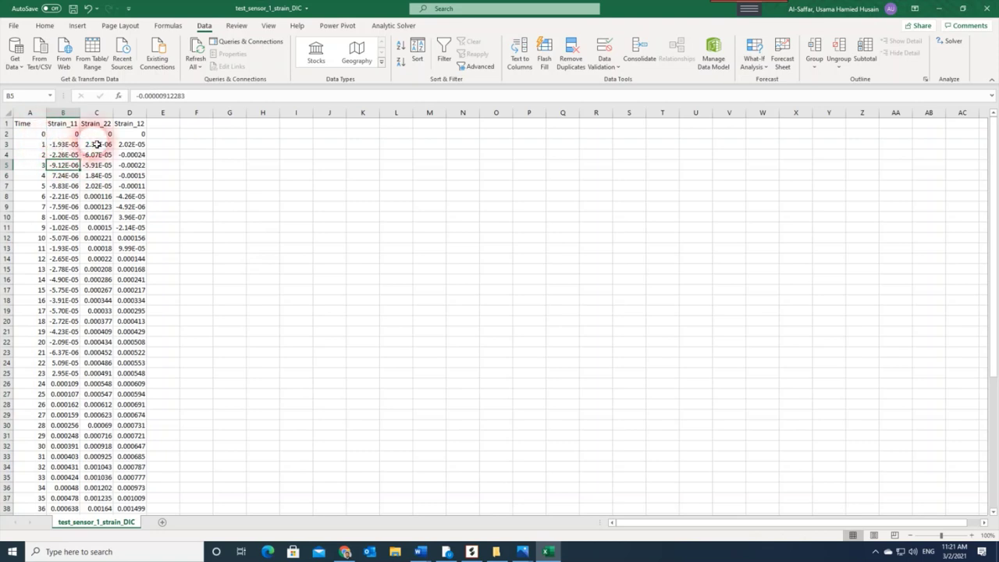
pyautogui.scroll(-9, 28, 204)
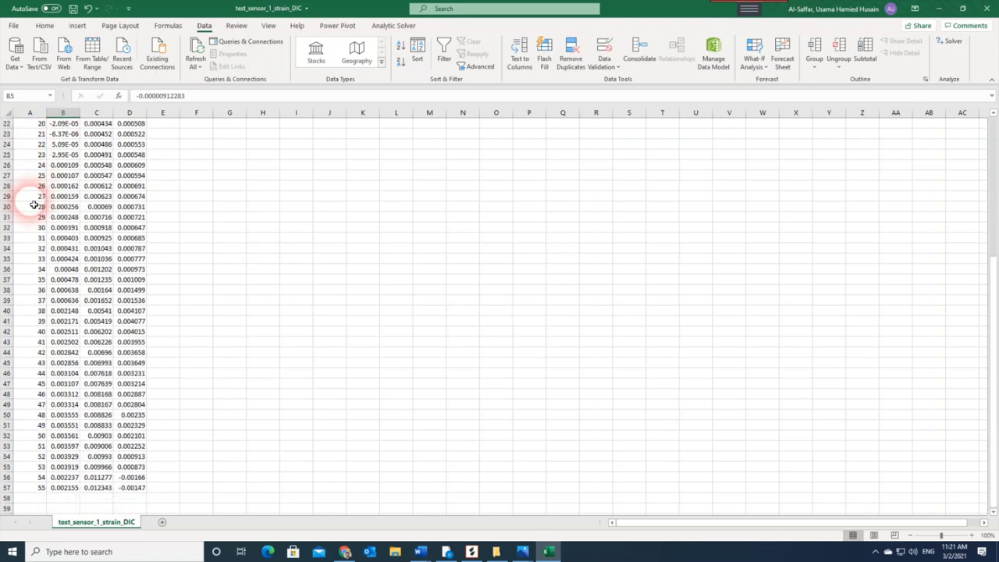
pyautogui.scroll(9, 39, 383)
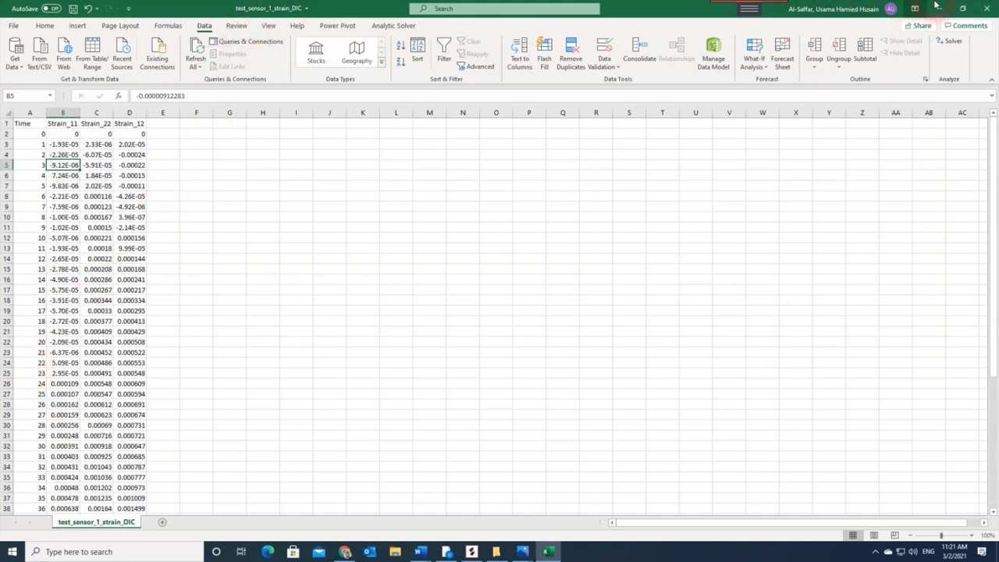
# Step: Close the strain workbook without saving and exit Excel
pyautogui.click(989, 8)
pyautogui.click(456, 287)
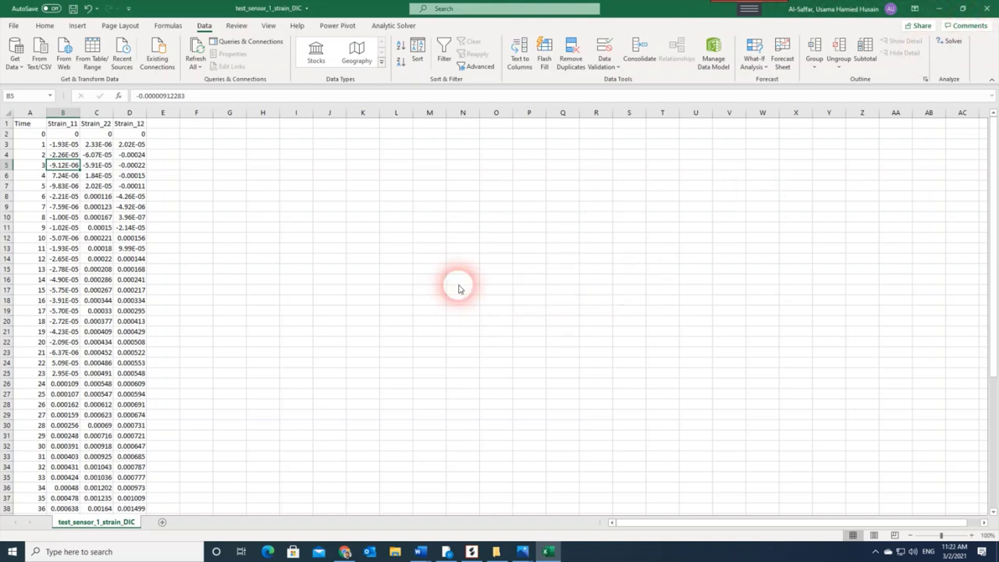
pyautogui.click(461, 266)
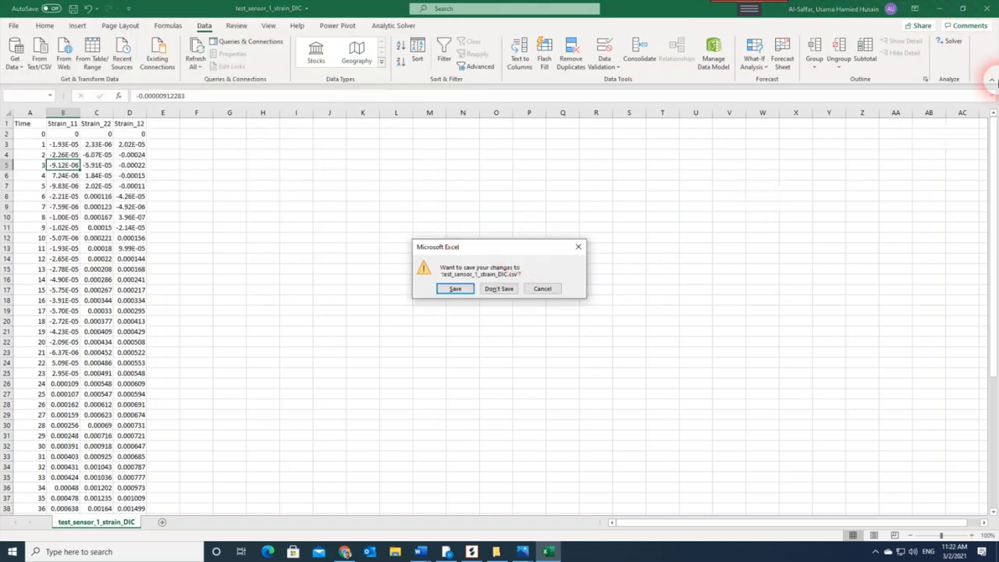
pyautogui.click(498, 289)
pyautogui.click(989, 7)
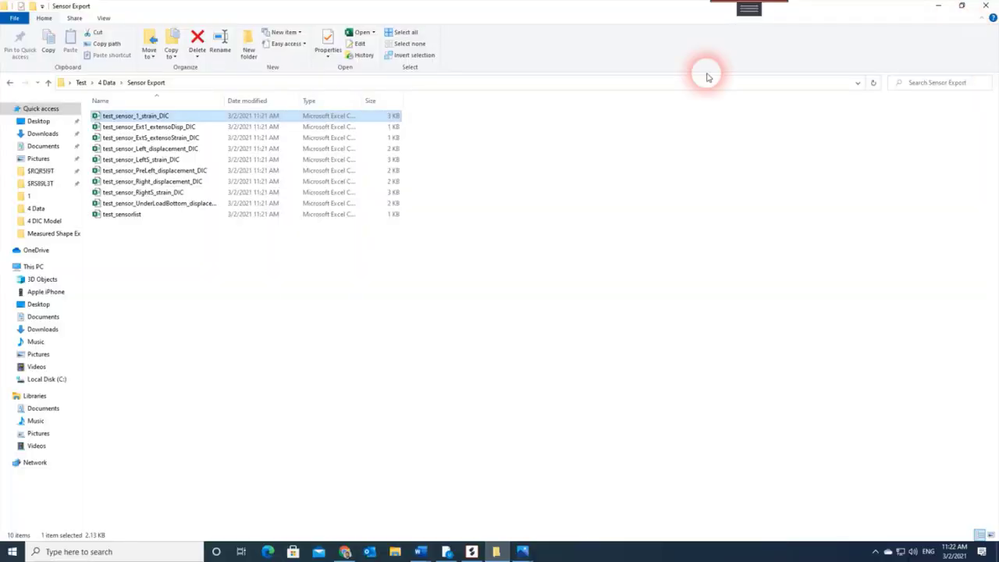
# Step: Open test_sensor_Right_displacement_DIC in Excel from Sensor Export and select column A
pyautogui.click(137, 117)
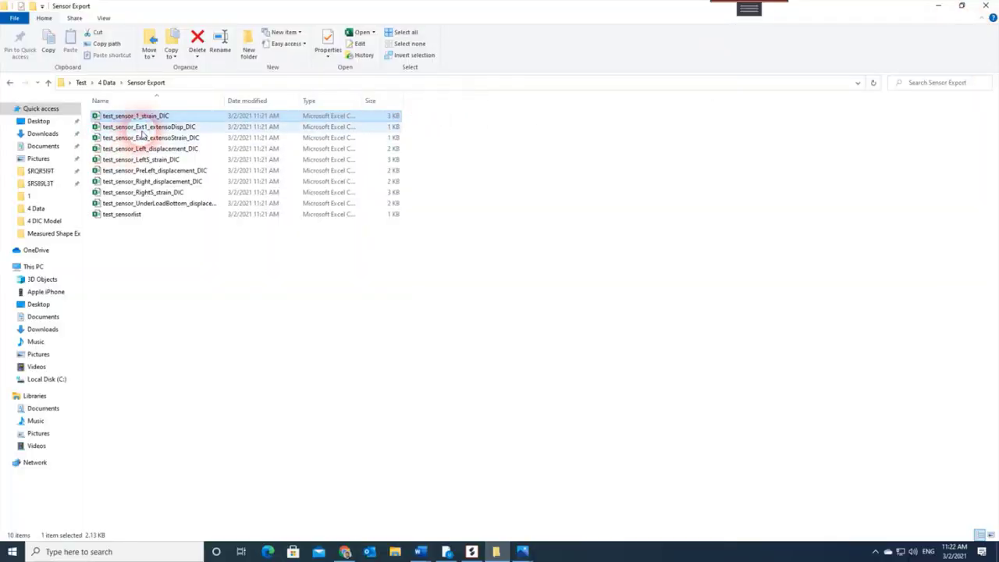
pyautogui.click(146, 128)
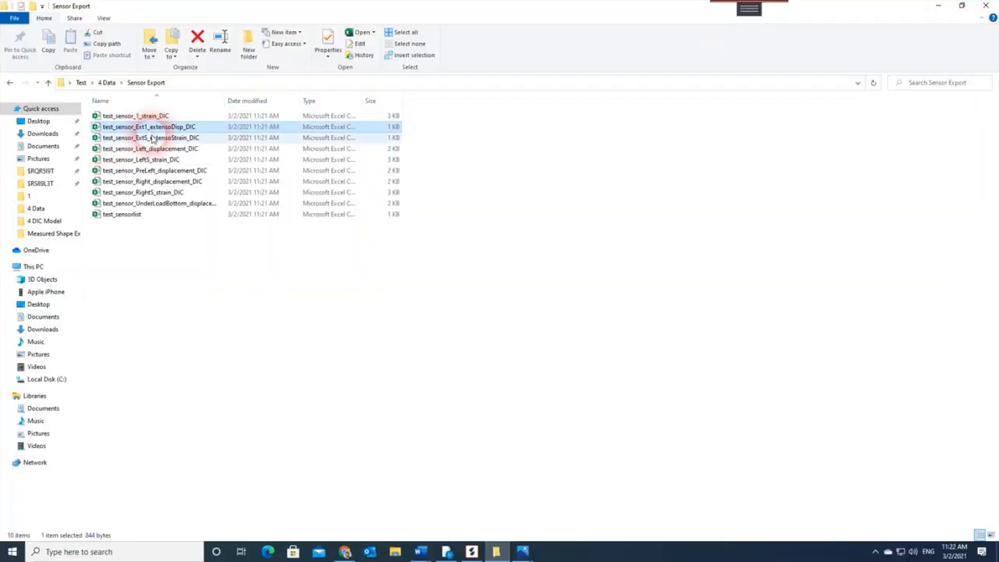
pyautogui.click(153, 138)
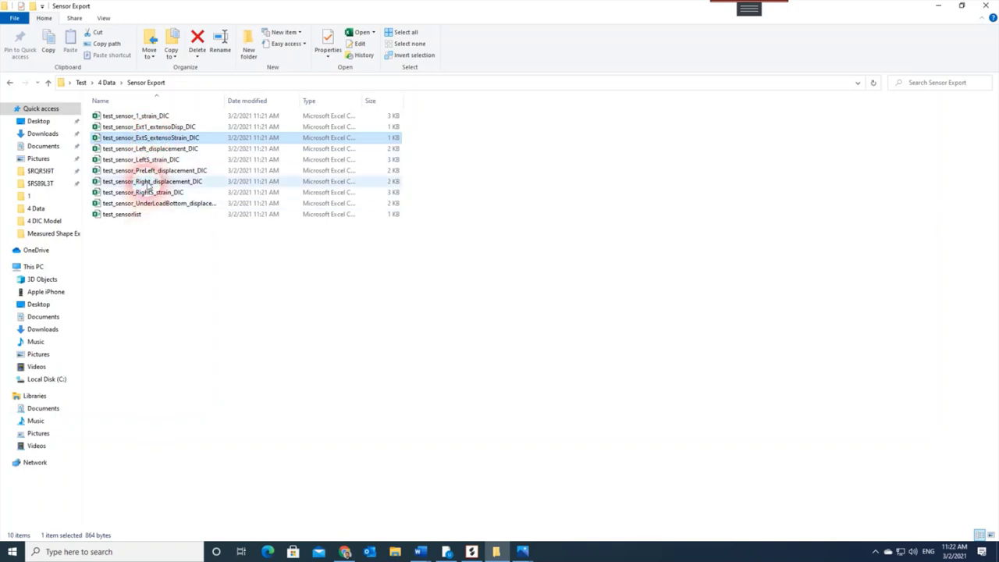
pyautogui.click(148, 183)
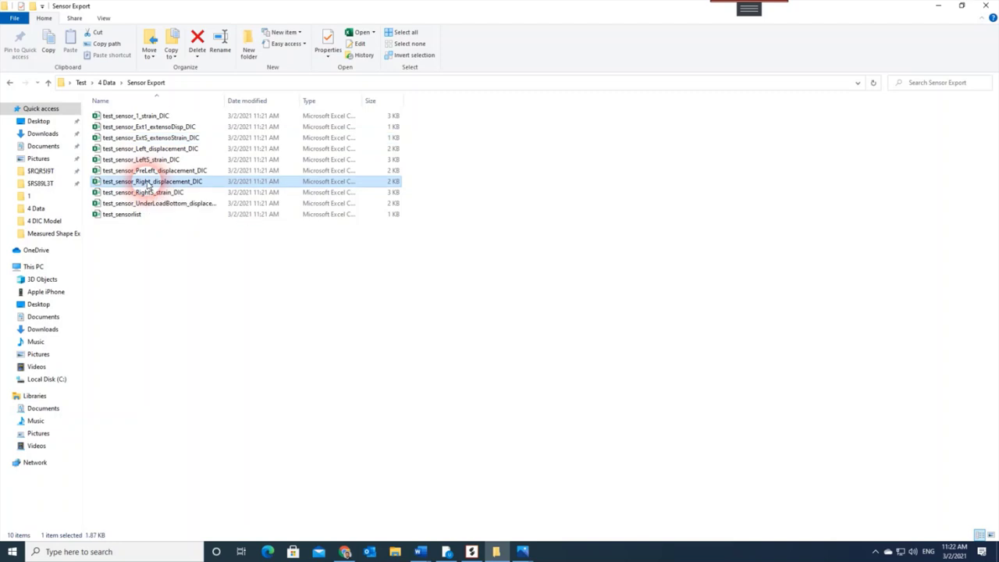
pyautogui.doubleClick(151, 185)
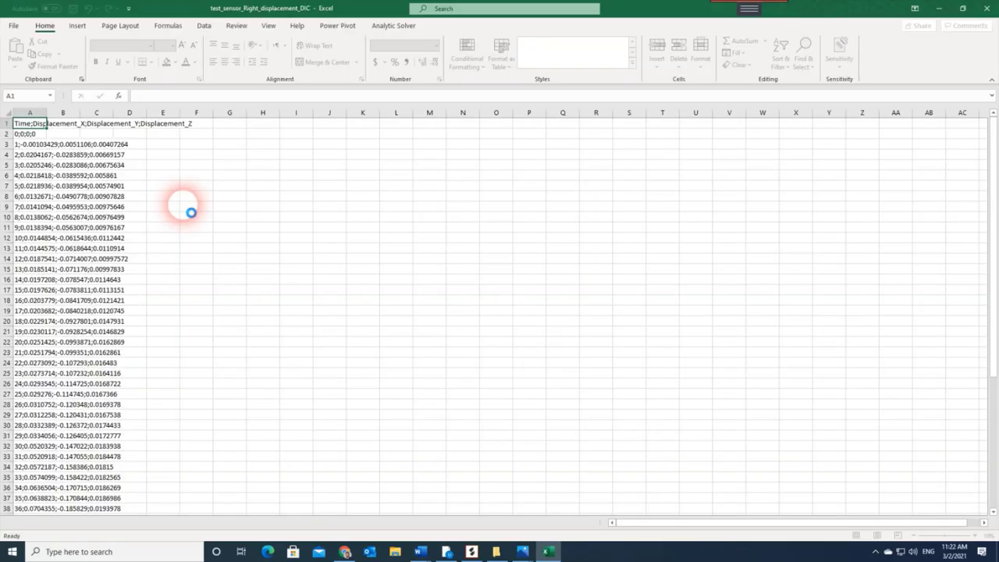
pyautogui.click(30, 113)
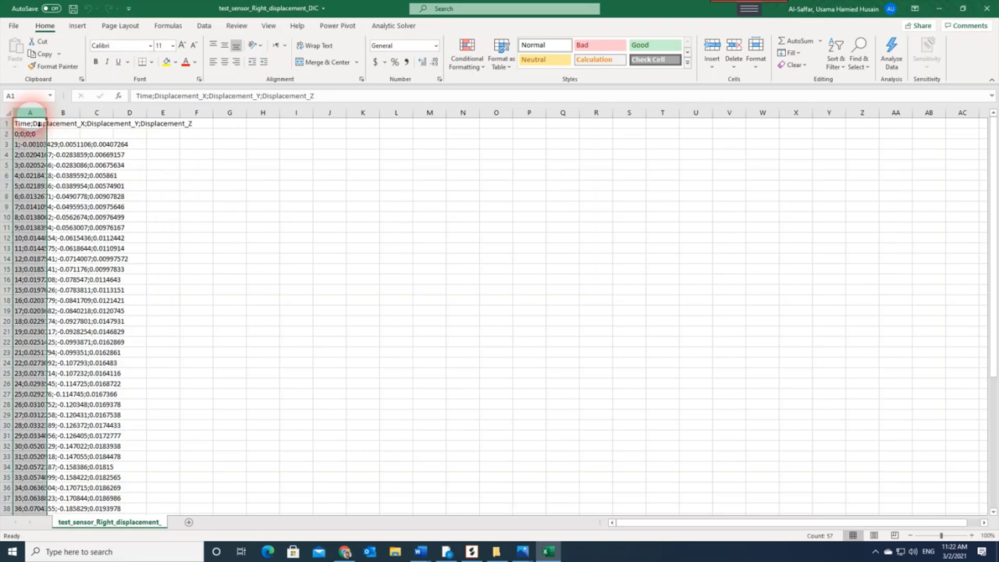
# Step: Split column A on semicolons into Time and Displacement_X/Y/Z columns with Text to Columns
pyautogui.click(203, 26)
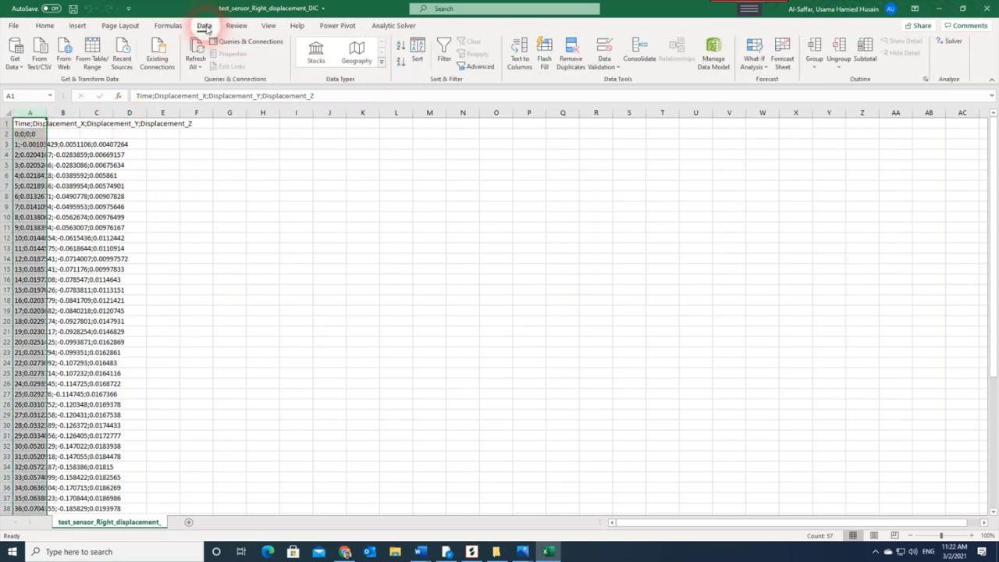
pyautogui.click(519, 53)
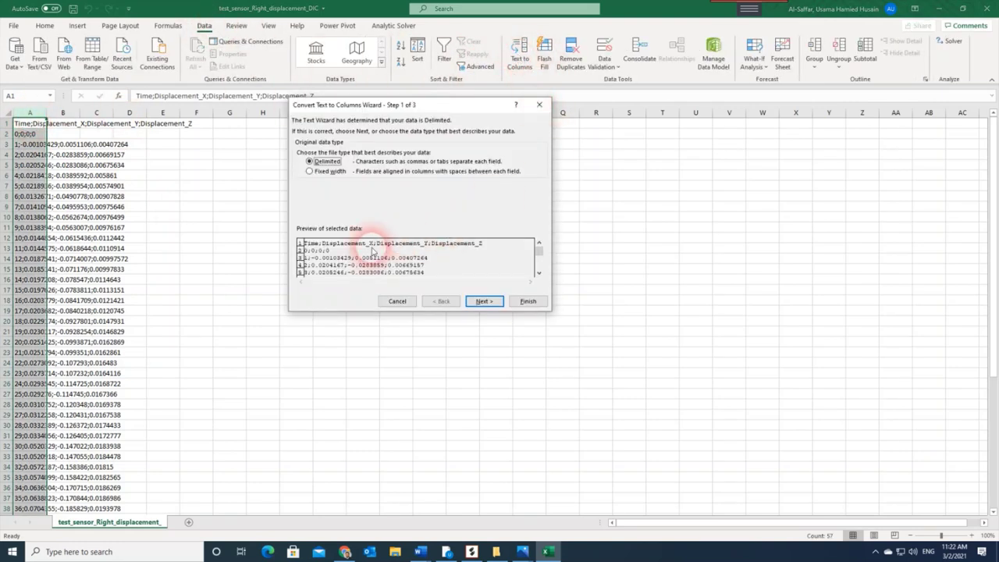
pyautogui.click(481, 301)
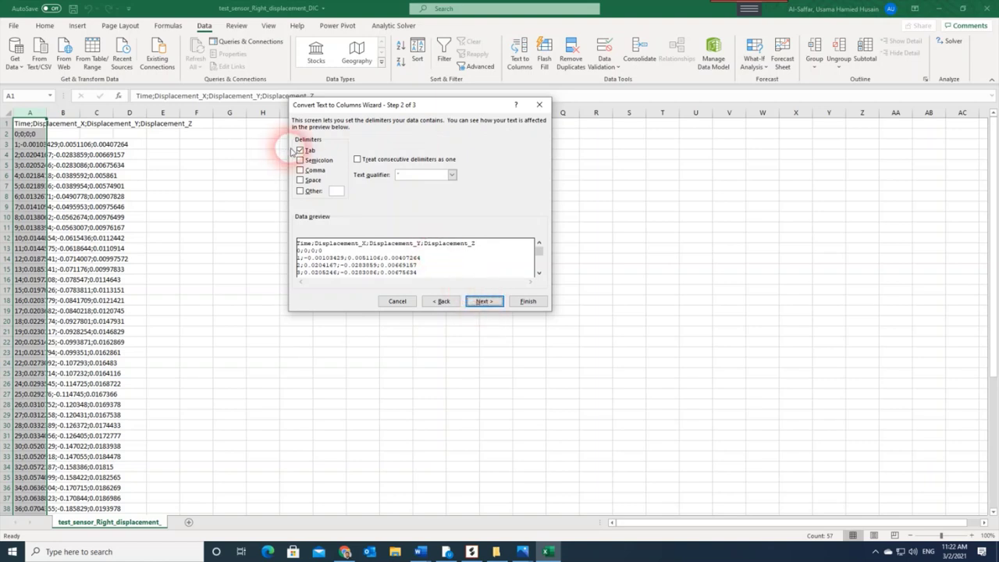
pyautogui.click(301, 160)
pyautogui.click(483, 301)
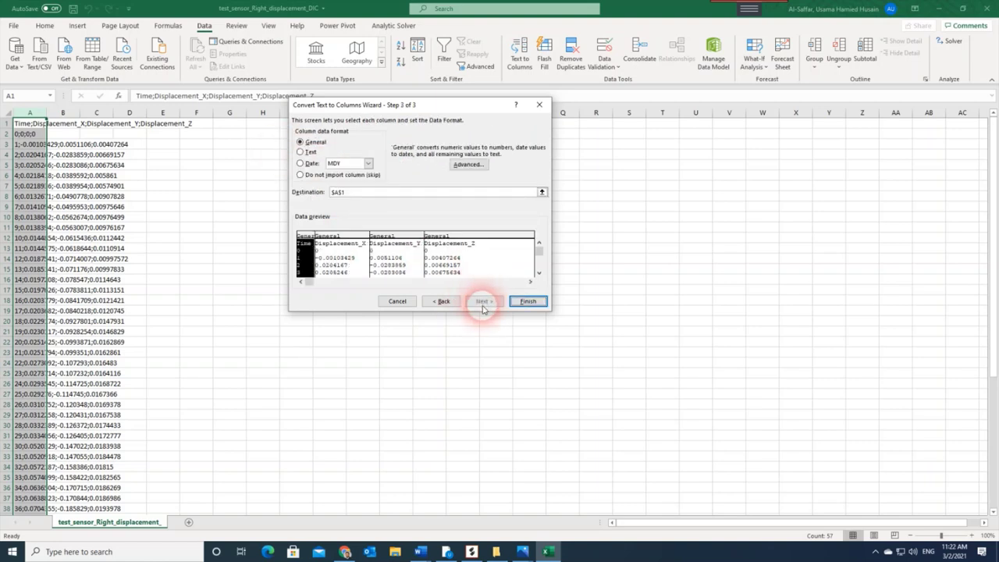
pyautogui.click(525, 302)
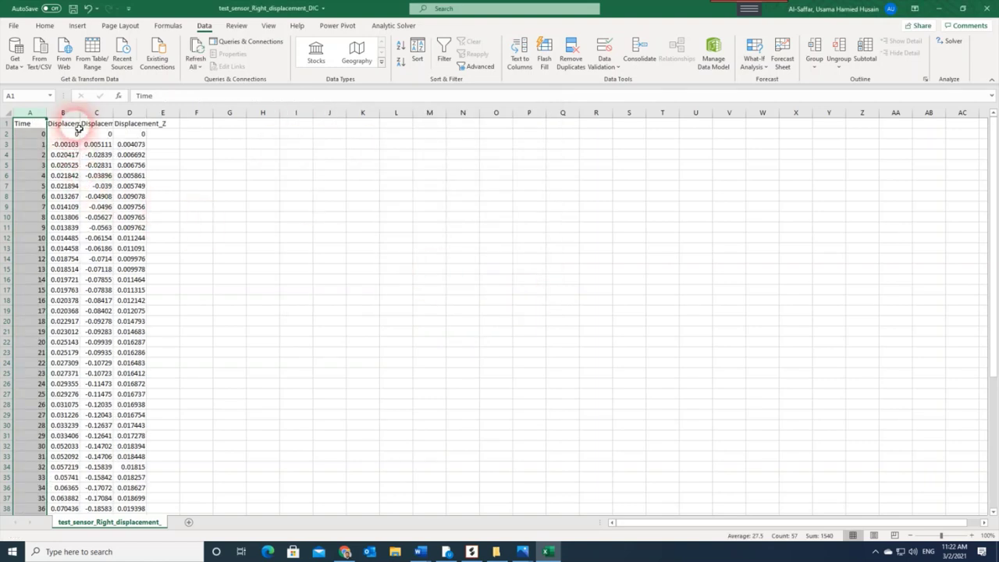
# Step: Autofit the displacement columns to their values and check cells B2, C3 and D3
pyautogui.moveTo(81, 118); pyautogui.dragTo(151, 120)
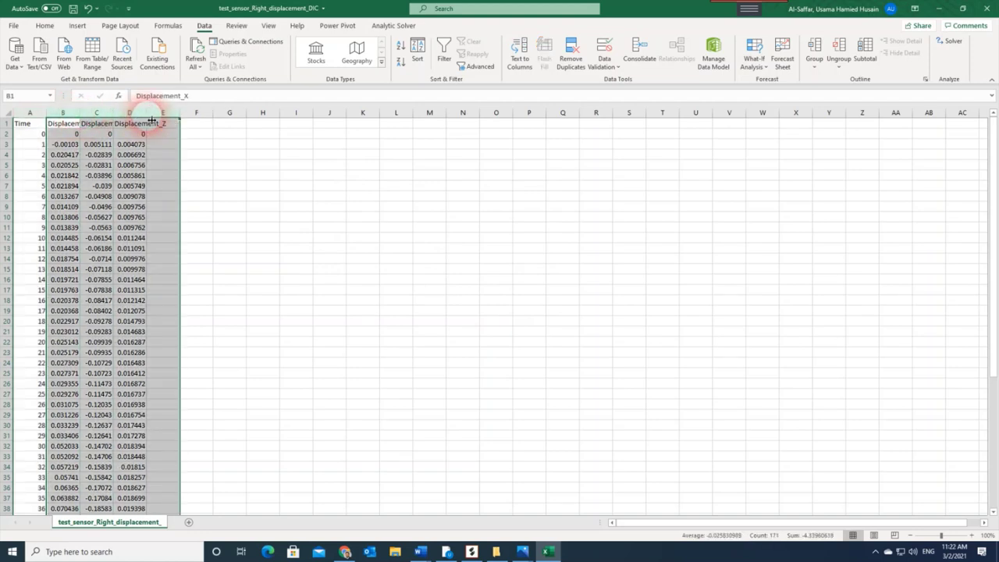
pyautogui.doubleClick(151, 118)
pyautogui.scroll(-1, 36, 201)
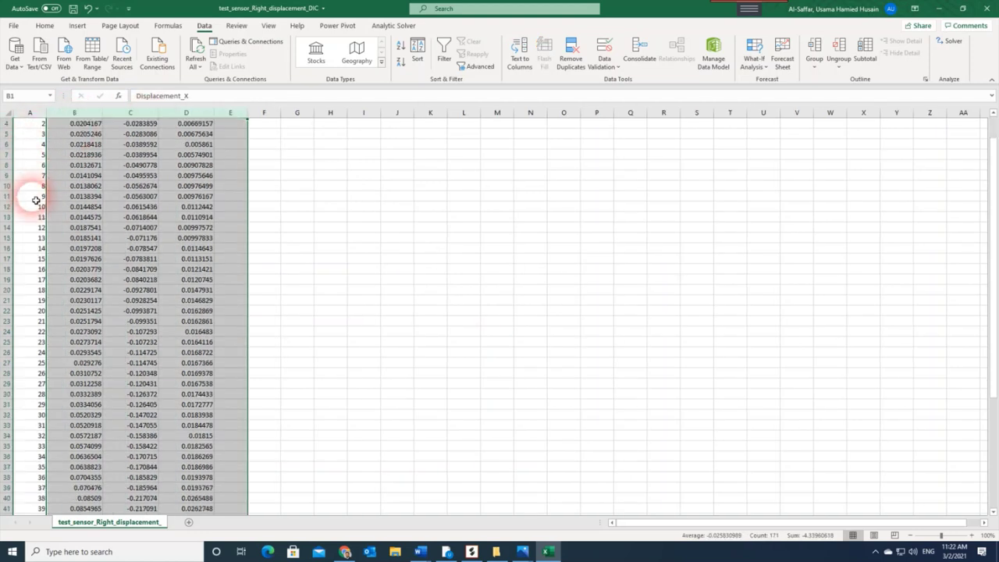
pyautogui.scroll(-6, 36, 201)
pyautogui.scroll(7, 35, 201)
pyautogui.click(86, 136)
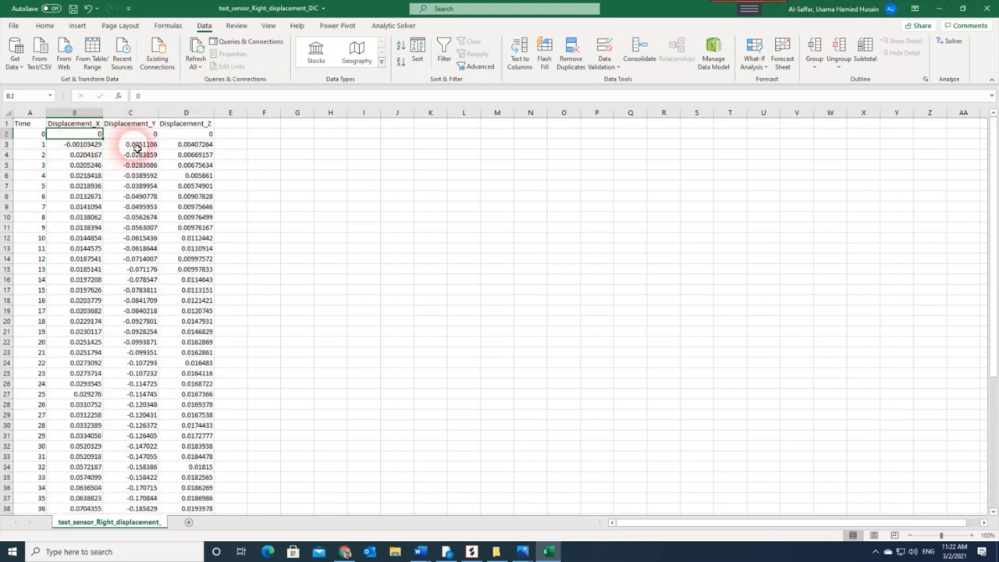
pyautogui.click(138, 144)
pyautogui.click(196, 146)
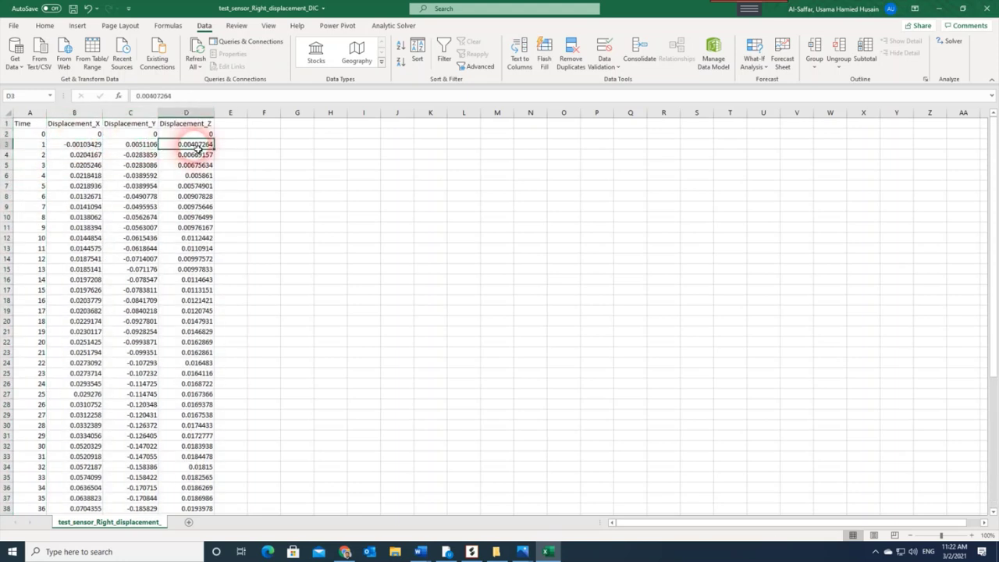
# Step: Minimize Excel and bring EikoTwin DIC's Post-Processing page back
pyautogui.click(939, 9)
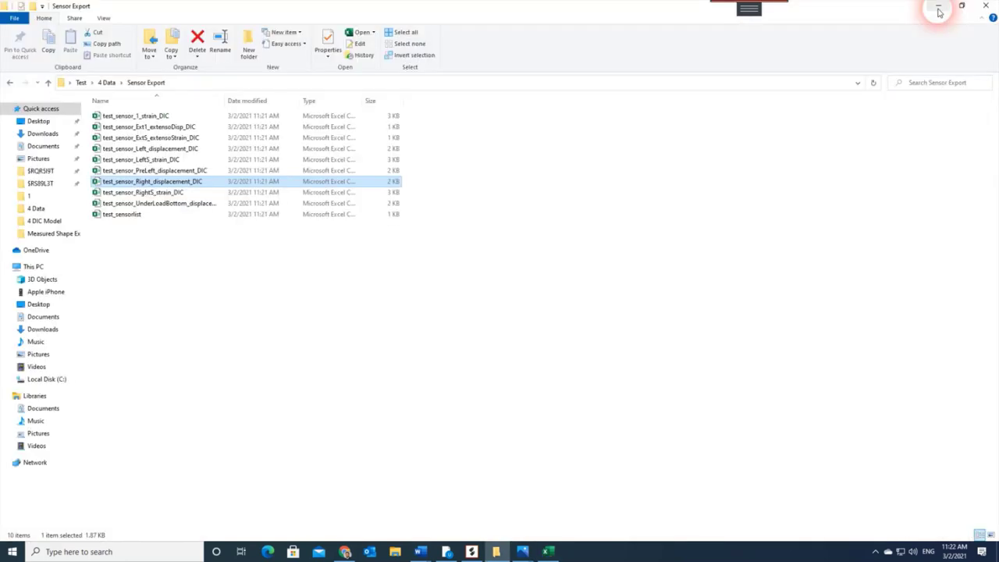
pyautogui.click(477, 552)
pyautogui.click(461, 340)
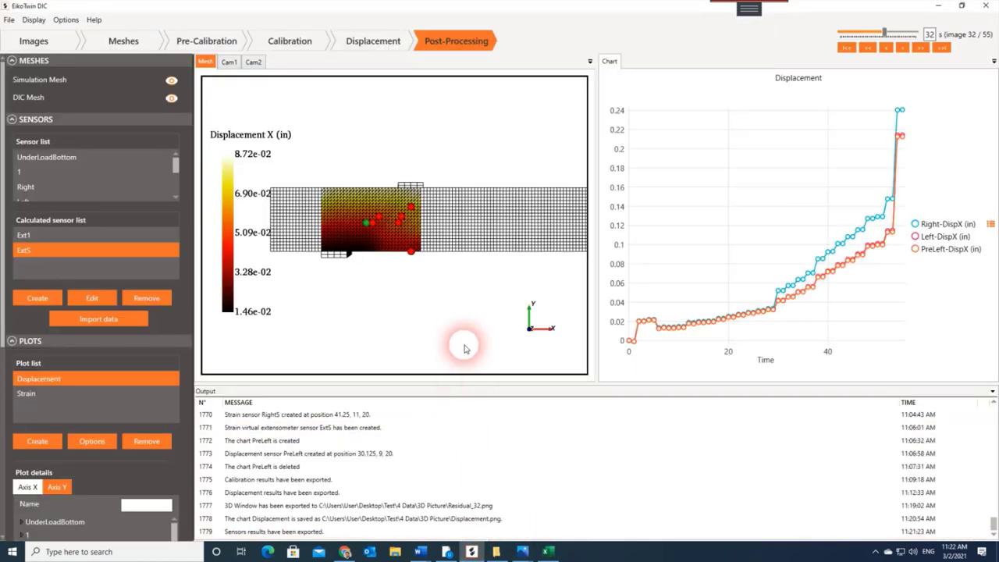